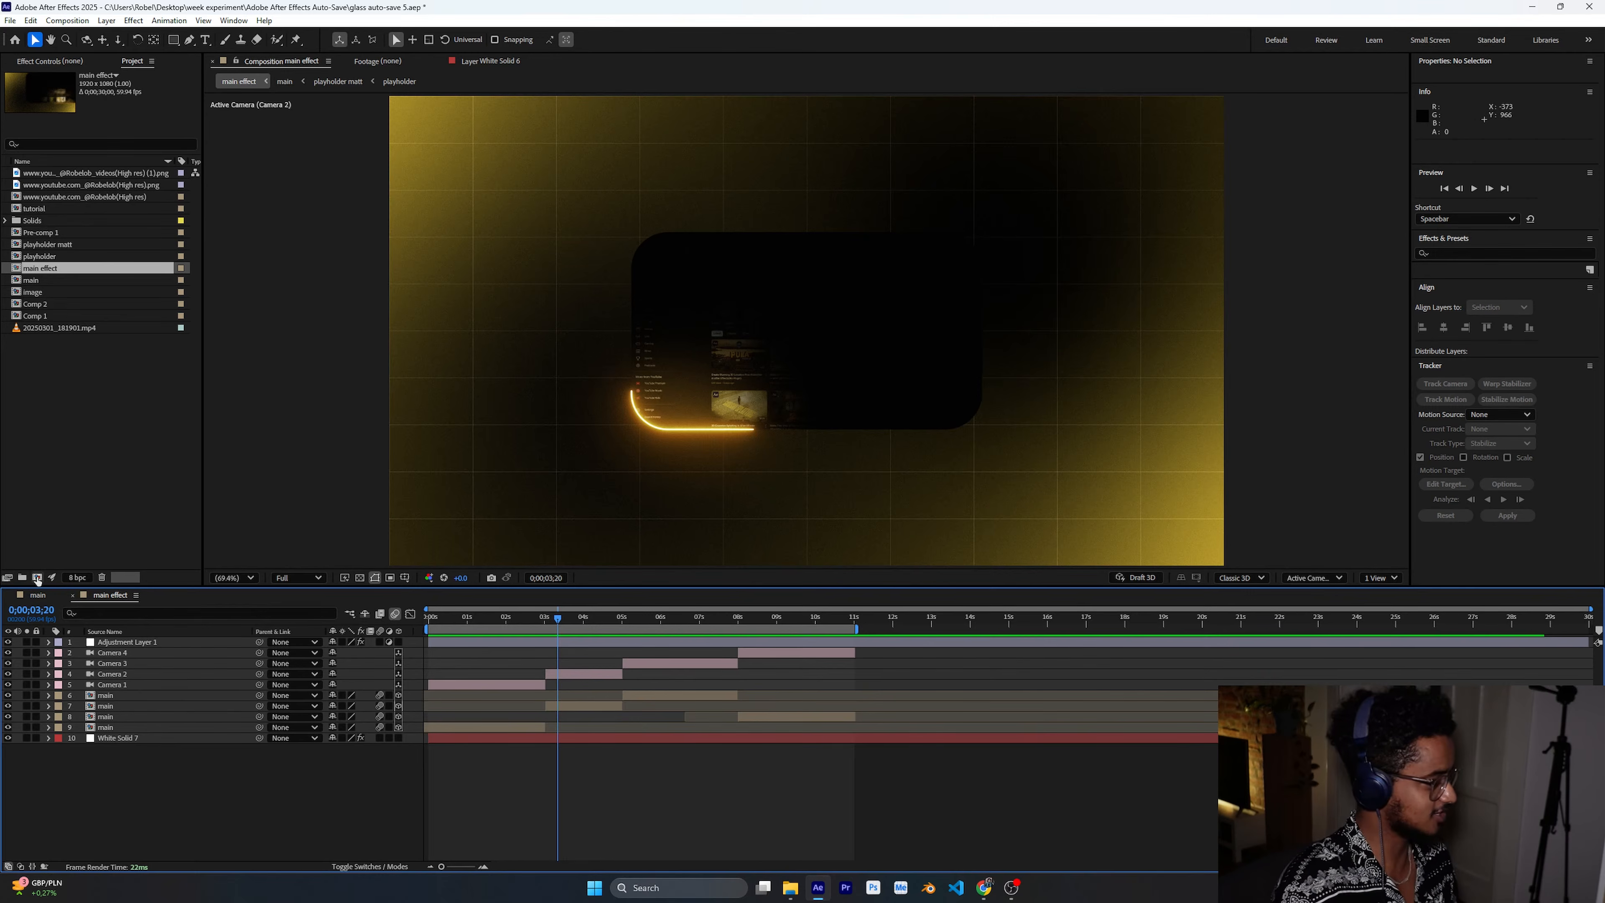
Create a new composition named "animation main effect" with a frame rate of 60 fps.
{"action": "left_click", "coordinate": [37, 578]}
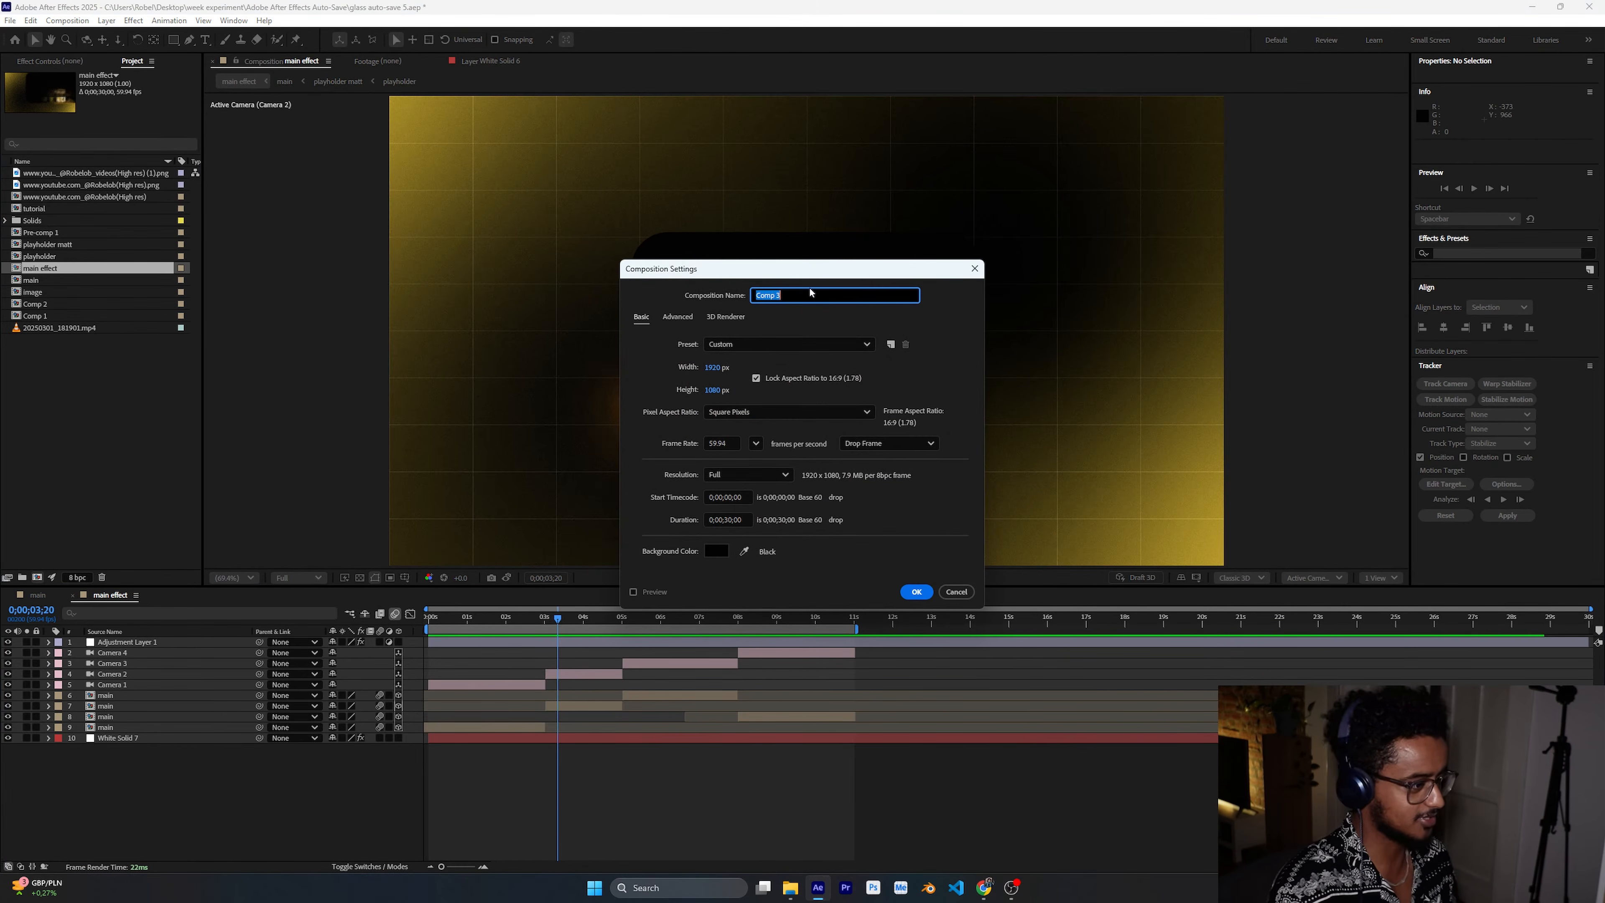
{"action": "left_click", "coordinate": [810, 291]}
{"action": "triple_click", "coordinate": [810, 293]}
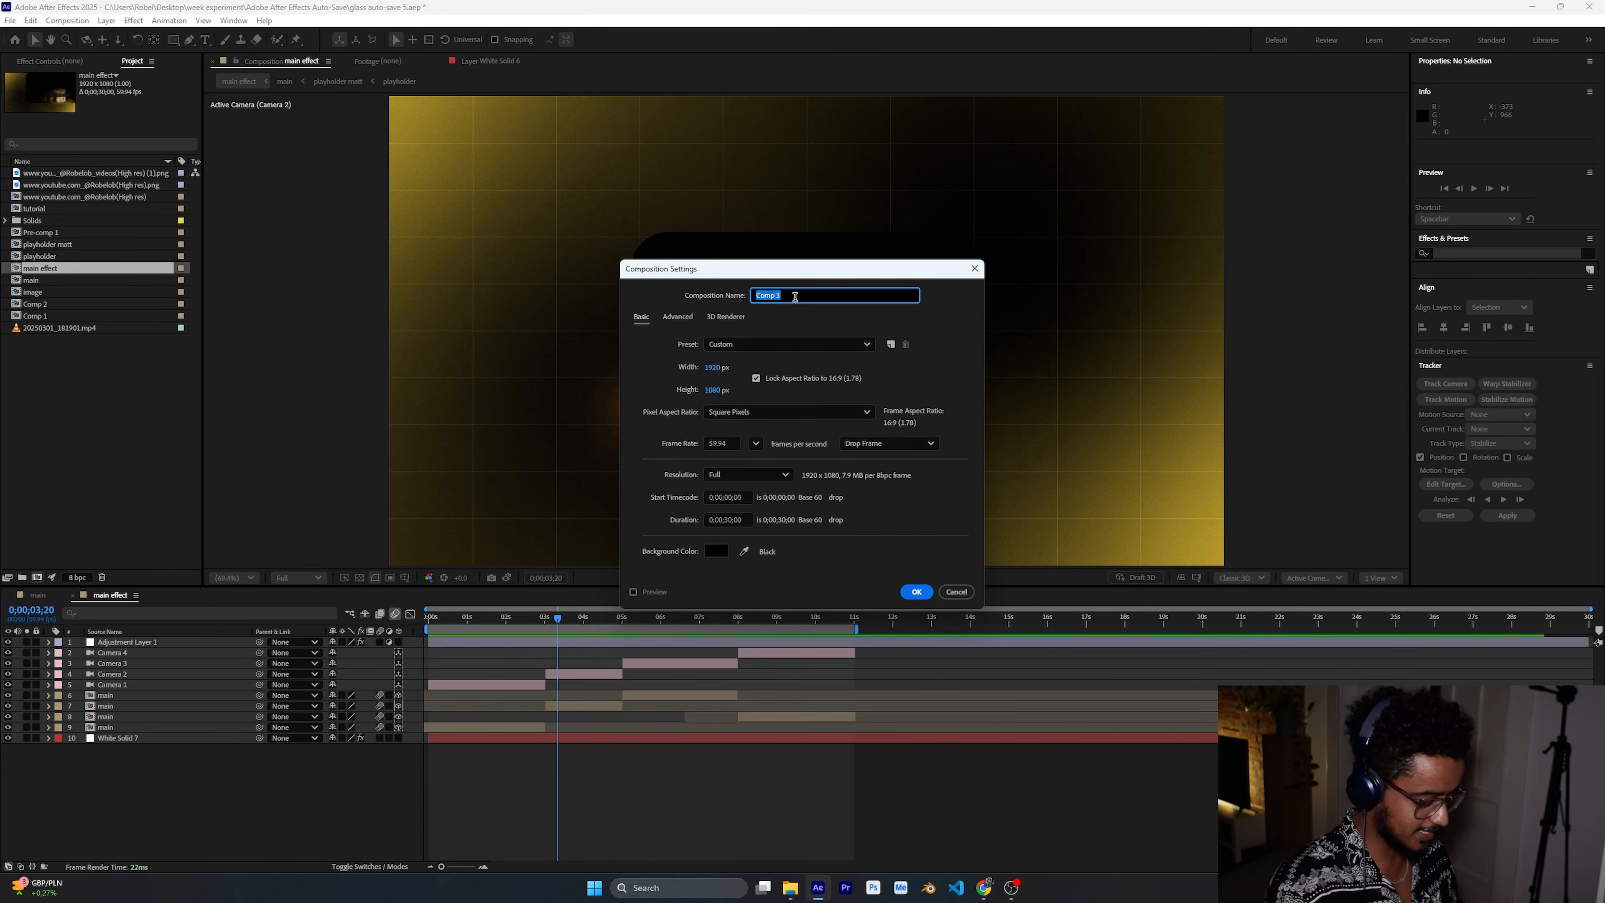
{"action": "type", "text": "mation"}
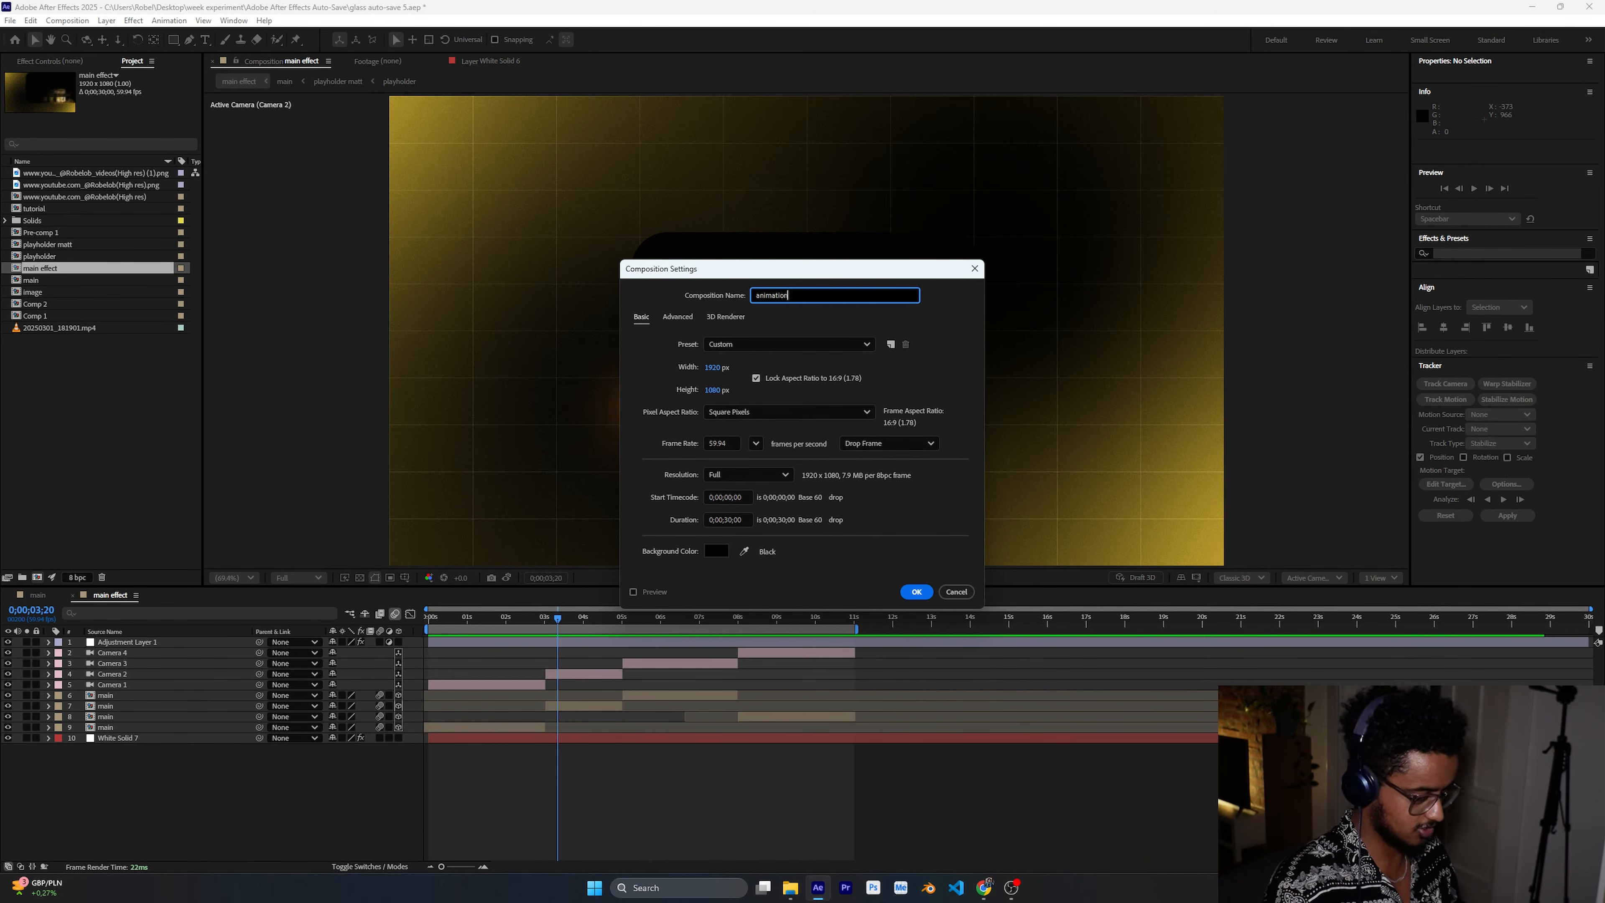
{"action": "type", "text": " main effect"}
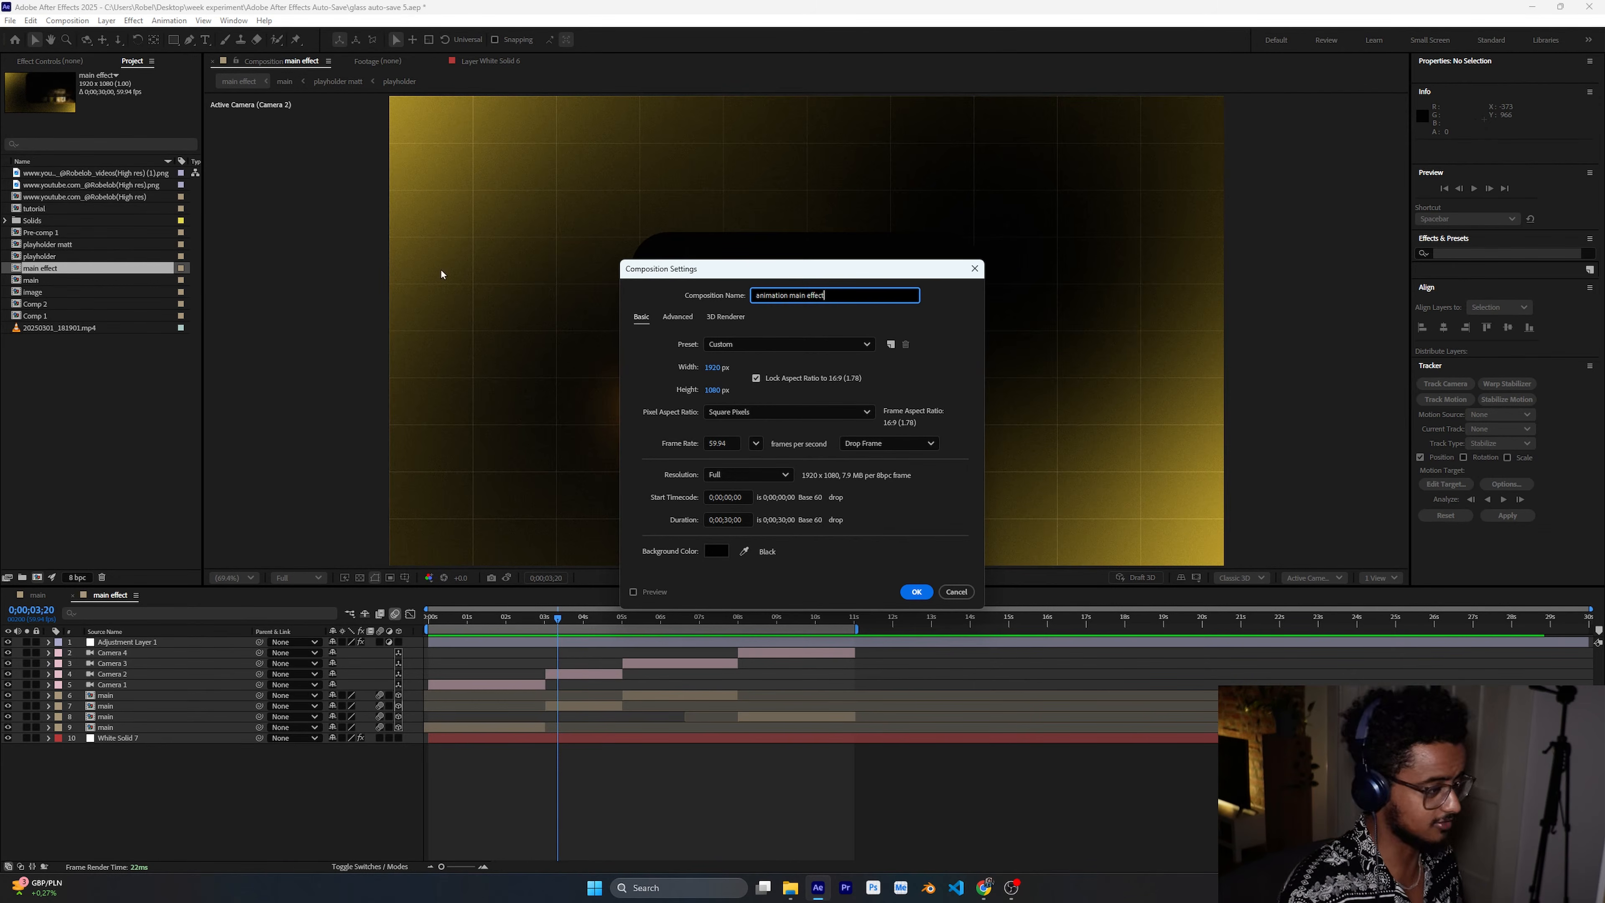
{"action": "left_click", "coordinate": [729, 519]}
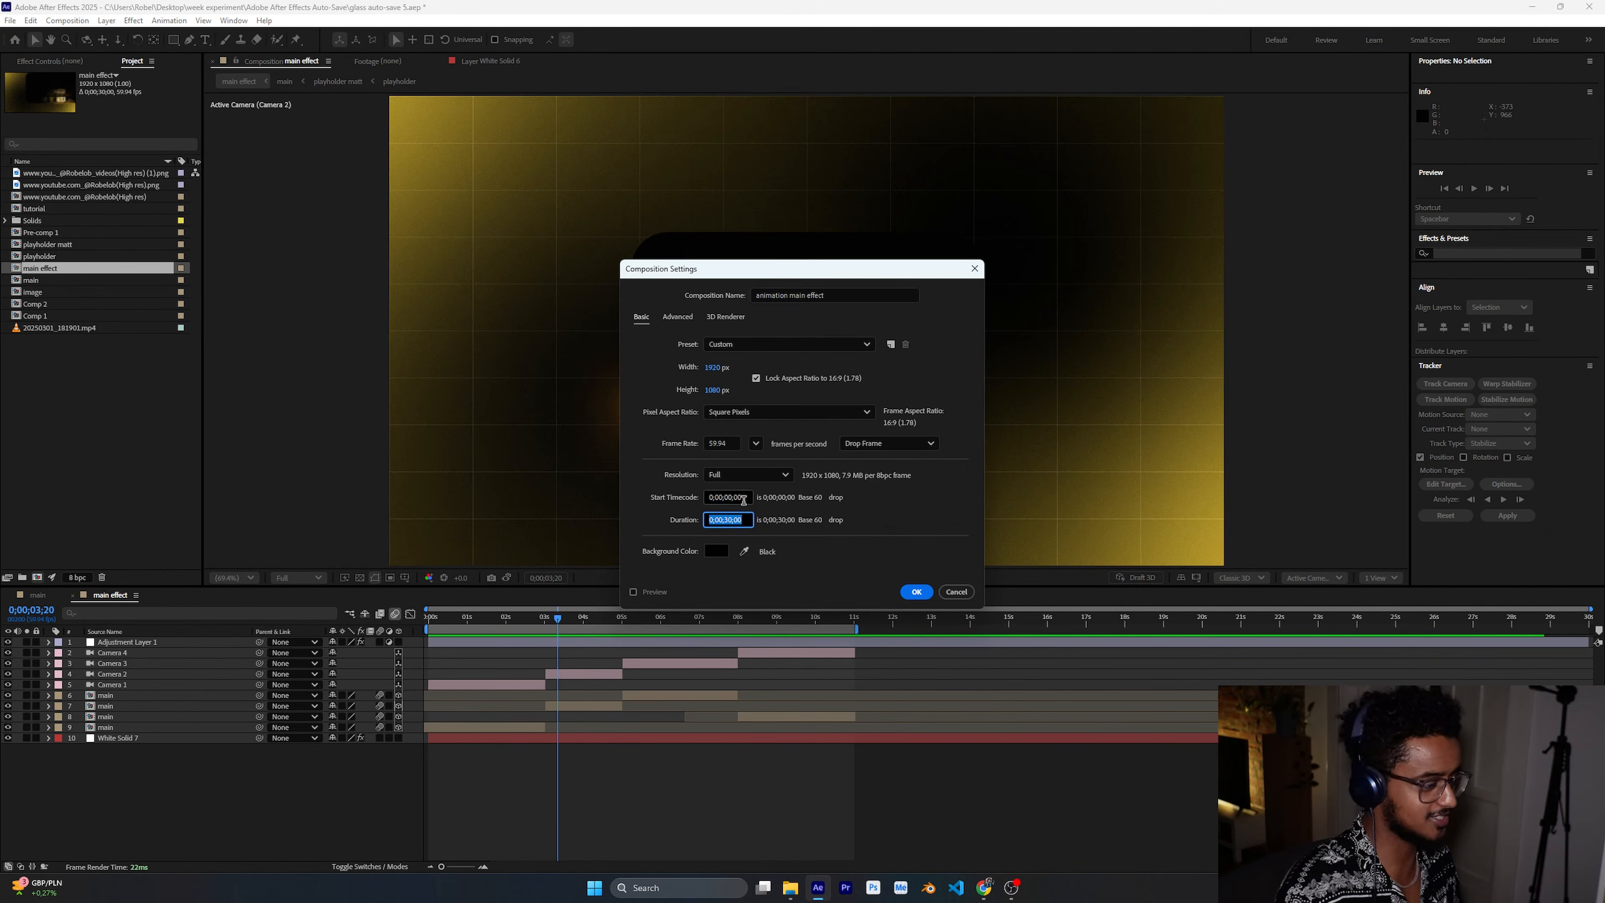
{"action": "double_click", "coordinate": [720, 443]}
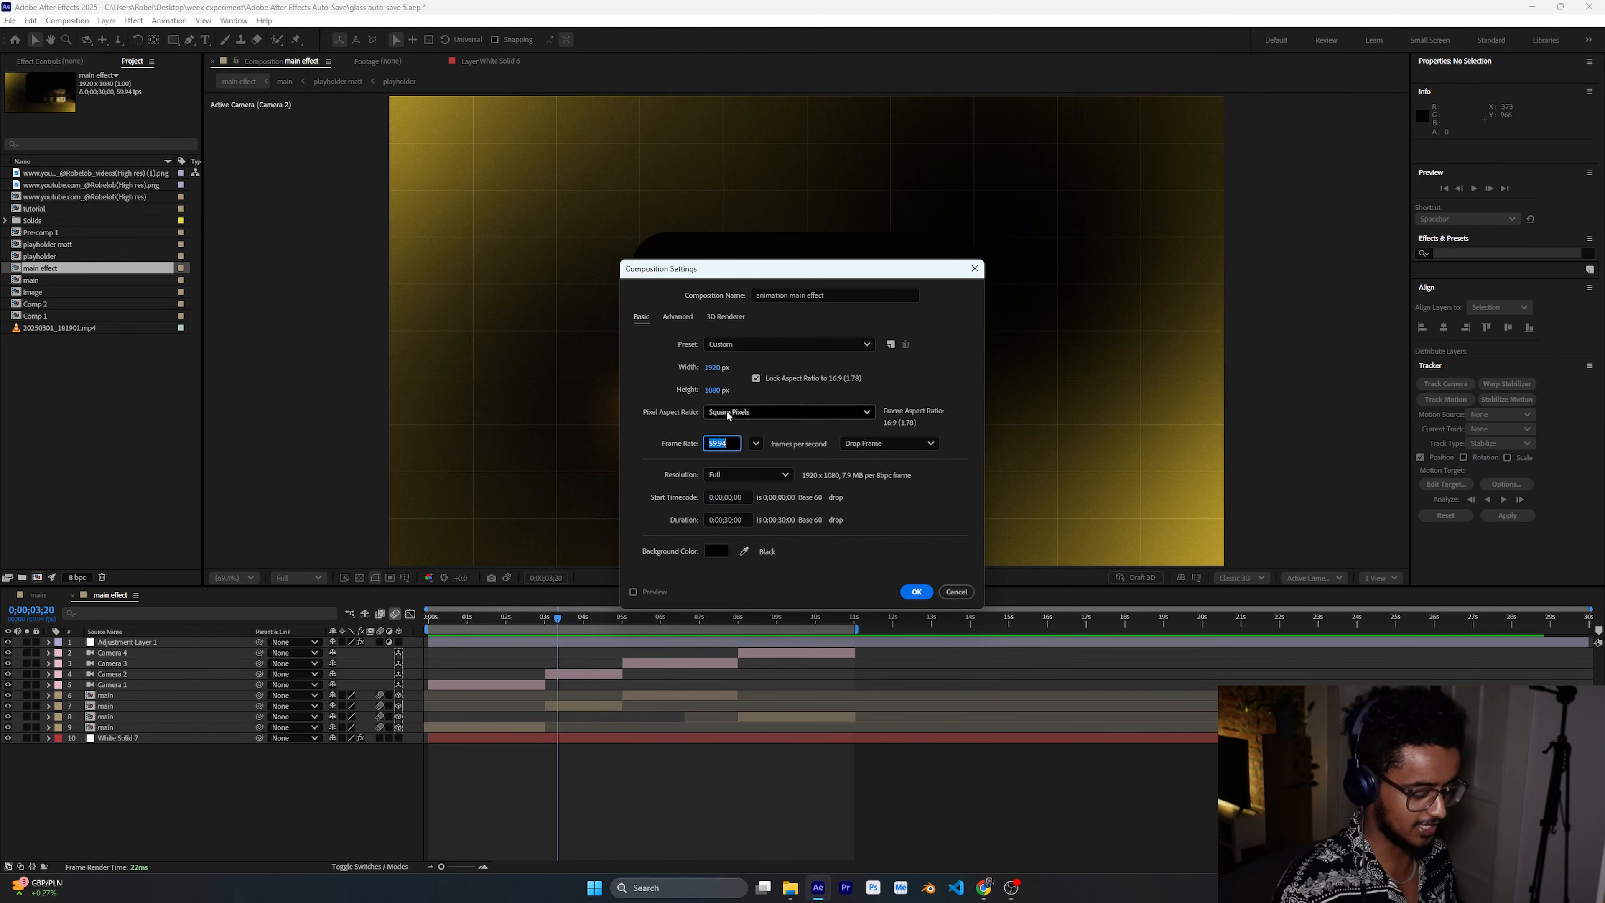
{"action": "left_click", "coordinate": [916, 531]}
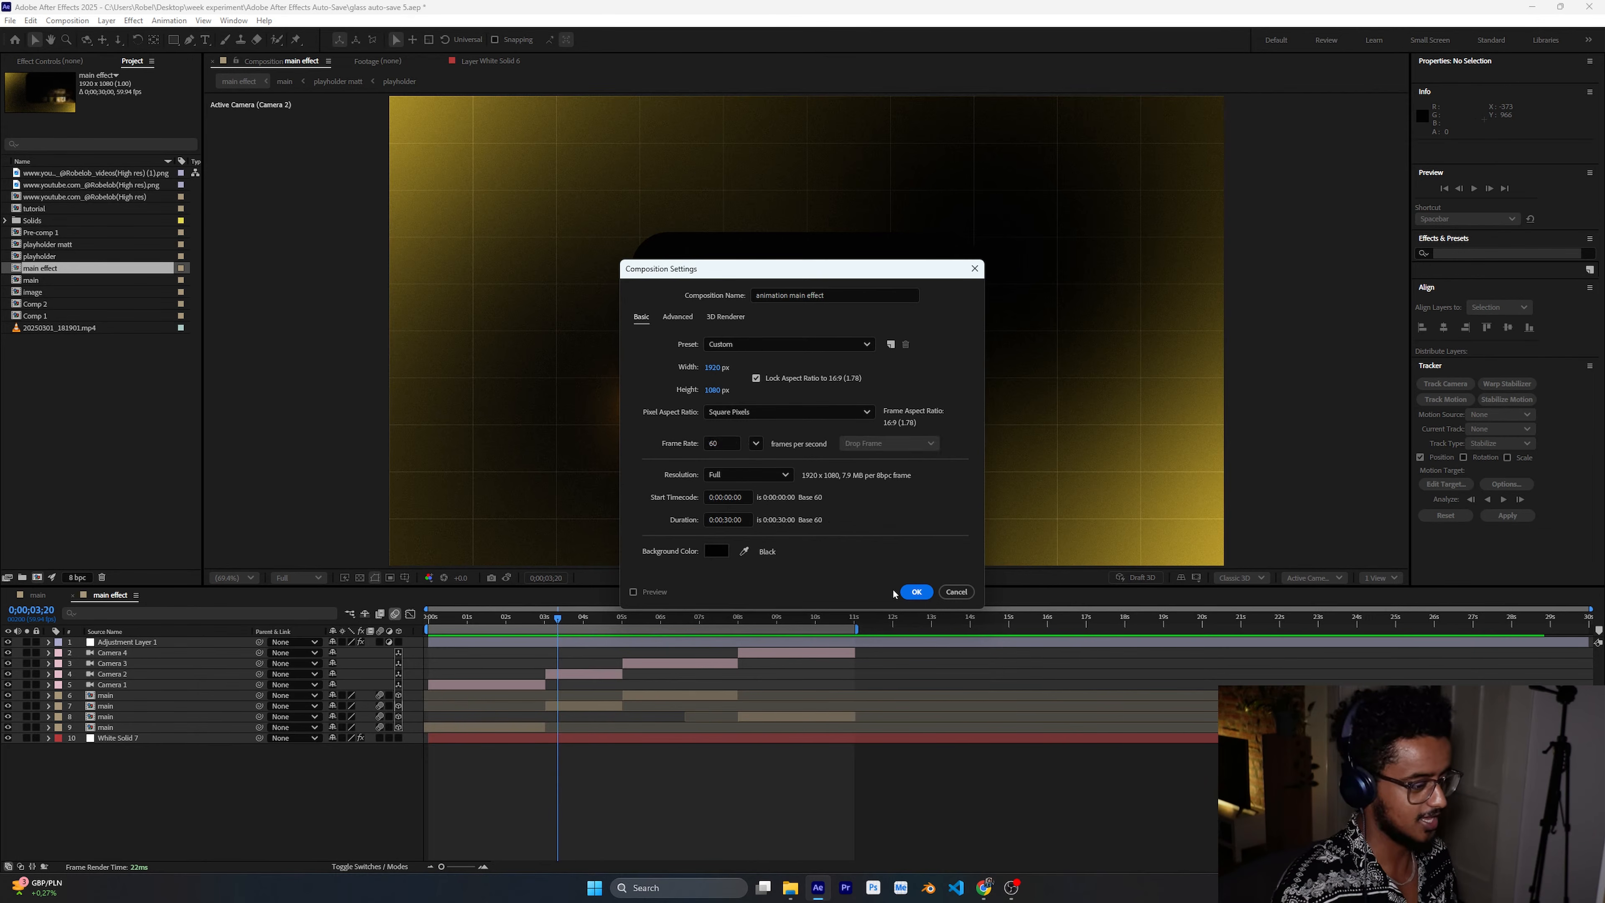
{"action": "left_click", "coordinate": [916, 591]}
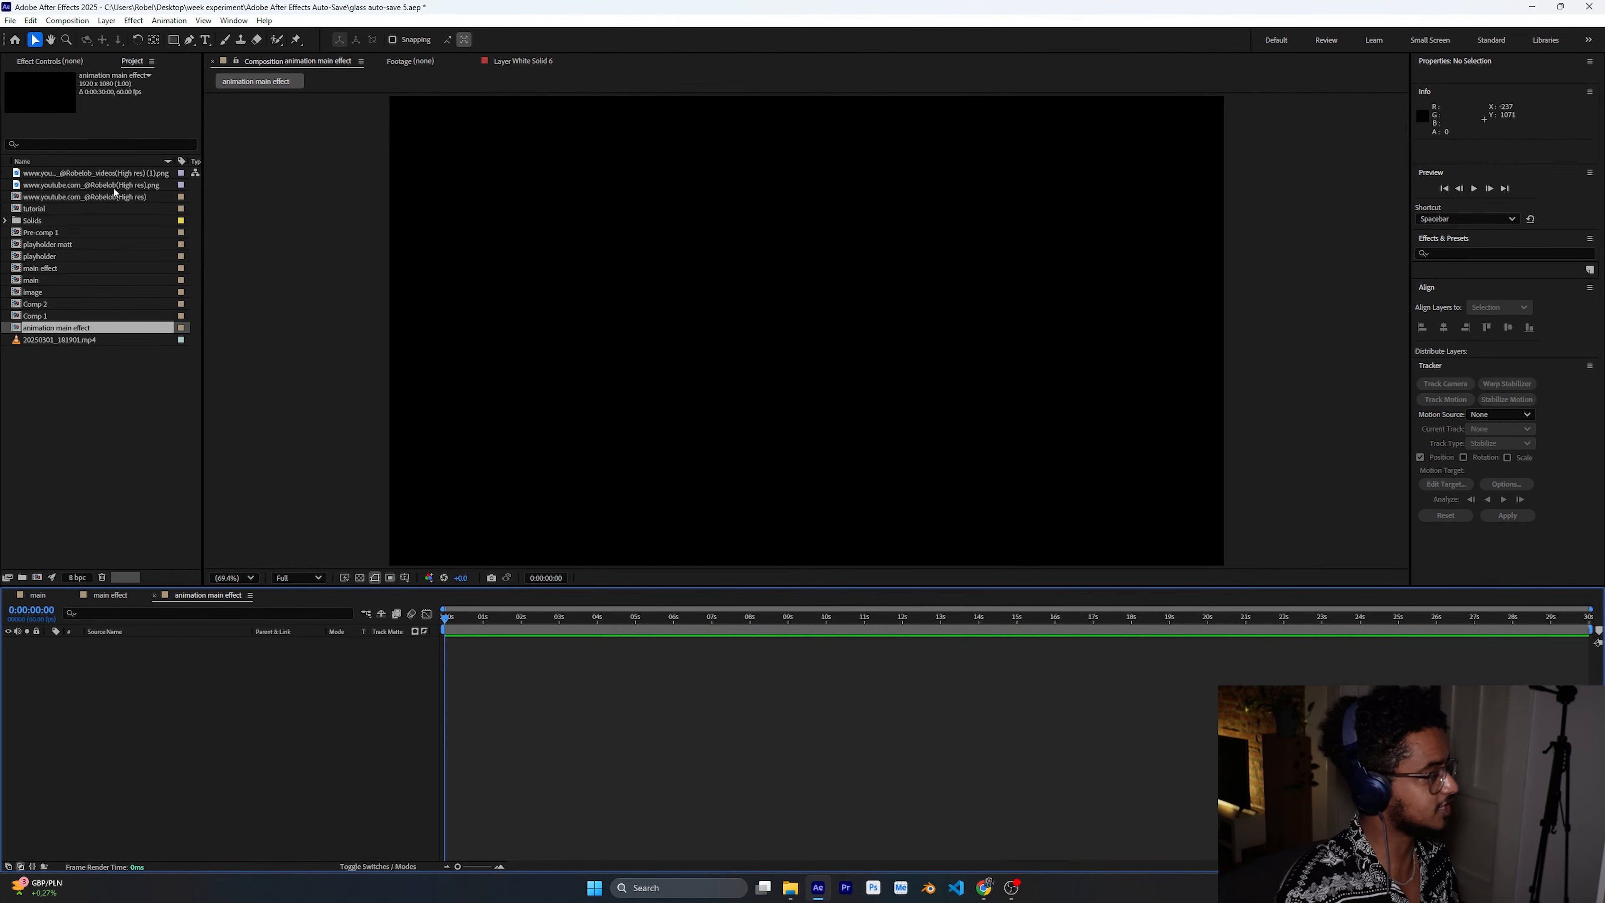
Add the first YouTube channel page screenshot PNG from the project to the animation main effect composition.
{"action": "double_click", "coordinate": [109, 174]}
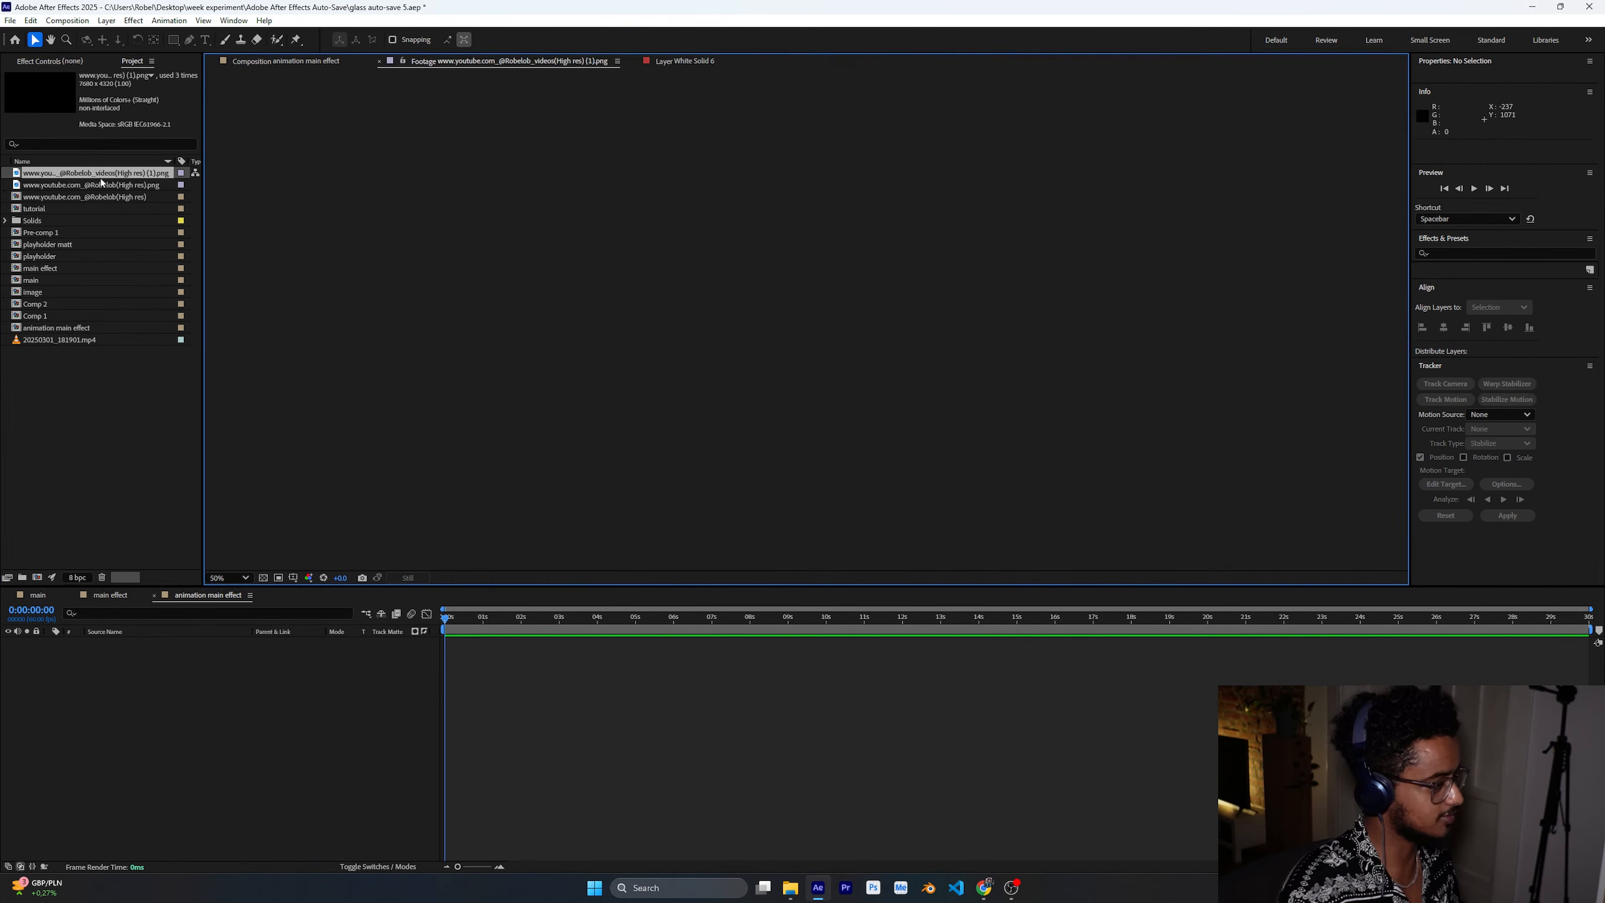
{"action": "key", "text": "shift+comma"}
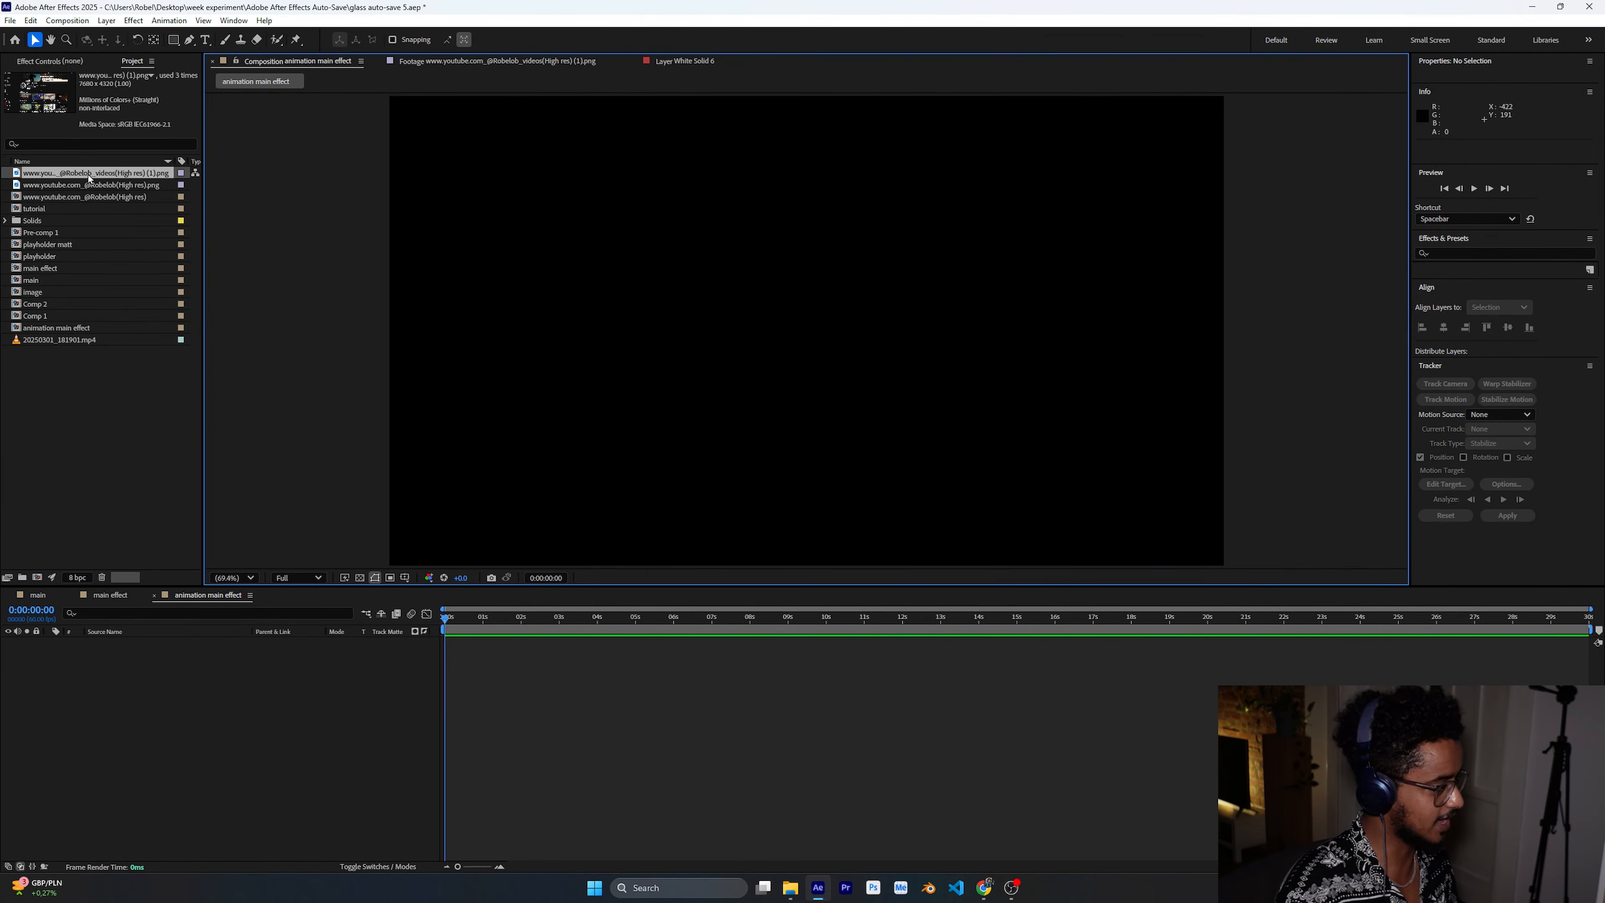
{"action": "left_click", "coordinate": [88, 179]}
{"action": "left_click_drag", "start_coordinate": [99, 185], "coordinate": [203, 727]}
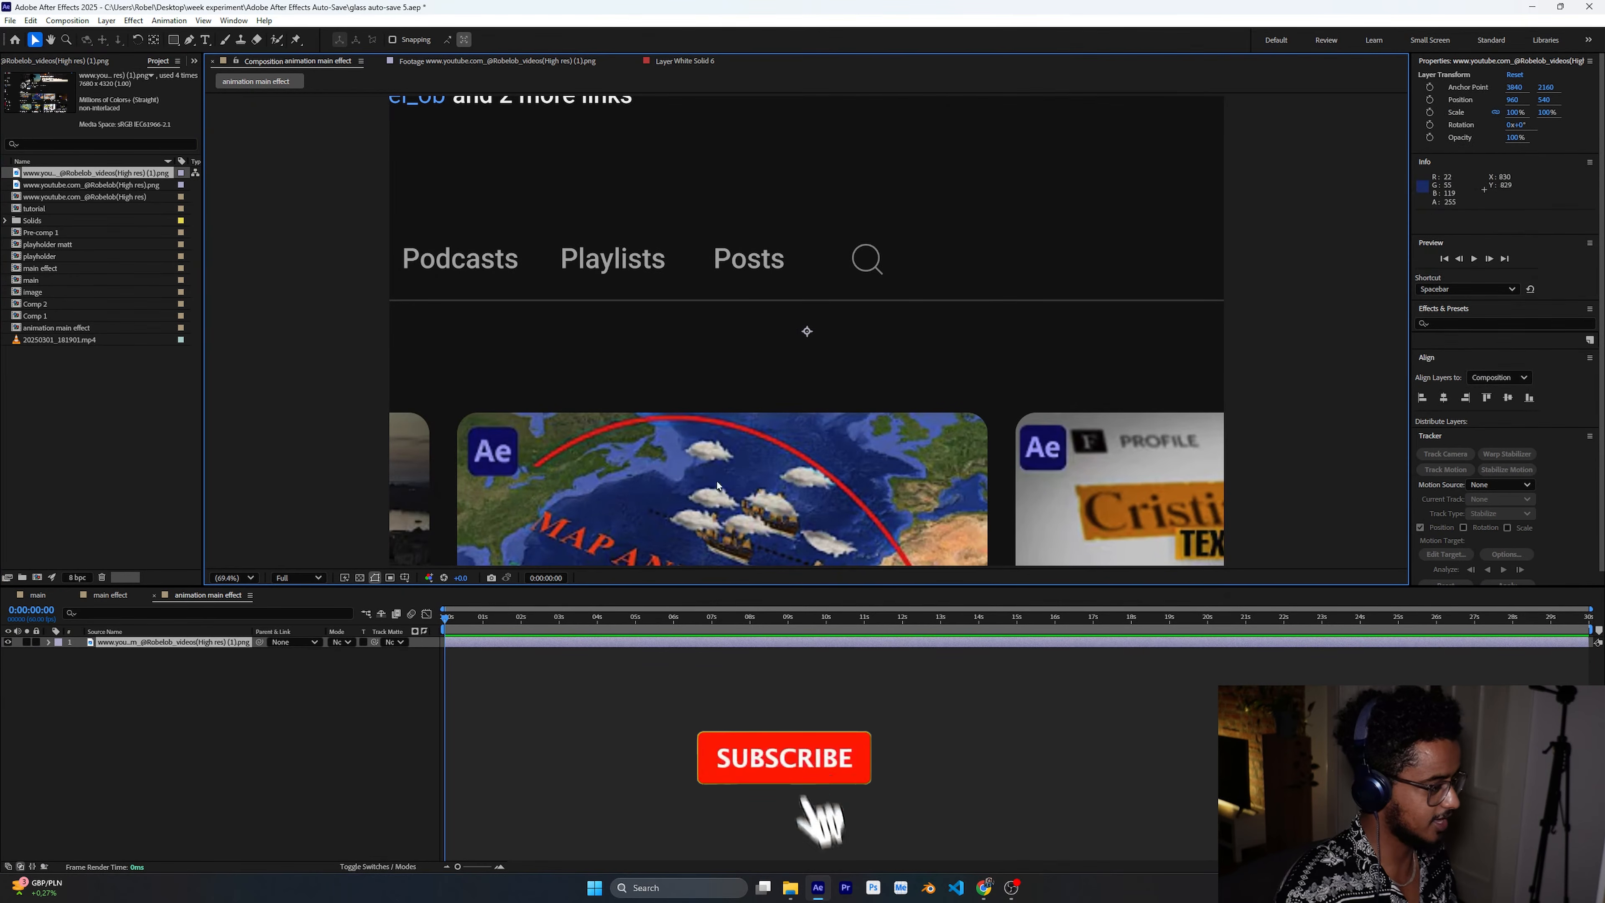
Scale the channel screenshot layer to 25% so the whole page fits the composition frame.
{"action": "scroll", "coordinate": [753, 410], "scroll_direction": "down", "scroll_amount": 10}
{"action": "scroll", "coordinate": [753, 411], "scroll_direction": "up", "scroll_amount": 3}
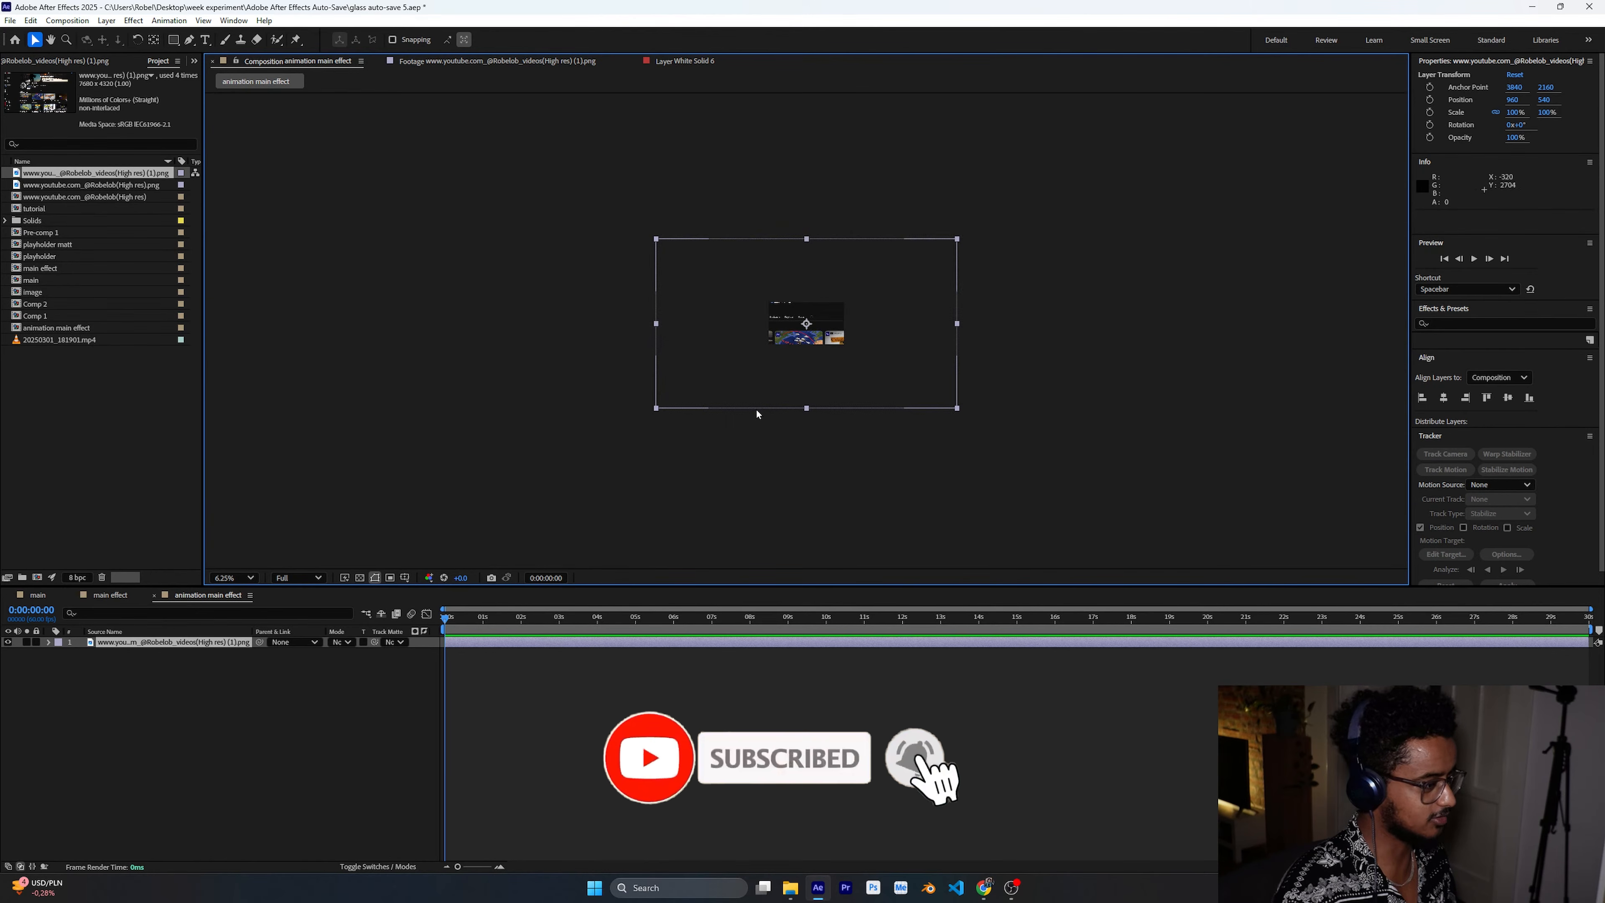
{"action": "key", "text": "s"}
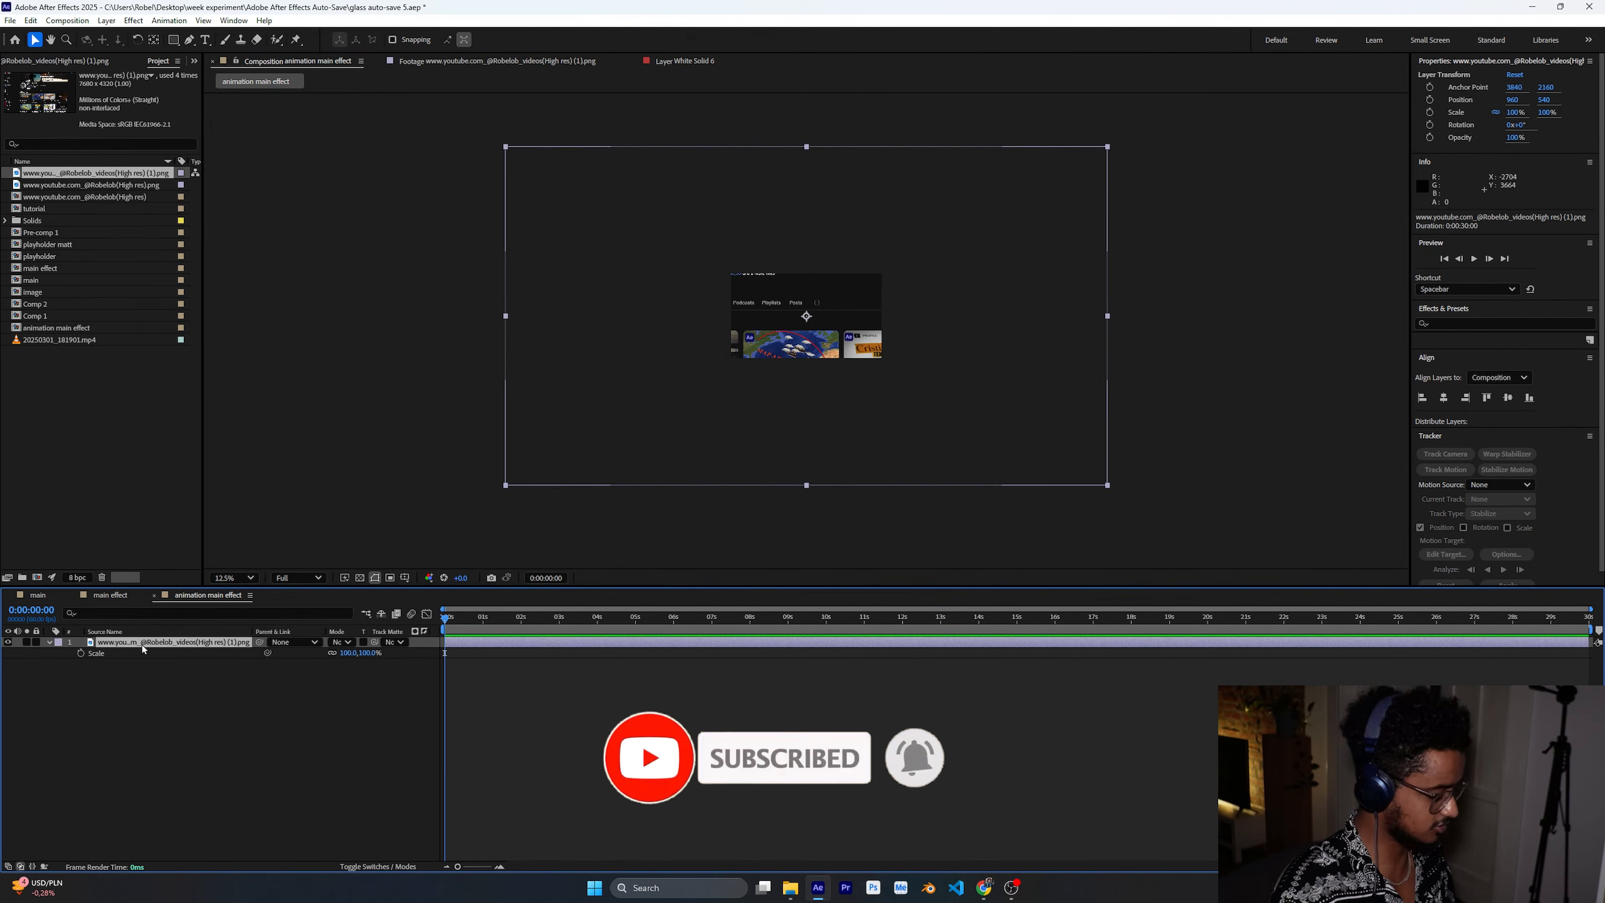
{"action": "left_click_drag", "start_coordinate": [351, 654], "coordinate": [303, 659]}
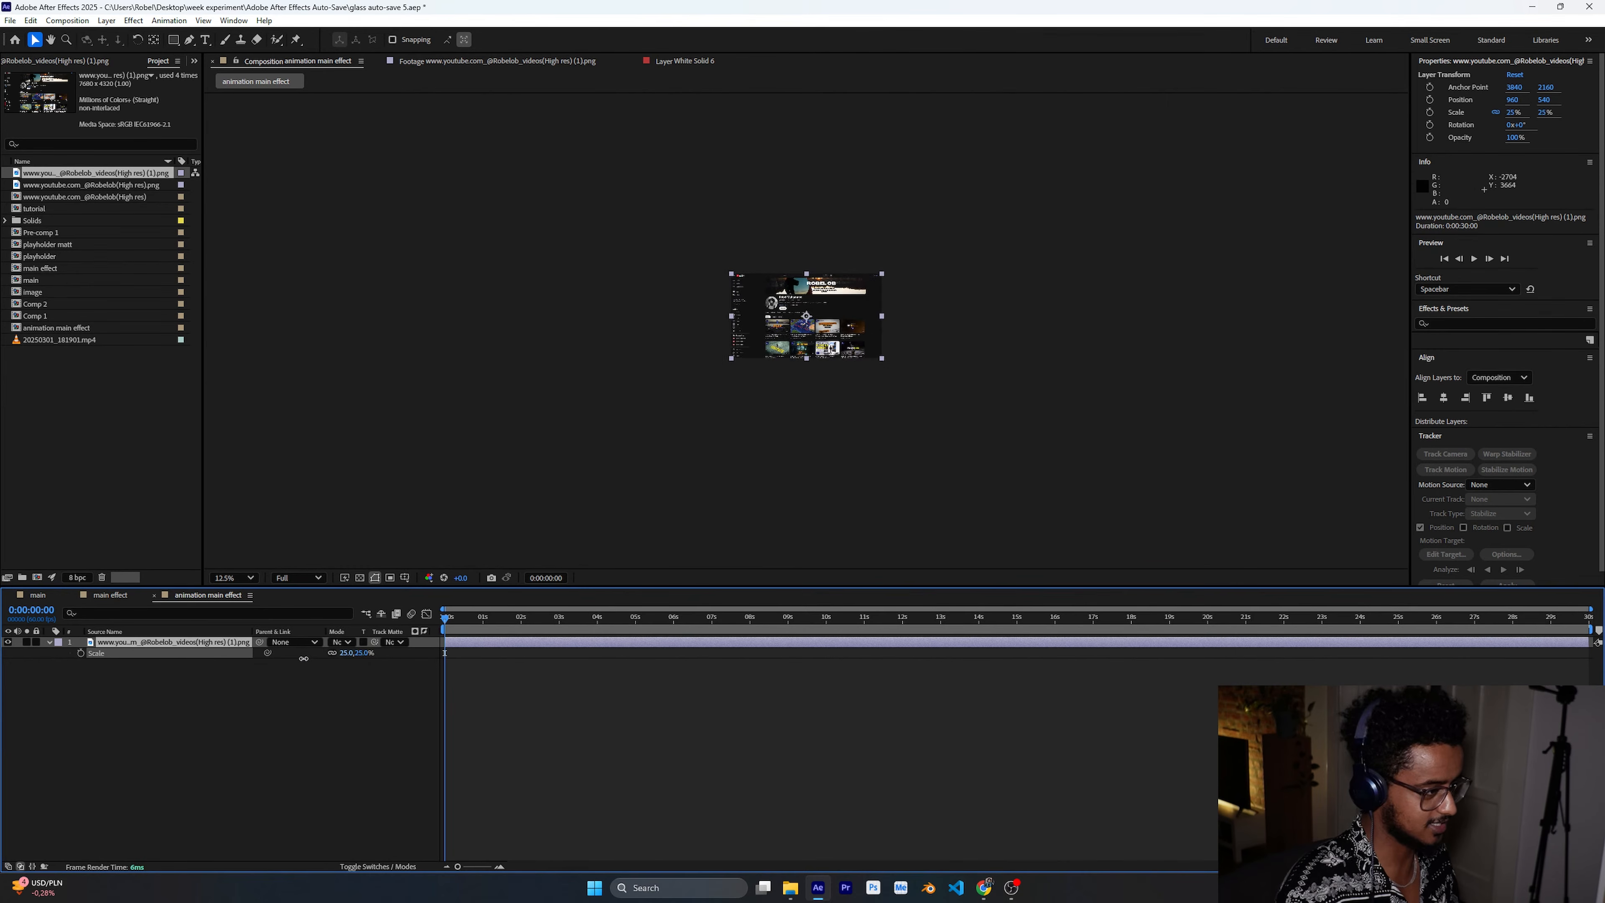
{"action": "left_click", "coordinate": [233, 577]}
{"action": "left_click", "coordinate": [237, 604]}
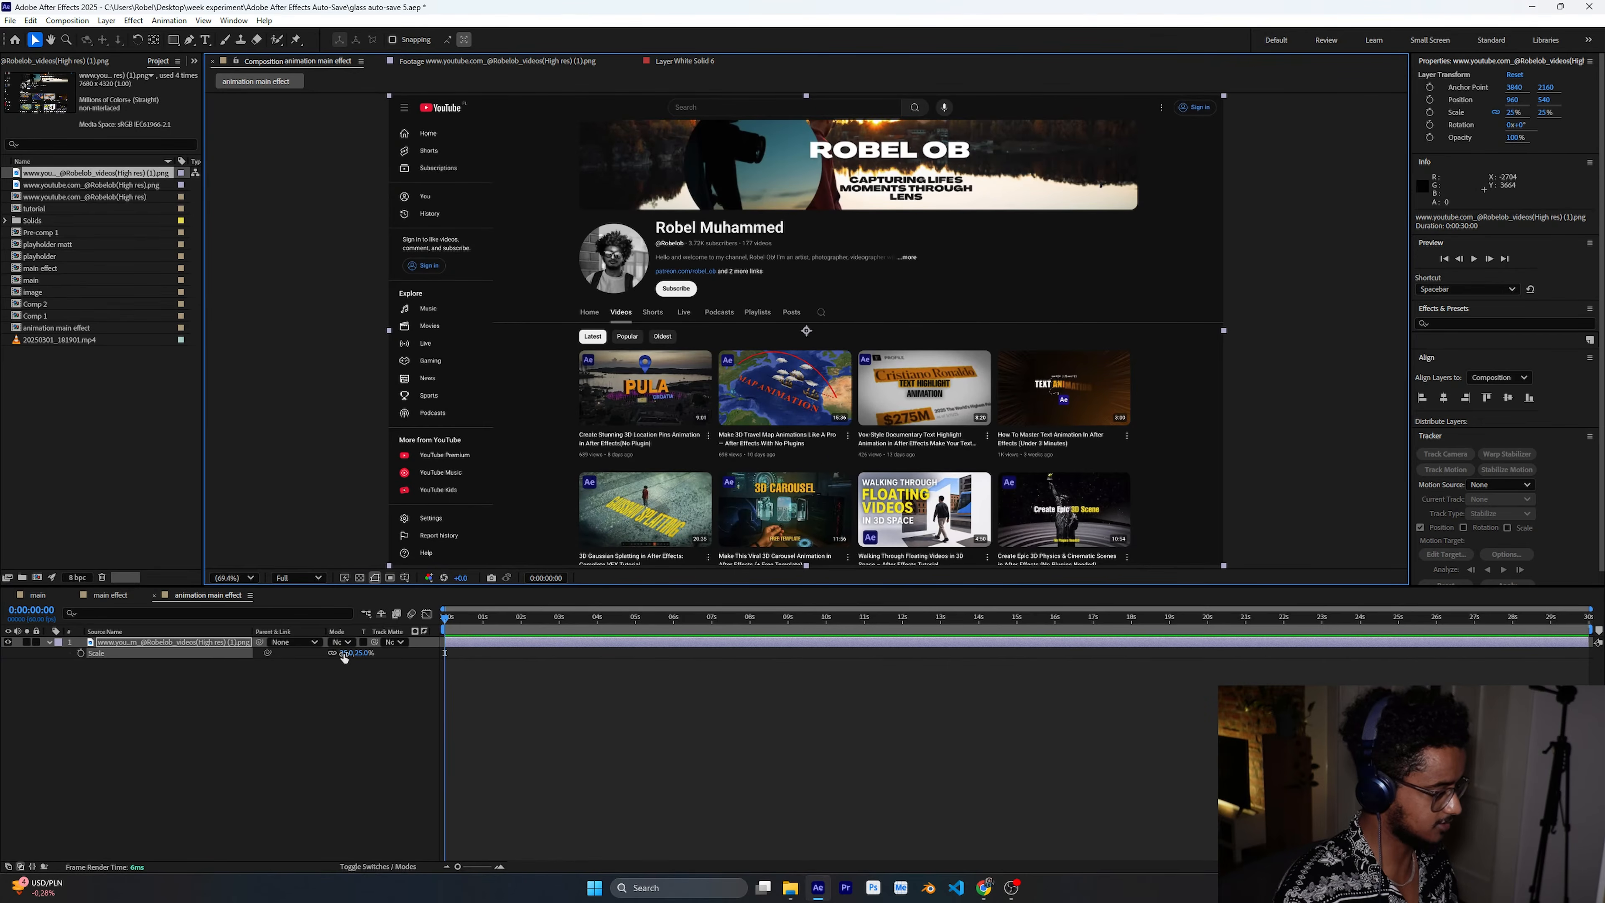
{"action": "left_click_drag", "start_coordinate": [341, 654], "coordinate": [341, 654]}
{"action": "left_click", "coordinate": [487, 689]}
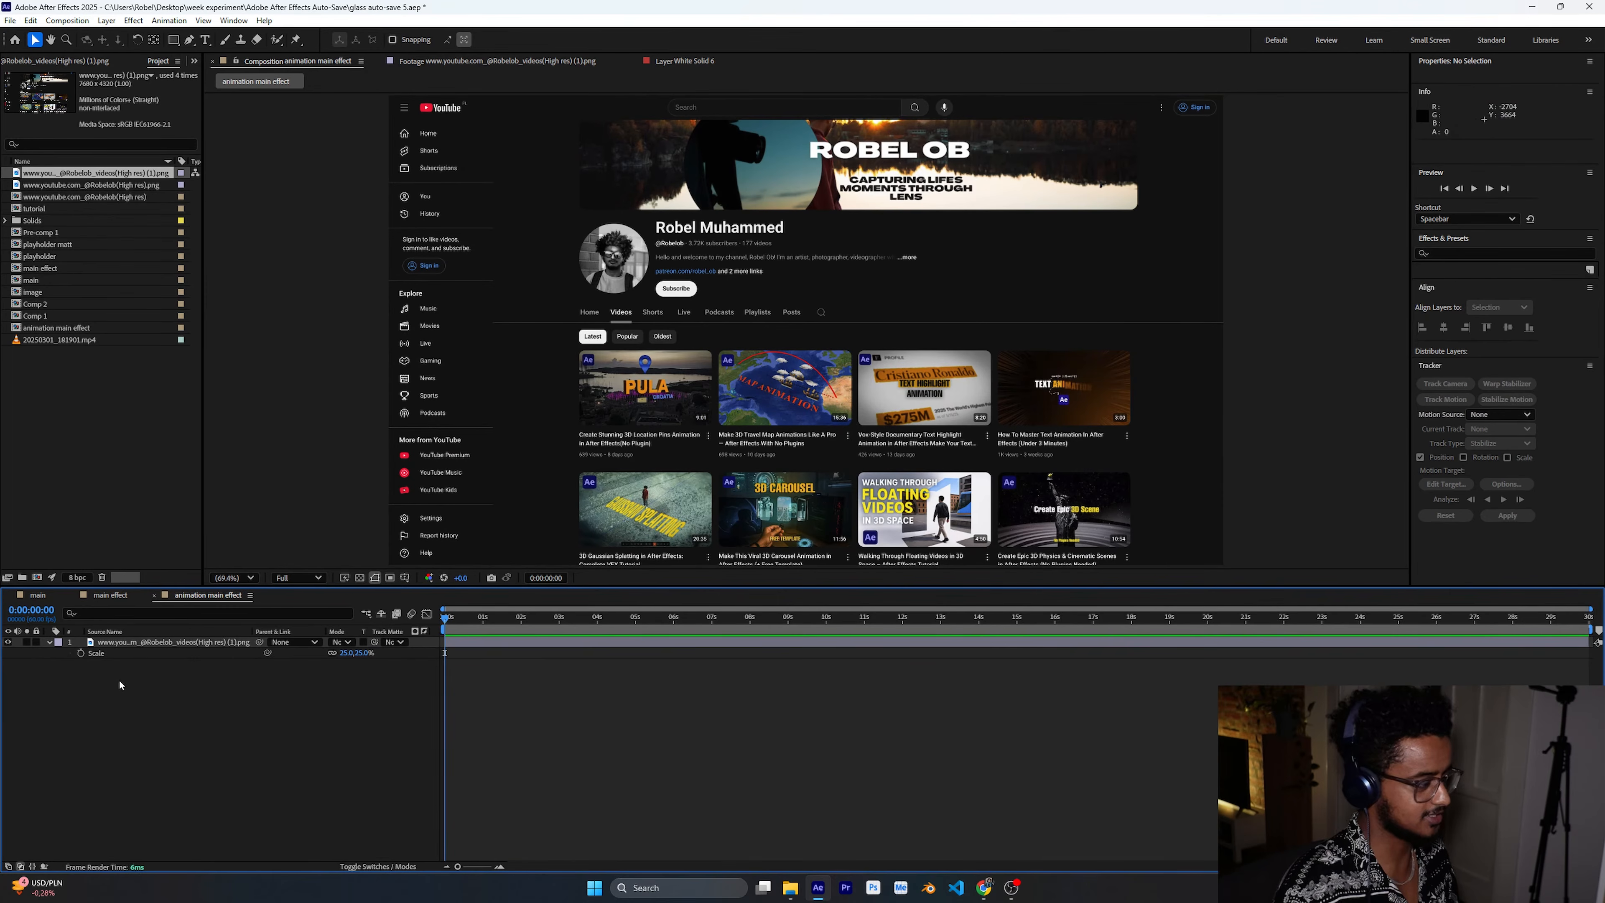
Pre-compose the screenshot layer as "image", moving all attributes into the new composition.
{"action": "key", "text": "s"}
{"action": "right_click", "coordinate": [134, 644]}
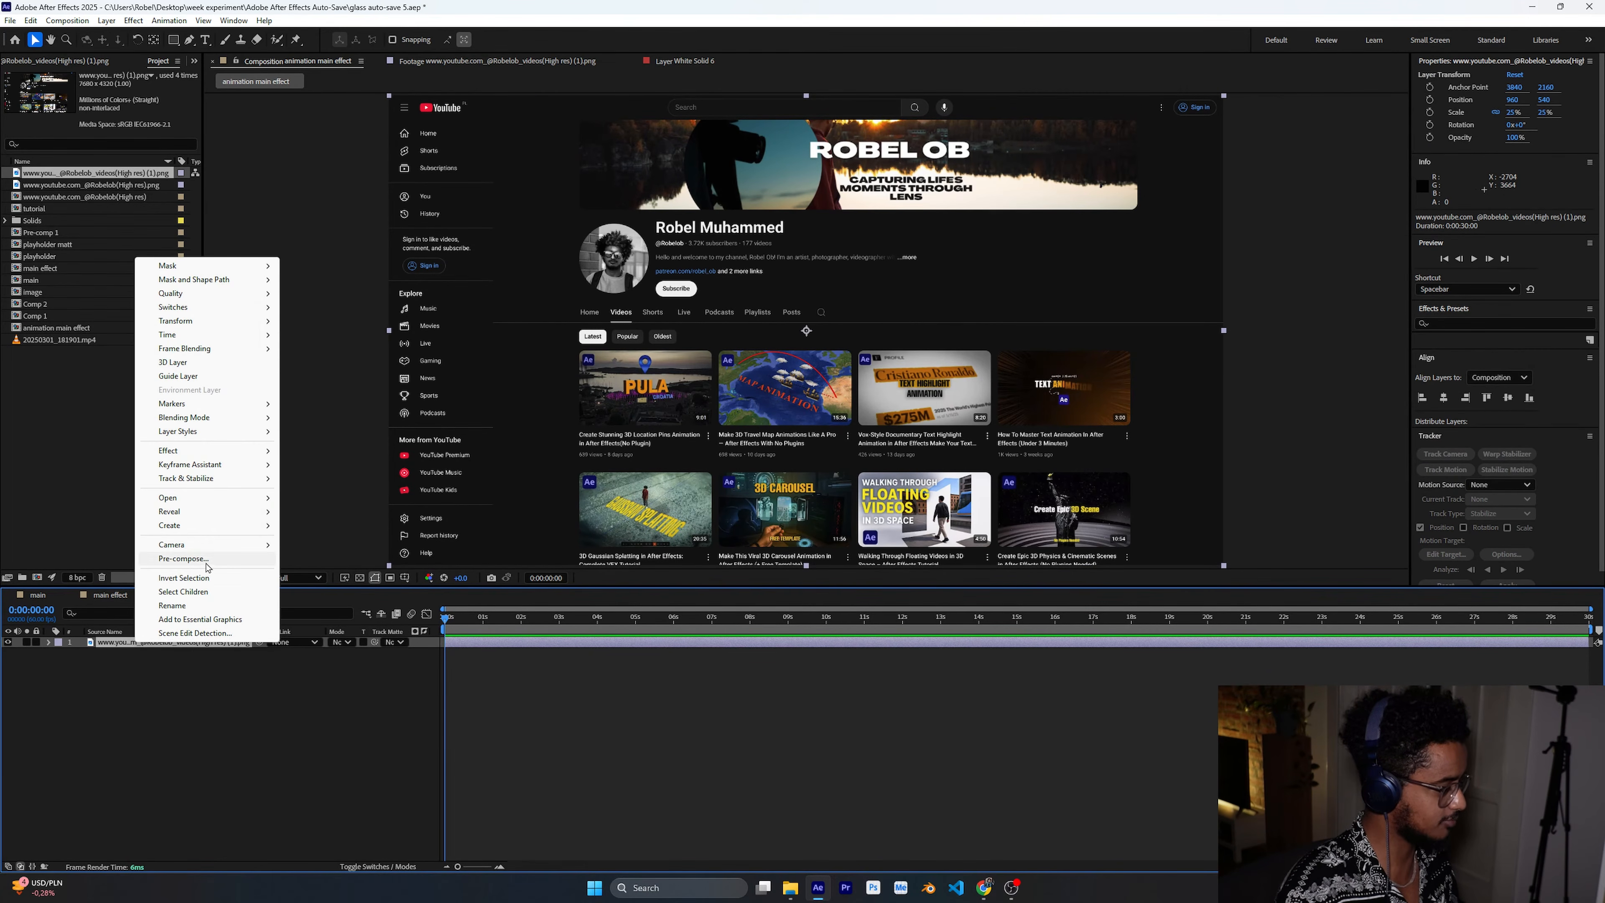
{"action": "left_click", "coordinate": [206, 560]}
{"action": "left_click", "coordinate": [704, 447]}
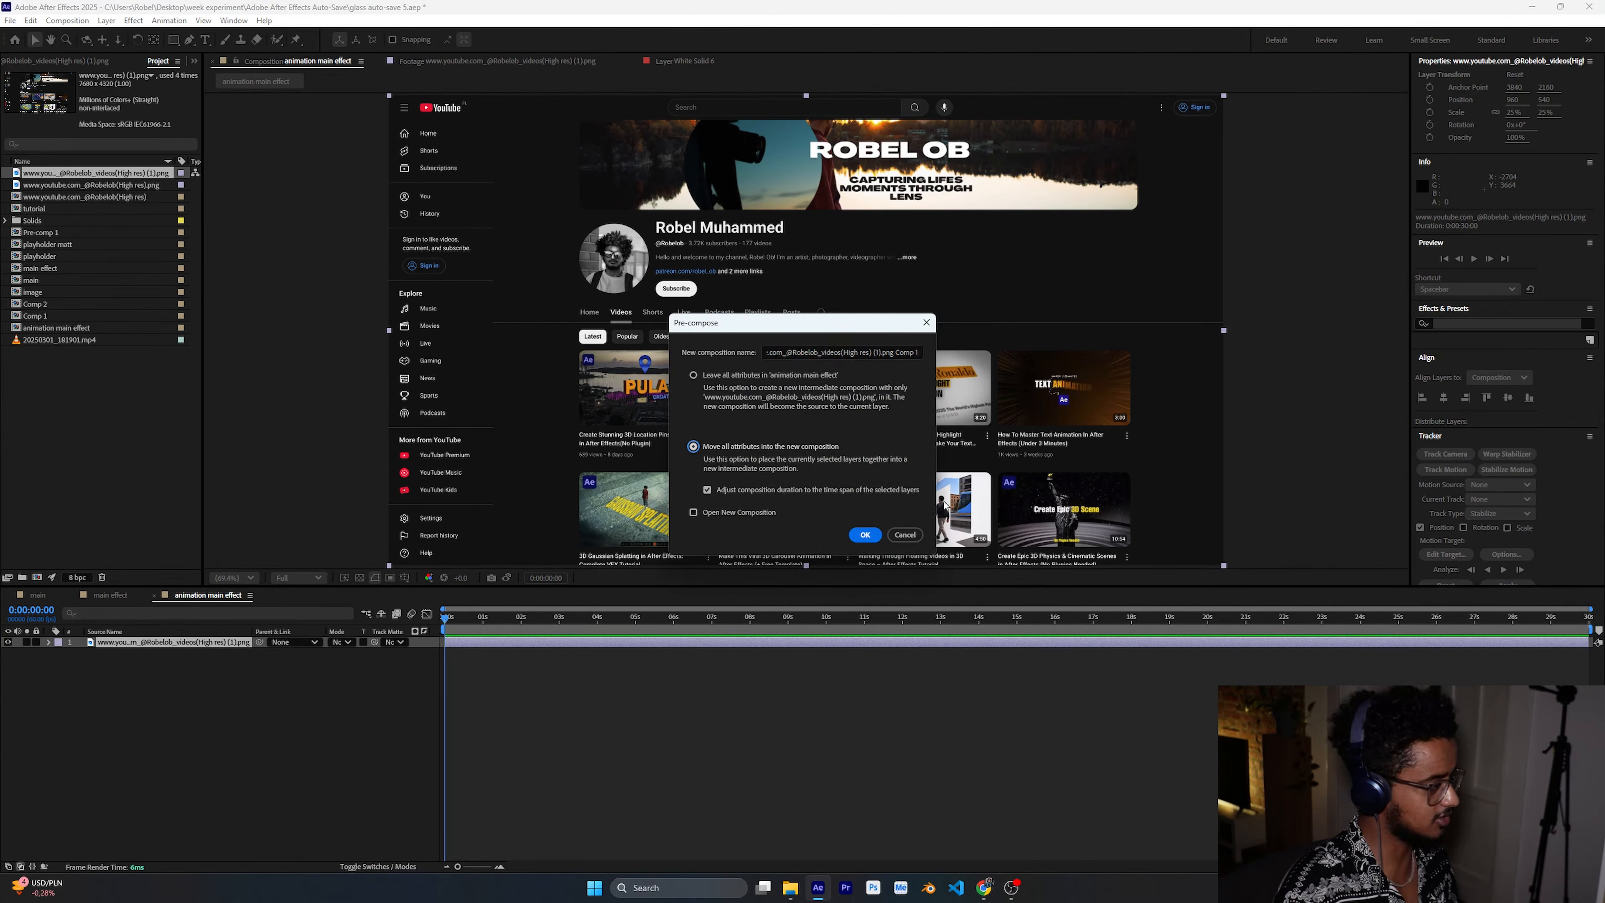
{"action": "key", "text": "shift+Tab"}
{"action": "type", "text": "image"}
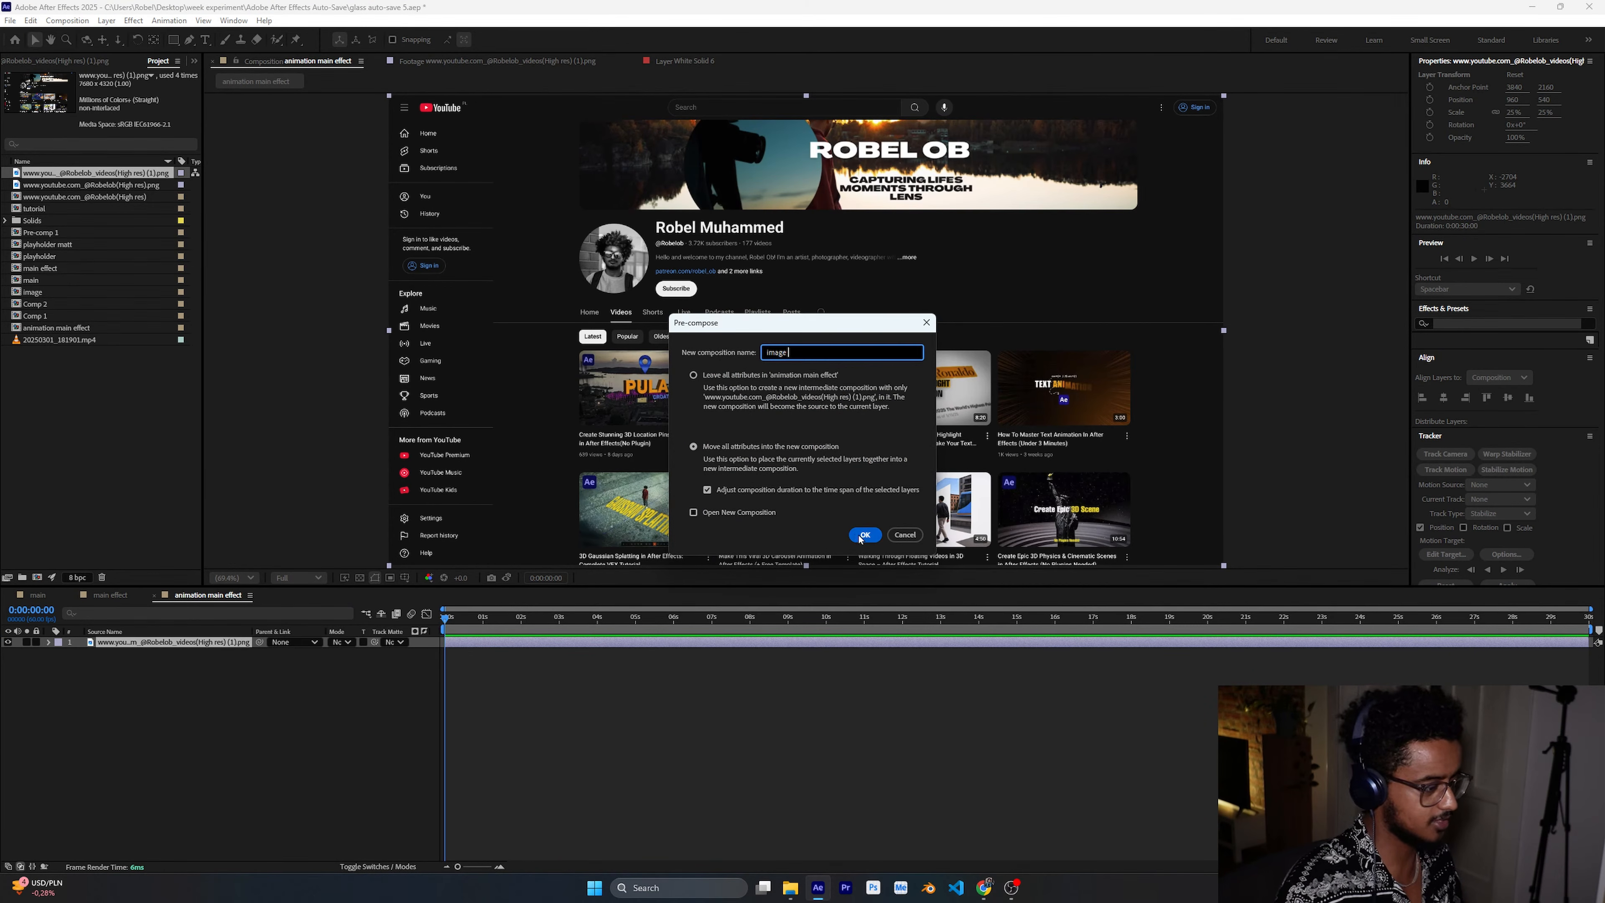
{"action": "left_click", "coordinate": [863, 536]}
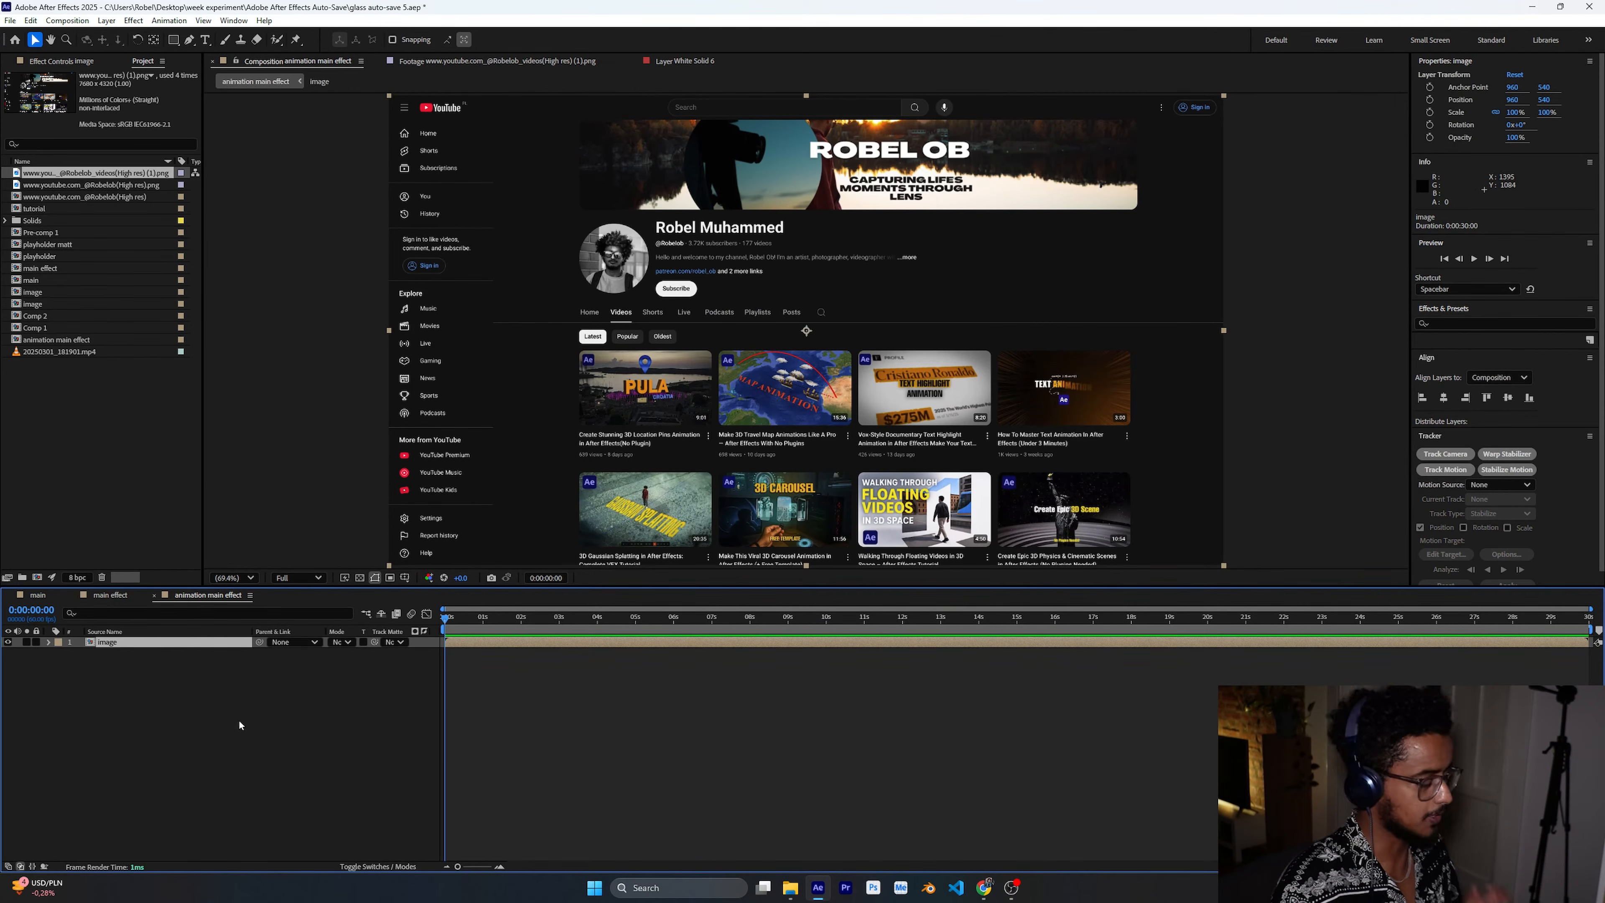
Create an empty shape layer above the image layer.
{"action": "left_click", "coordinate": [42, 668]}
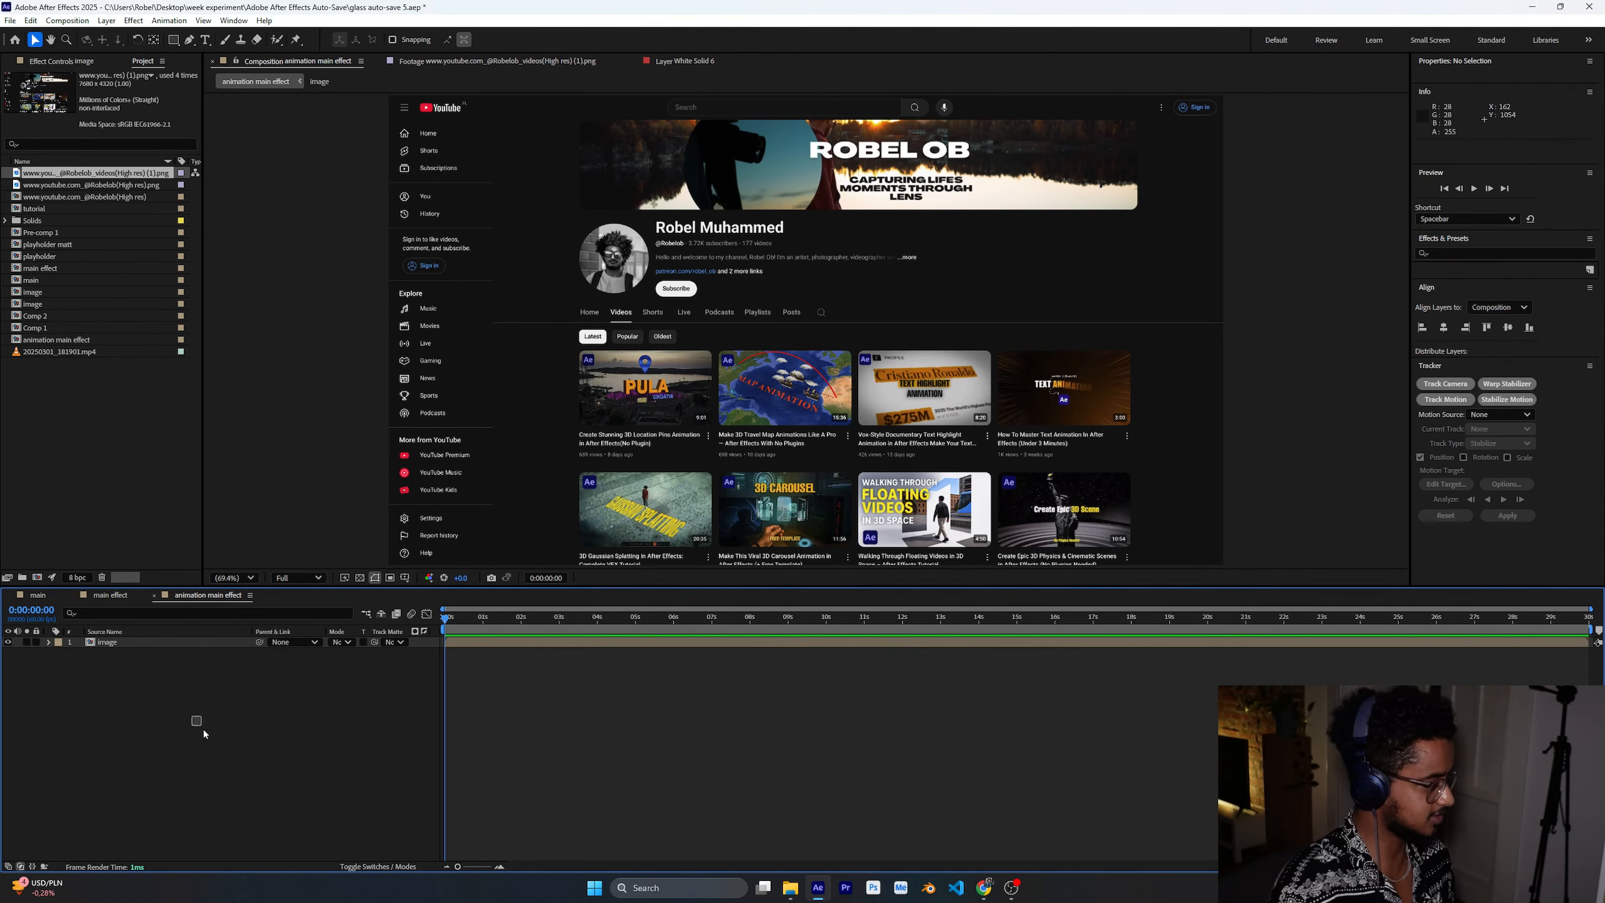
{"action": "right_click", "coordinate": [174, 684]}
{"action": "left_click", "coordinate": [128, 679]}
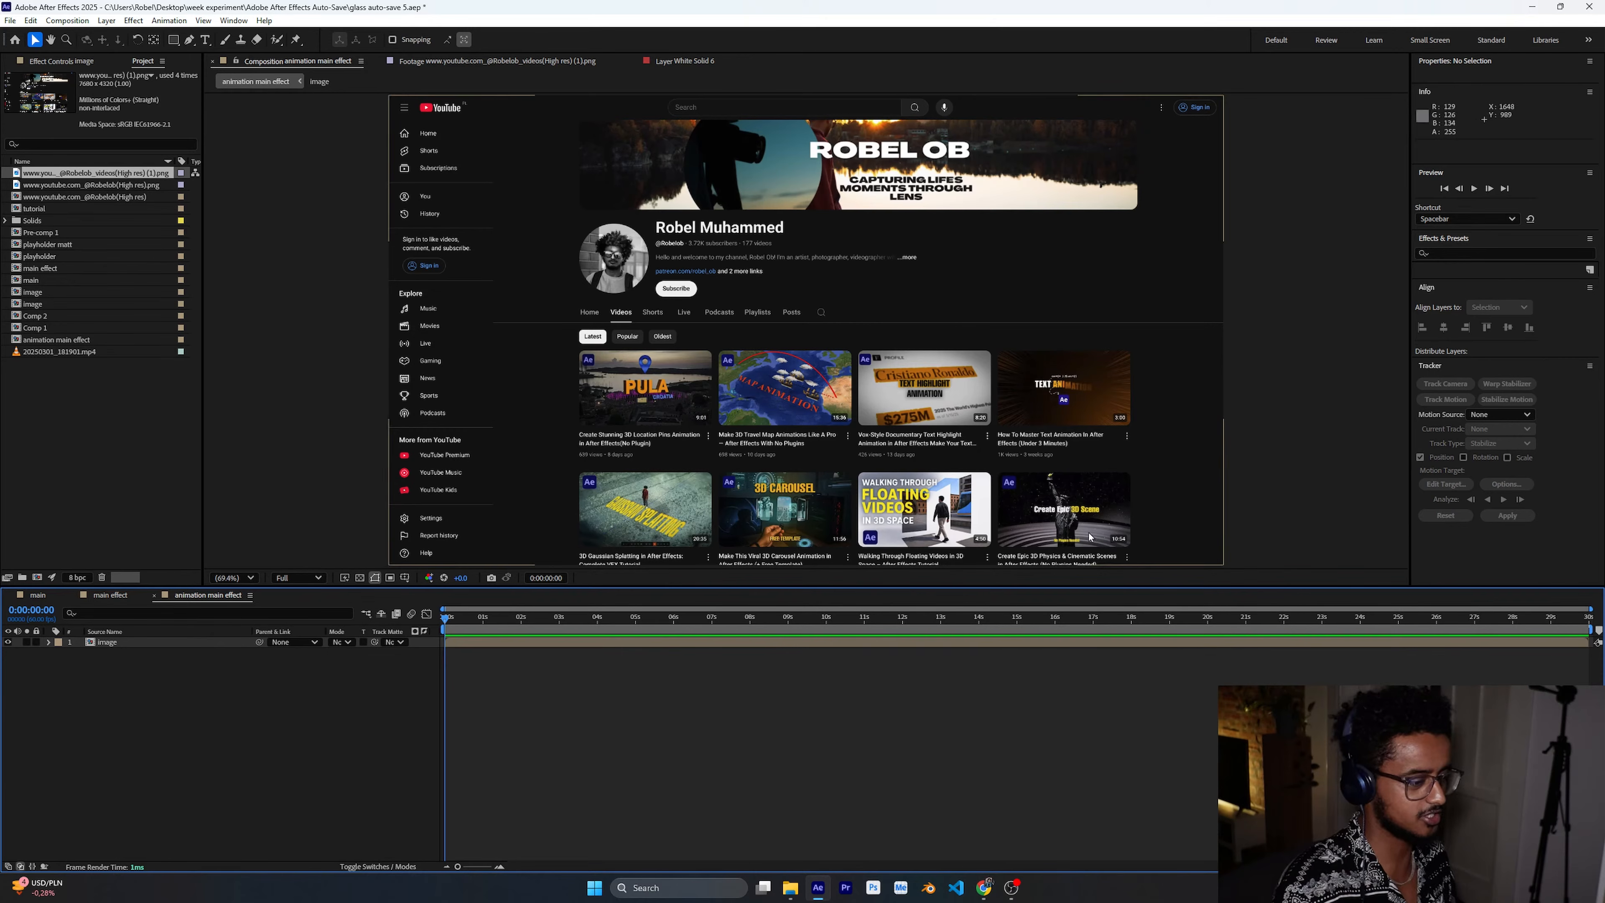
{"action": "right_click", "coordinate": [206, 711]}
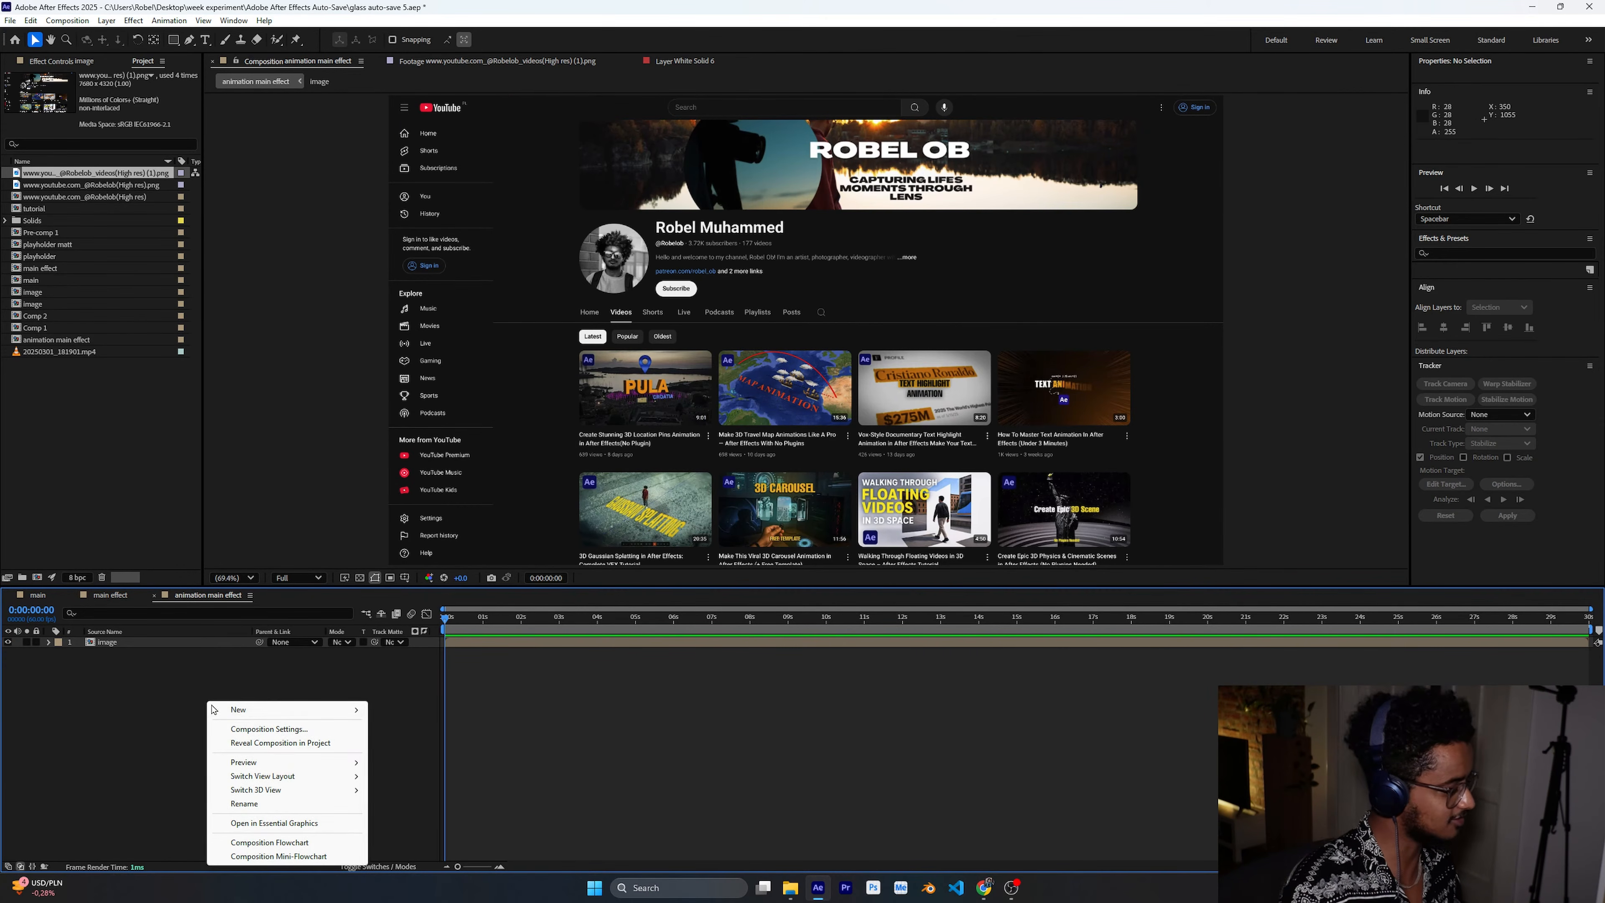
{"action": "mouse_move", "coordinate": [234, 713]}
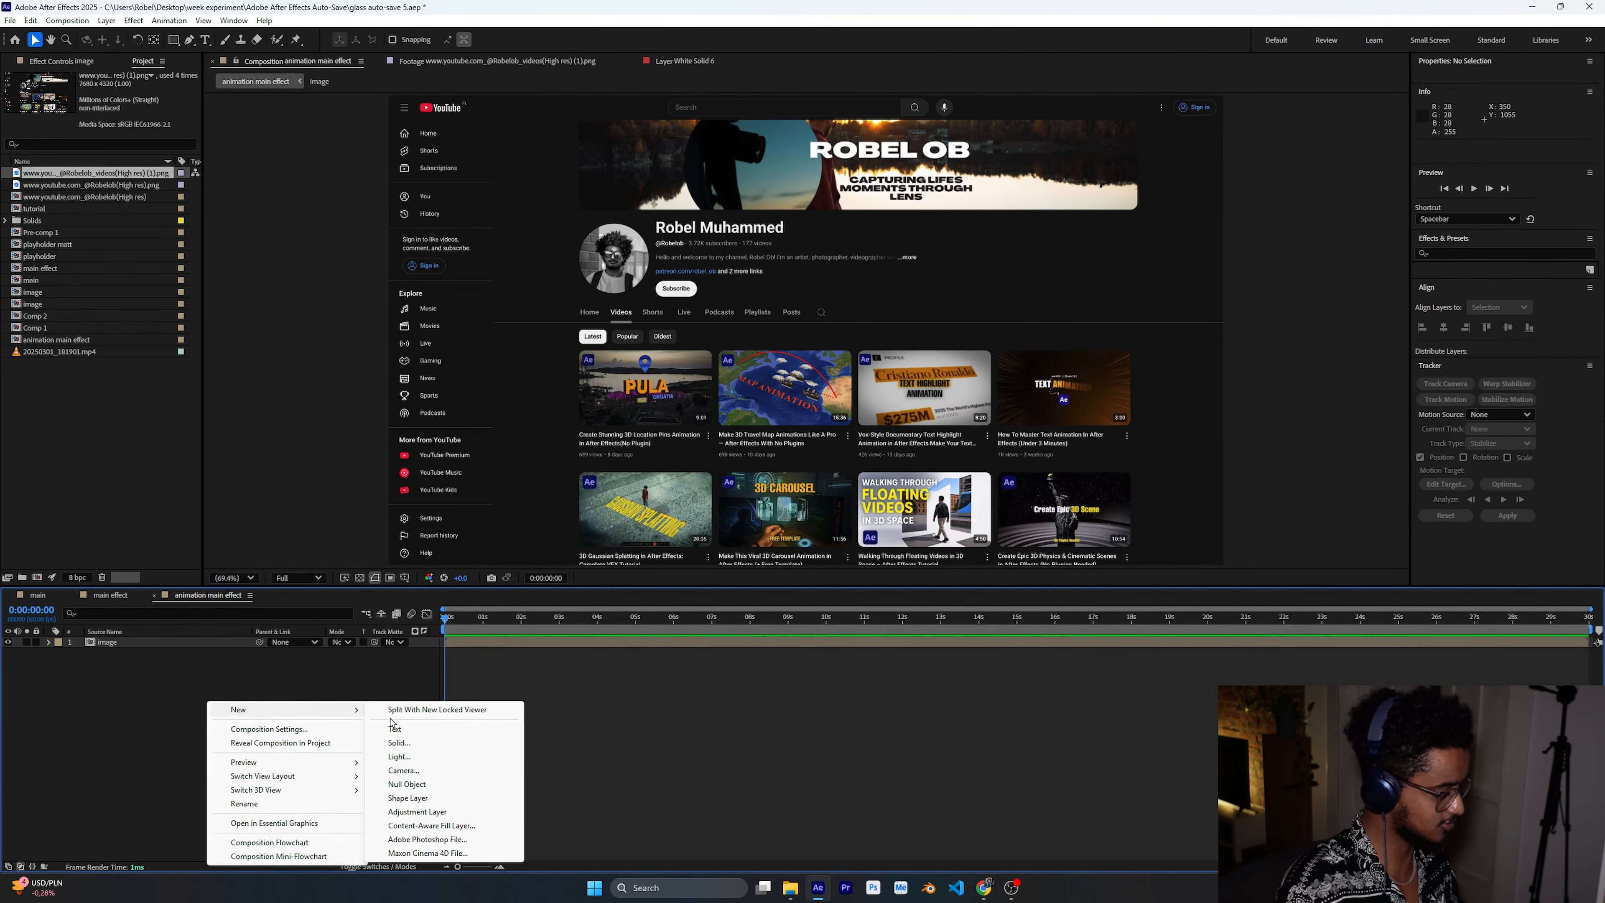
{"action": "left_click", "coordinate": [409, 798]}
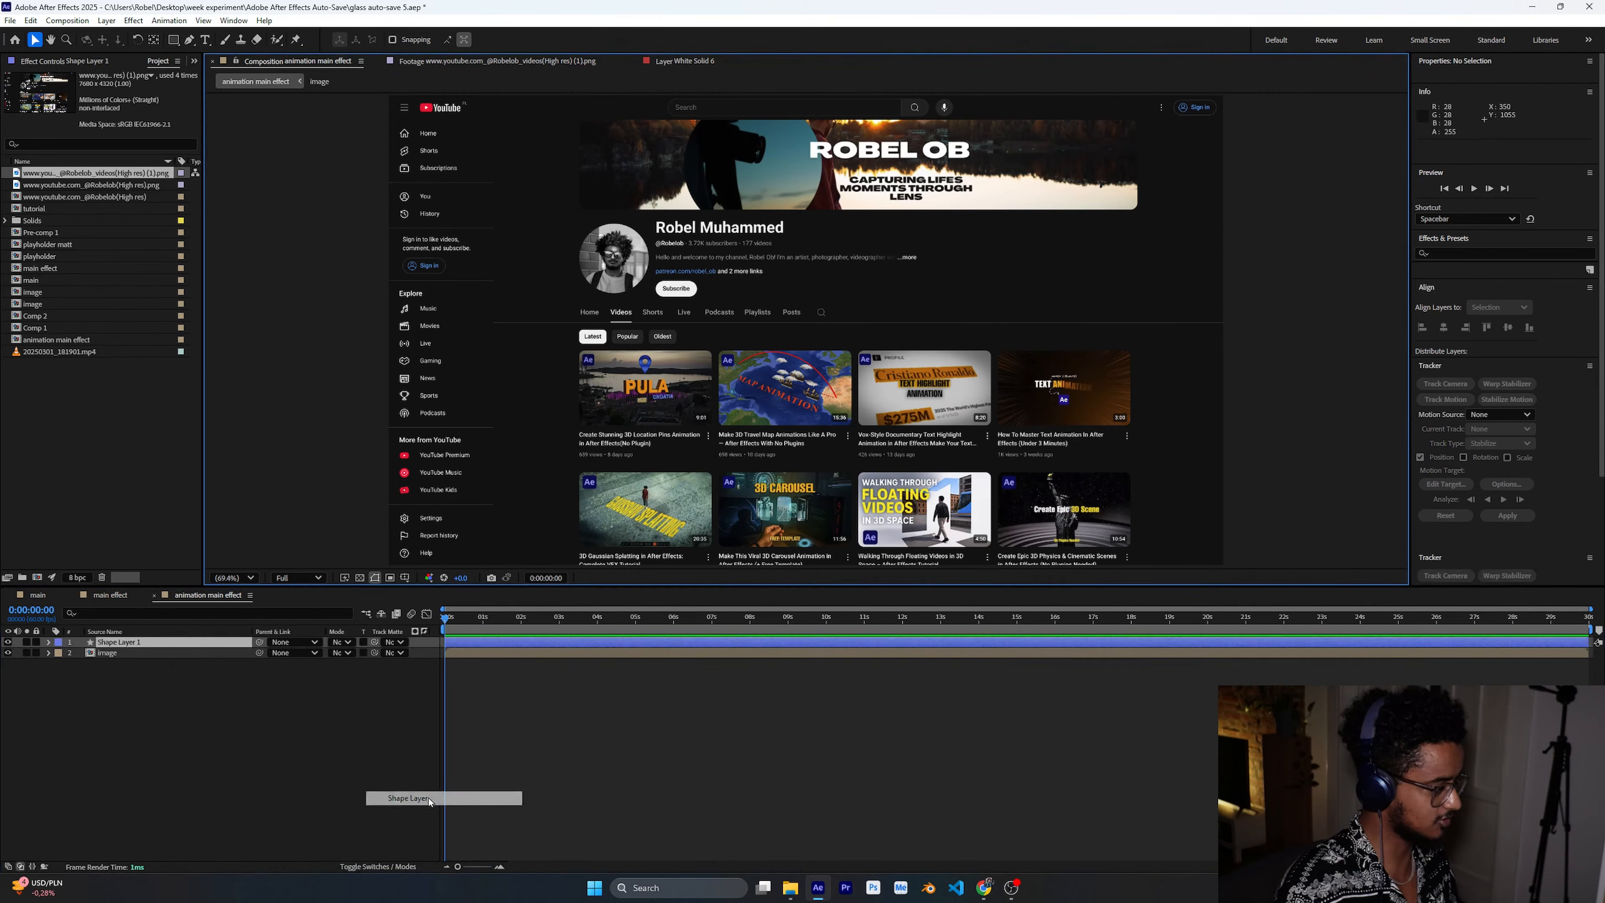
Add a rectangle path and a fill to the contents of the new shape layer.
{"action": "left_click", "coordinate": [48, 641]}
{"action": "left_click", "coordinate": [423, 653]}
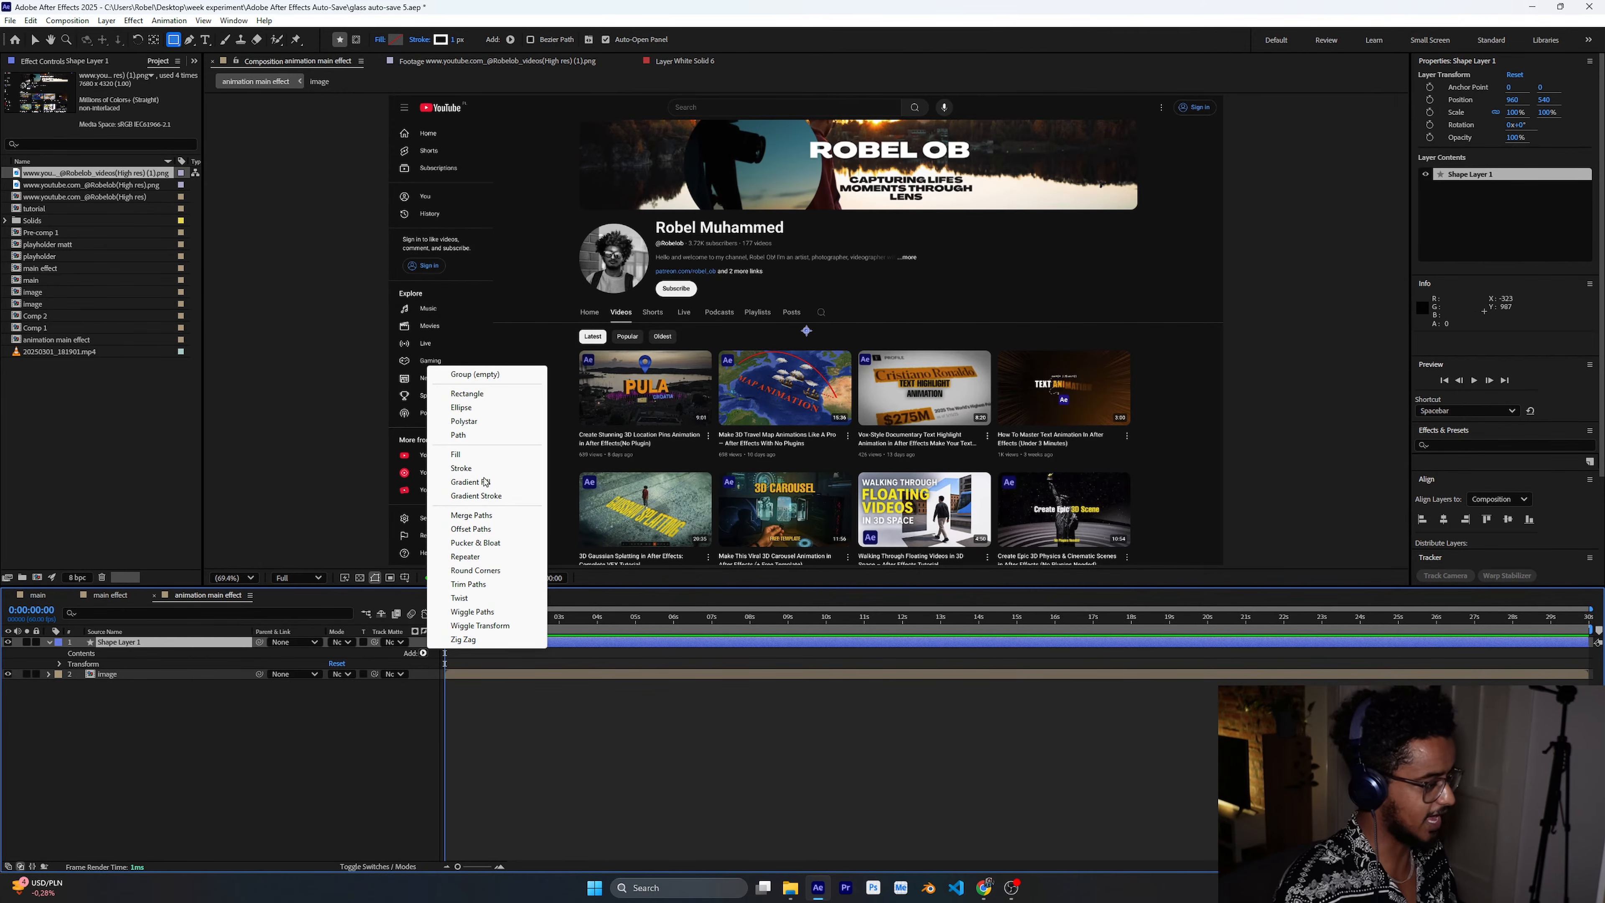
{"action": "left_click", "coordinate": [480, 393]}
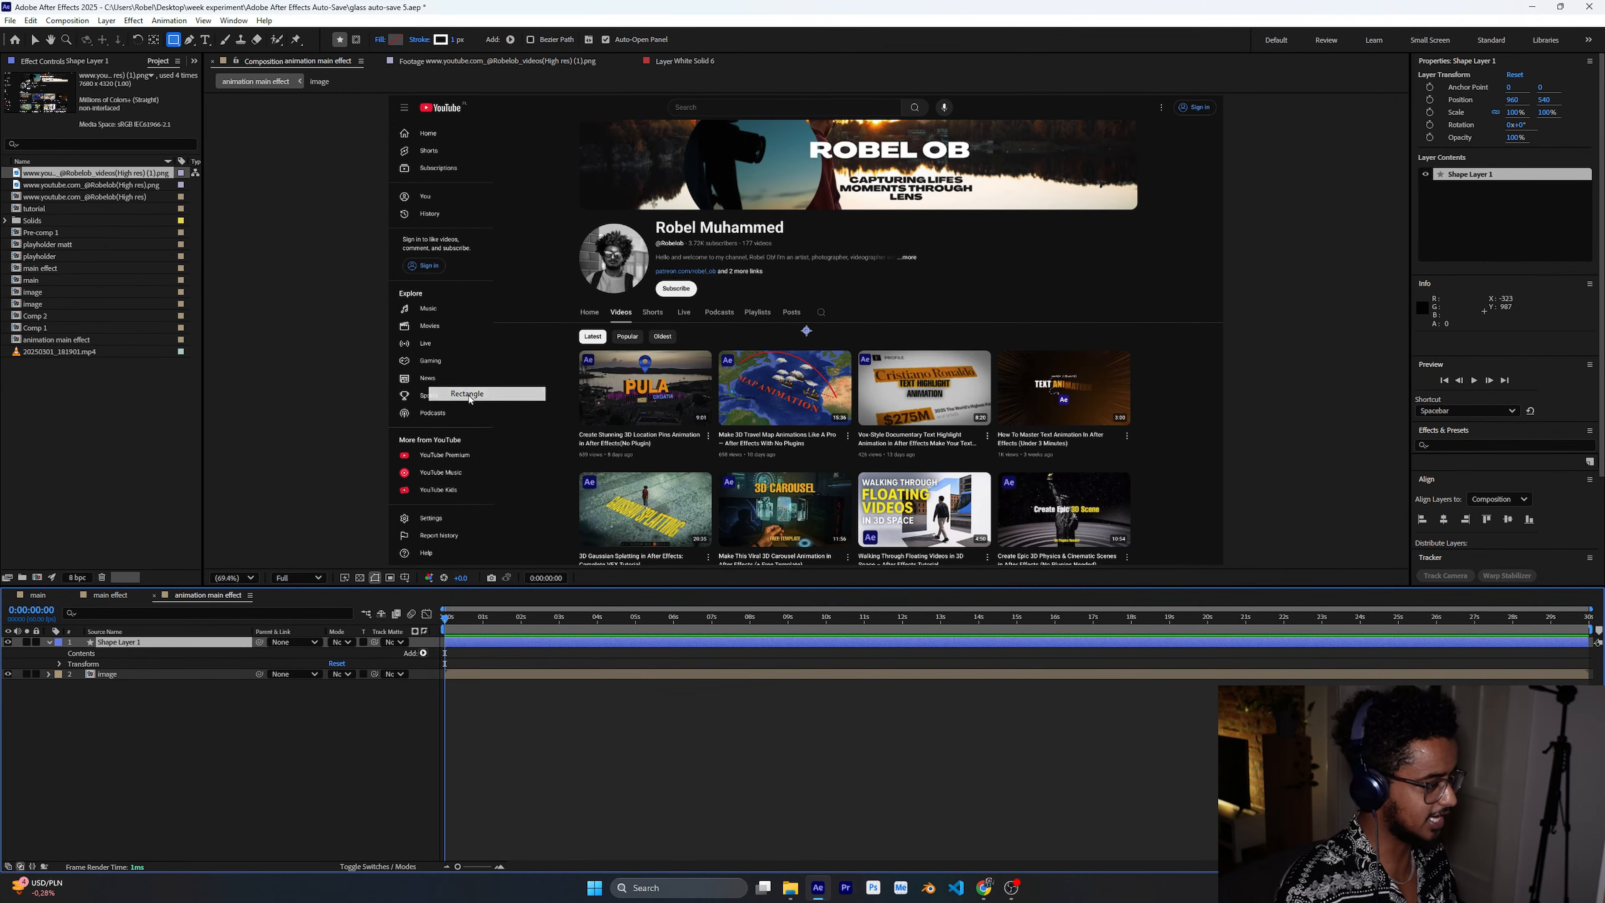
{"action": "left_click", "coordinate": [423, 653]}
{"action": "left_click", "coordinate": [481, 457]}
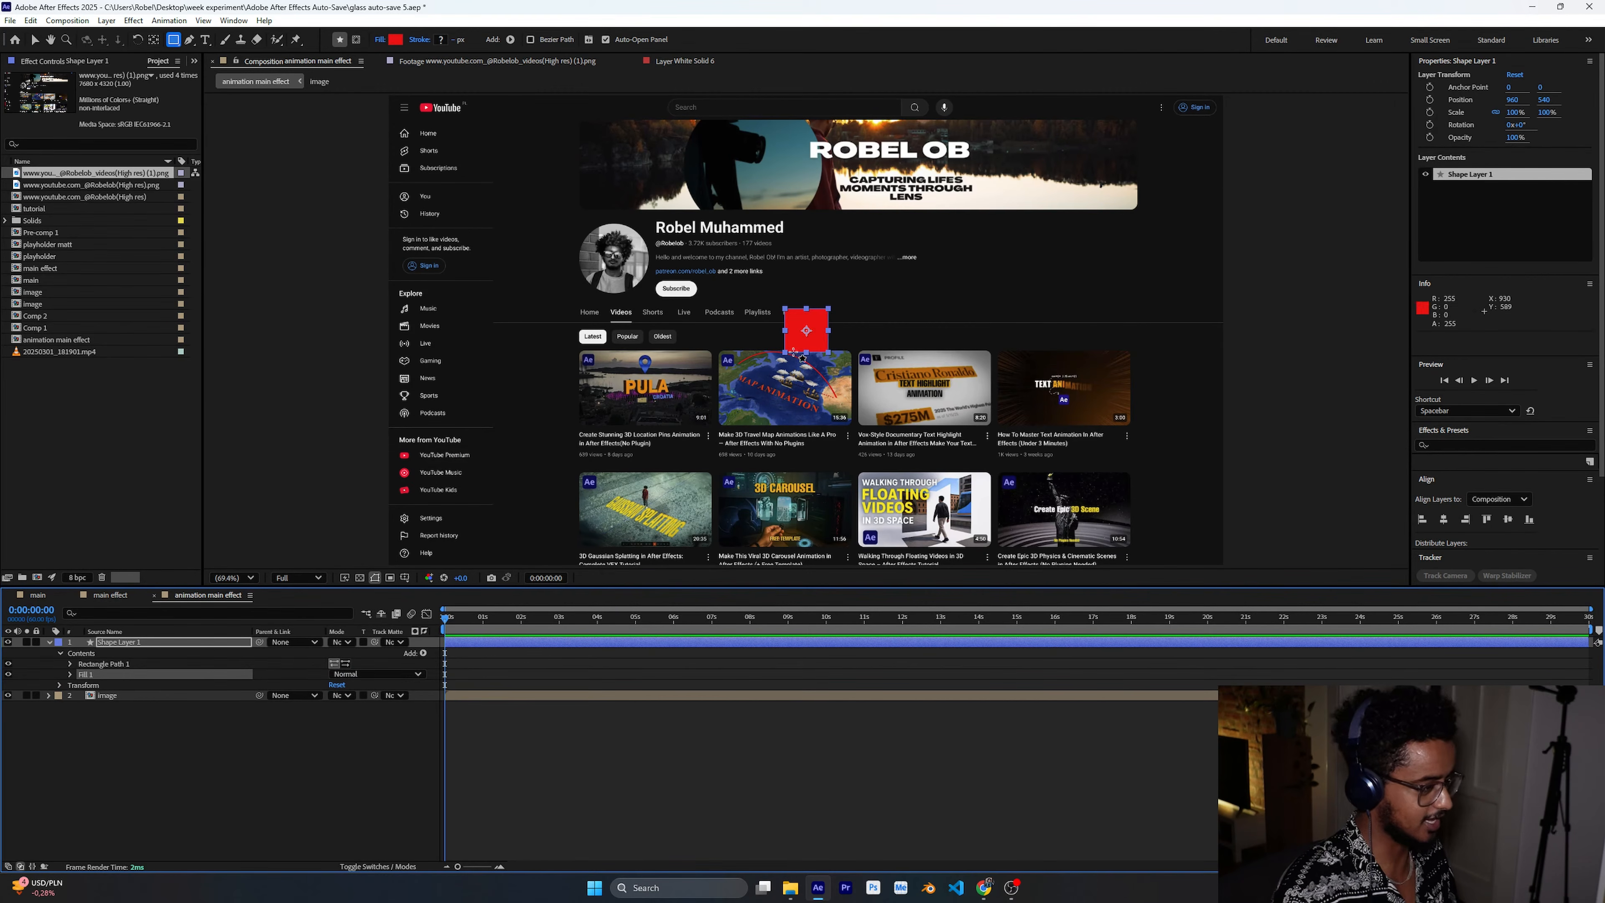
Set the rectangle path's size to 1920 by 1080 with unlinked proportions.
{"action": "left_click", "coordinate": [71, 664]}
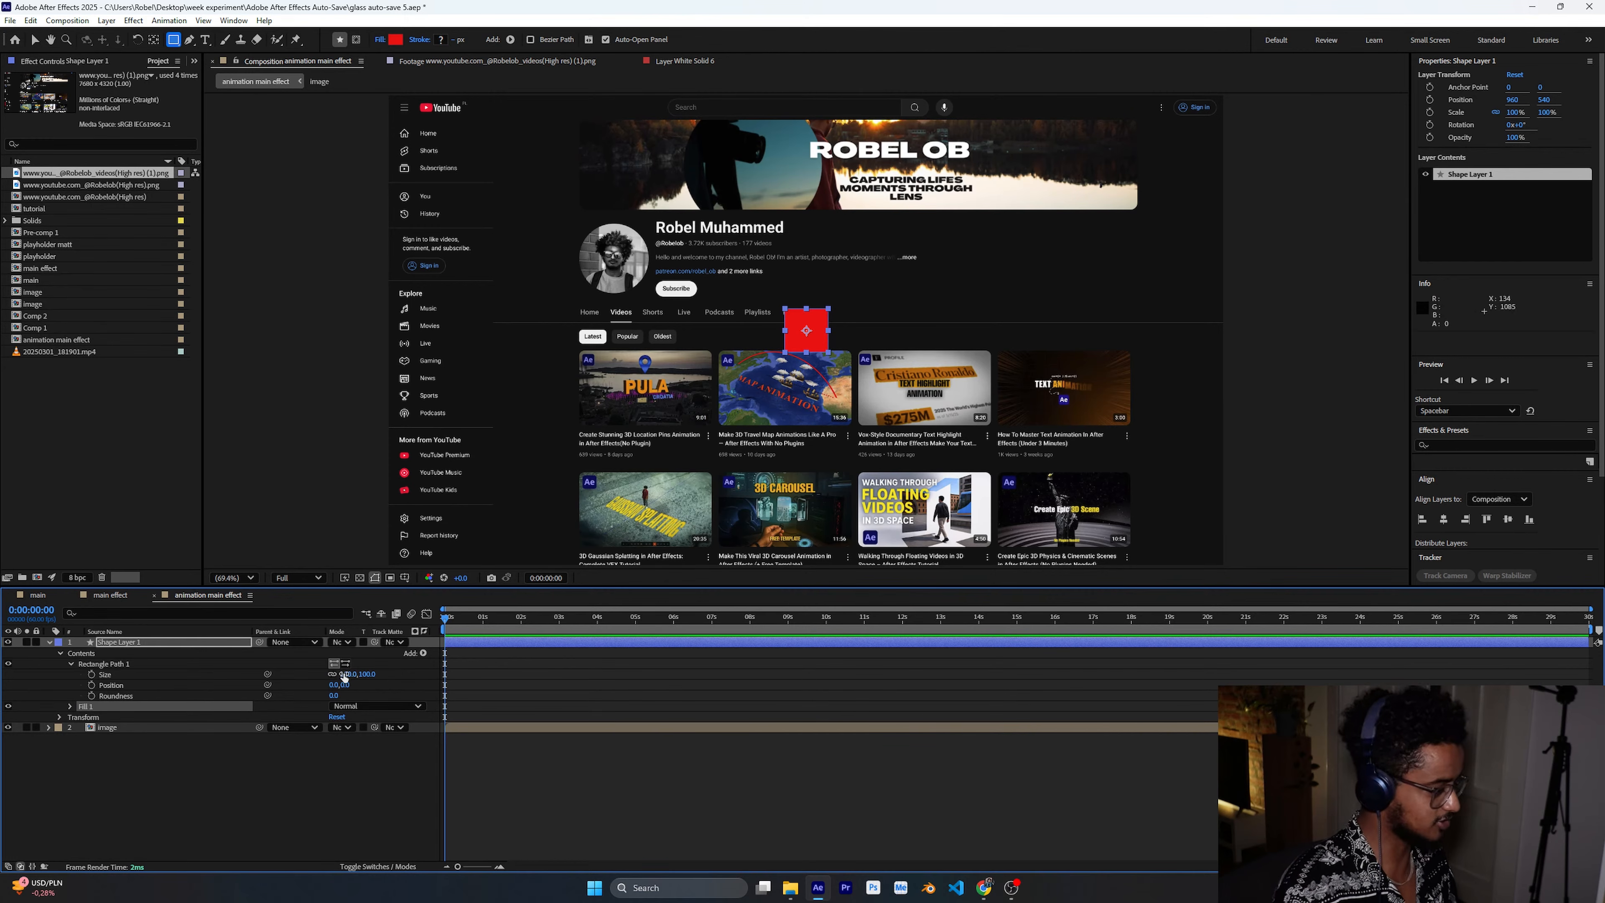
{"action": "left_click", "coordinate": [106, 665]}
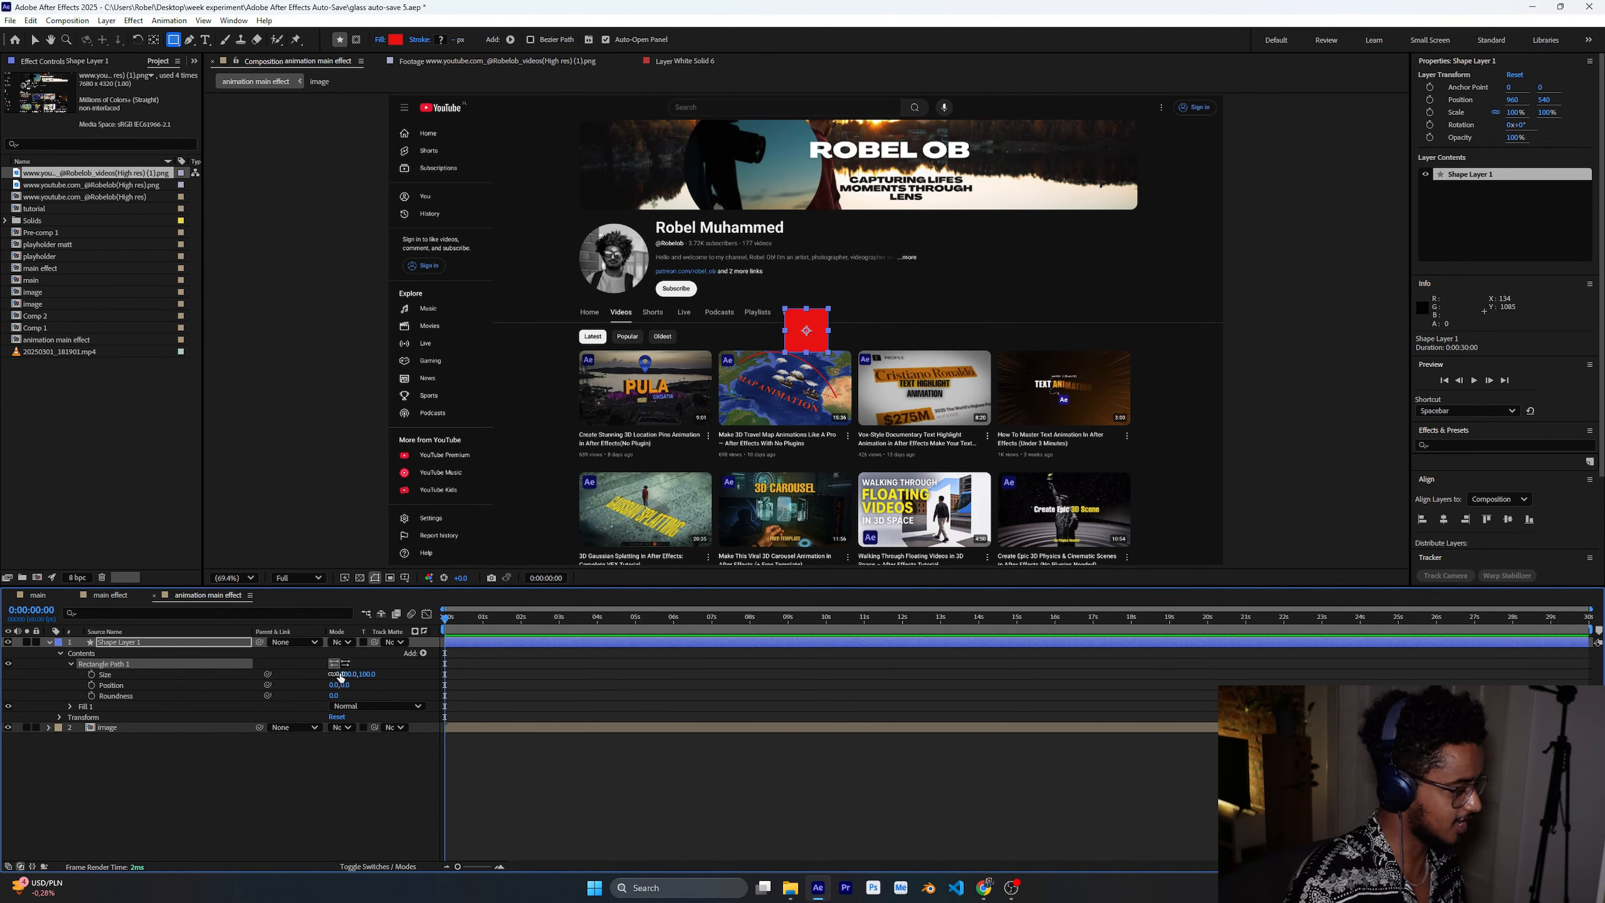
{"action": "left_click", "coordinate": [349, 674]}
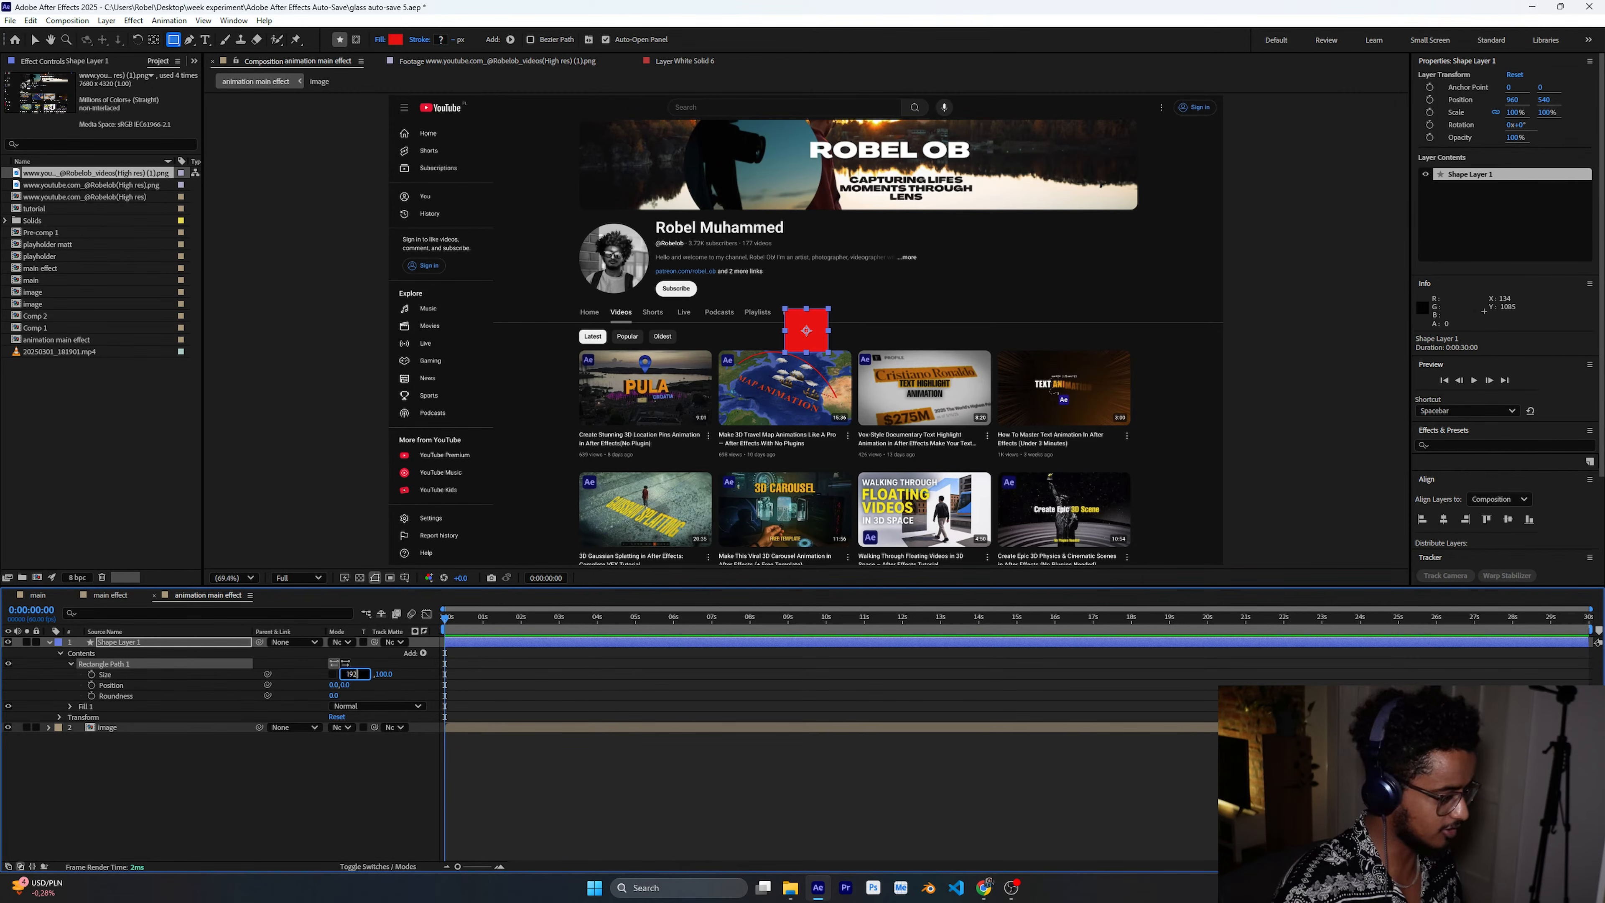
{"action": "key", "text": "Tab"}
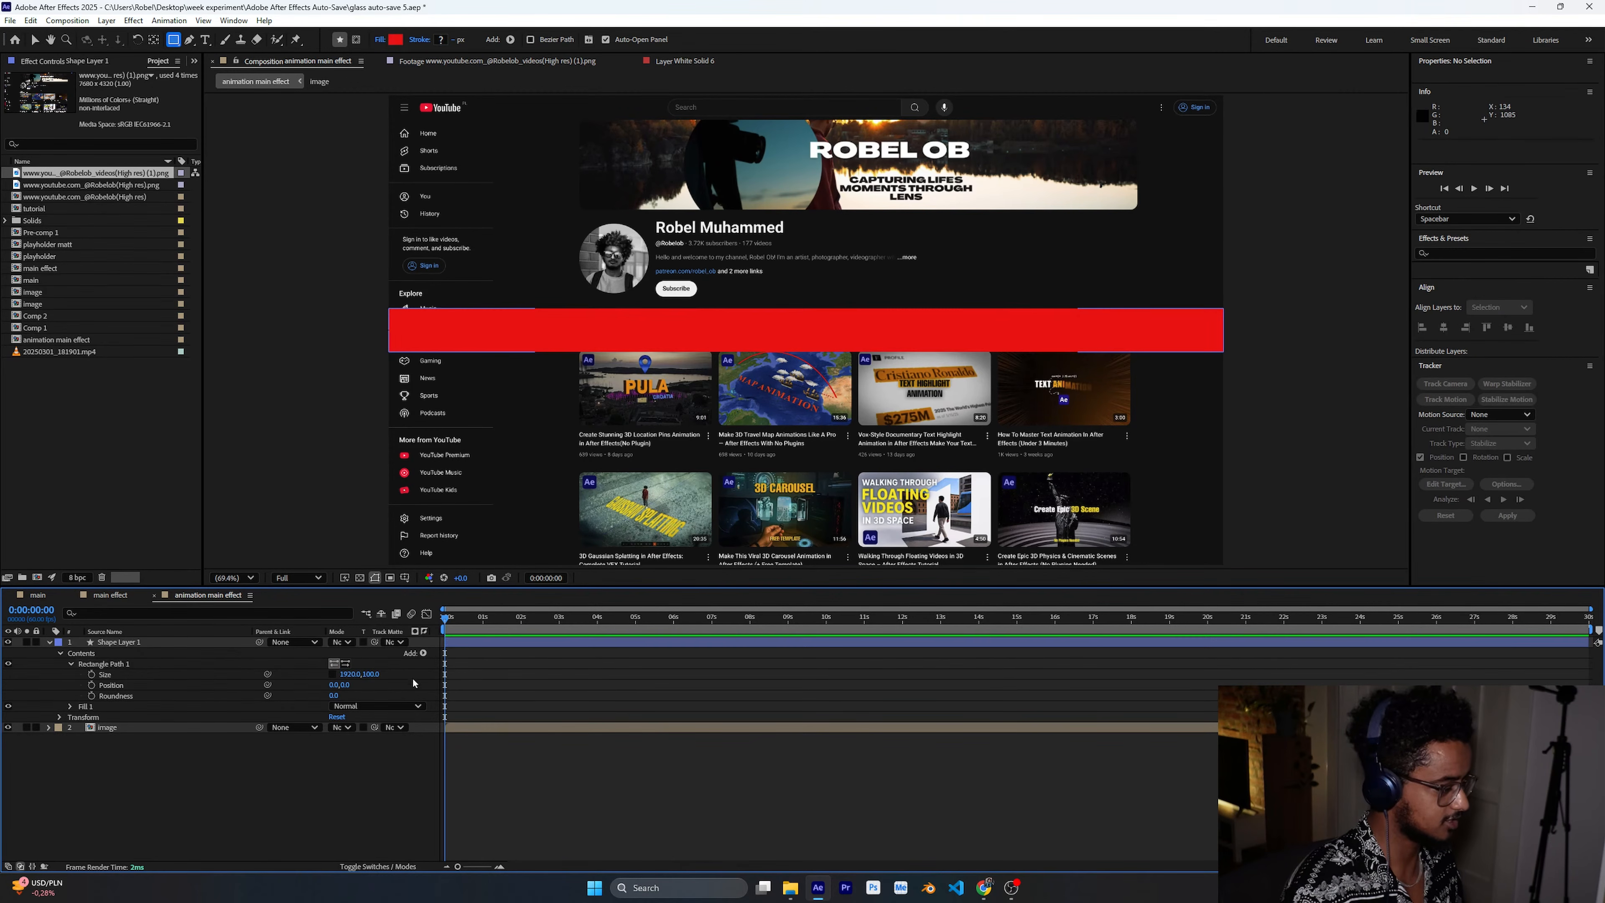
{"action": "type", "text": "108"}
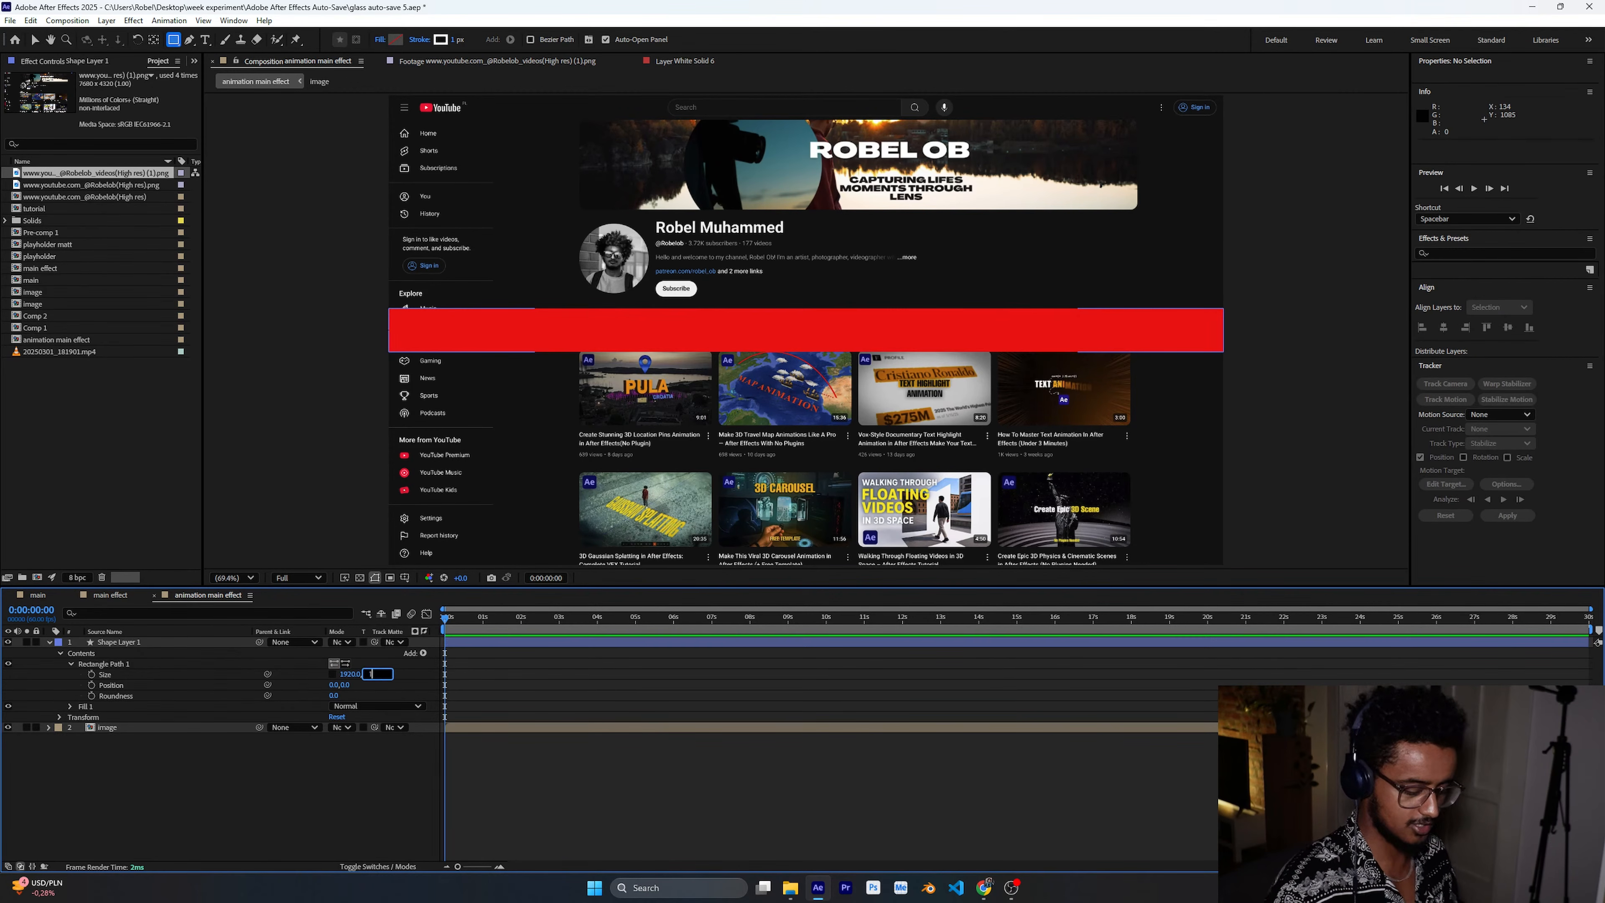
{"action": "key", "text": "Return"}
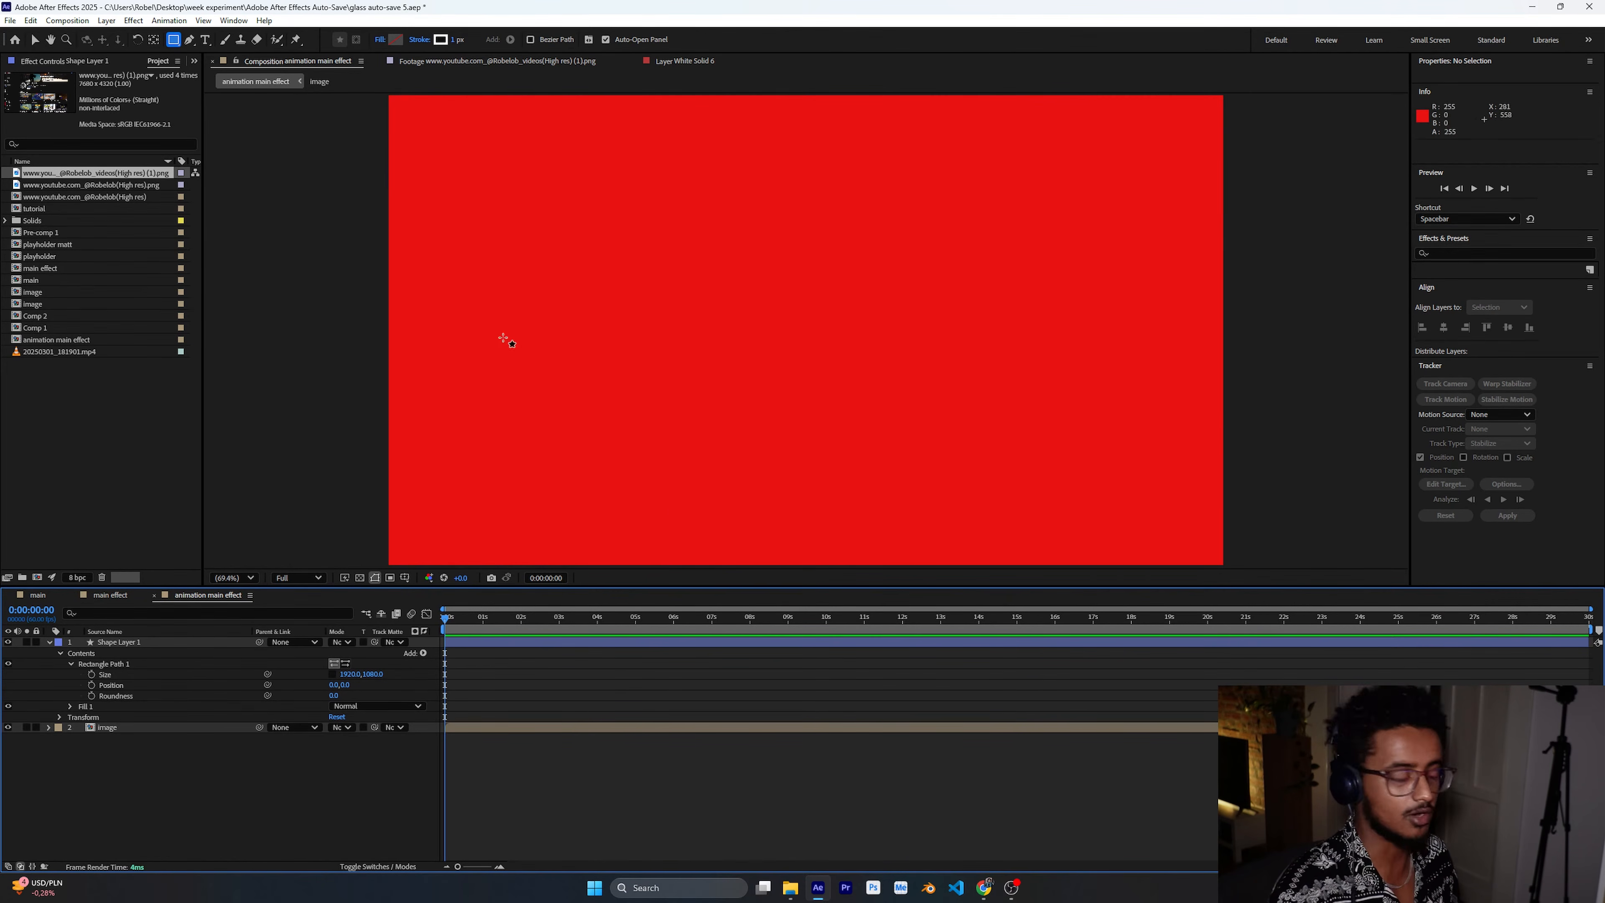
Set the rectangle path's roundness to 200.
{"action": "left_click", "coordinate": [331, 696]}
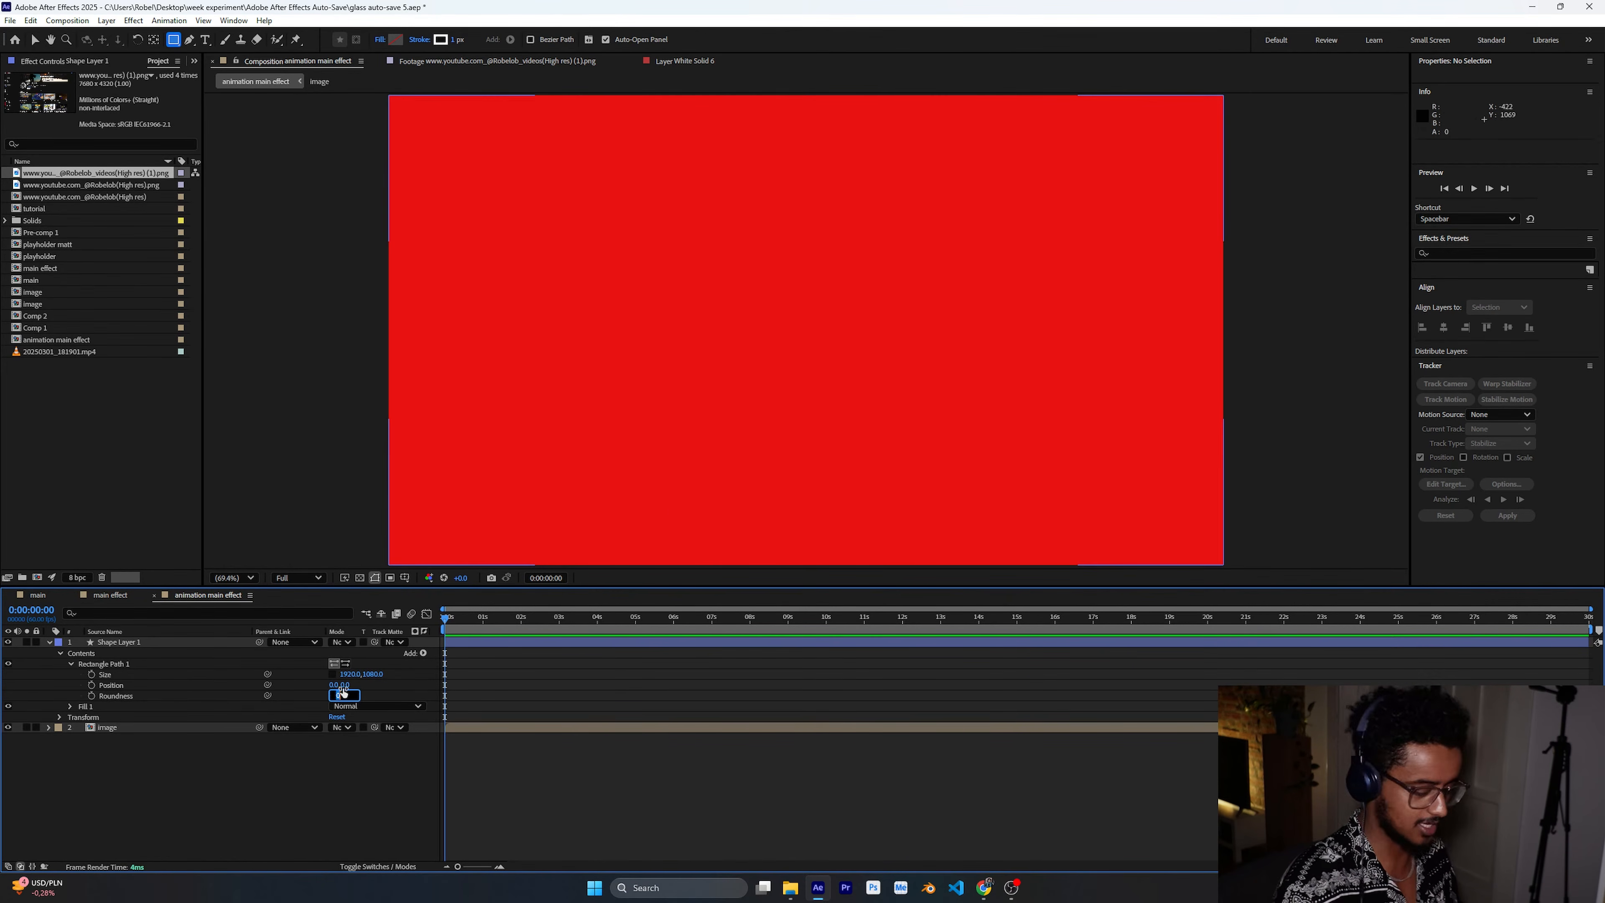
{"action": "type", "text": "200"}
{"action": "key", "text": "Return"}
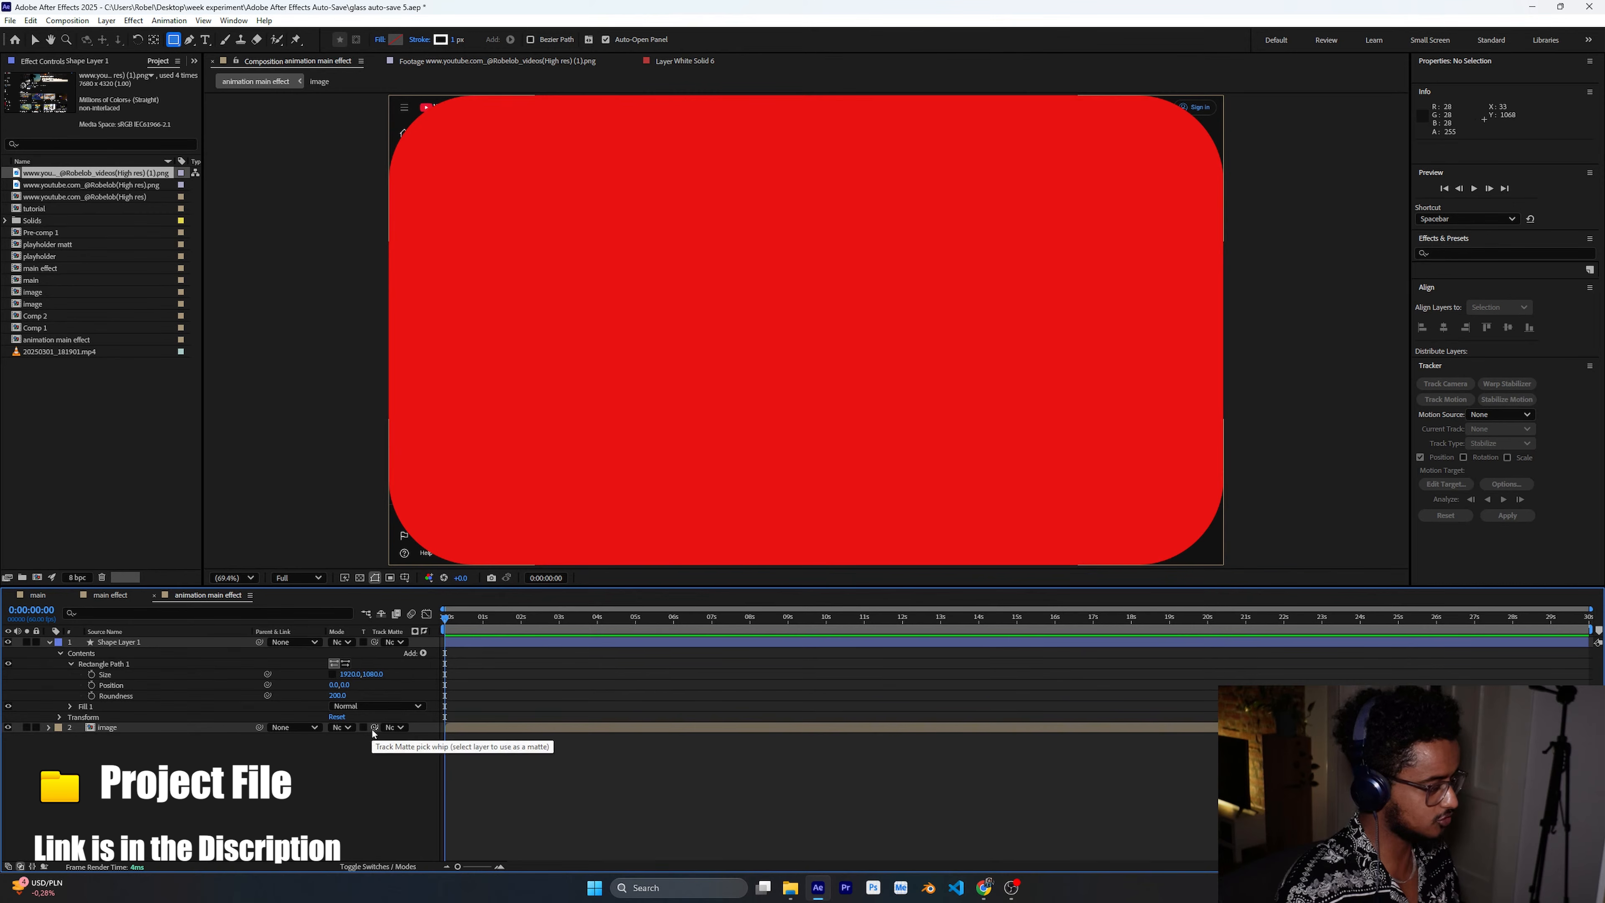
Assign the rounded rectangle shape layer as the track matte of the image layer.
{"action": "left_click", "coordinate": [157, 644]}
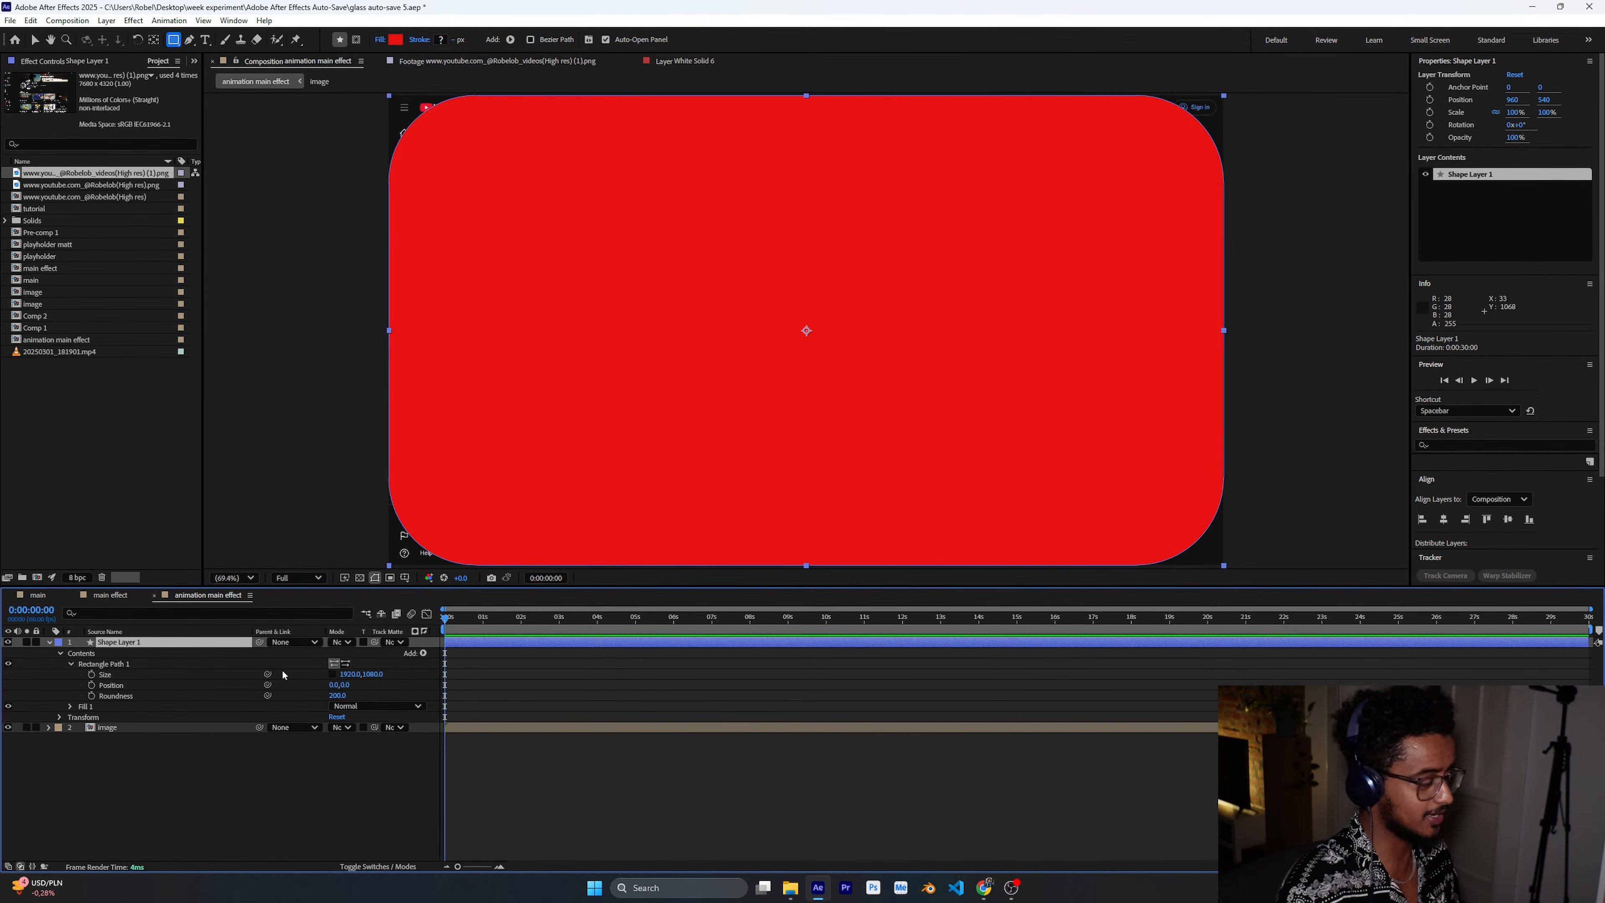
{"action": "left_click", "coordinate": [79, 728]}
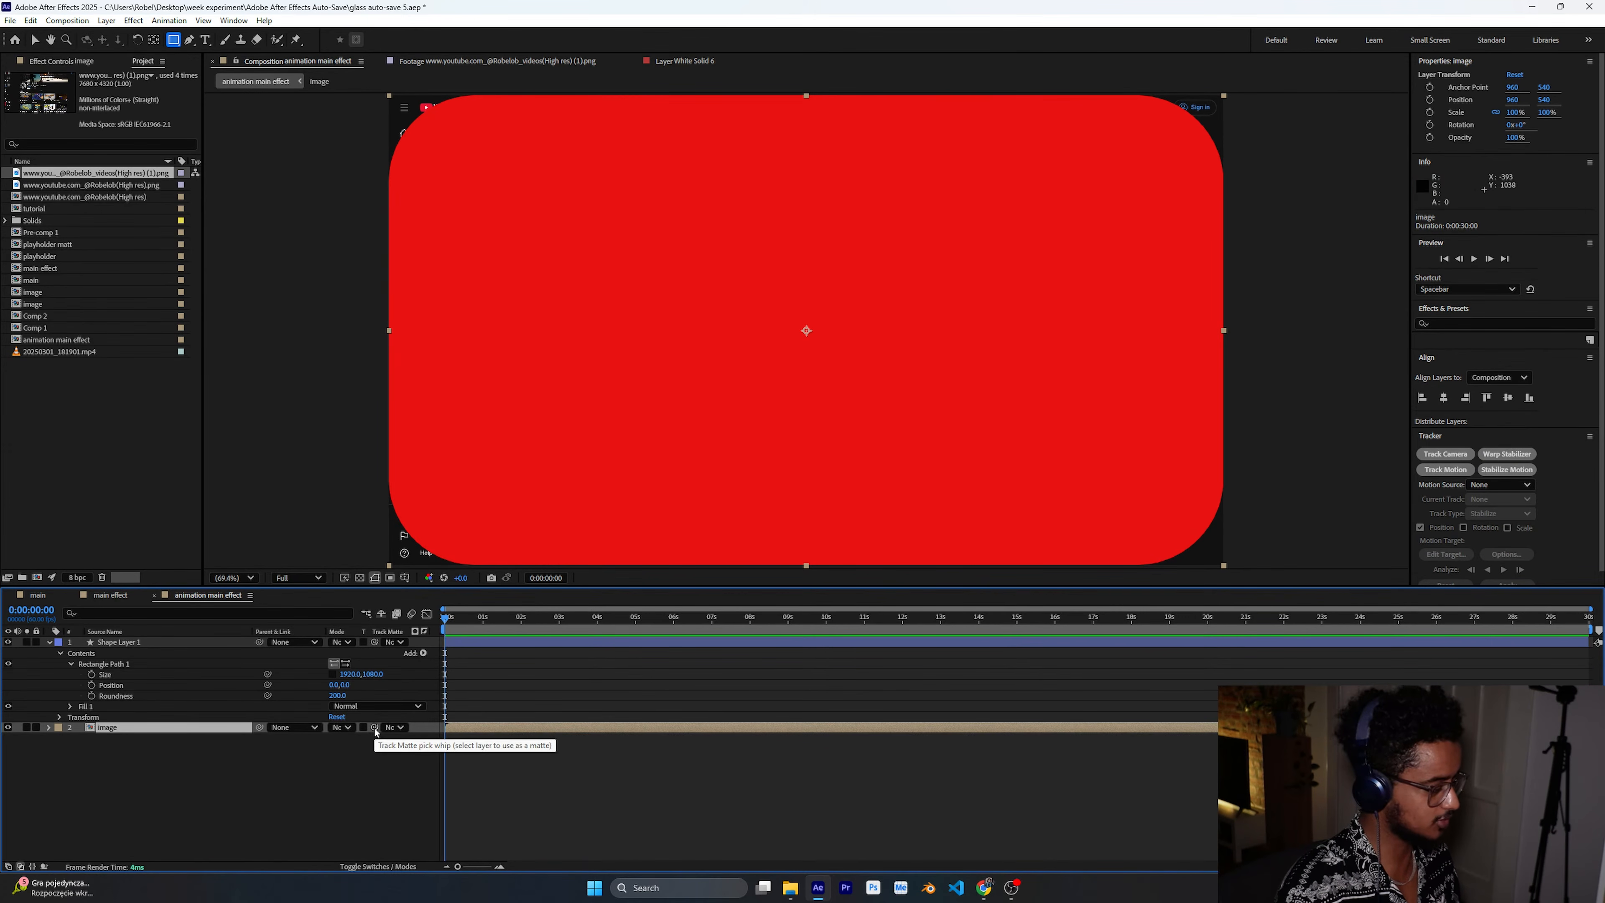
{"action": "left_click", "coordinate": [356, 867]}
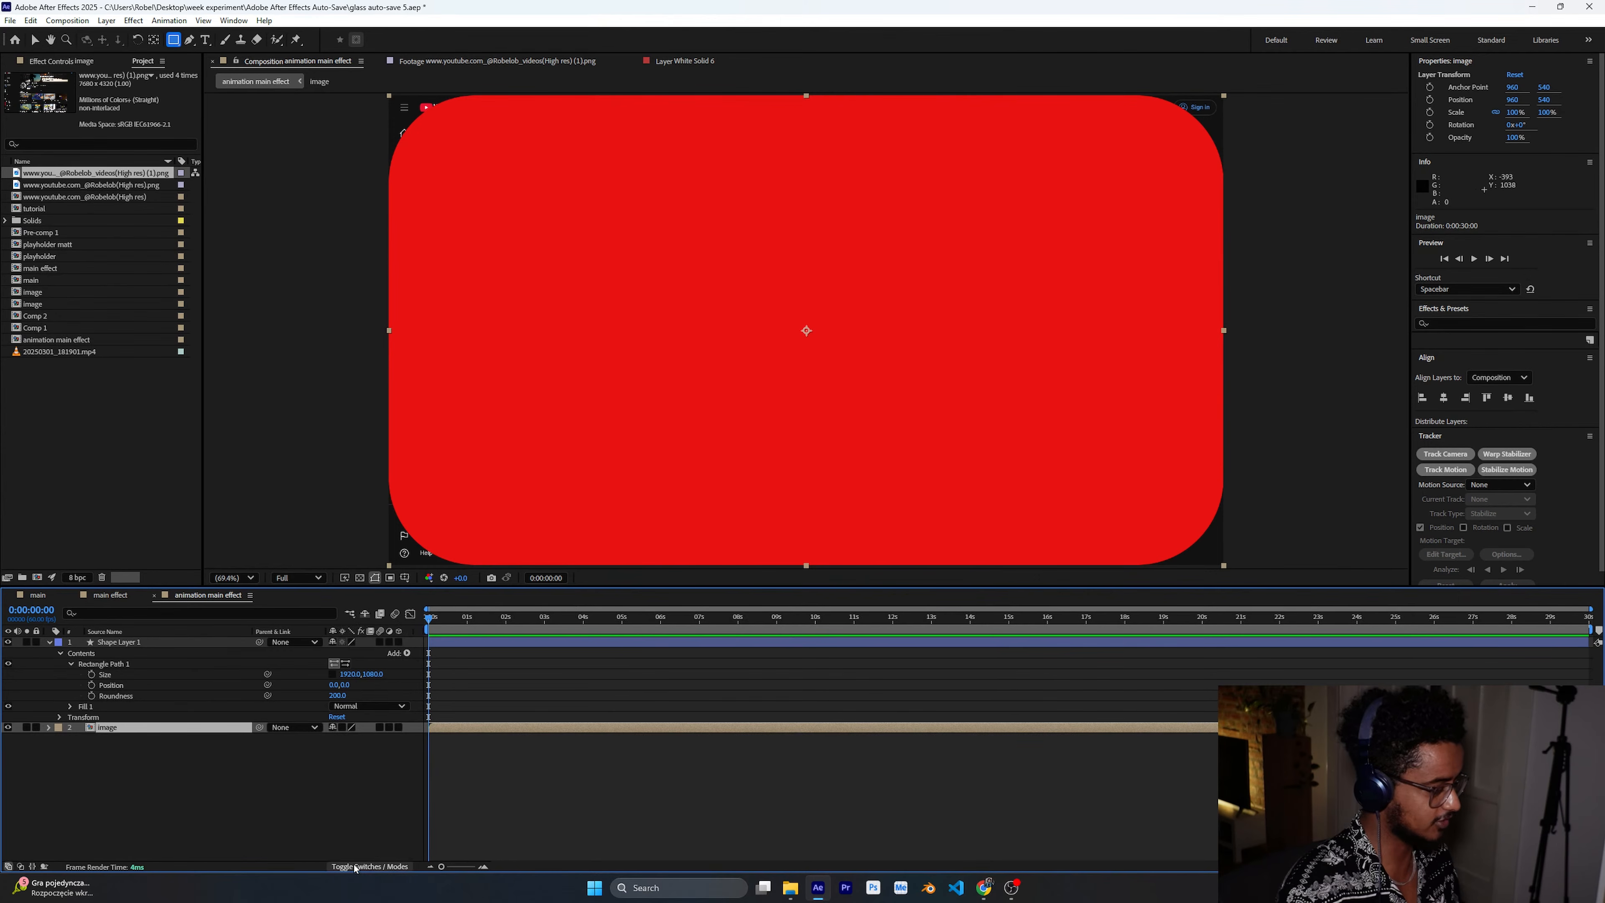
{"action": "left_click", "coordinate": [376, 738]}
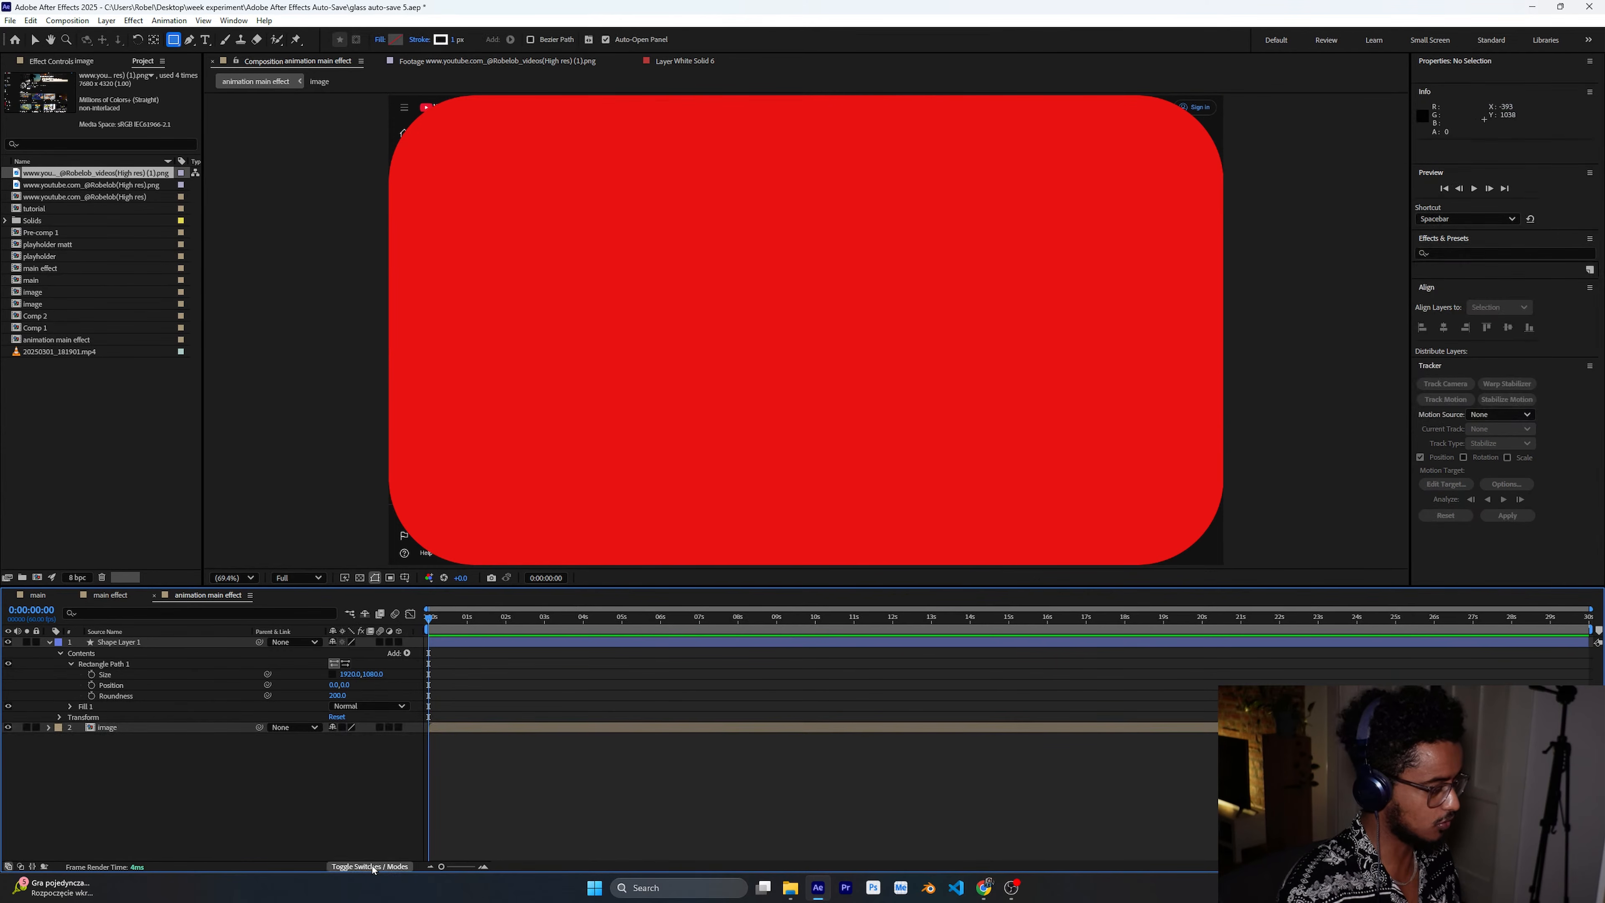
{"action": "left_click", "coordinate": [379, 867]}
{"action": "left_click", "coordinate": [395, 727]}
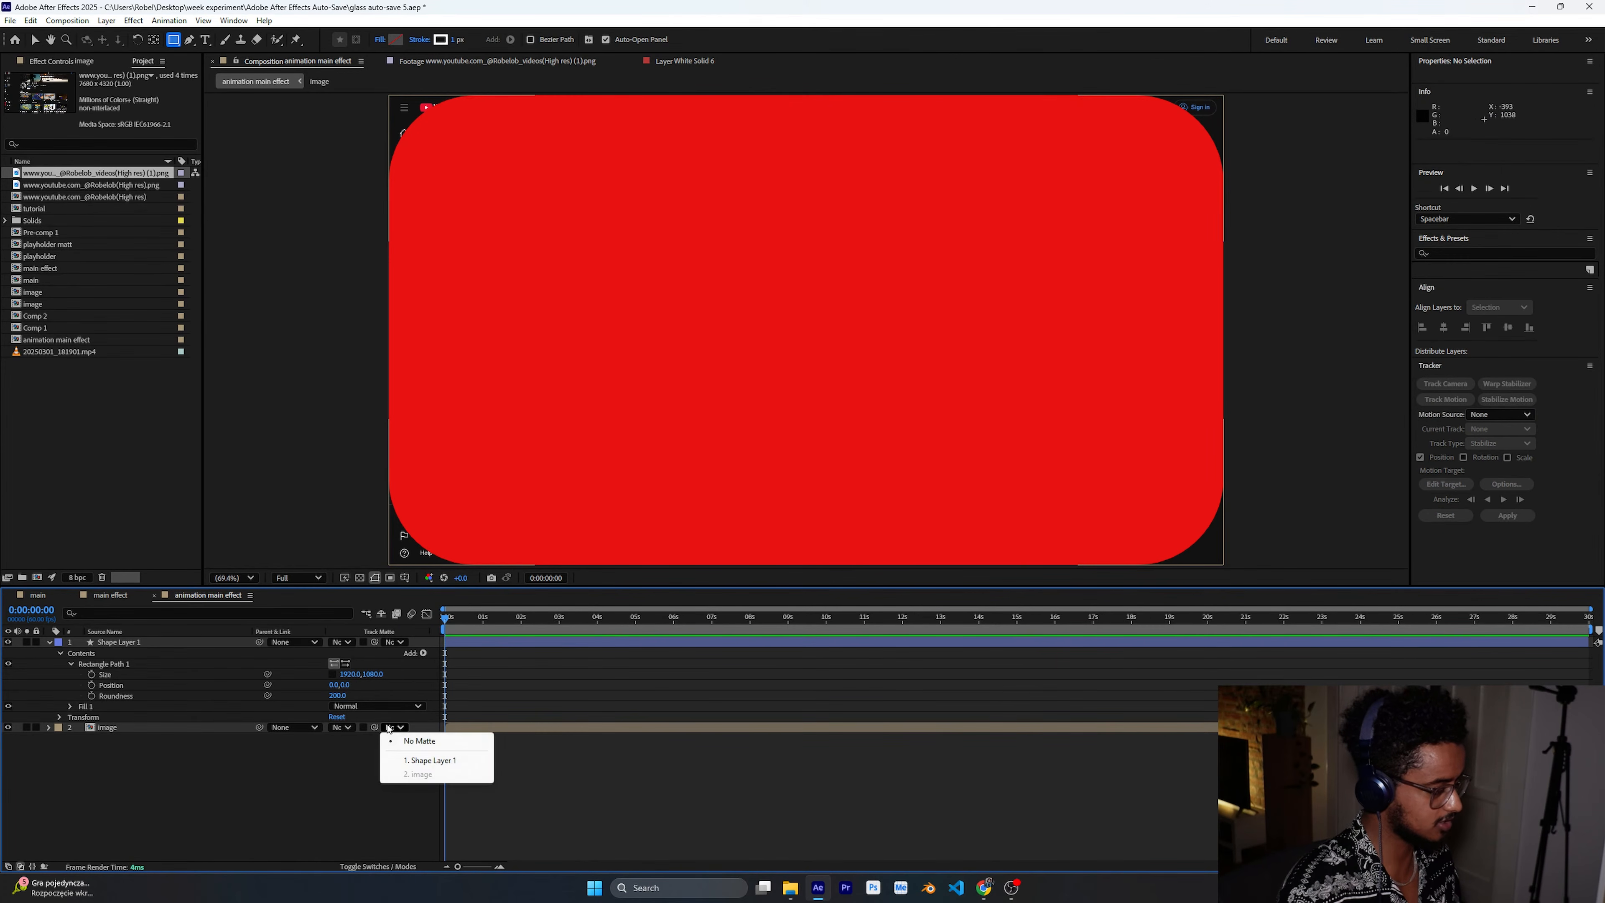
{"action": "left_click", "coordinate": [418, 764]}
{"action": "left_click", "coordinate": [394, 728]}
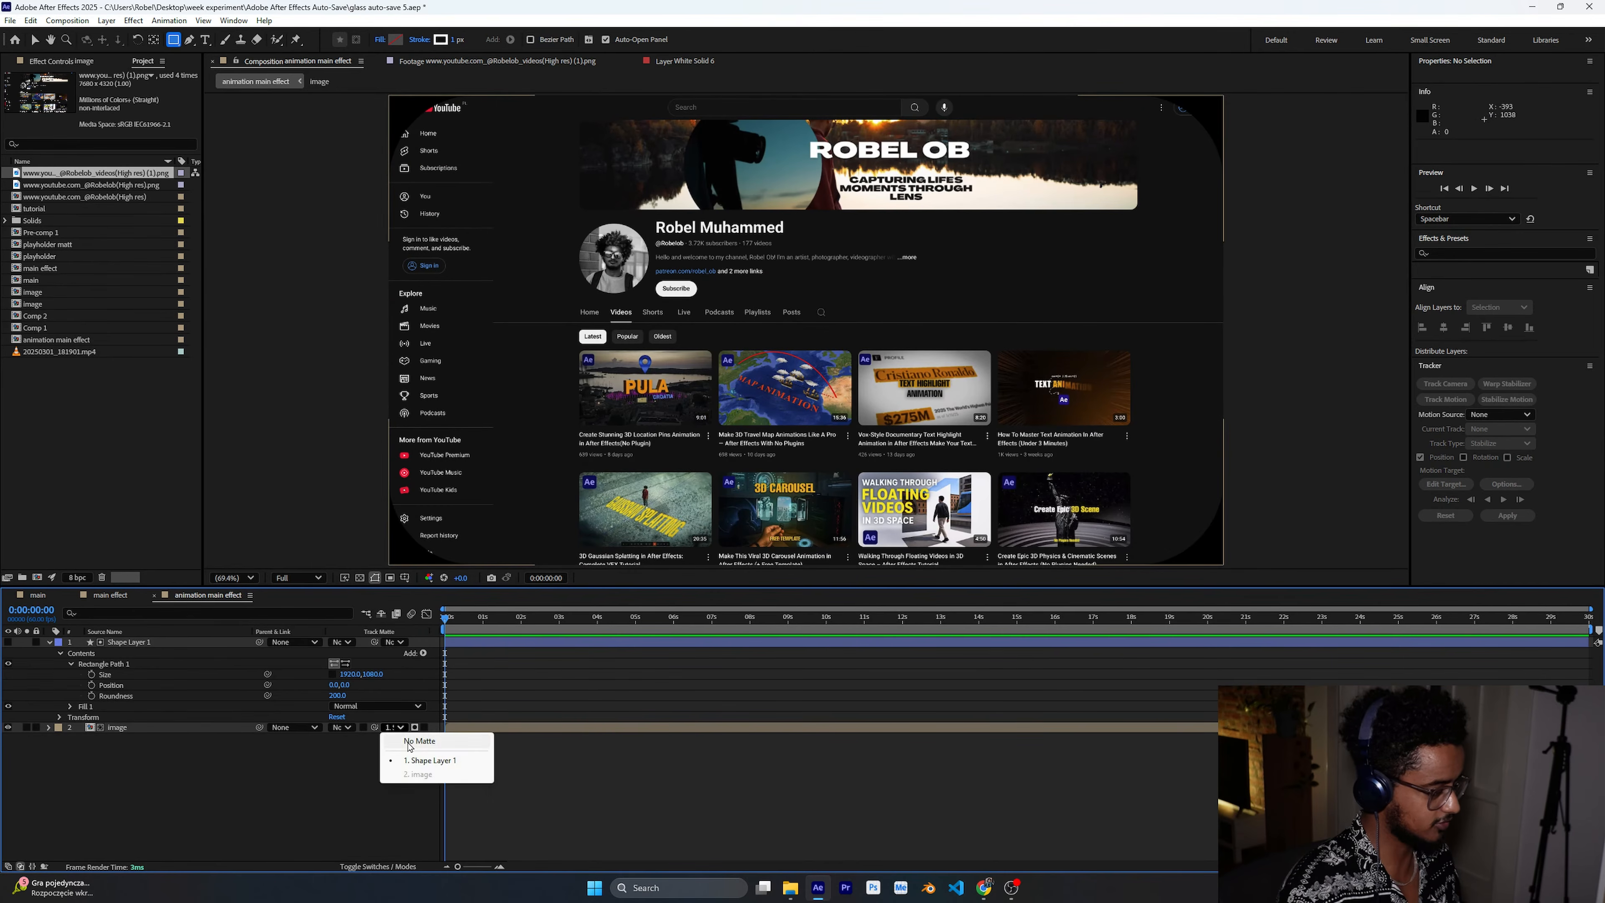
{"action": "left_click", "coordinate": [414, 742]}
{"action": "left_click_drag", "start_coordinate": [375, 727], "coordinate": [184, 651]}
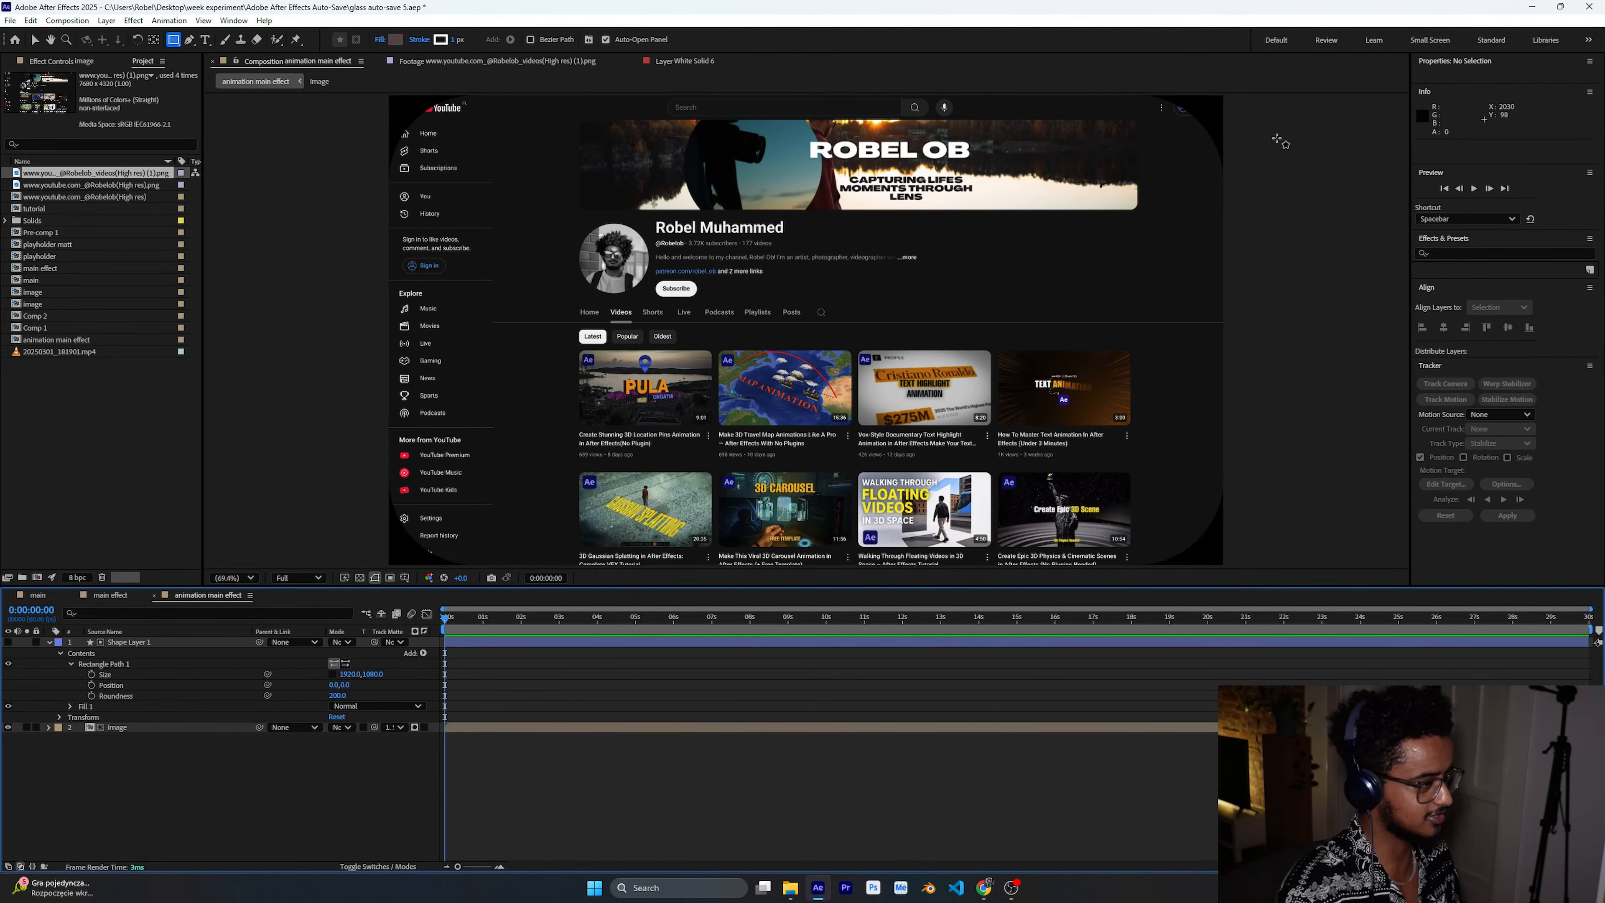
Check the matte's rounded corners against the transparency grid in the composition view.
{"action": "left_click", "coordinate": [359, 581]}
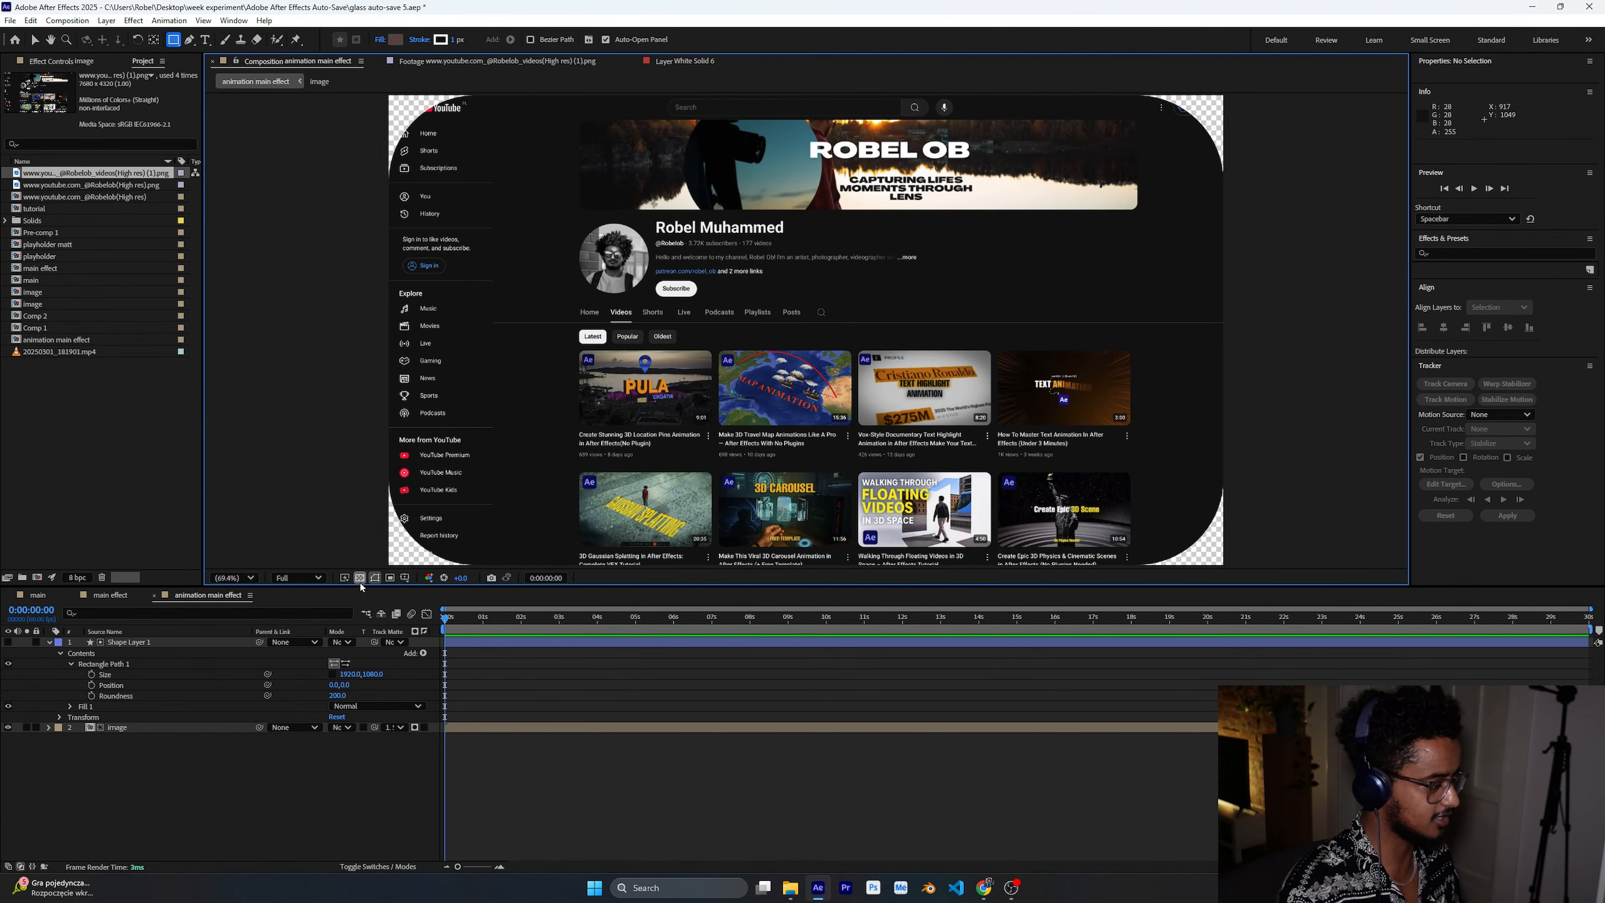
{"action": "left_click", "coordinate": [359, 581]}
{"action": "left_click", "coordinate": [360, 579]}
{"action": "left_click", "coordinate": [359, 580]}
{"action": "left_click", "coordinate": [359, 579]}
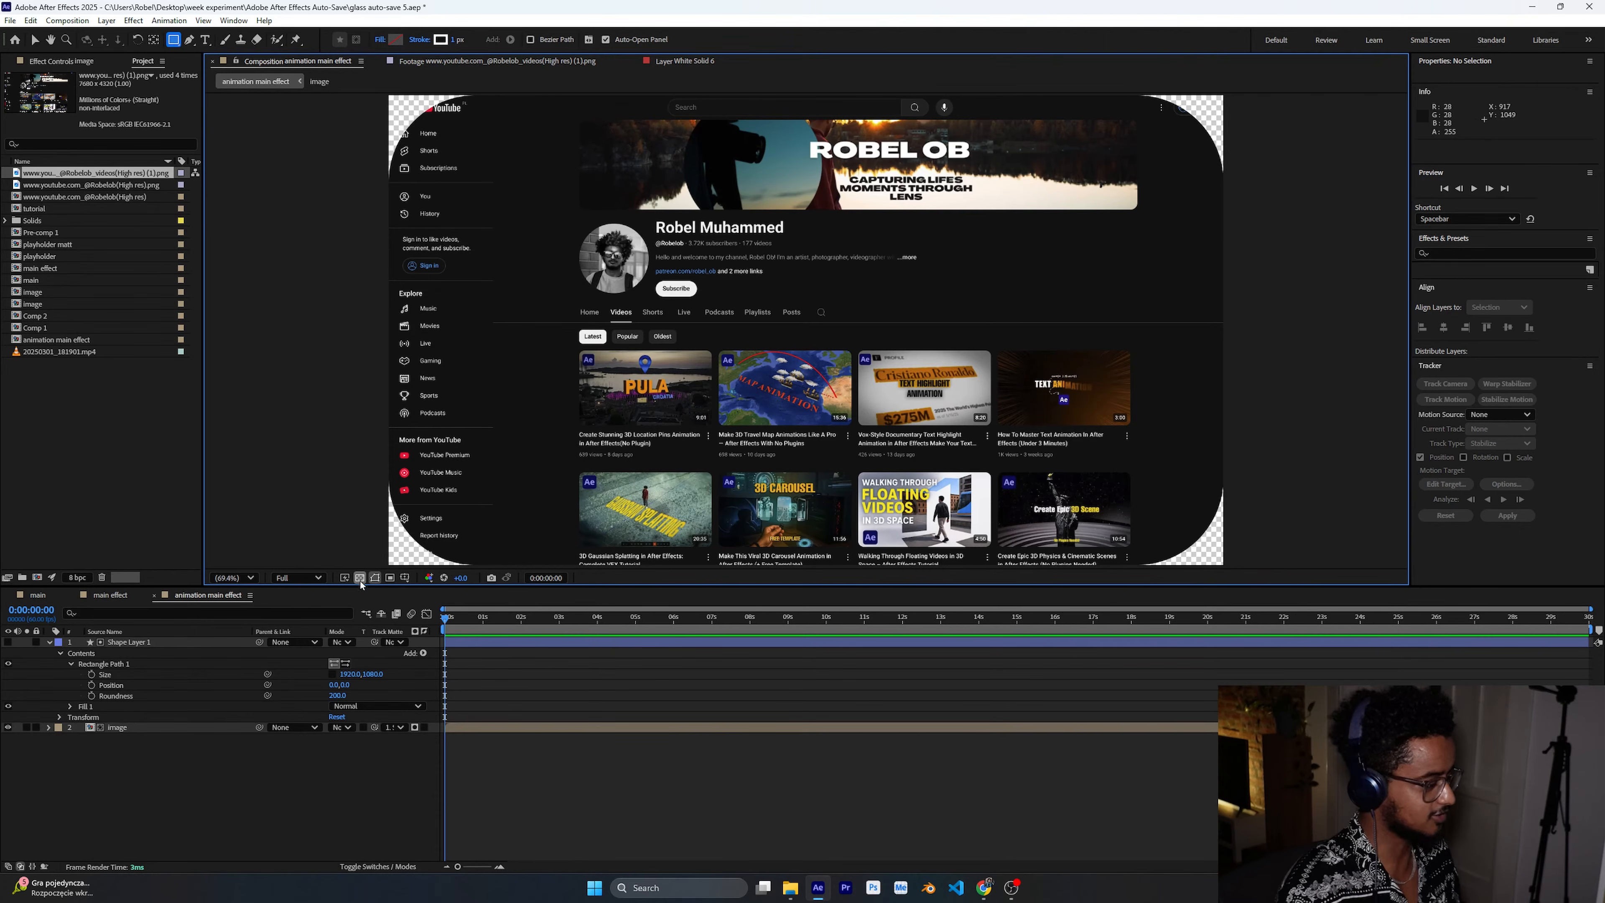
{"action": "left_click", "coordinate": [360, 579]}
{"action": "left_click", "coordinate": [359, 579]}
{"action": "left_click", "coordinate": [359, 579]}
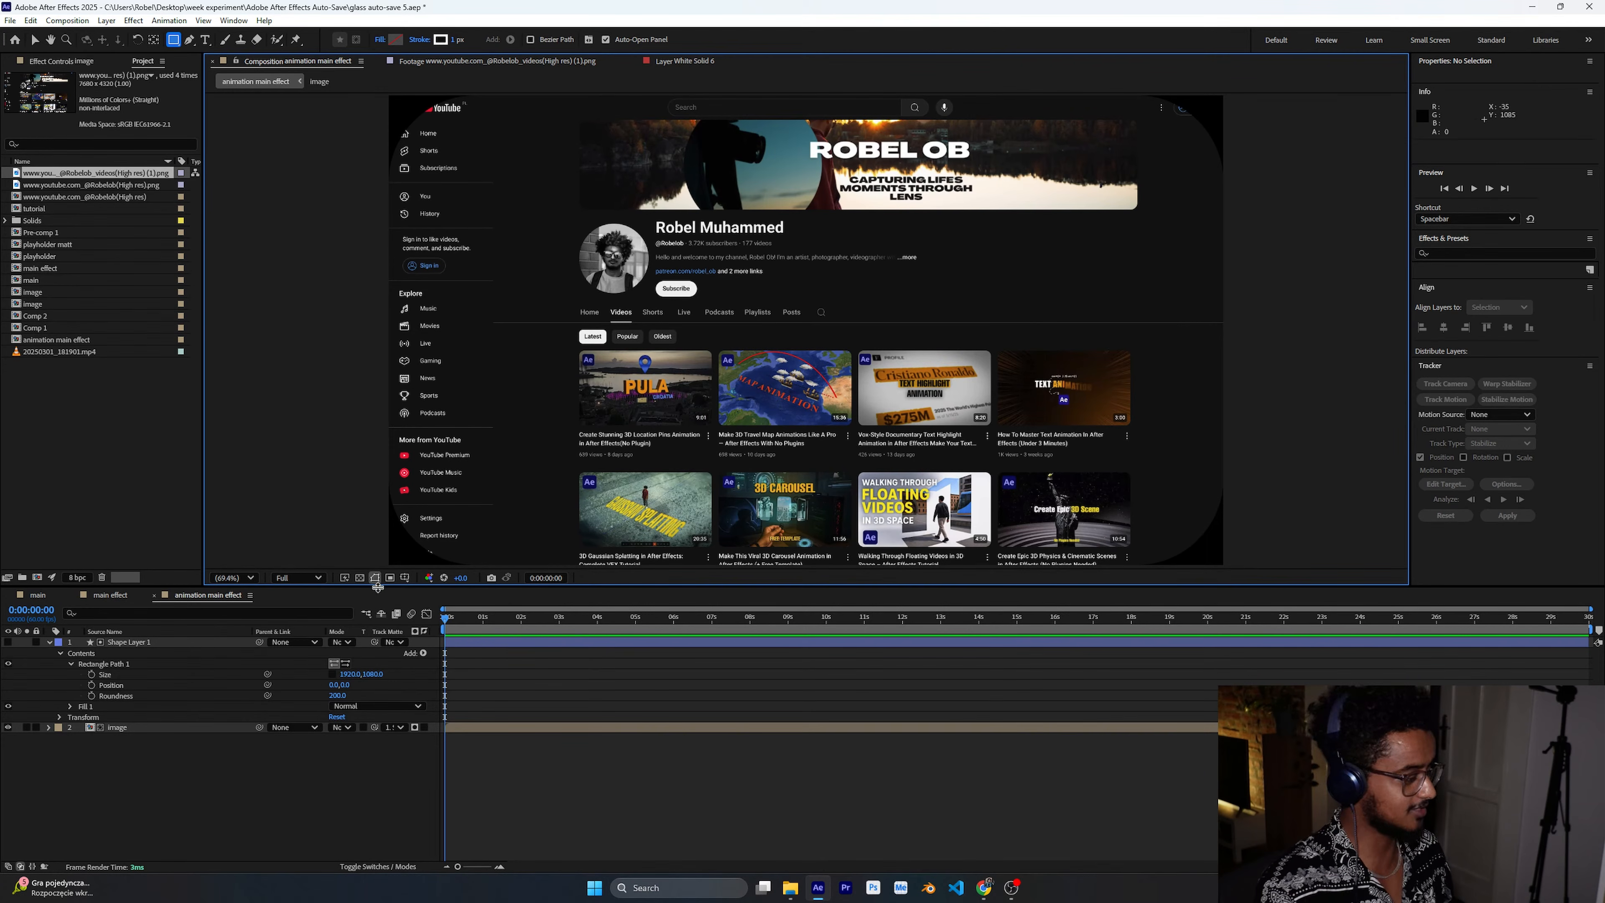
{"action": "left_click", "coordinate": [360, 579]}
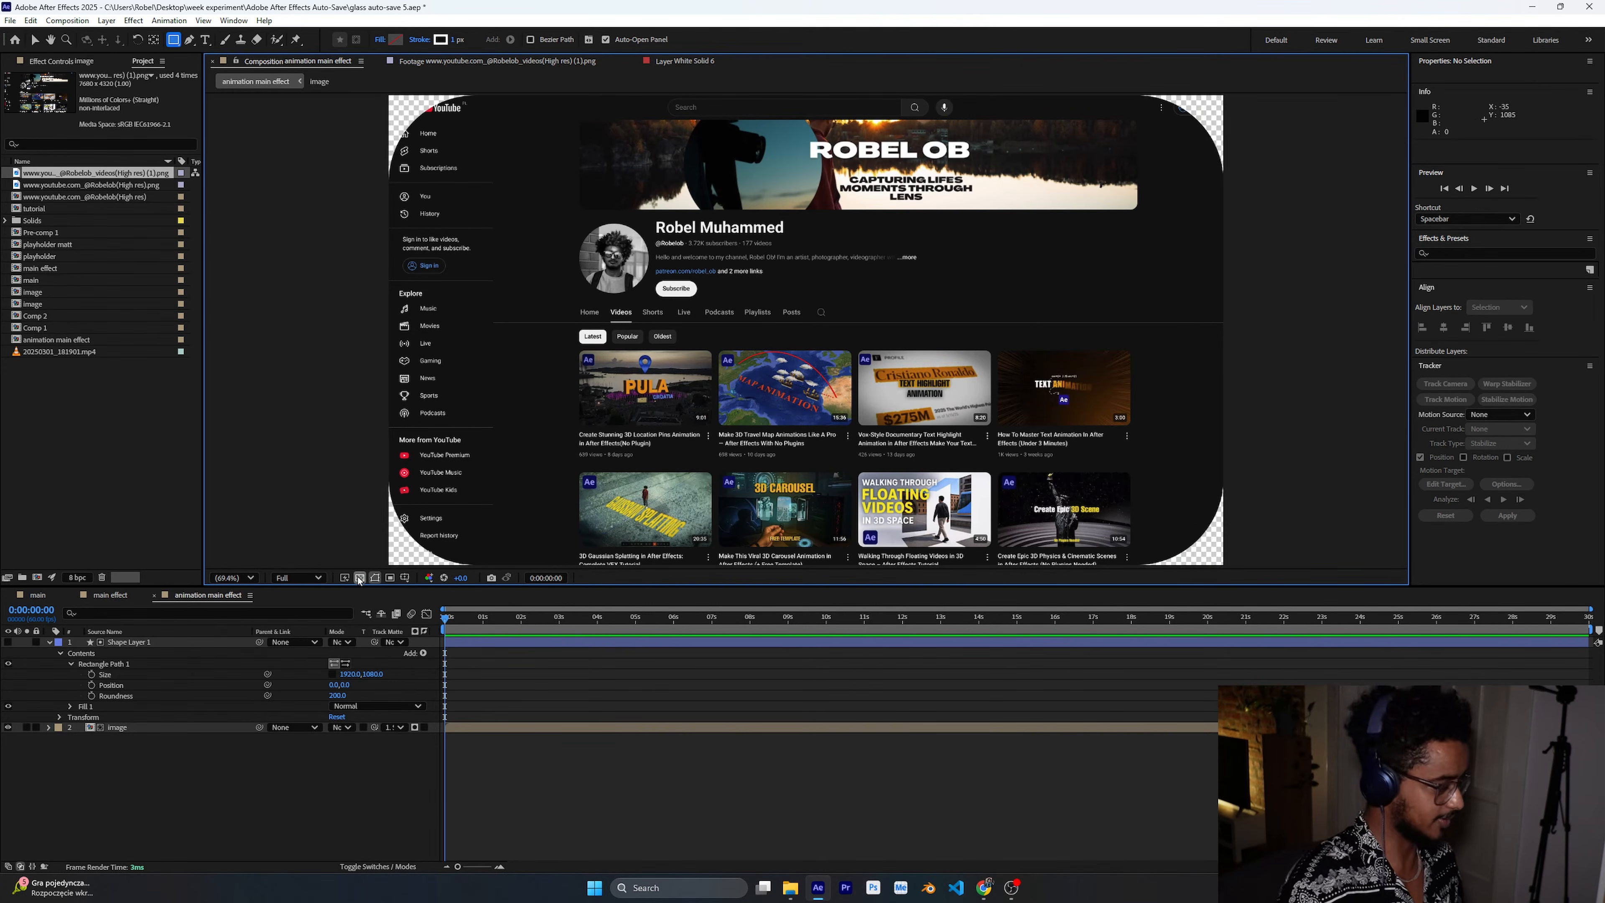
{"action": "left_click", "coordinate": [359, 579]}
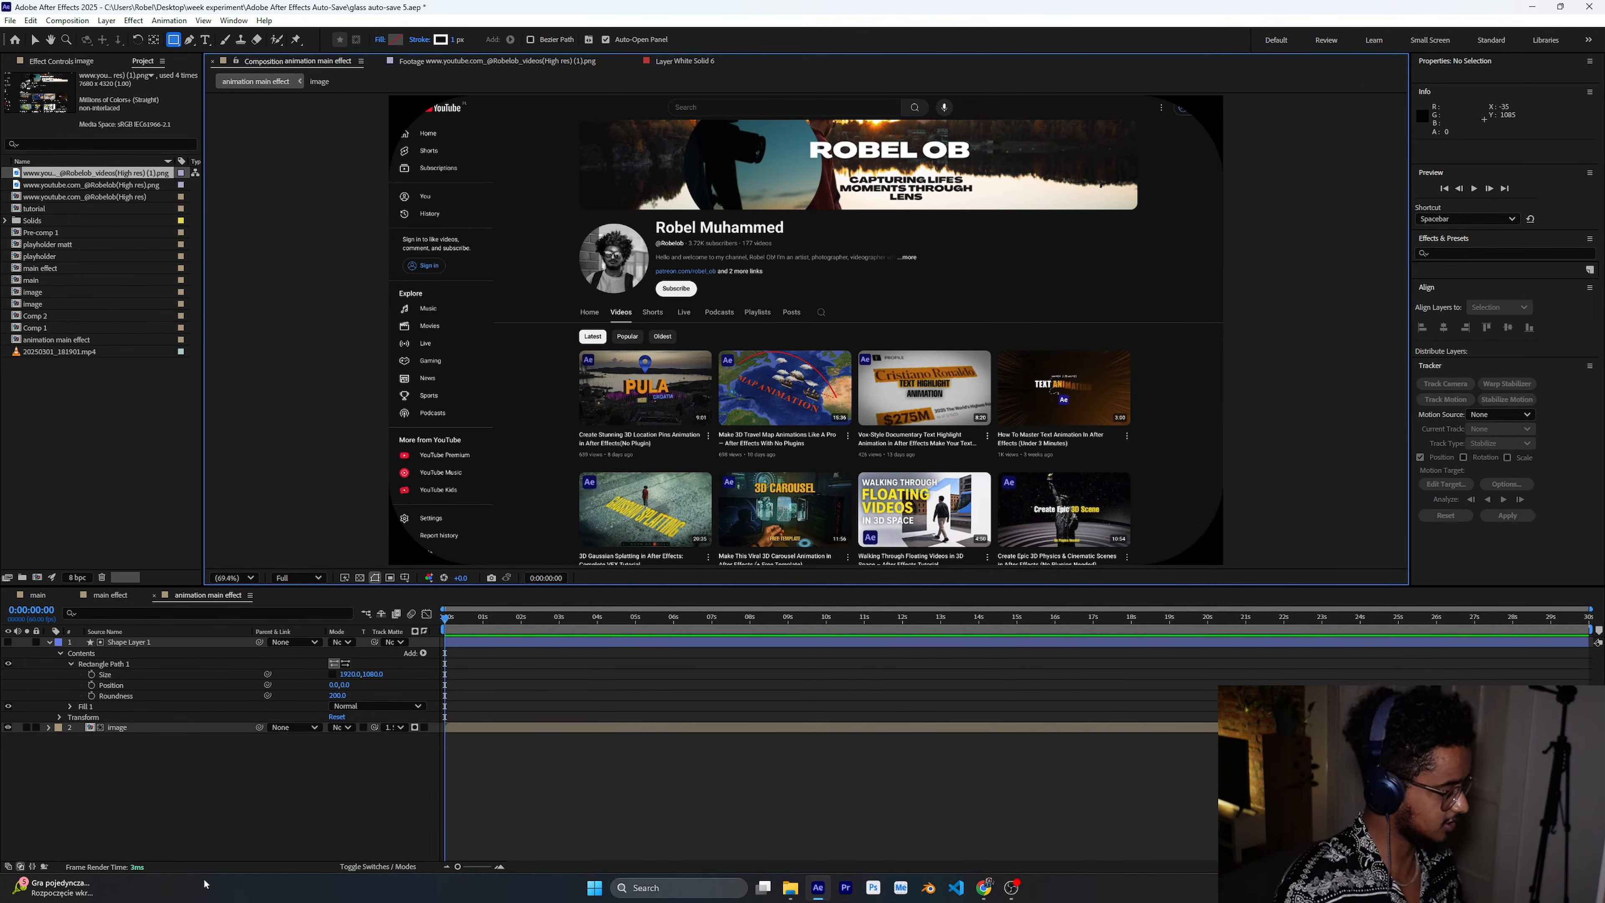
Pre-compose the shape layer and the image layer together as "effect", moving all attributes into the new composition.
{"action": "left_click", "coordinate": [49, 642]}
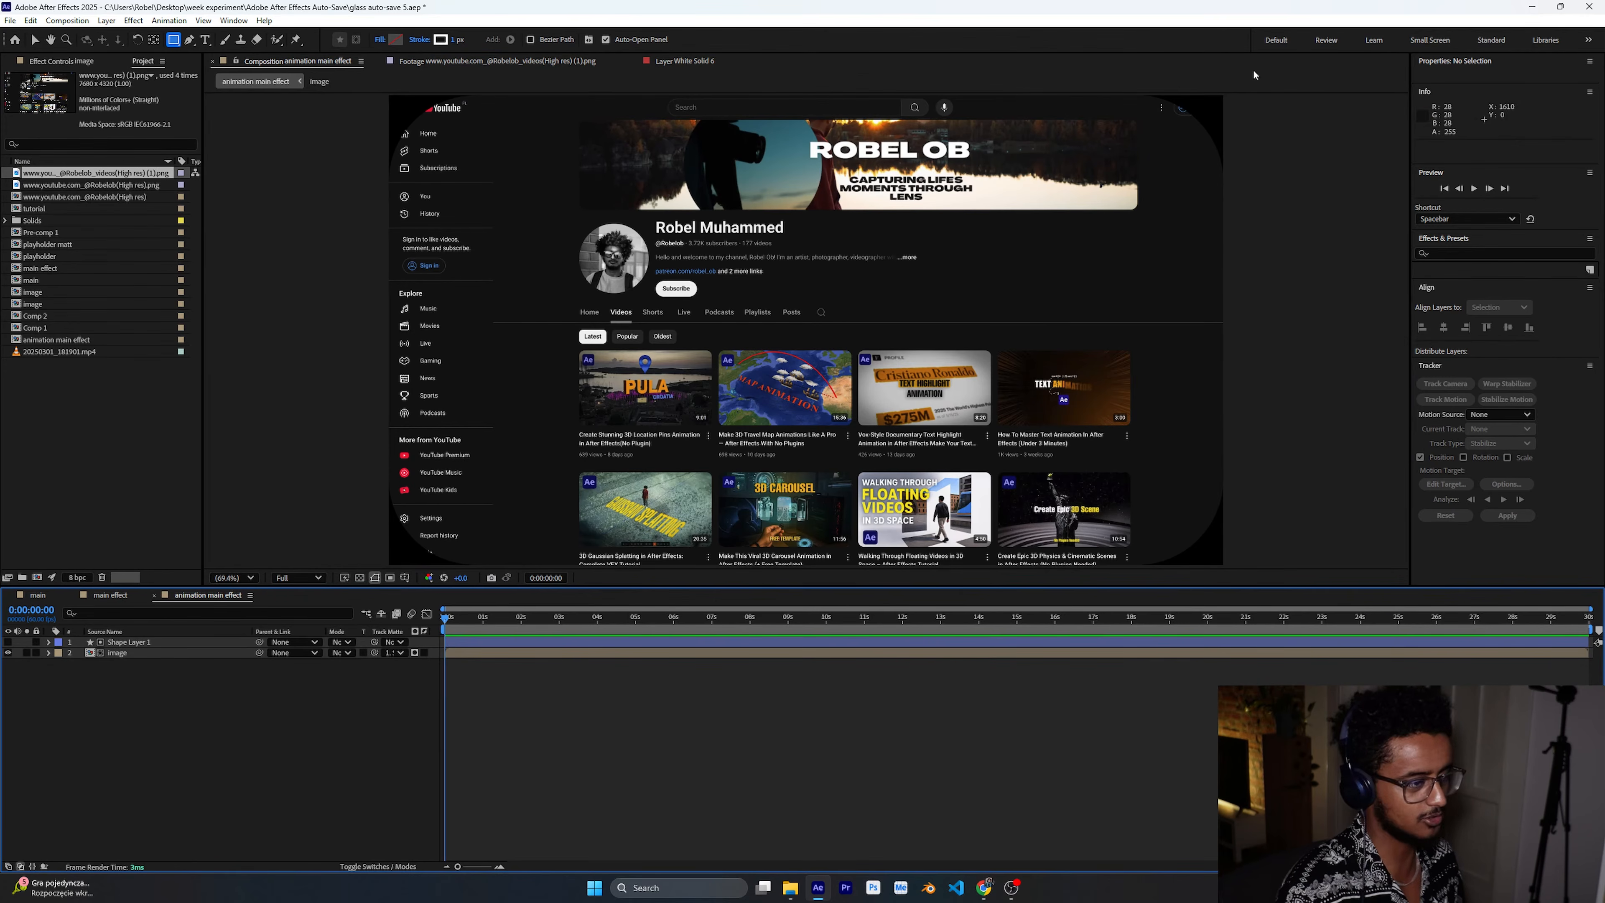
{"action": "left_click_drag", "start_coordinate": [125, 667], "coordinate": [153, 642]}
{"action": "left_click", "coordinate": [162, 675]}
{"action": "right_click", "coordinate": [153, 641]}
{"action": "left_click", "coordinate": [227, 562]}
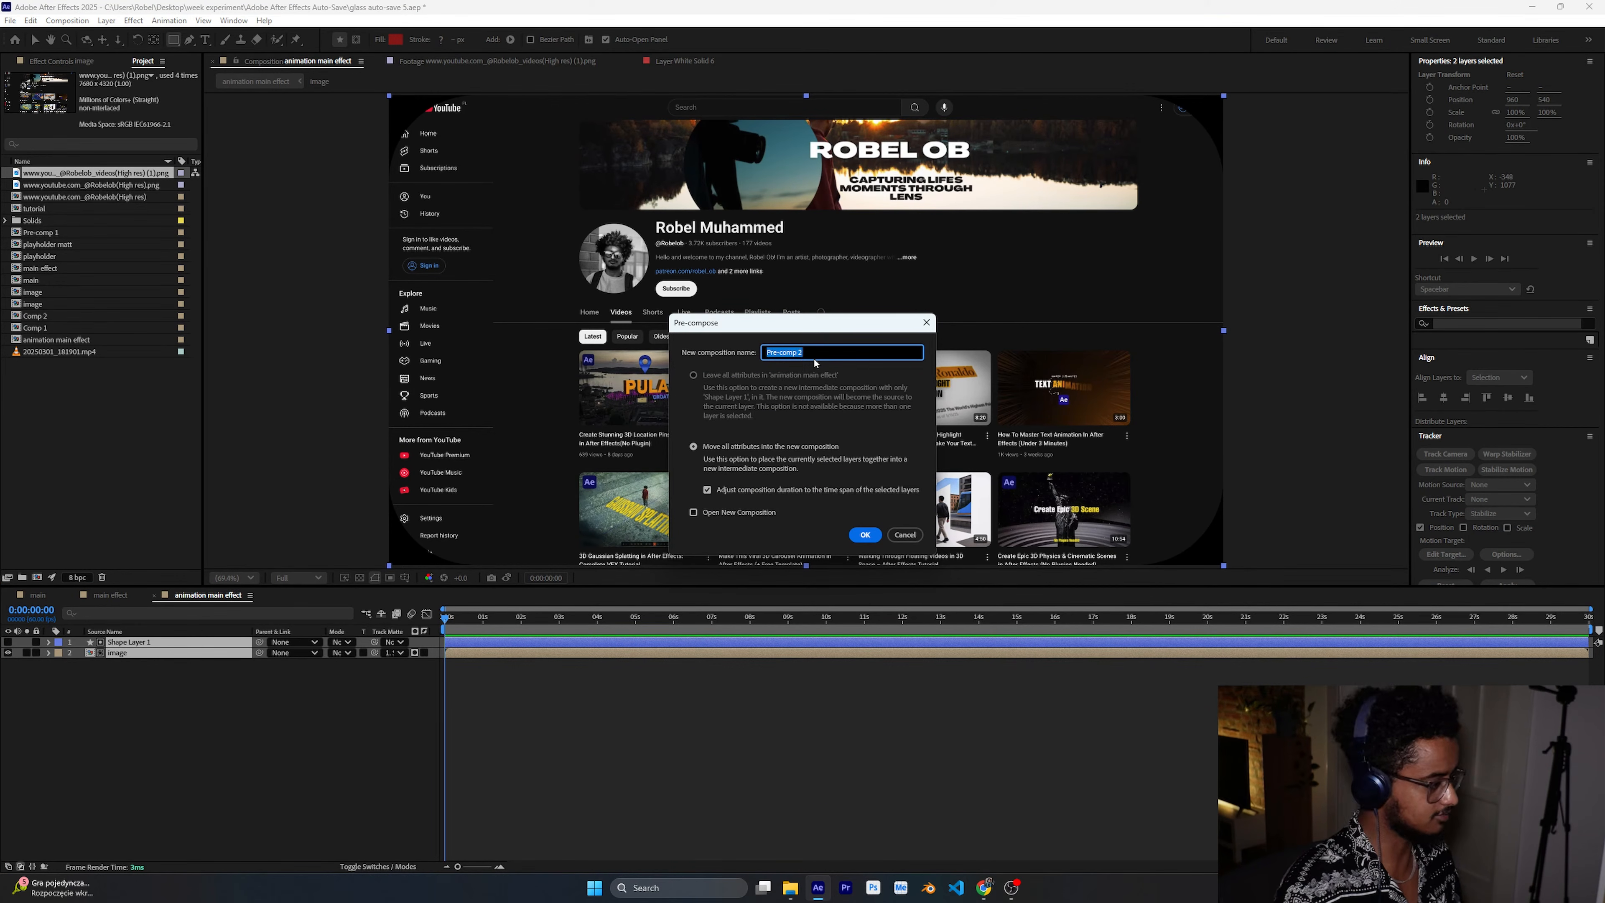
{"action": "type", "text": "effect"}
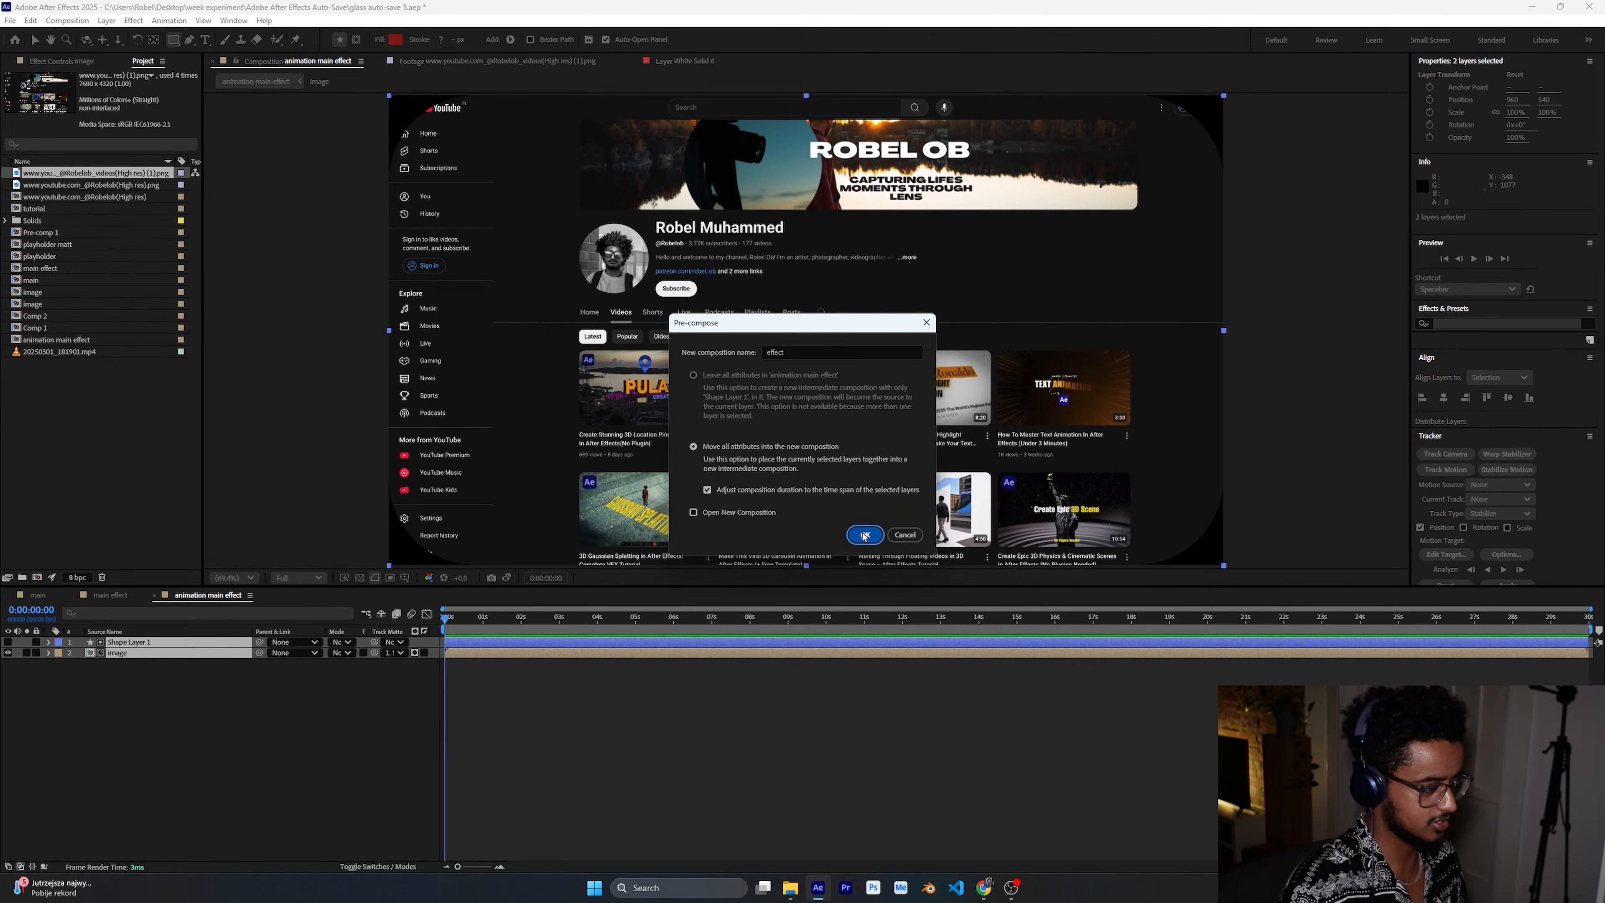
{"action": "left_click", "coordinate": [864, 535]}
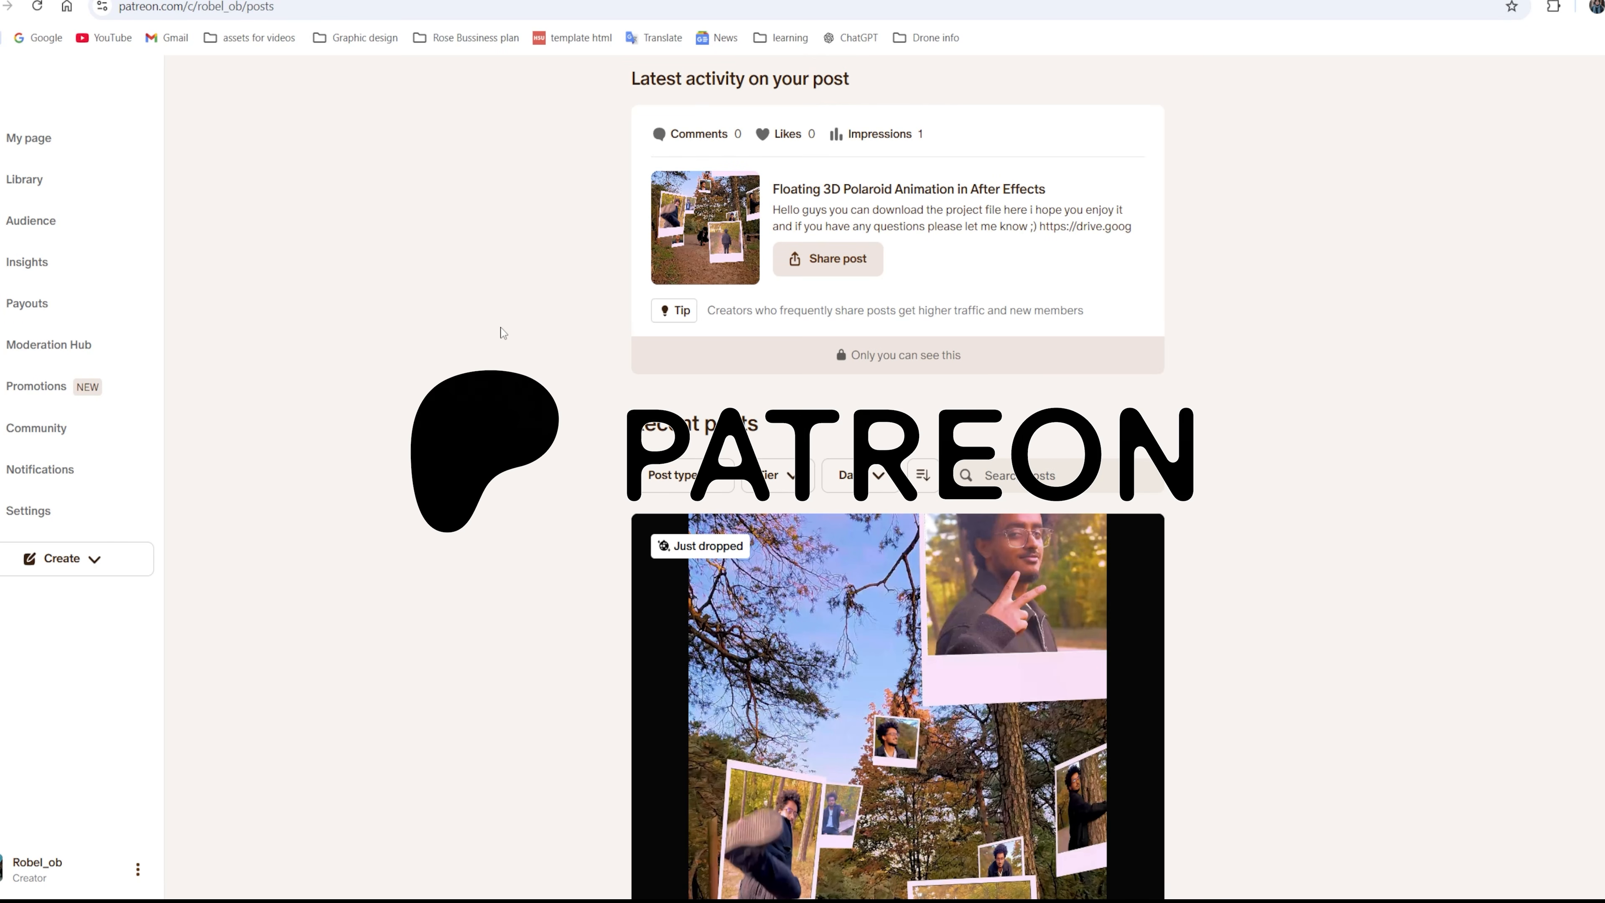
{"action": "scroll", "coordinate": [503, 331], "scroll_direction": "down", "scroll_amount": 12}
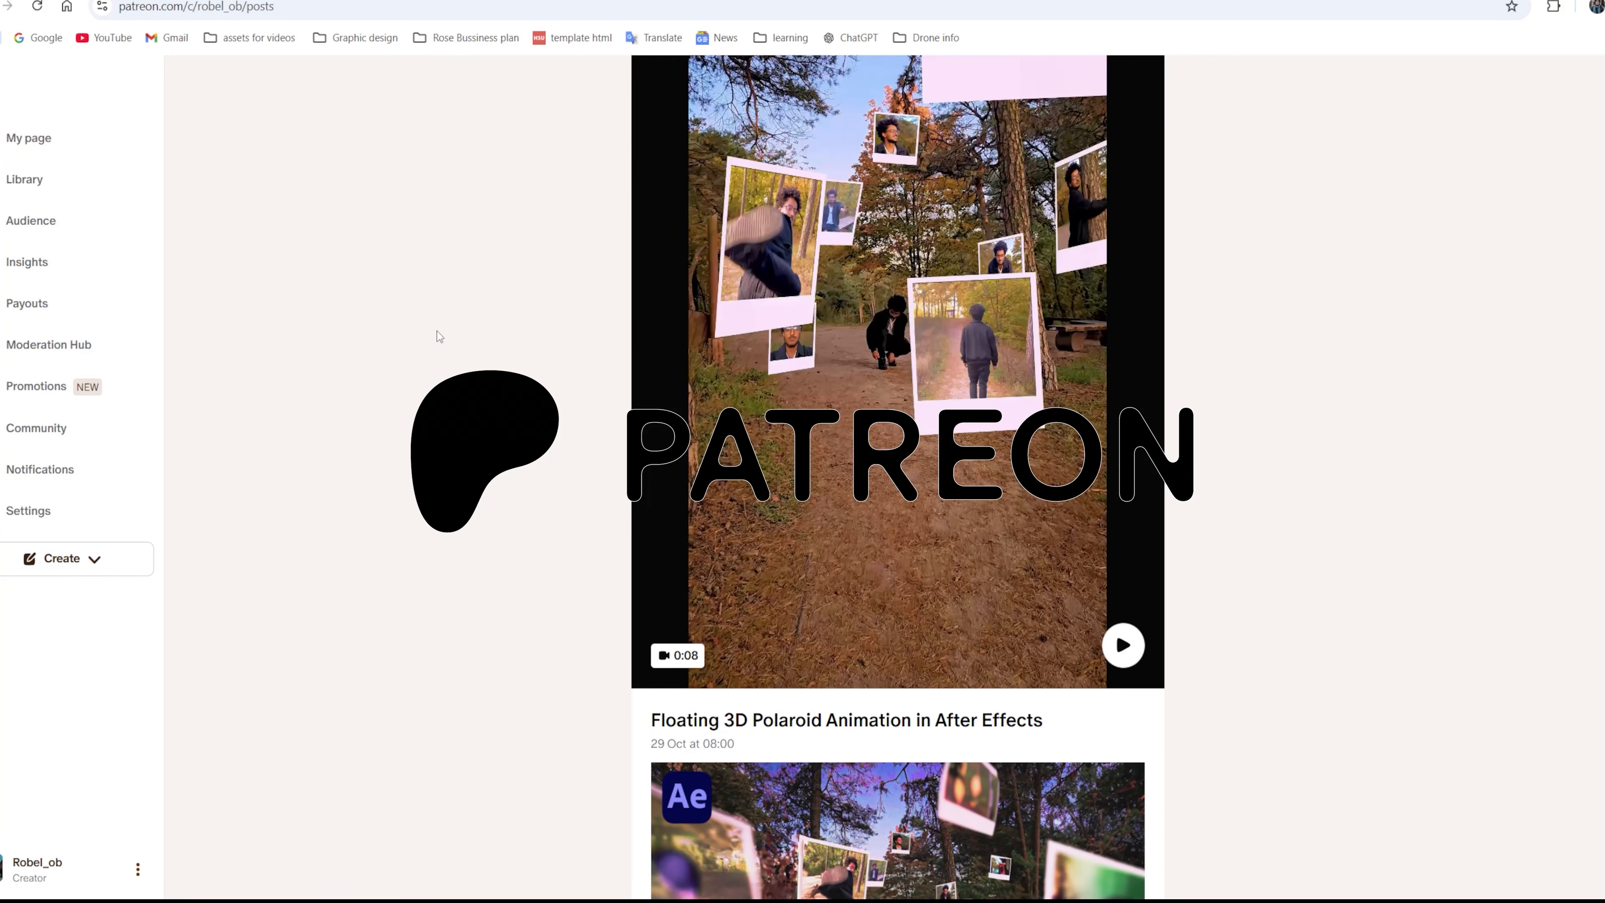
{"action": "scroll", "coordinate": [400, 341], "scroll_direction": "down", "scroll_amount": 15}
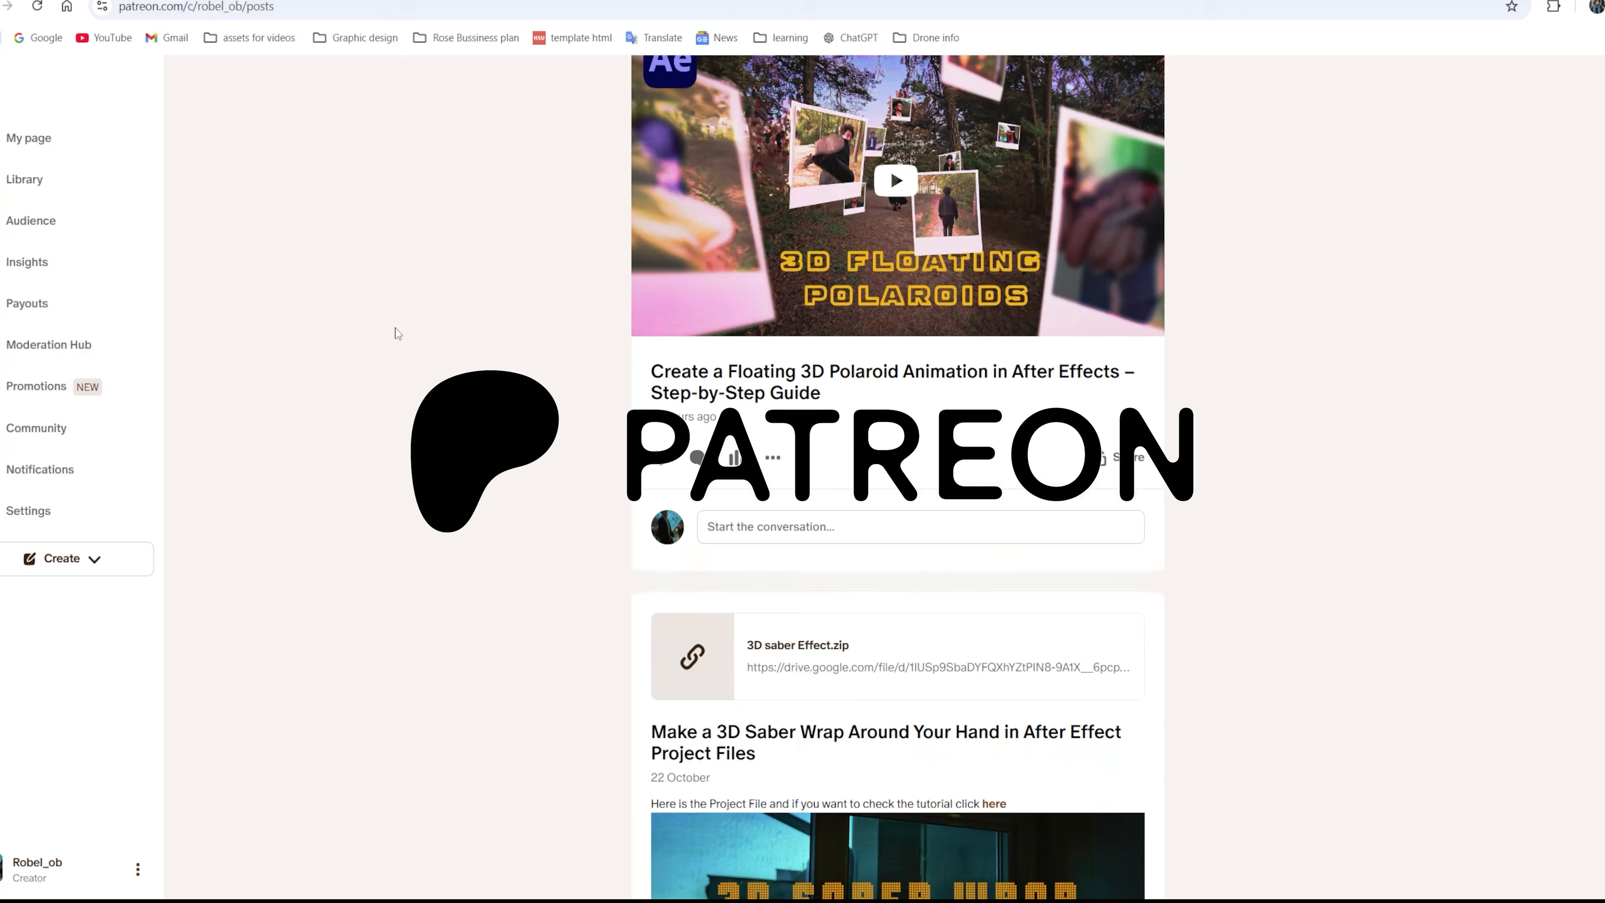
{"action": "scroll", "coordinate": [398, 333], "scroll_direction": "down", "scroll_amount": 15}
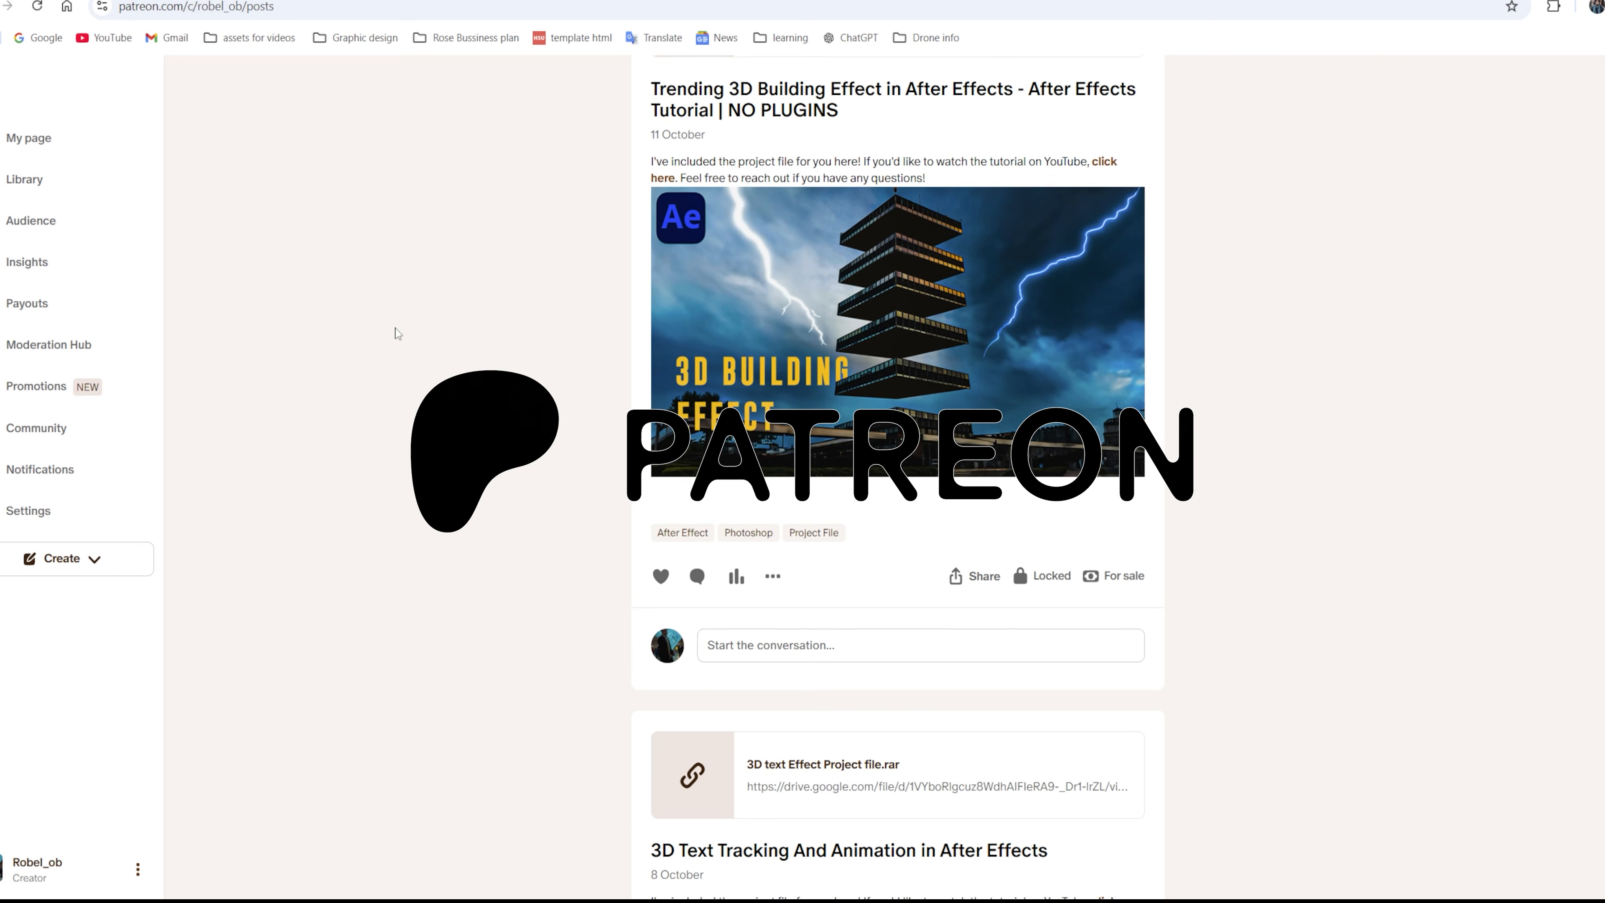
{"action": "scroll", "coordinate": [398, 334], "scroll_direction": "down", "scroll_amount": 12}
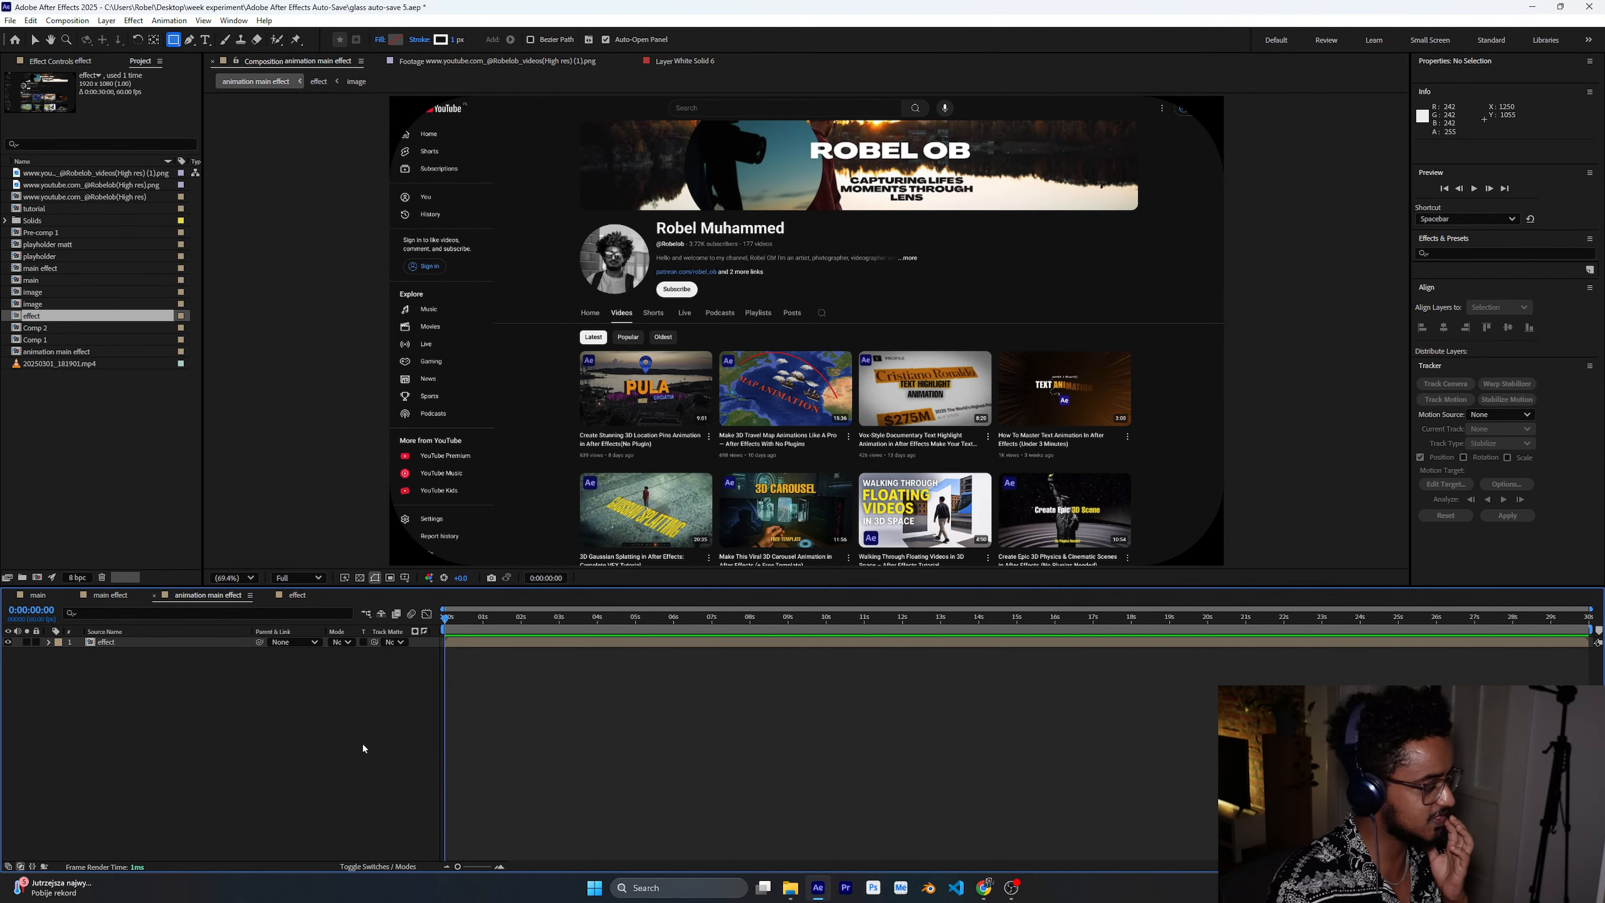
Copy the shape layer from inside the effect pre-comp and paste it above the effect layer in animation main effect, keeping it hidden.
{"action": "double_click", "coordinate": [170, 642]}
{"action": "key", "text": "ctrl+c"}
{"action": "key", "text": "shift+comma"}
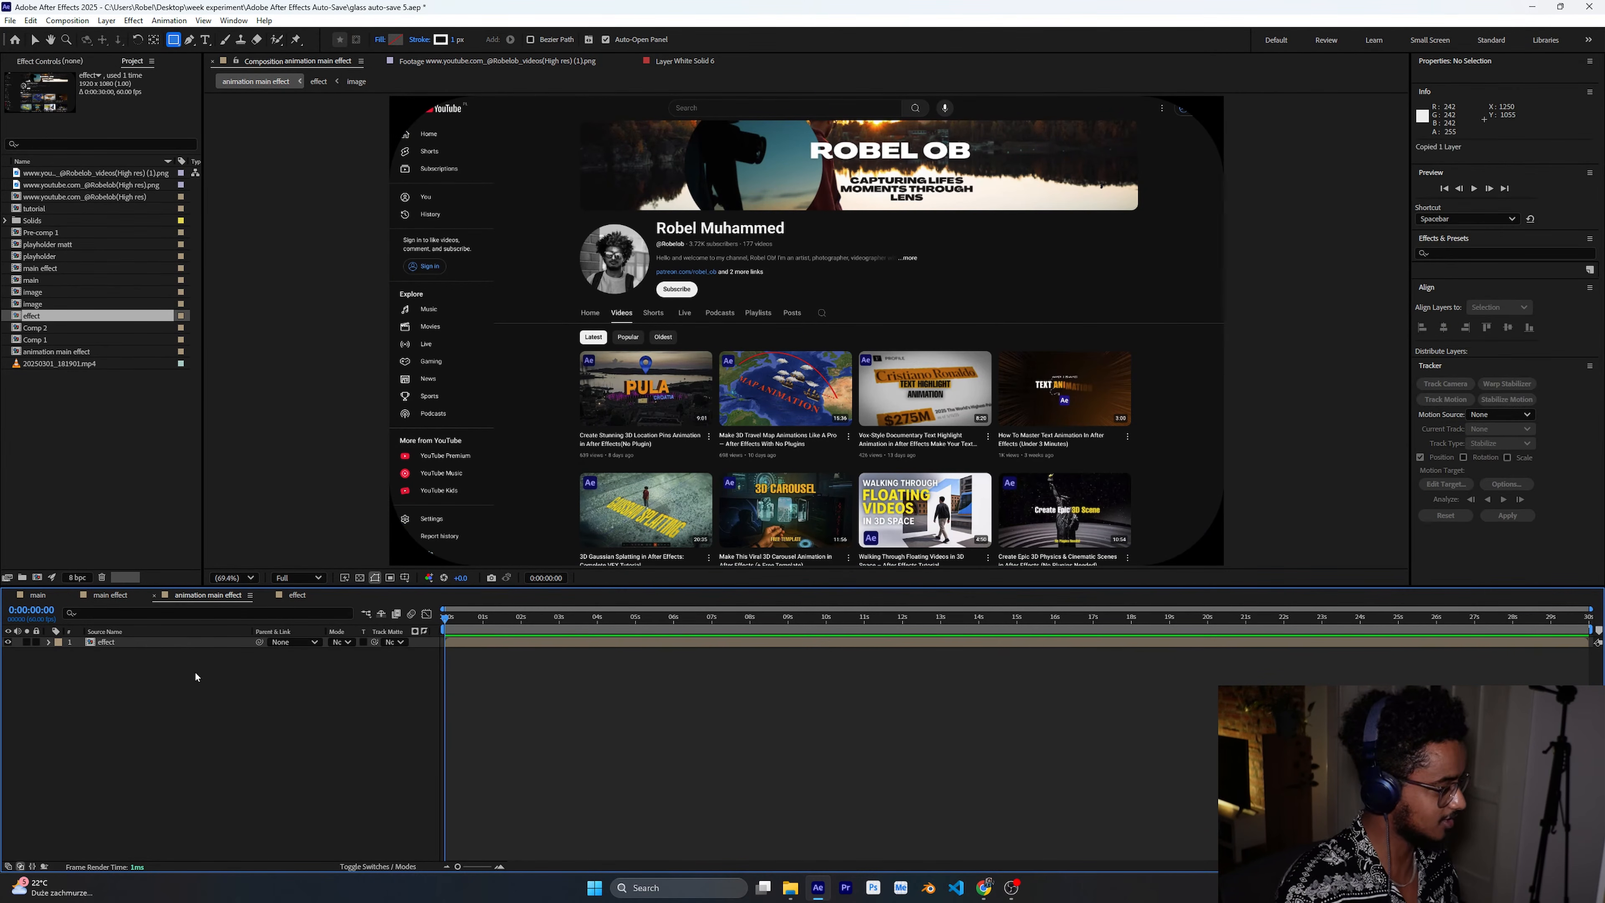
{"action": "key", "text": "ctrl+v"}
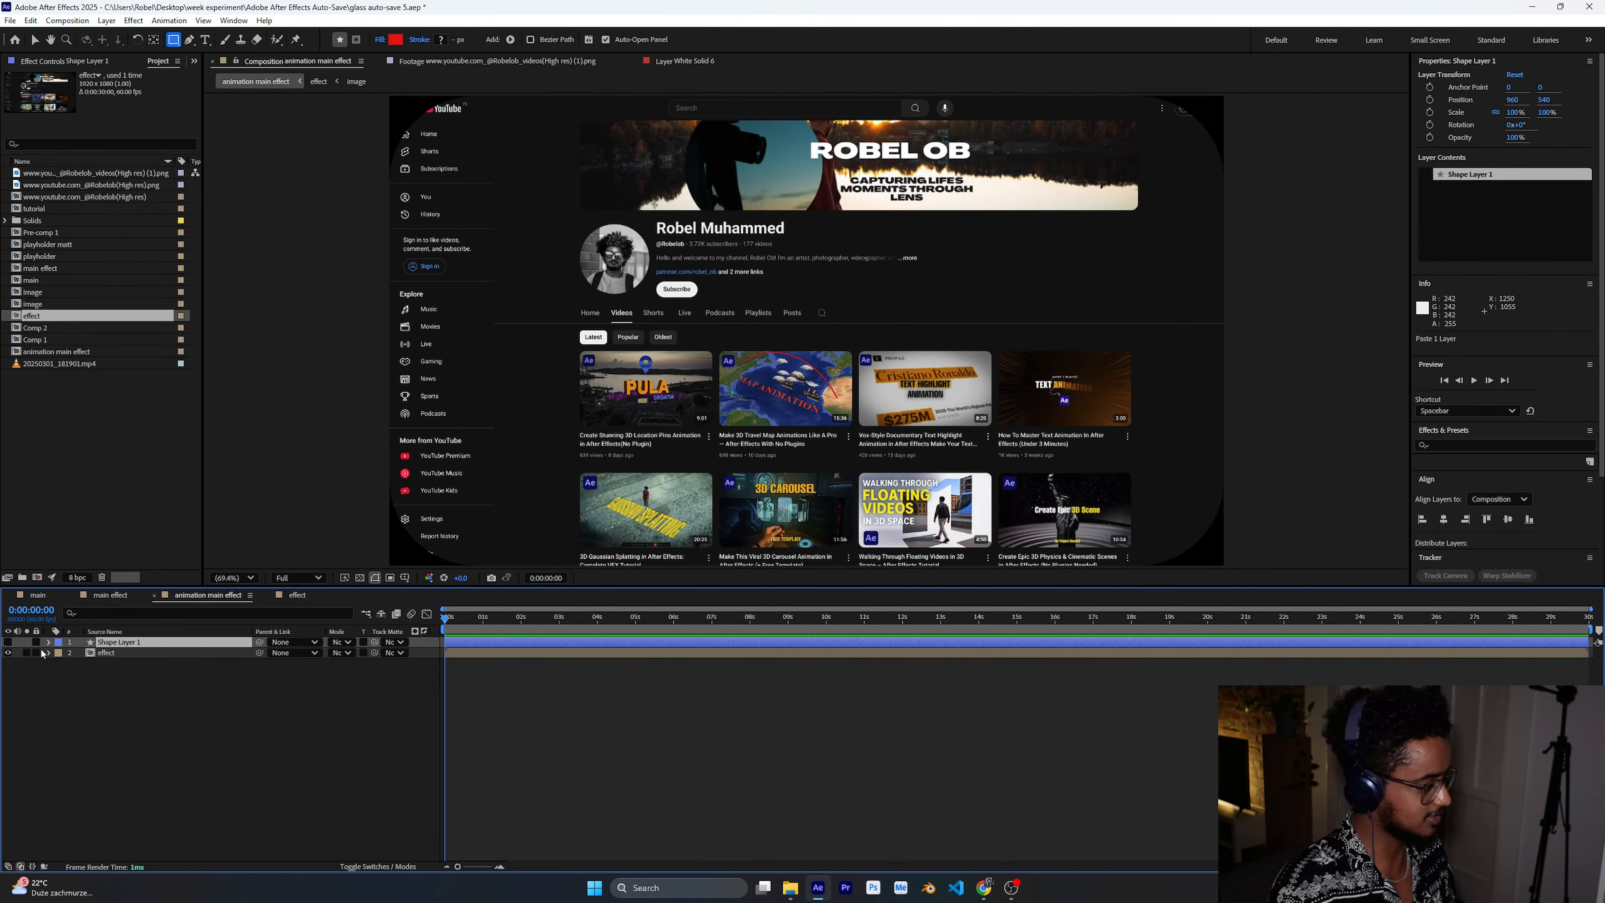
{"action": "left_click", "coordinate": [7, 641]}
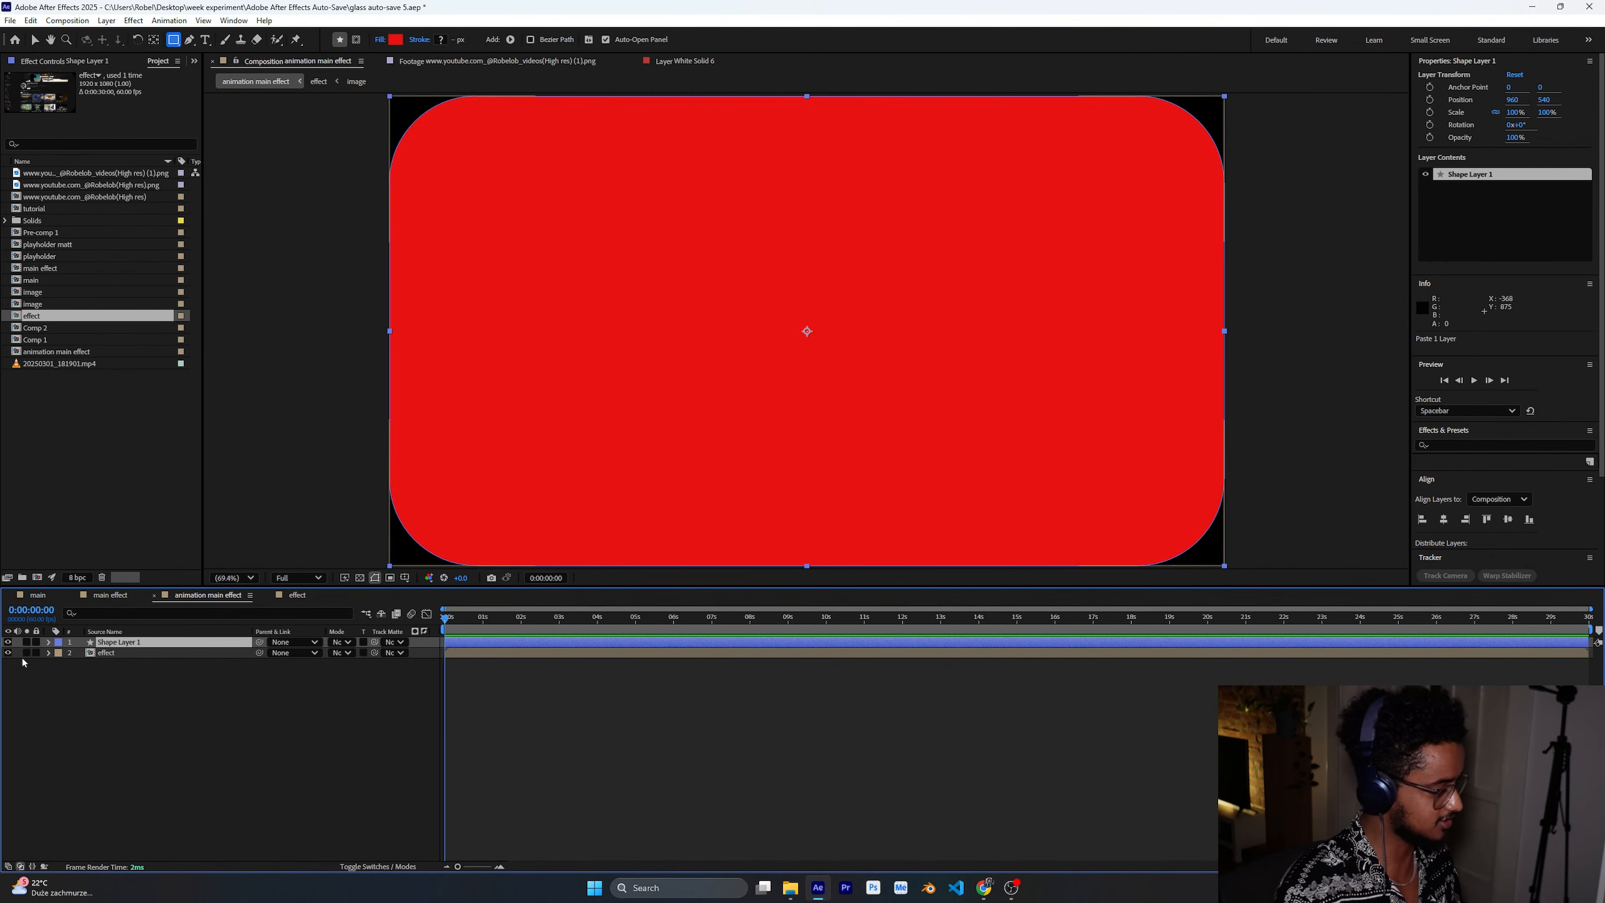
{"action": "left_click", "coordinate": [7, 641]}
Convert the pasted shape layer's rectangle path to a Bezier path and reveal its Path property.
{"action": "left_click", "coordinate": [48, 642]}
{"action": "left_click", "coordinate": [61, 654]}
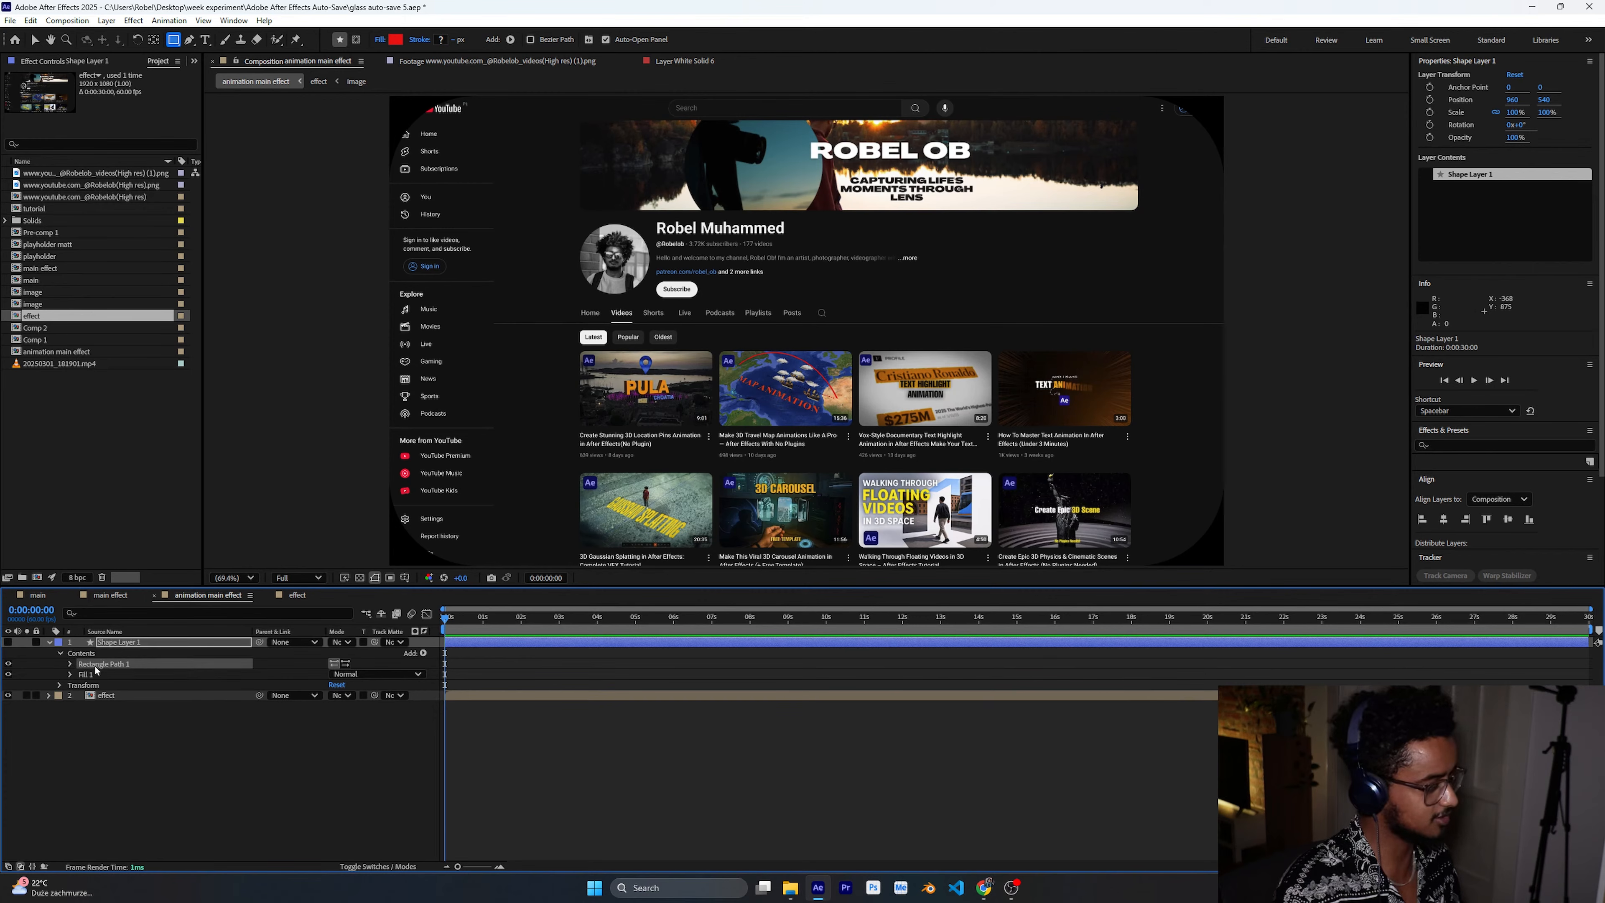
{"action": "right_click", "coordinate": [98, 666]}
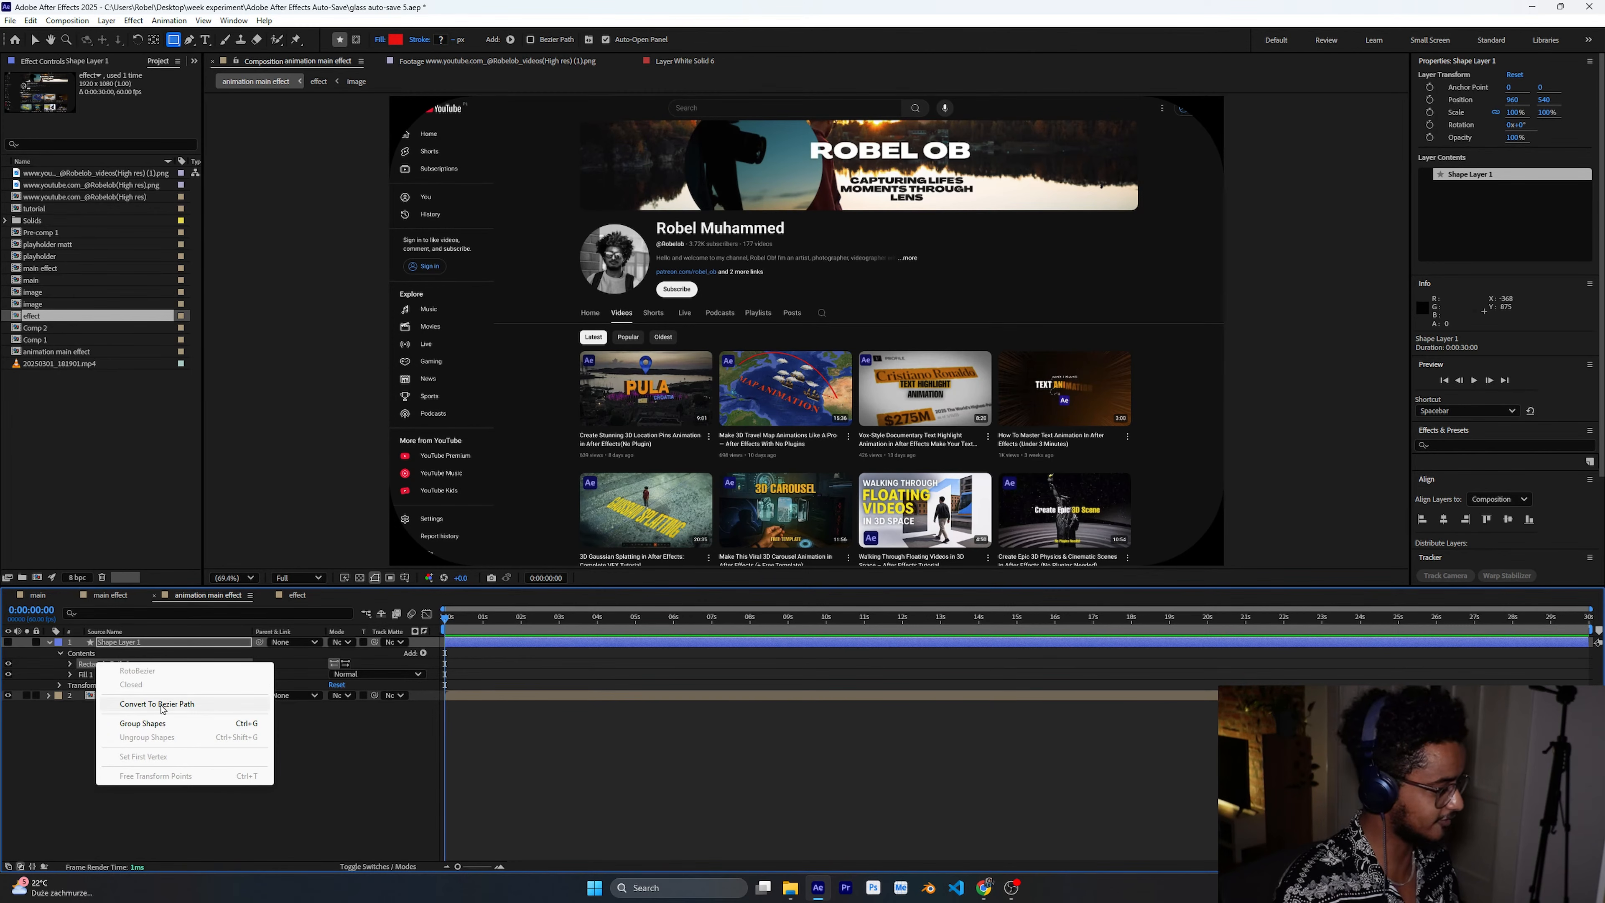
{"action": "left_click", "coordinate": [174, 712]}
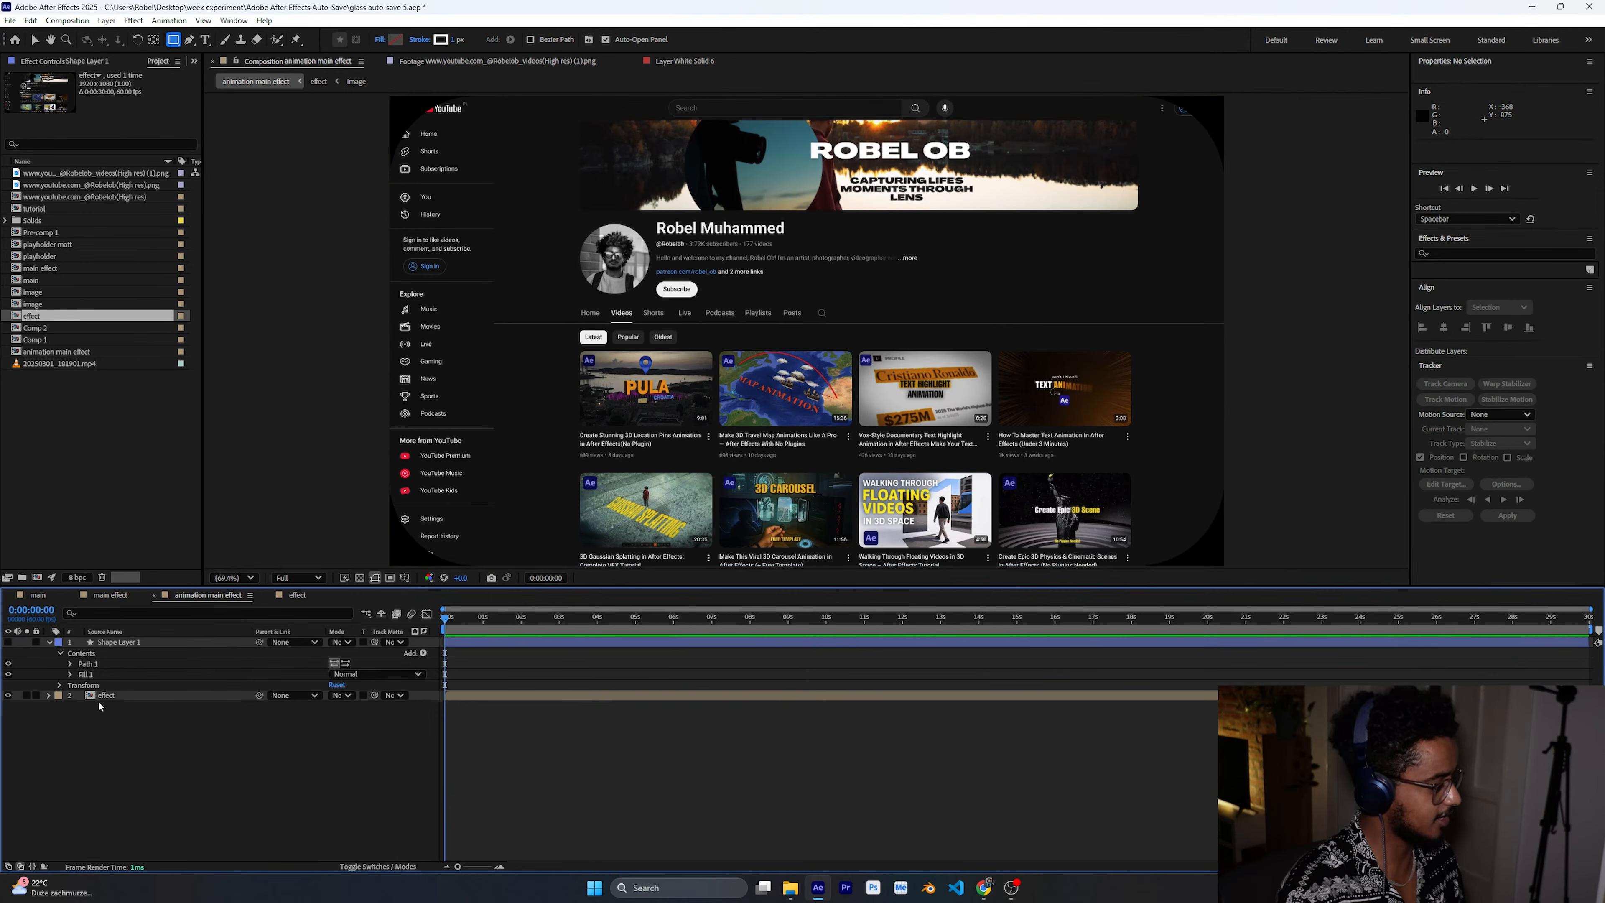
{"action": "left_click", "coordinate": [70, 664]}
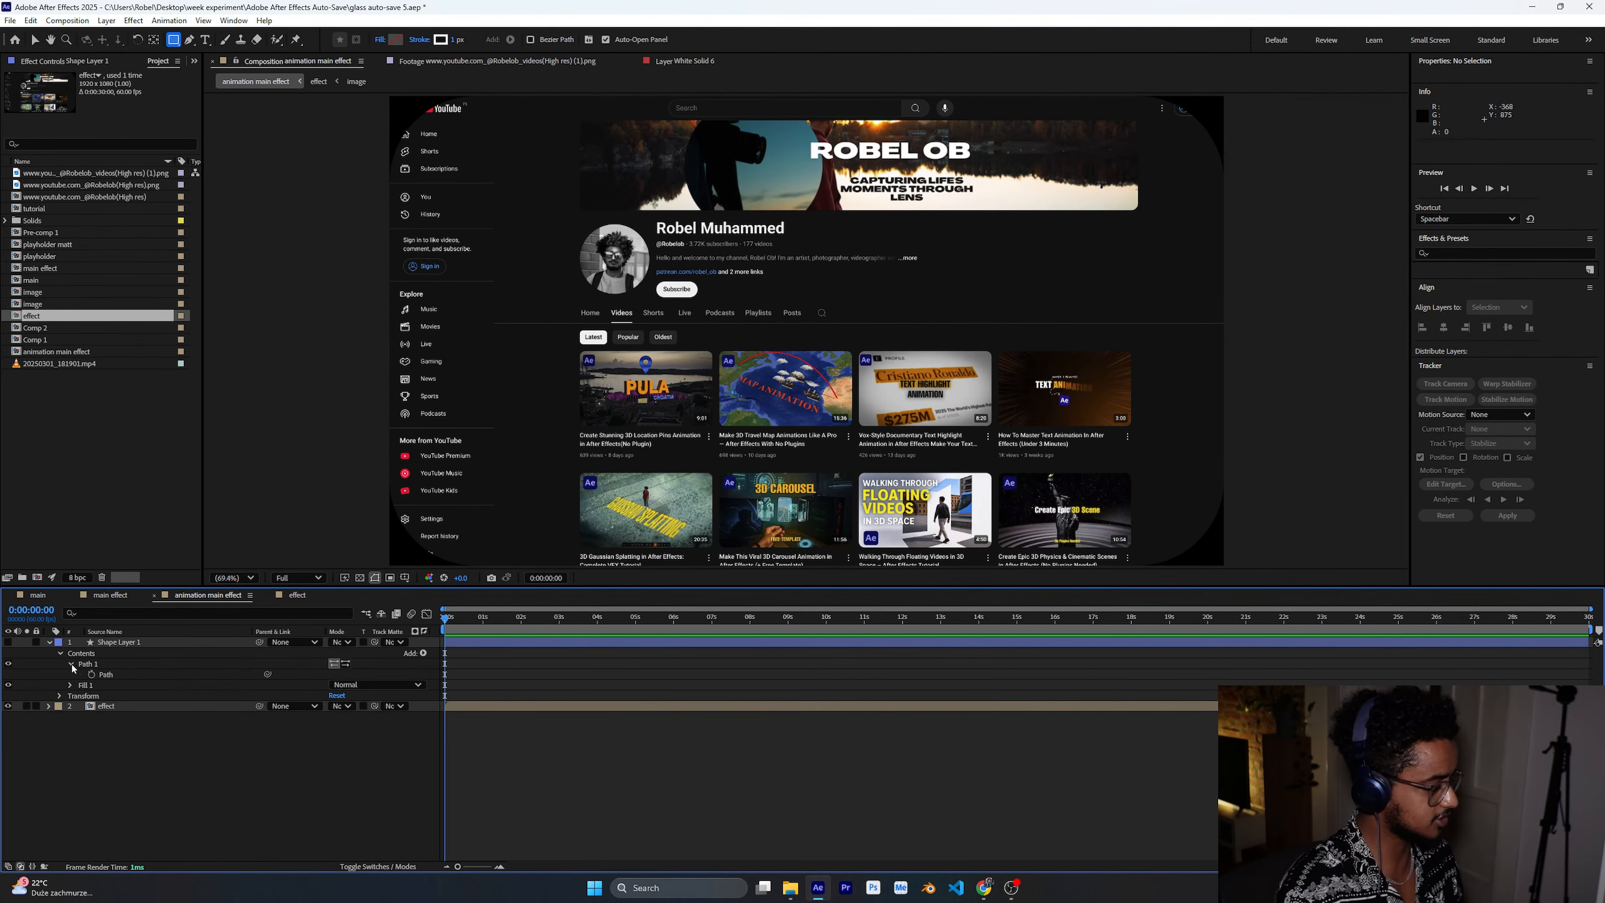
Create a white solid layer of 3000 by 3000 px with square pixels.
{"action": "right_click", "coordinate": [219, 747]}
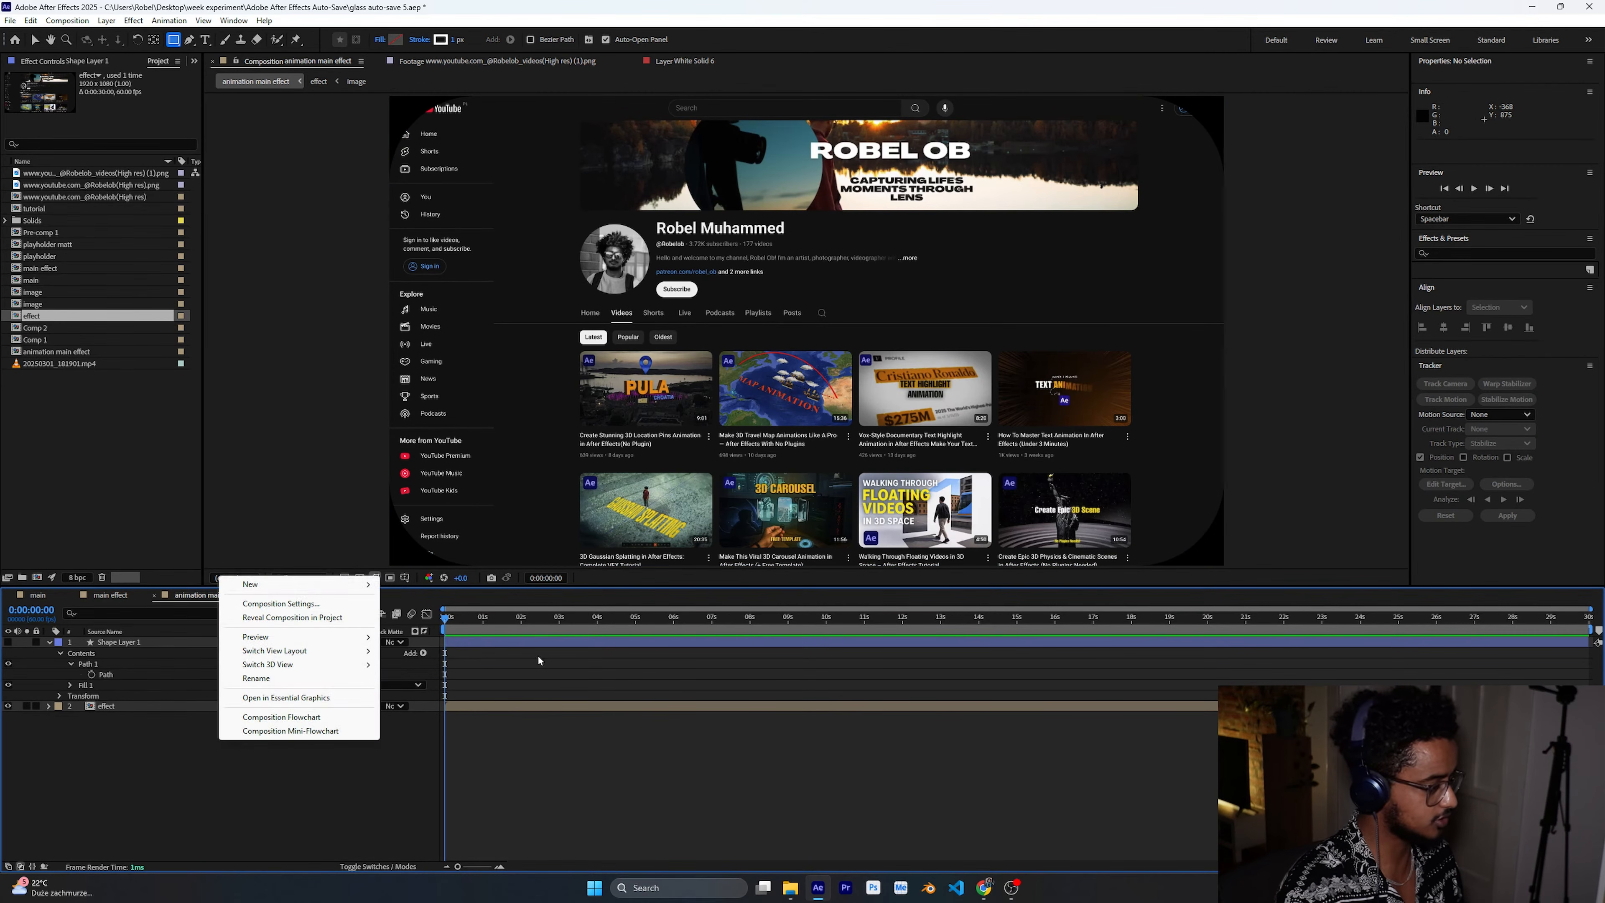
{"action": "mouse_move", "coordinate": [331, 590]}
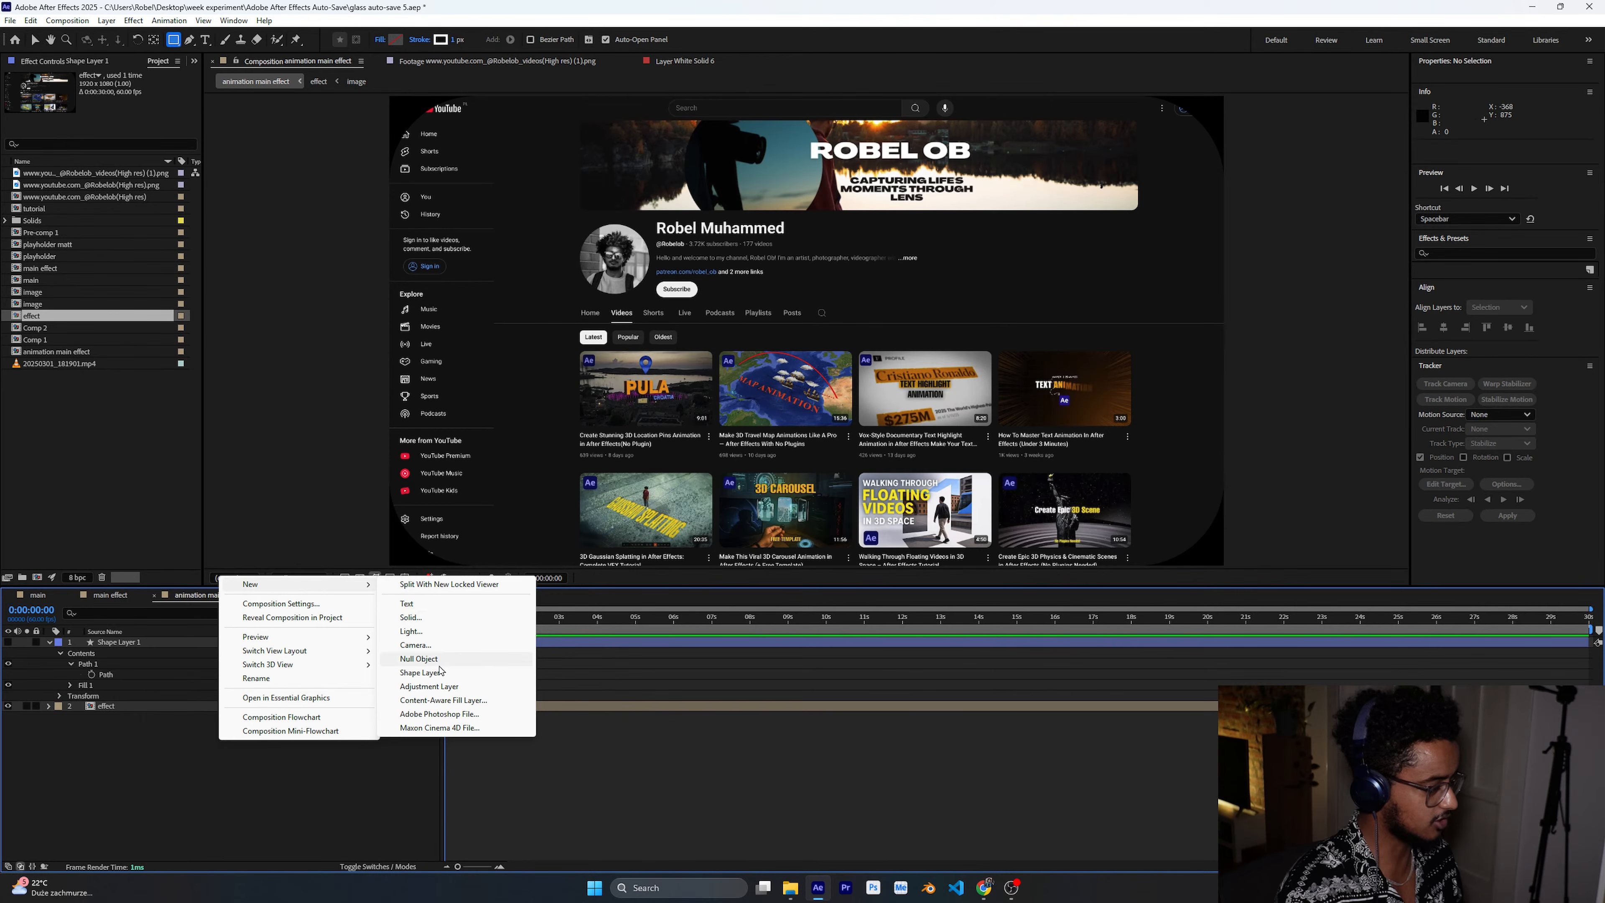
{"action": "left_click", "coordinate": [411, 617]}
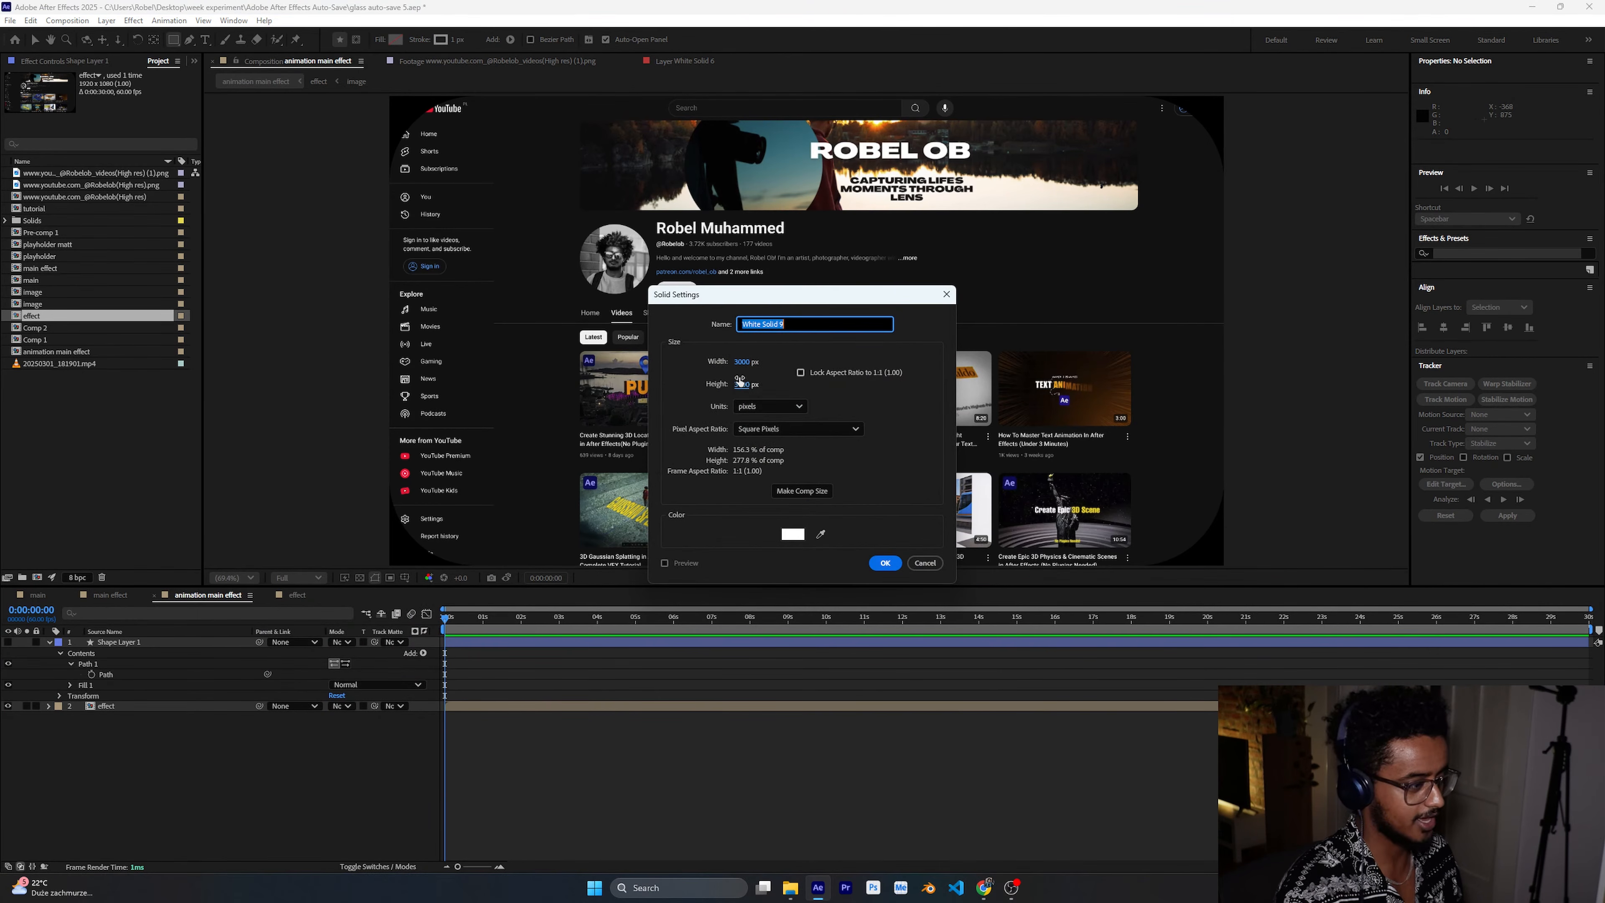
{"action": "left_click", "coordinate": [745, 361]}
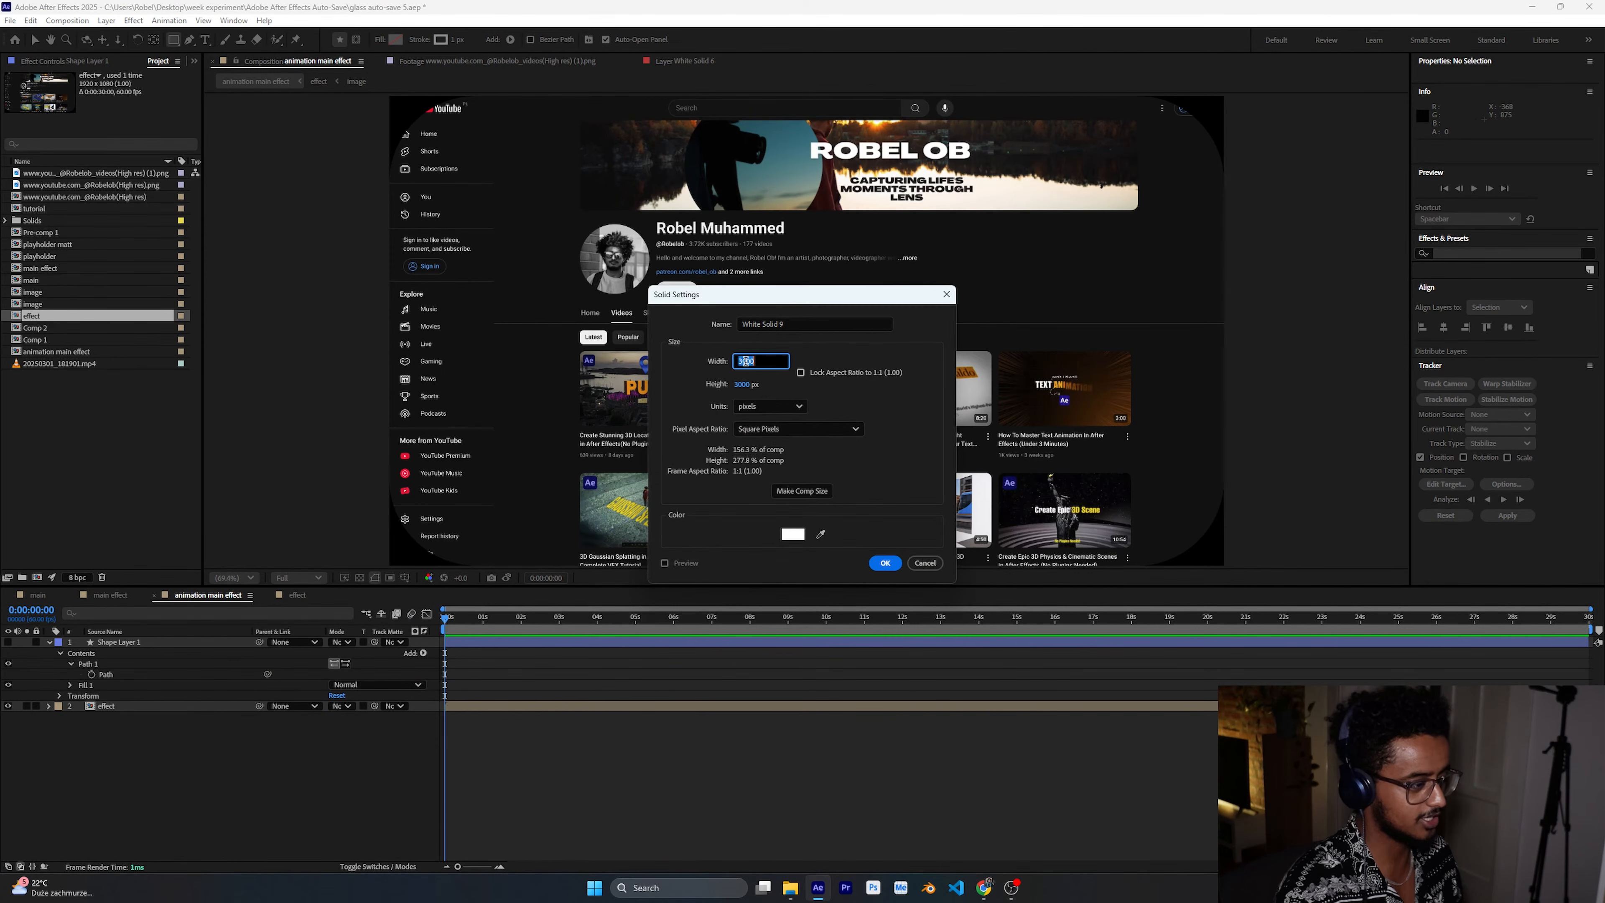
{"action": "key", "text": "Tab"}
{"action": "left_click", "coordinate": [812, 396]}
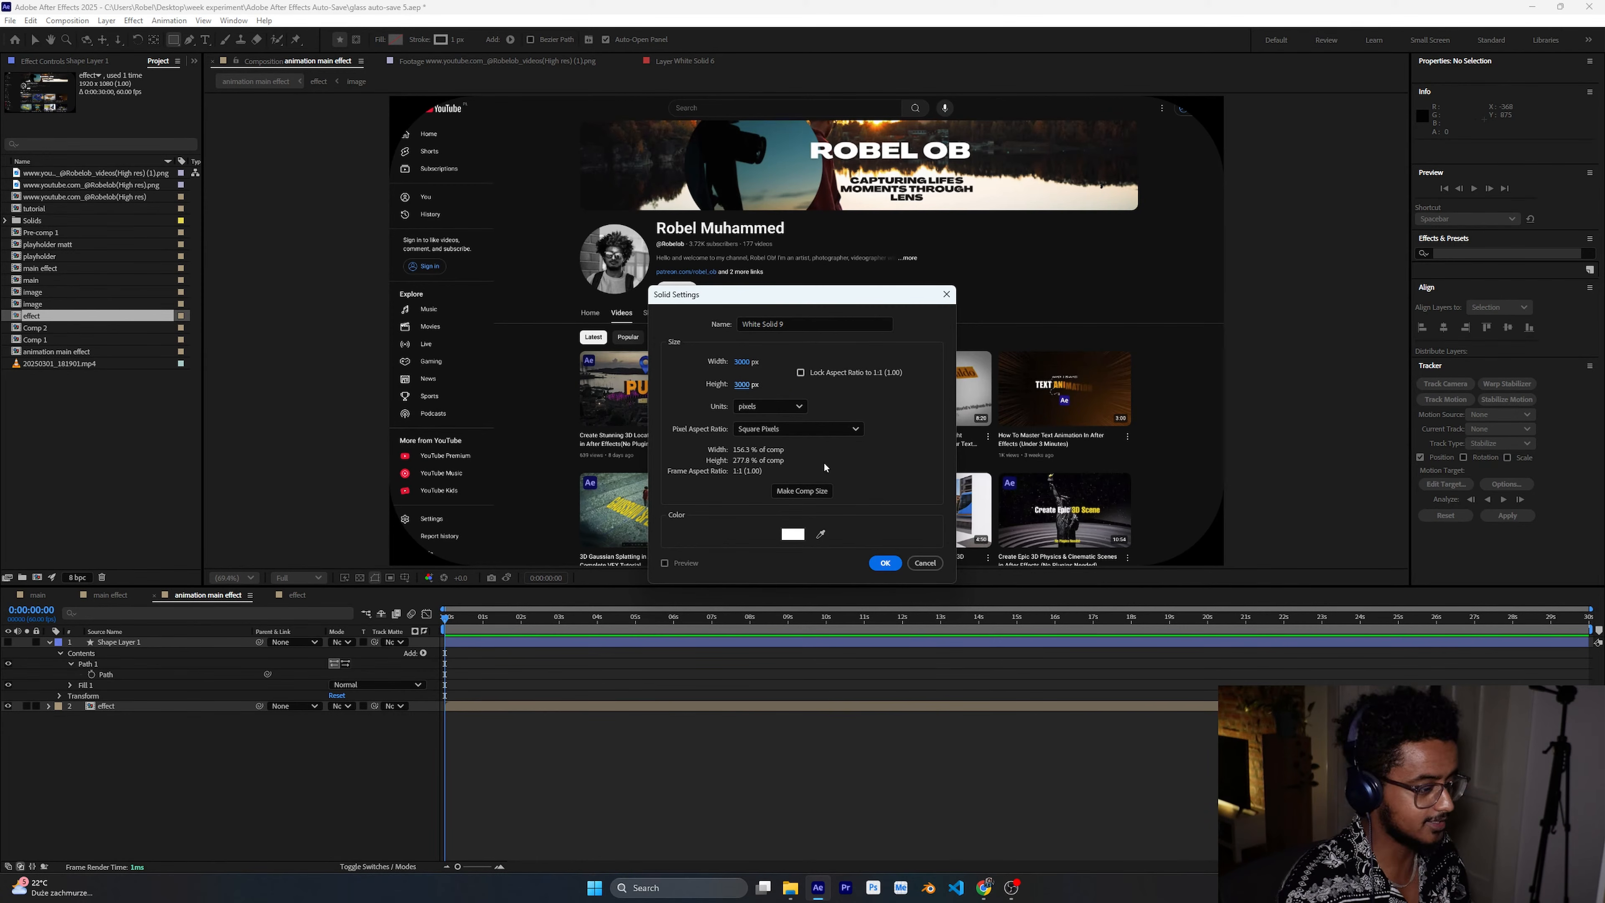
{"action": "left_click", "coordinate": [886, 564]}
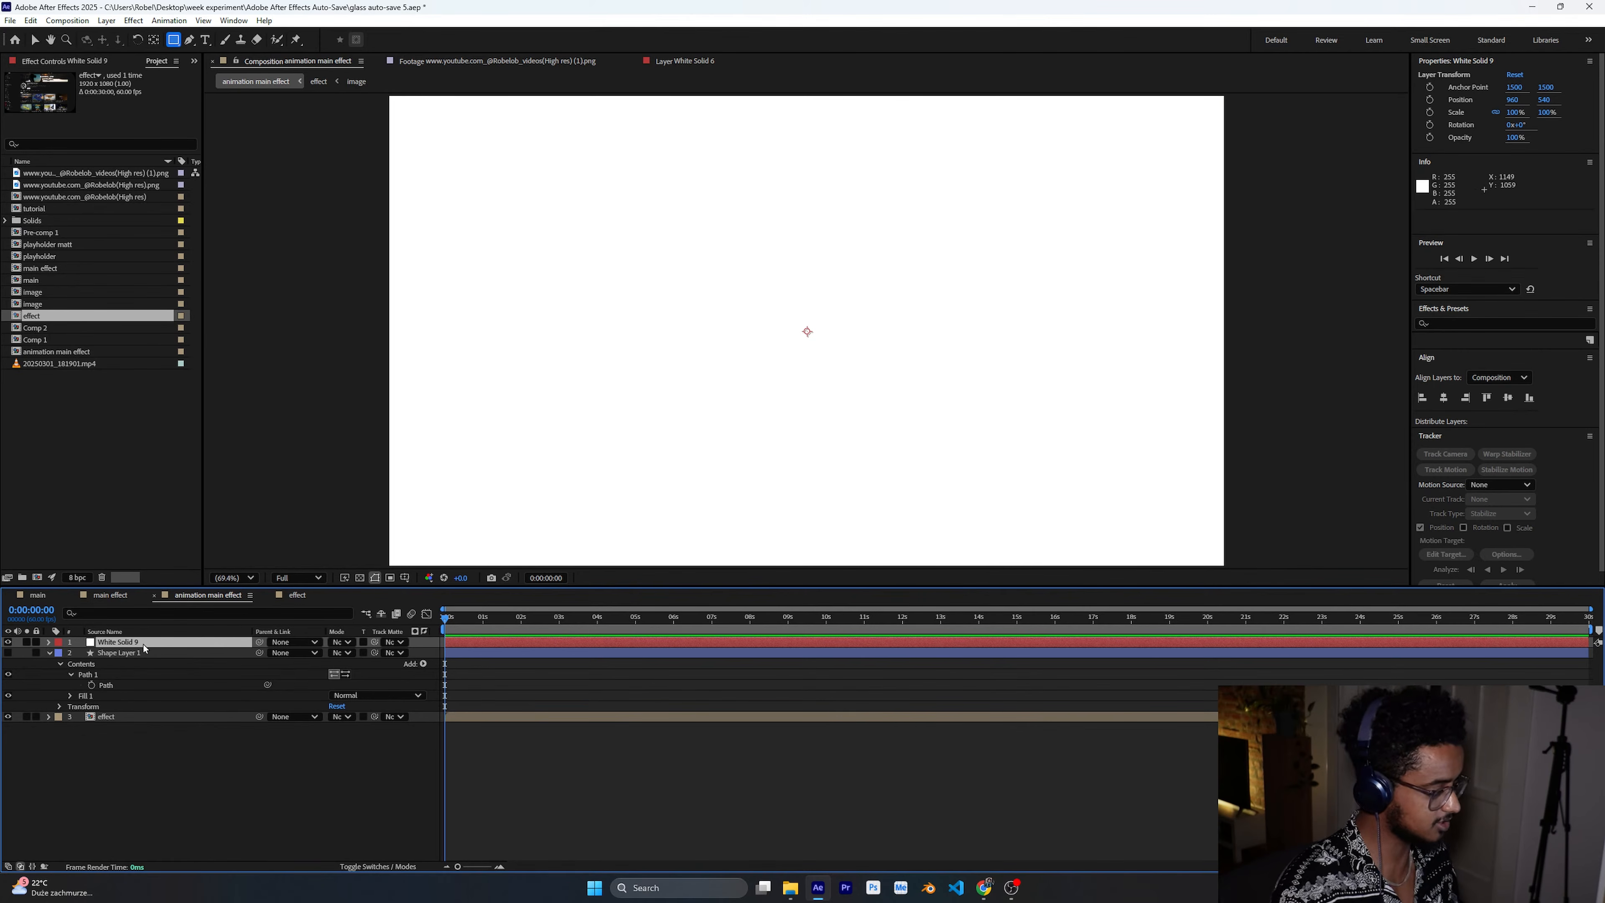
Add a rectangular mask covering the full area of the white solid.
{"action": "left_click", "coordinate": [50, 642]}
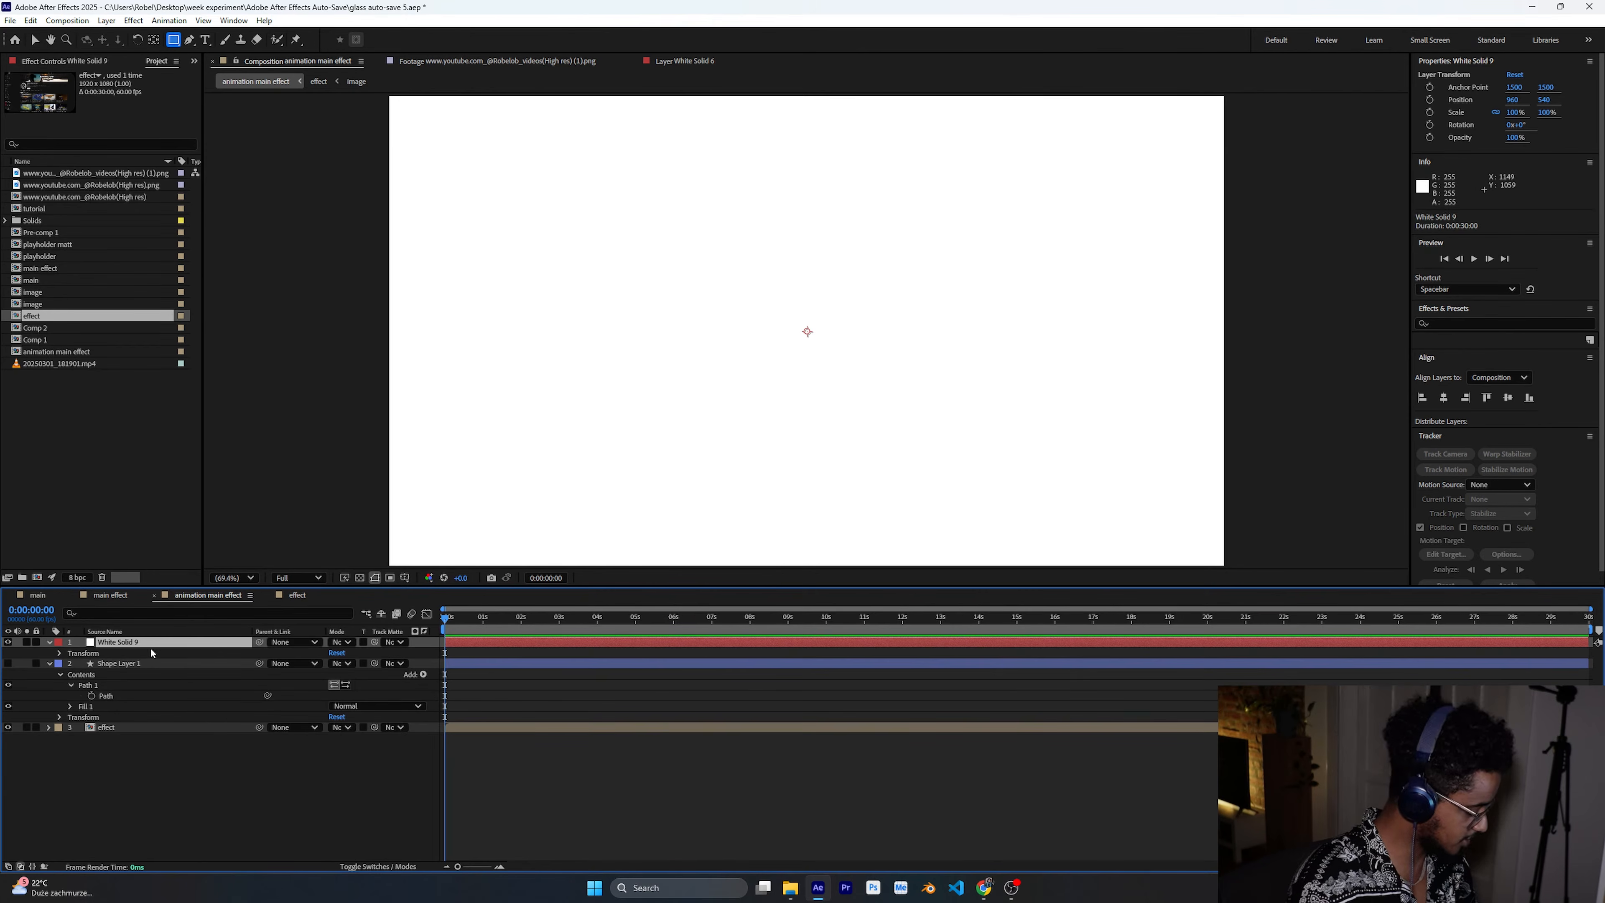
{"action": "double_click", "coordinate": [173, 39]}
{"action": "key", "text": "v"}
{"action": "scroll", "coordinate": [759, 358], "scroll_direction": "down", "scroll_amount": 6}
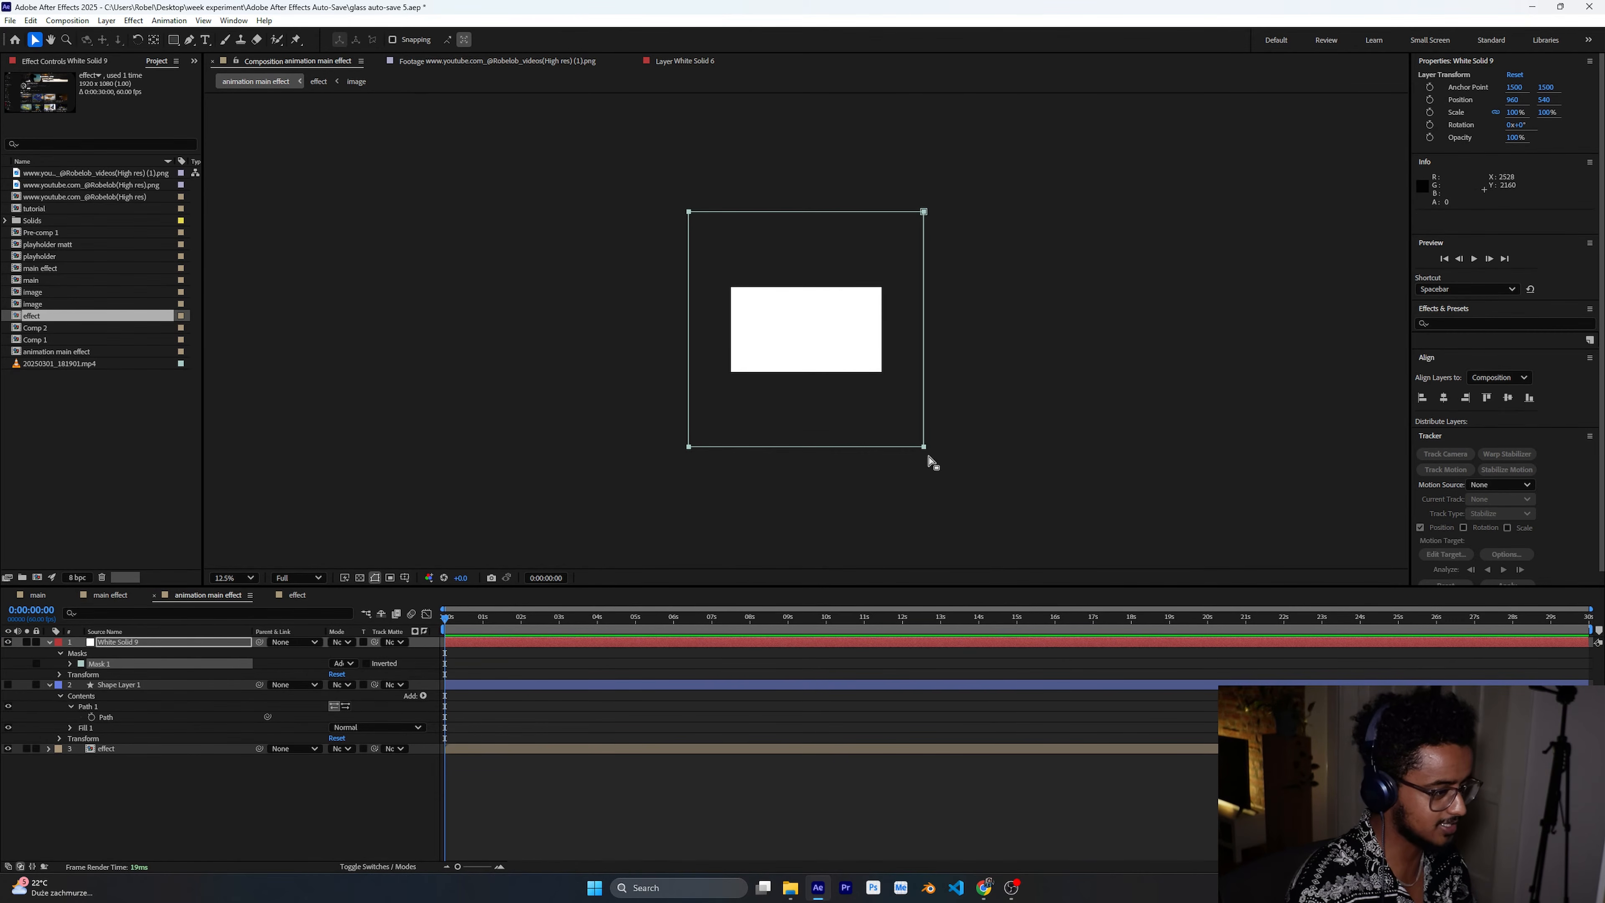
{"action": "mouse_move", "coordinate": [924, 447]}
{"action": "left_mouse_down"}
{"action": "mouse_move", "coordinate": [904, 391]}
{"action": "mouse_move", "coordinate": [938, 434]}
{"action": "mouse_move", "coordinate": [908, 432]}
{"action": "left_mouse_up"}
{"action": "key", "text": "ctrl+z"}
{"action": "double_click", "coordinate": [924, 446]}
{"action": "key", "text": "ctrl+z"}
Copy the shape layer's Bezier path and paste it into the Mask Path of the white solid's mask.
{"action": "left_click", "coordinate": [70, 663]}
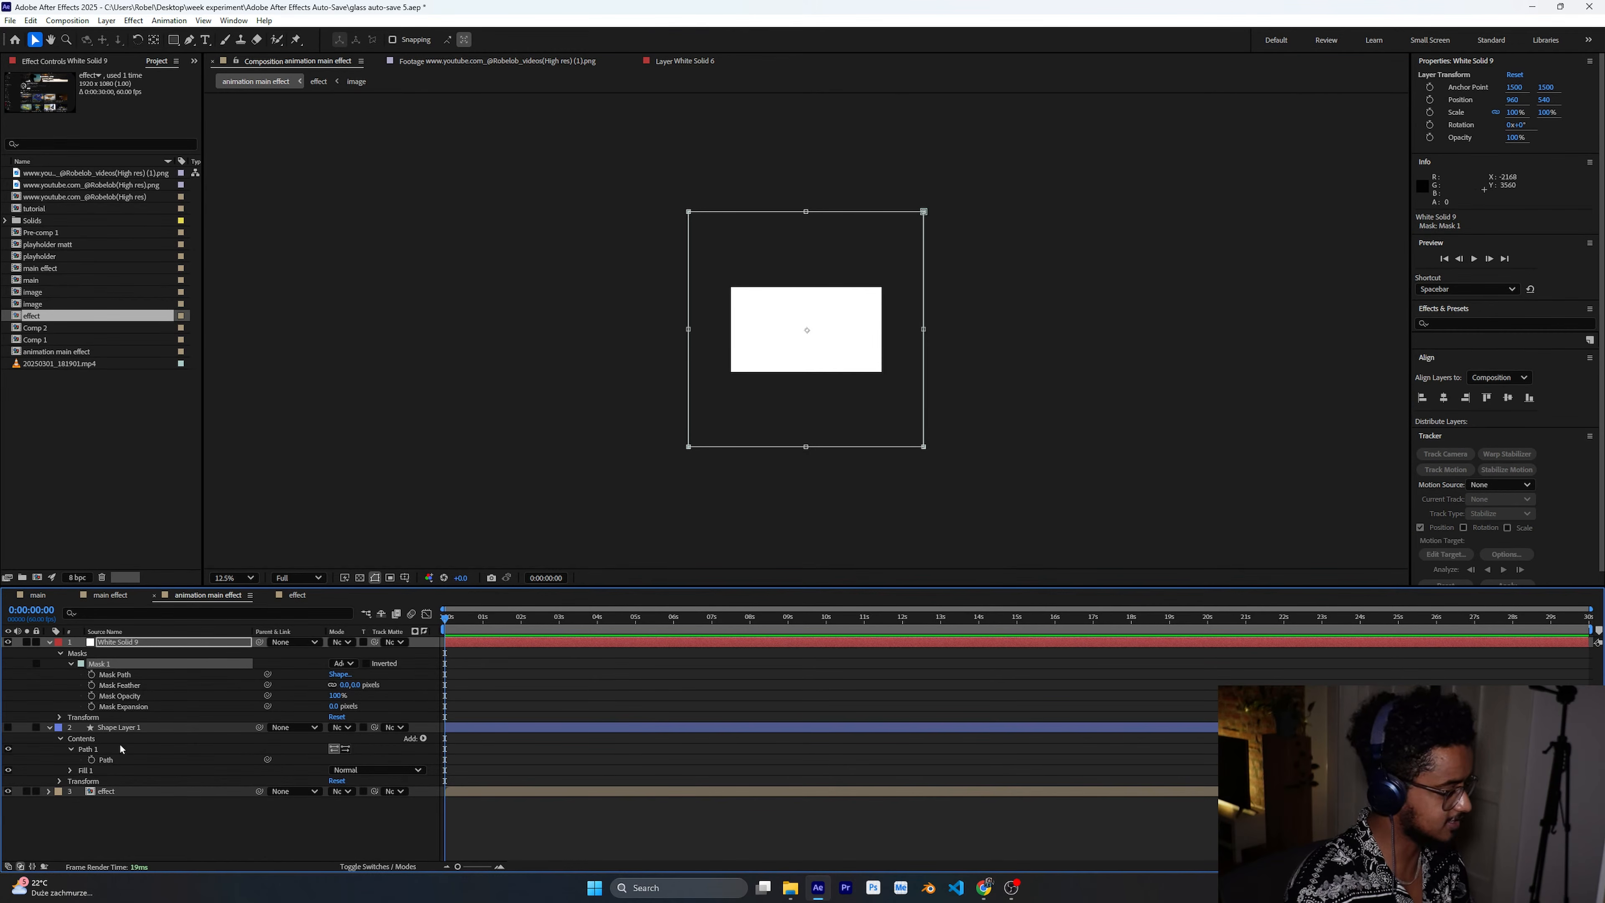
{"action": "left_click", "coordinate": [129, 676]}
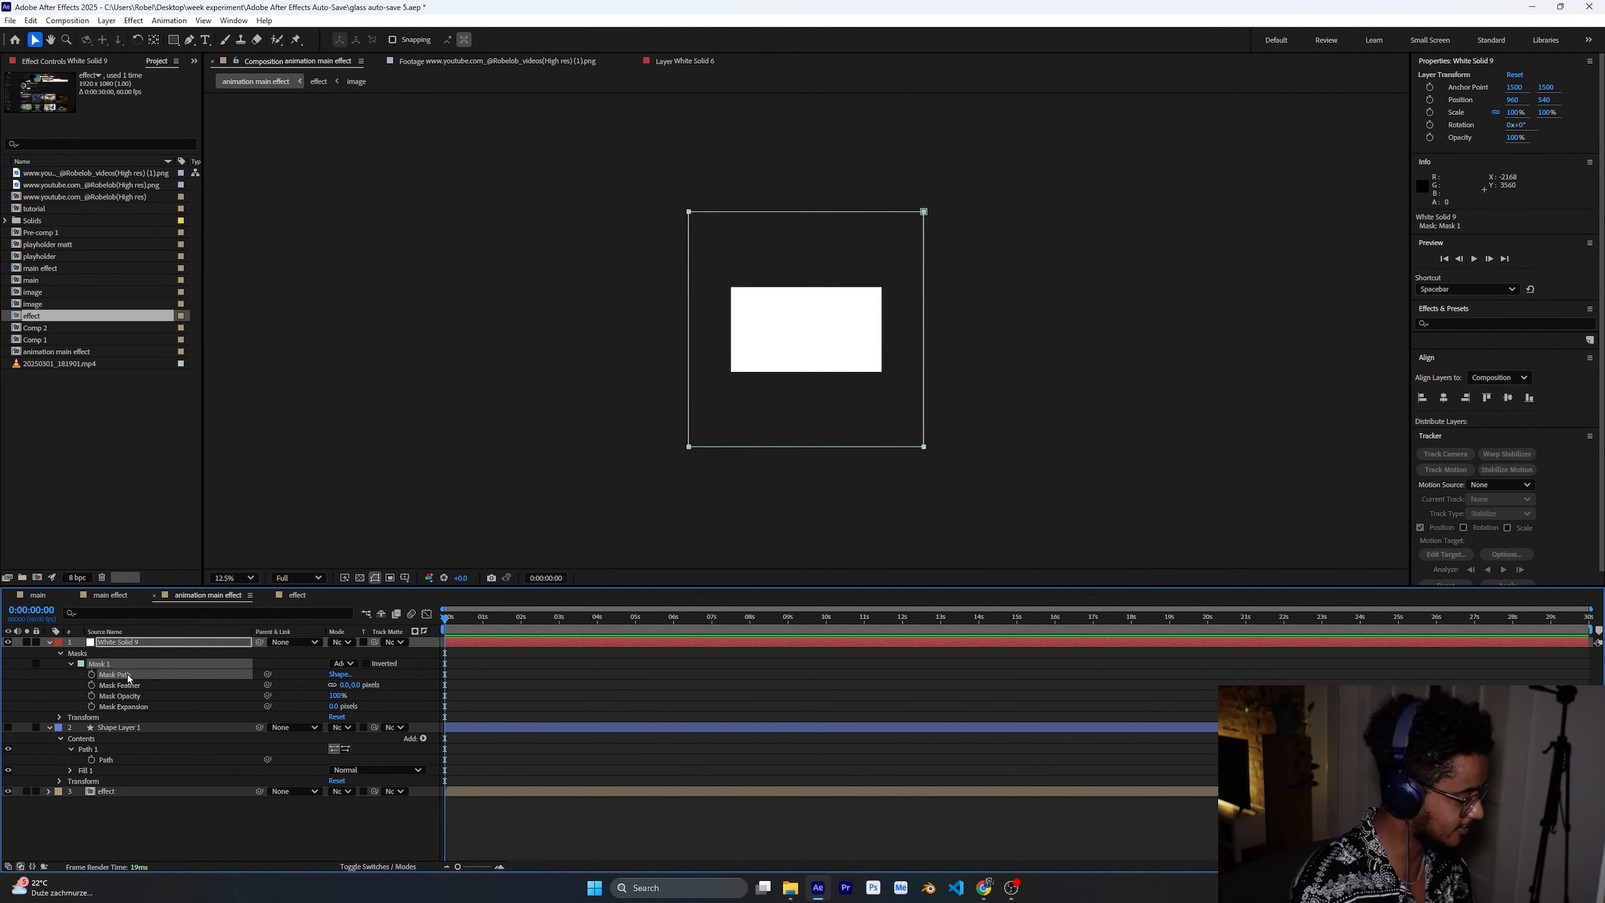
{"action": "left_click", "coordinate": [113, 762]}
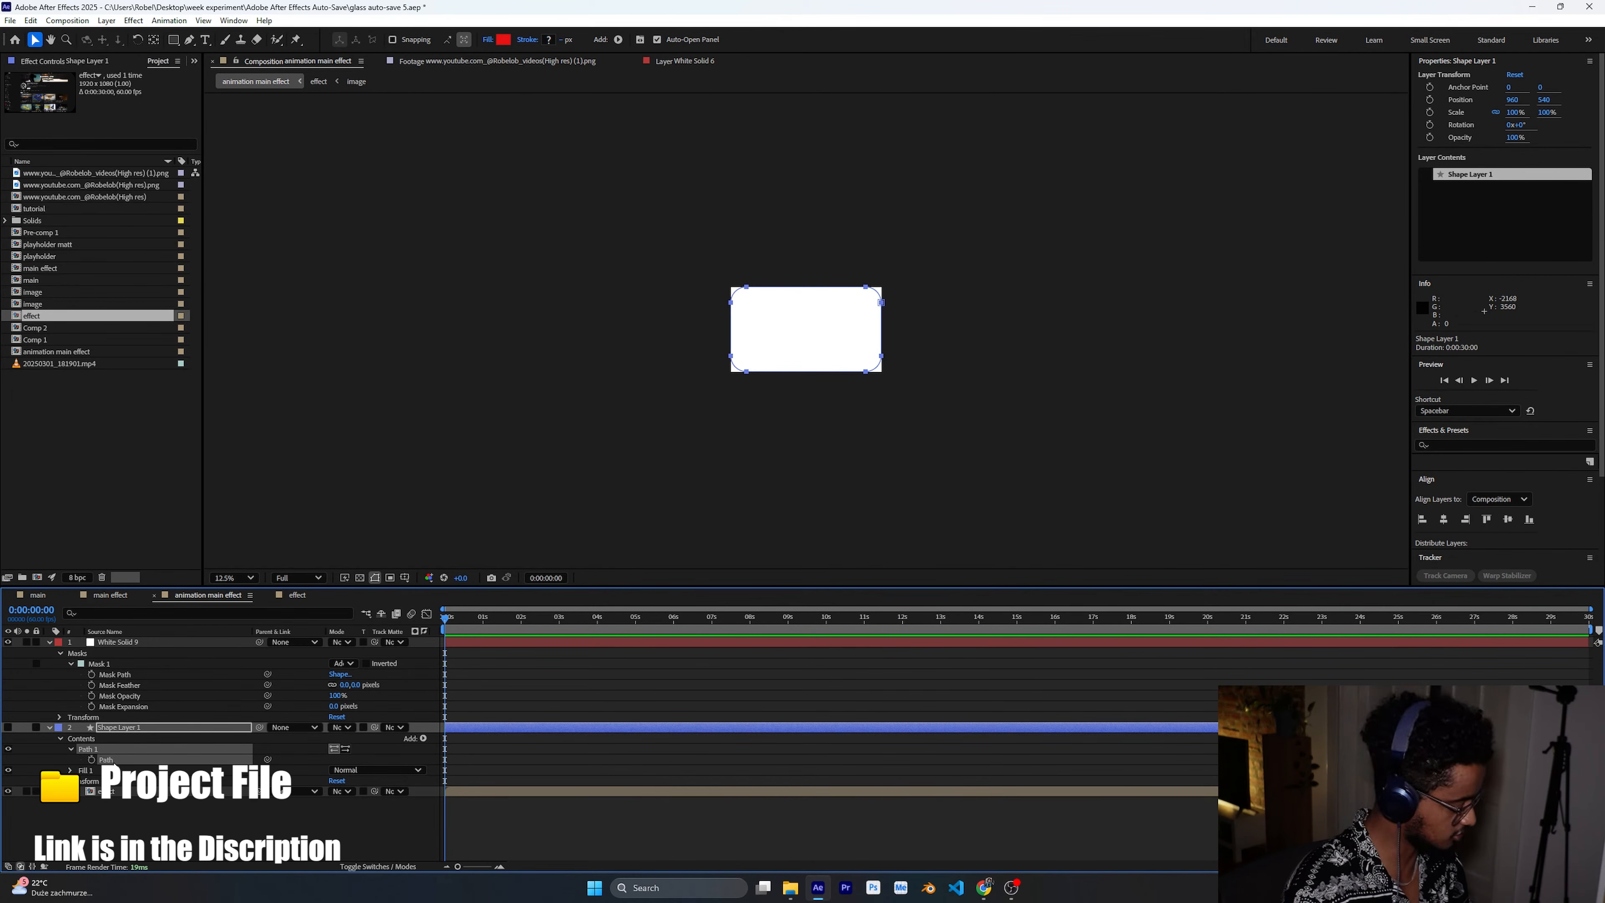
{"action": "left_click", "coordinate": [127, 675]}
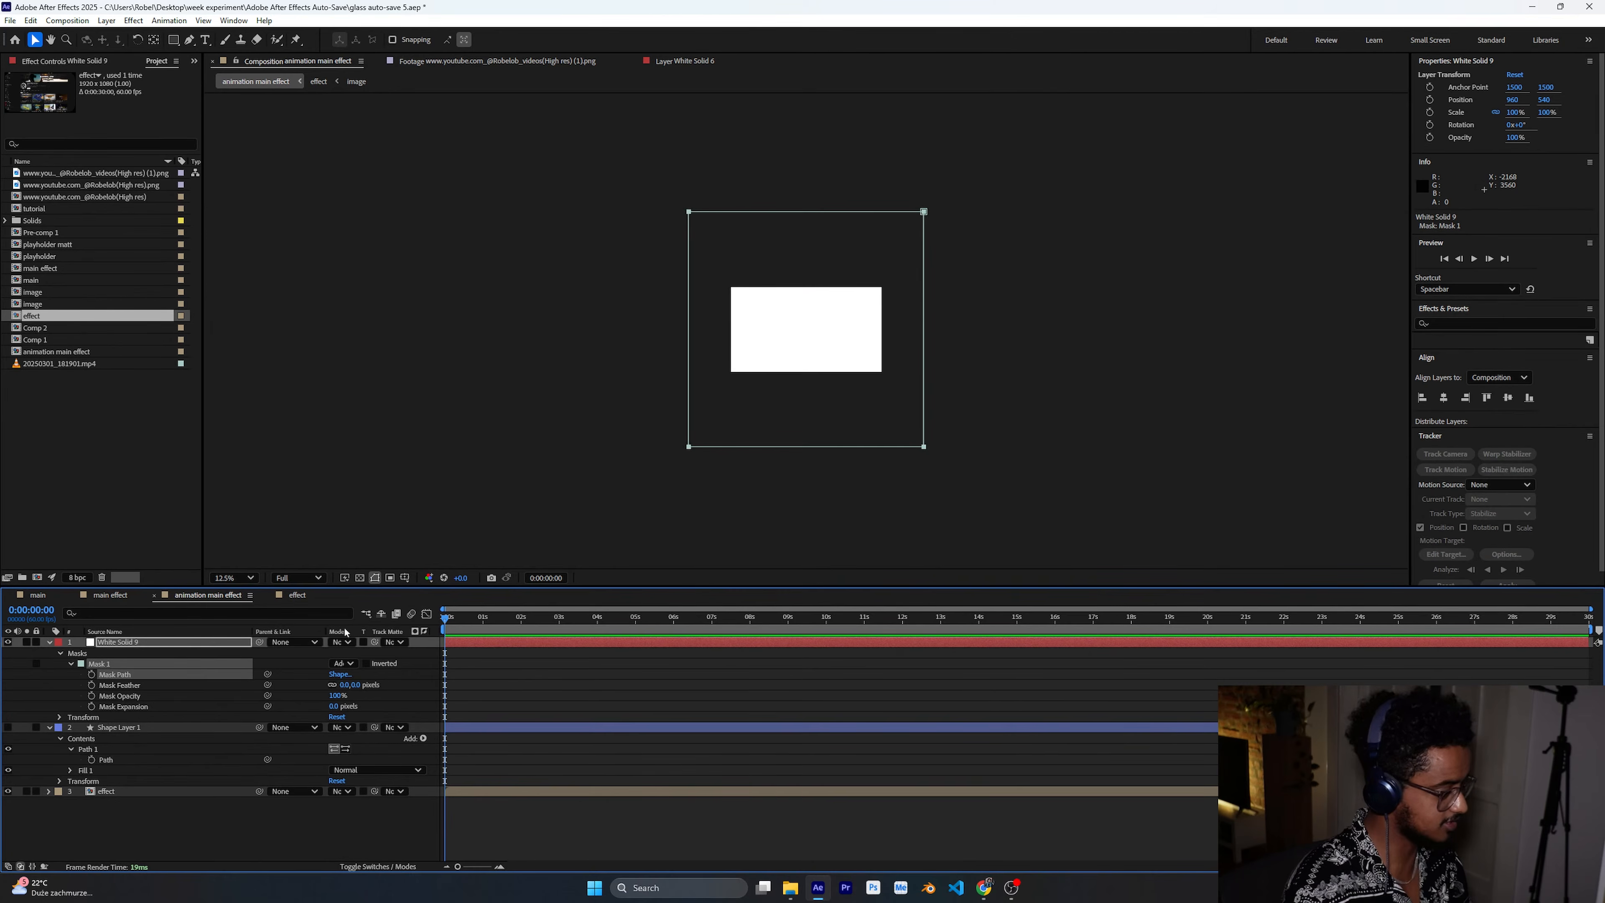
{"action": "key", "text": "ctrl+v"}
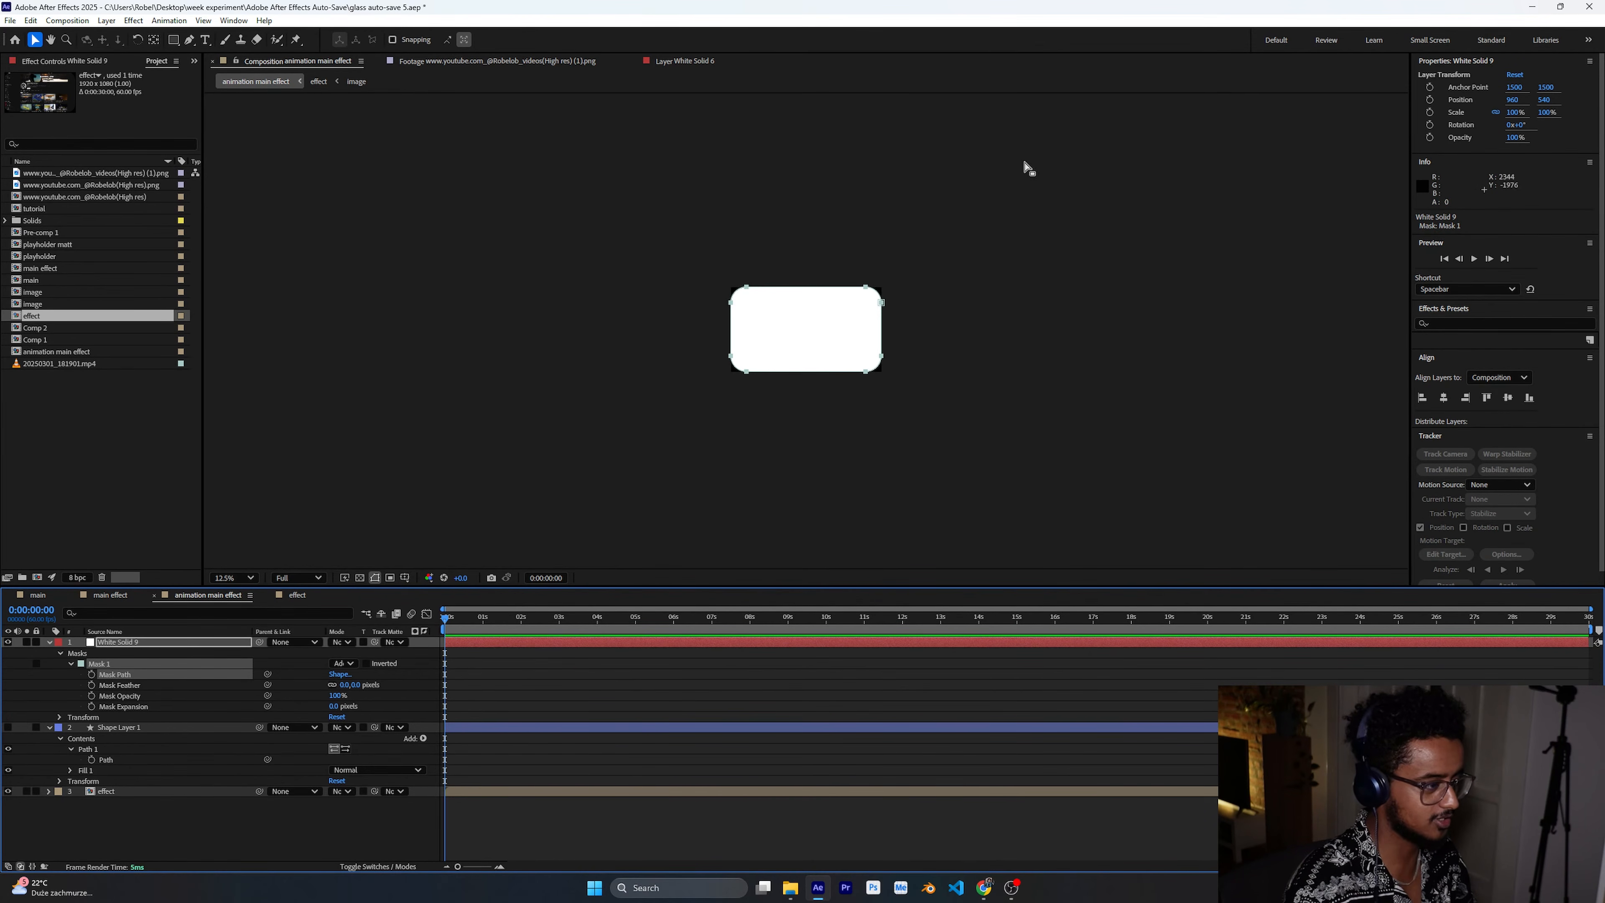
{"action": "left_click", "coordinate": [233, 578]}
{"action": "left_click", "coordinate": [243, 597]}
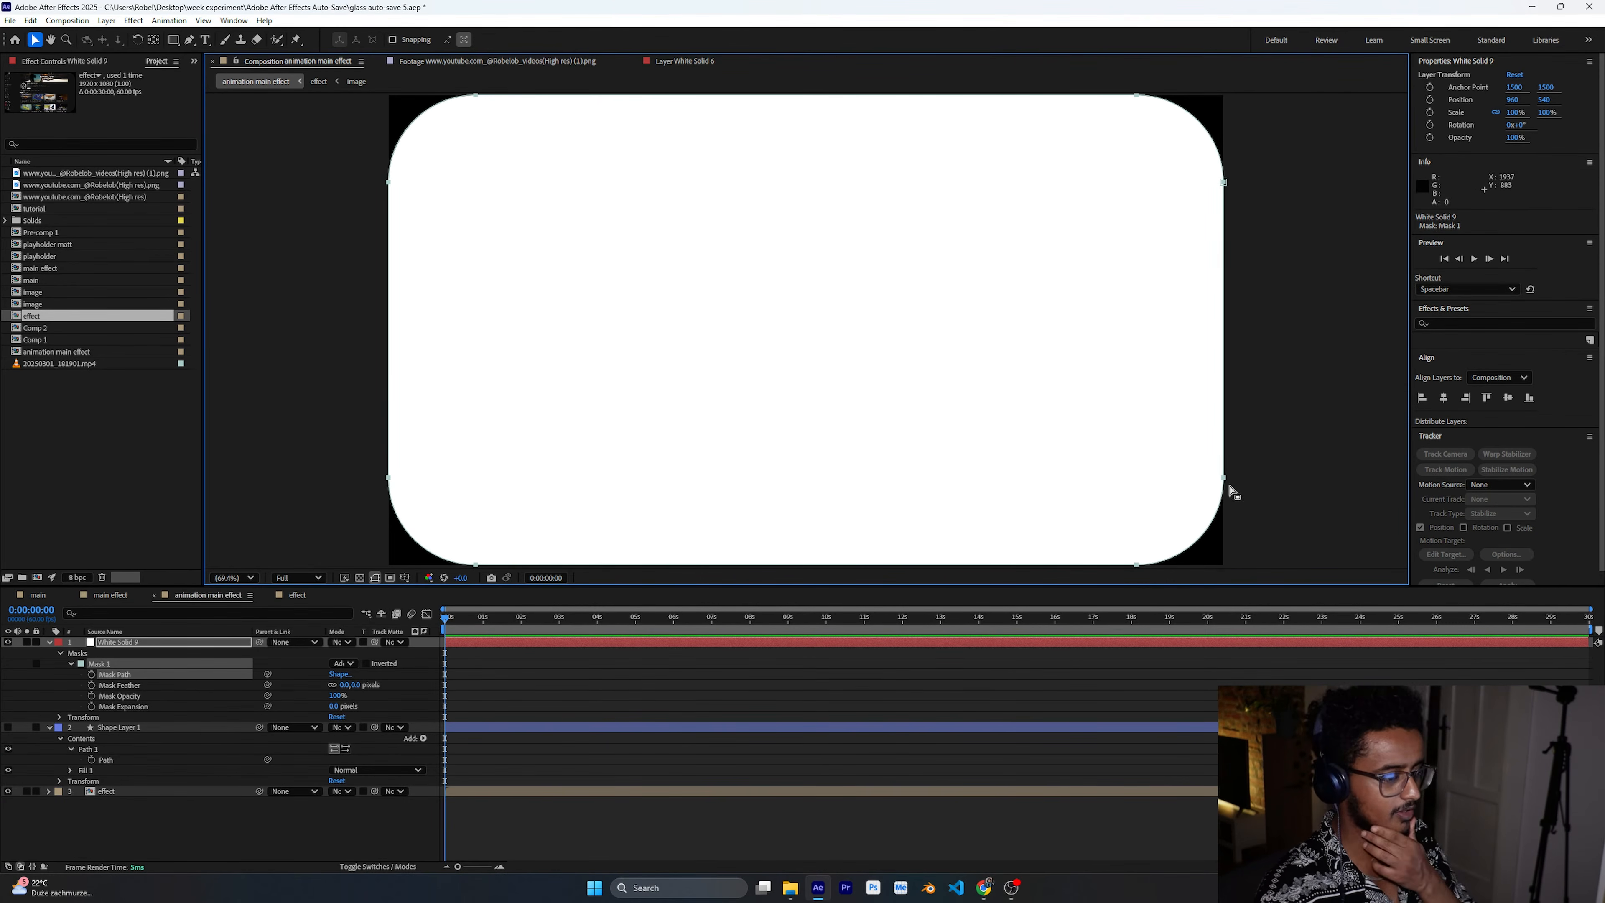
Apply the Saber effect to the white solid.
{"action": "left_click", "coordinate": [78, 703]}
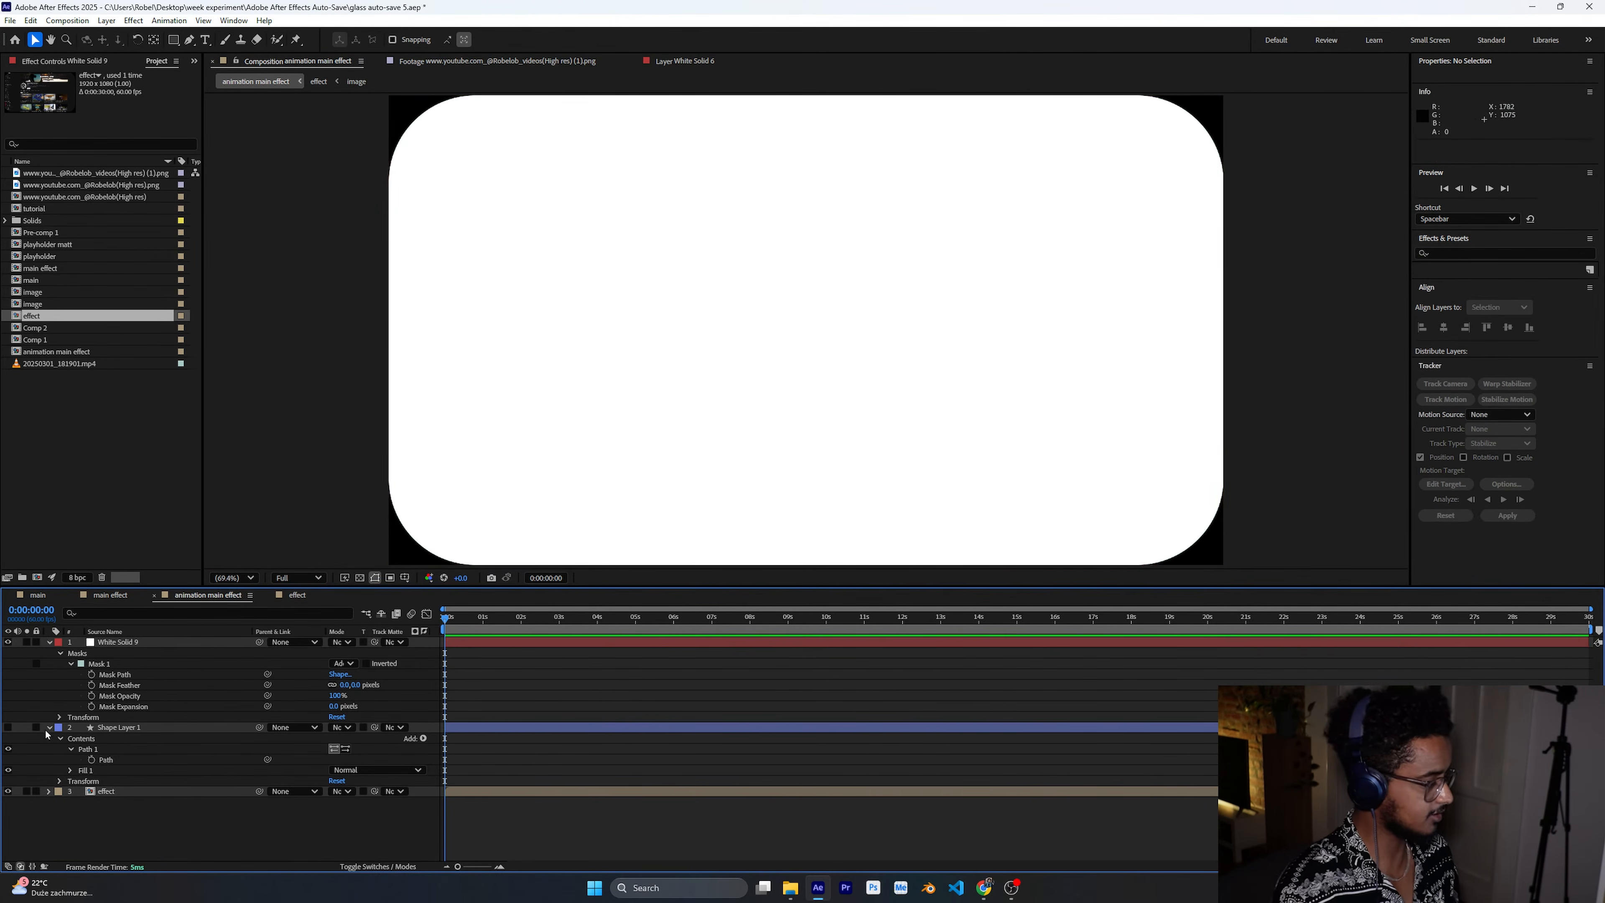
{"action": "left_click", "coordinate": [120, 643]}
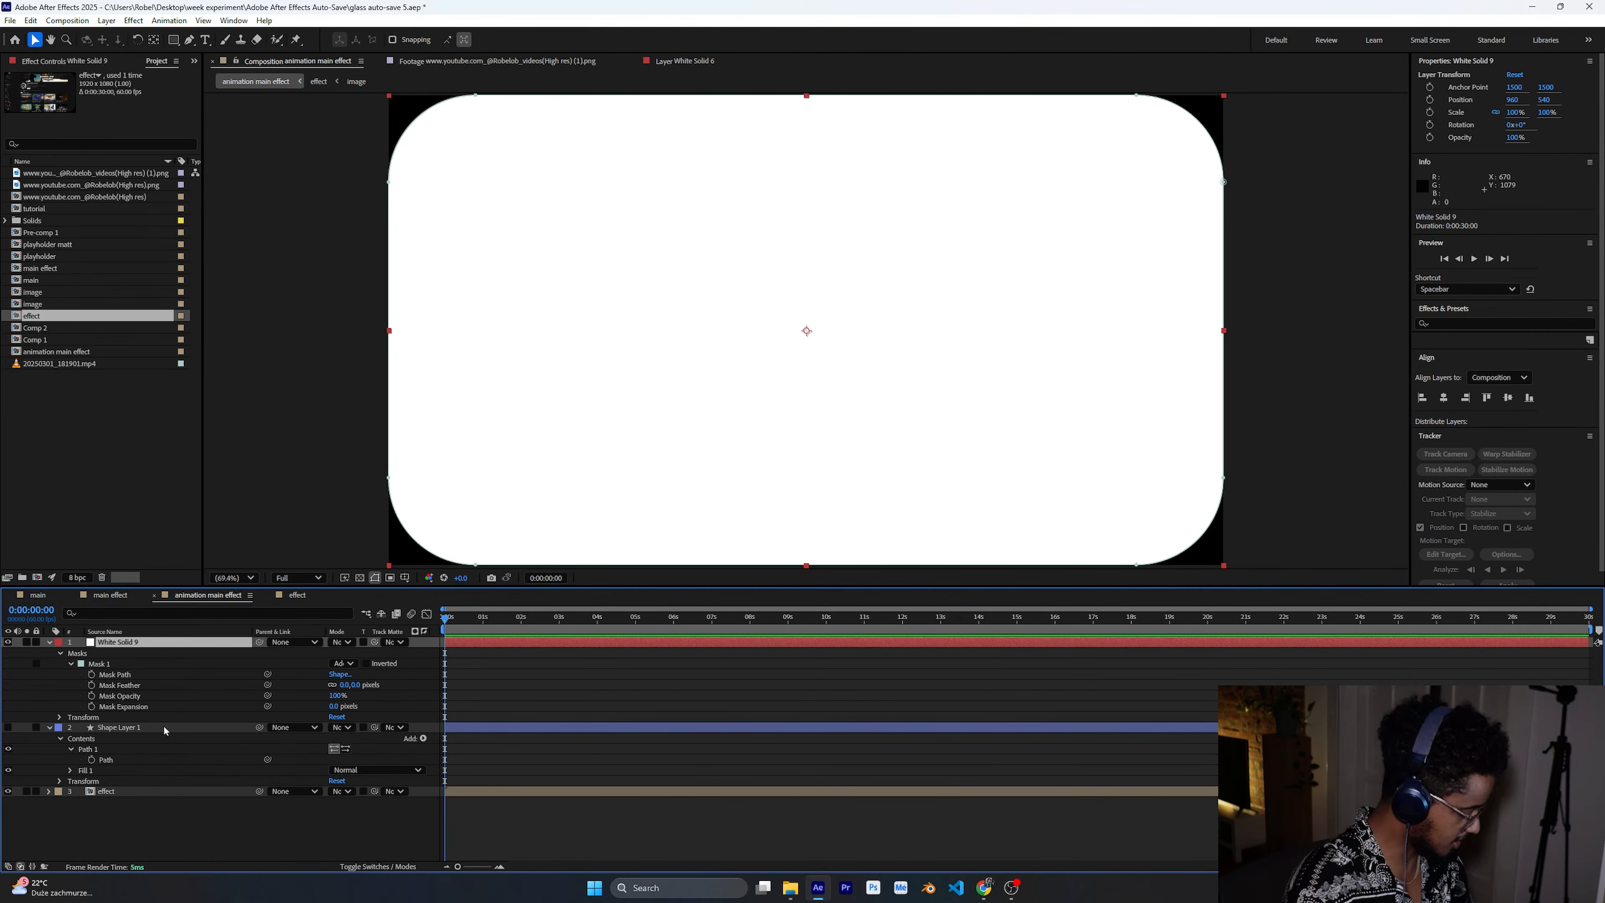
{"action": "key", "text": "ctrl+space"}
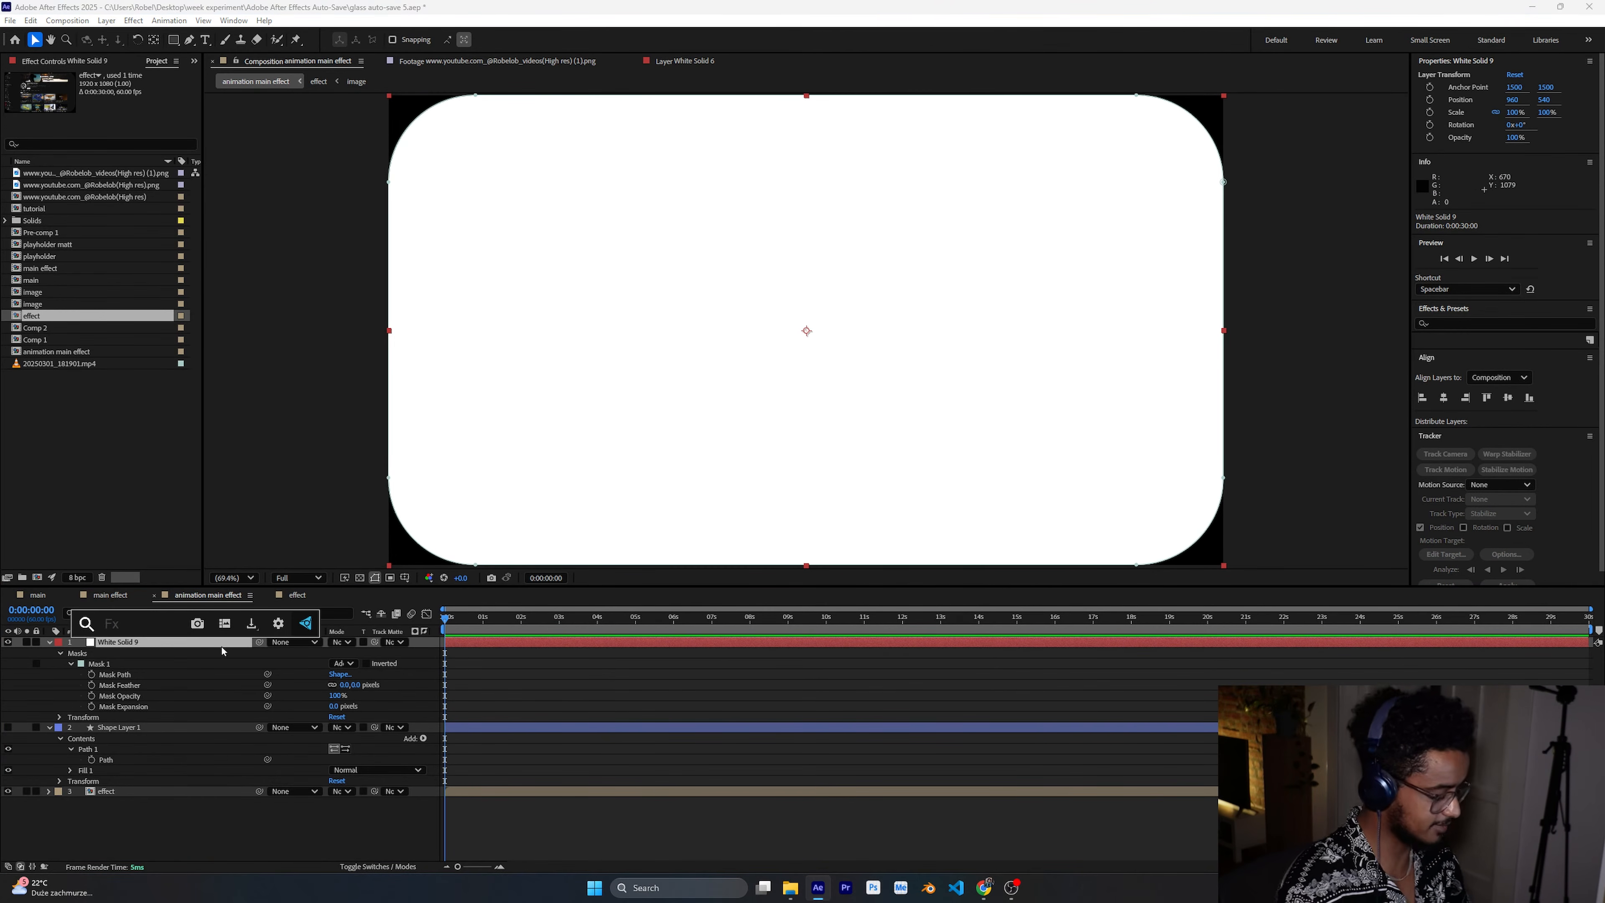
{"action": "type", "text": "saber"}
{"action": "key", "text": "Return"}
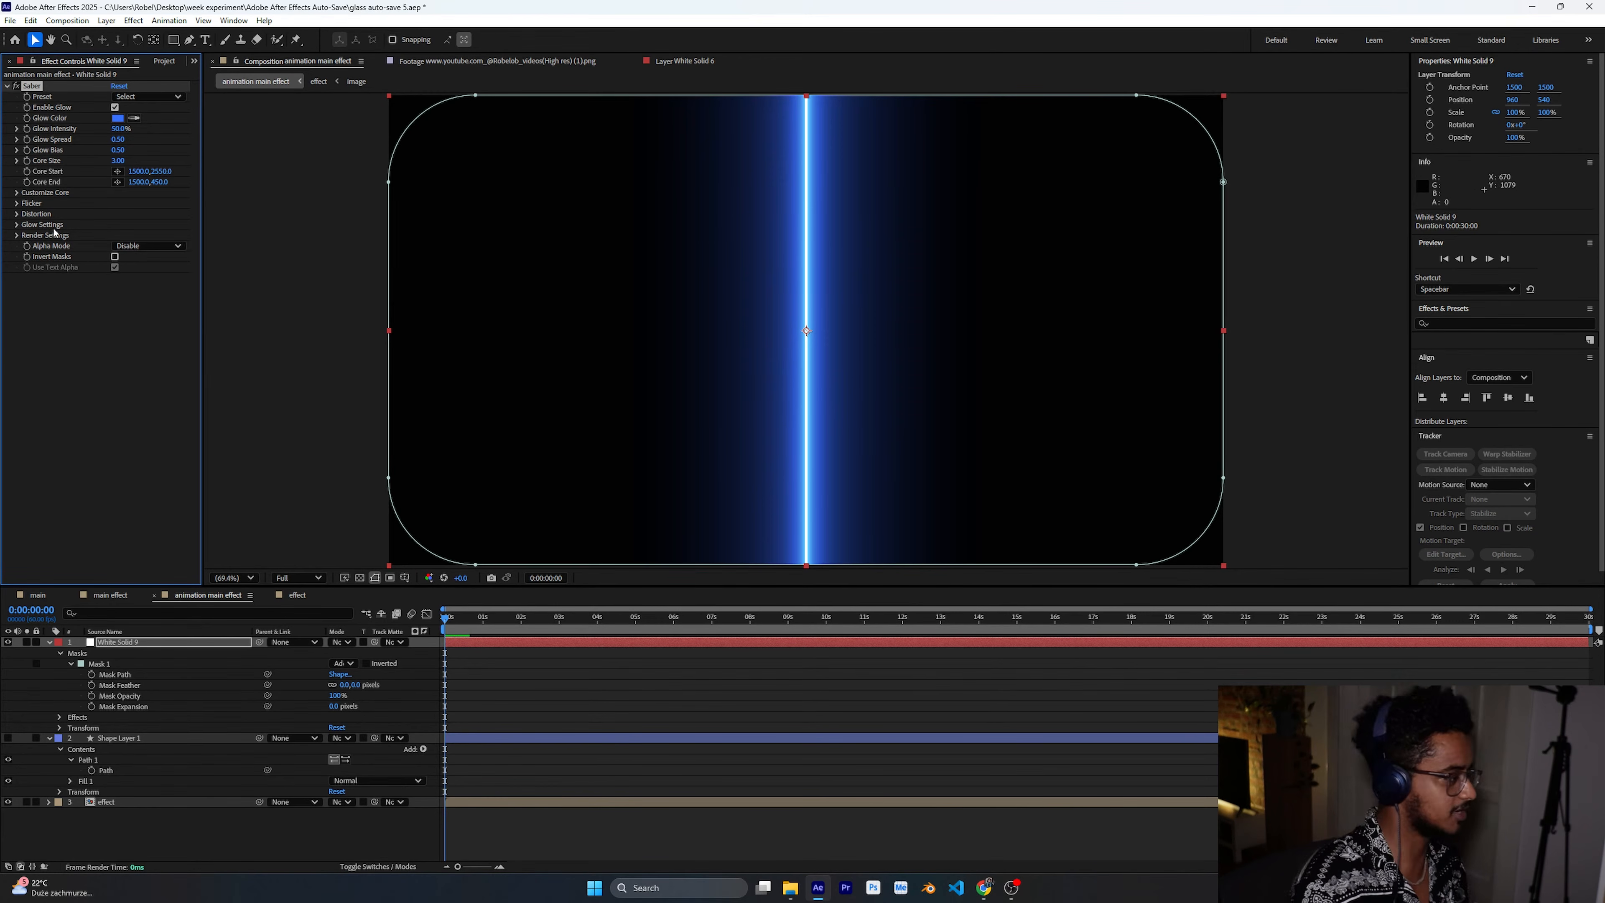
Set the composite setting in Saber's render settings to Transparent.
{"action": "left_click", "coordinate": [17, 236]}
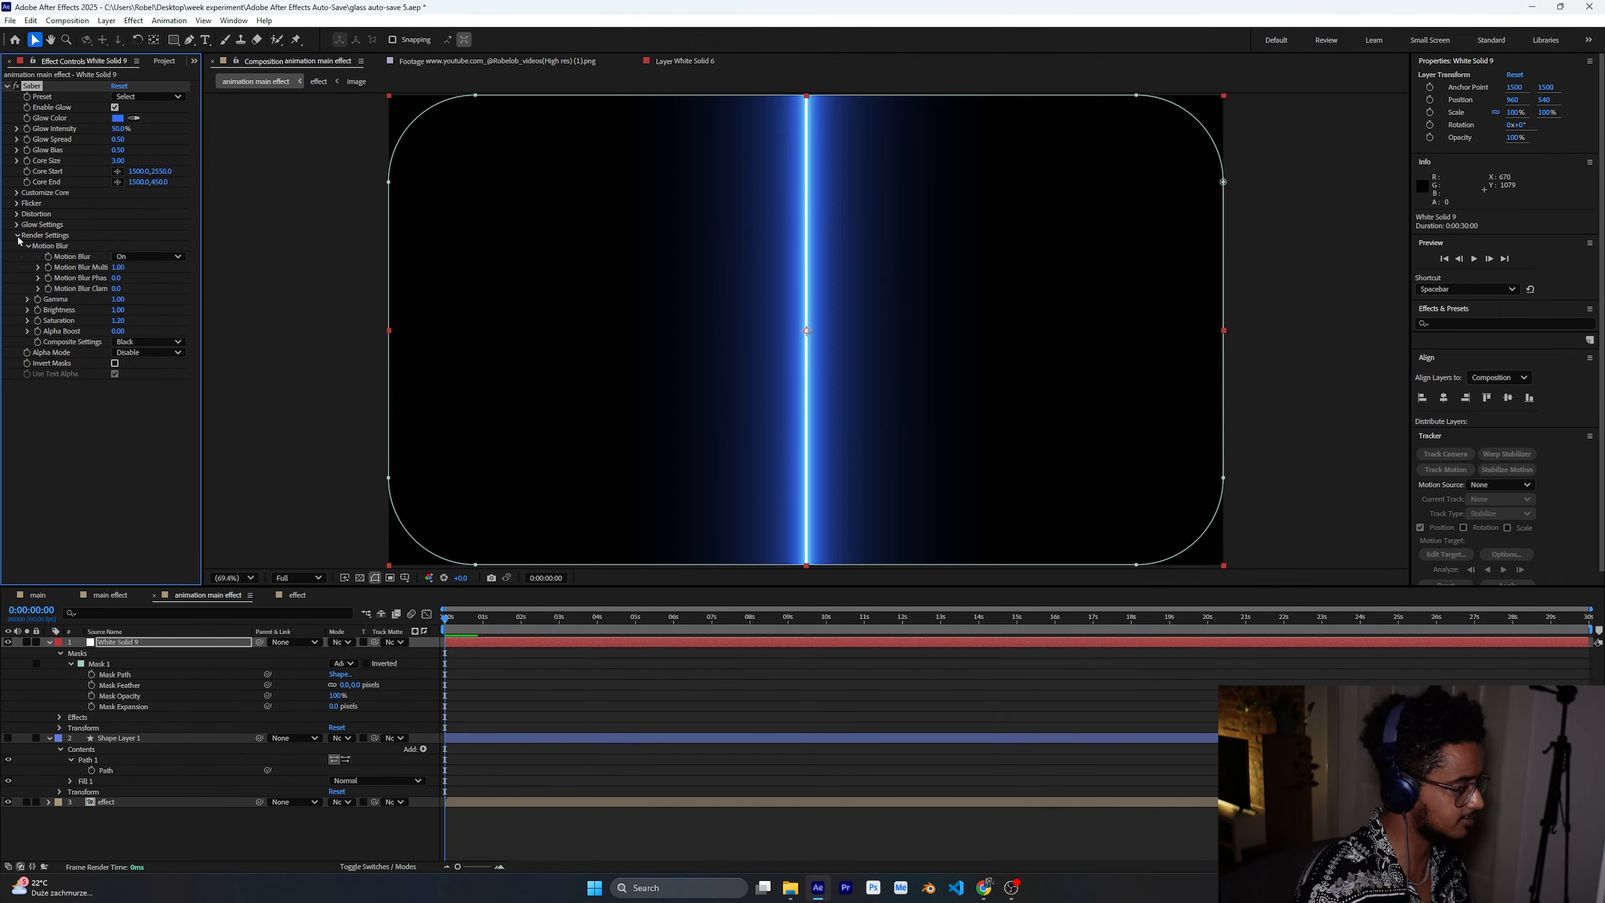
{"action": "left_click", "coordinate": [17, 235]}
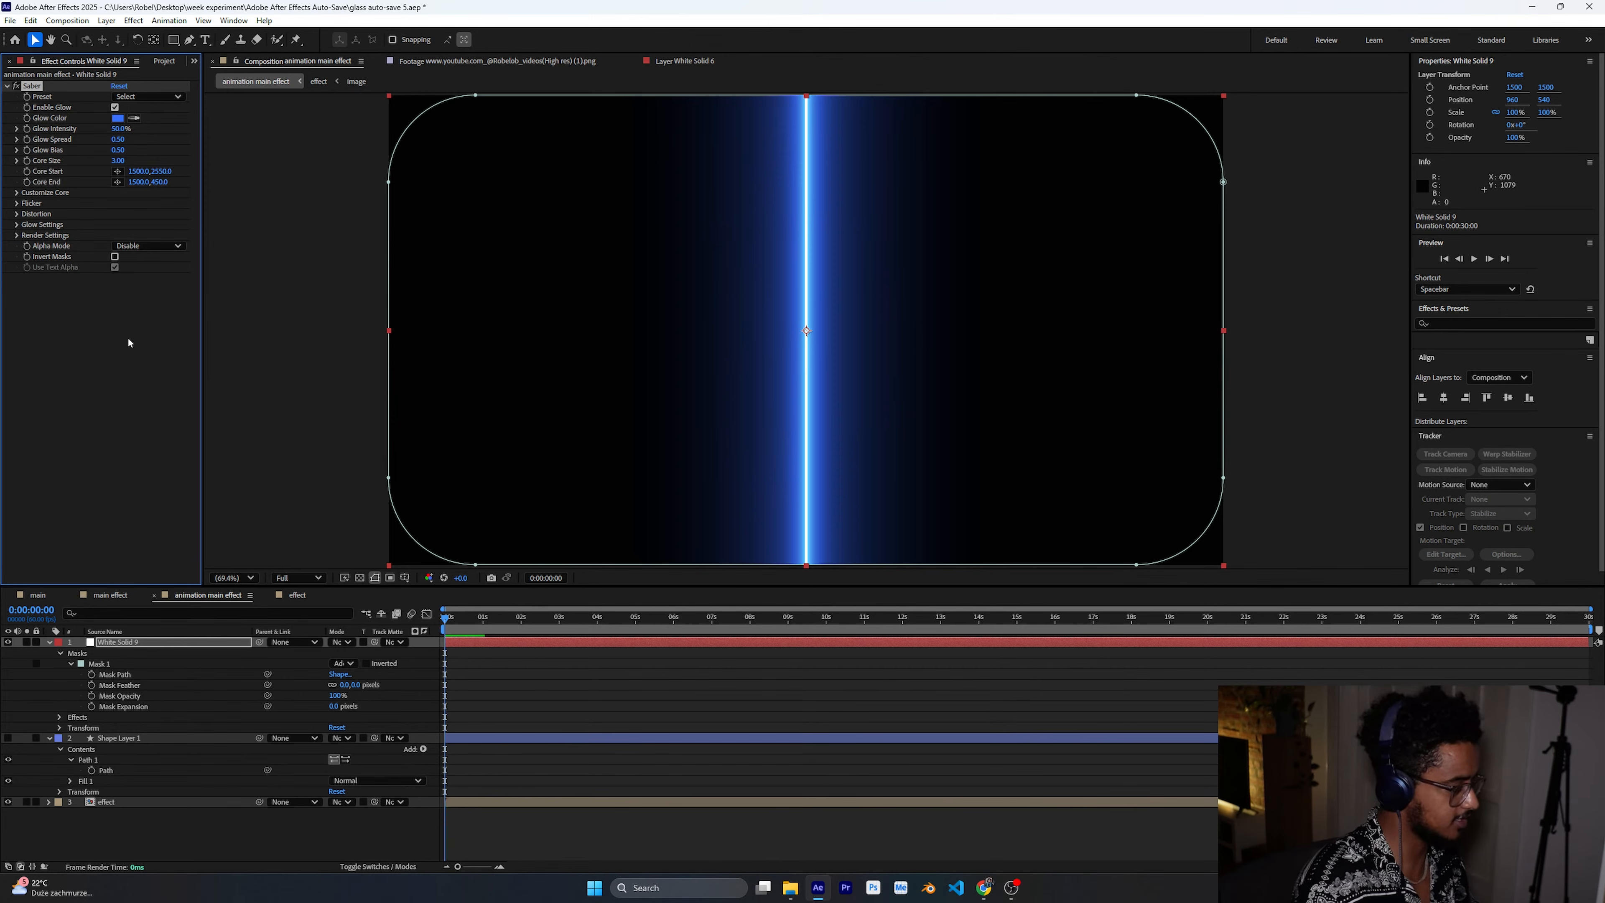
{"action": "left_click", "coordinate": [17, 236]}
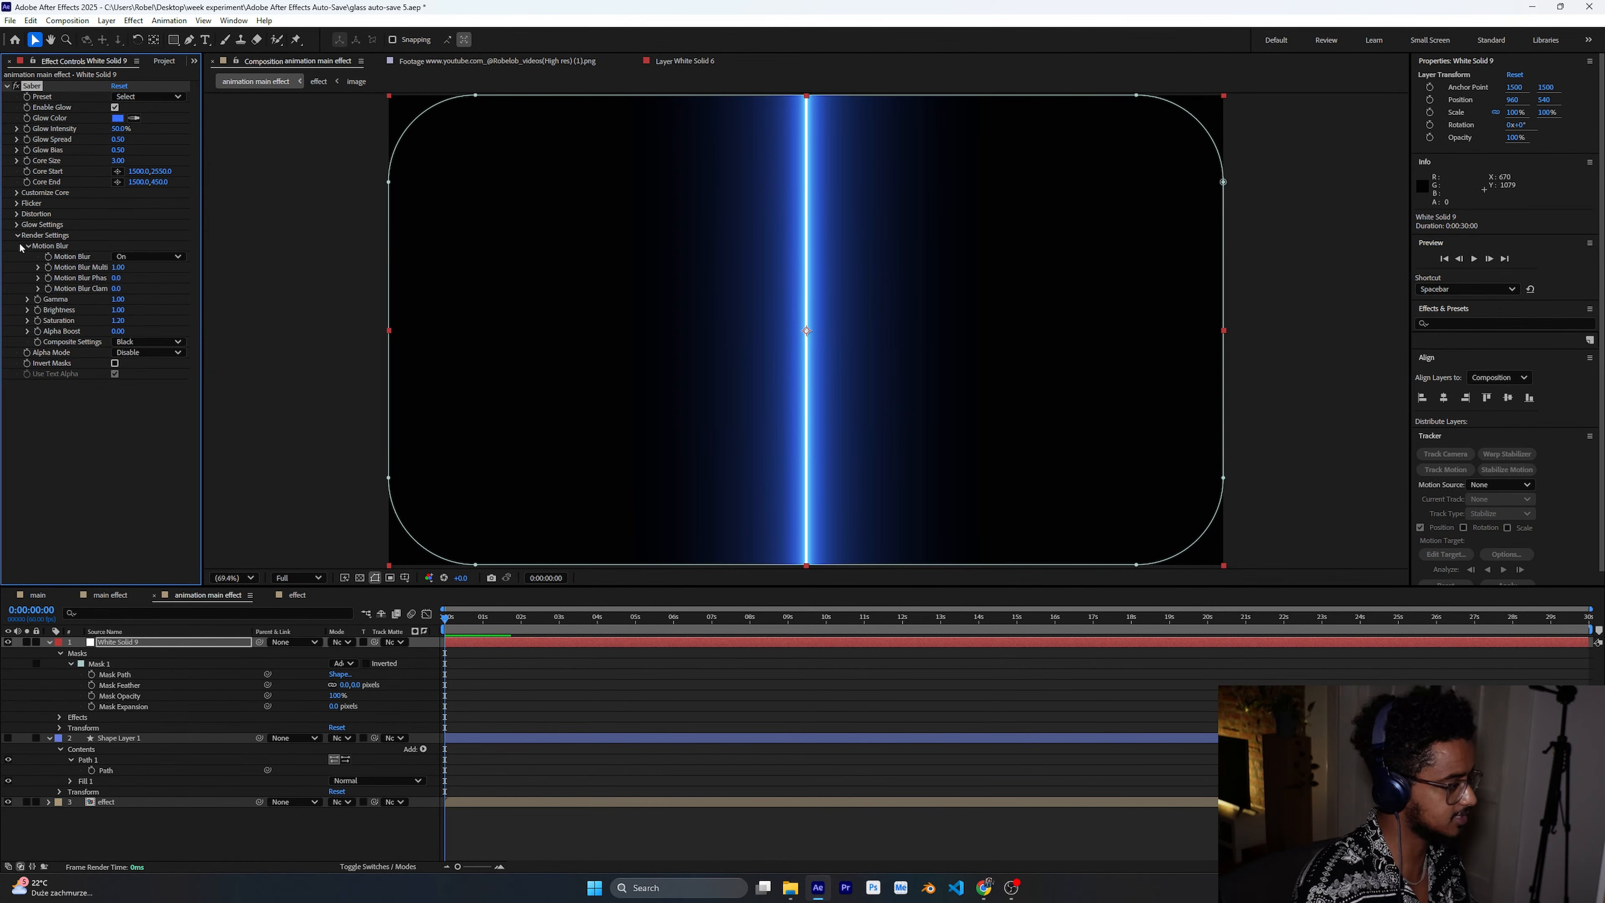
{"action": "left_click", "coordinate": [138, 344]}
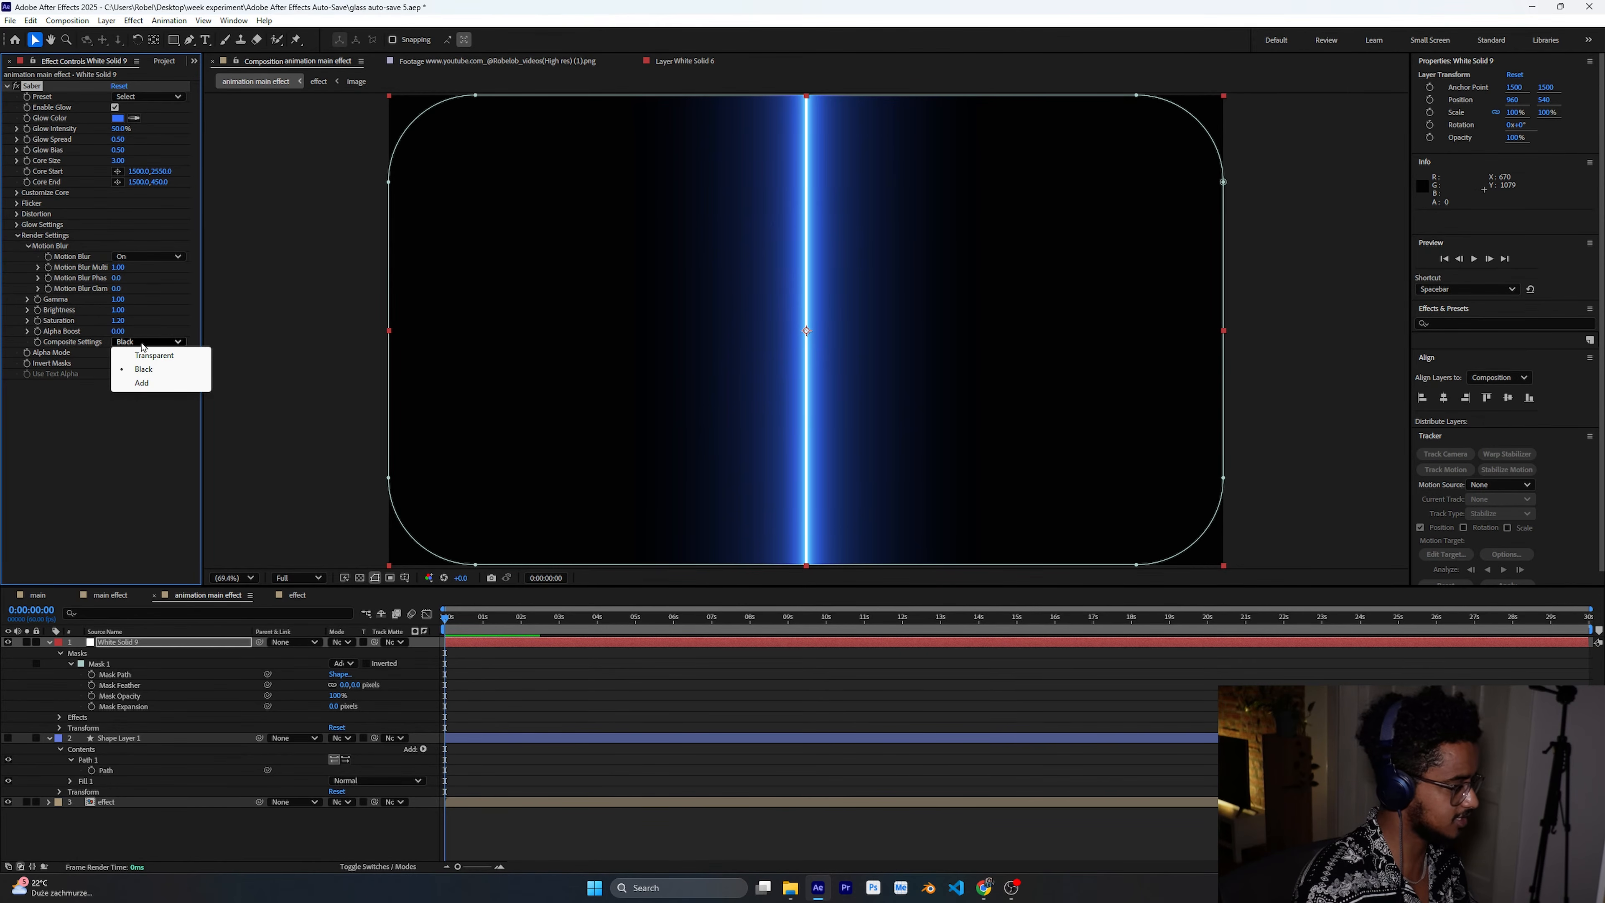
{"action": "left_click", "coordinate": [147, 355]}
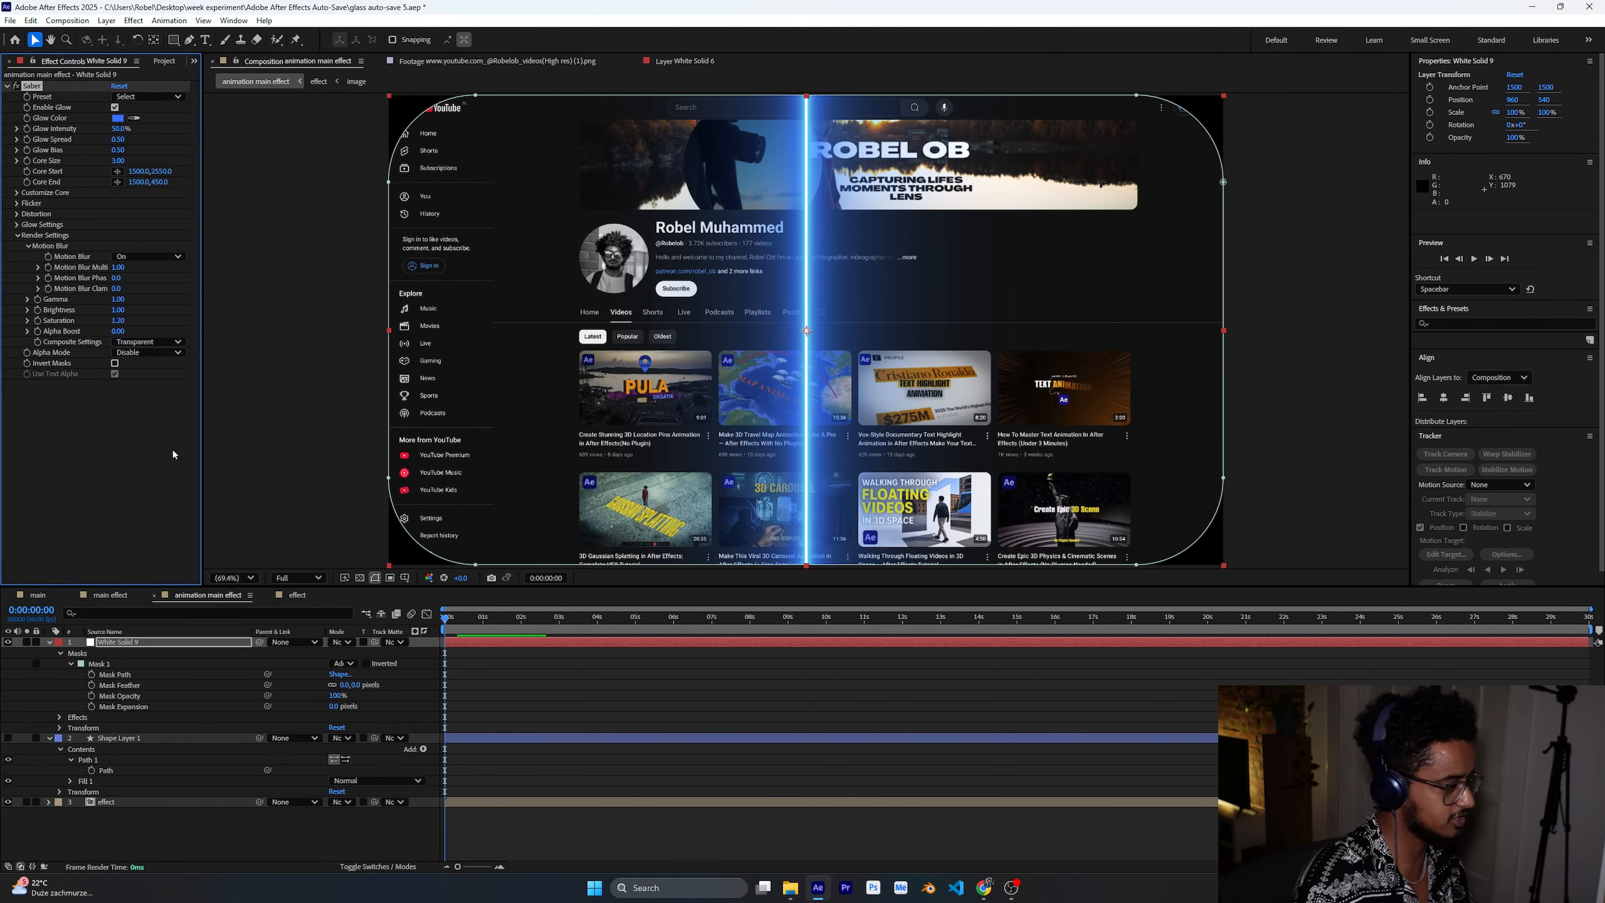
Set Saber's core type to Layer Masks and its core size to 5.
{"action": "left_click", "coordinate": [17, 192]}
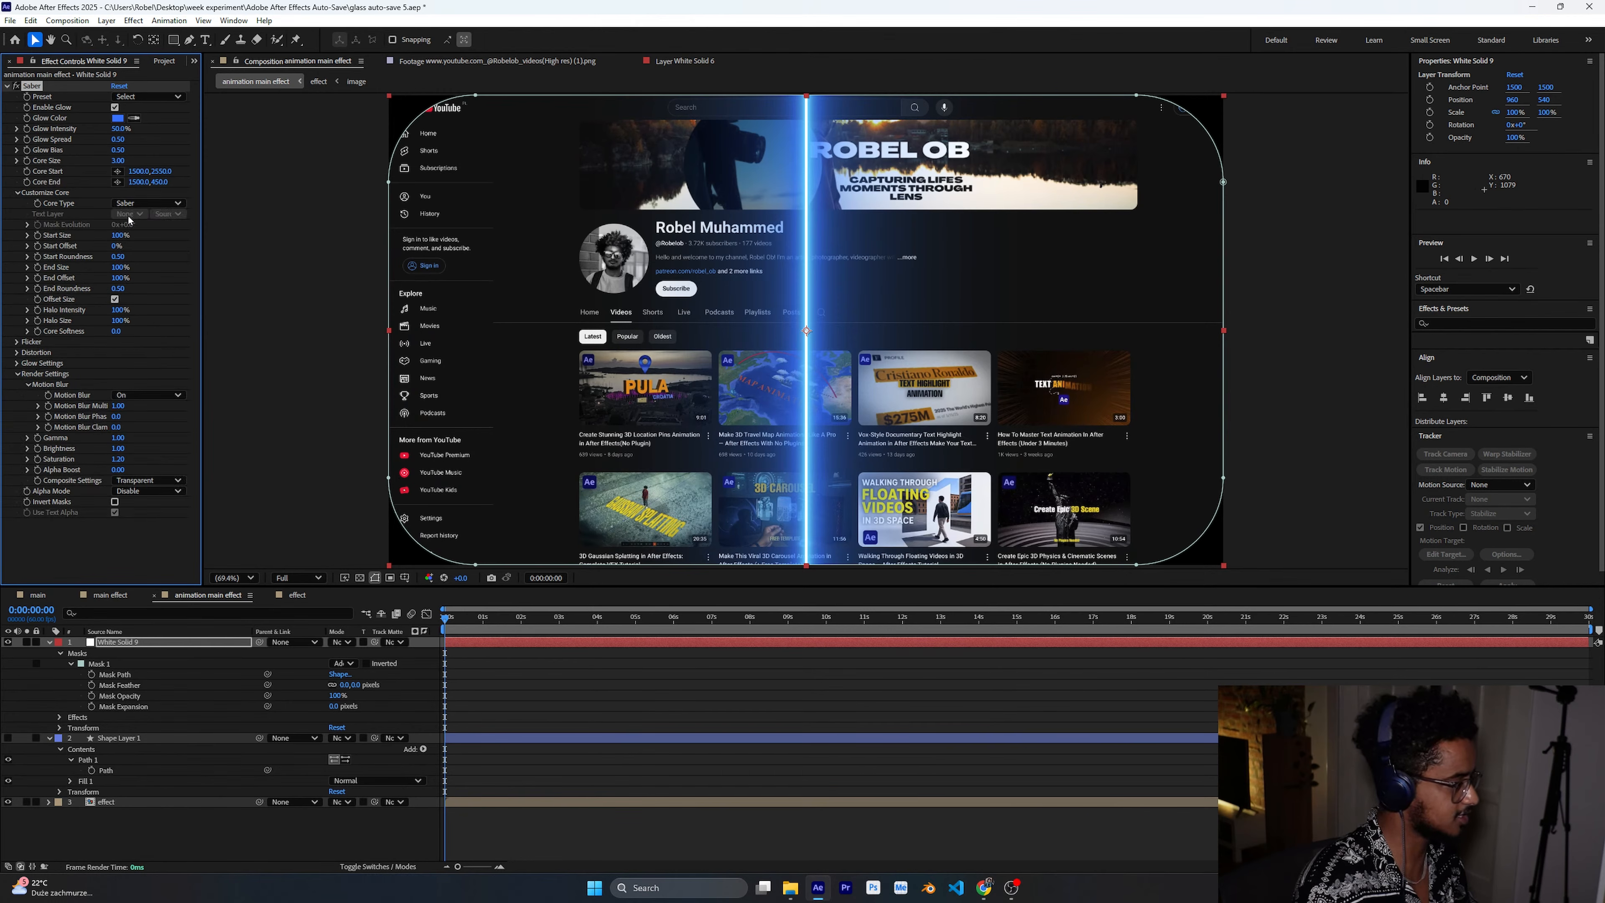
{"action": "left_click", "coordinate": [162, 203]}
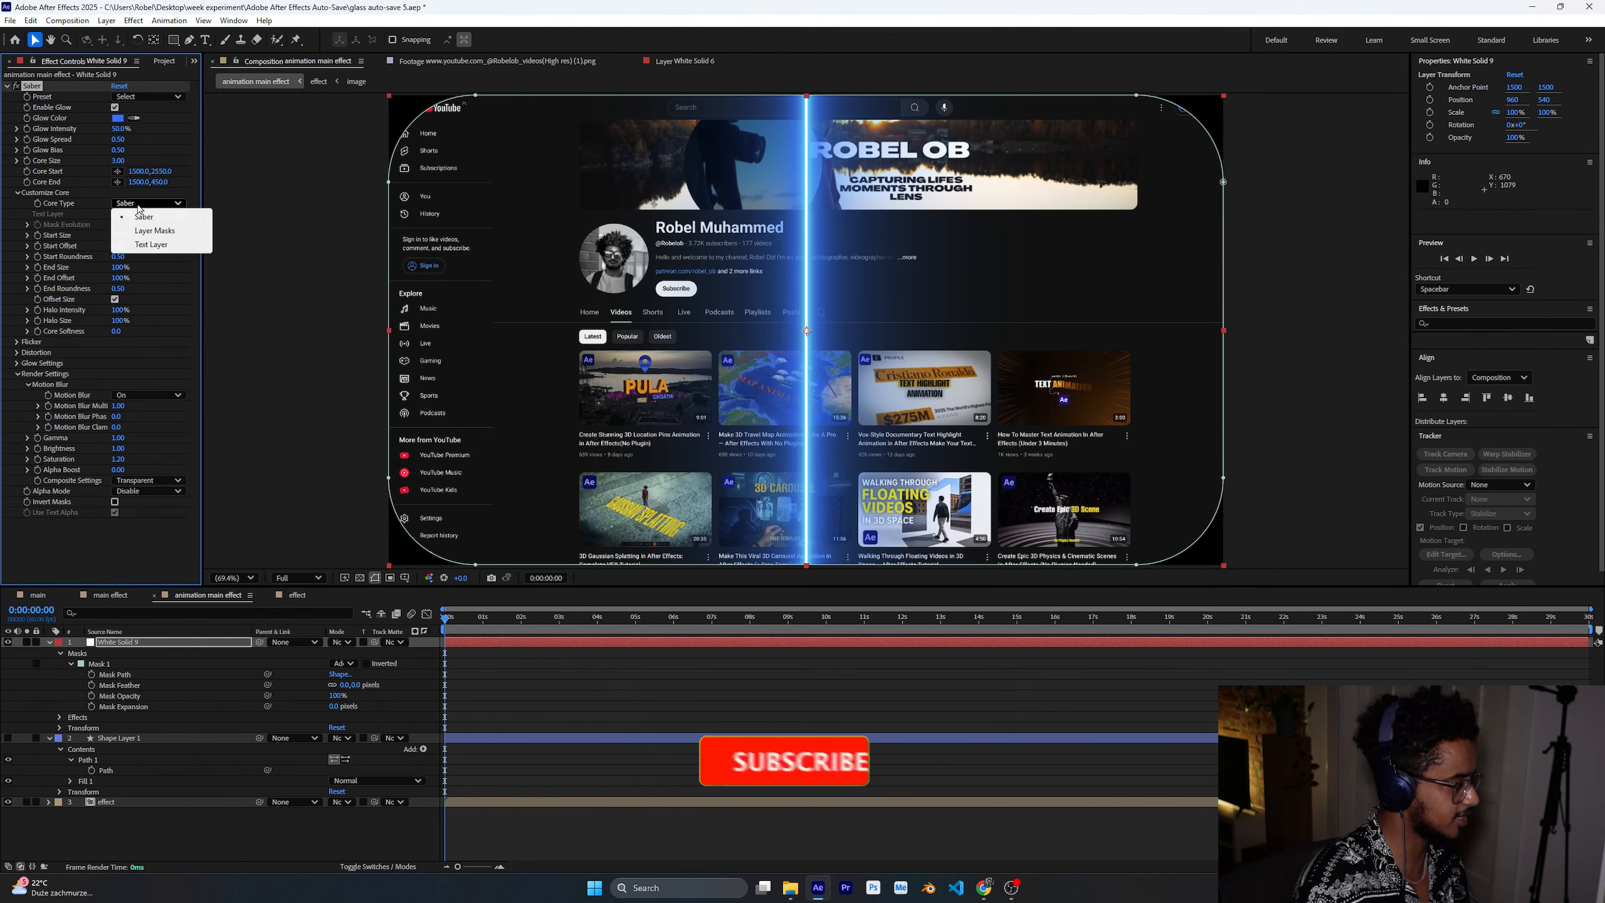
{"action": "left_click", "coordinate": [178, 234]}
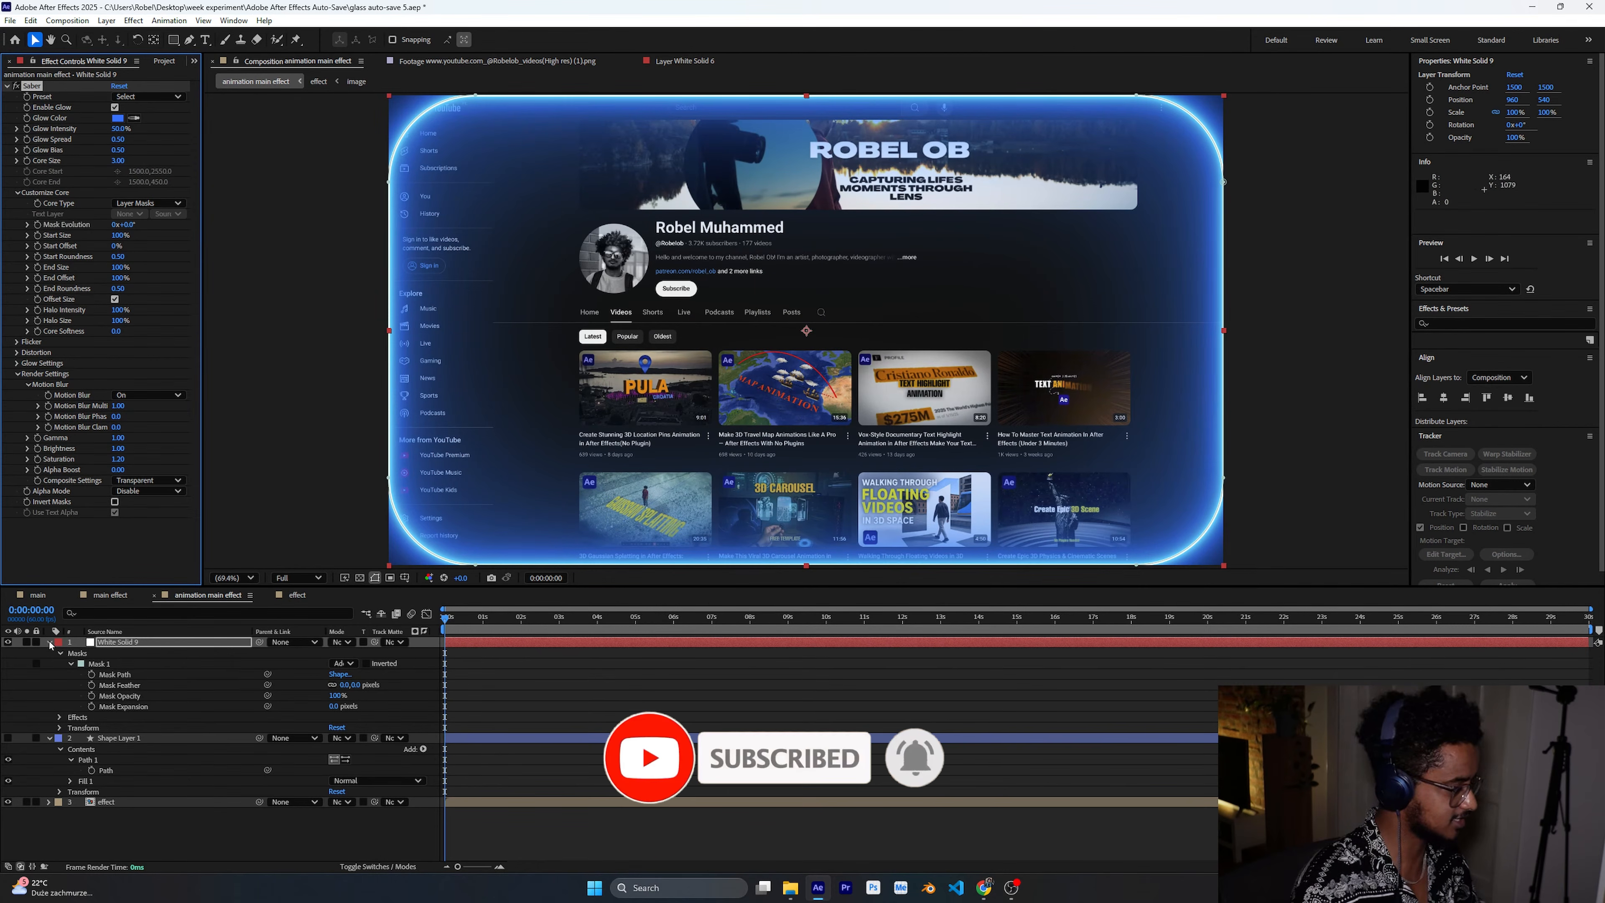
{"action": "left_click", "coordinate": [119, 162]}
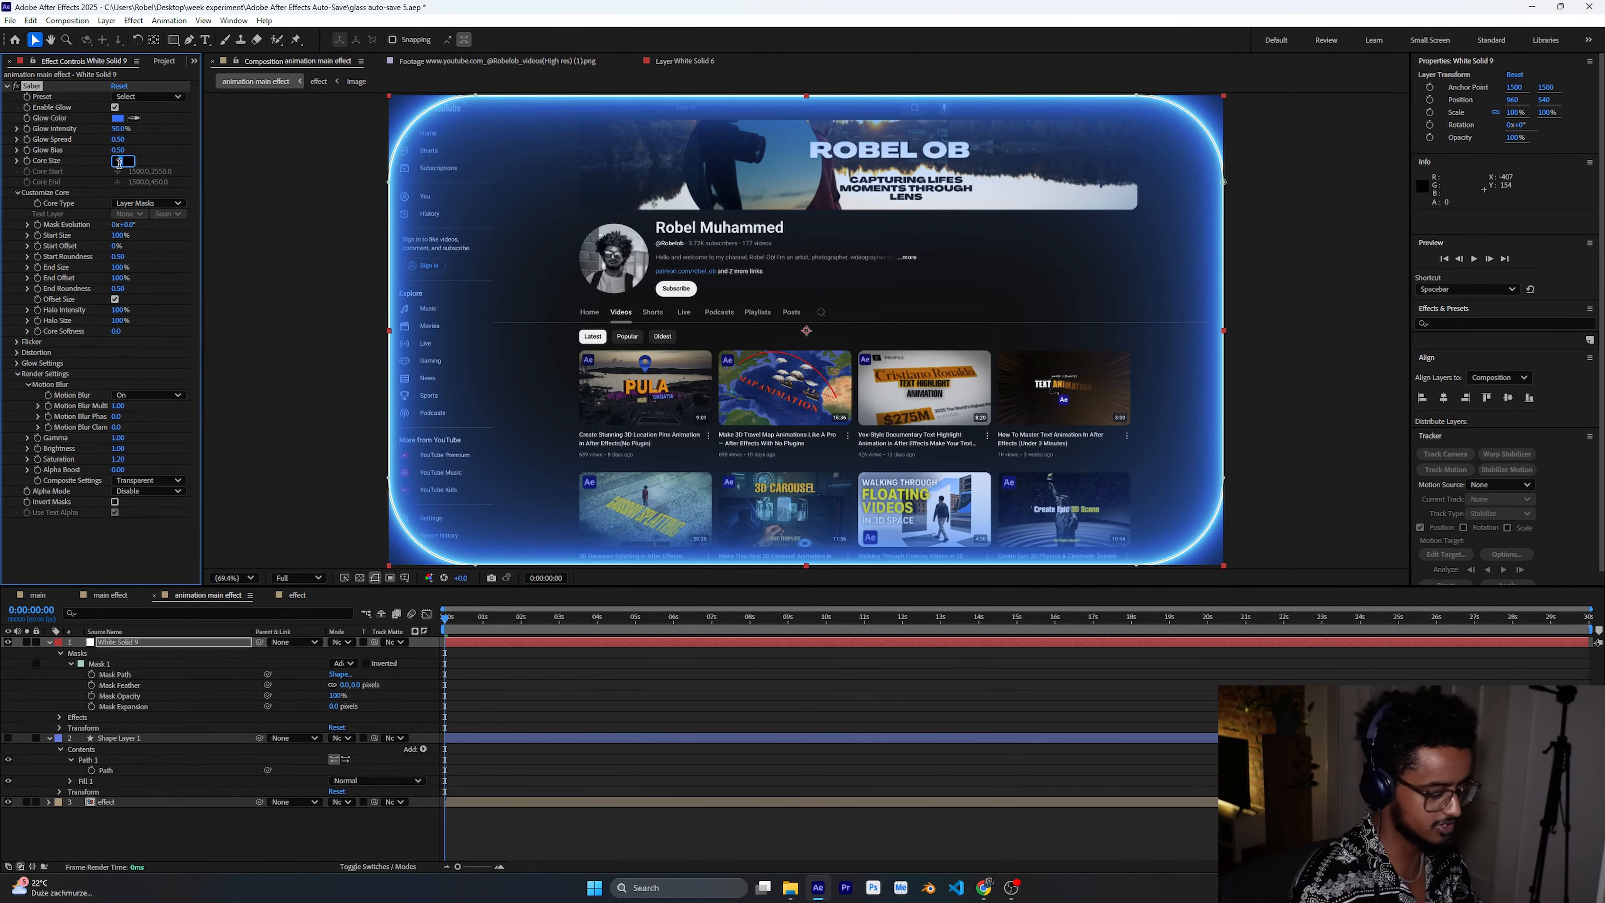
{"action": "type", "text": "5"}
{"action": "key", "text": "Return"}
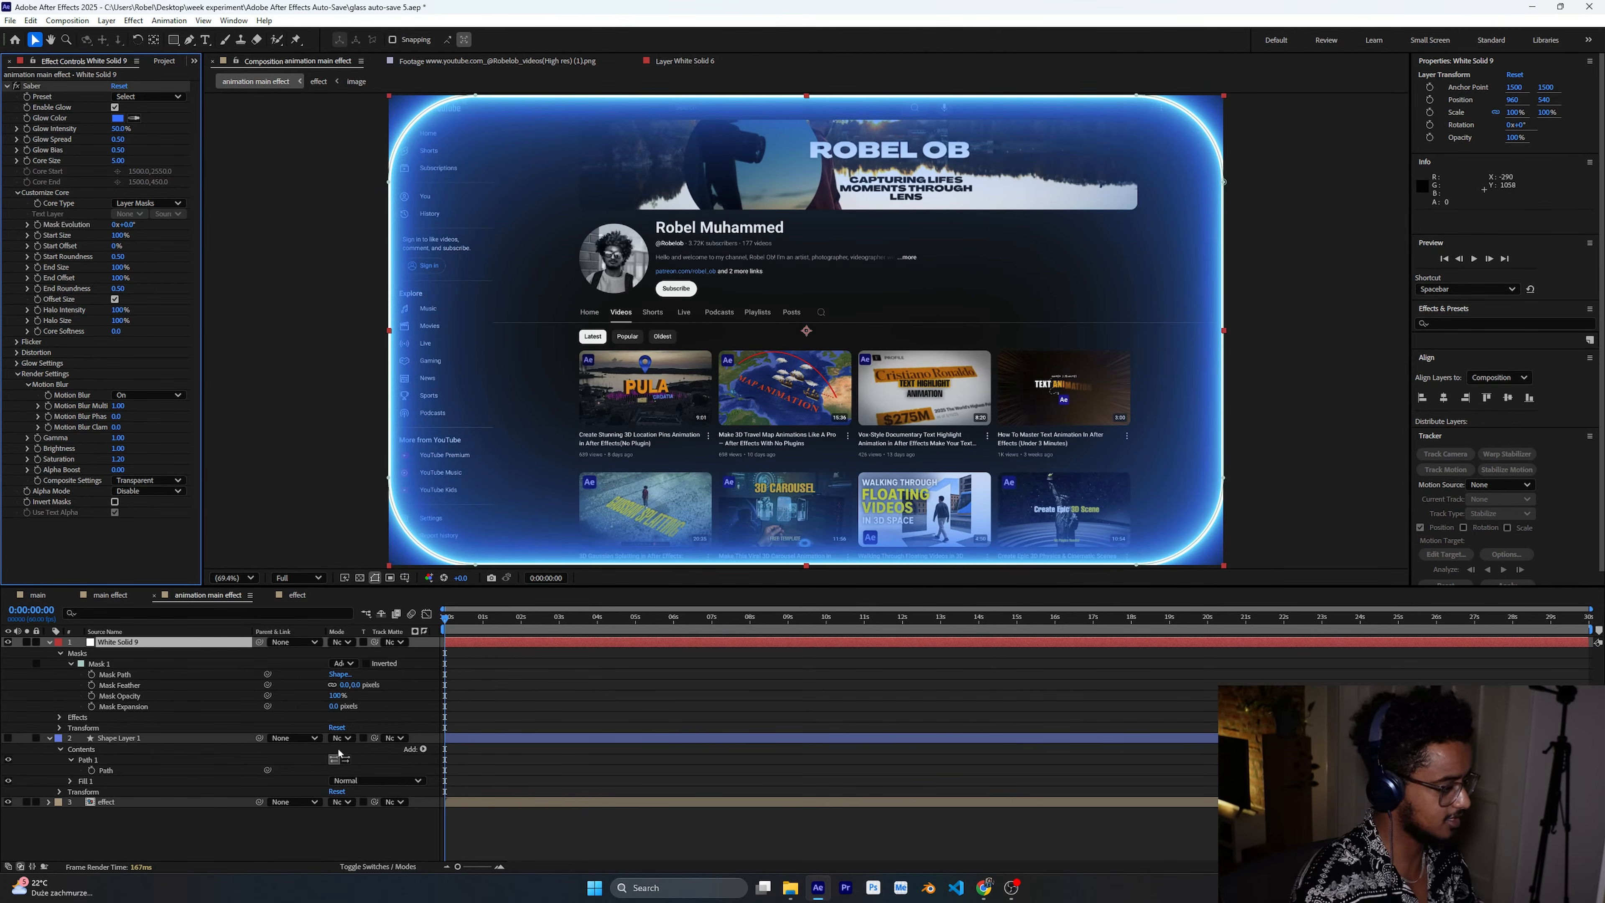
Create a two-node camera in animation main effect with the offered settings.
{"action": "right_click", "coordinate": [158, 819]}
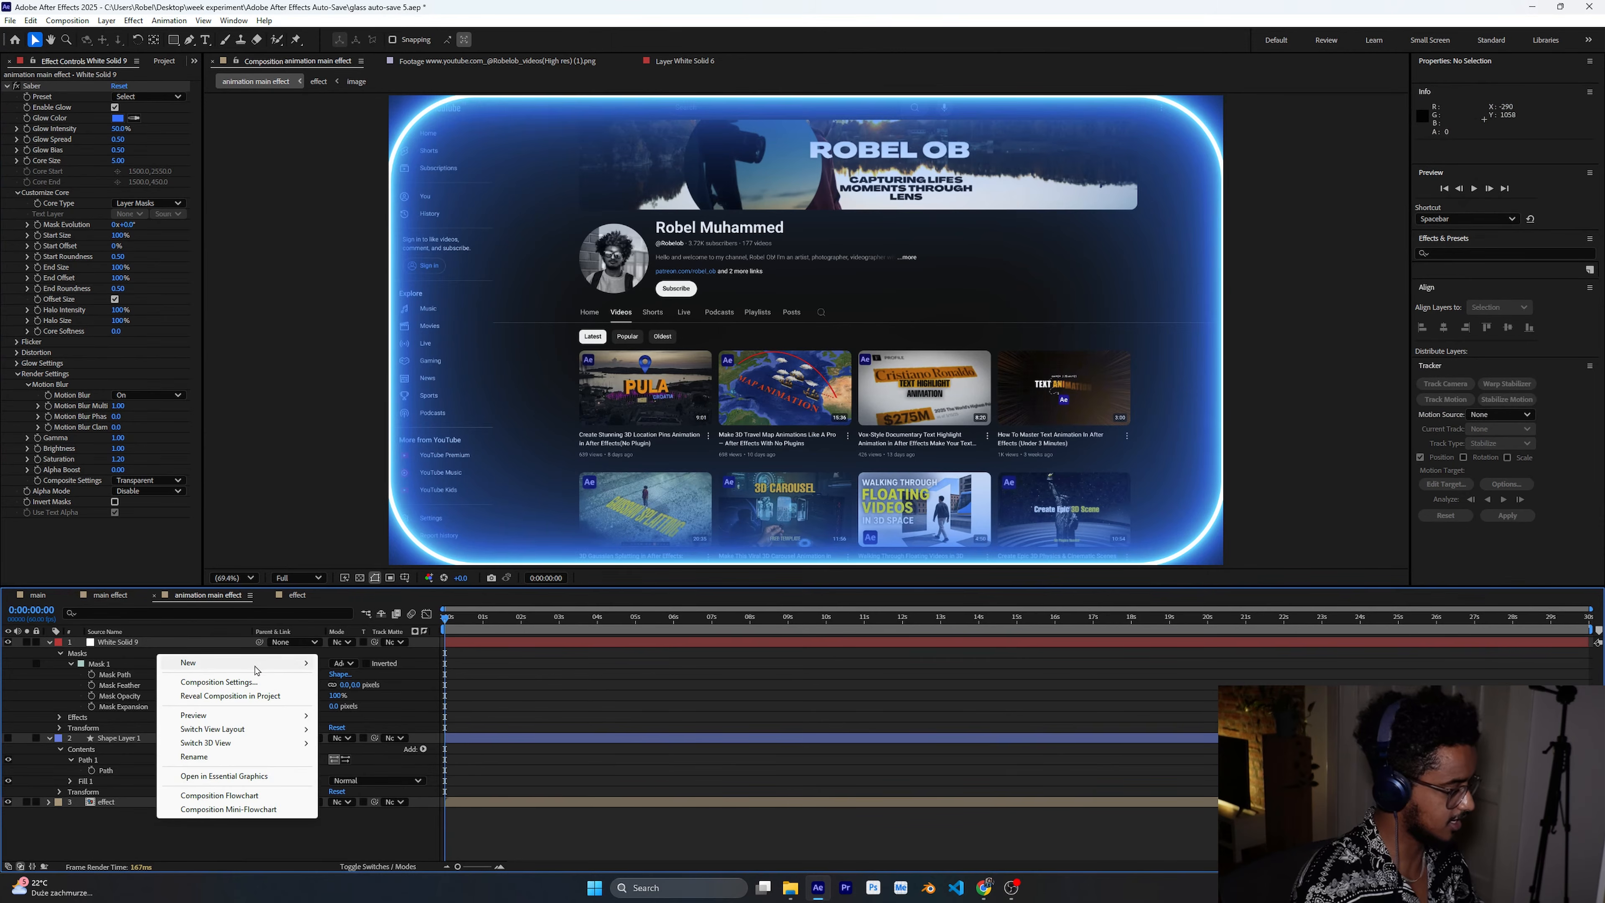
{"action": "mouse_move", "coordinate": [256, 670]}
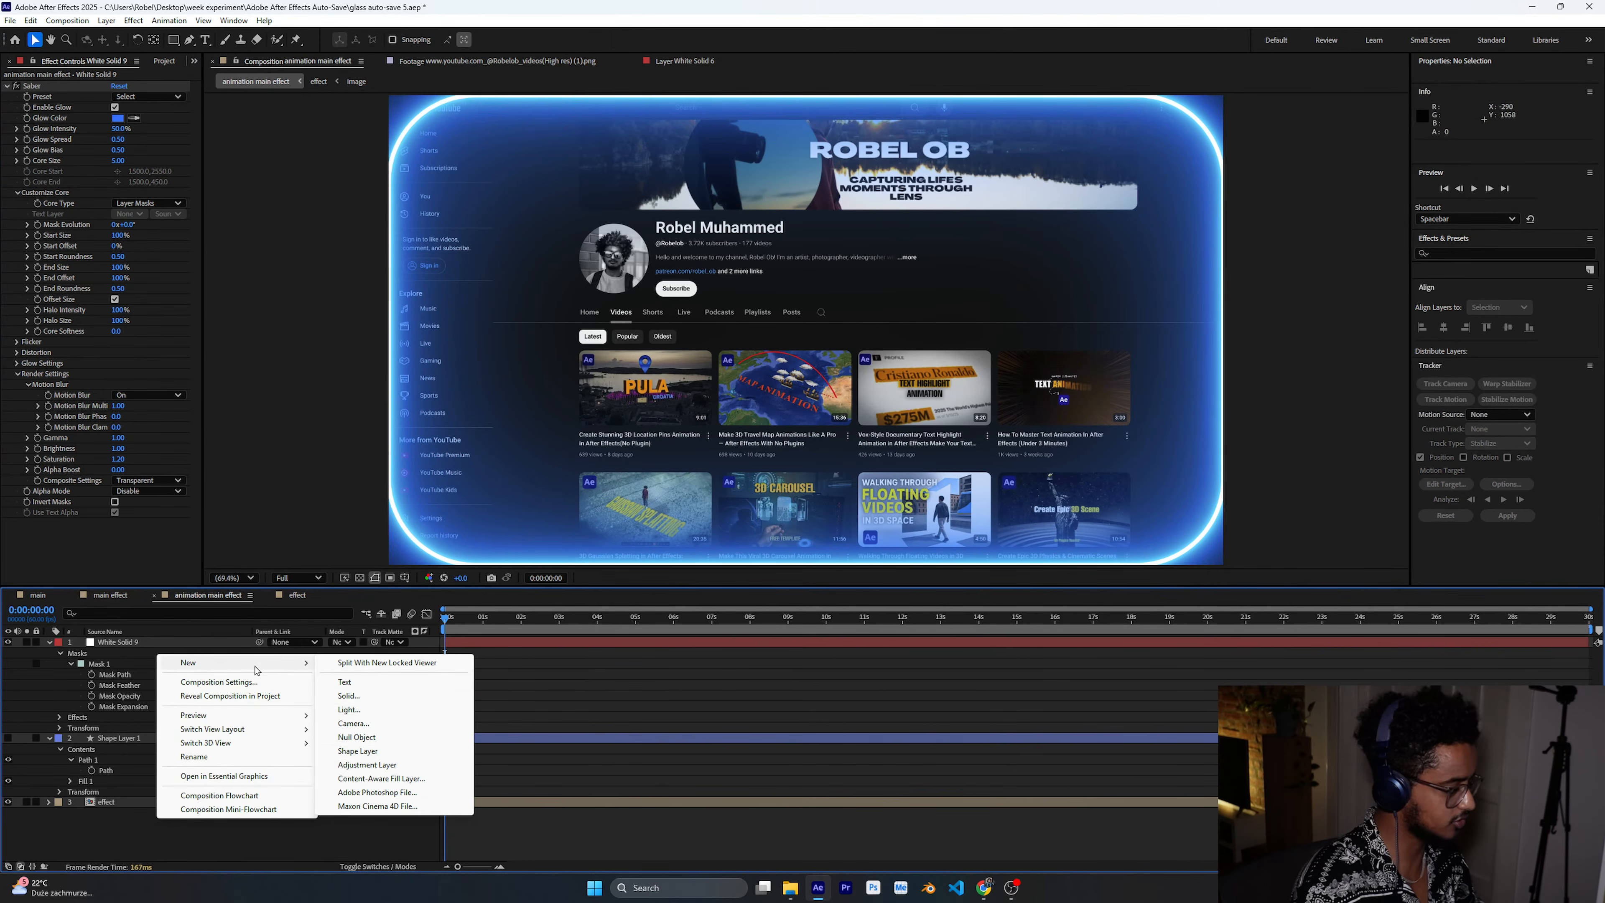
{"action": "left_click", "coordinate": [354, 724]}
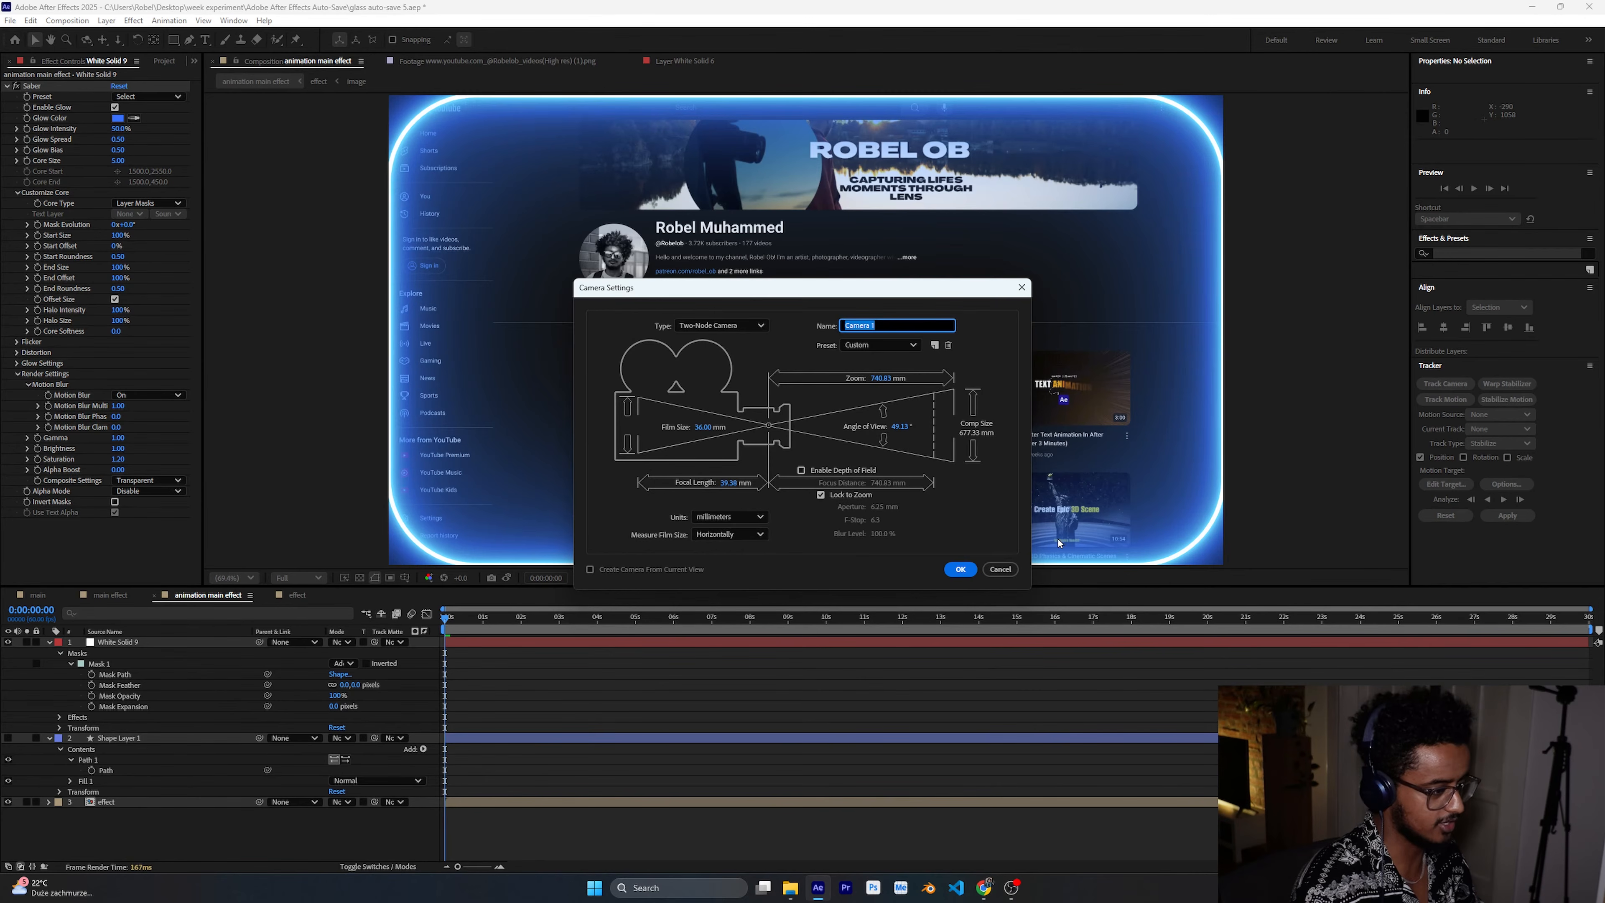
{"action": "left_click", "coordinate": [959, 569]}
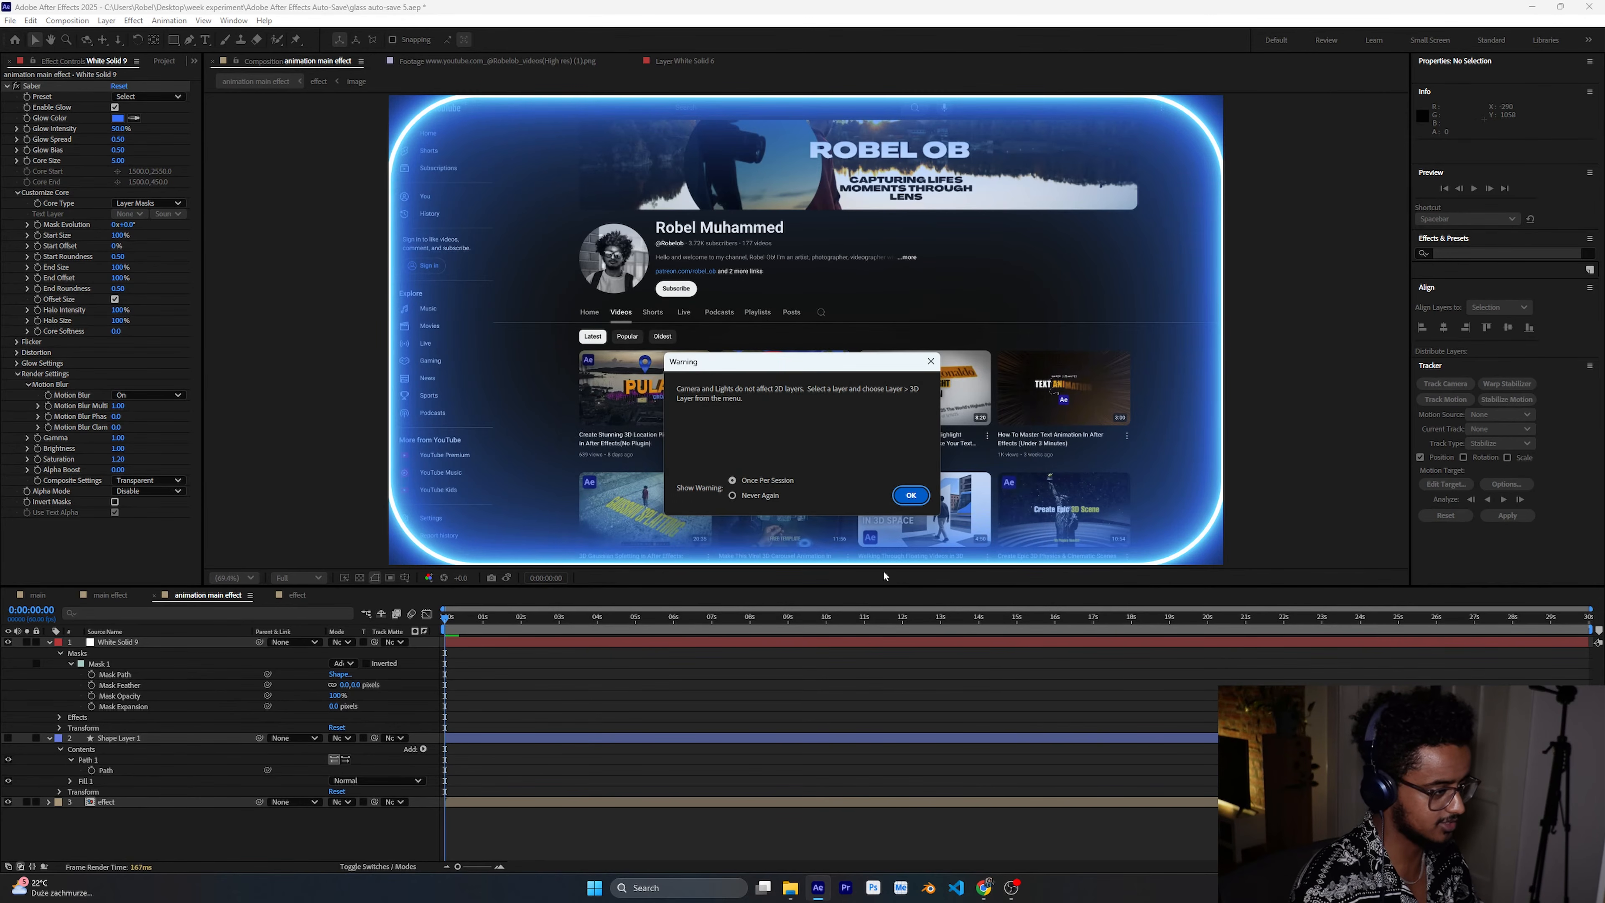
{"action": "key", "text": "Return"}
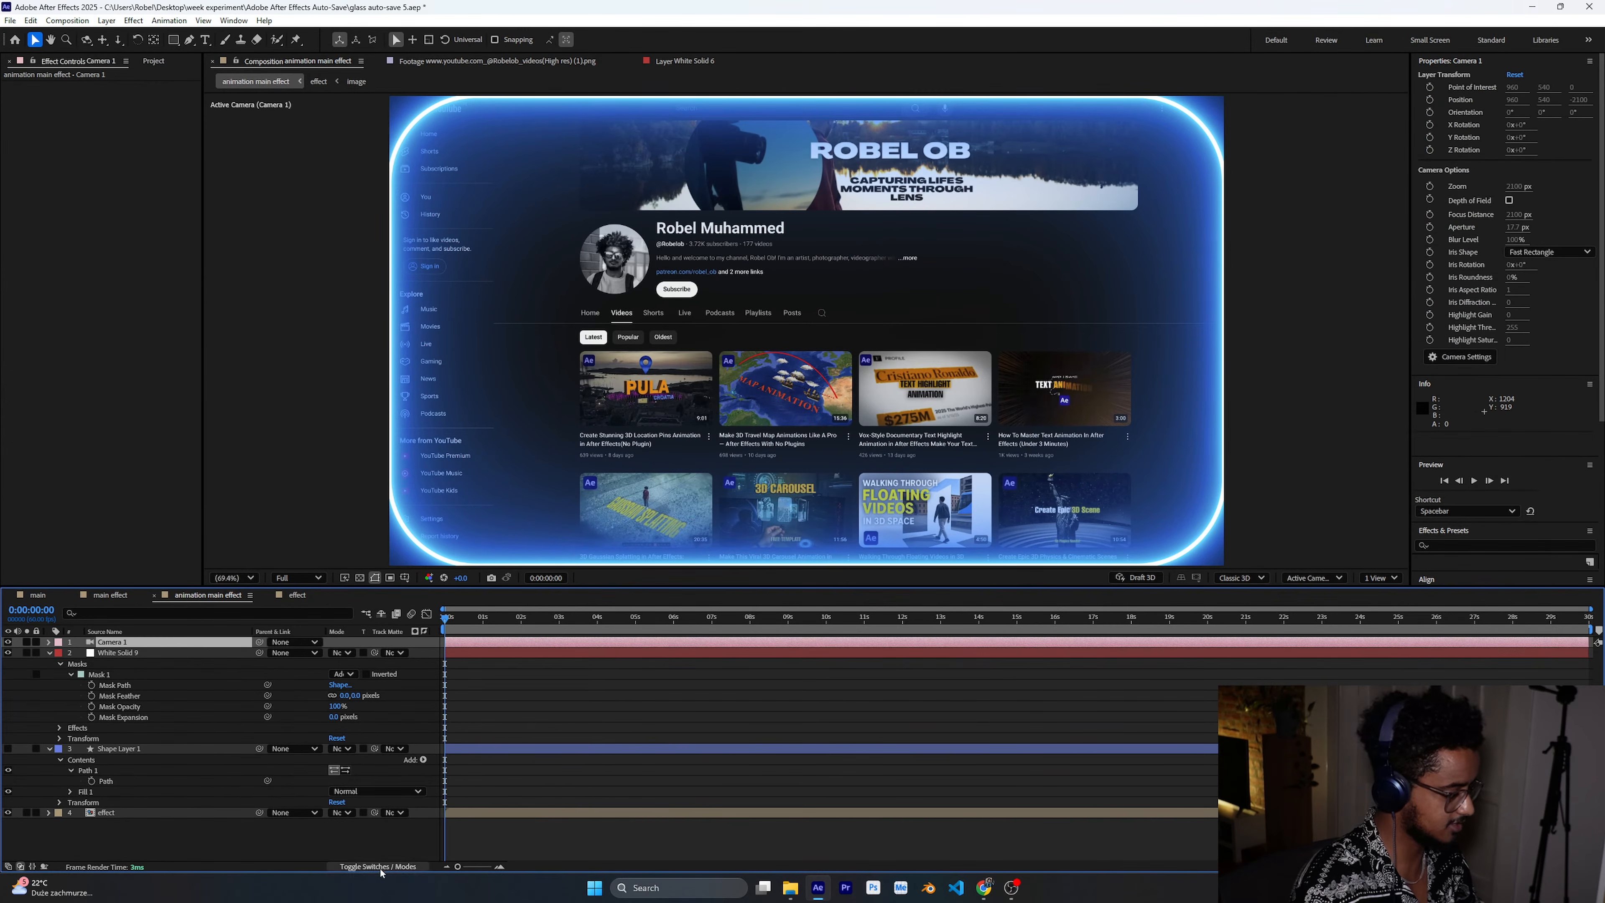
Make the white solid, the shape layer and the effect layer 3D.
{"action": "left_click", "coordinate": [378, 866]}
{"action": "left_click", "coordinate": [400, 651]}
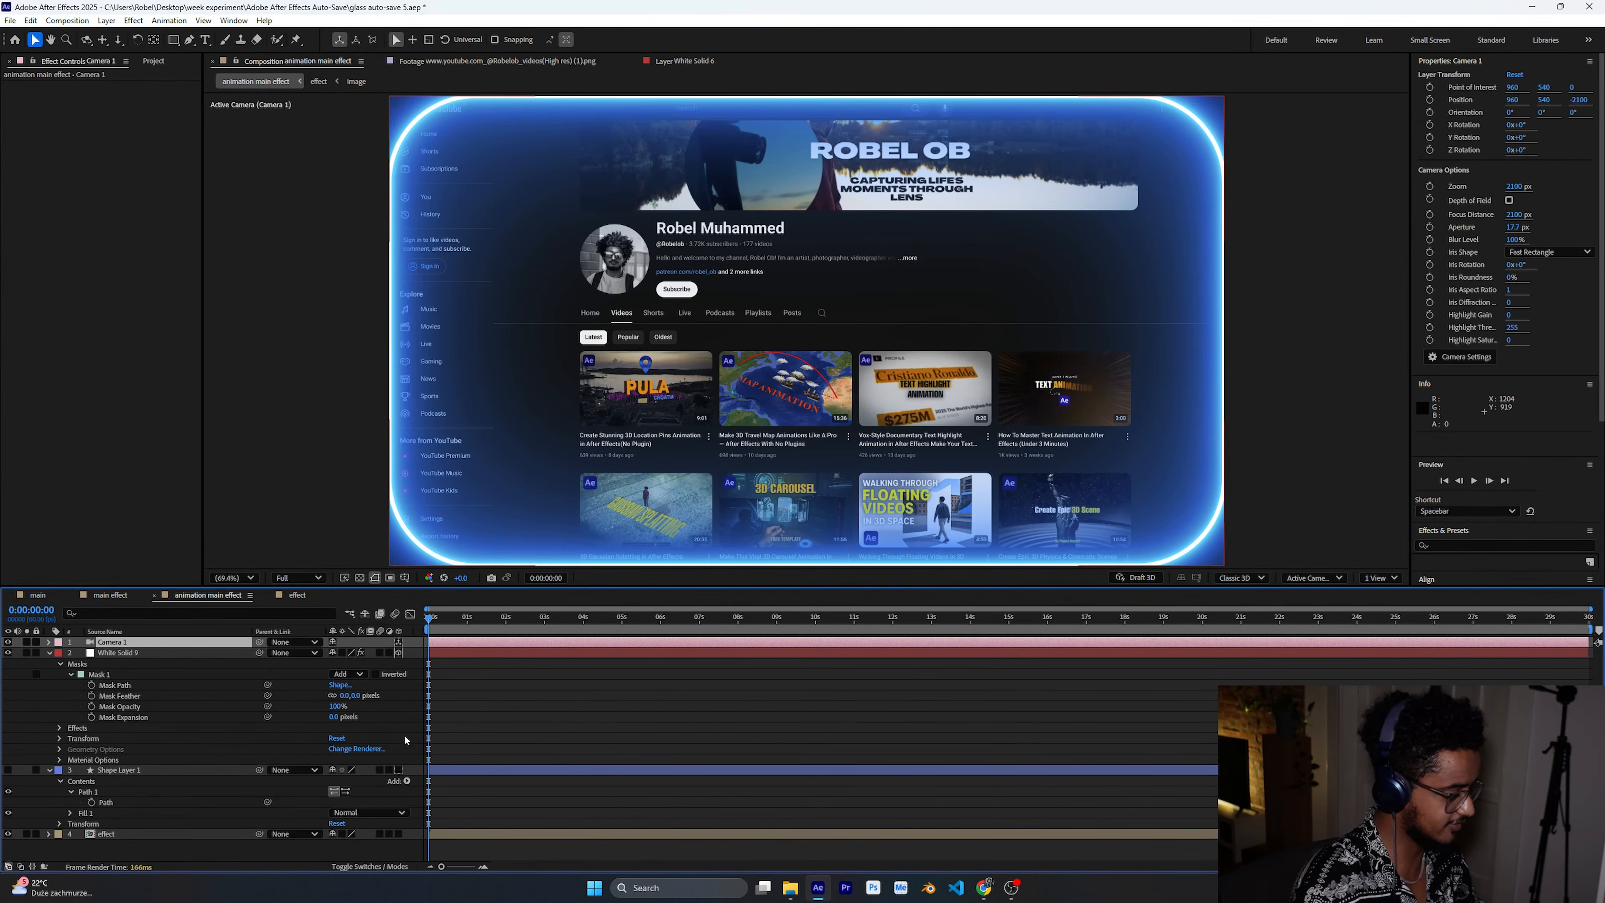
{"action": "left_click", "coordinate": [399, 769]}
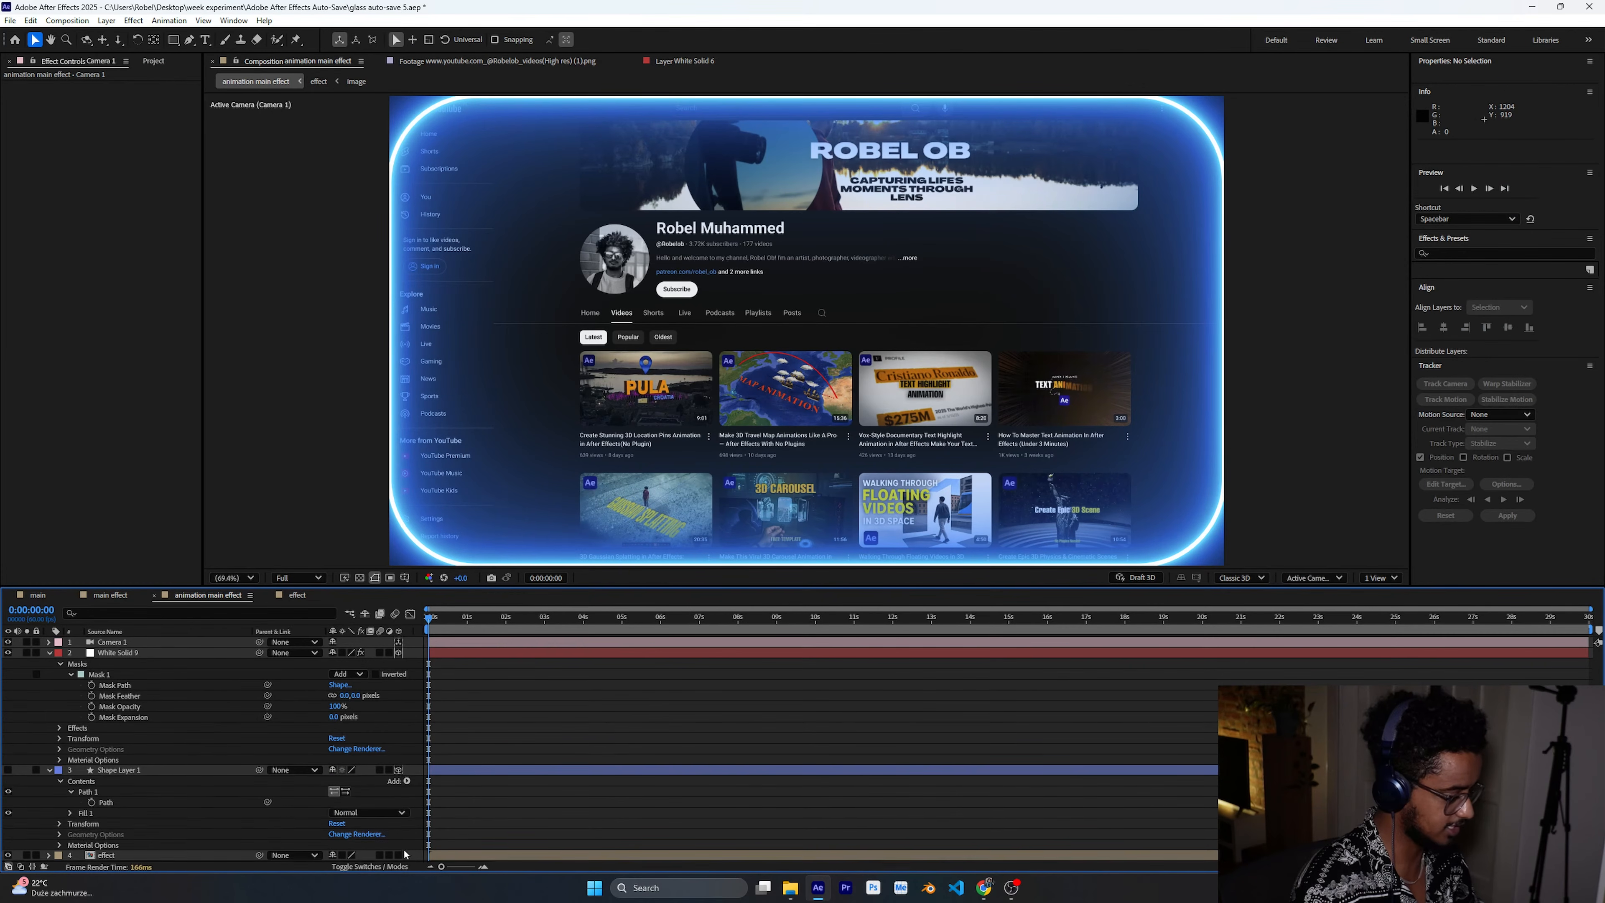
{"action": "left_click", "coordinate": [399, 855]}
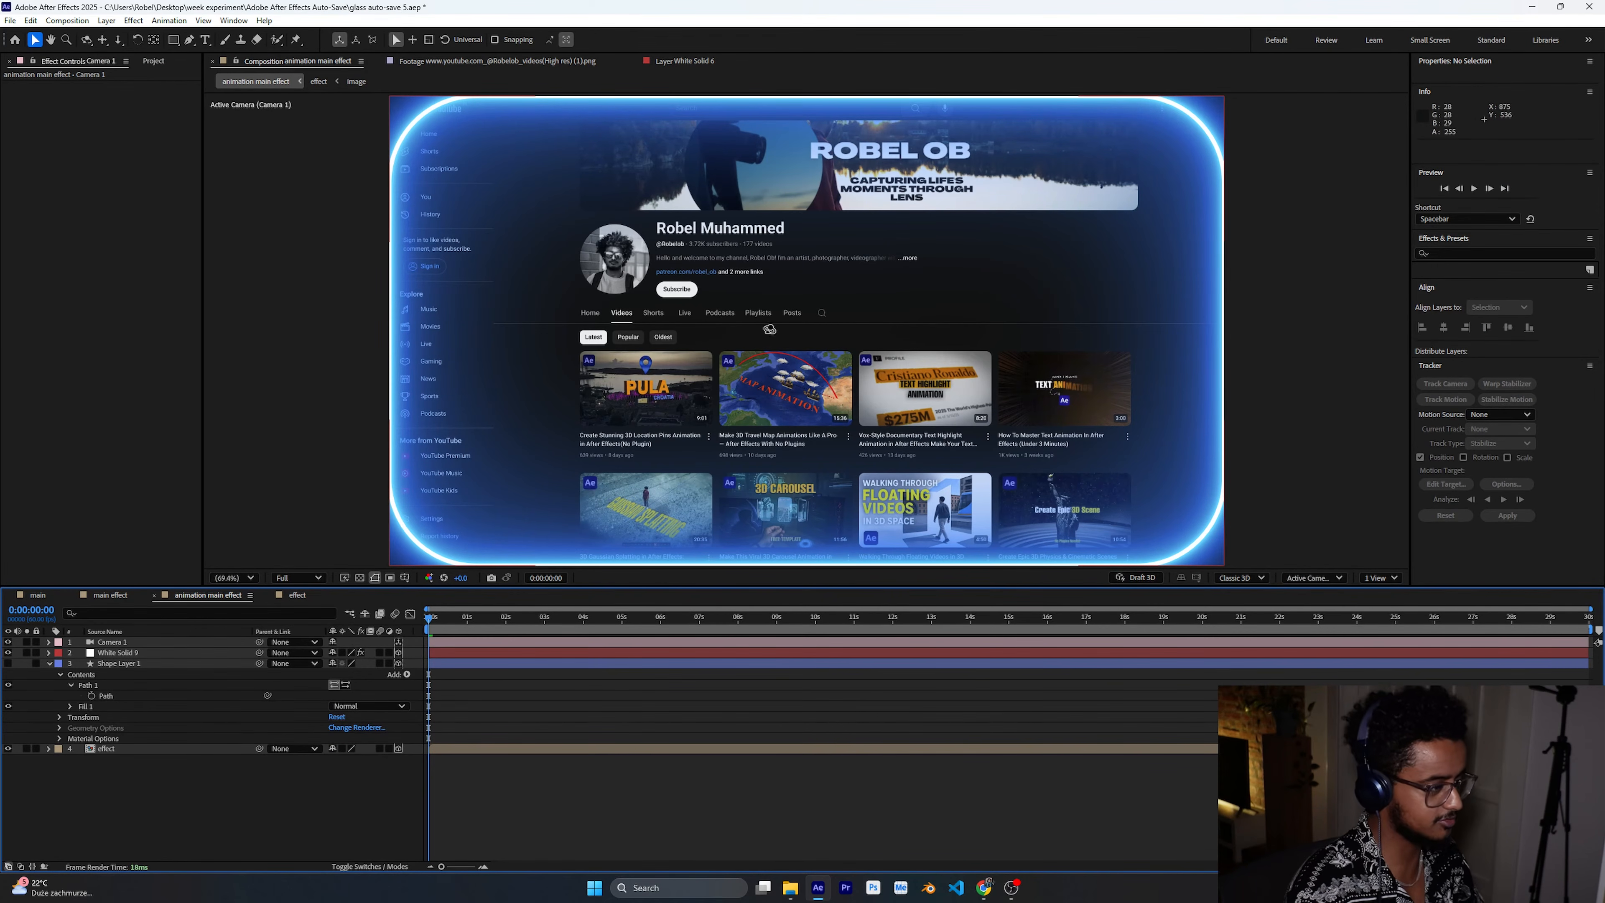
Dolly the camera back to a Z position of about -4058 so the whole glowing frame fits in view.
{"action": "key", "text": "c"}
{"action": "key", "text": "c"}
{"action": "key", "text": "c"}
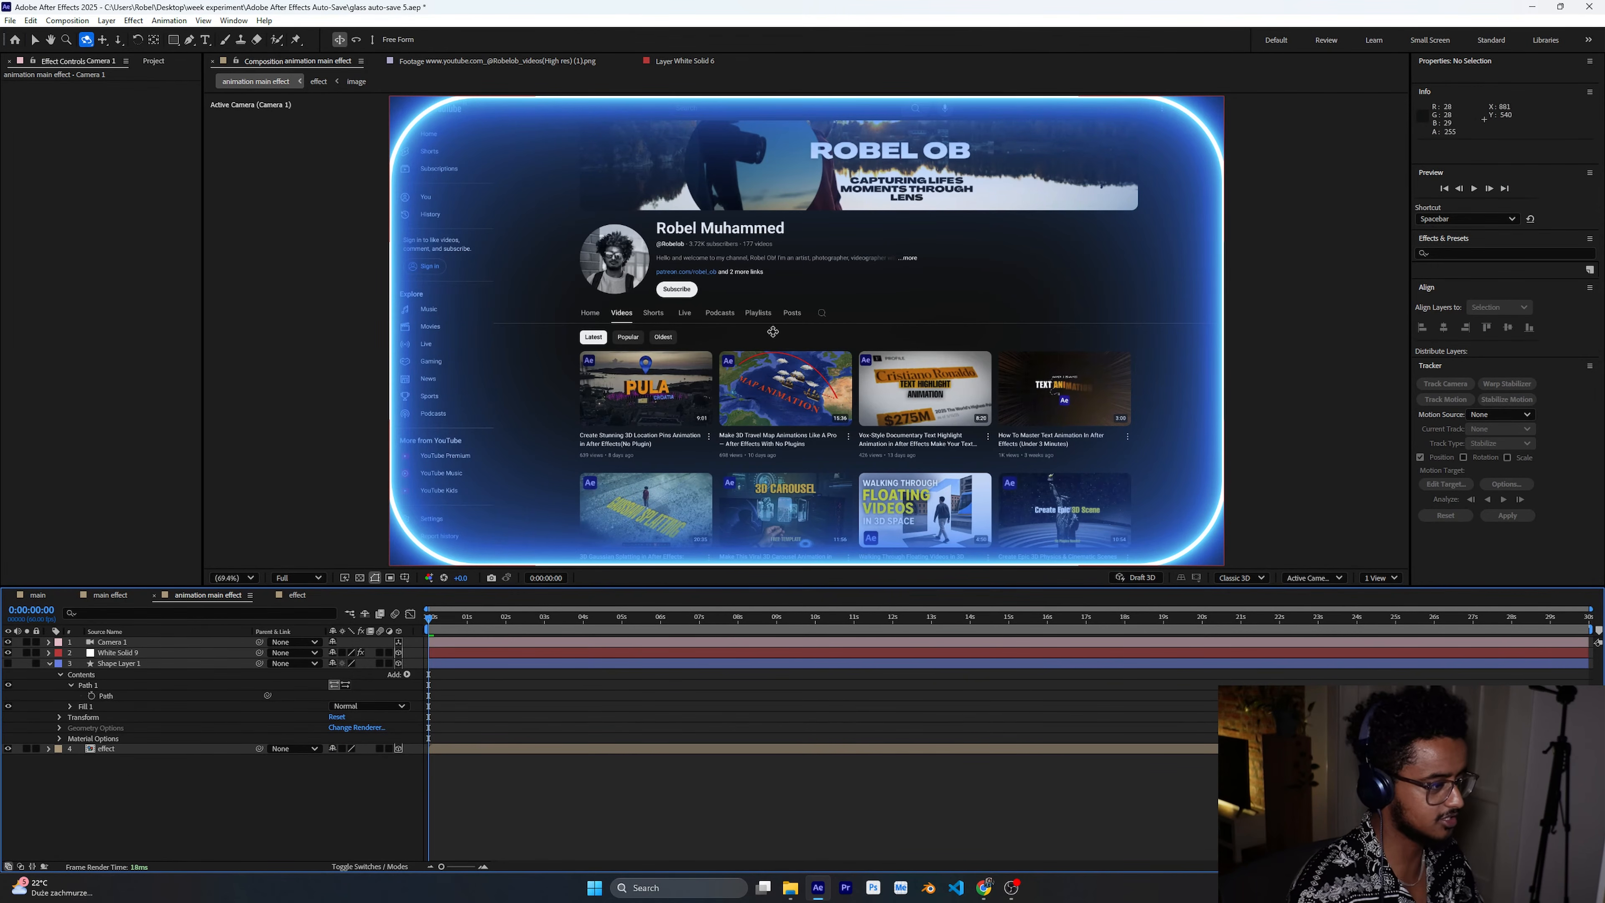
{"action": "left_click_drag", "start_coordinate": [797, 323], "coordinate": [803, 763]}
{"action": "left_click", "coordinate": [717, 706]}
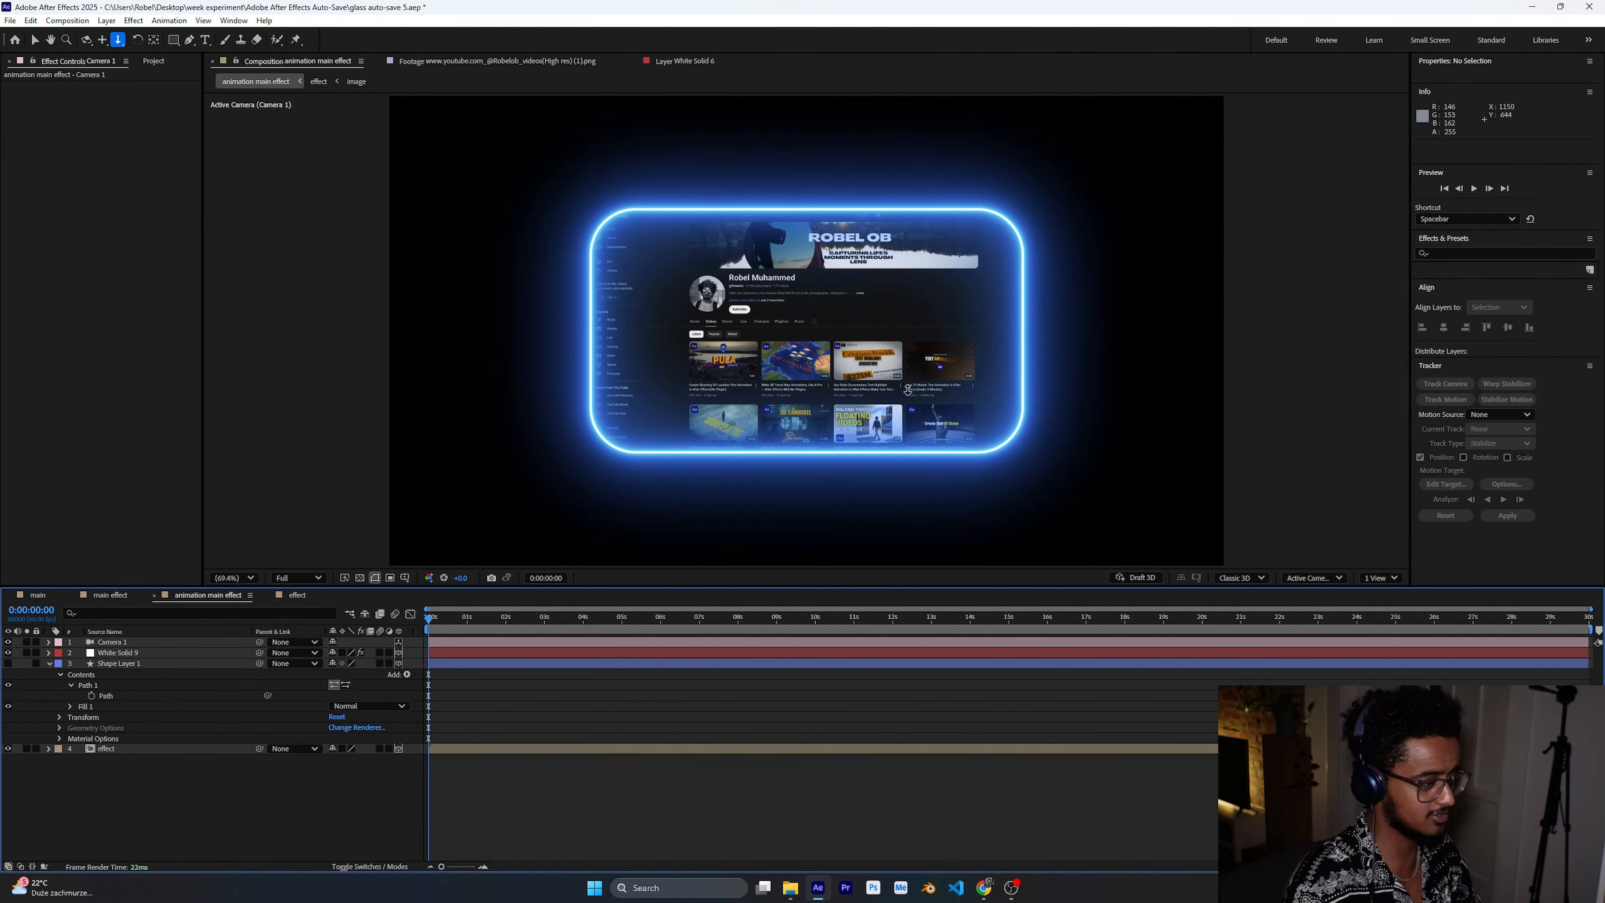
{"action": "left_click", "coordinate": [790, 304]}
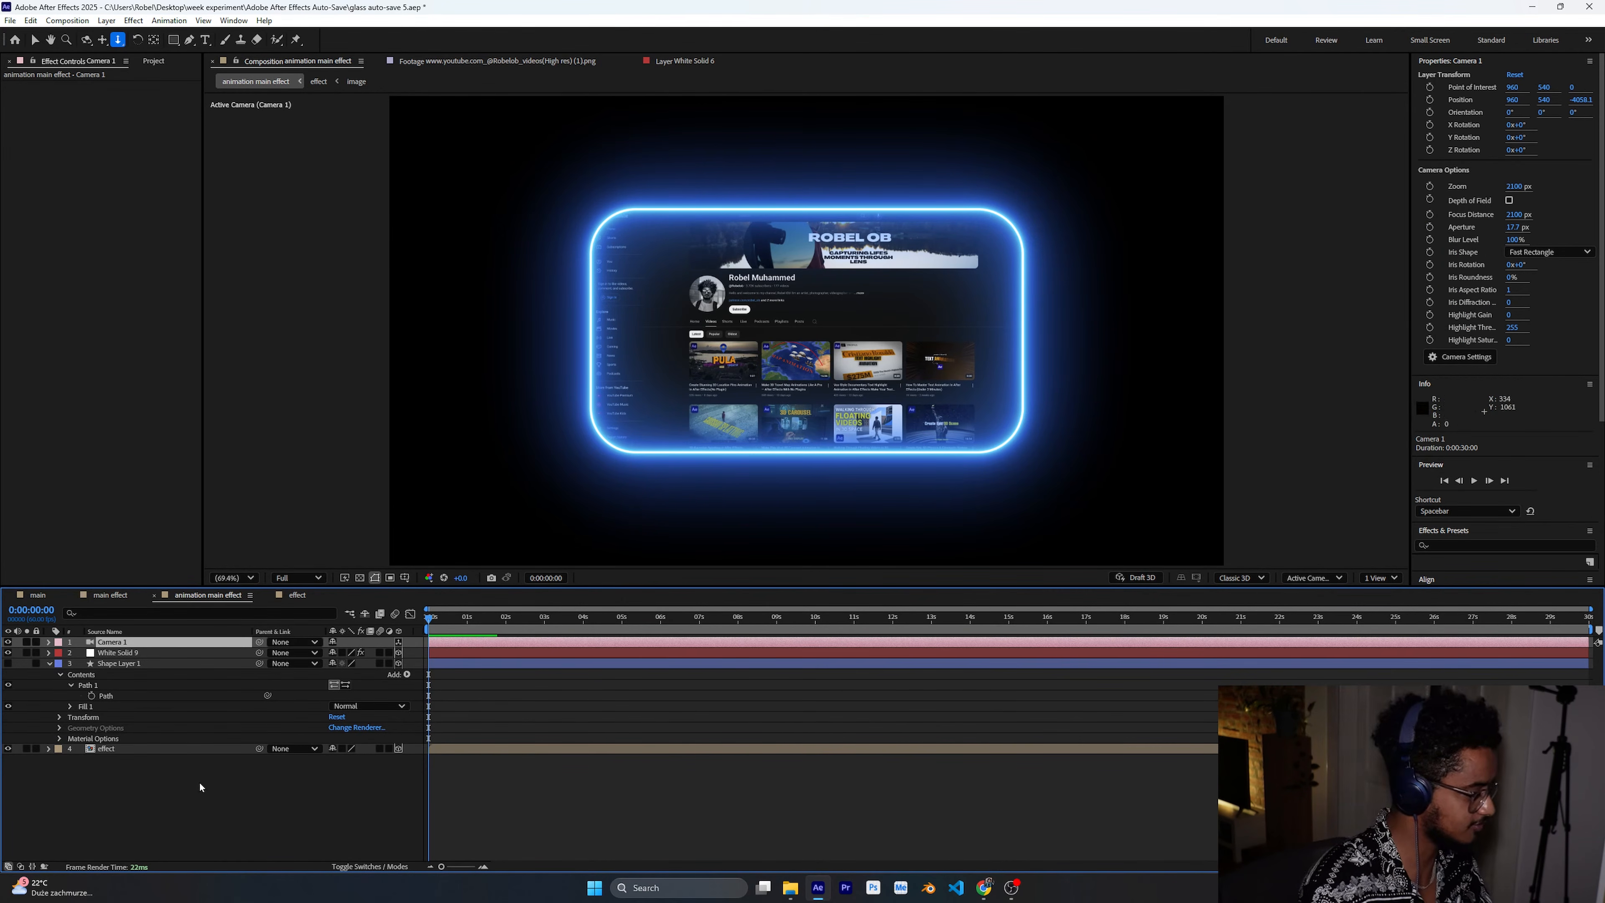
Set the white solid's Saber start size to 0% and start offset to 74% so only a short arc of the frame glows.
{"action": "left_click", "coordinate": [174, 784]}
{"action": "left_click", "coordinate": [120, 643]}
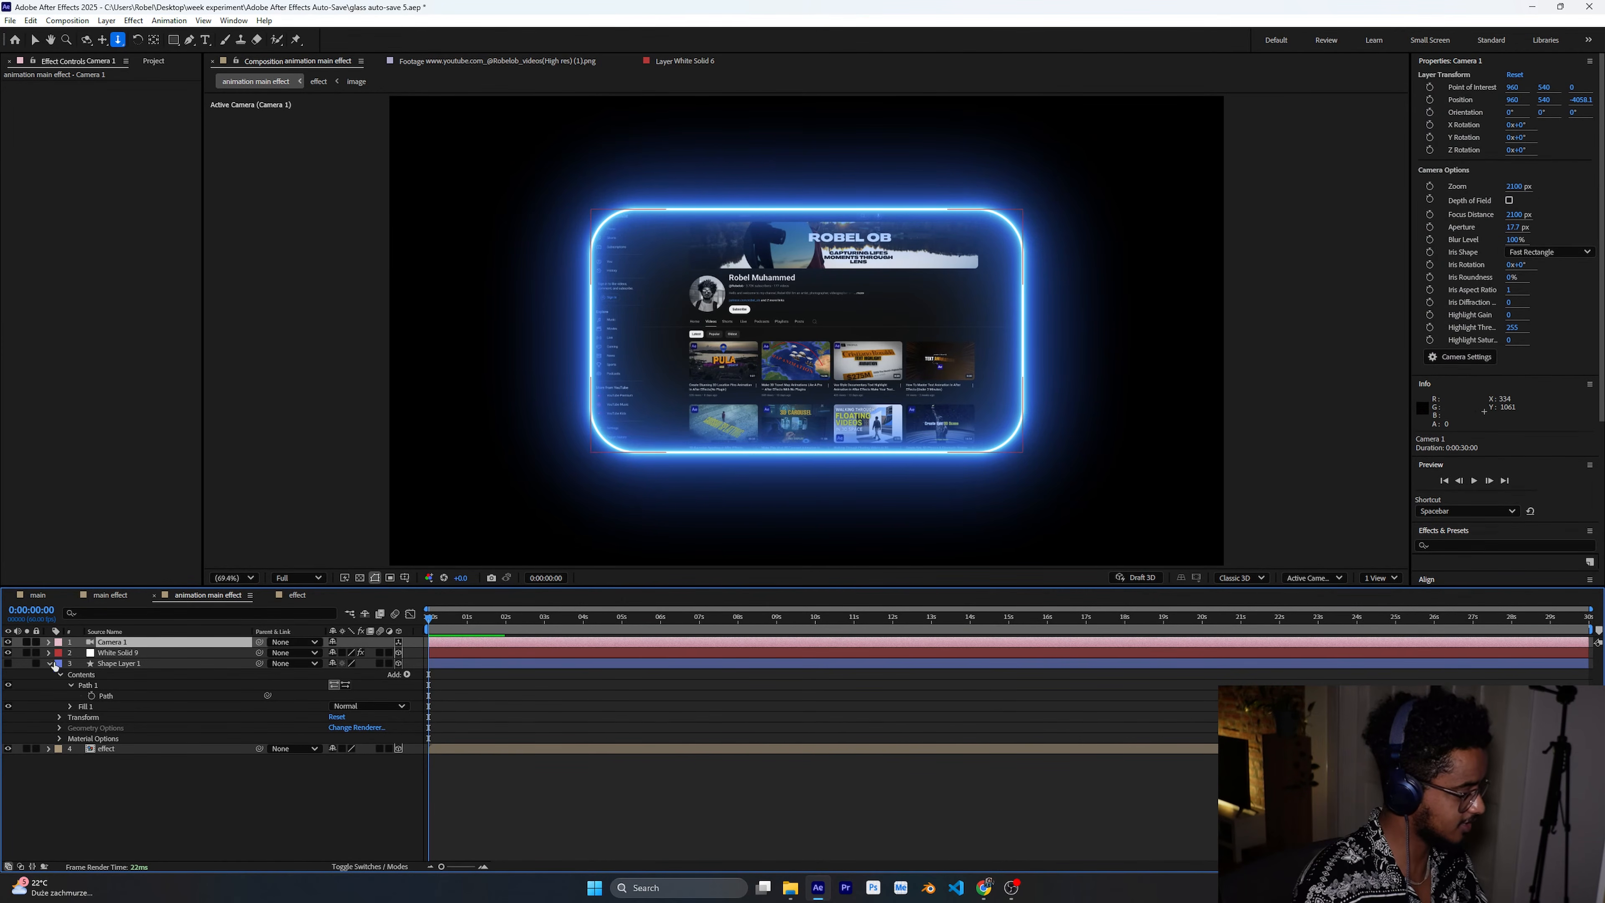
{"action": "left_click", "coordinate": [120, 654]}
{"action": "left_click", "coordinate": [126, 666]}
{"action": "left_click", "coordinate": [126, 653]}
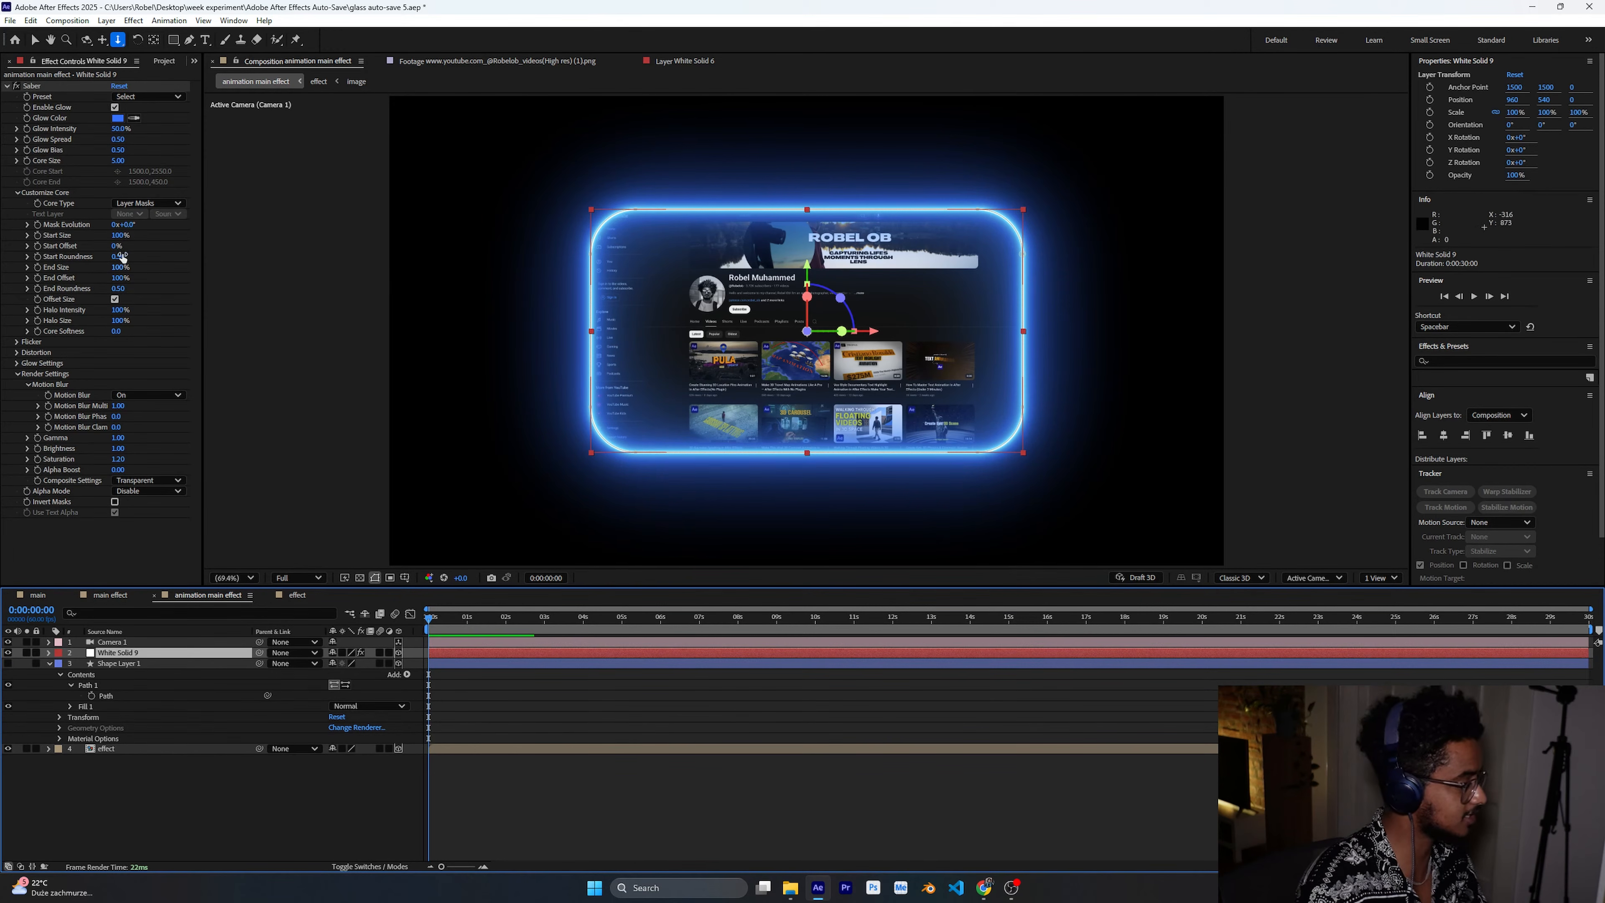
{"action": "left_click_drag", "start_coordinate": [127, 239], "coordinate": [176, 269]}
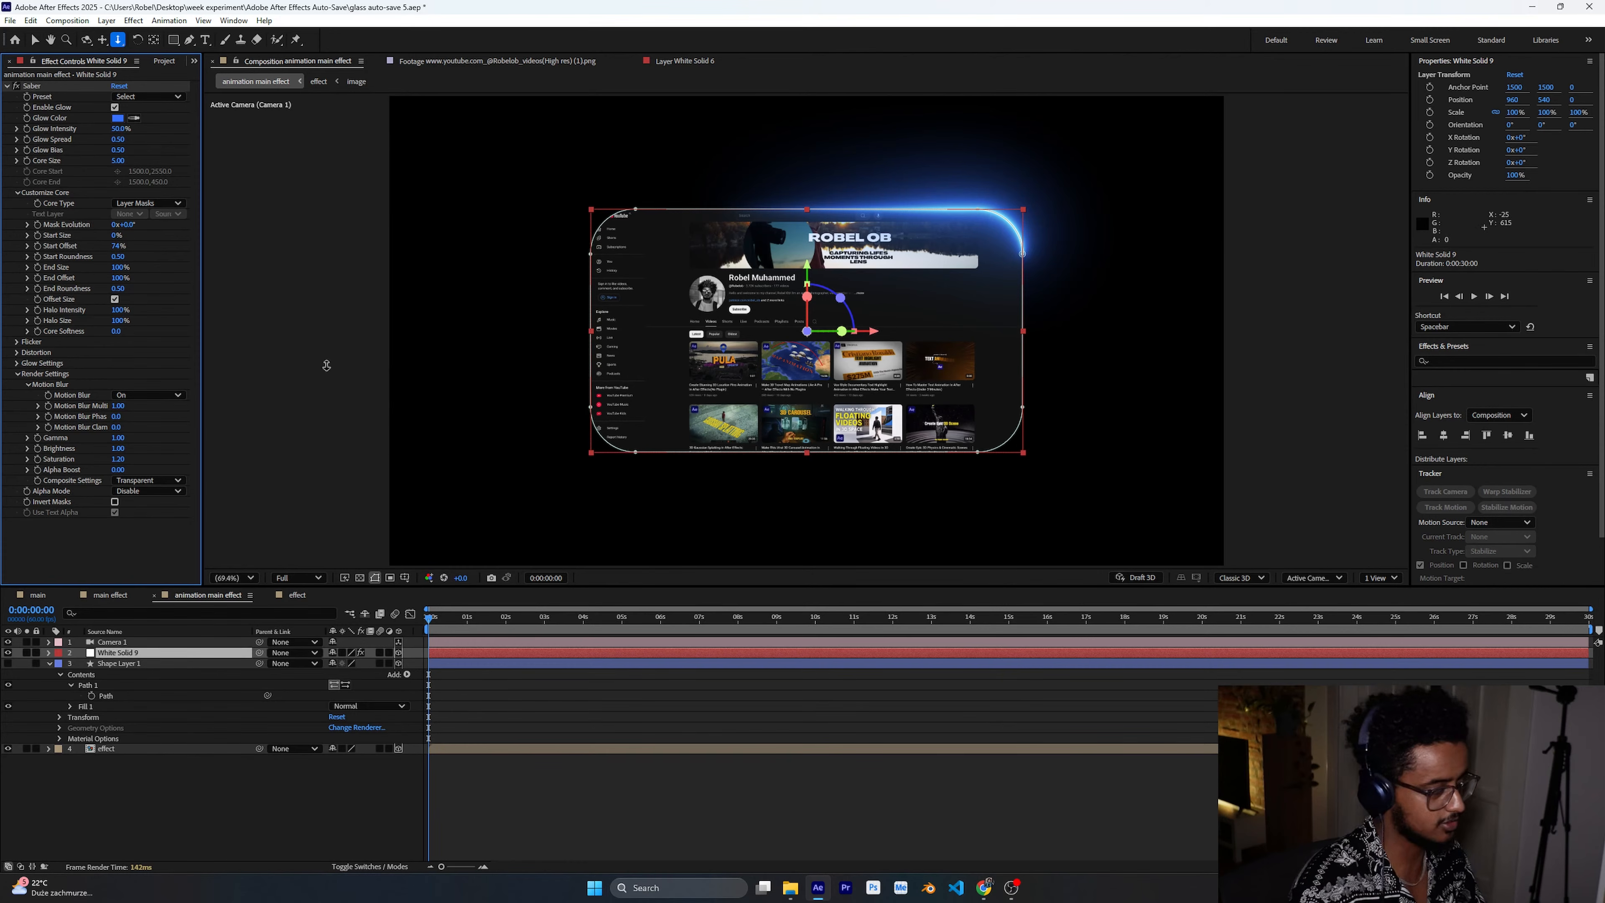
{"action": "left_click", "coordinate": [120, 288]}
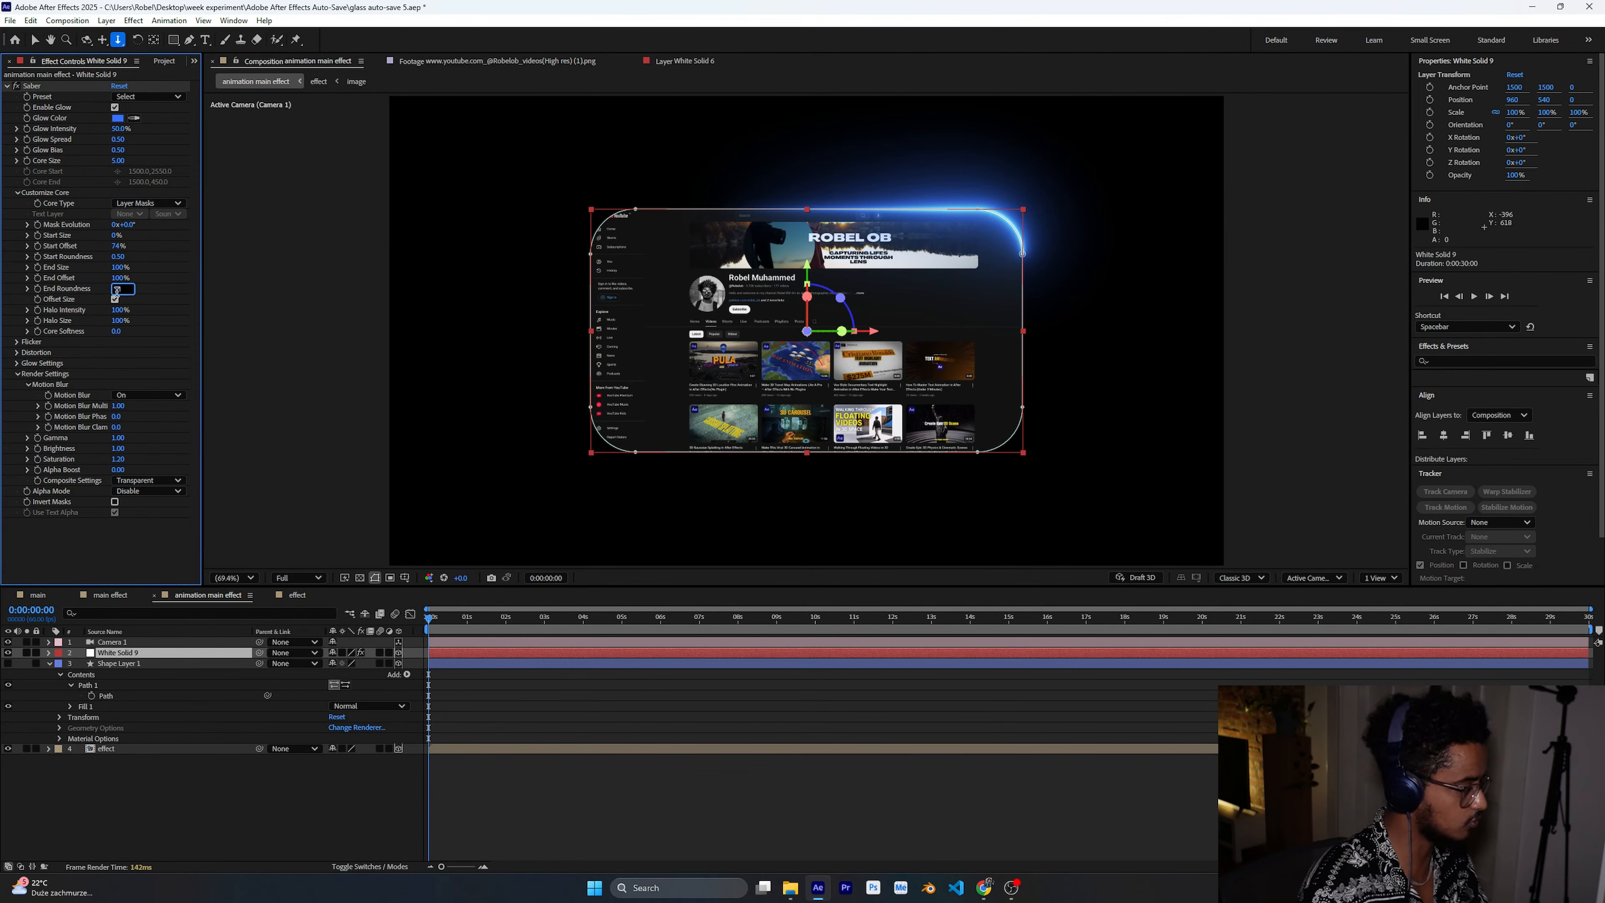
{"action": "left_click", "coordinate": [207, 798]}
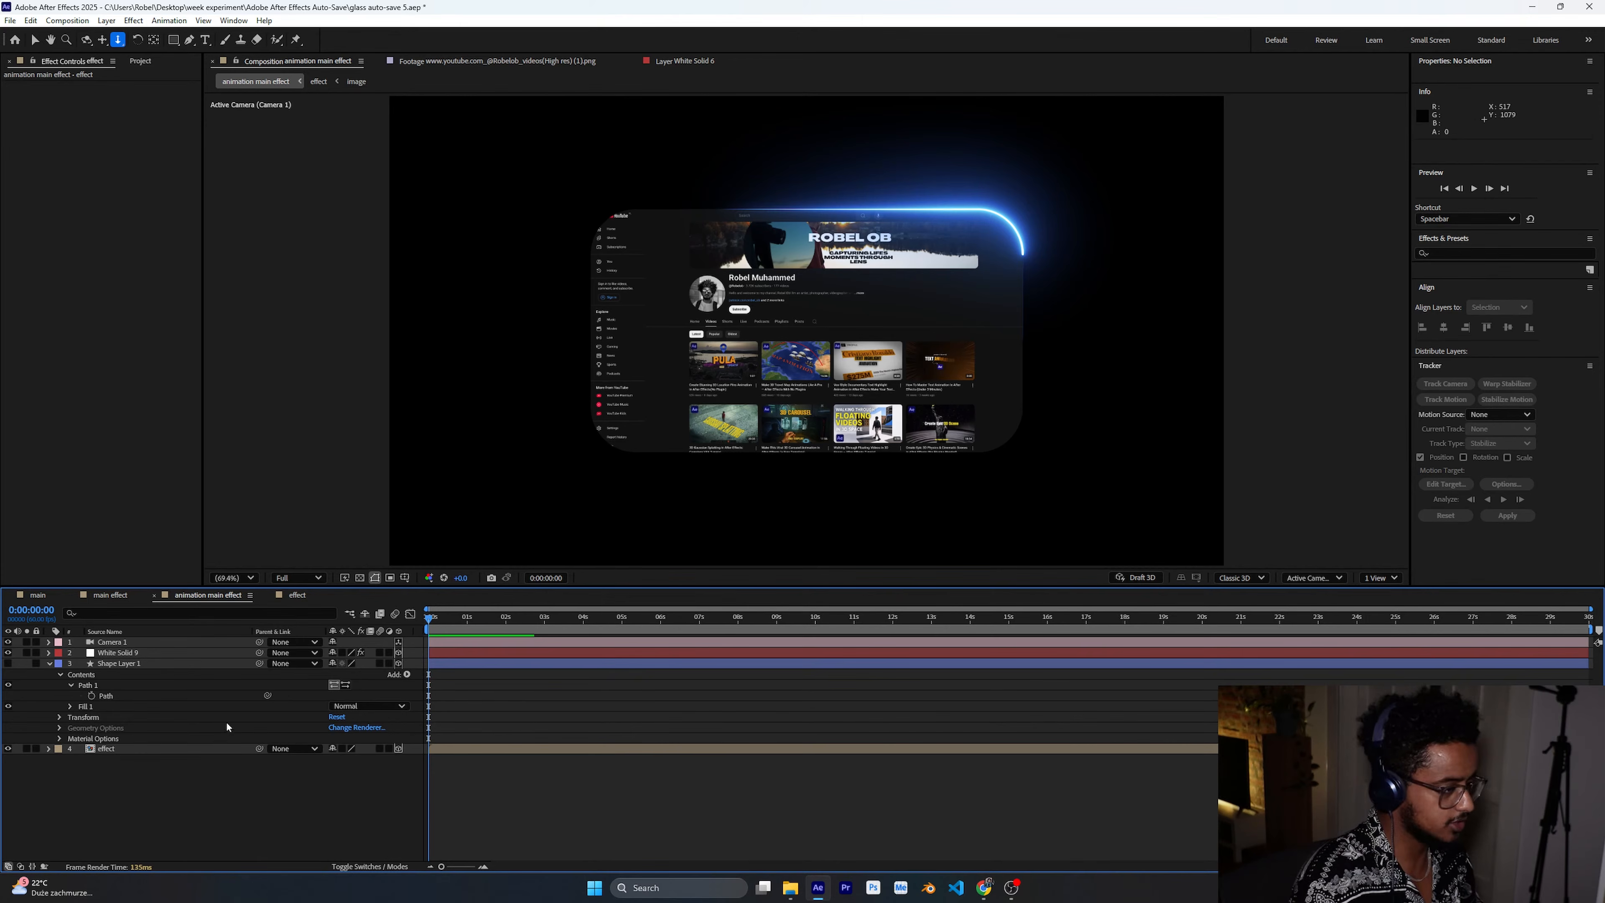
Apply the Tritone effect to the effect layer.
{"action": "left_click", "coordinate": [181, 663]}
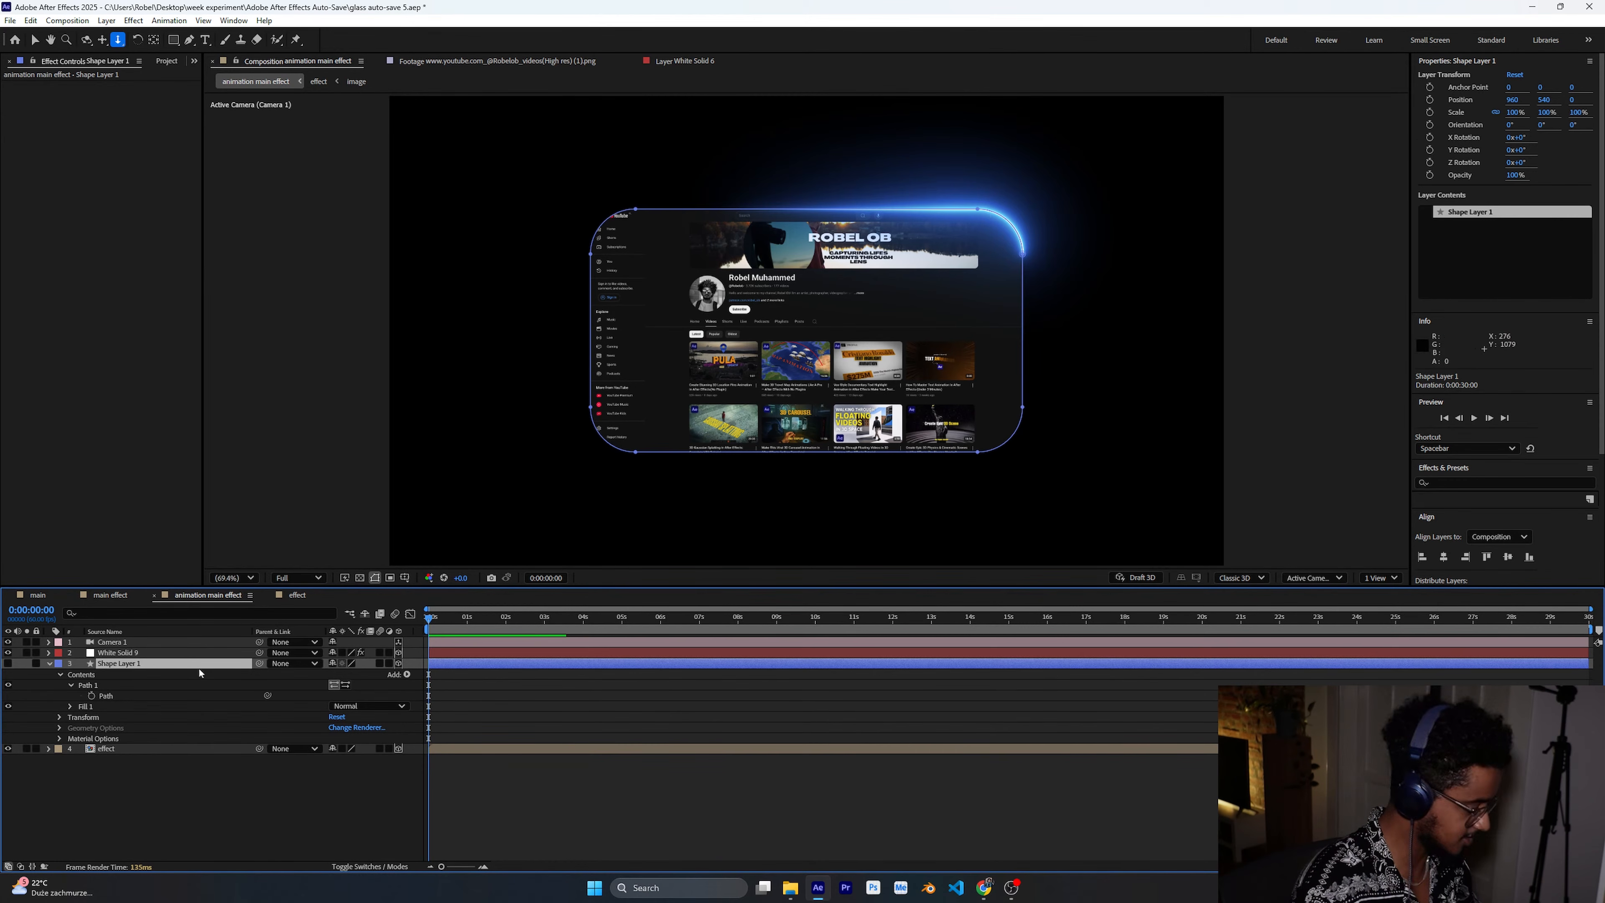
{"action": "left_click", "coordinate": [187, 822]}
{"action": "left_click", "coordinate": [153, 748]}
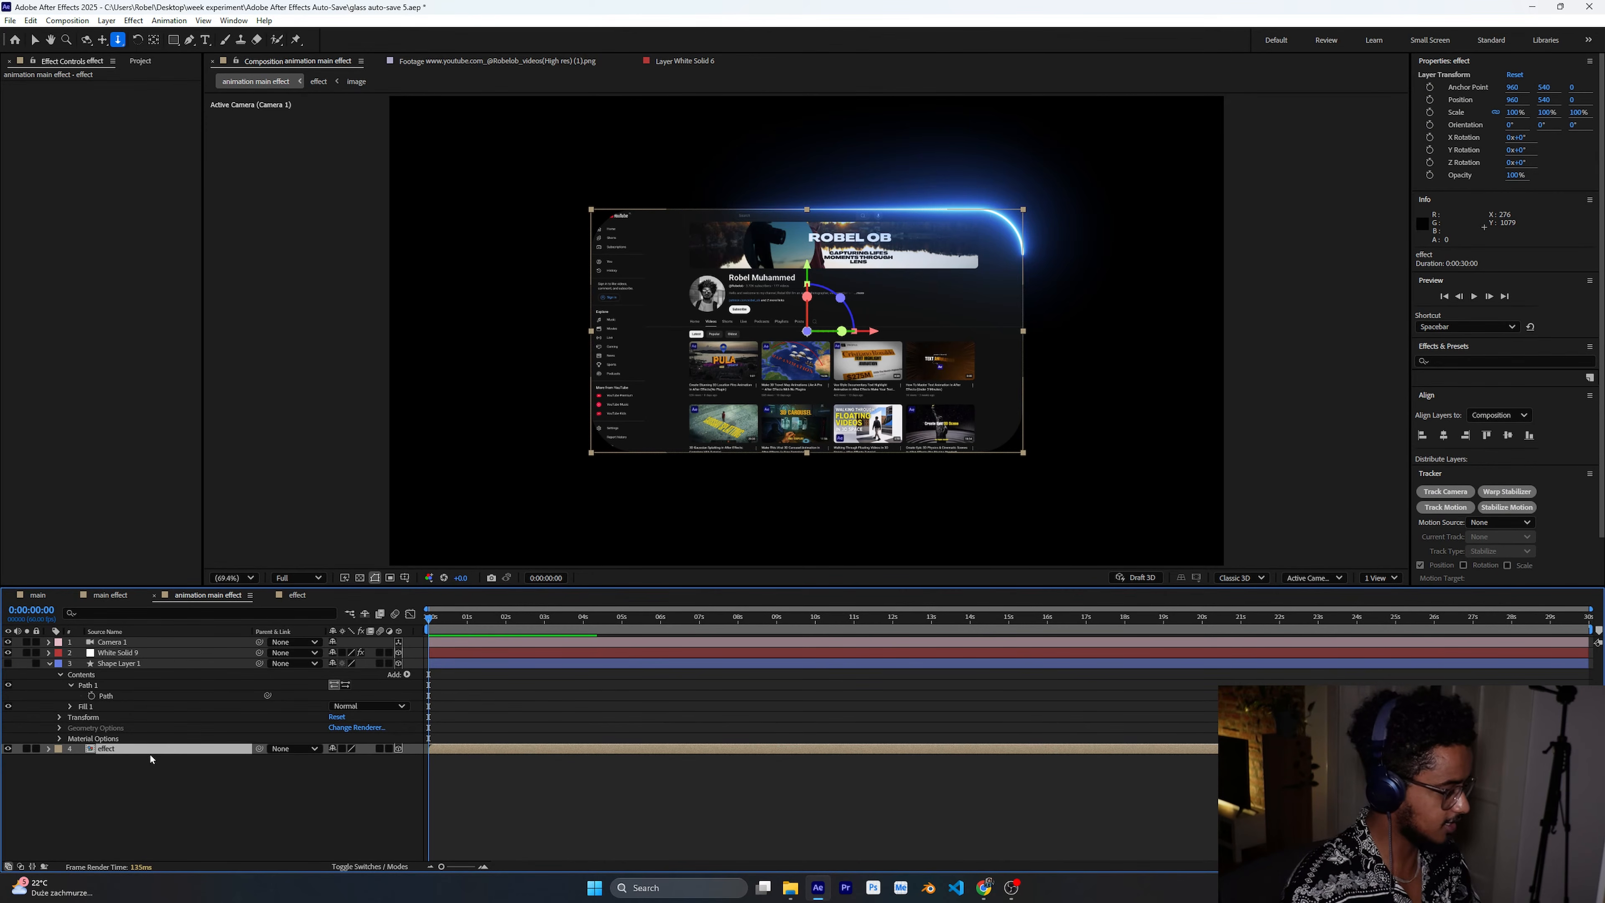
{"action": "key", "text": "ctrl+space"}
{"action": "type", "text": "tri"}
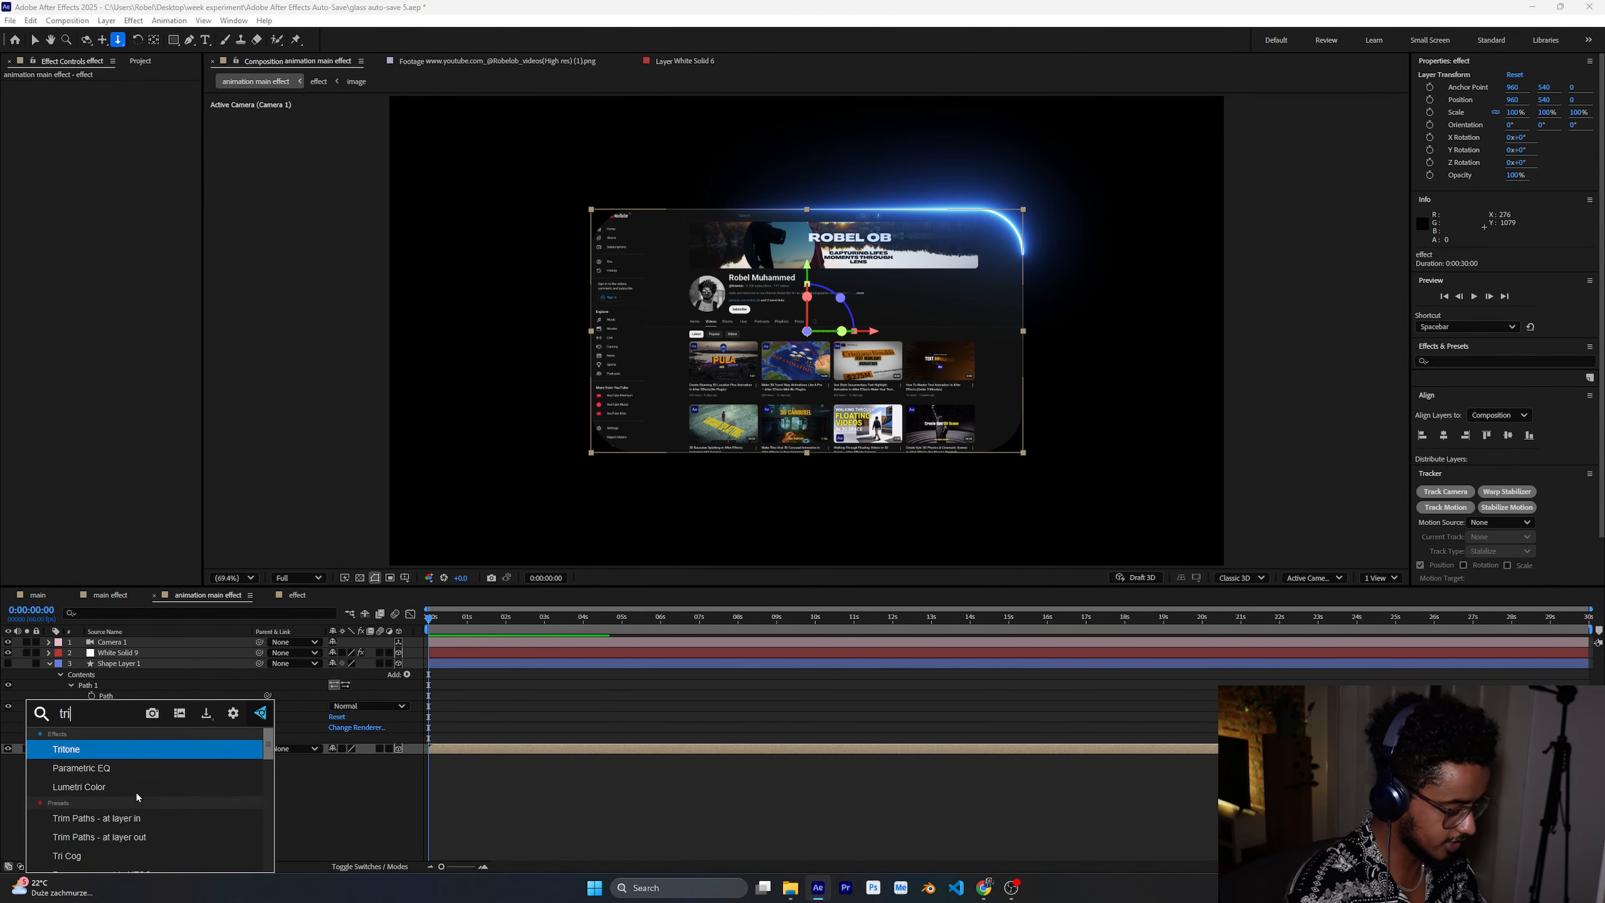
{"action": "key", "text": "Return"}
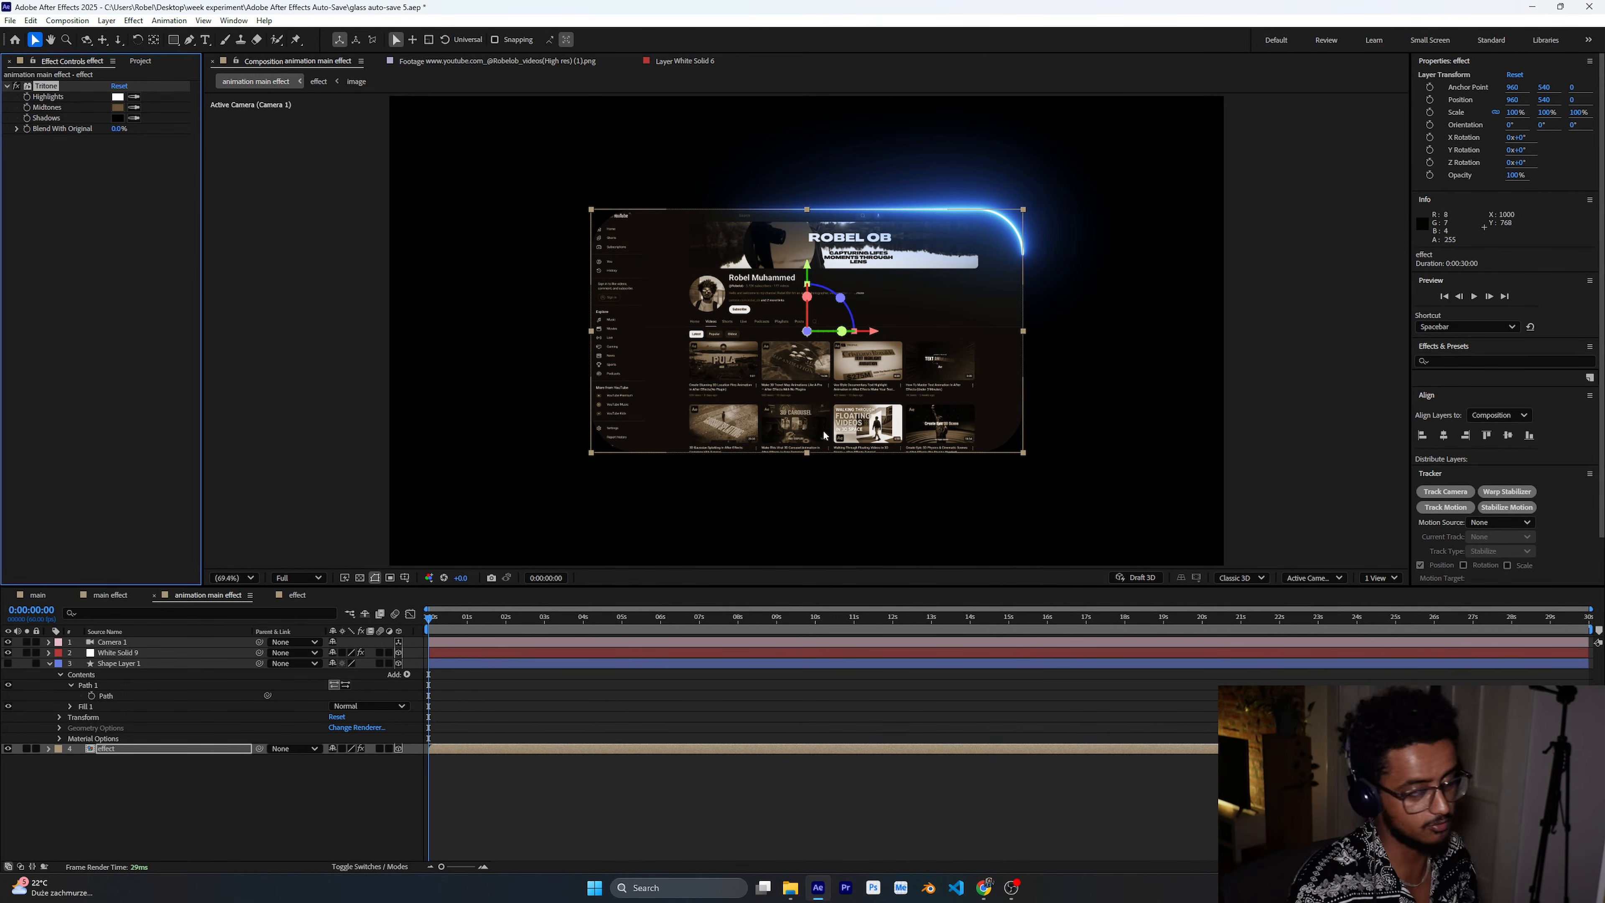
Link the white solid's Saber glow color to the Midtones color of the effect layer's Tritone.
{"action": "left_click", "coordinate": [37, 652]}
{"action": "left_click", "coordinate": [49, 653]}
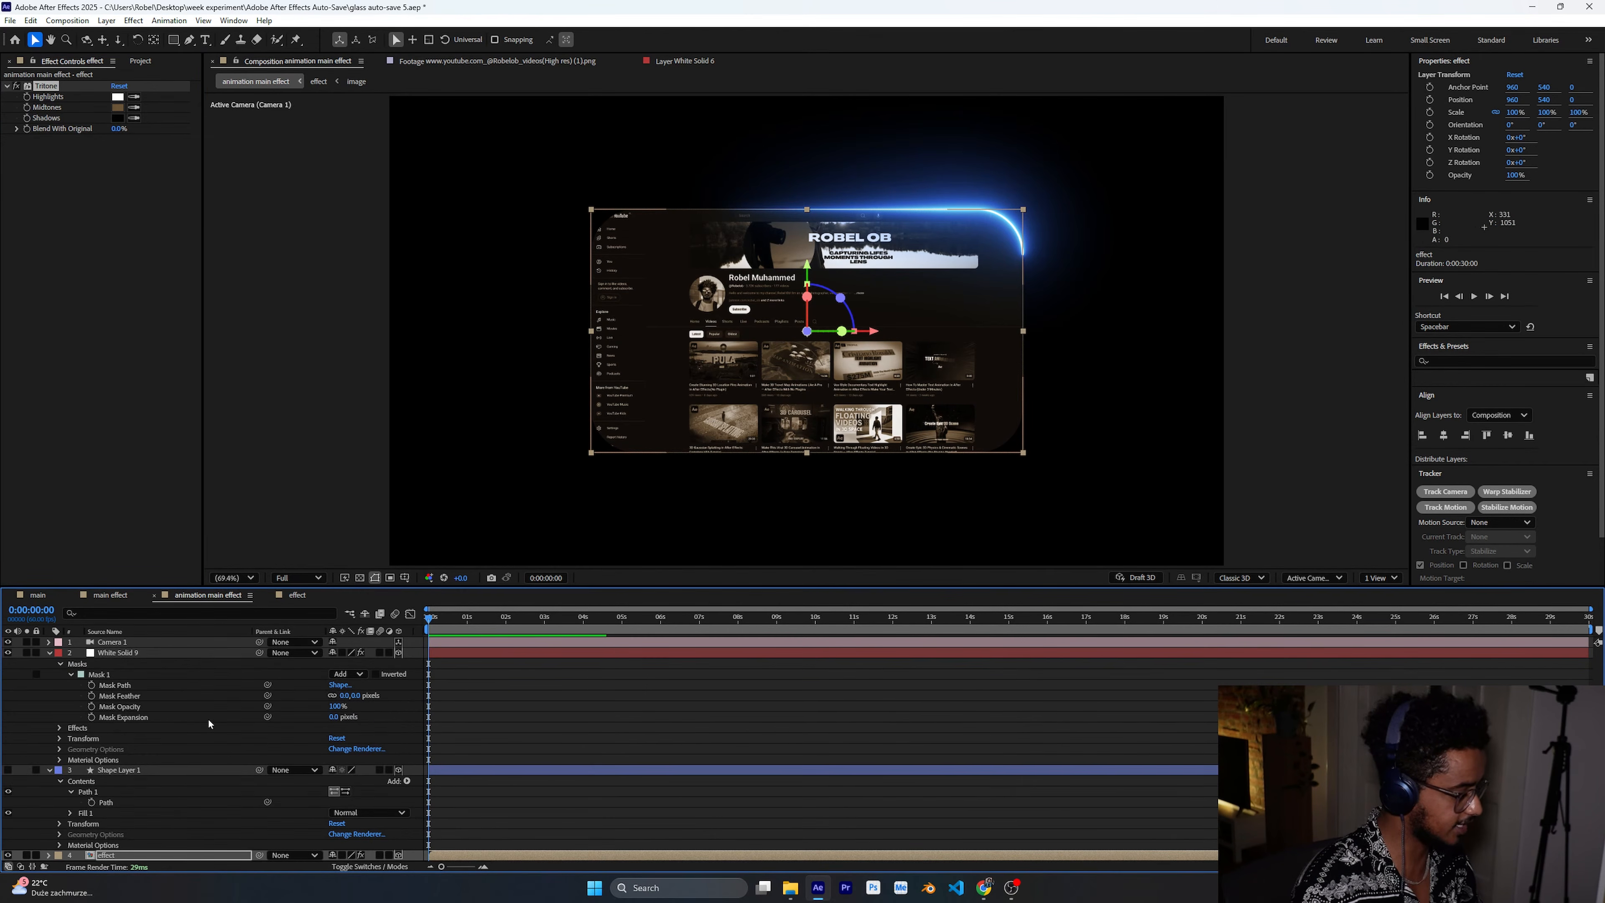
{"action": "left_click", "coordinate": [70, 675]}
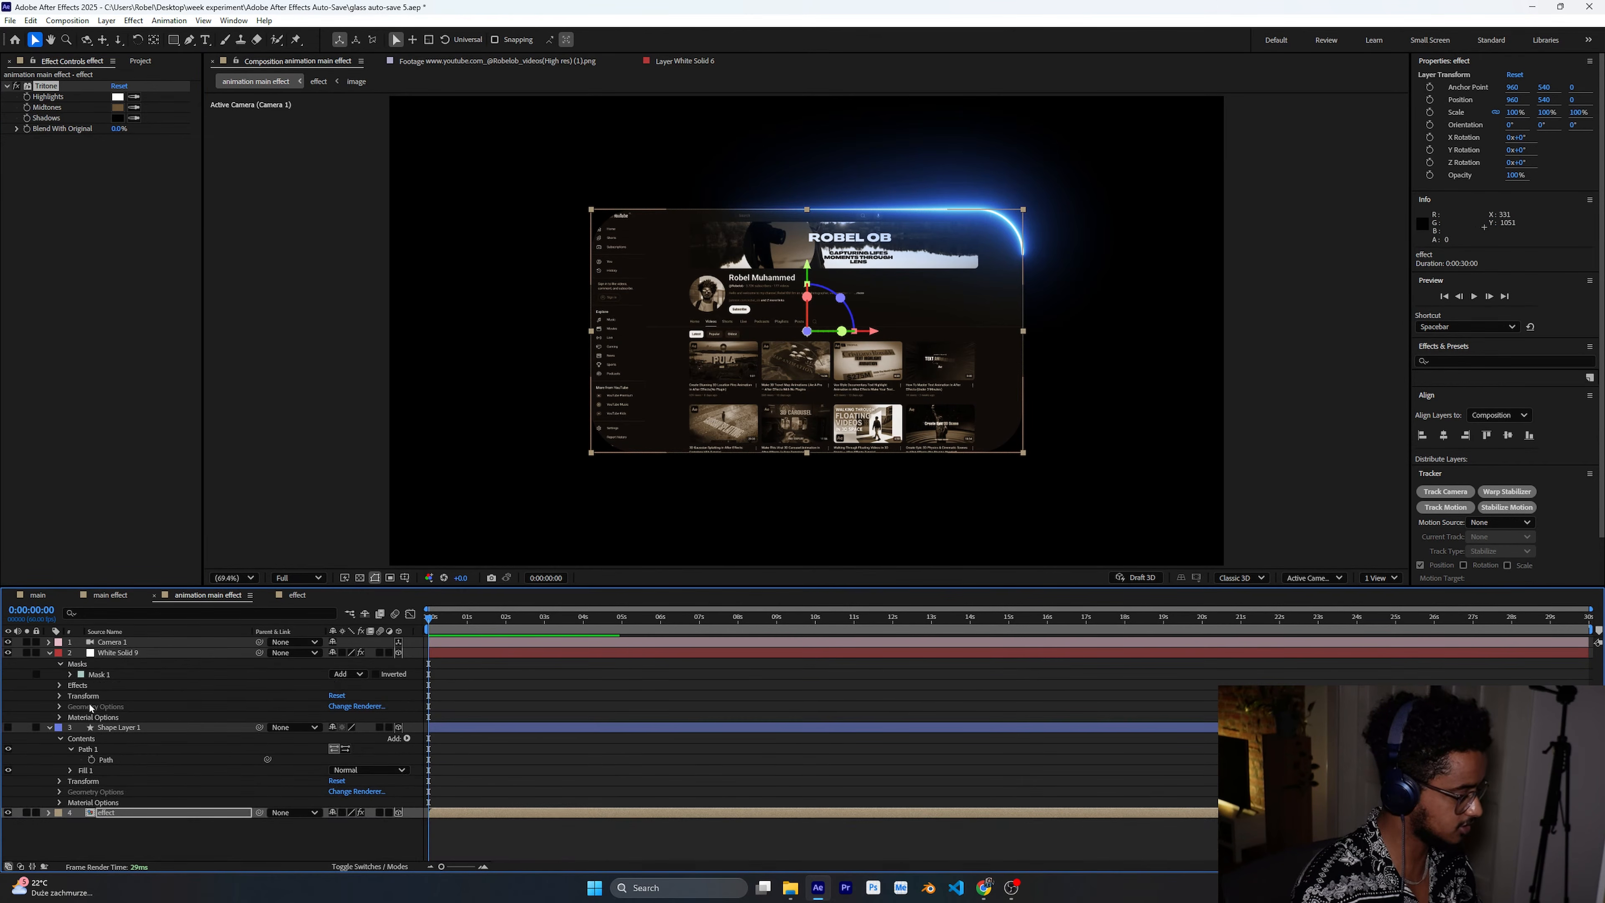
{"action": "left_click", "coordinate": [60, 686]}
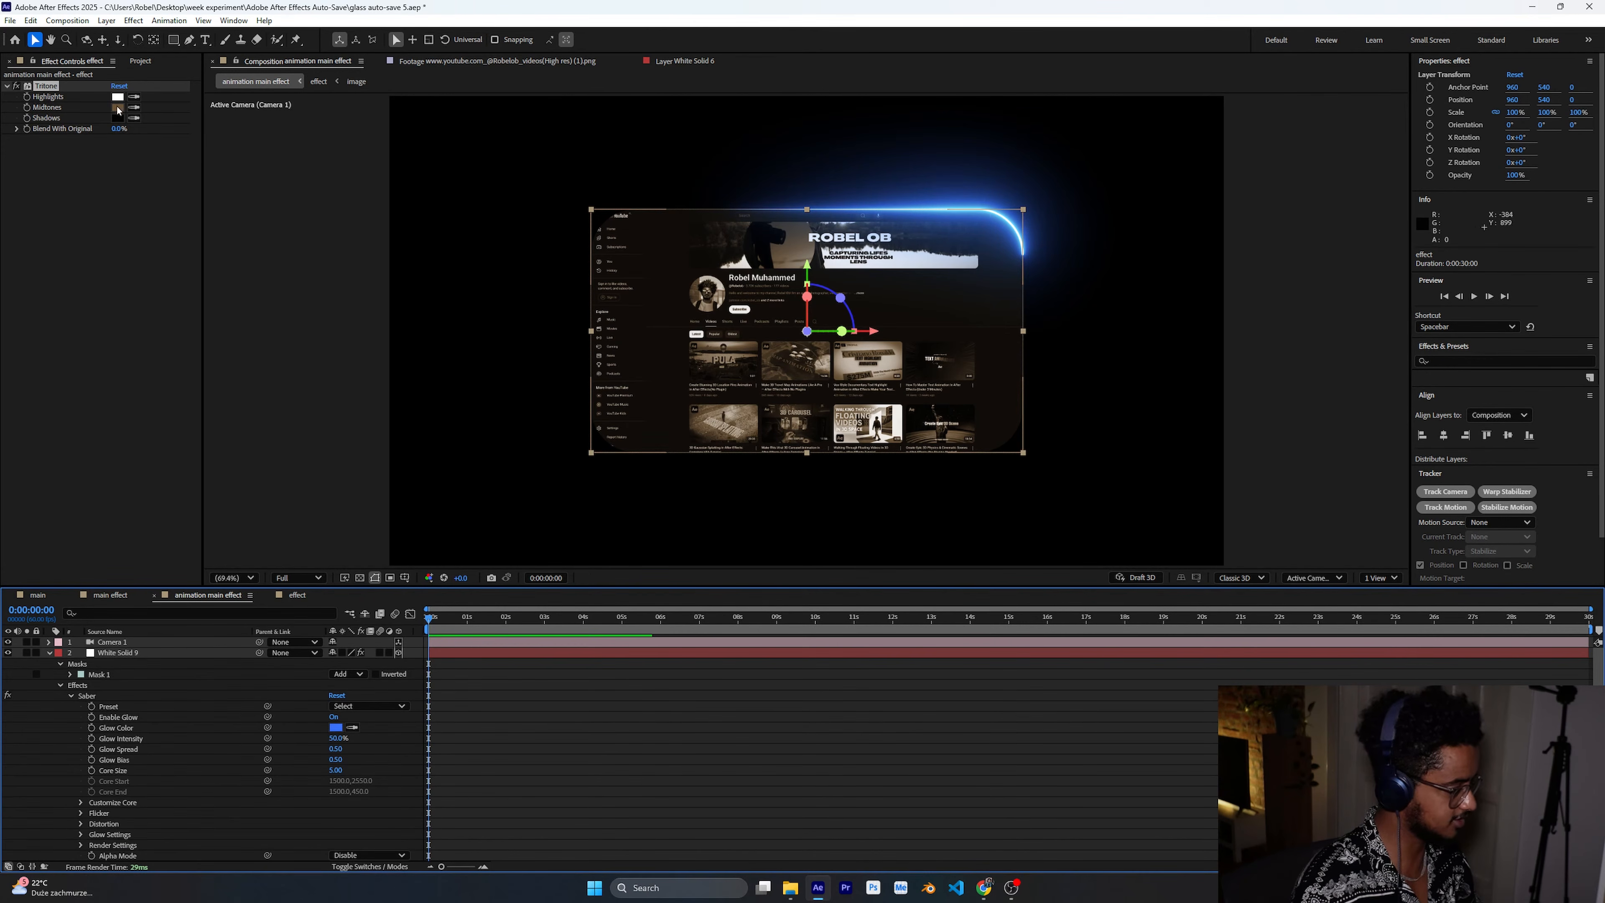
{"action": "scroll", "coordinate": [215, 768], "scroll_direction": "down", "scroll_amount": 2}
{"action": "scroll", "coordinate": [218, 772], "scroll_direction": "up", "scroll_amount": 2}
{"action": "left_click_drag", "start_coordinate": [268, 728], "coordinate": [51, 109]}
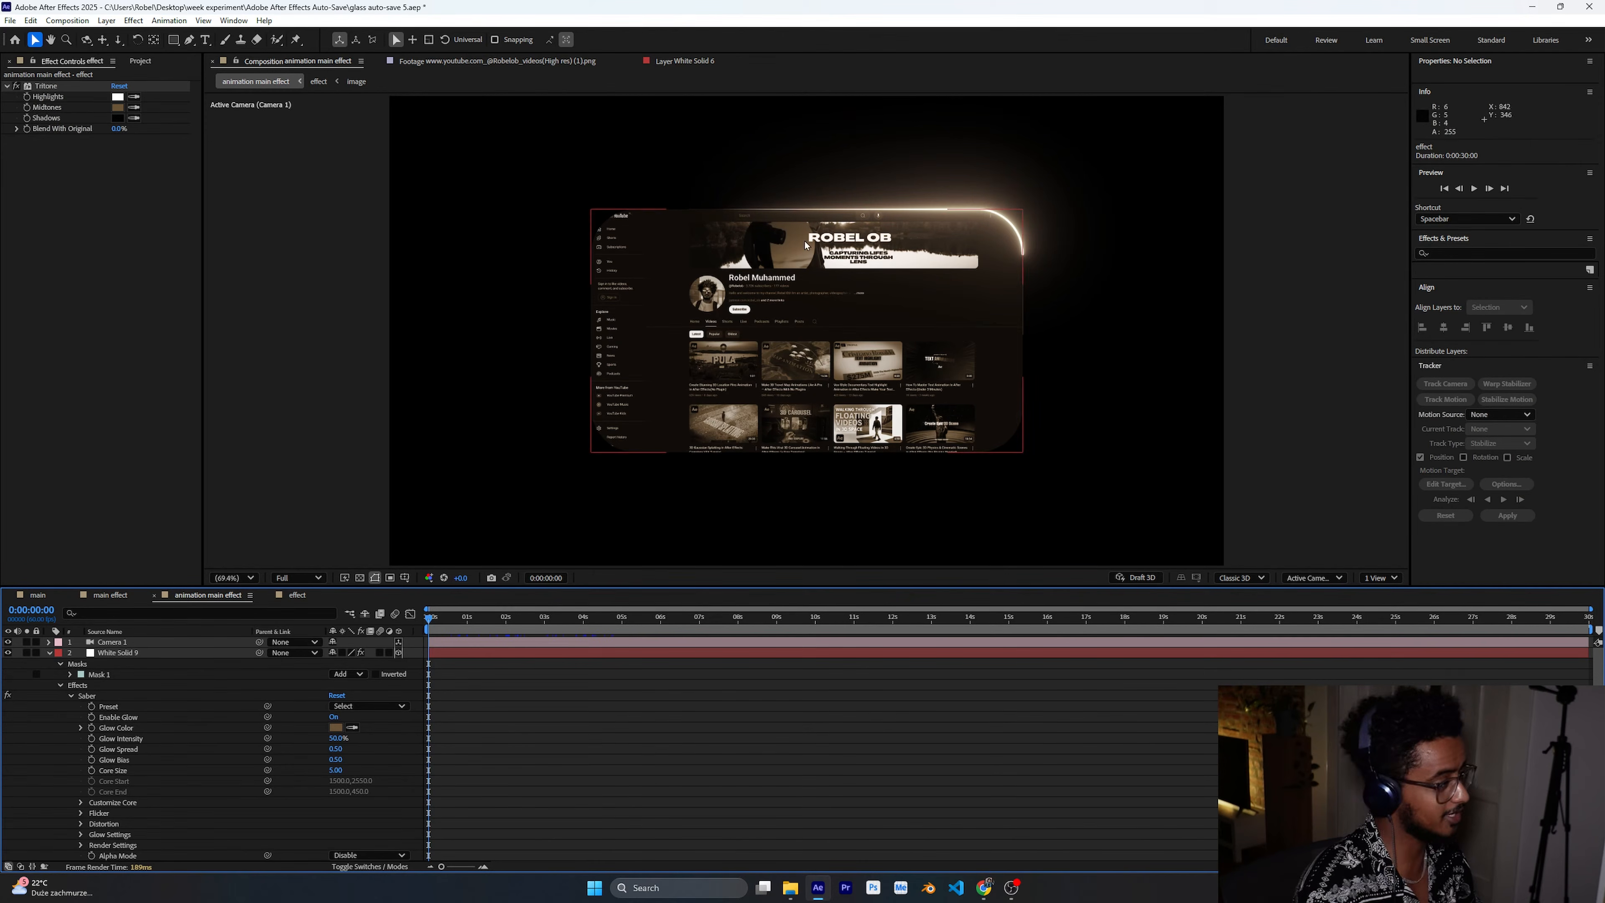
Change Tritone's midtones to a bright, saturated yellow-orange.
{"action": "left_click", "coordinate": [116, 108]}
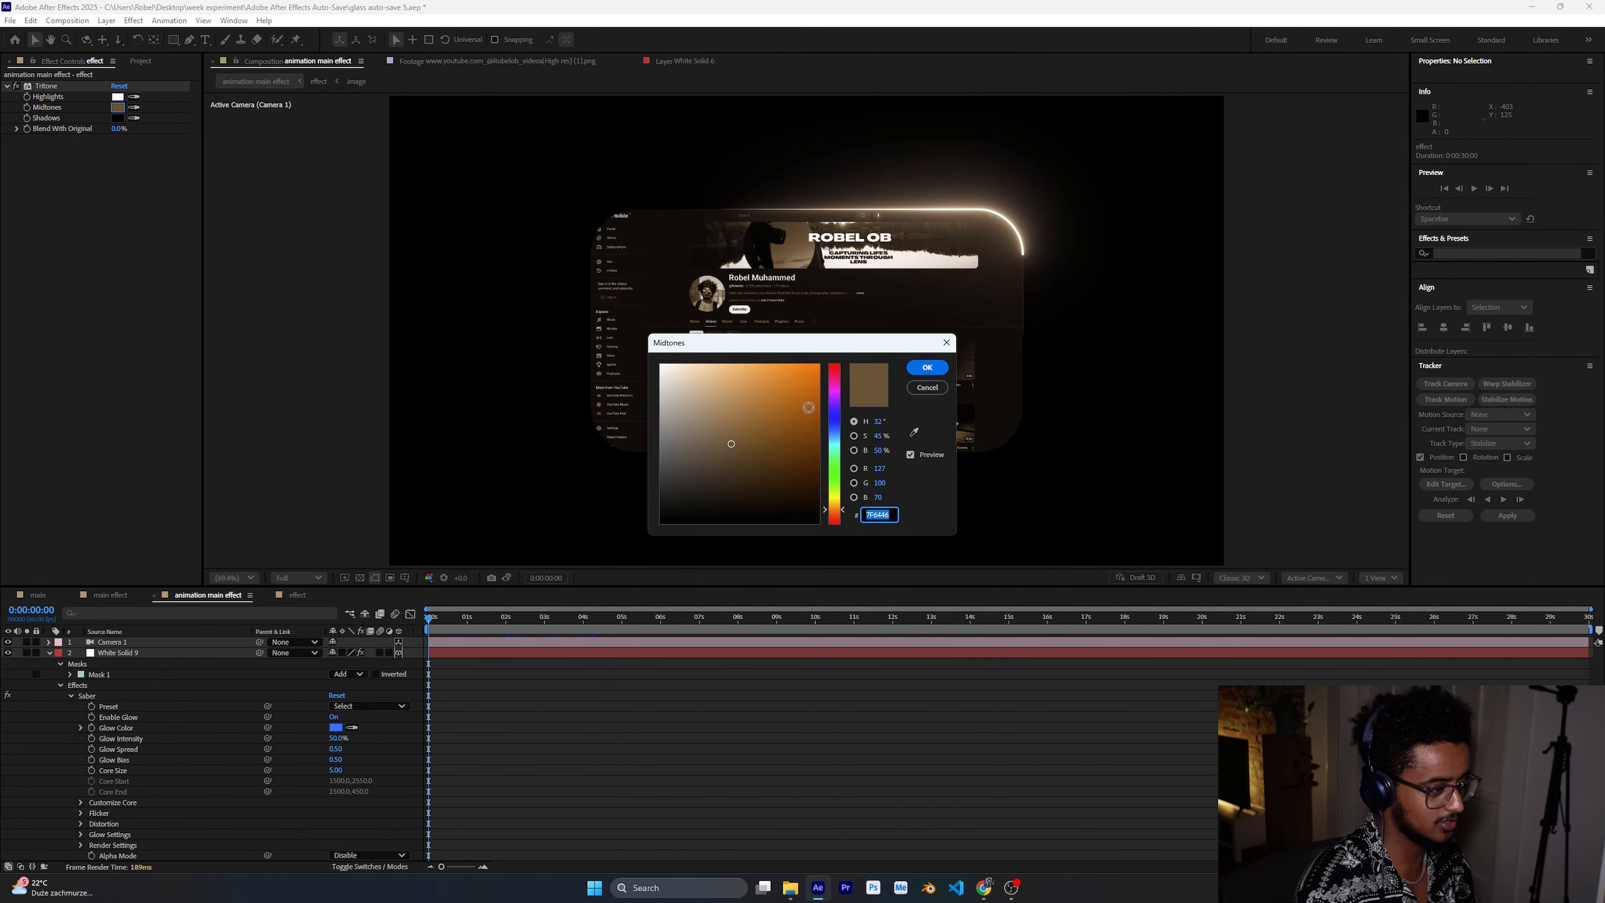
{"action": "left_click", "coordinate": [801, 373]}
{"action": "left_click_drag", "start_coordinate": [833, 508], "coordinate": [834, 504]}
{"action": "left_click", "coordinate": [788, 382]}
{"action": "key", "text": "Return"}
Set Tritone's Blend With Original to 50% on the effect layer.
{"action": "left_click", "coordinate": [81, 90]}
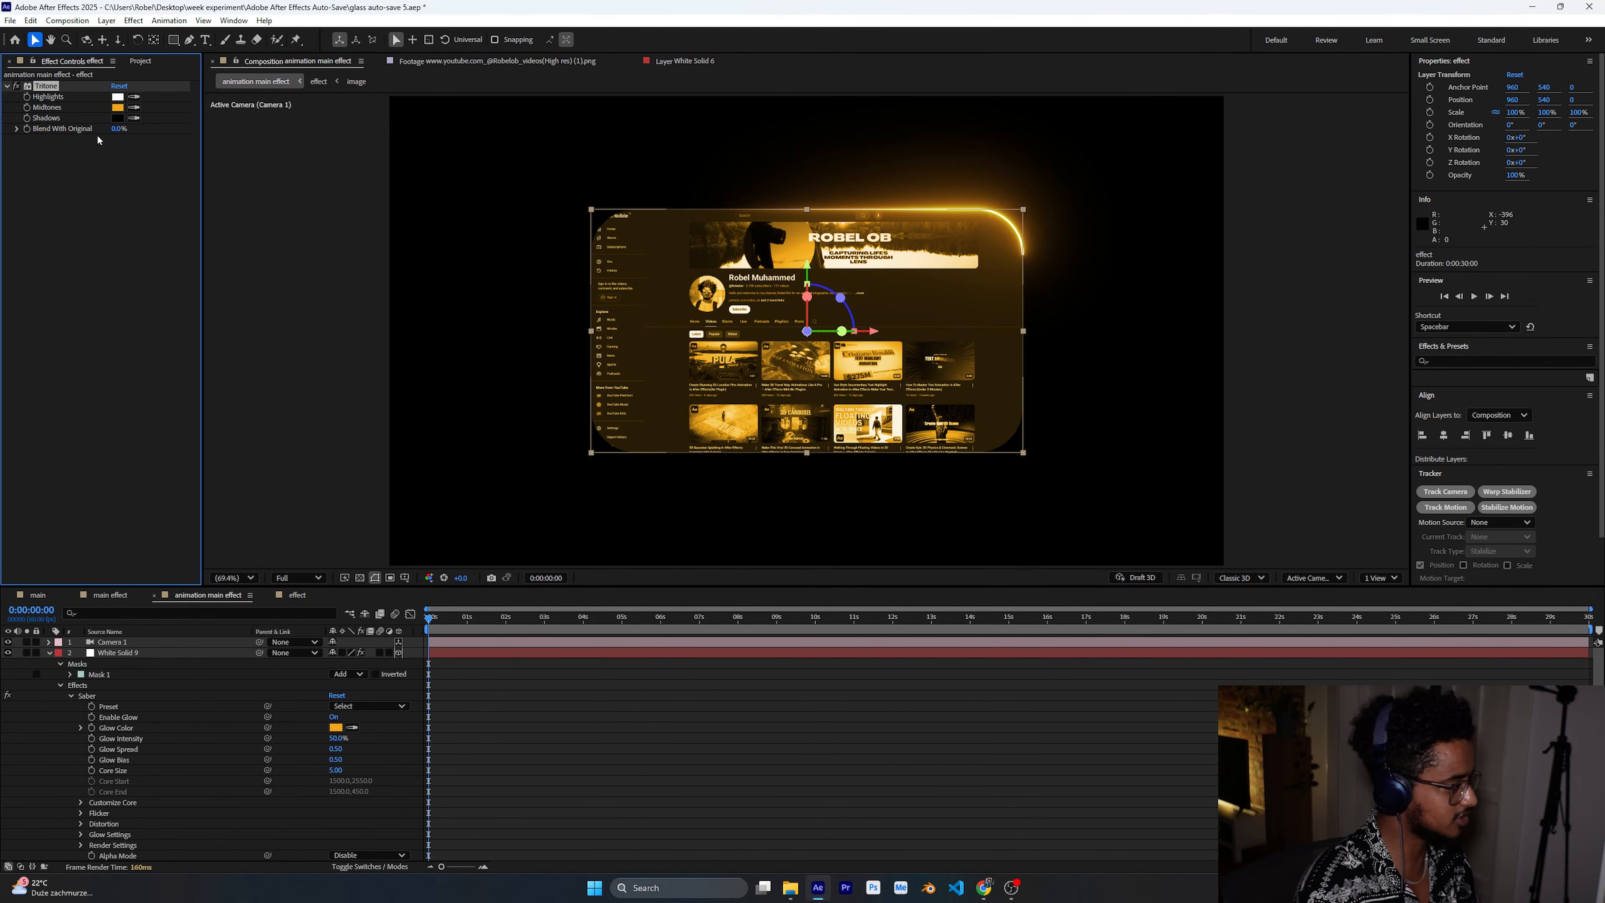
{"action": "mouse_move", "coordinate": [117, 129]}
{"action": "left_mouse_down"}
{"action": "mouse_move", "coordinate": [132, 133]}
{"action": "mouse_move", "coordinate": [118, 129]}
{"action": "left_mouse_up"}
{"action": "left_click", "coordinate": [121, 128]}
{"action": "type", "text": "50"}
{"action": "key", "text": "Return"}
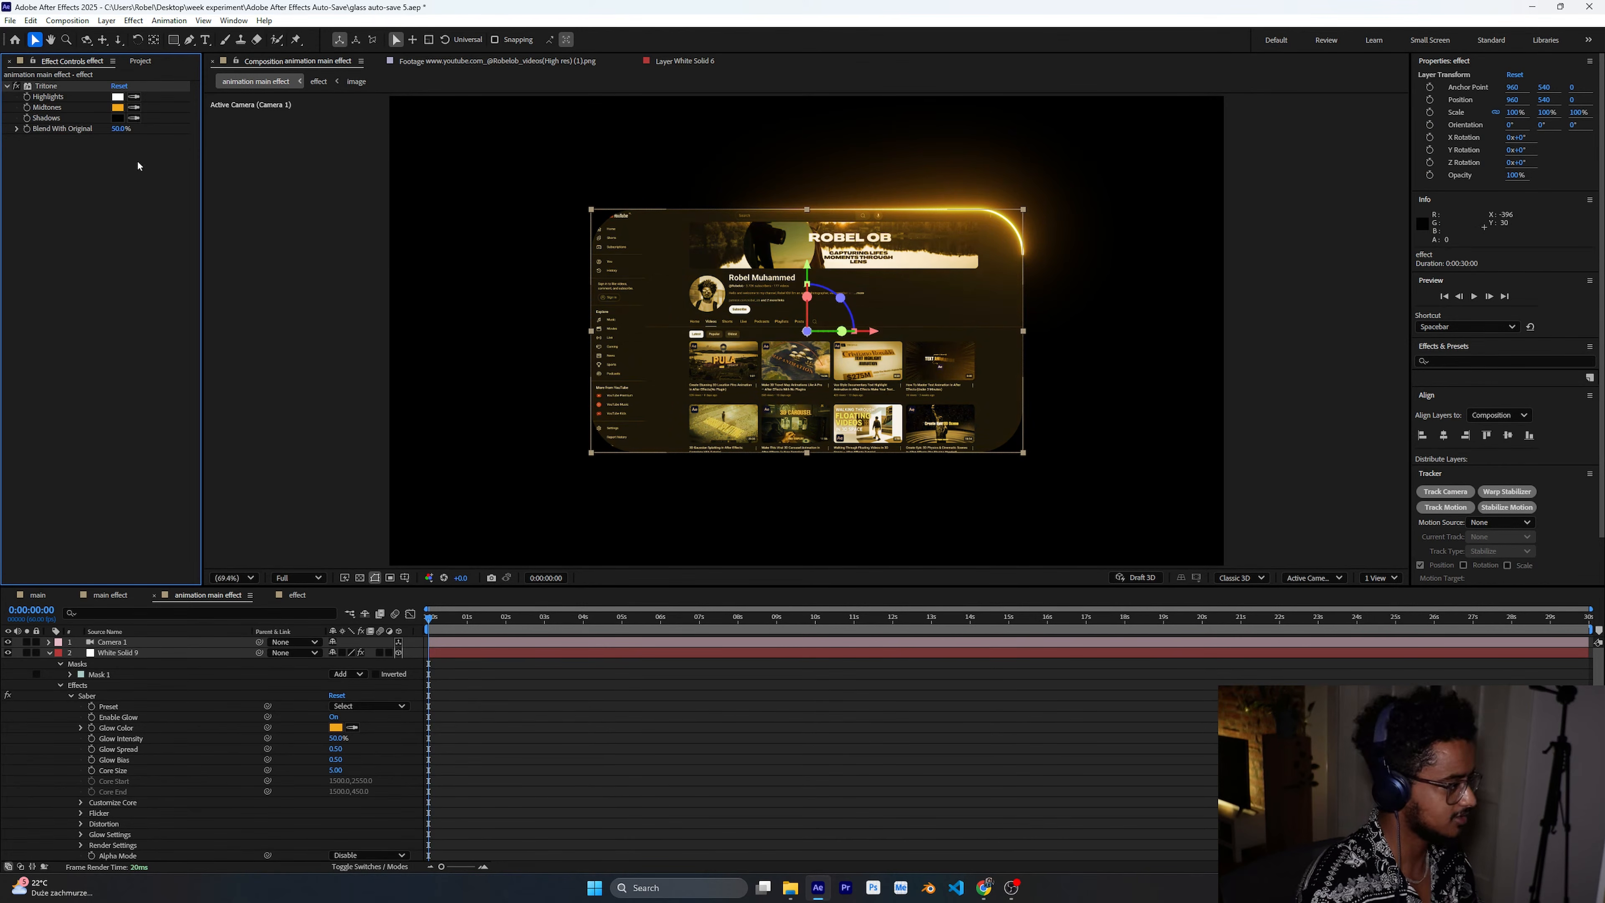
{"action": "left_click", "coordinate": [817, 710]}
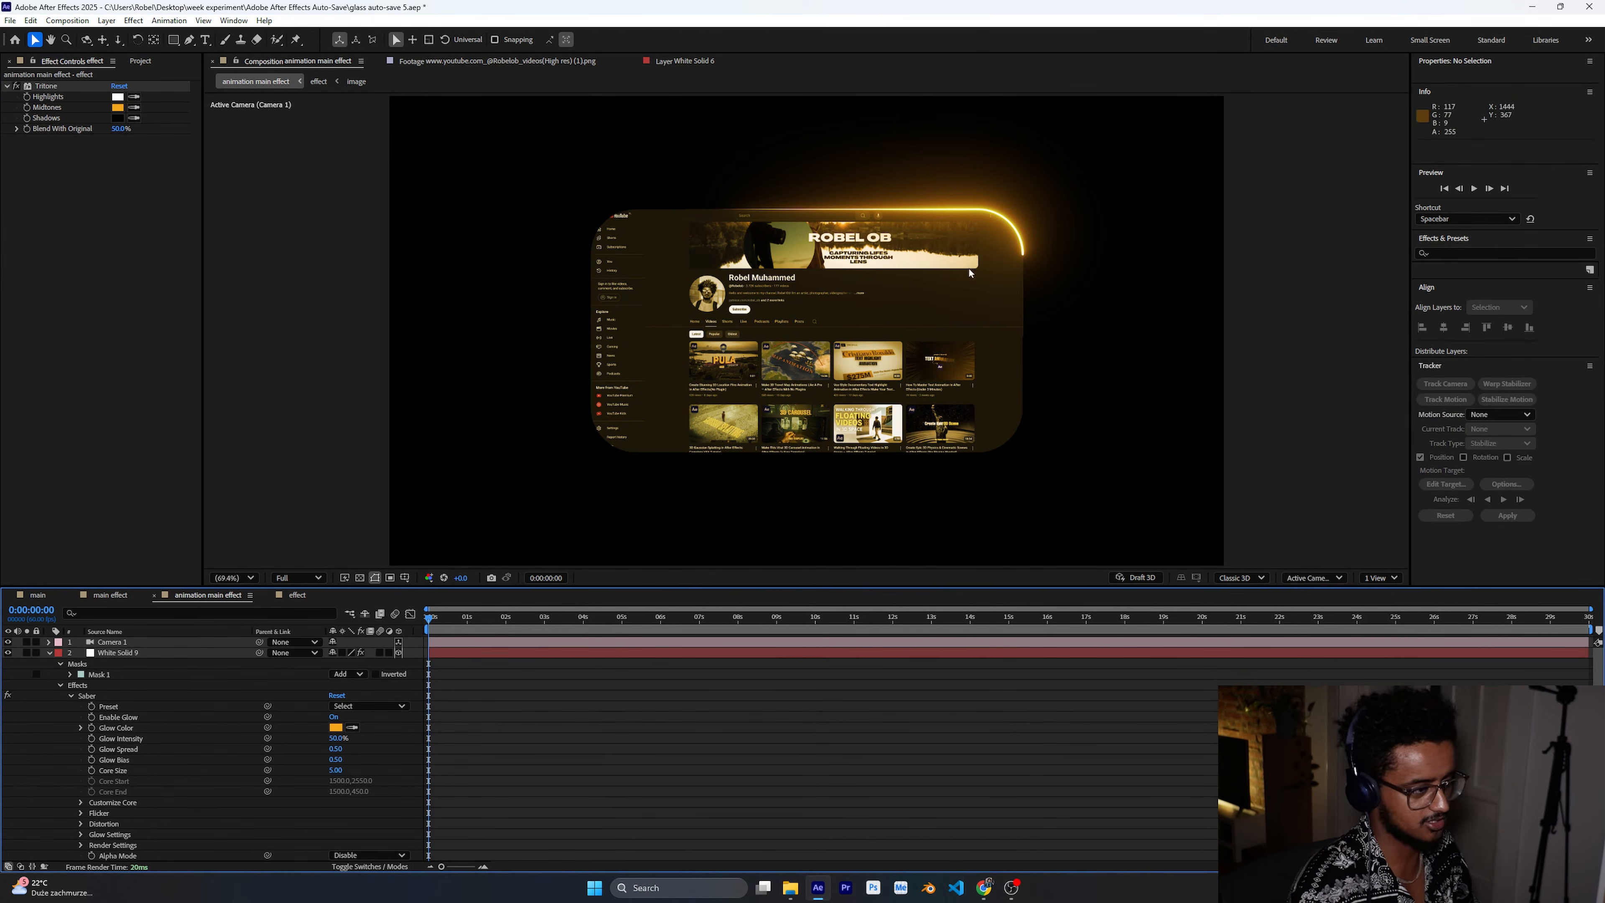
Shift the hue of Tritone's midtones to a deeper orange, about FF9C00.
{"action": "left_click", "coordinate": [118, 107]}
{"action": "left_click_drag", "start_coordinate": [839, 477], "coordinate": [840, 514]}
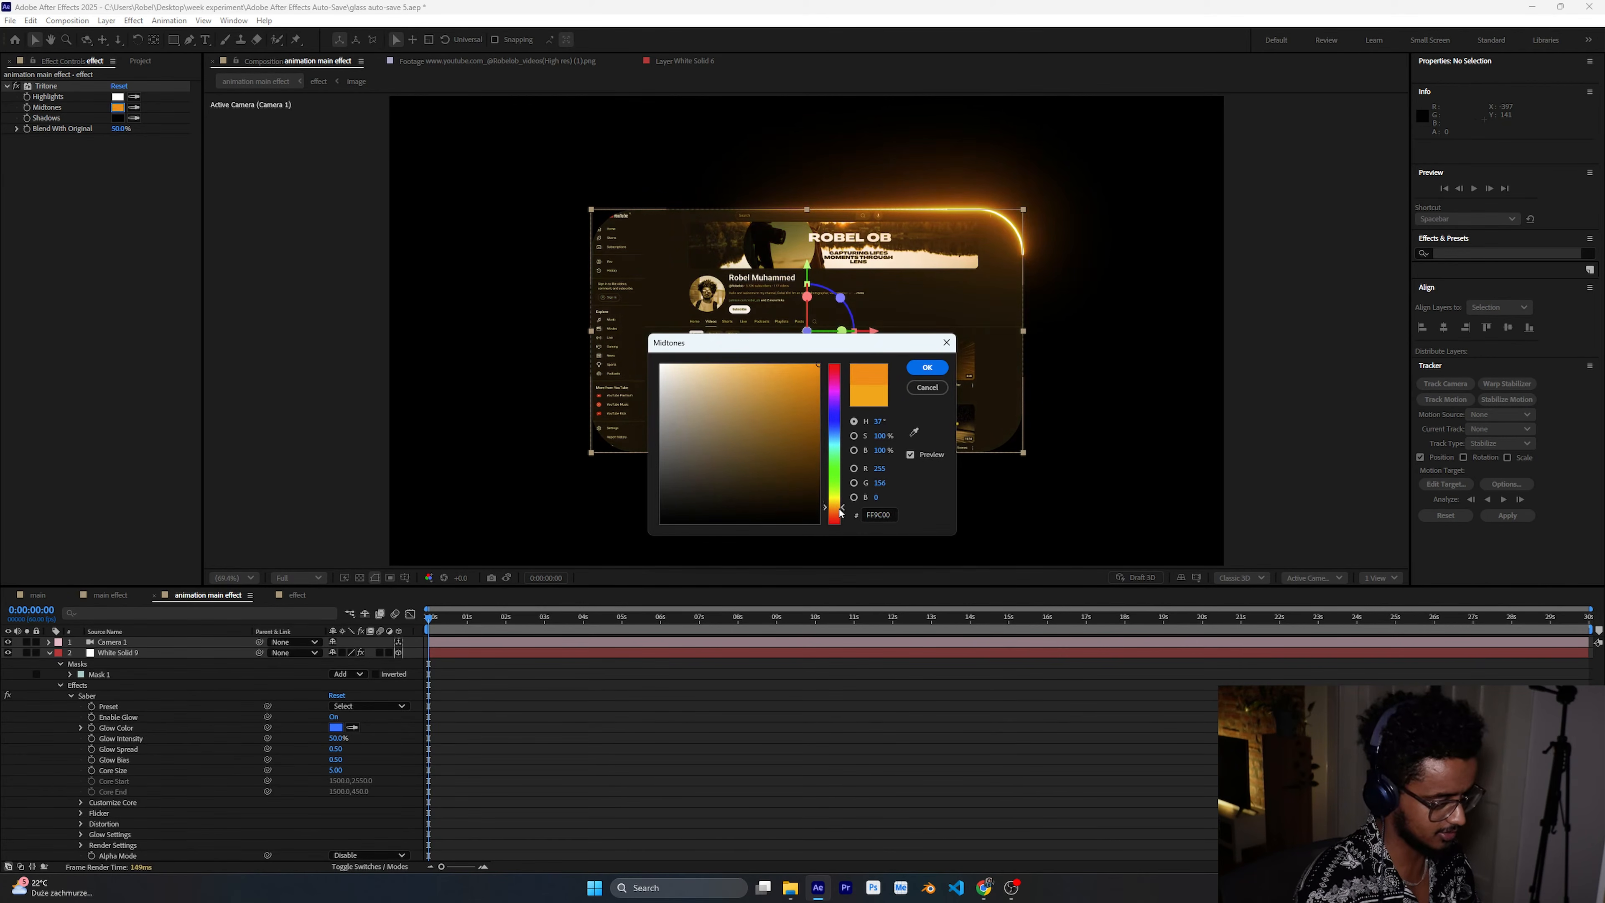
{"action": "left_click", "coordinate": [927, 368]}
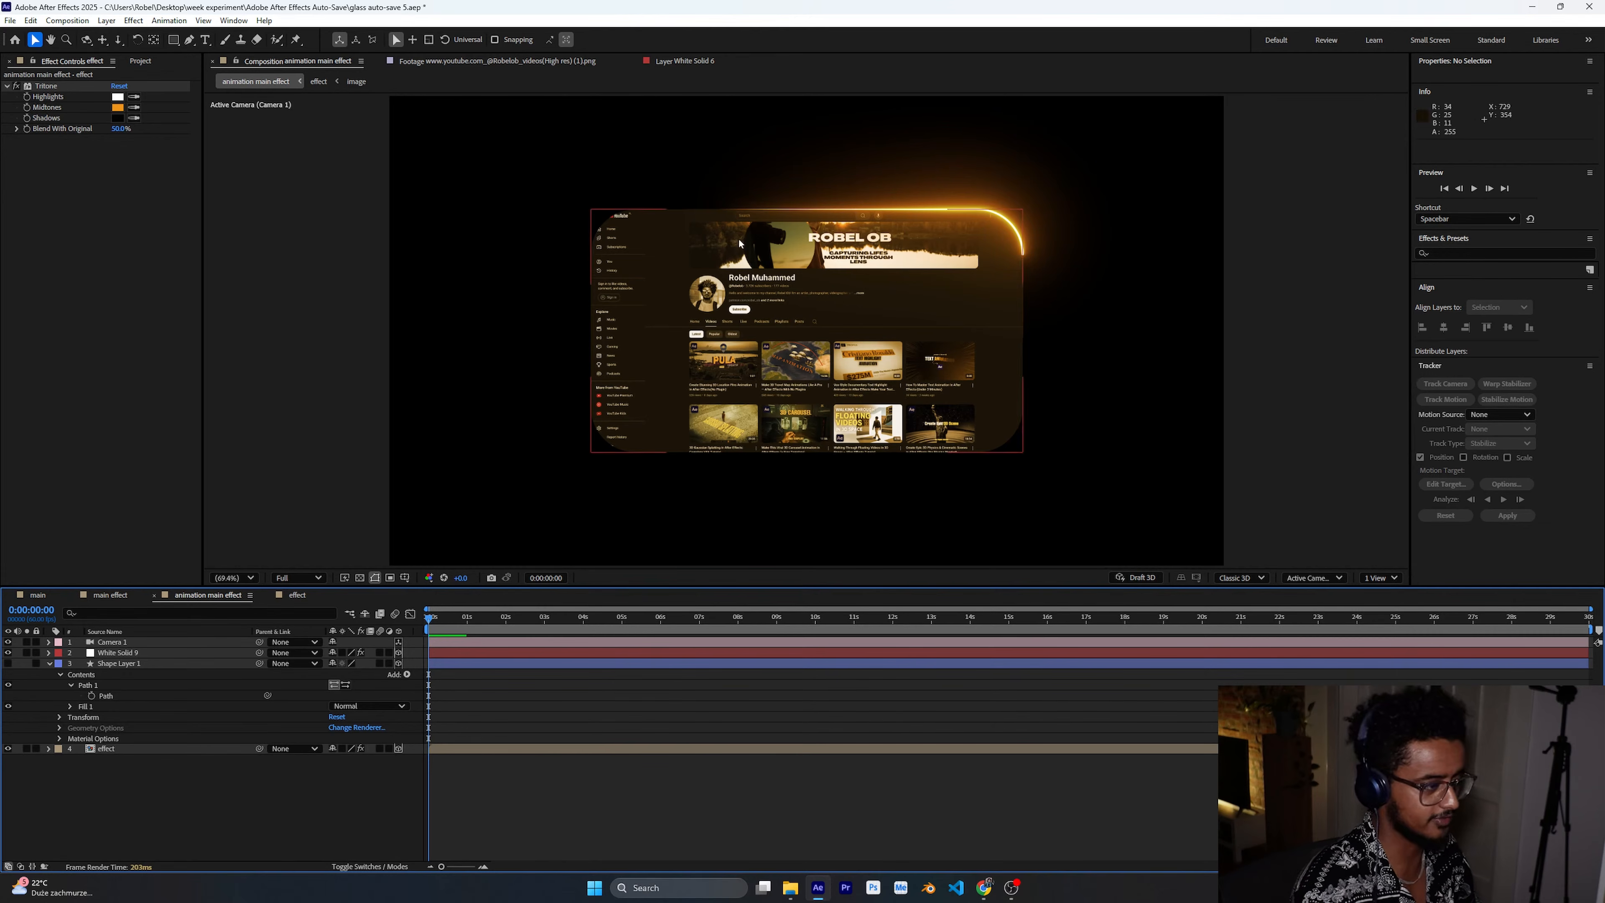
Create a shadow-casting spot light with 110% intensity, 180° cone angle, 100% cone feather and smooth falloff.
{"action": "right_click", "coordinate": [222, 776]}
{"action": "right_click", "coordinate": [233, 808]}
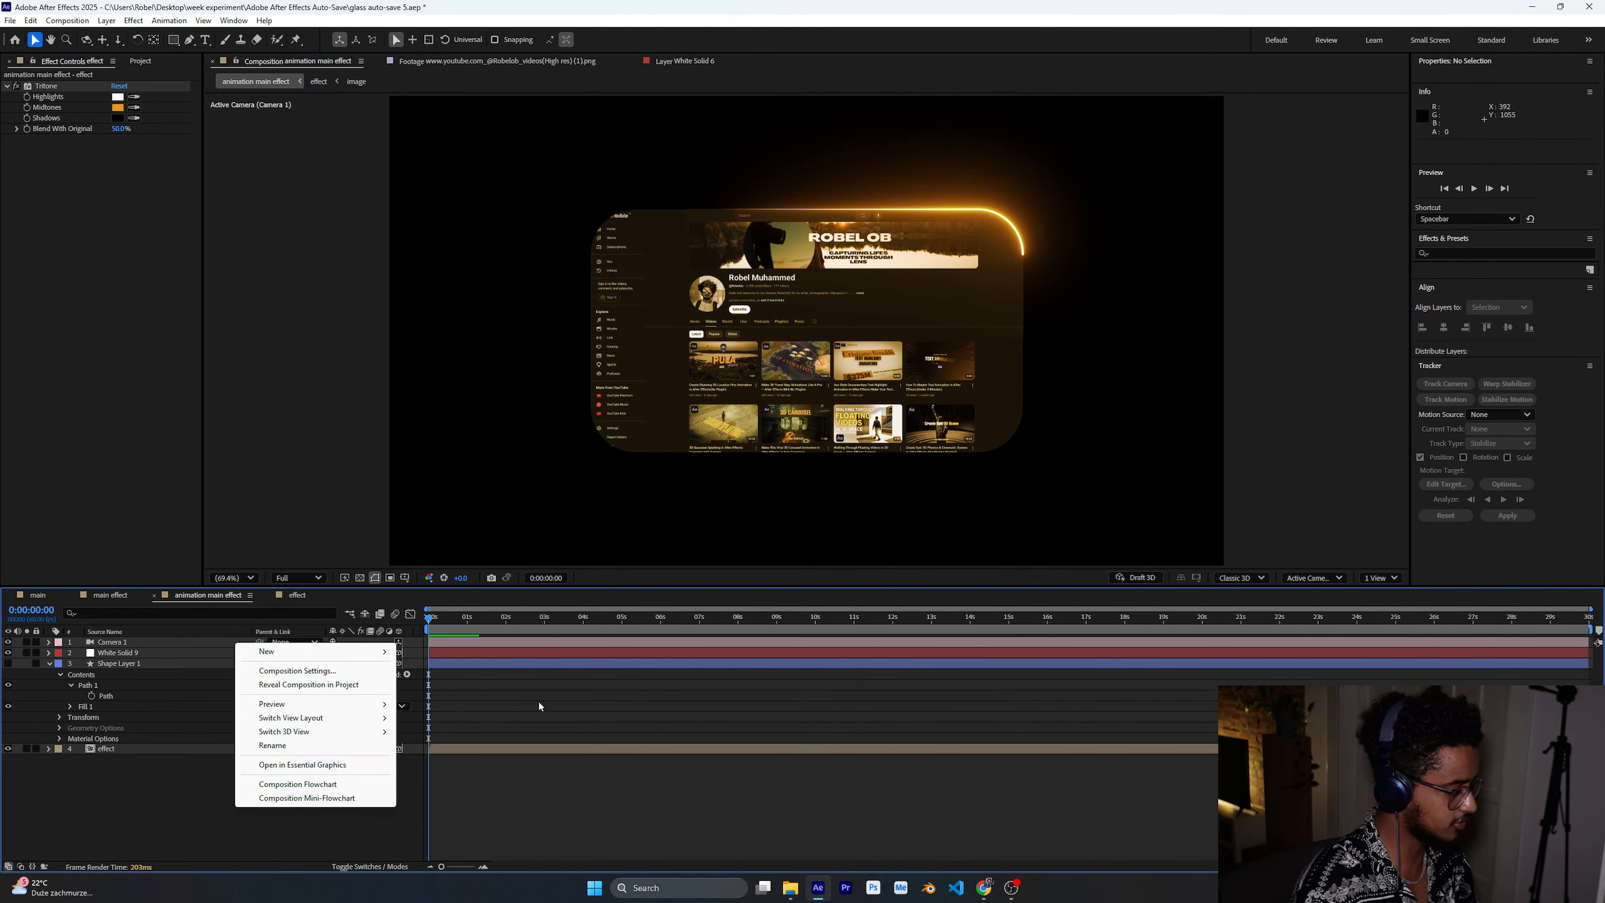
{"action": "mouse_move", "coordinate": [318, 654]}
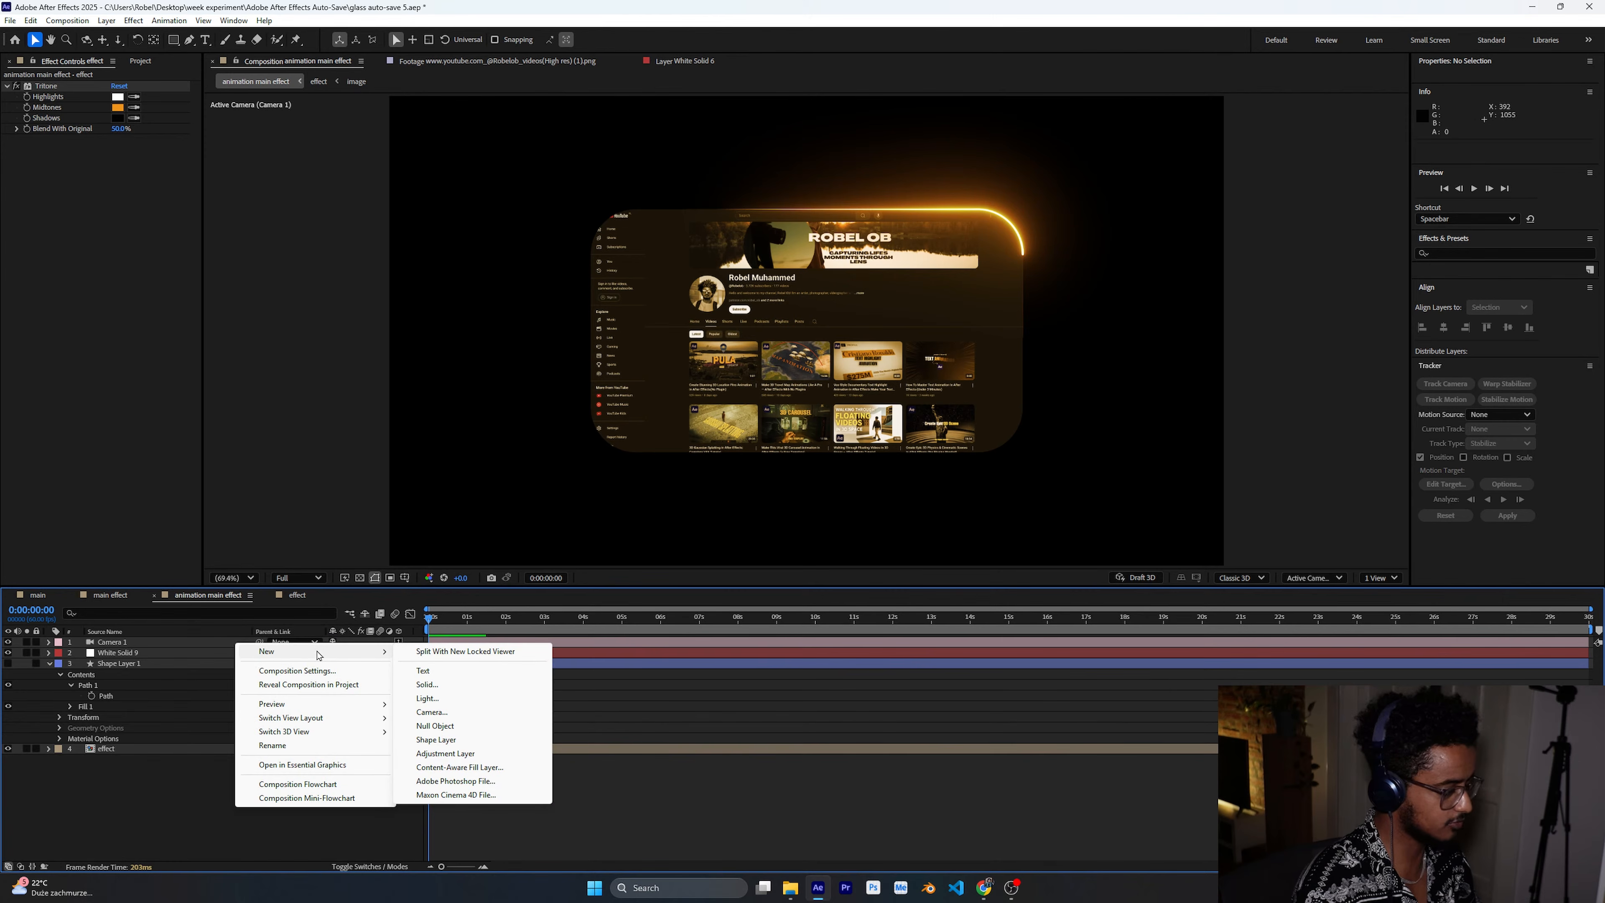
{"action": "left_click", "coordinate": [487, 699]}
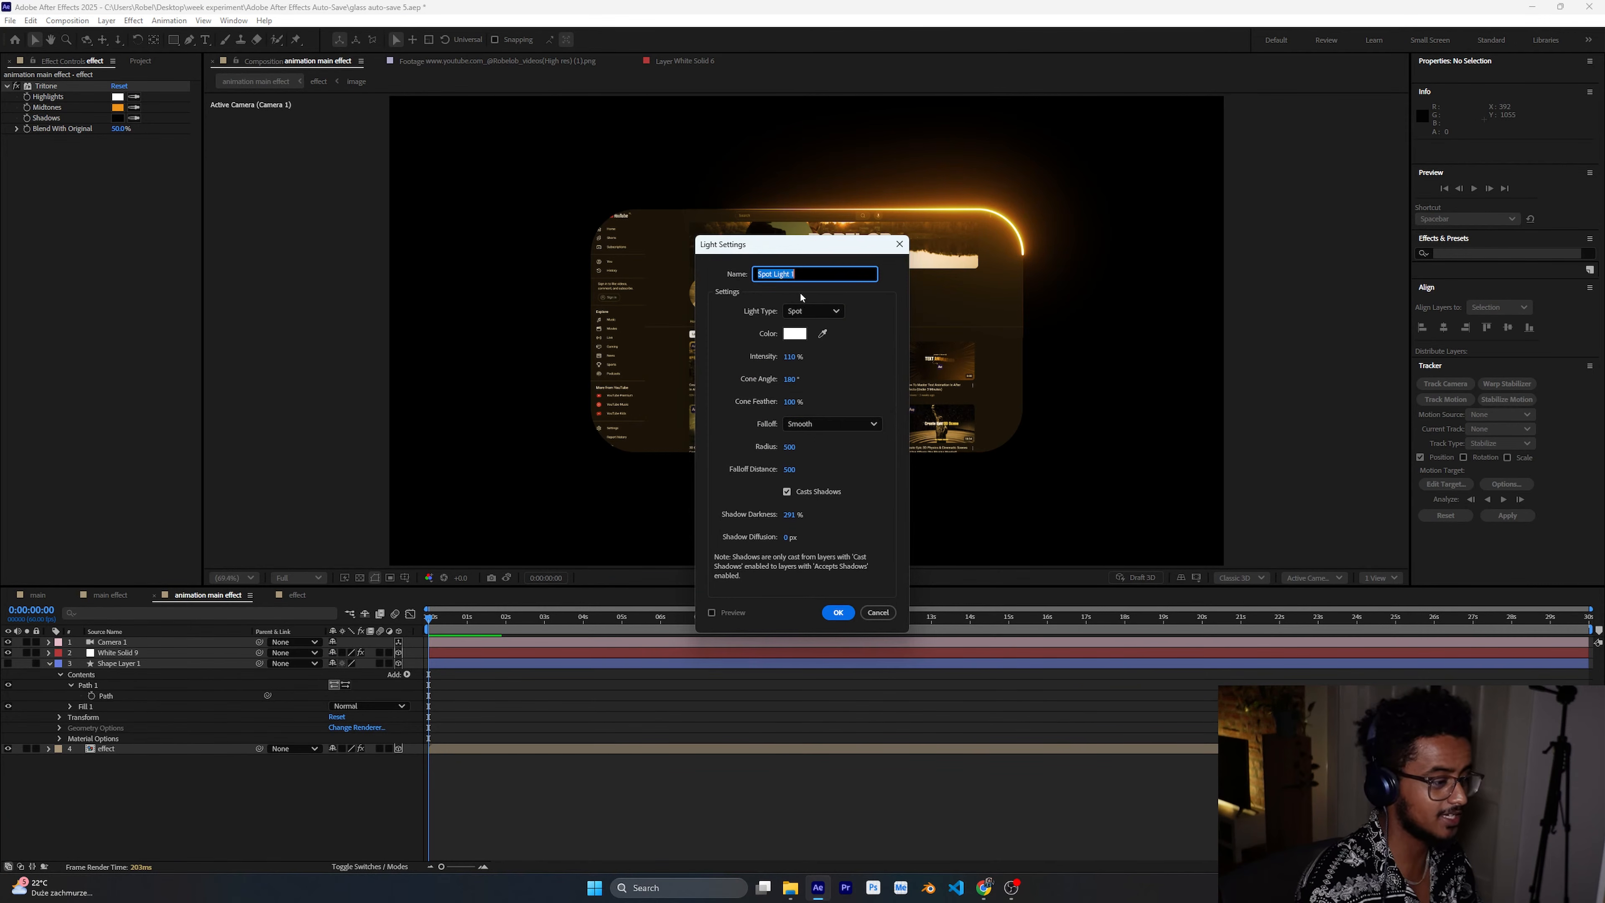
{"action": "left_click", "coordinate": [849, 348]}
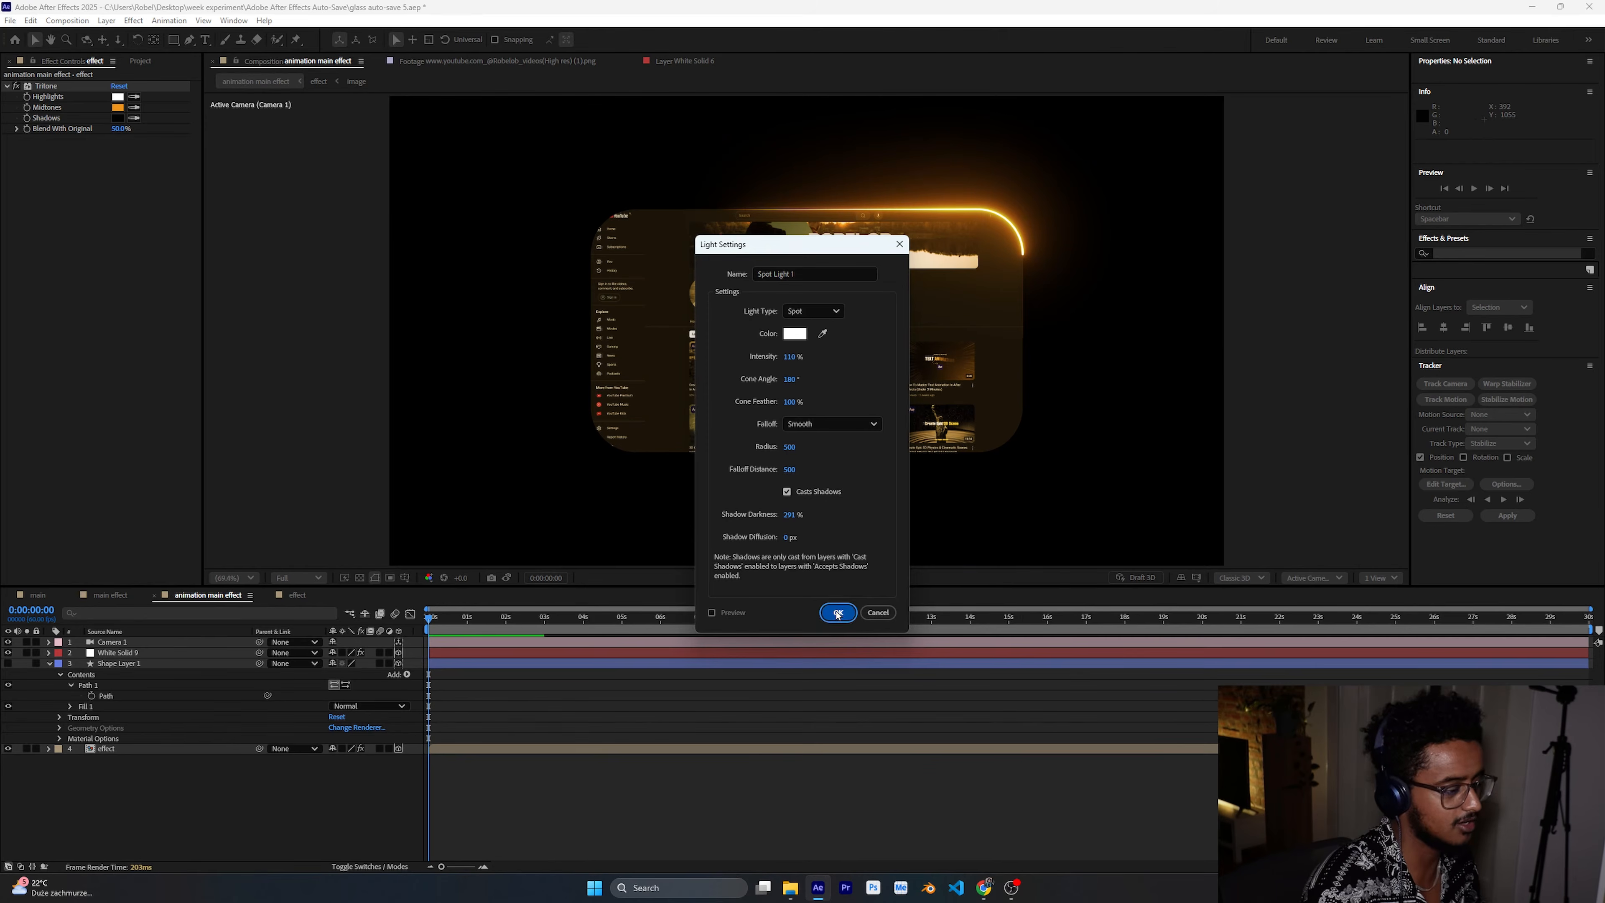
{"action": "left_click", "coordinate": [839, 612]}
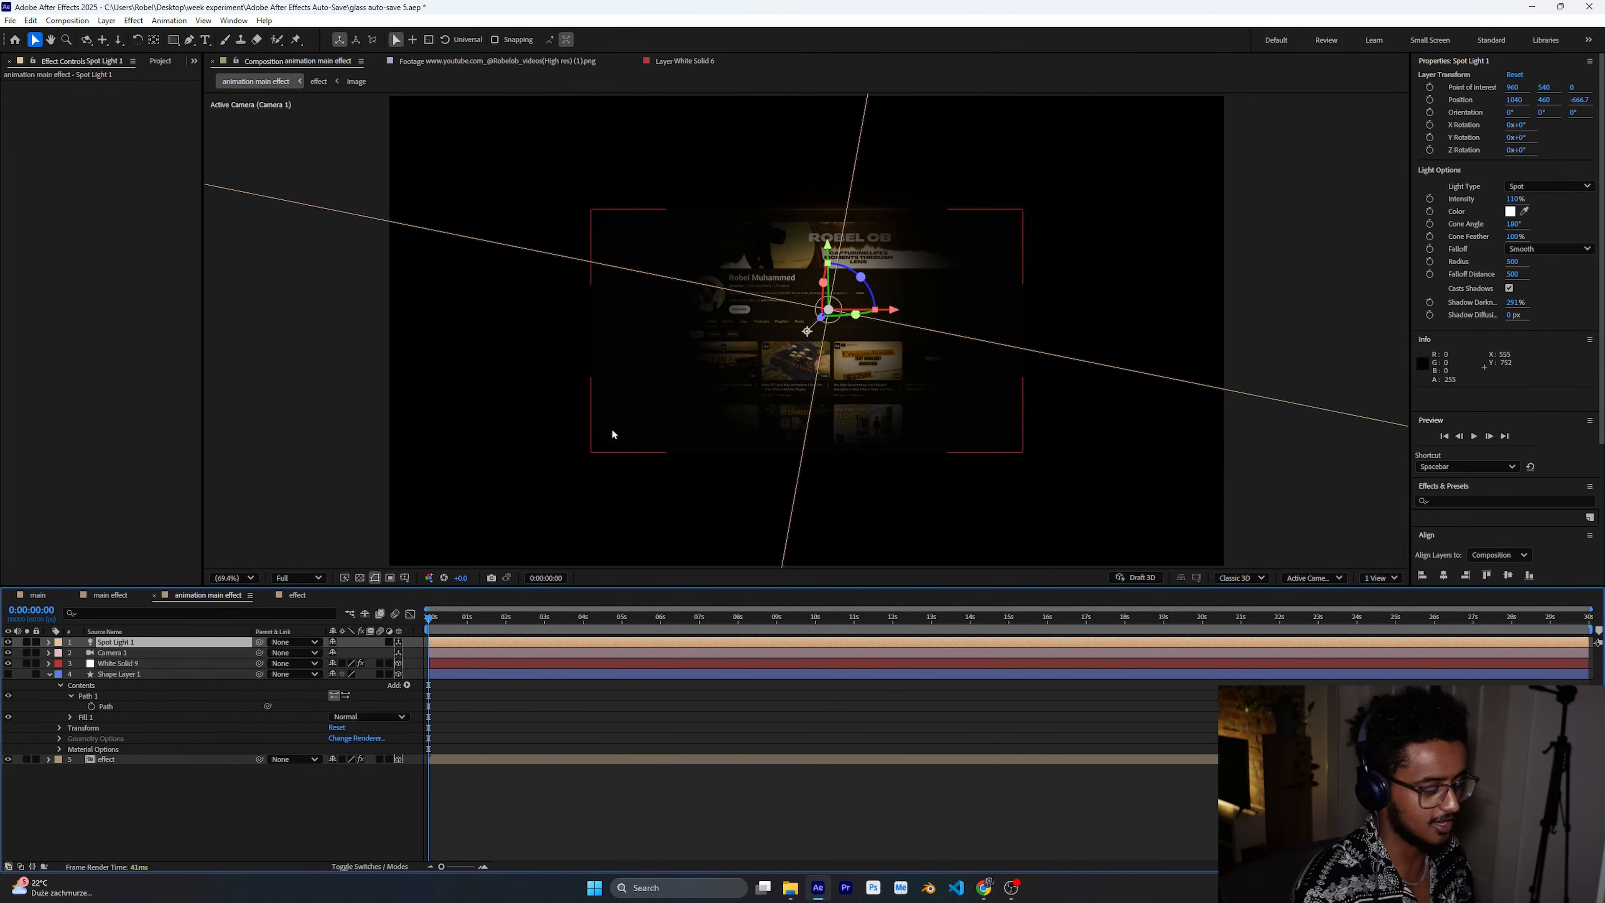
Center the spot light on the composition by setting its X position to 960 and Y position to 540.
{"action": "left_click", "coordinate": [48, 642]}
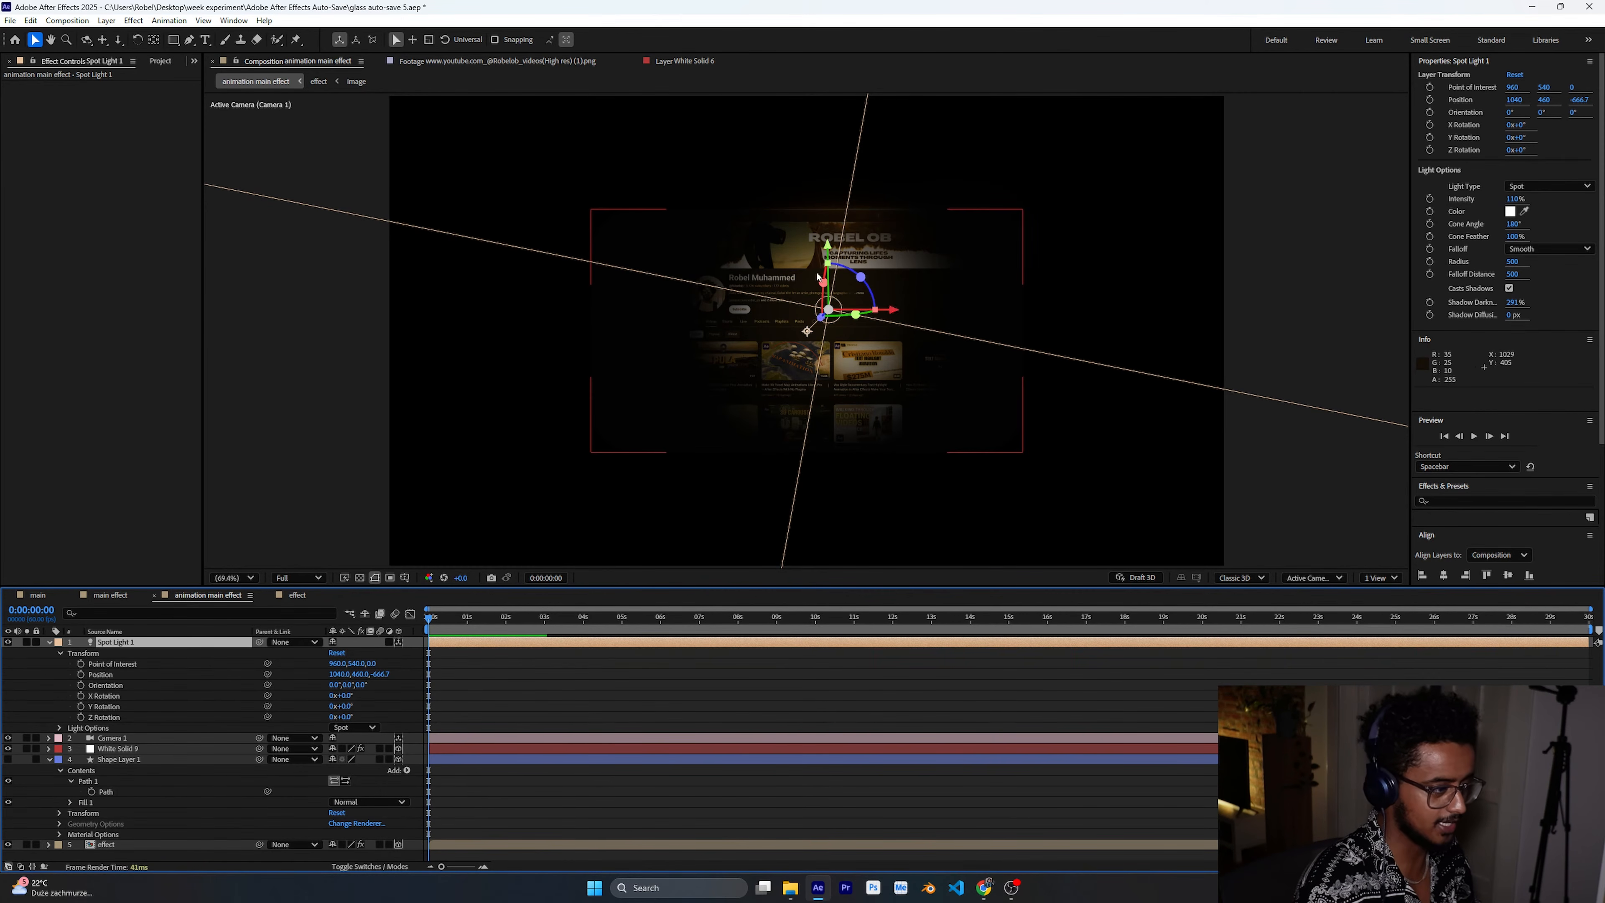
{"action": "scroll", "coordinate": [806, 316], "scroll_direction": "down", "scroll_amount": 10}
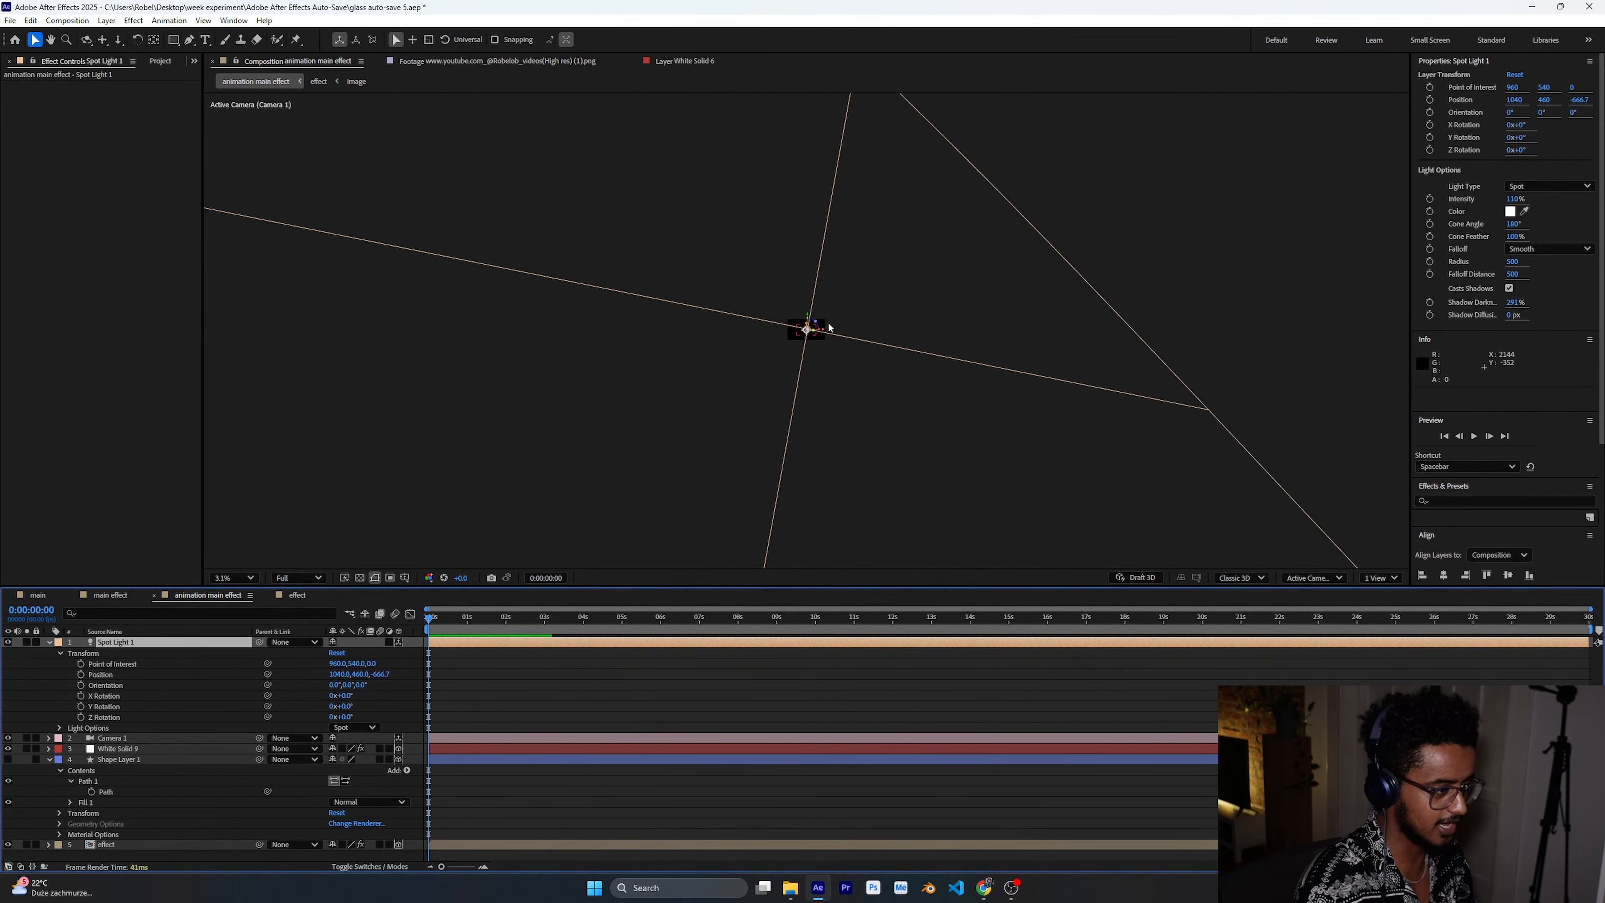
{"action": "scroll", "coordinate": [797, 351], "scroll_direction": "up", "scroll_amount": 7}
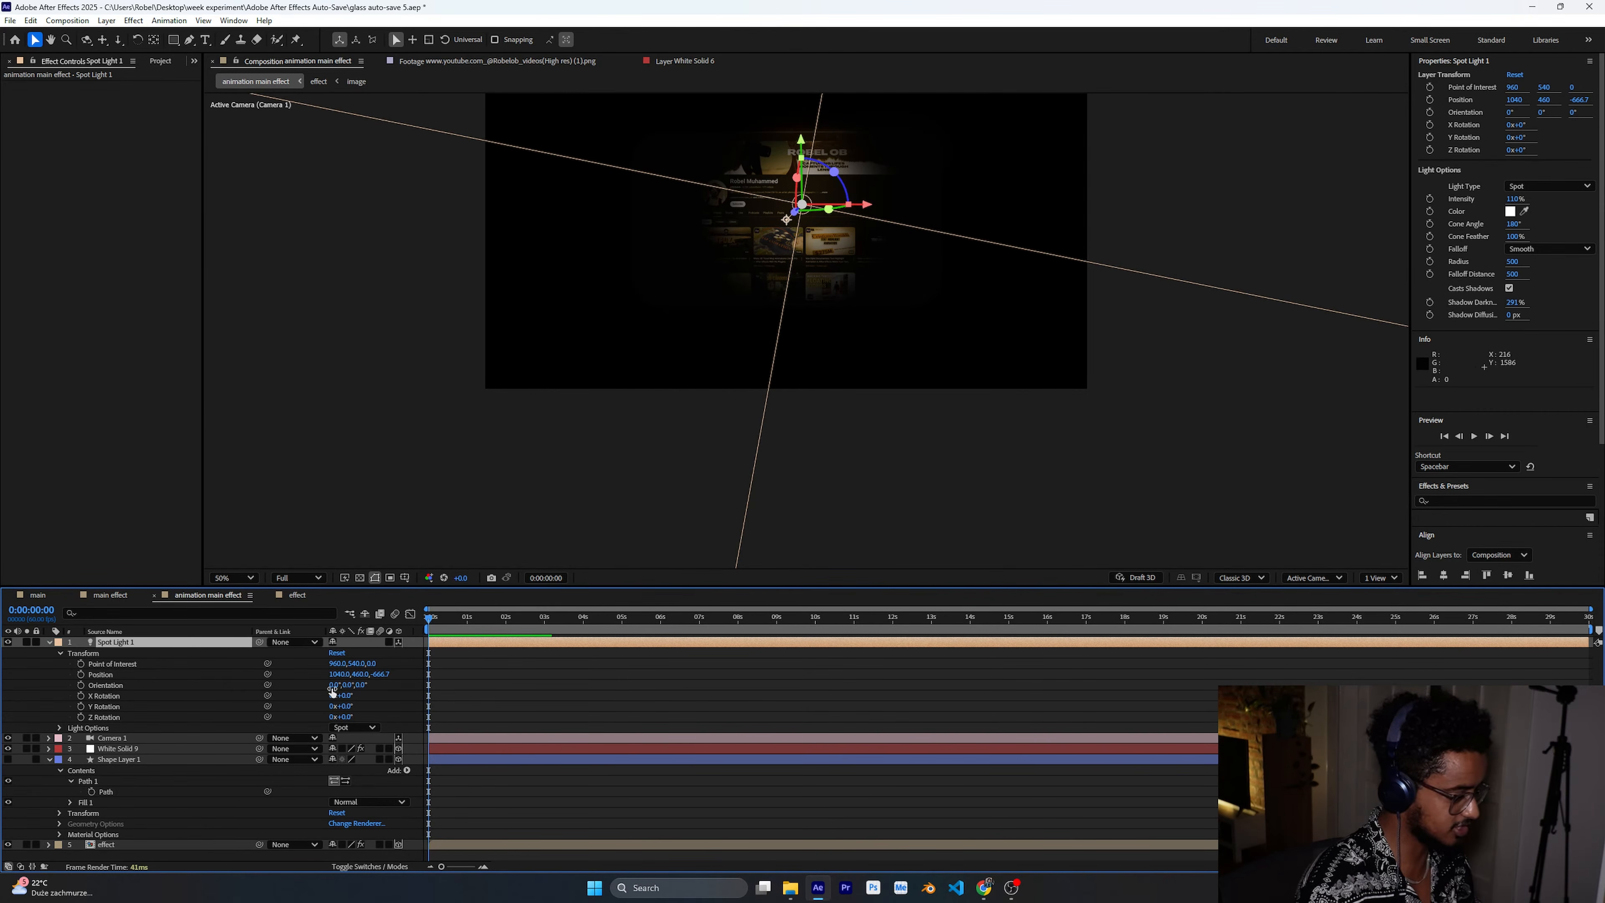
{"action": "left_click", "coordinate": [341, 674]}
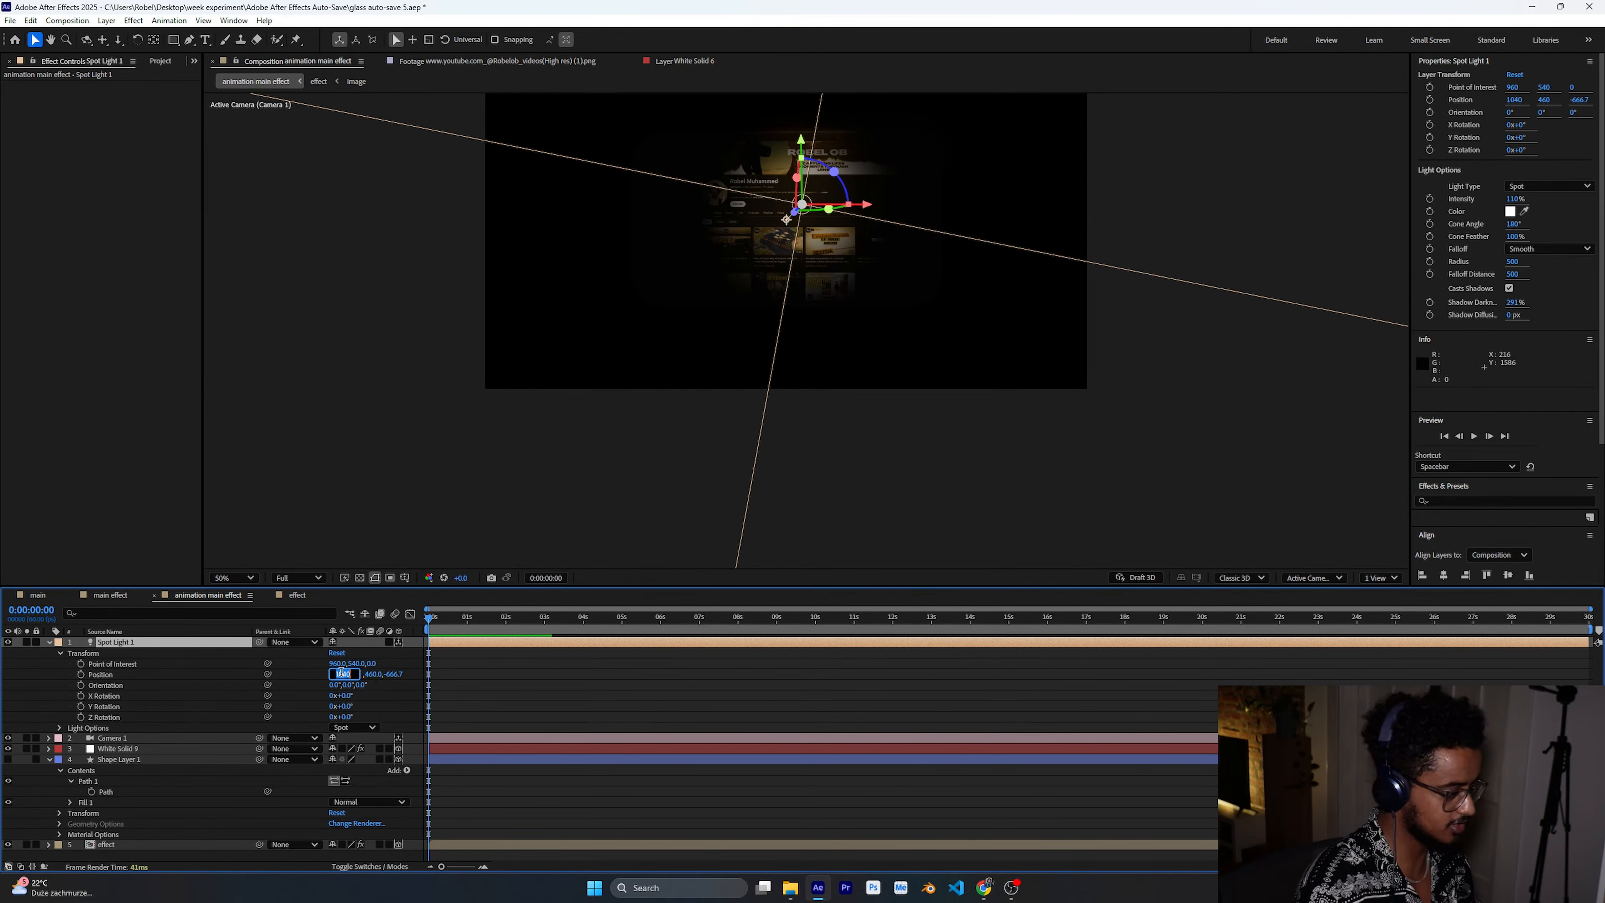
{"action": "key", "text": "BackSpace"}
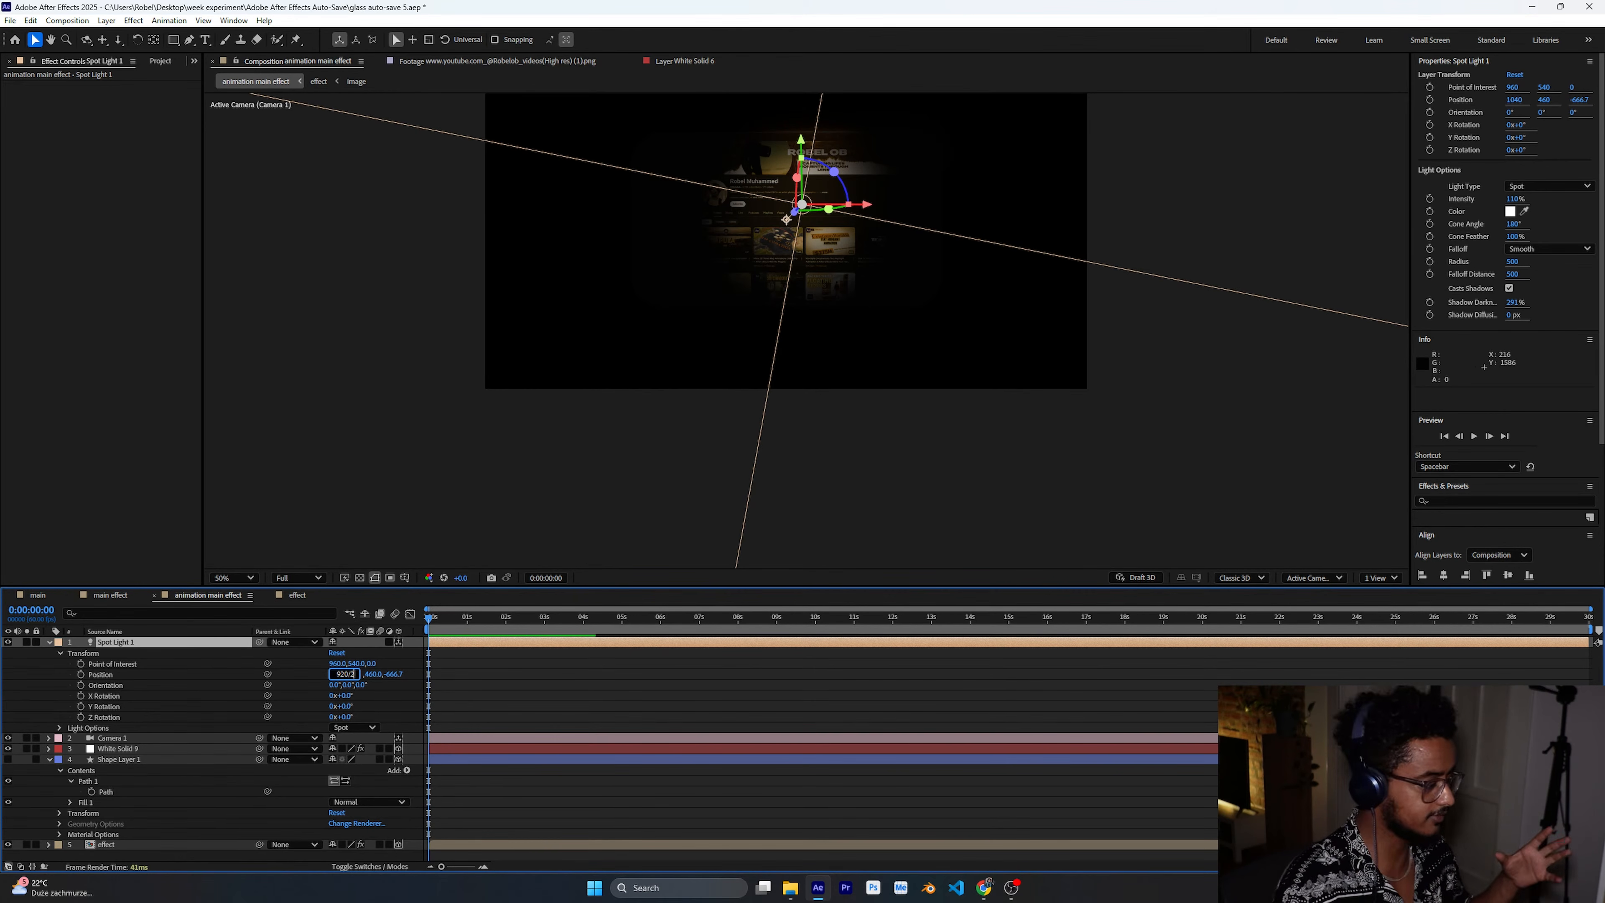
{"action": "key", "text": "Return"}
{"action": "left_click", "coordinate": [359, 673]}
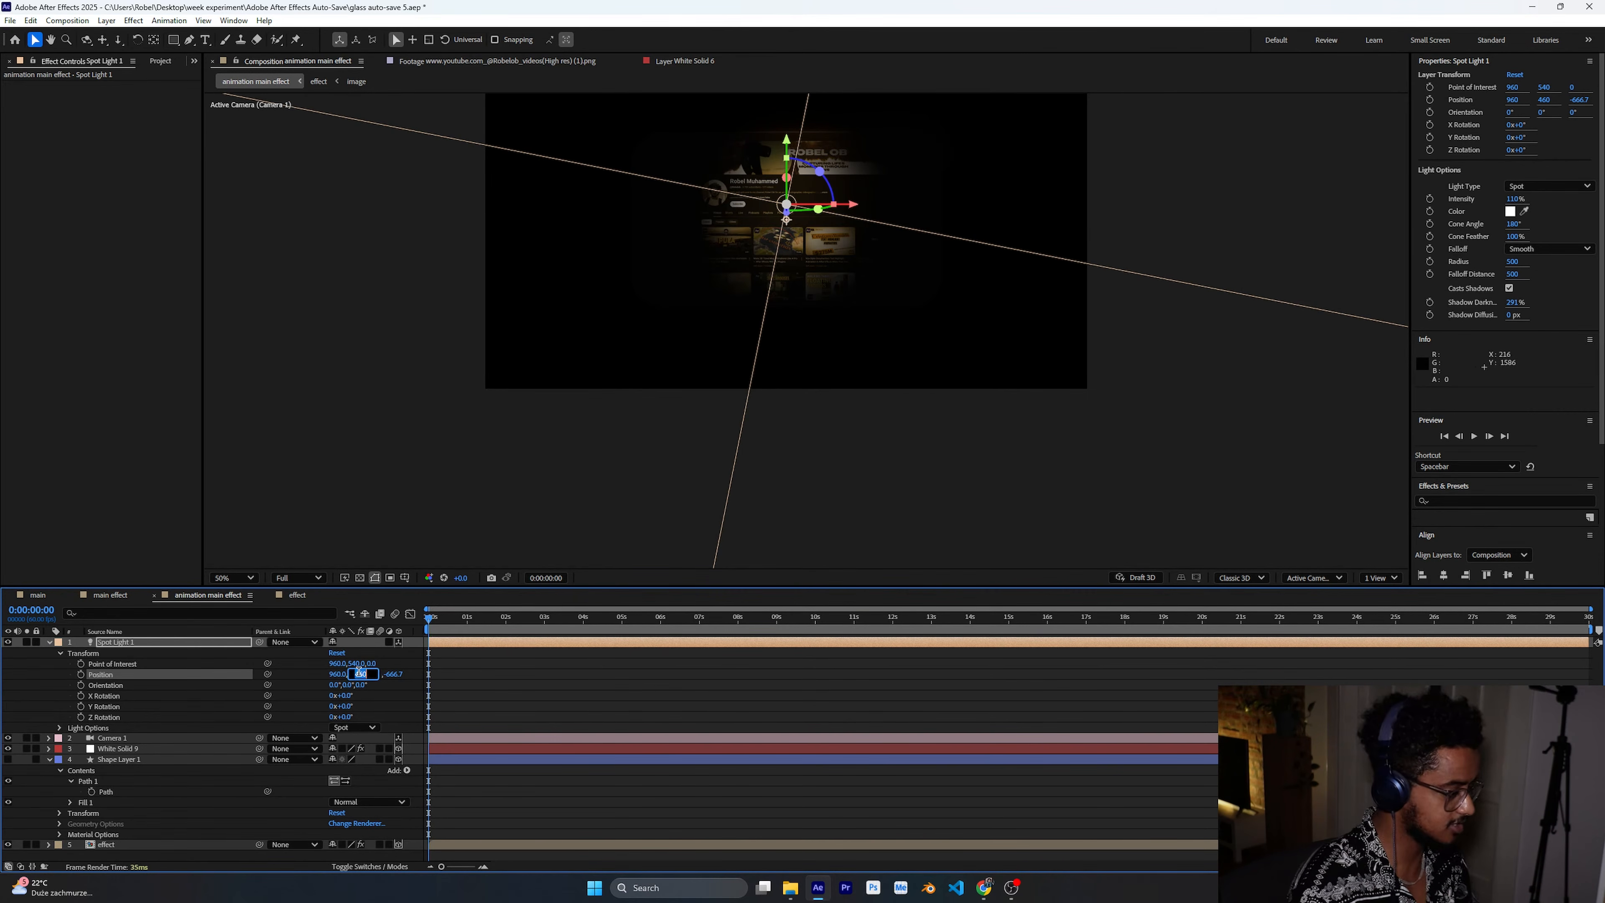
{"action": "type", "text": "10"}
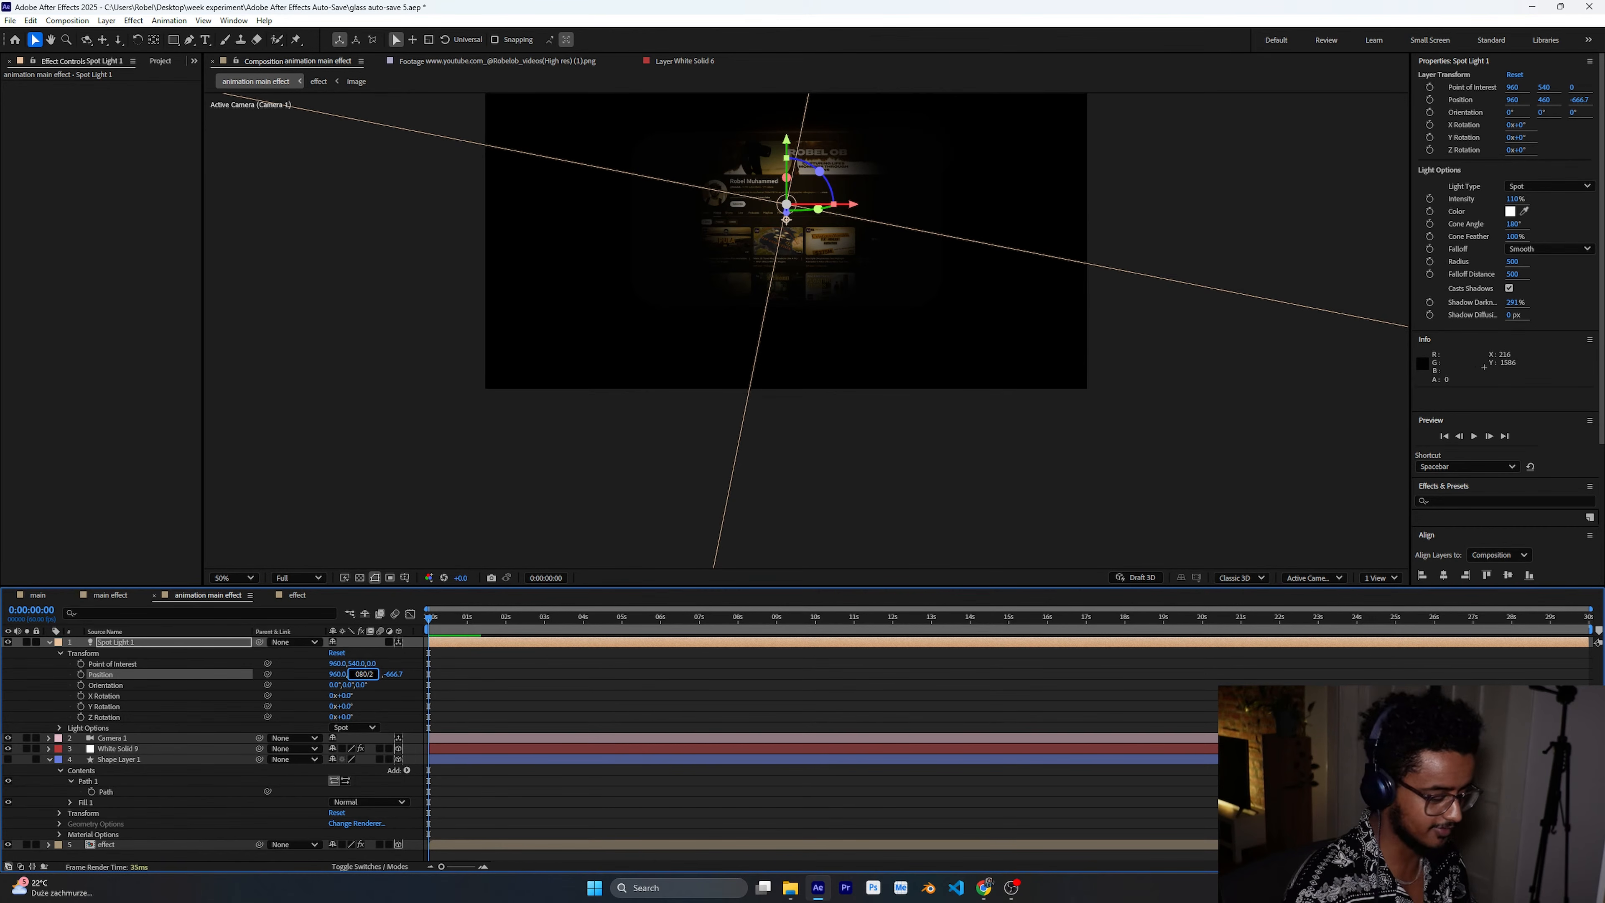
{"action": "key", "text": "Return"}
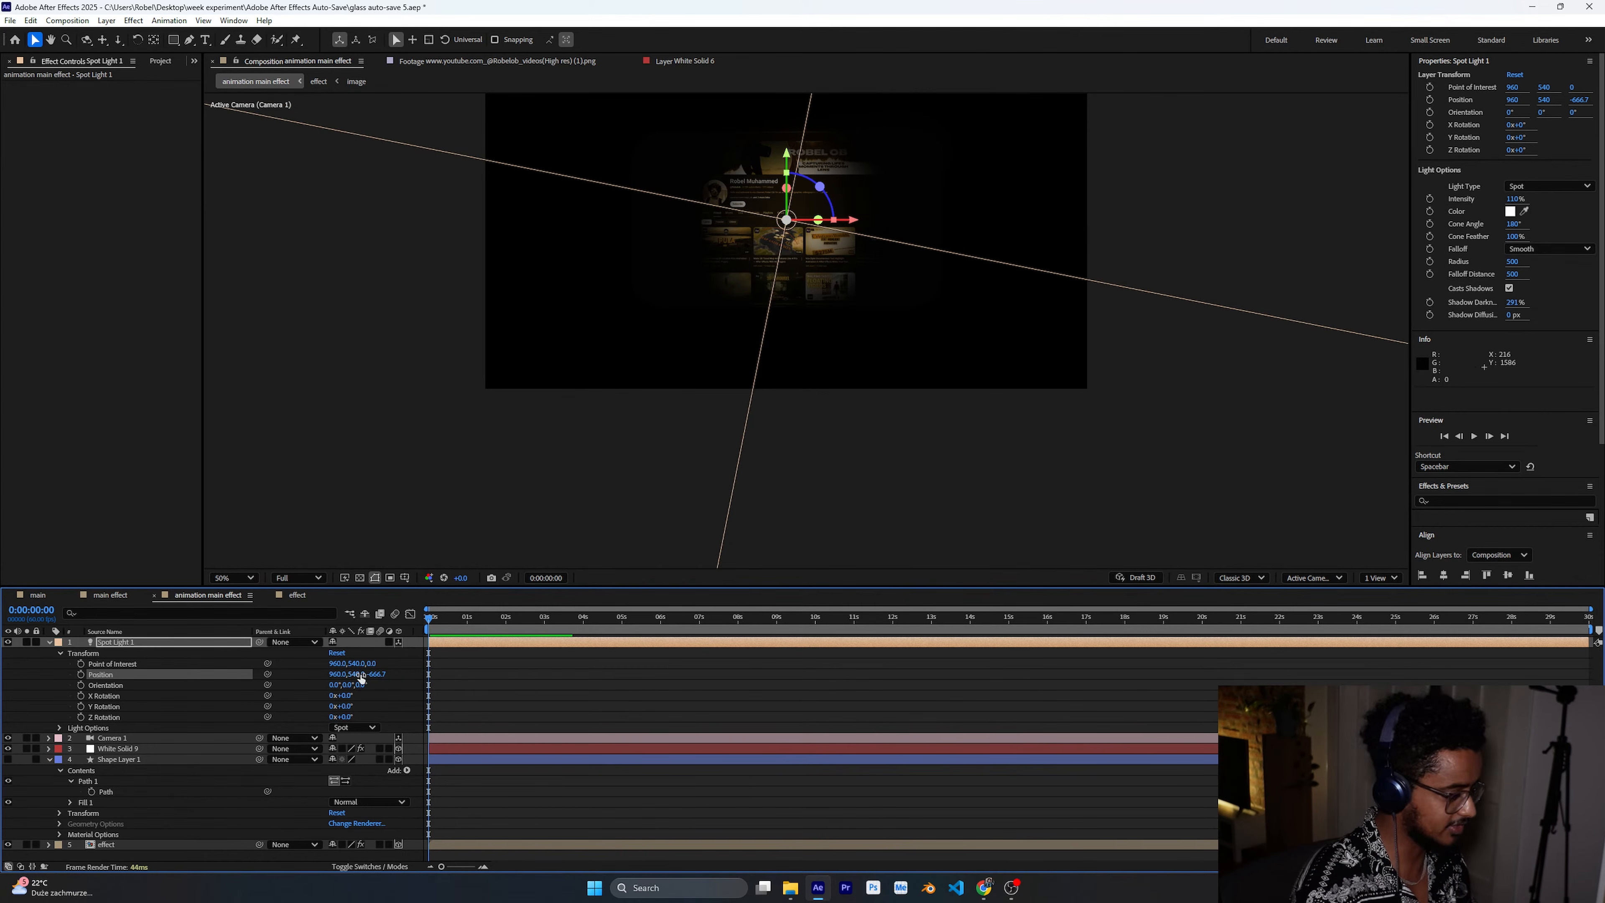
Try to animate the spot light's Position by copying Shape Layer 1's path and pasting it as keyframes.
{"action": "left_click", "coordinate": [401, 699]}
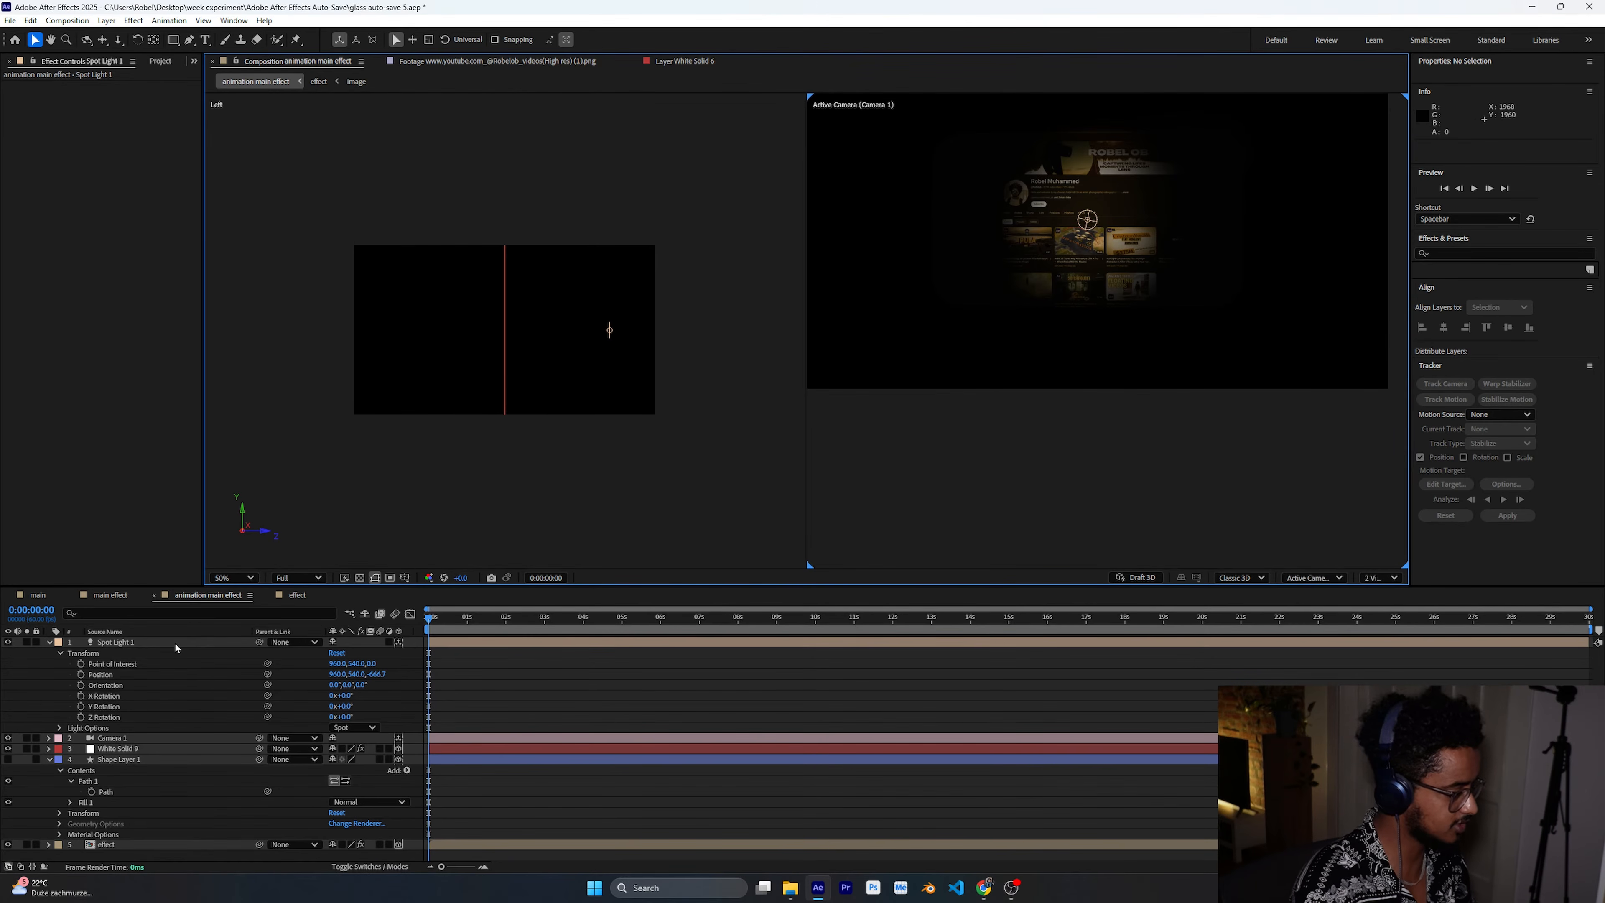
{"action": "left_click", "coordinate": [176, 645]}
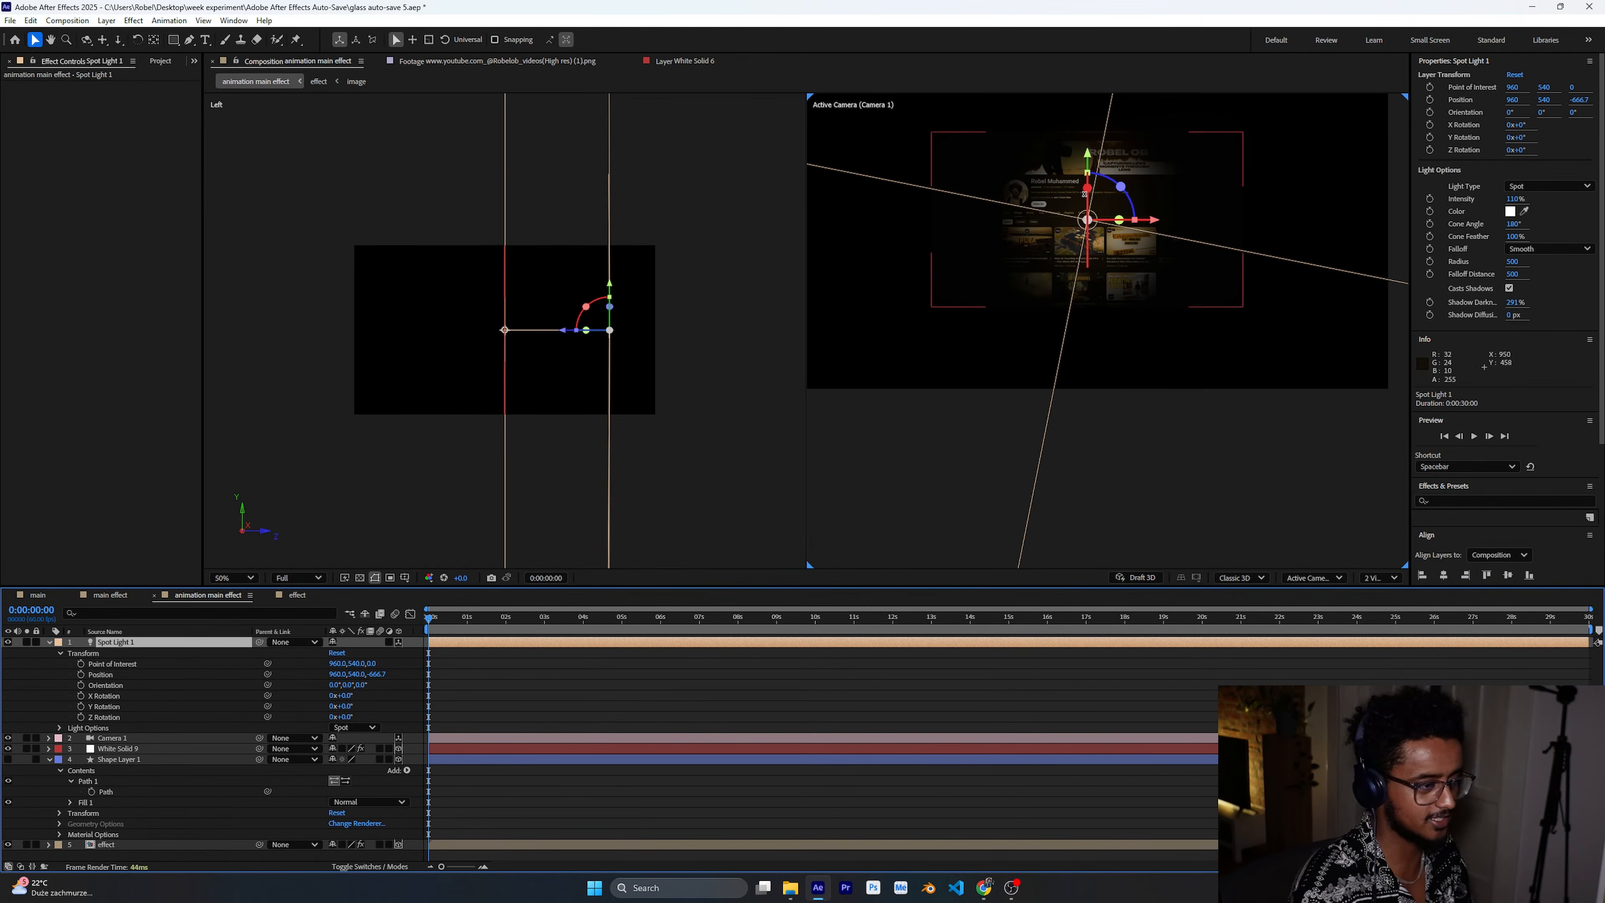
{"action": "left_click", "coordinate": [117, 793]}
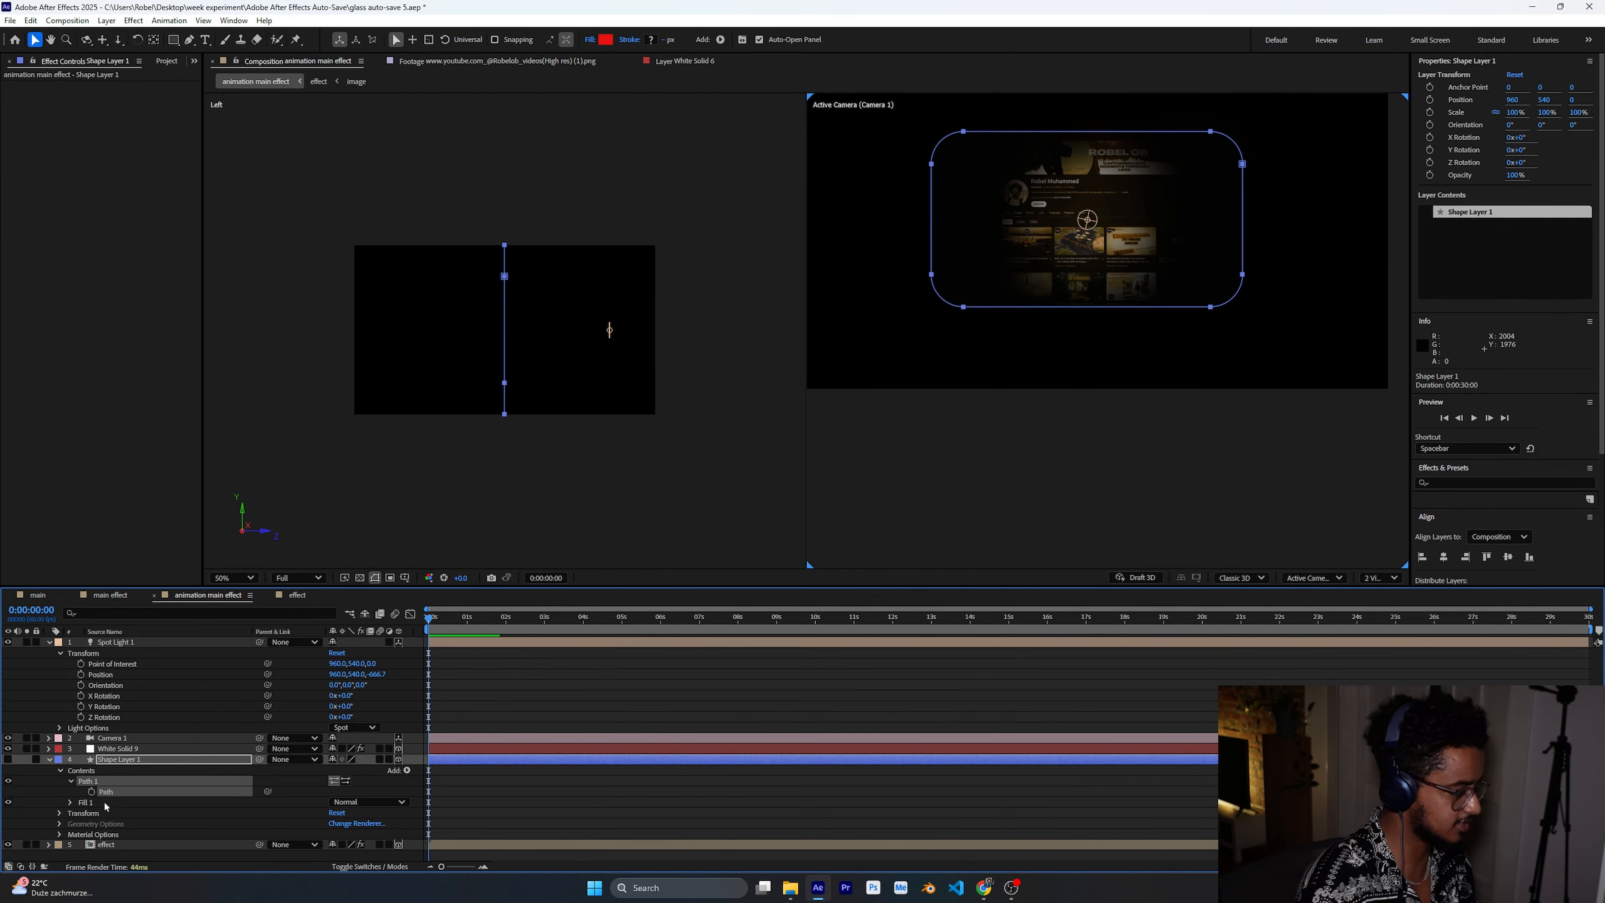
{"action": "left_click", "coordinate": [162, 814]}
{"action": "left_click", "coordinate": [145, 793]}
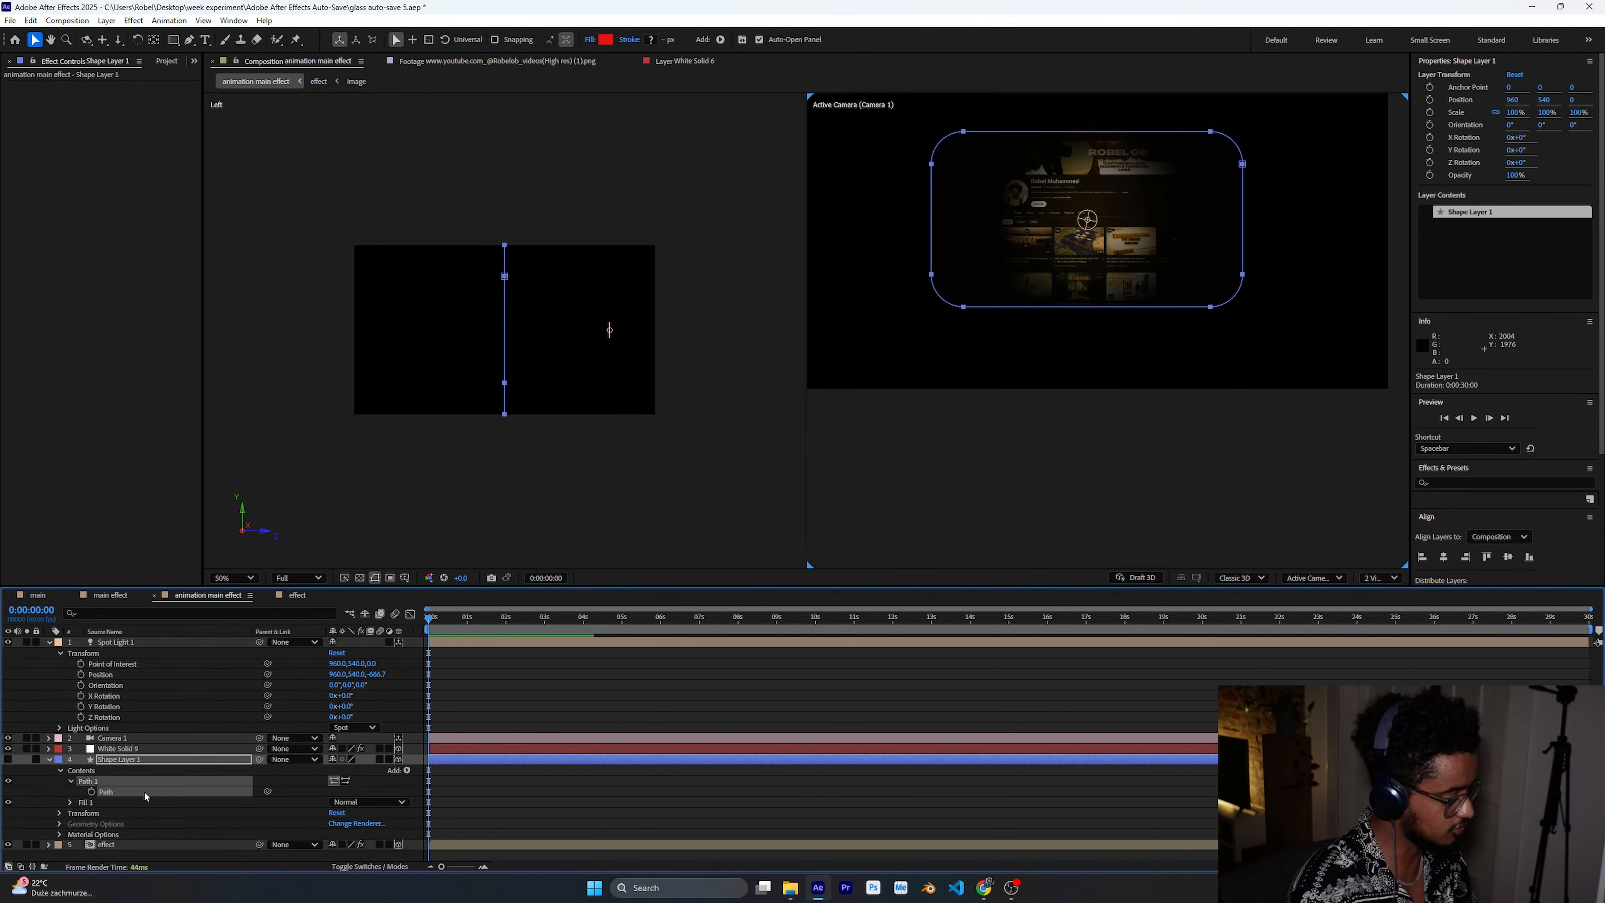
{"action": "left_click", "coordinate": [101, 674]}
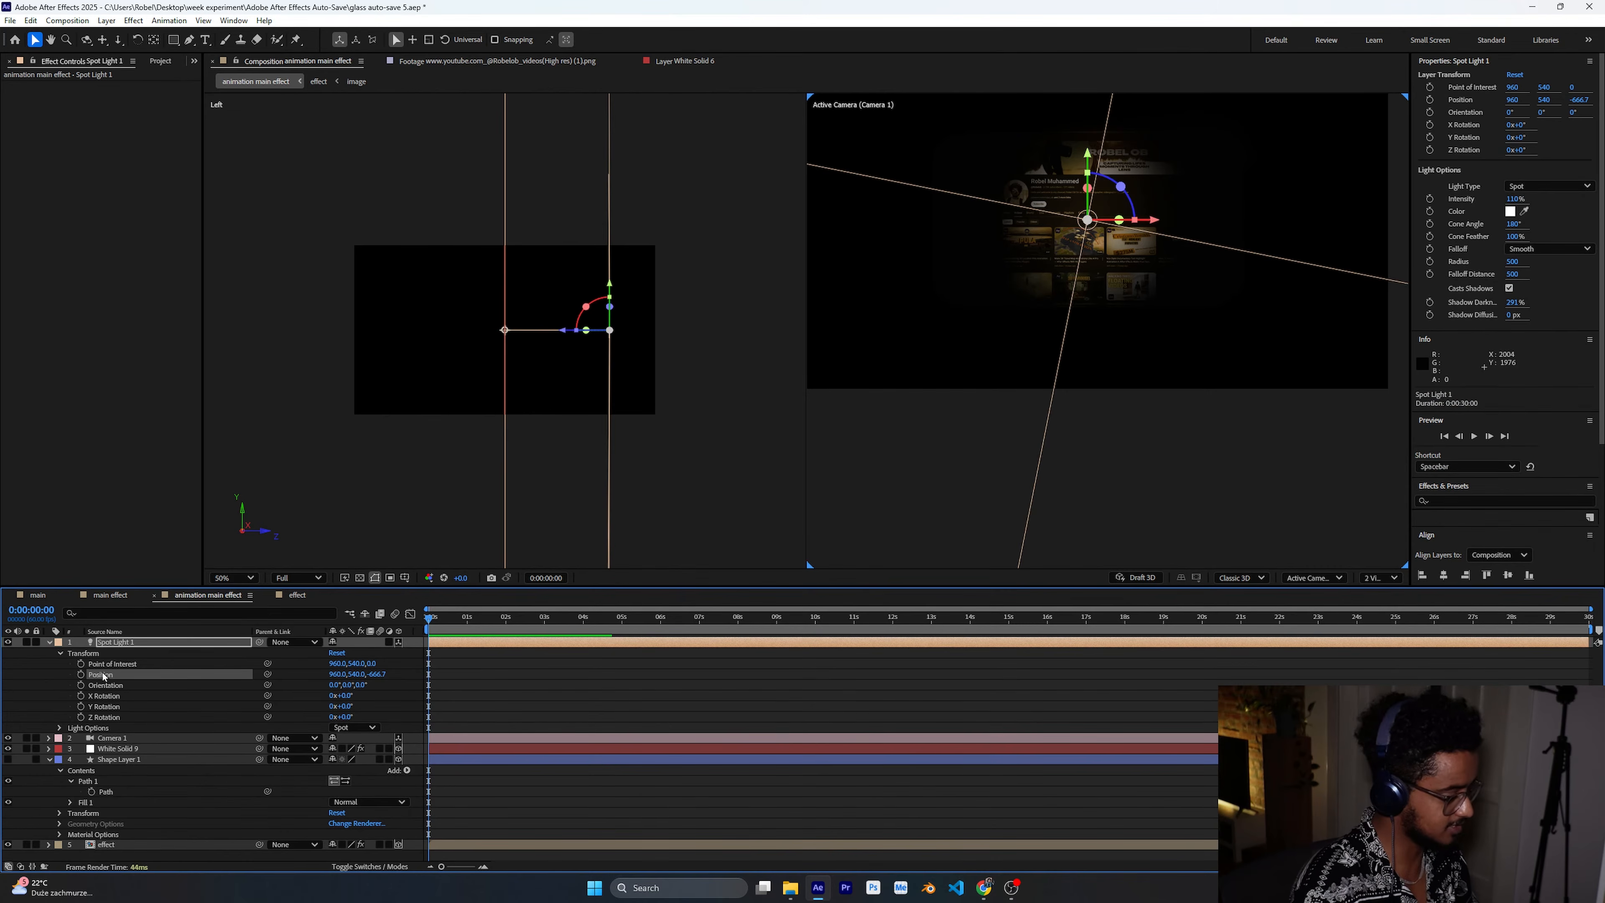
{"action": "key", "text": "ctrl+v"}
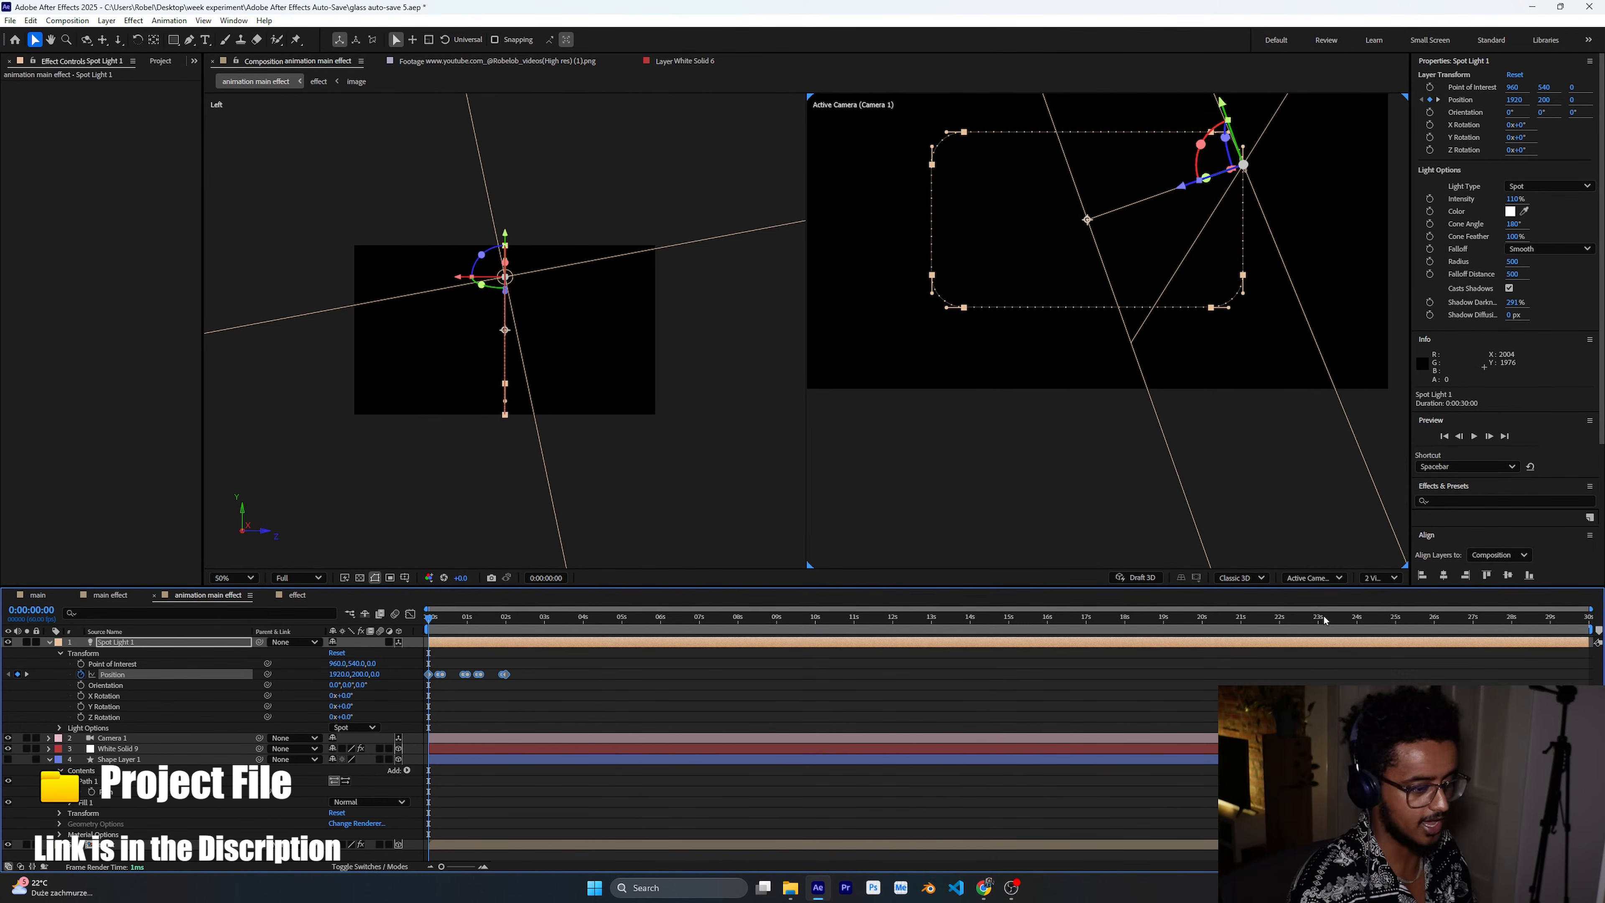
Undo the path keyframes pasted onto the spot light's Position.
{"action": "left_click", "coordinate": [1378, 578]}
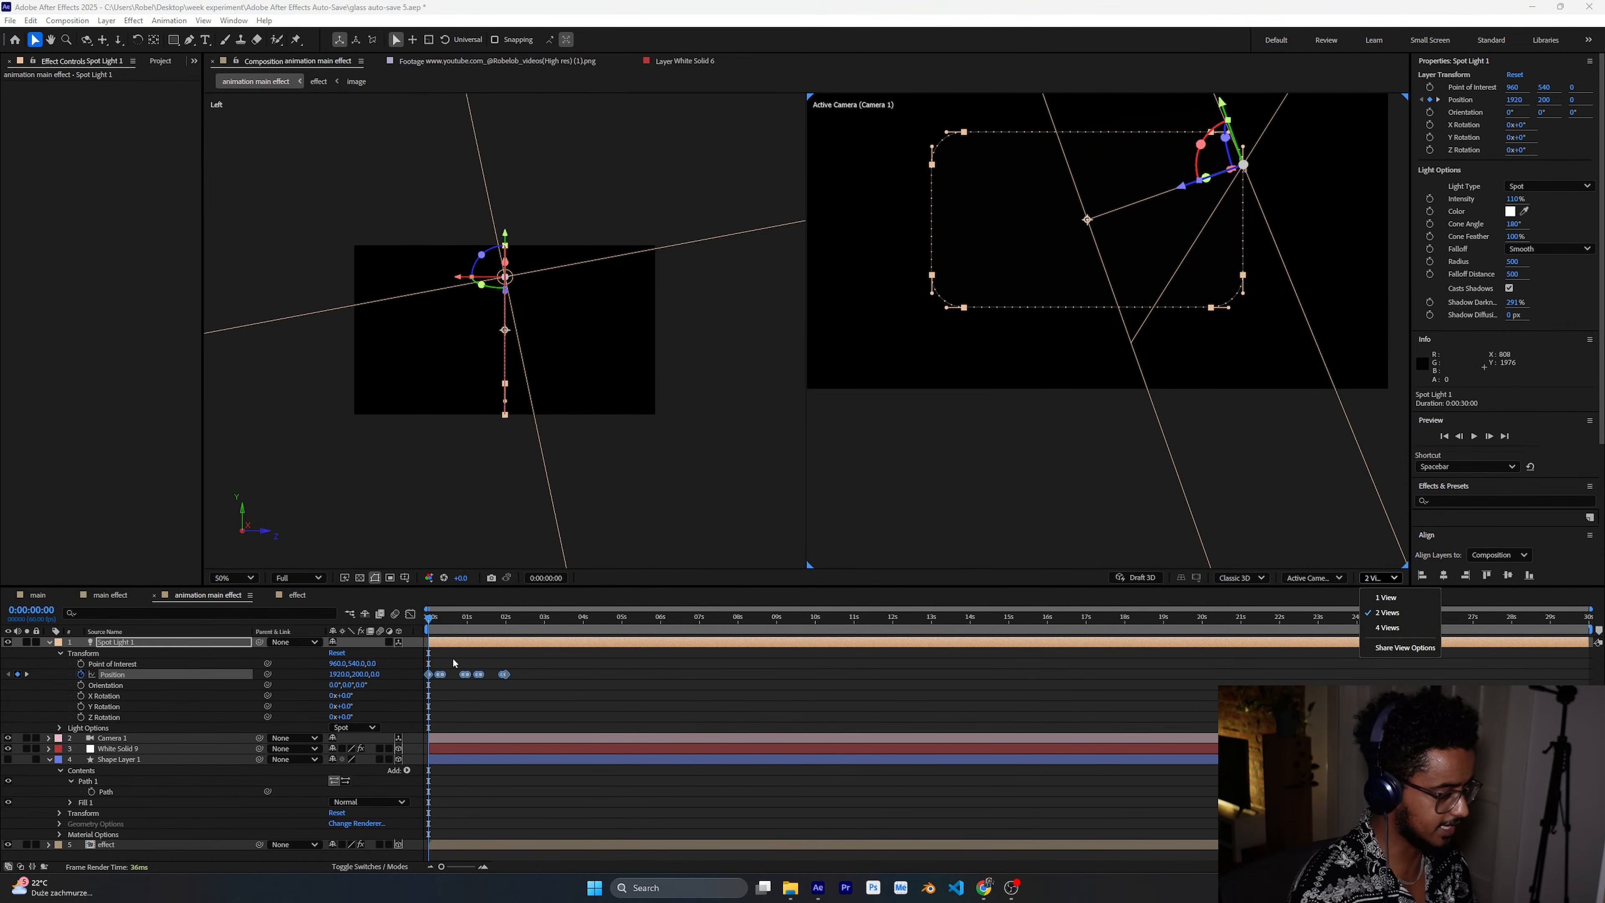
{"action": "left_click_drag", "start_coordinate": [432, 626], "coordinate": [508, 648]}
{"action": "key", "text": "Home"}
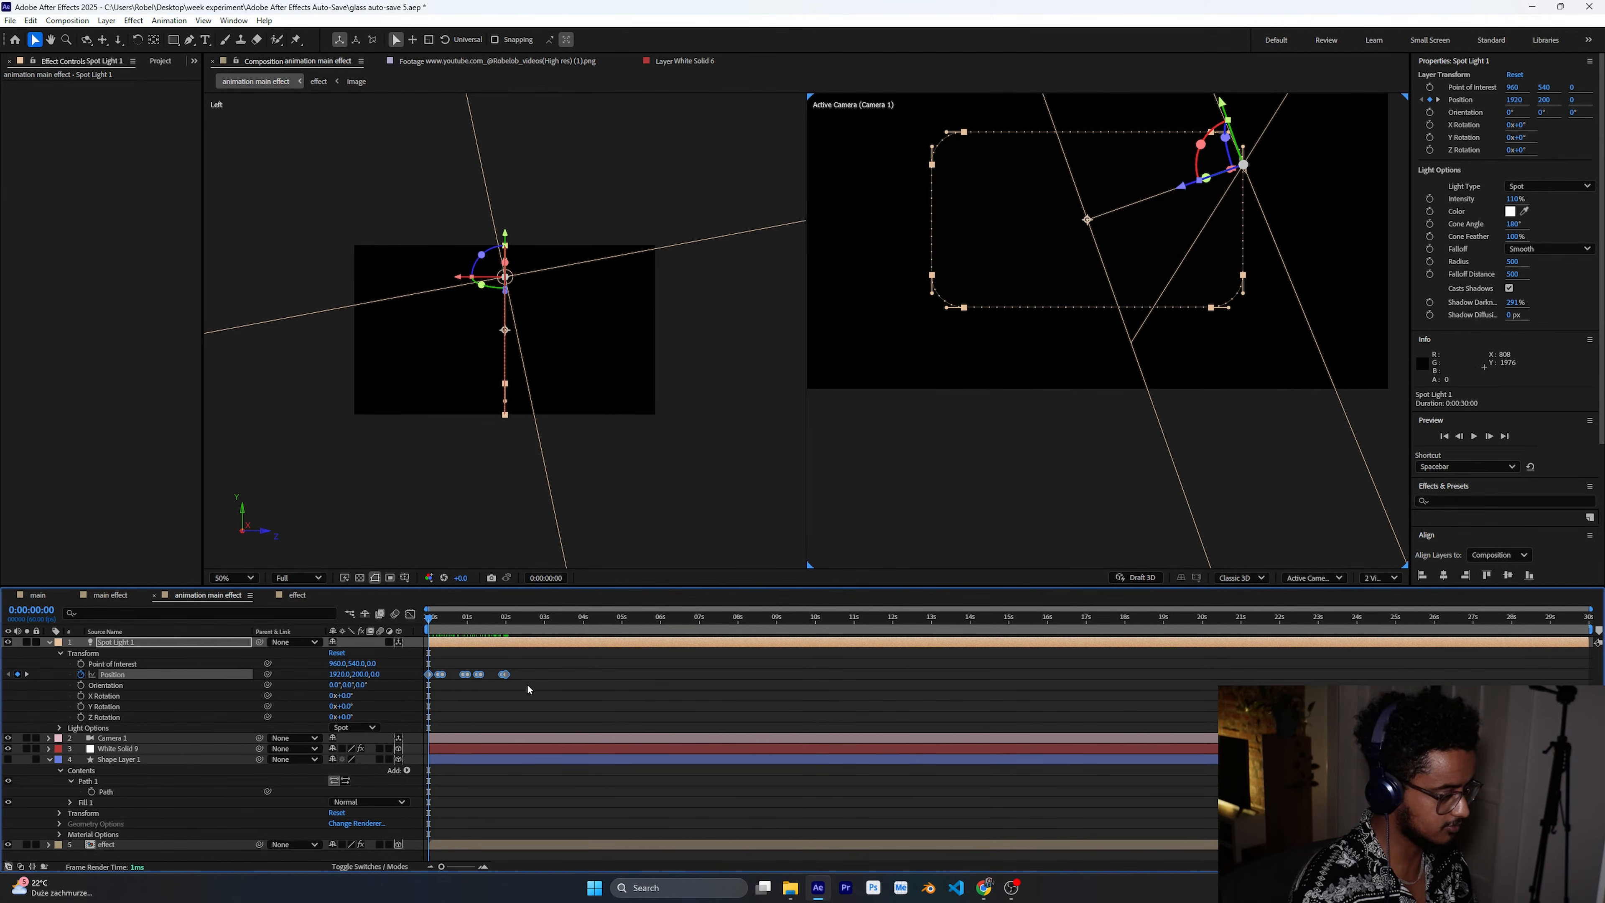
{"action": "left_click", "coordinate": [534, 707]}
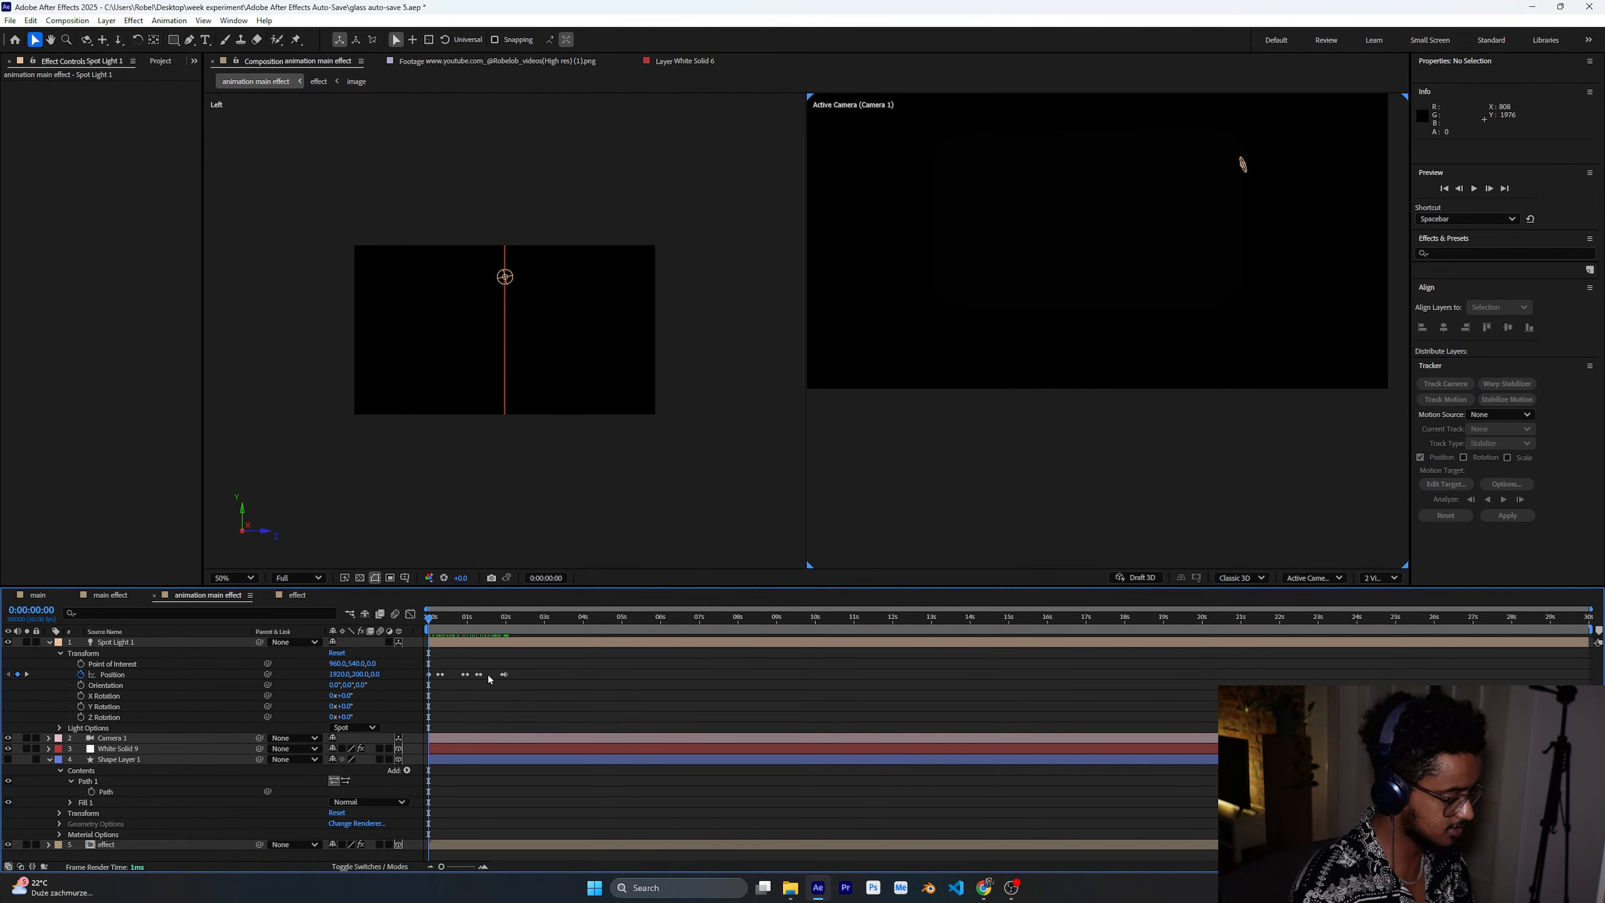
{"action": "key", "text": "ctrl+z"}
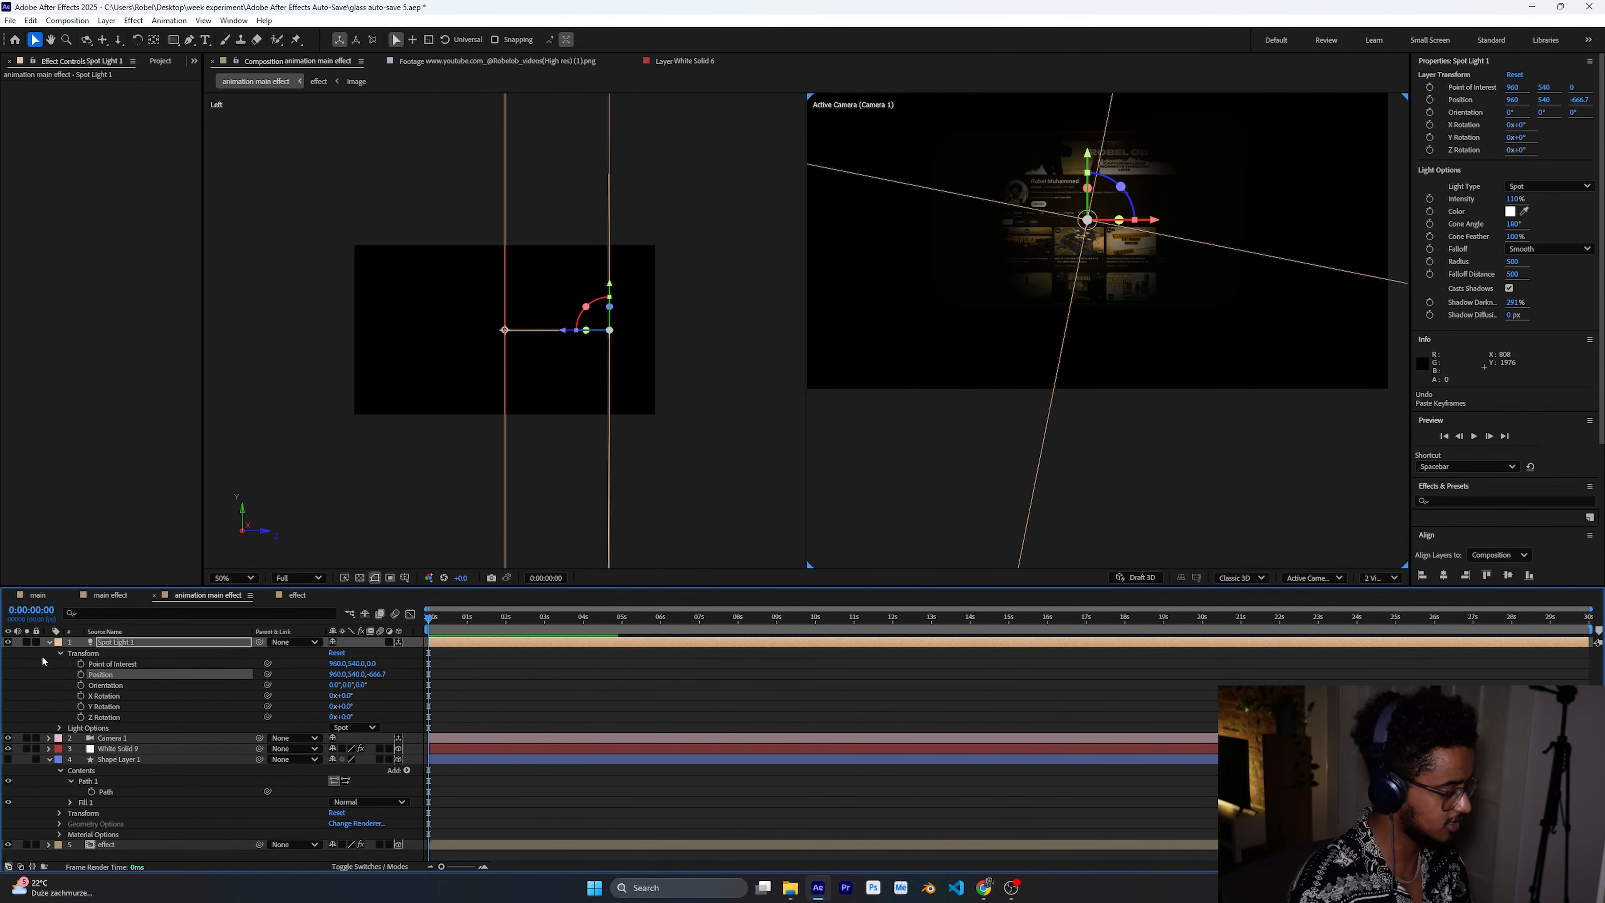
Hide the spot light and switch the composition to a single view.
{"action": "left_click", "coordinate": [8, 643]}
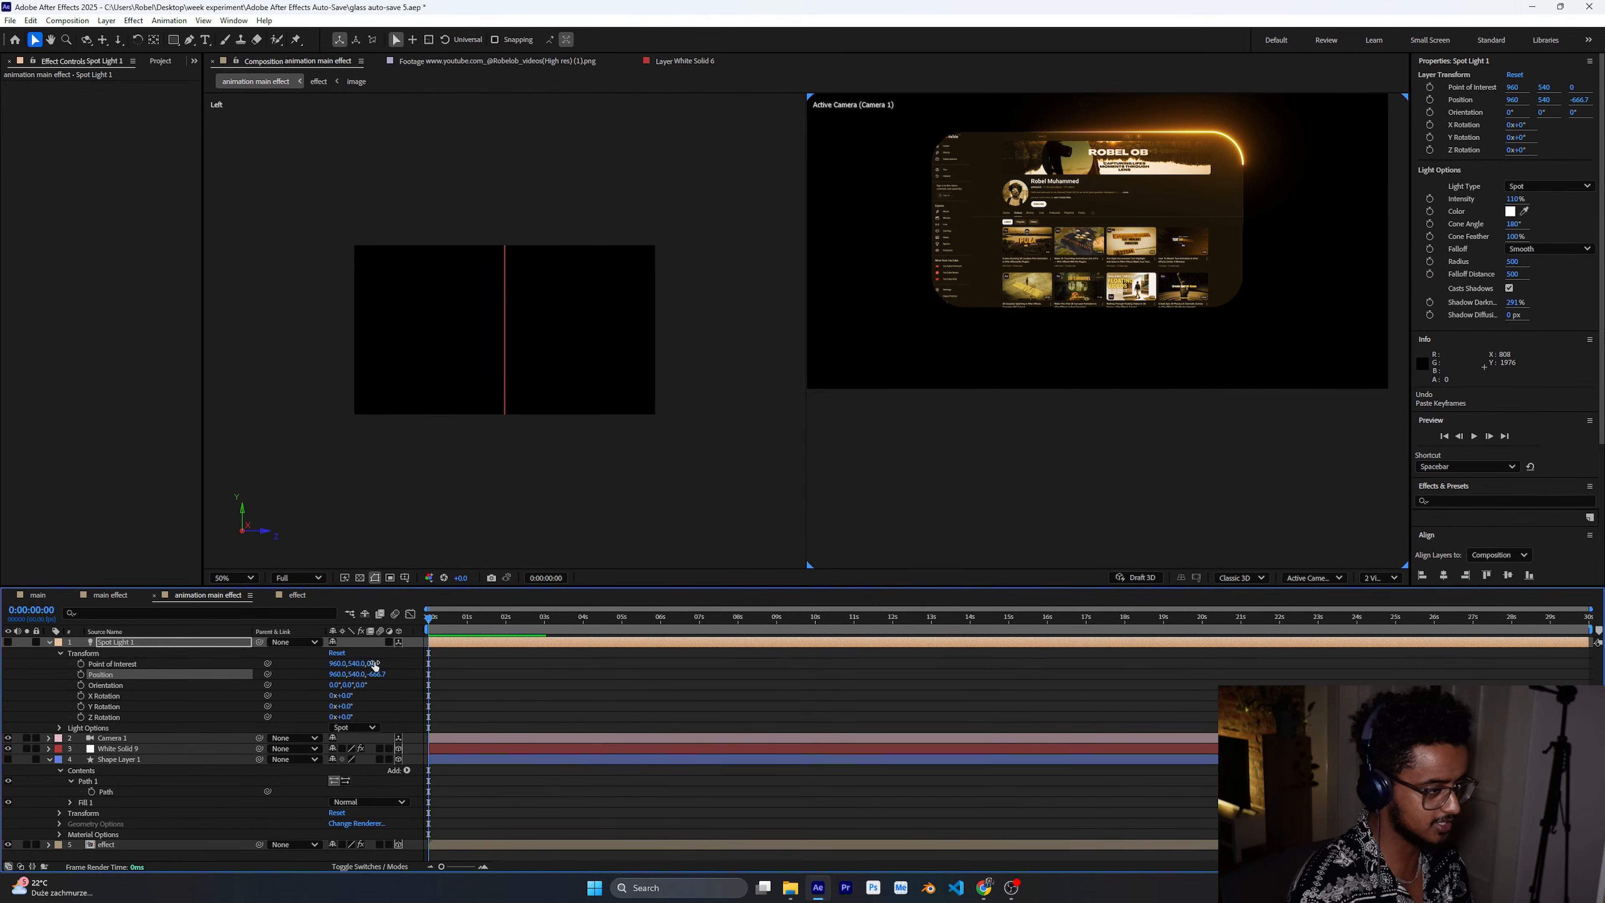
{"action": "left_click", "coordinate": [1381, 578]}
{"action": "left_click", "coordinate": [1390, 599]}
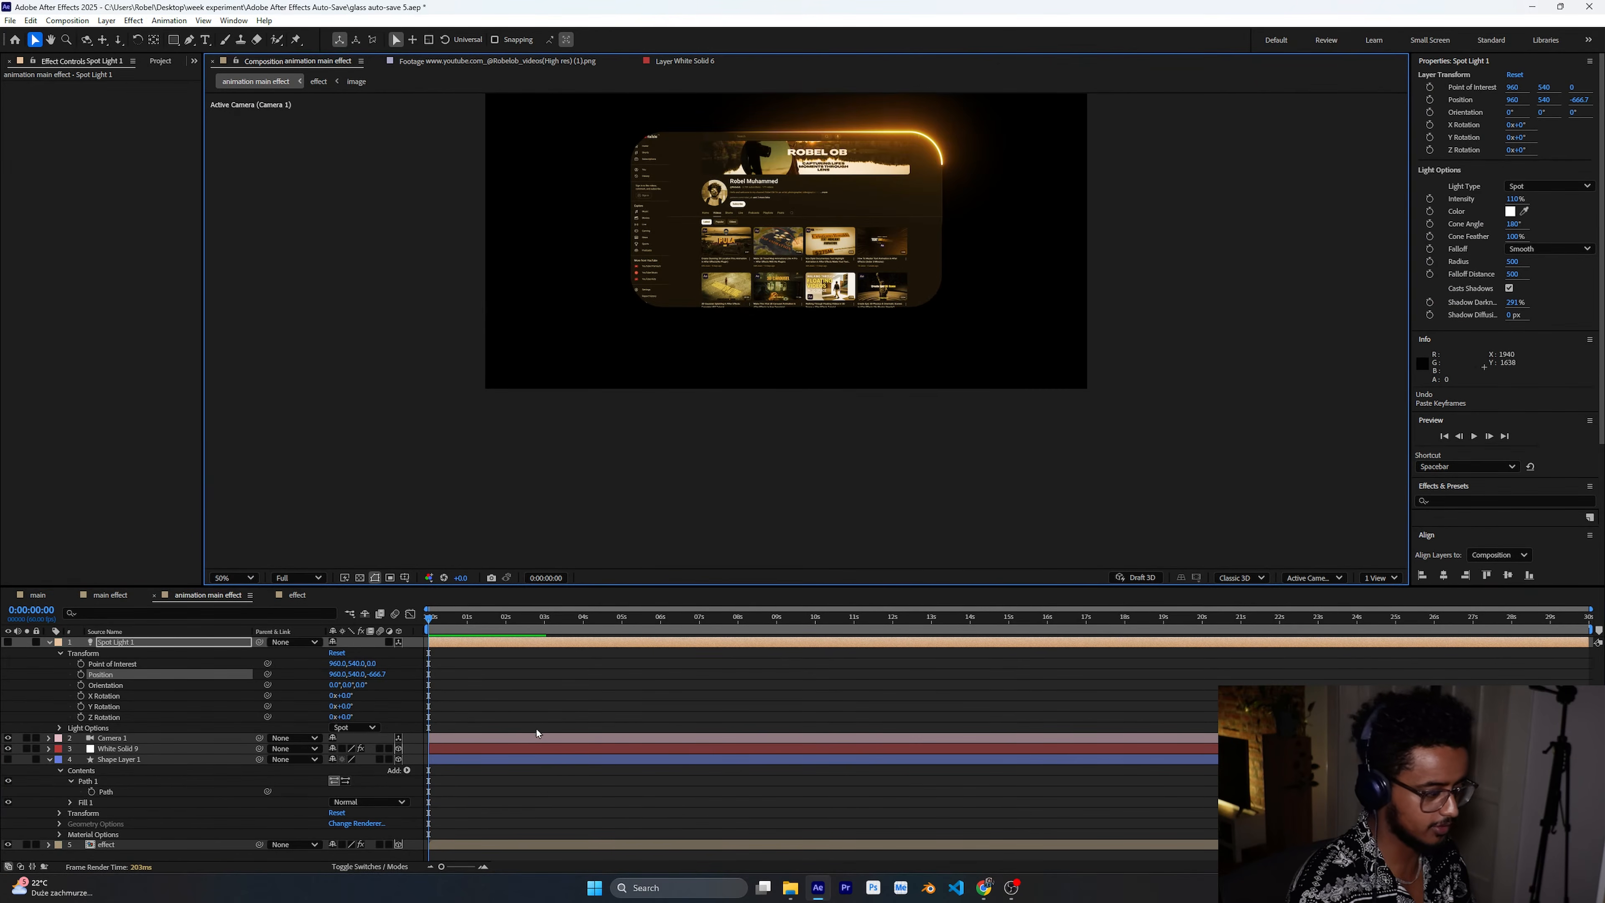
Keyframe Saber's Mask Evolution on White Solid 9 from 0 revolutions at the start to 1 revolution at 0:00:20:01.
{"action": "left_click", "coordinate": [48, 752]}
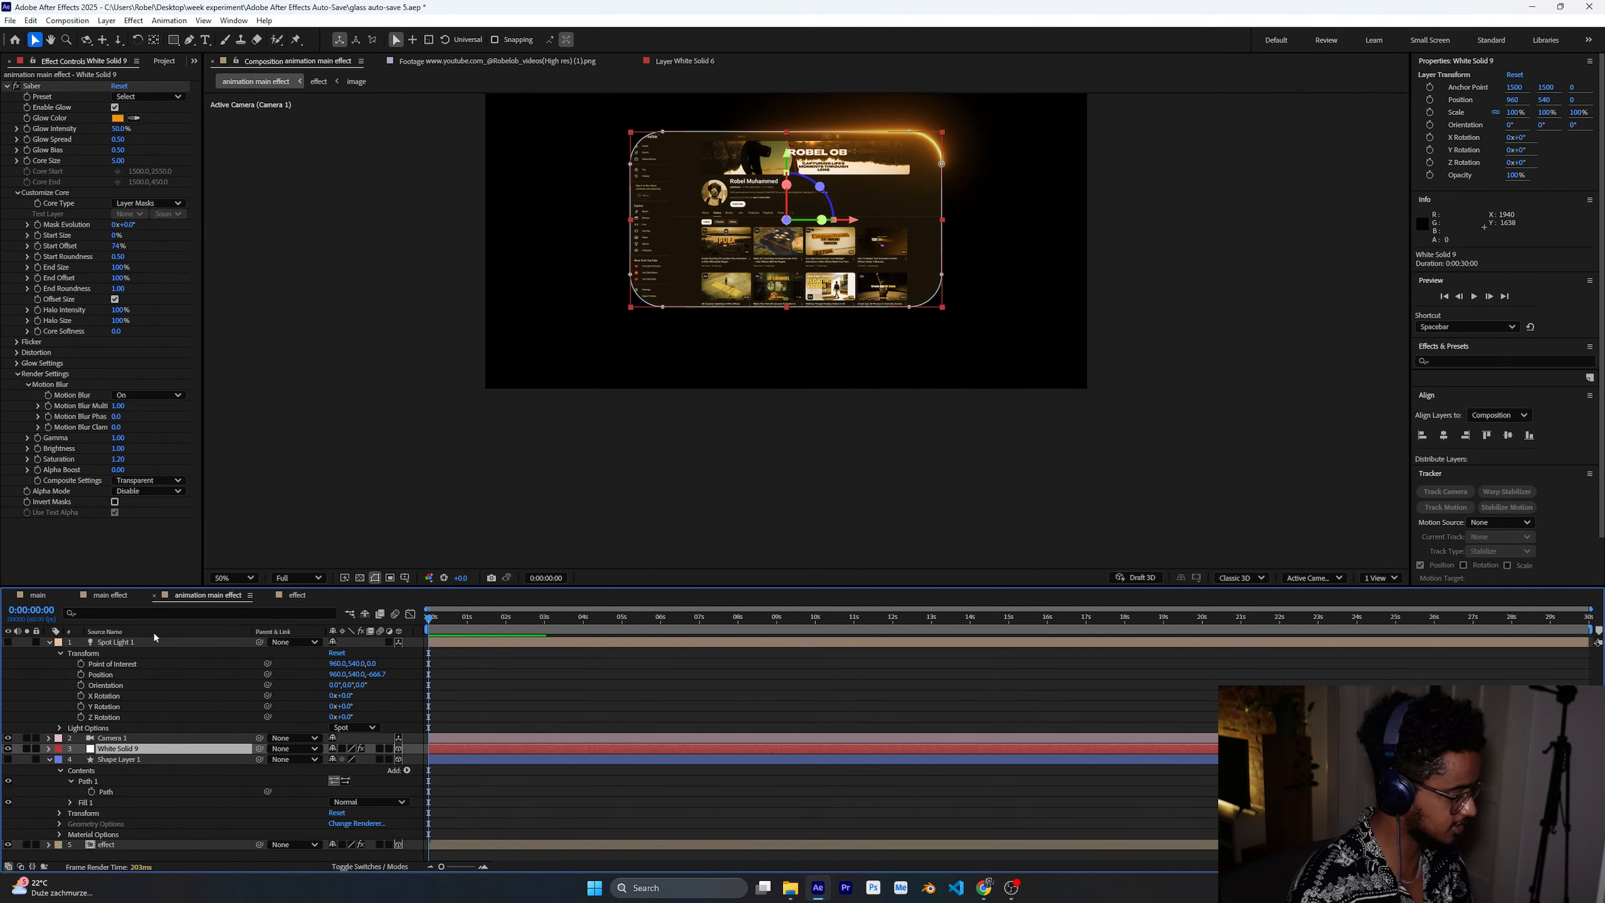
{"action": "left_click", "coordinate": [735, 717]}
{"action": "key", "text": "space"}
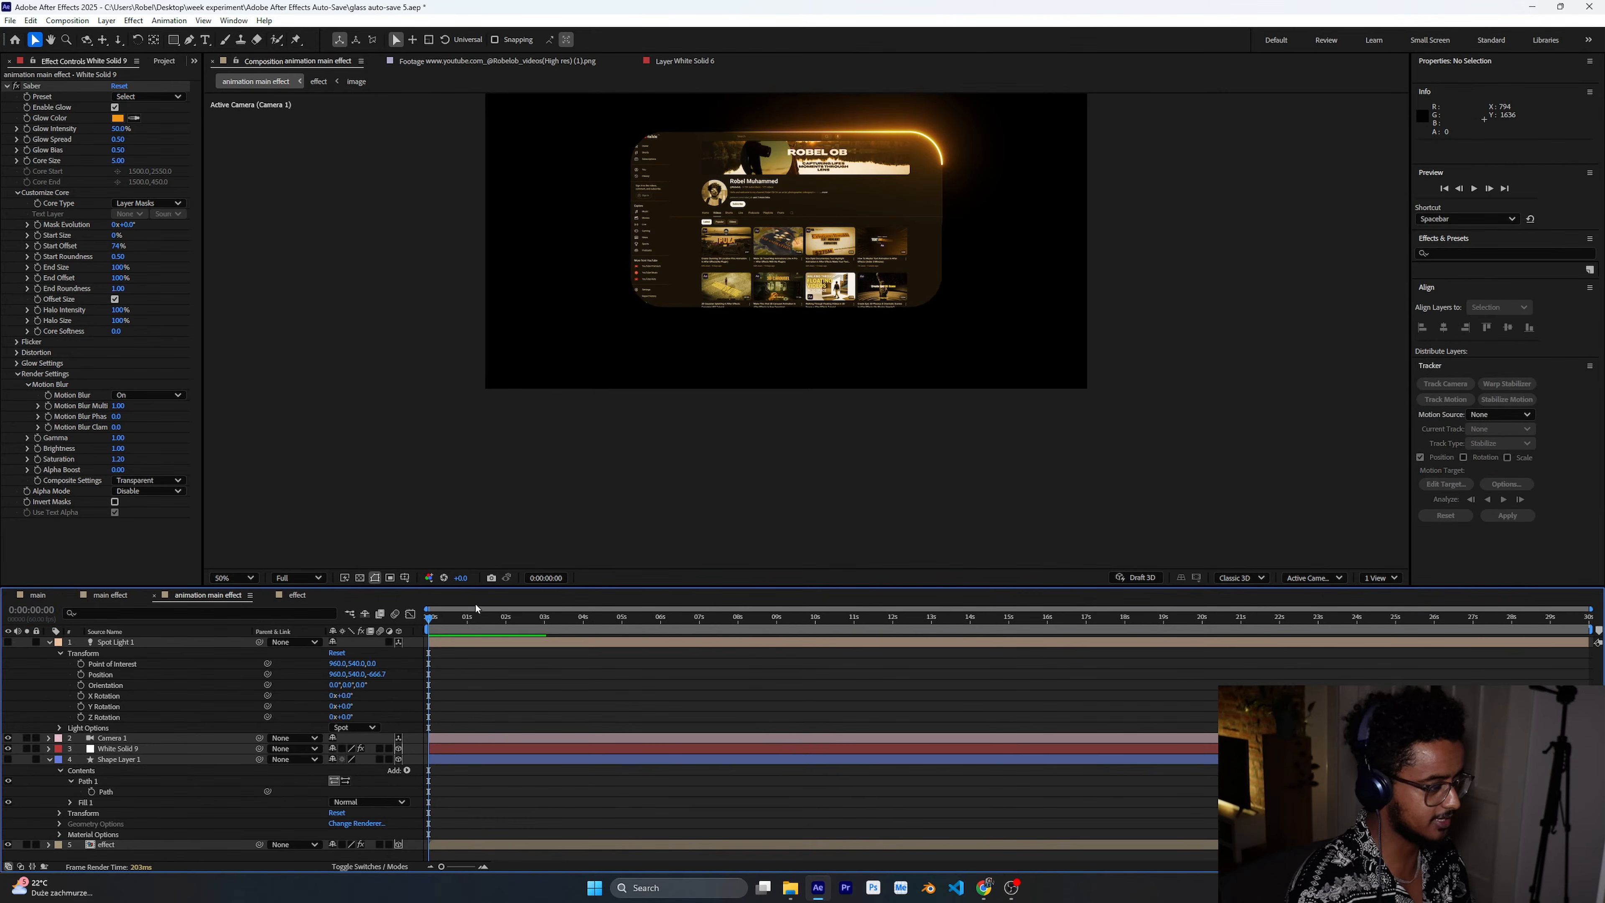
{"action": "mouse_move", "coordinate": [436, 619]}
{"action": "left_mouse_down"}
{"action": "mouse_move", "coordinate": [1201, 621]}
{"action": "mouse_move", "coordinate": [1061, 659]}
{"action": "mouse_move", "coordinate": [1128, 645]}
{"action": "mouse_move", "coordinate": [425, 623]}
{"action": "left_mouse_up"}
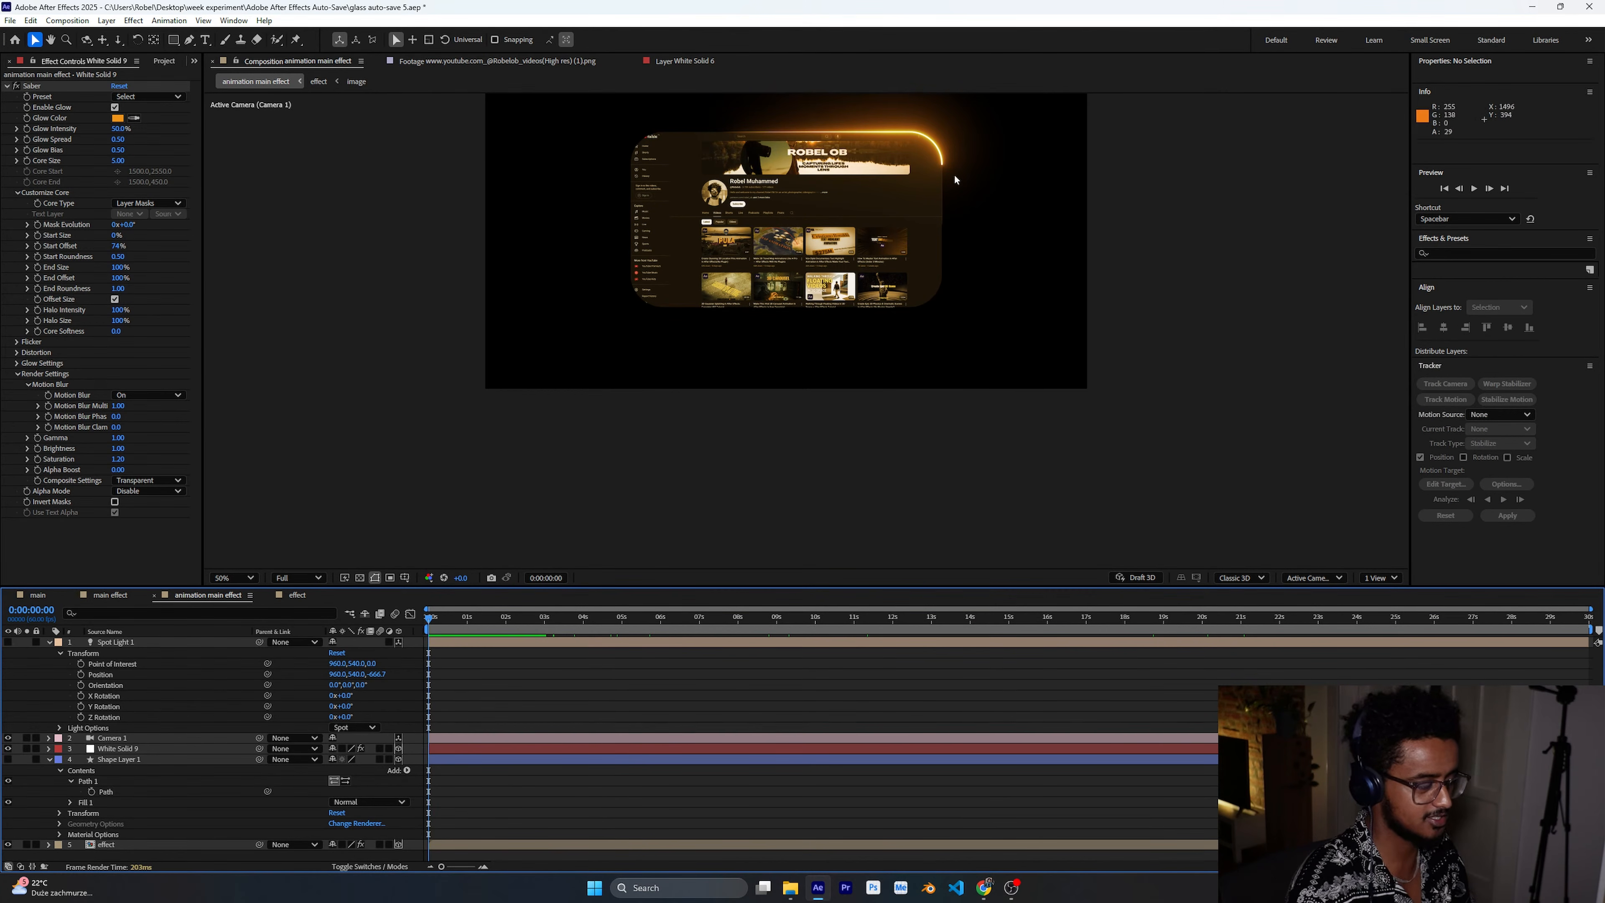
{"action": "left_click", "coordinate": [39, 228]}
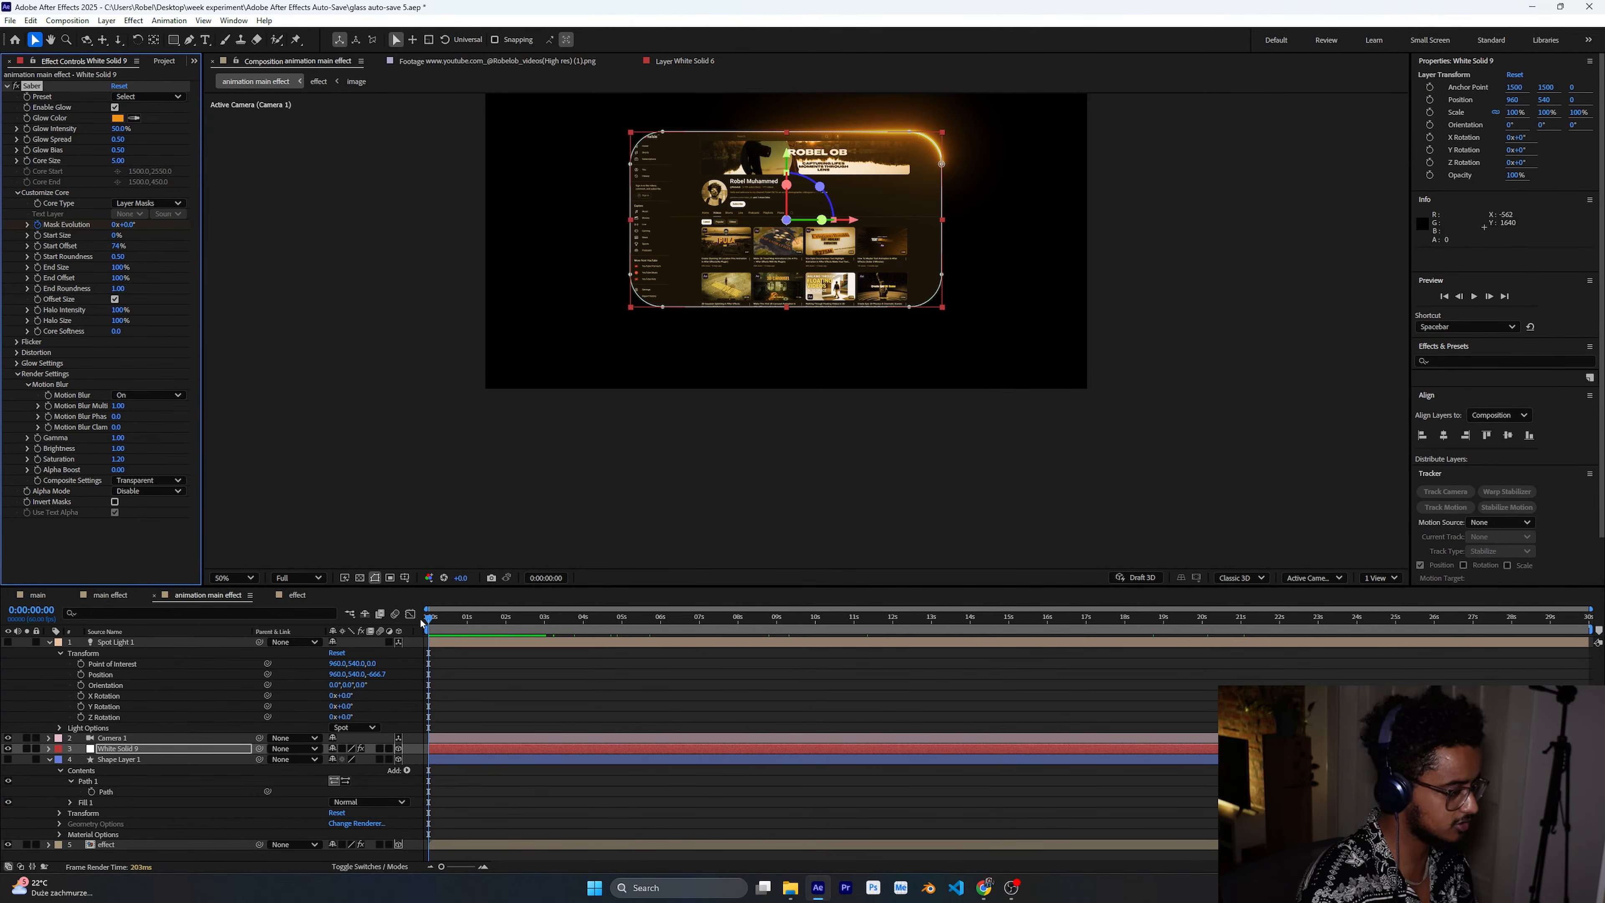
{"action": "left_click_drag", "start_coordinate": [422, 623], "coordinate": [1203, 642]}
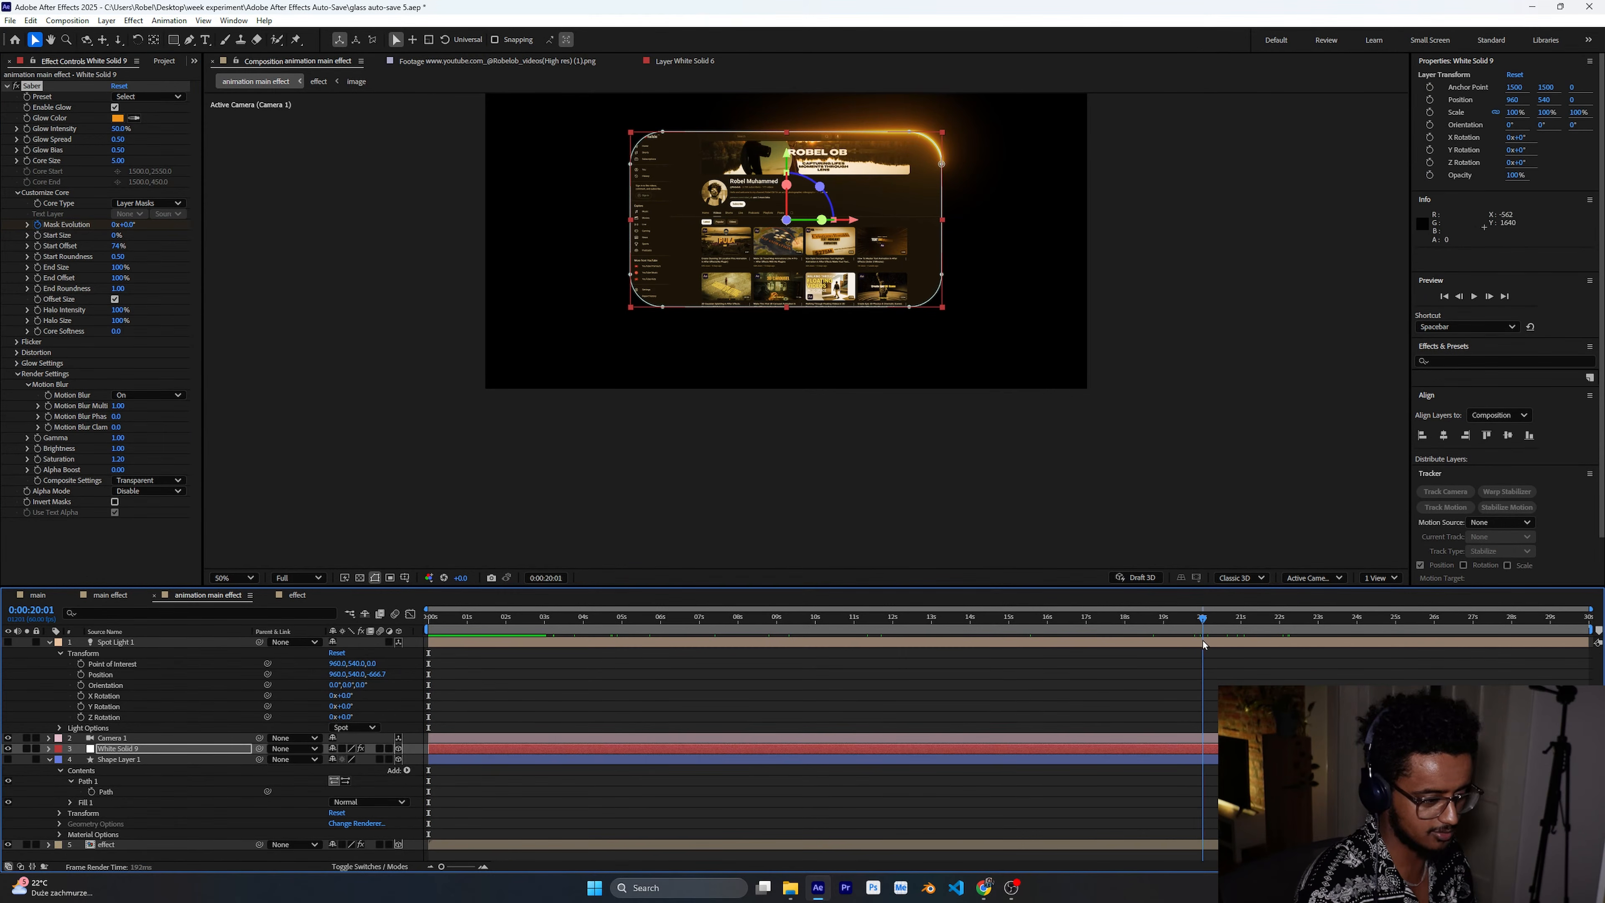
{"action": "left_click", "coordinate": [115, 224]}
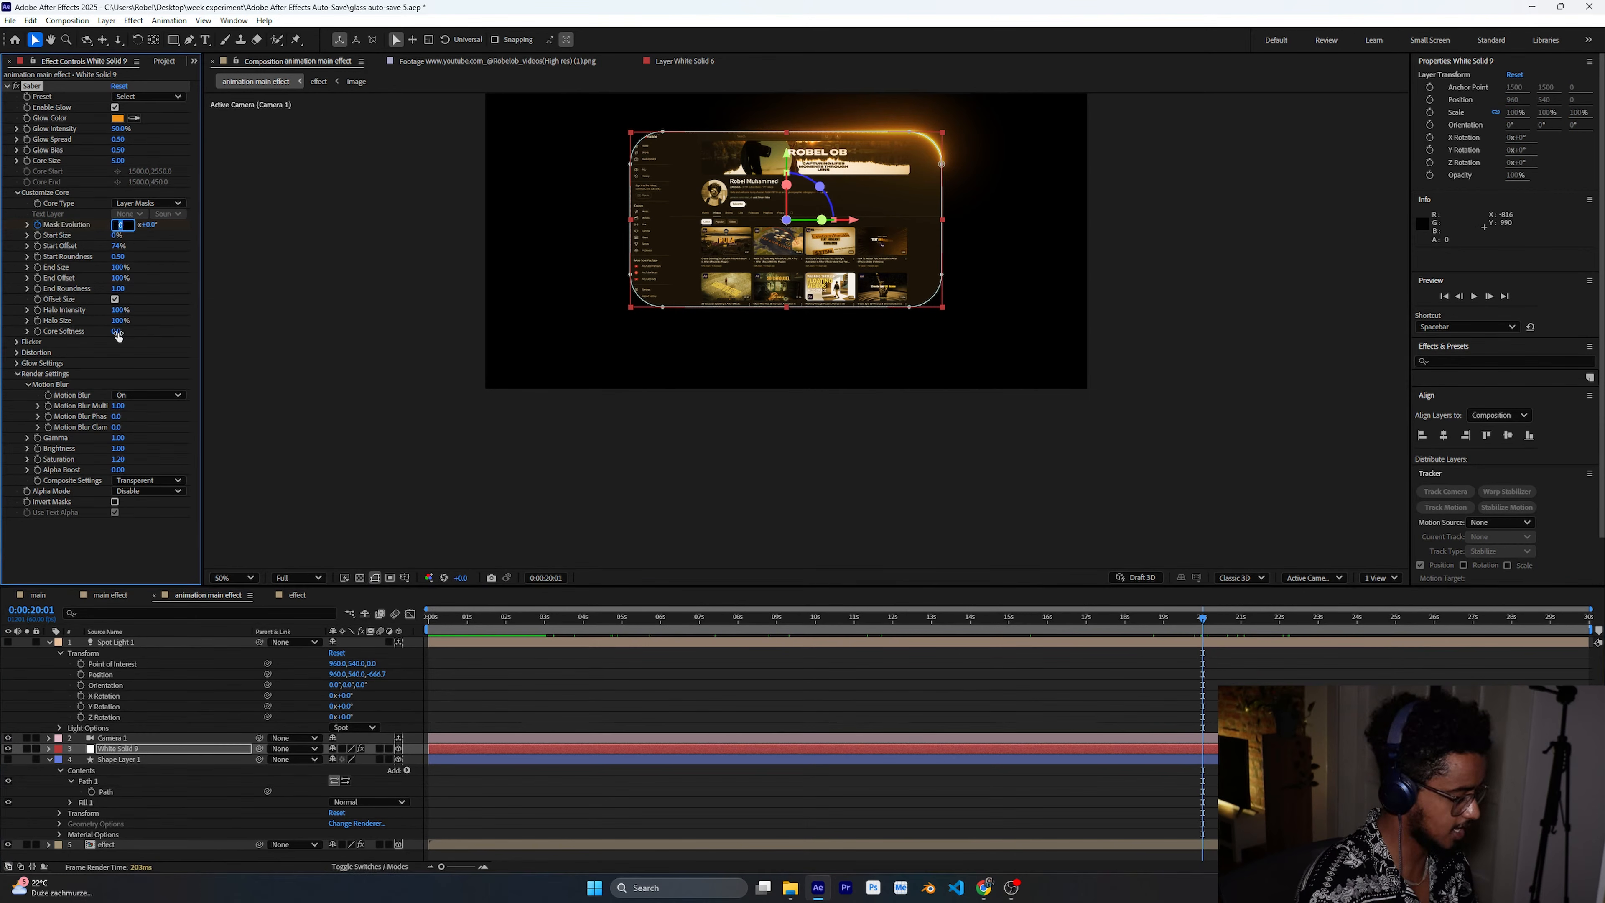
{"action": "type", "text": "1"}
{"action": "key", "text": "Return"}
Collapse the spot light's properties, reveal White Solid 9's keyframed properties and return to the start of the composition.
{"action": "left_click", "coordinate": [1201, 616]}
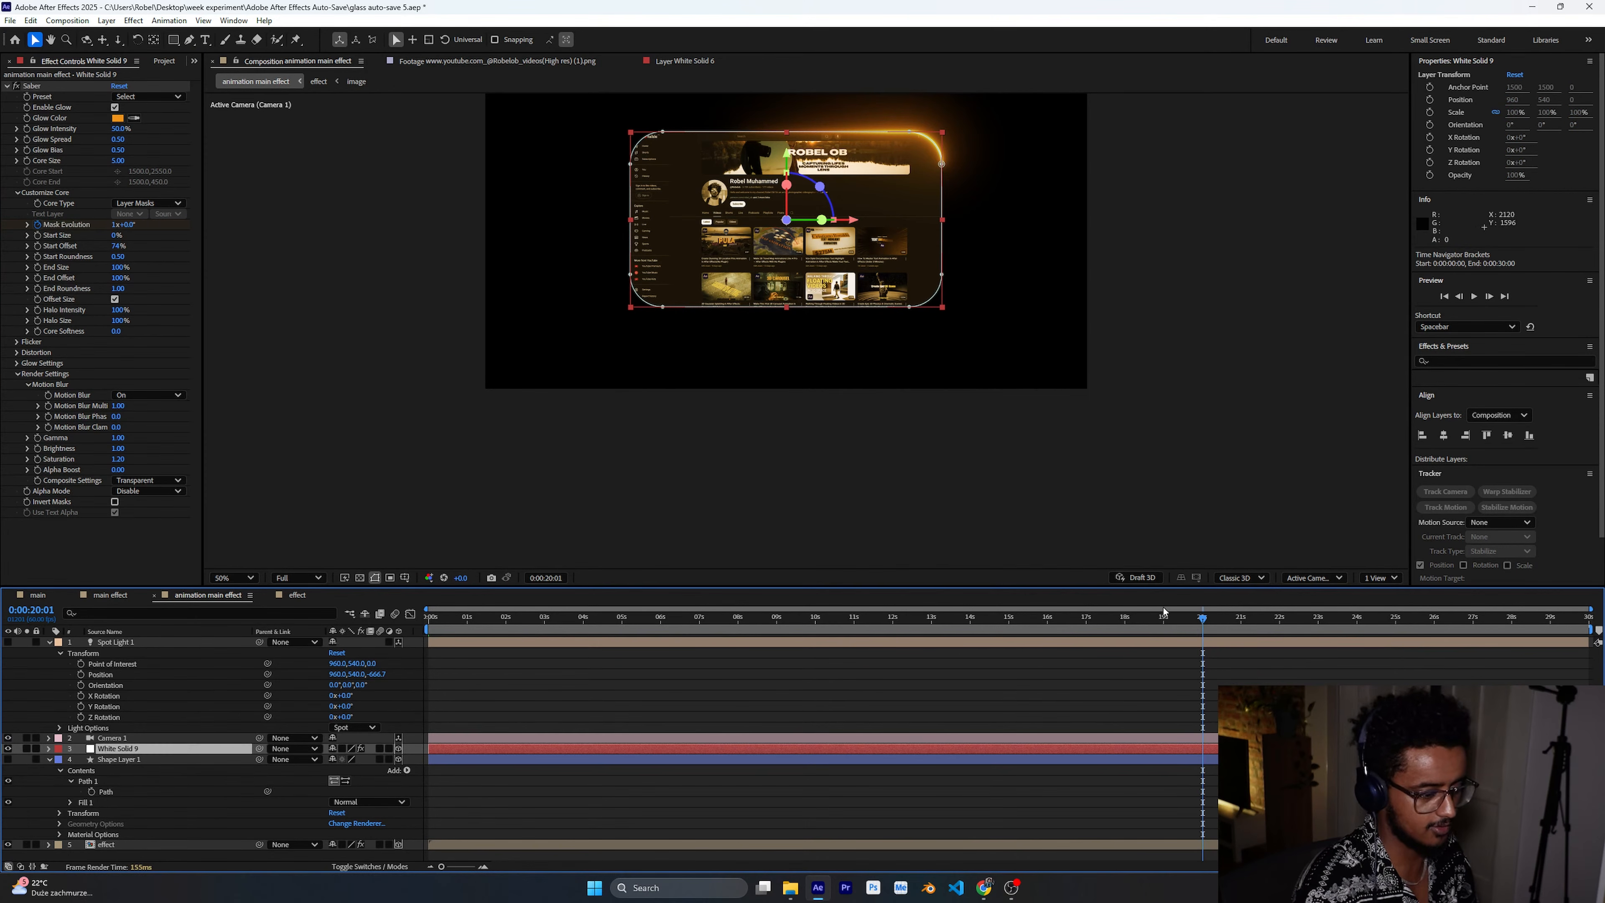
{"action": "left_click", "coordinate": [1206, 641]}
{"action": "key", "text": "u"}
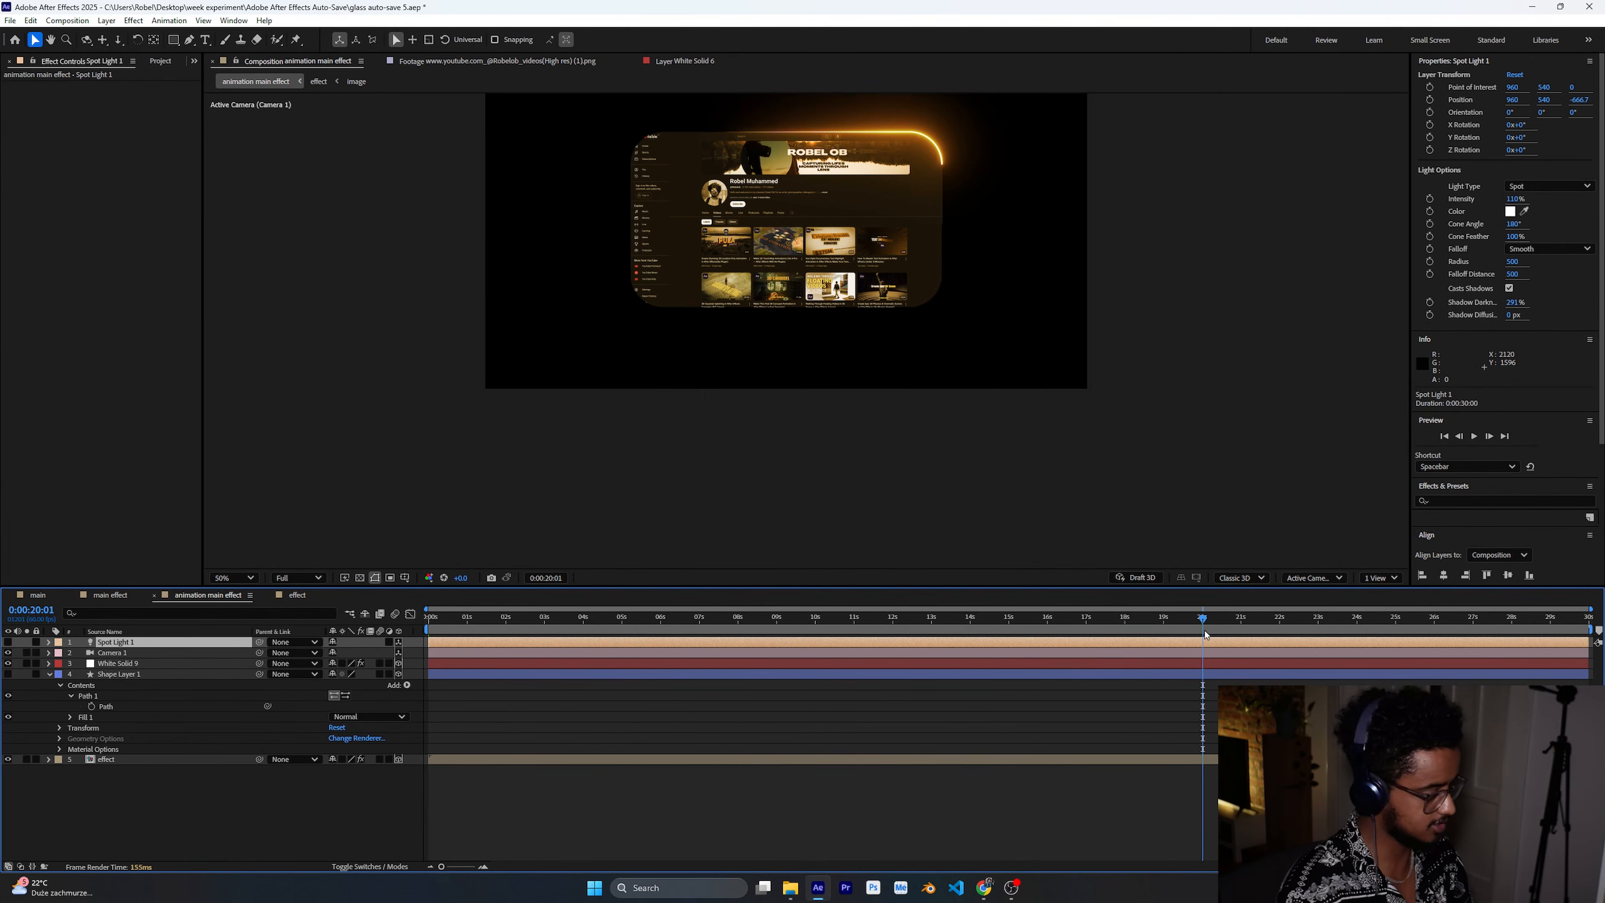
{"action": "left_click", "coordinate": [546, 663]}
{"action": "key", "text": "u"}
{"action": "left_click_drag", "start_coordinate": [1162, 616], "coordinate": [204, 683]}
Show the spot light again and paste Shape Layer 1's copied path into its Position as keyframes.
{"action": "left_click", "coordinate": [8, 643]}
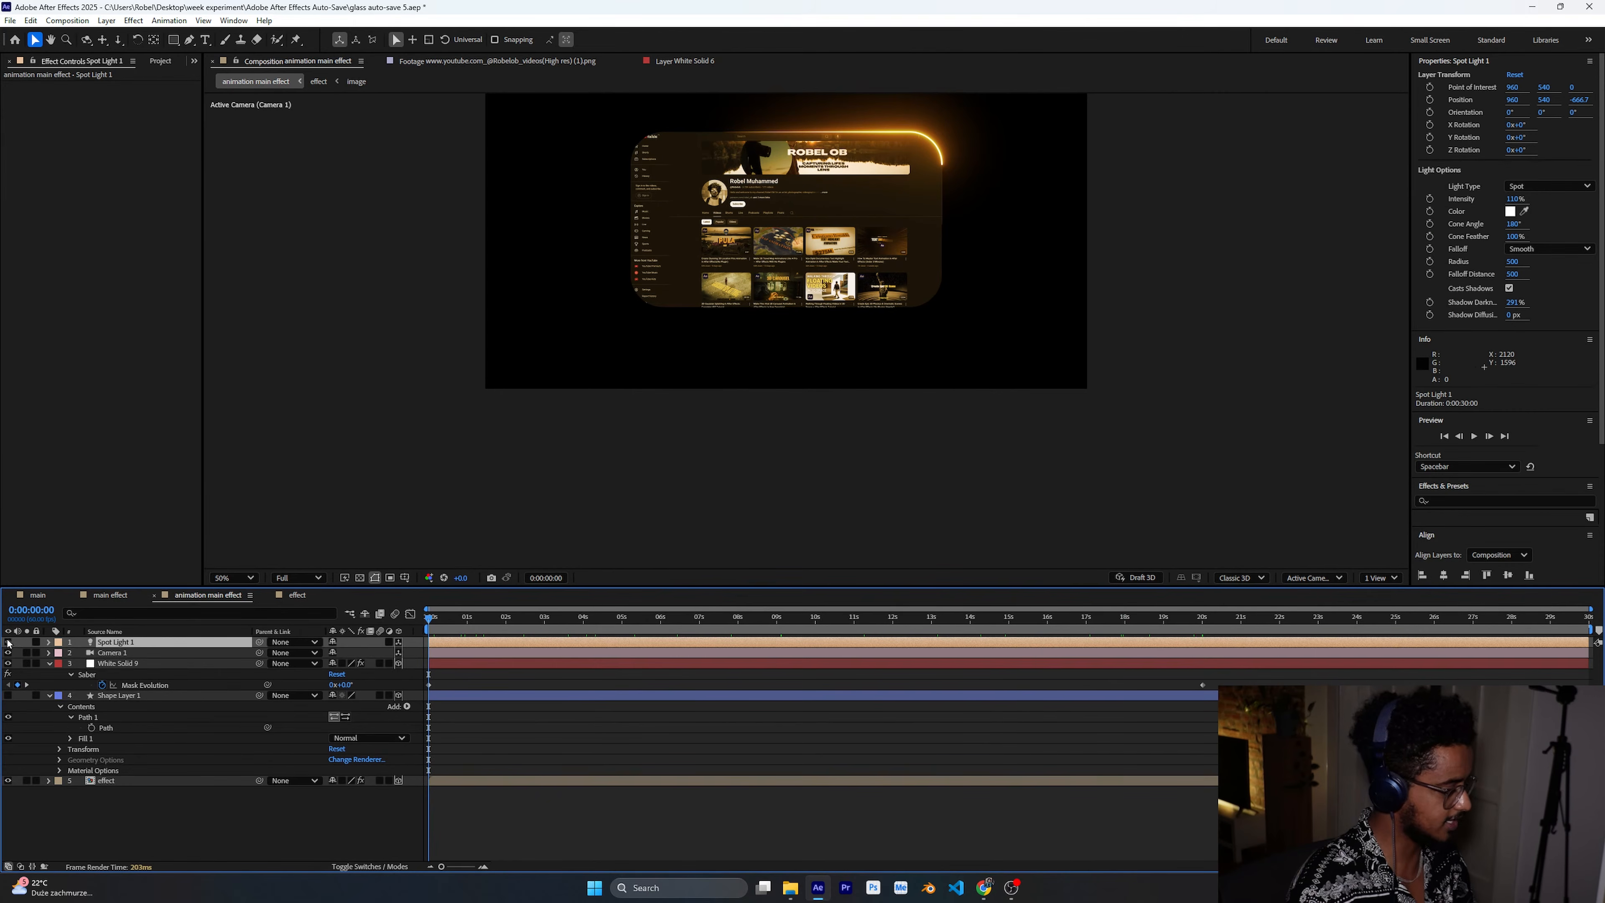
{"action": "left_click", "coordinate": [7, 642]}
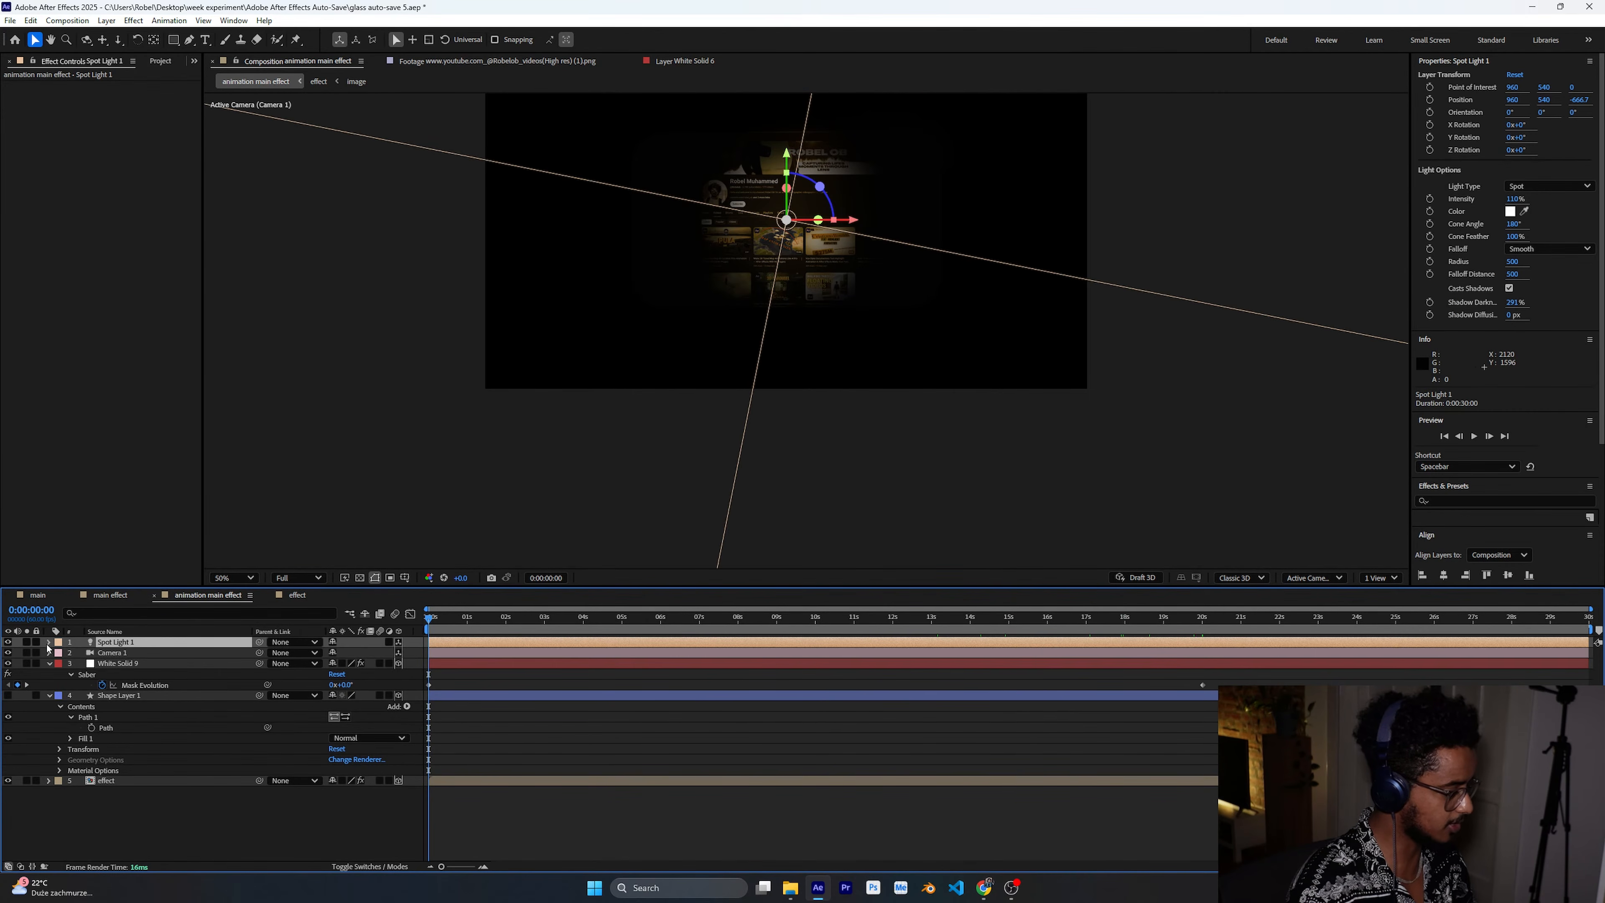
{"action": "left_click", "coordinate": [49, 641]}
{"action": "left_click", "coordinate": [60, 653]}
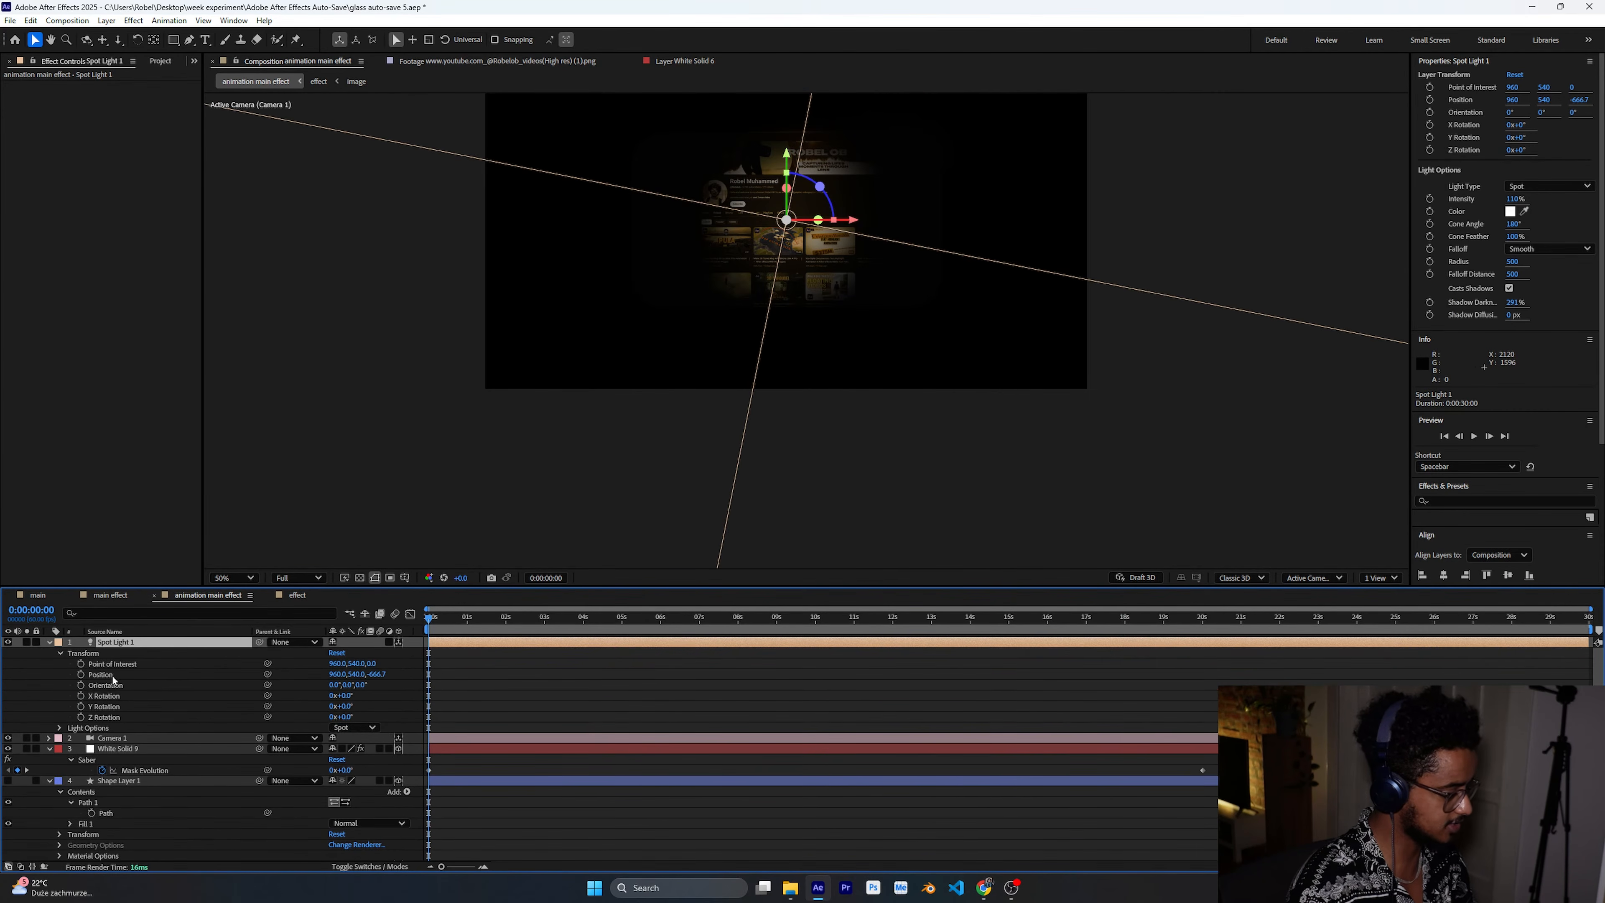
{"action": "scroll", "coordinate": [119, 746], "scroll_direction": "down", "scroll_amount": 1}
{"action": "left_click", "coordinate": [121, 803]}
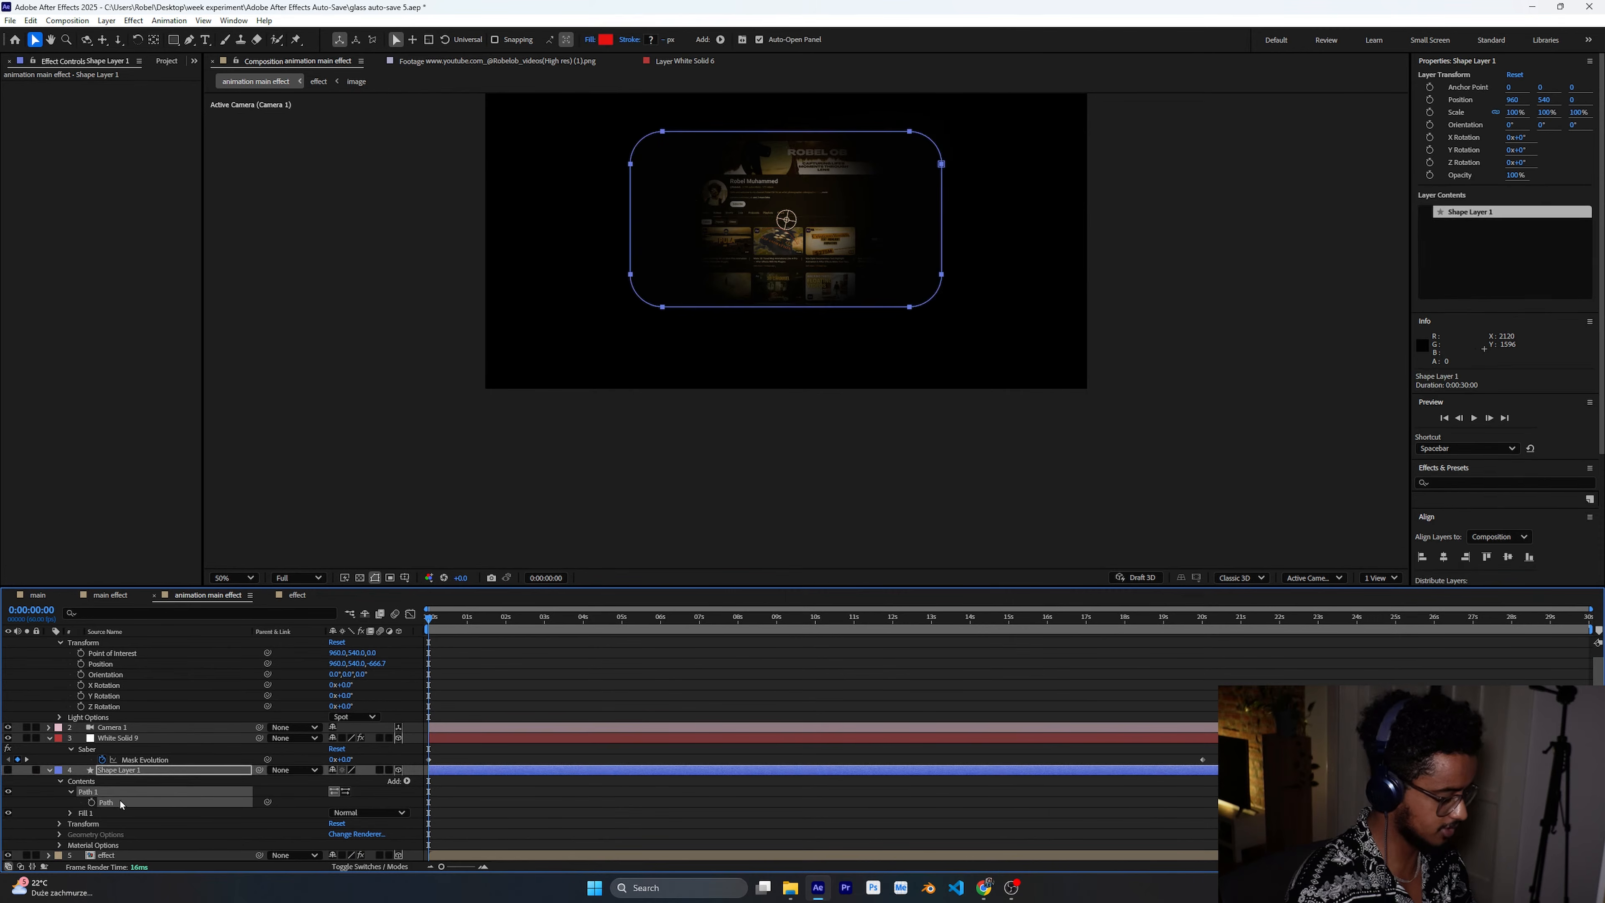
{"action": "left_click", "coordinate": [114, 665]}
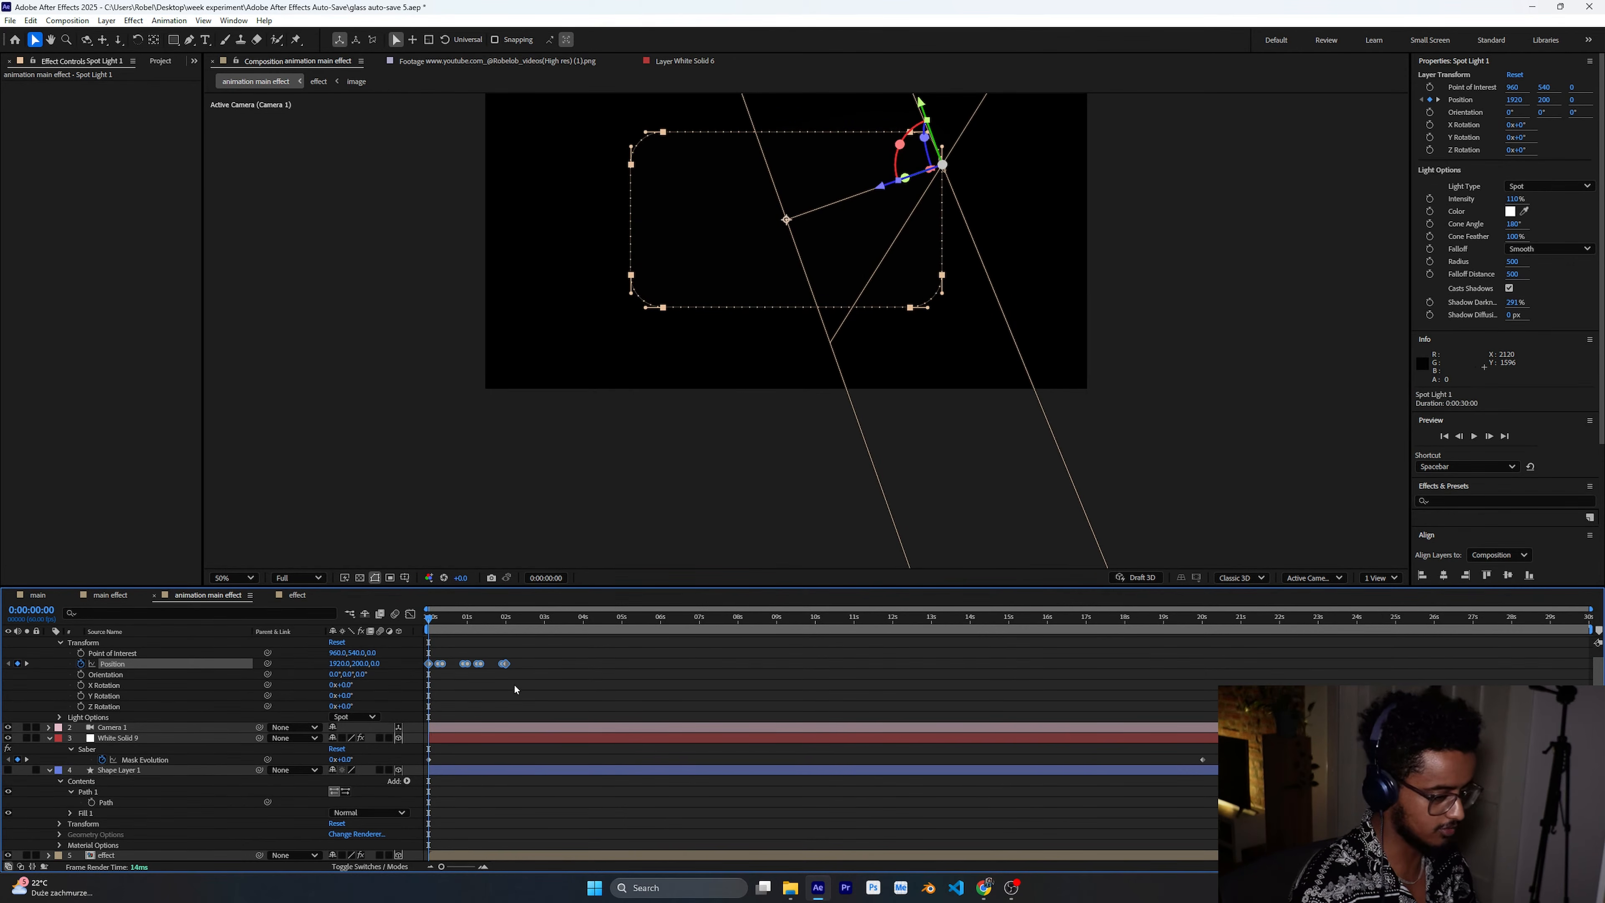
Stretch the spot light's Position keyframes proportionally so the last one falls at 0:00:19:58.
{"action": "left_click", "coordinate": [512, 672]}
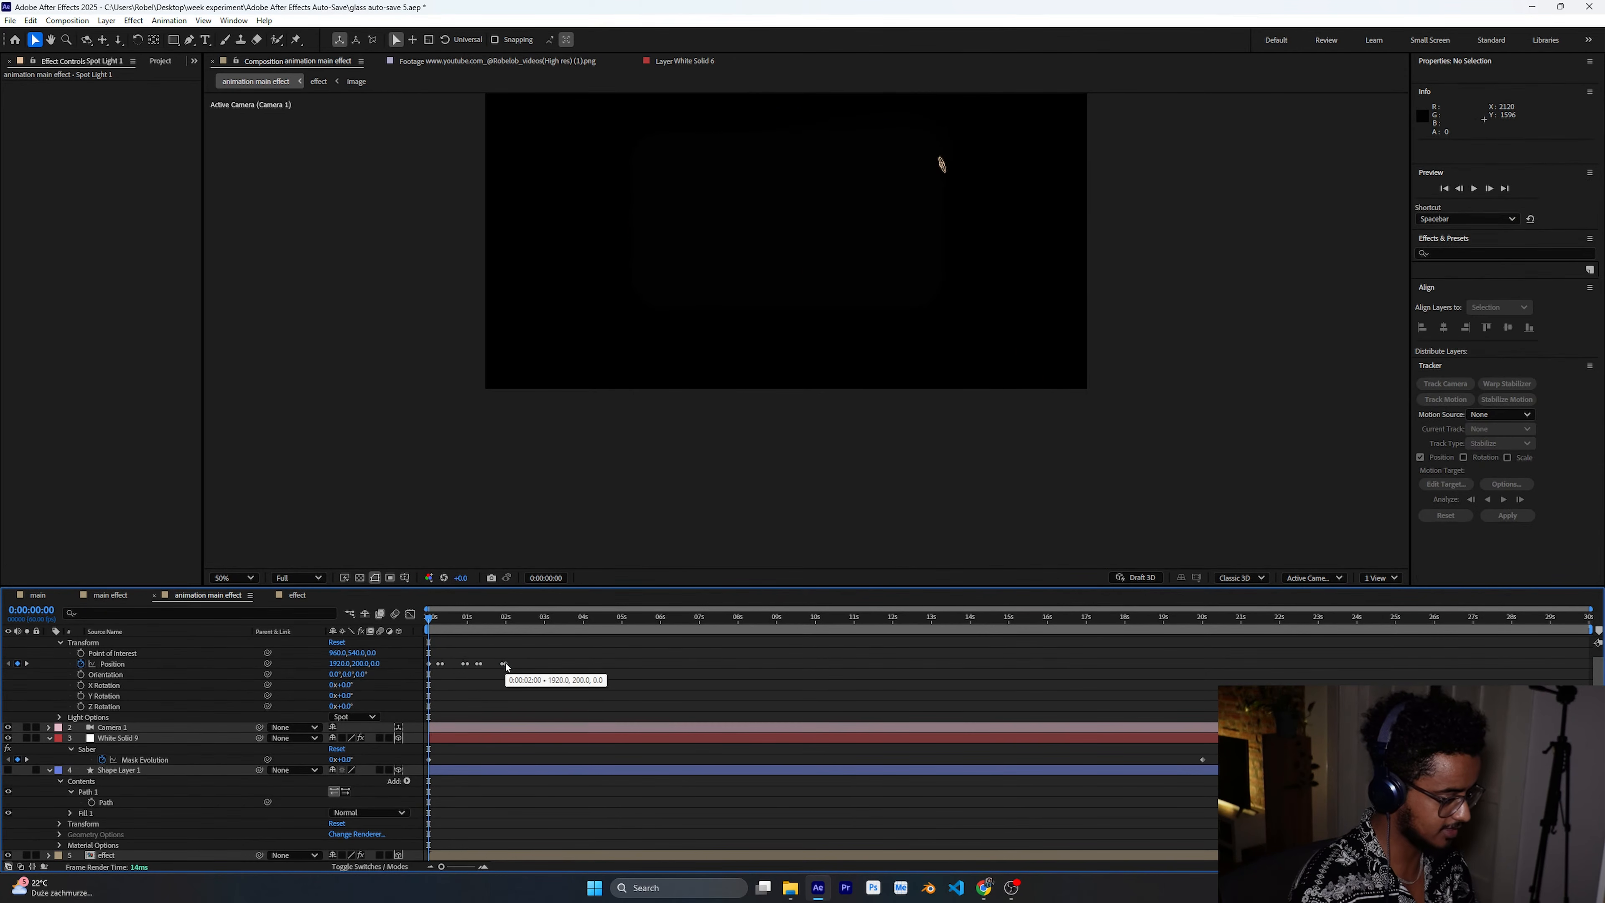
{"action": "left_click_drag", "start_coordinate": [505, 664], "coordinate": [1202, 680]}
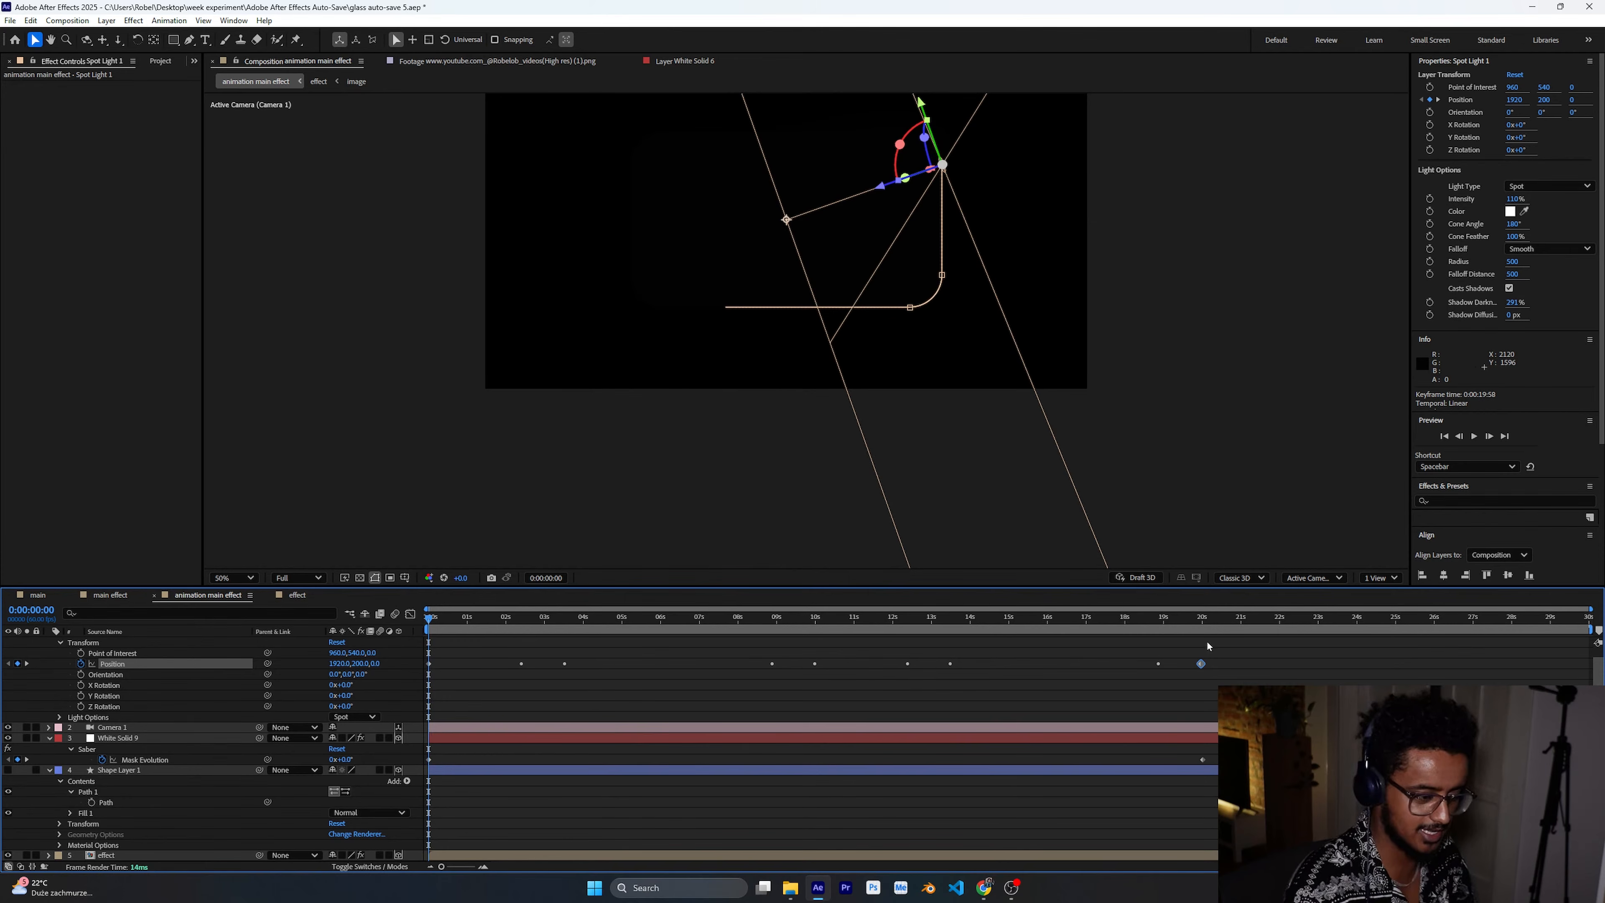
{"action": "left_click_drag", "start_coordinate": [431, 621], "coordinate": [441, 723]}
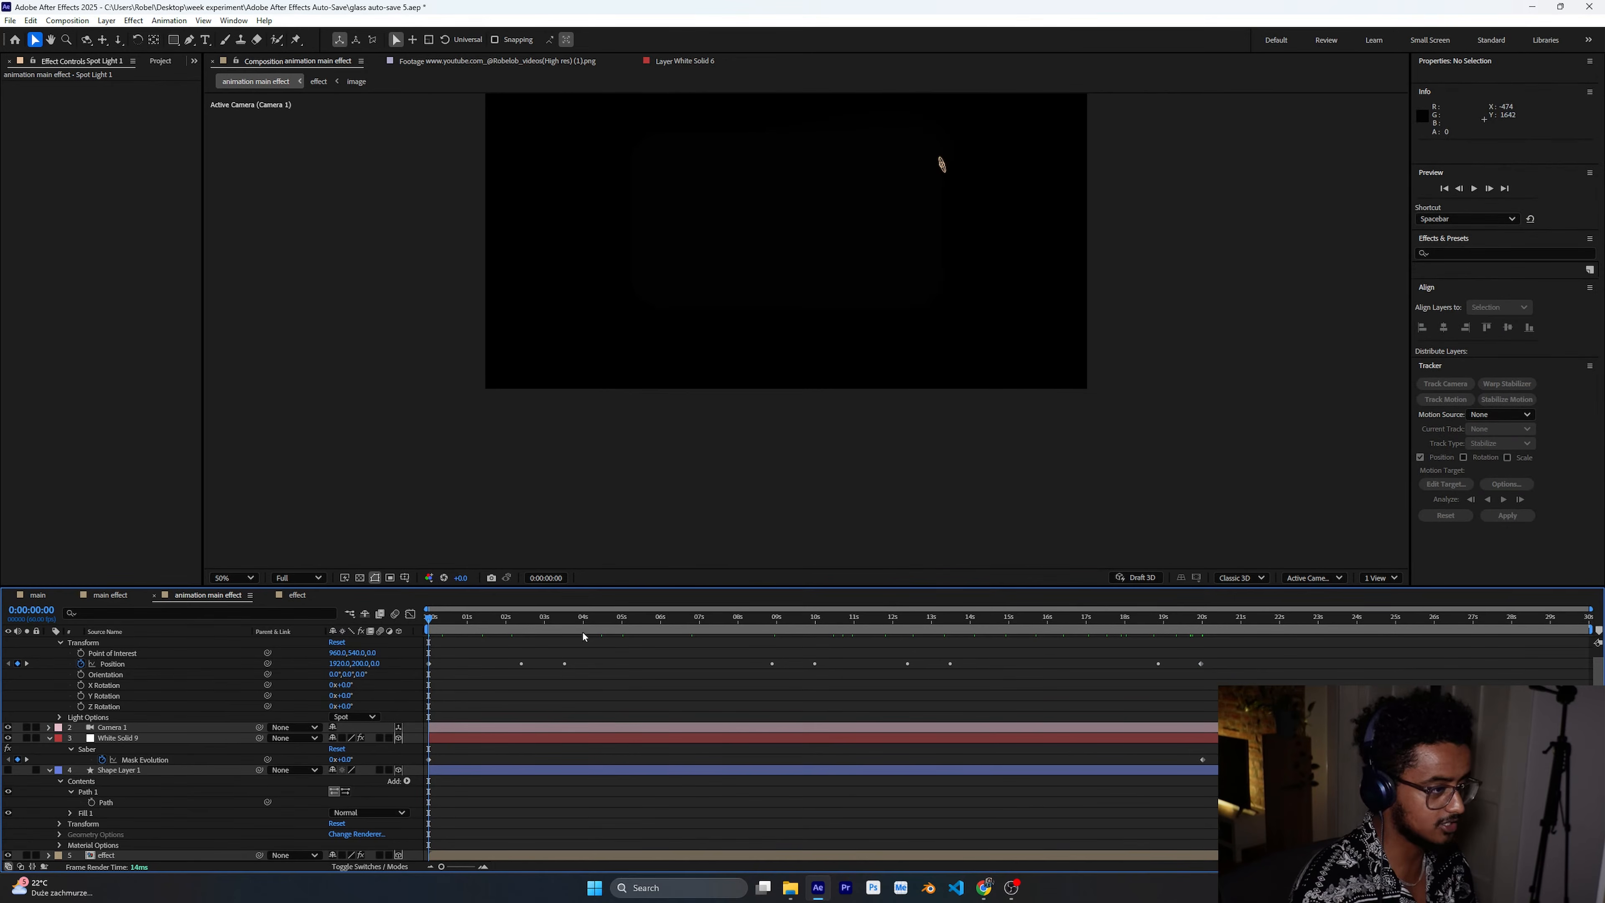
In a two-view layout, shift the spot light's point of interest and all its Position keyframes to about Z -308.
{"action": "left_click", "coordinate": [1378, 578]}
{"action": "left_click", "coordinate": [1388, 611]}
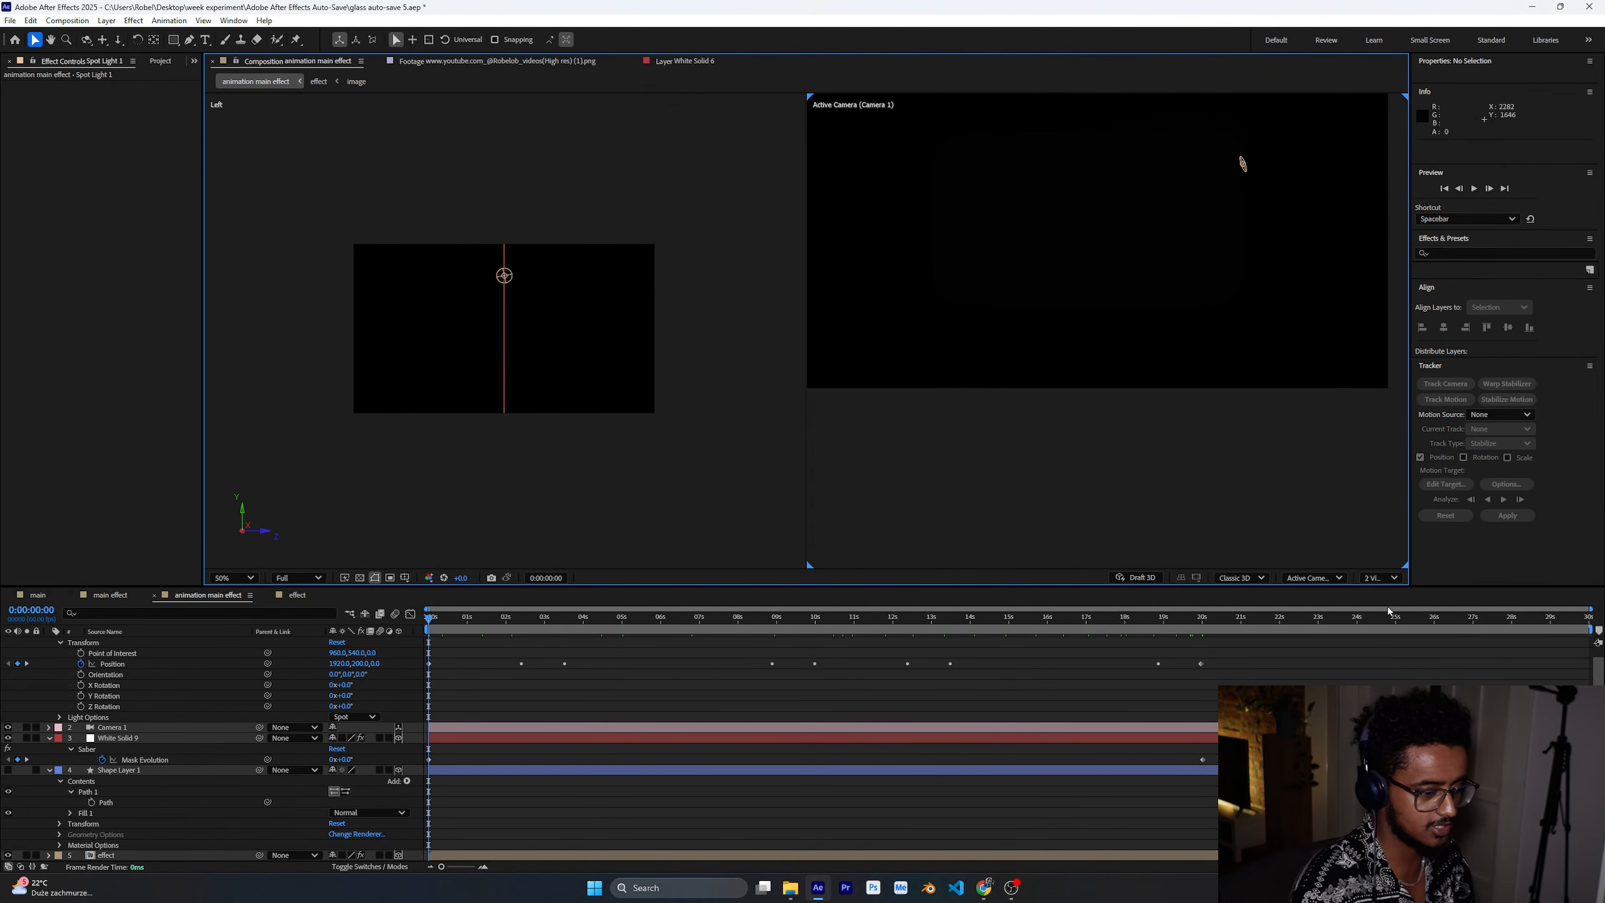
{"action": "scroll", "coordinate": [129, 661], "scroll_direction": "up", "scroll_amount": 1}
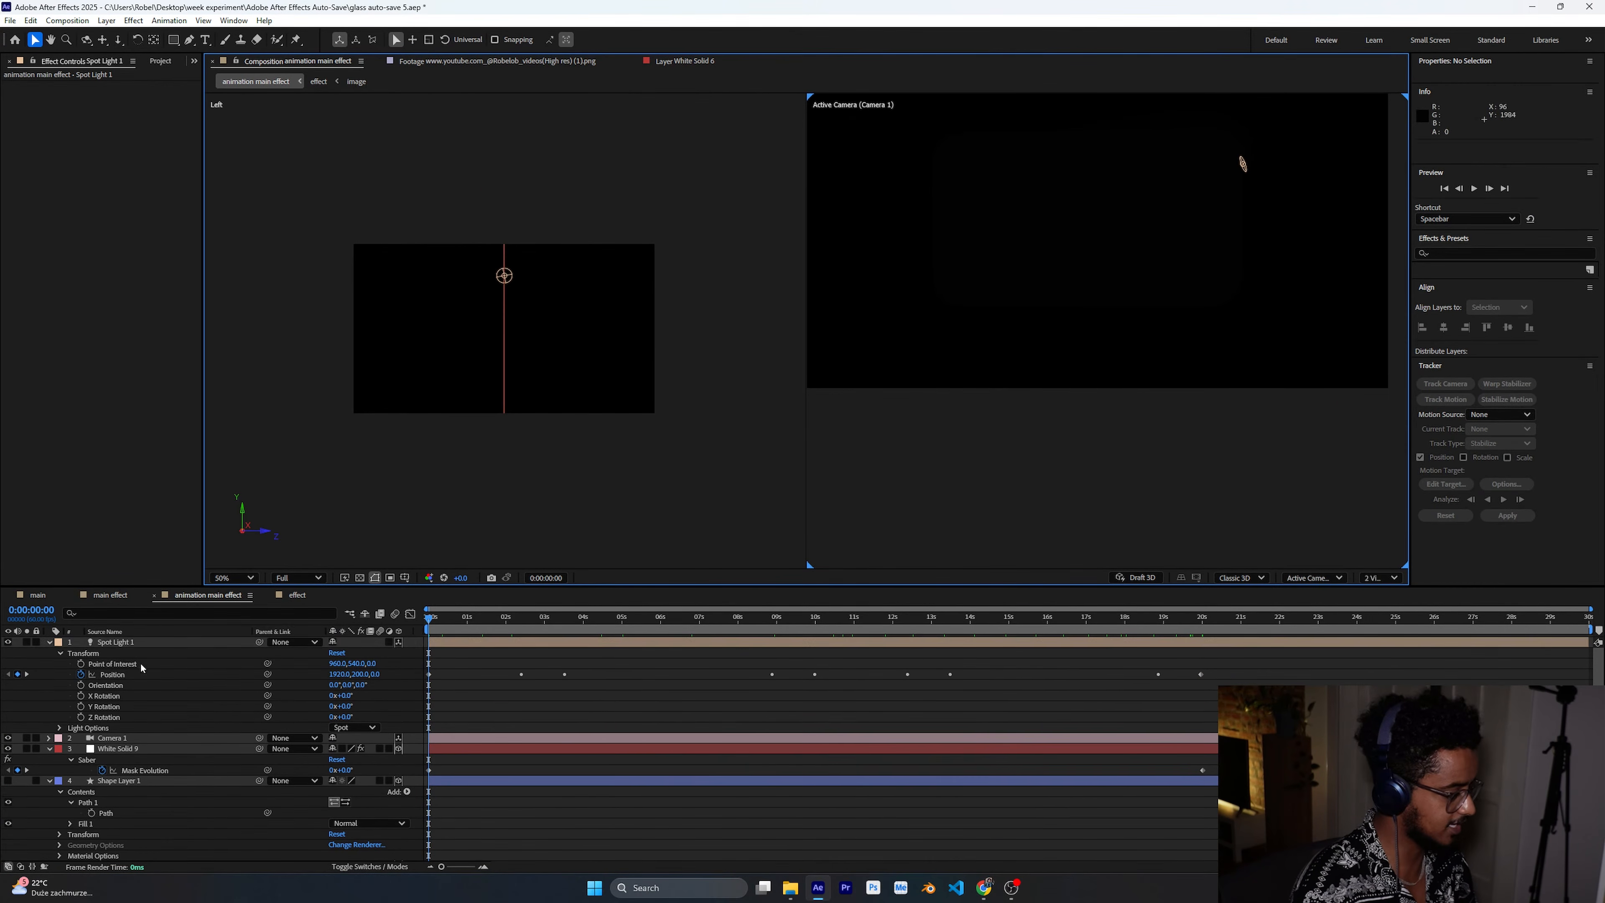
{"action": "left_click", "coordinate": [141, 644]}
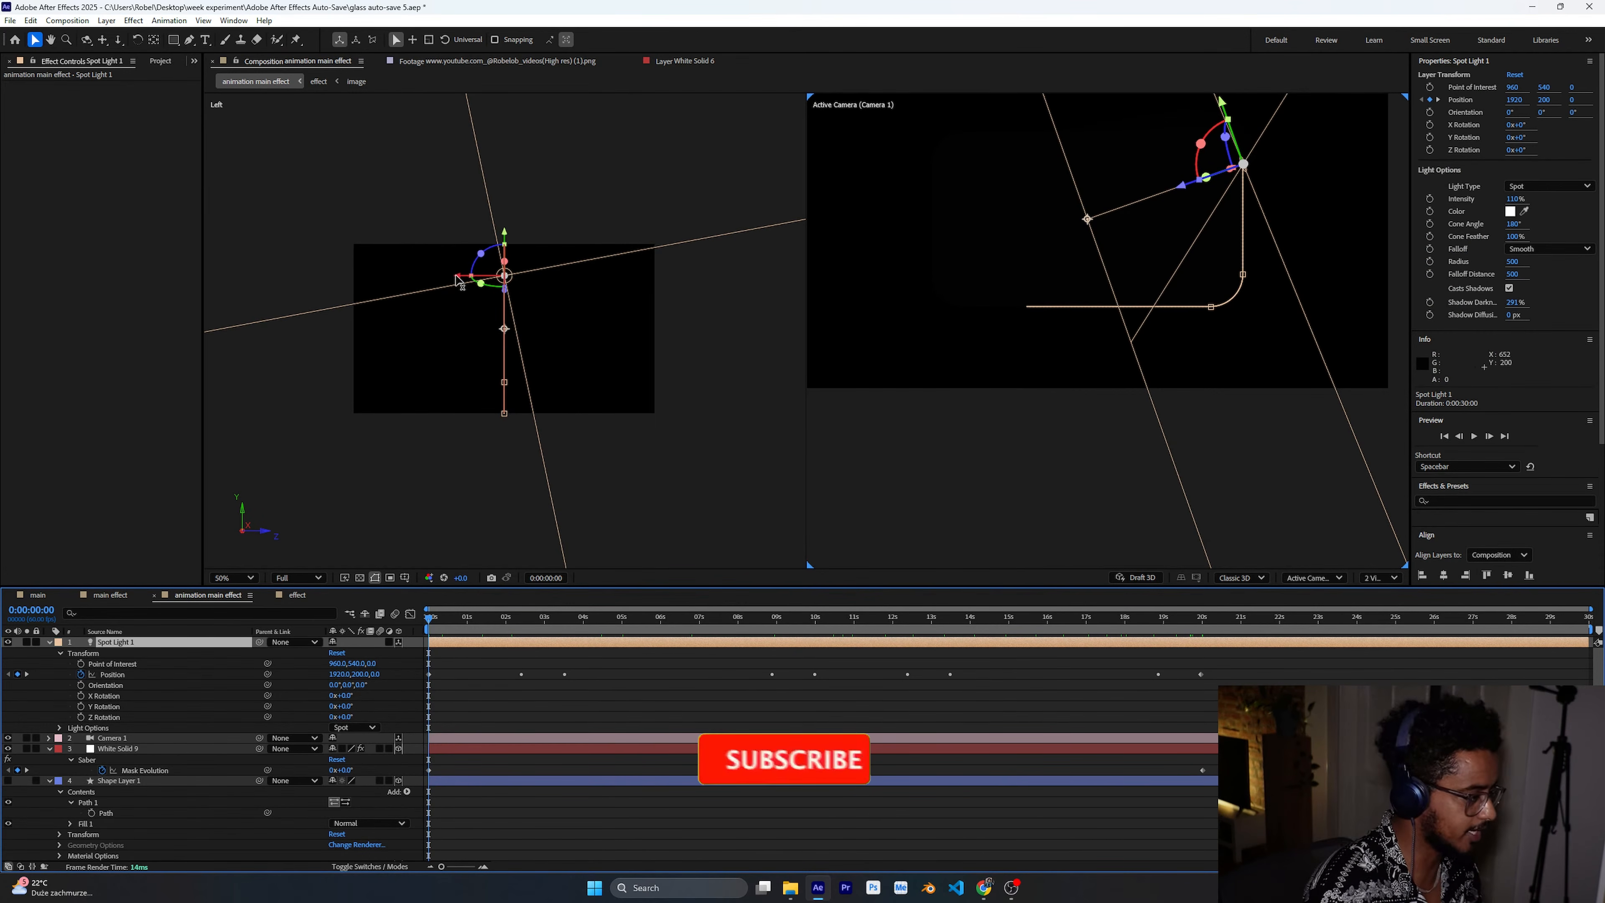
{"action": "left_click_drag", "start_coordinate": [459, 276], "coordinate": [469, 285]}
{"action": "key", "text": "ctrl+z"}
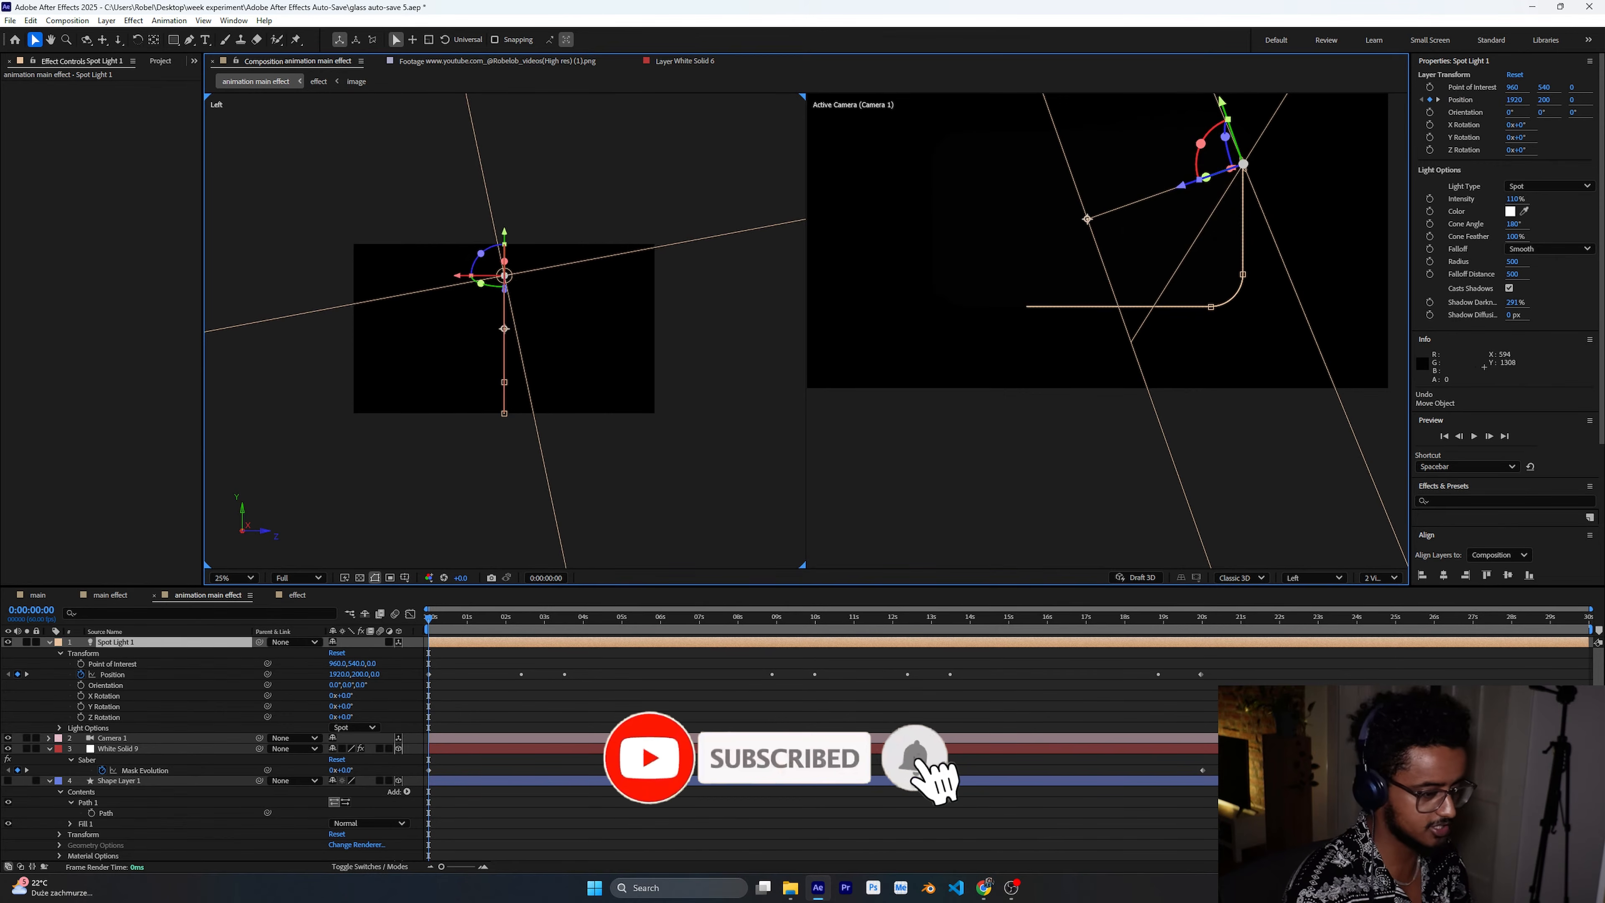
{"action": "left_click_drag", "start_coordinate": [1320, 650], "coordinate": [412, 705]}
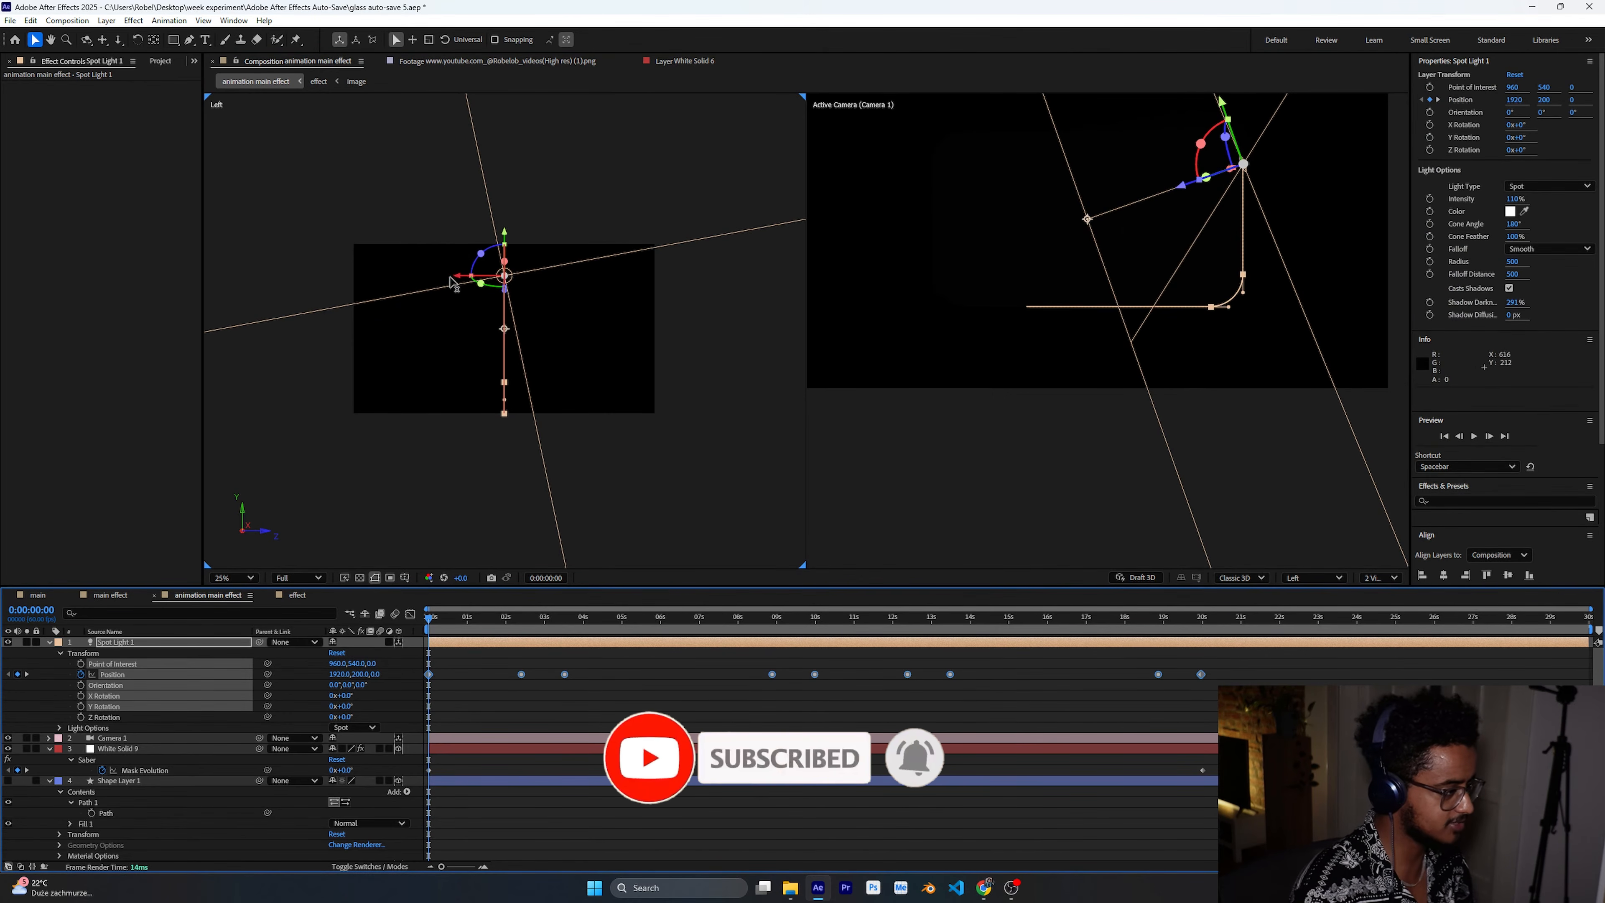
{"action": "left_click_drag", "start_coordinate": [459, 278], "coordinate": [517, 286]}
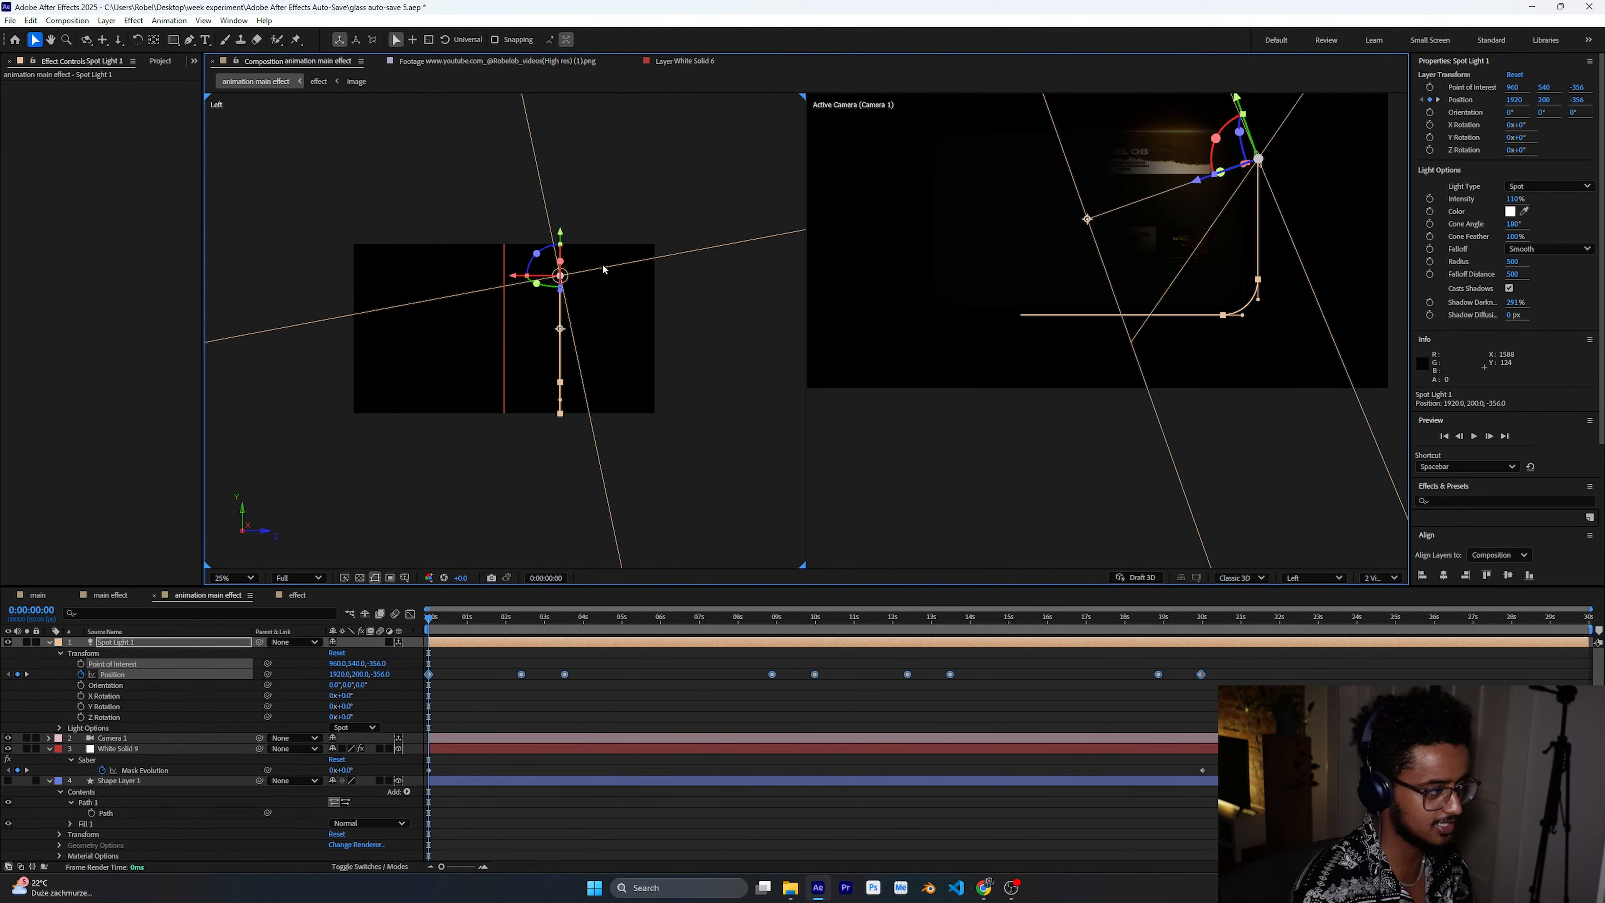
{"action": "mouse_move", "coordinate": [516, 278]}
{"action": "left_mouse_down"}
{"action": "mouse_move", "coordinate": [556, 288]}
{"action": "mouse_move", "coordinate": [492, 287]}
{"action": "mouse_move", "coordinate": [539, 294]}
{"action": "mouse_move", "coordinate": [499, 301]}
{"action": "mouse_move", "coordinate": [522, 301]}
{"action": "left_mouse_up"}
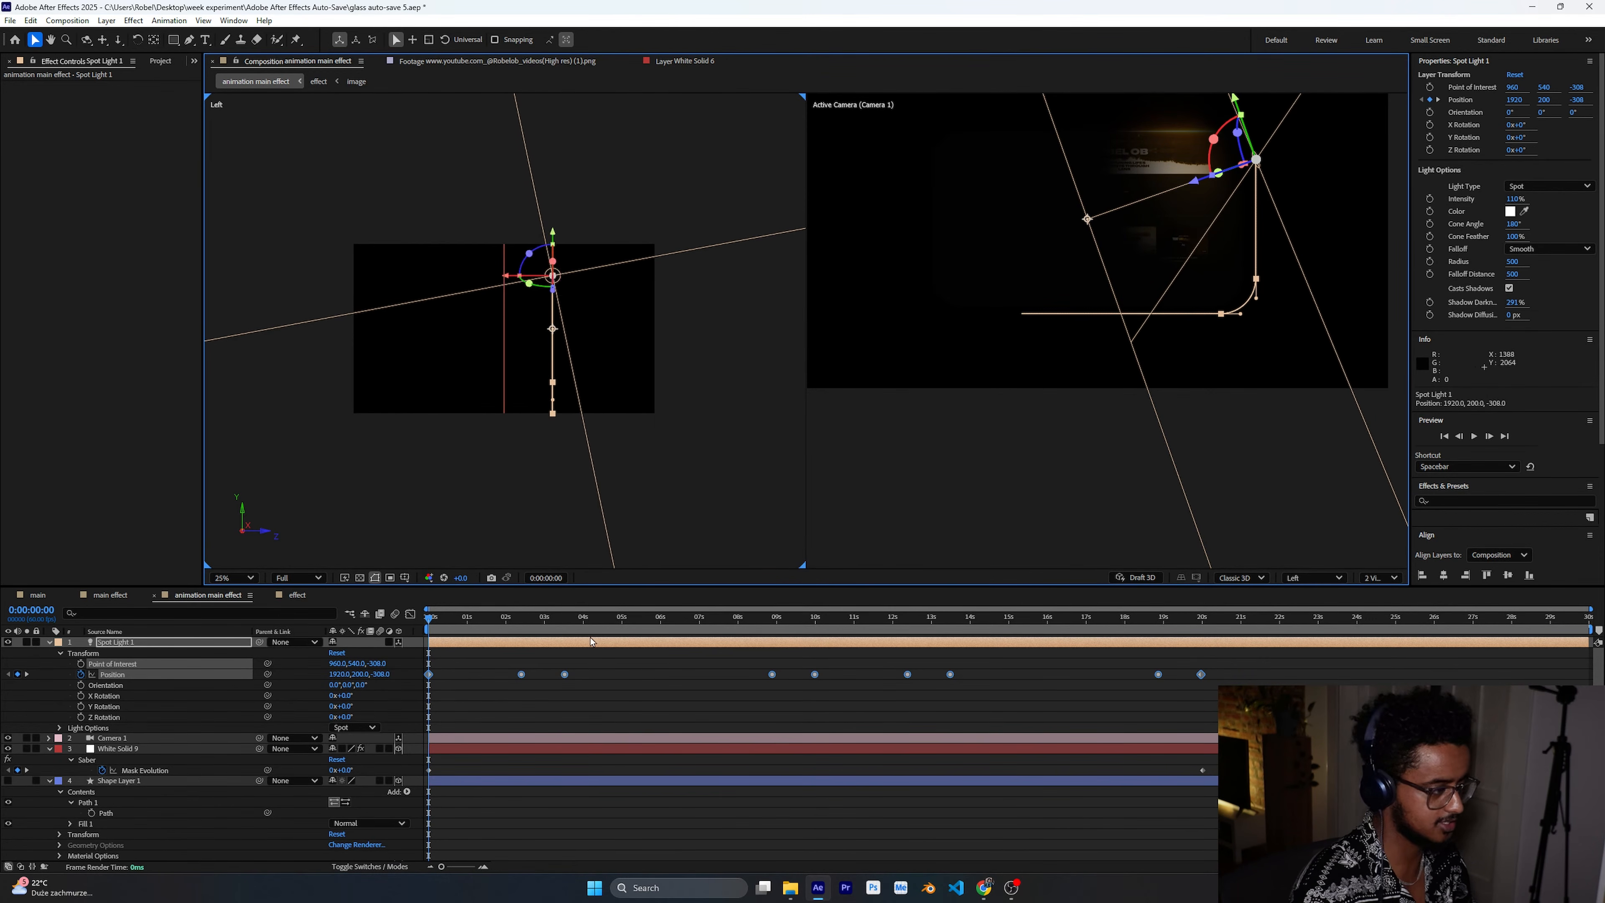
Return to a single active camera view and preview the spot light's movement from the start of the composition.
{"action": "left_click", "coordinate": [687, 699]}
{"action": "left_click", "coordinate": [1380, 577]}
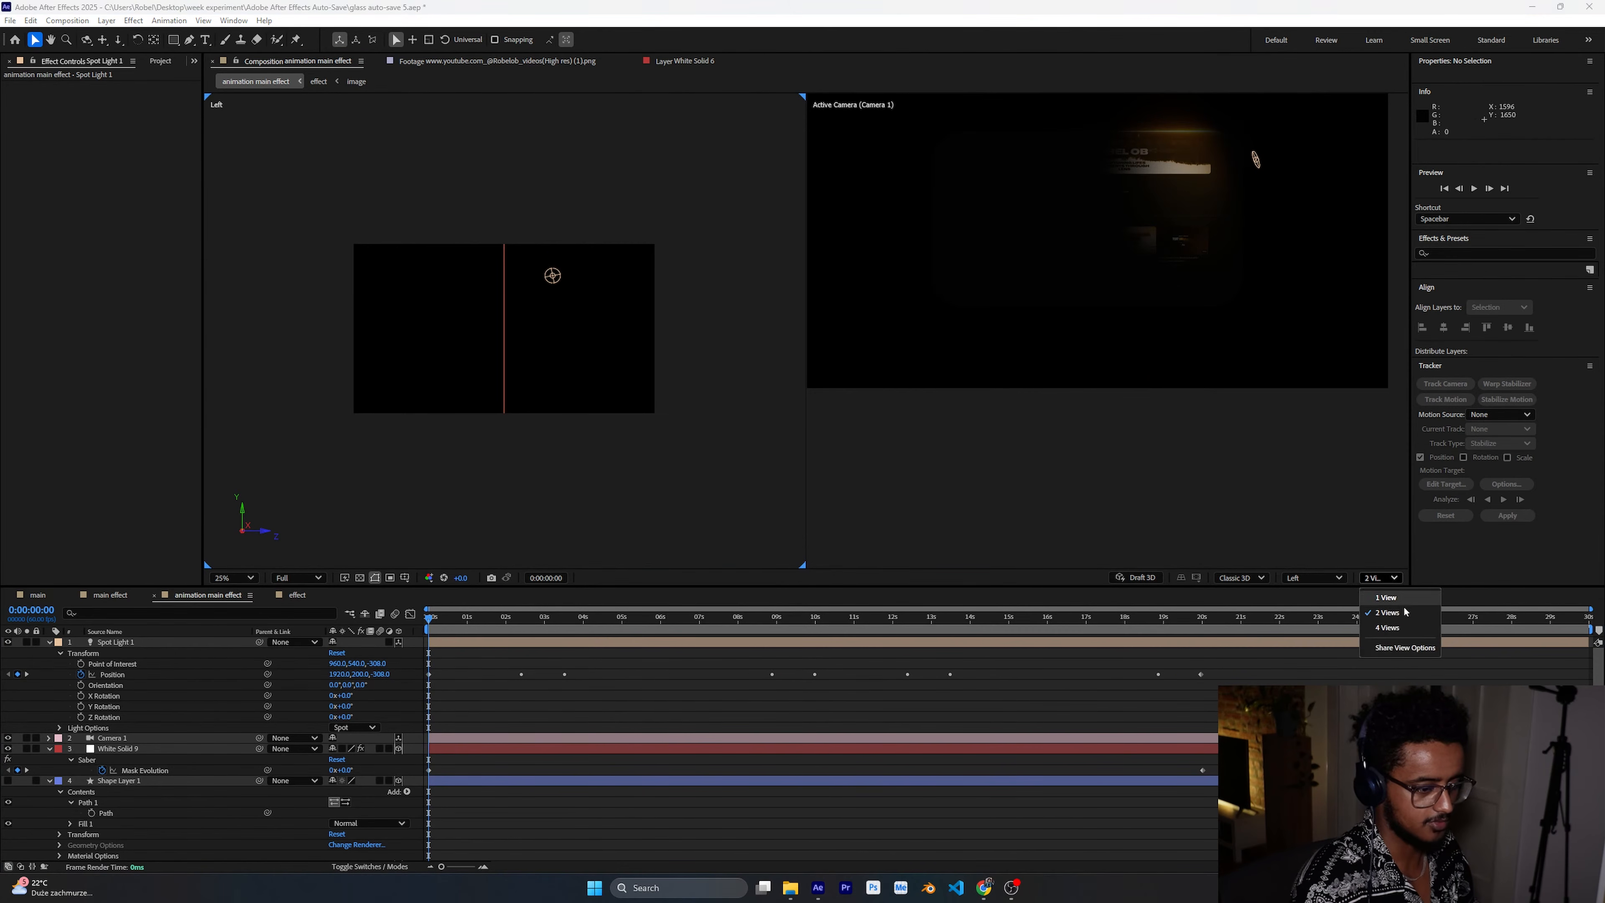
{"action": "left_click", "coordinate": [1385, 598]}
{"action": "left_click_drag", "start_coordinate": [430, 622], "coordinate": [494, 645]}
{"action": "key", "text": "space"}
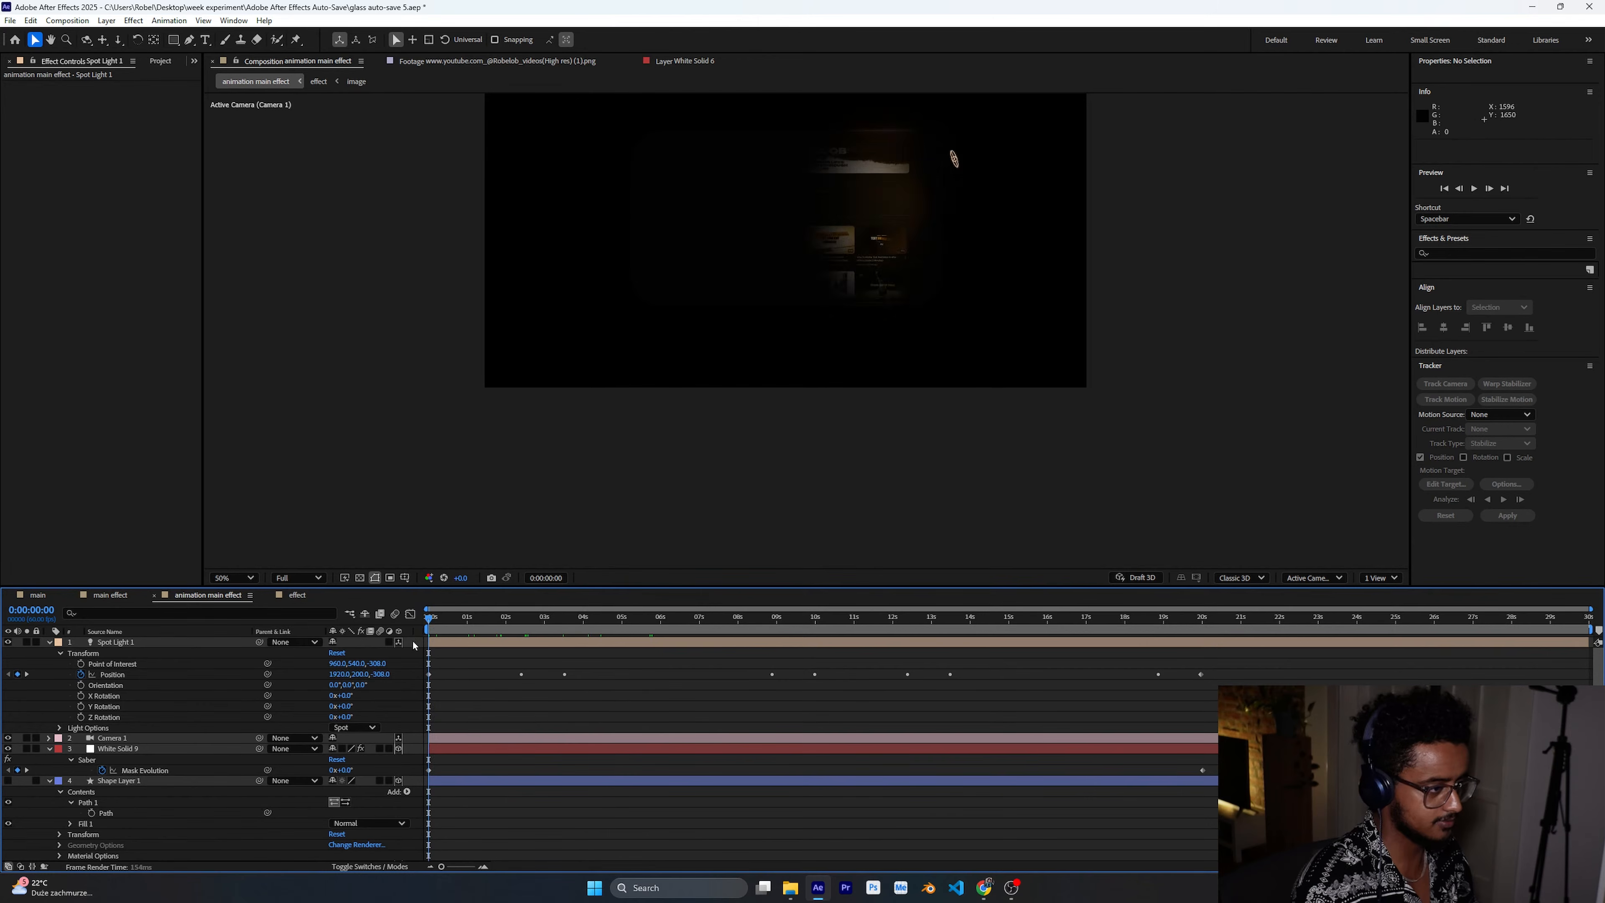
{"action": "left_click_drag", "start_coordinate": [609, 650], "coordinate": [411, 702]}
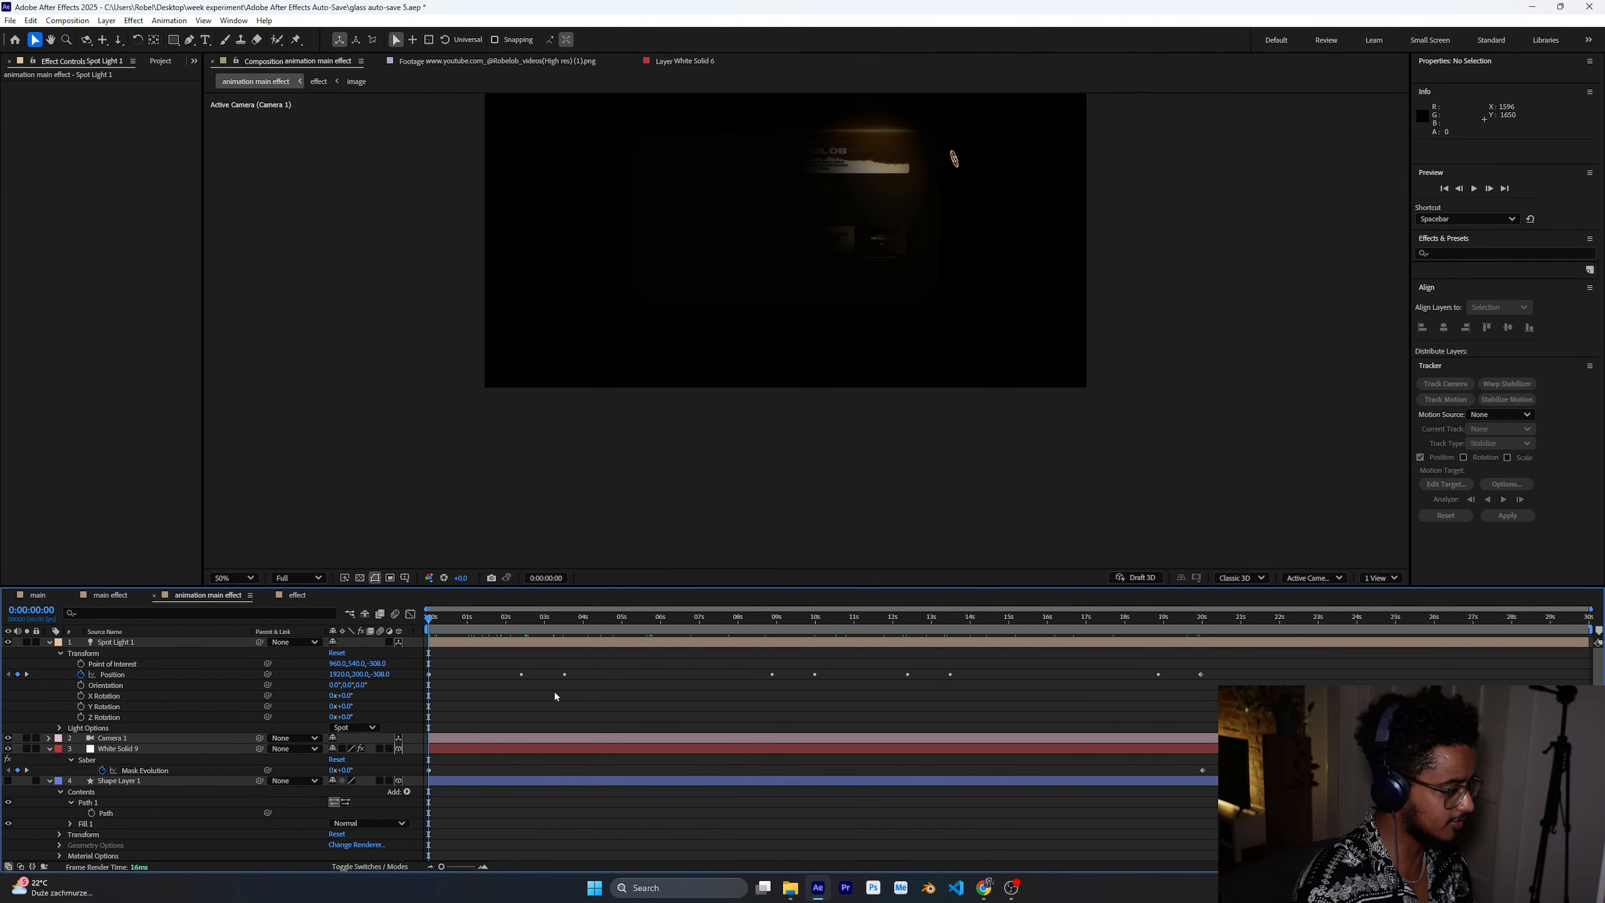
Link the spot light's Point of Interest to its Position with the pick whip and scrub to about 0:00:11:43.
{"action": "left_click", "coordinate": [128, 667]}
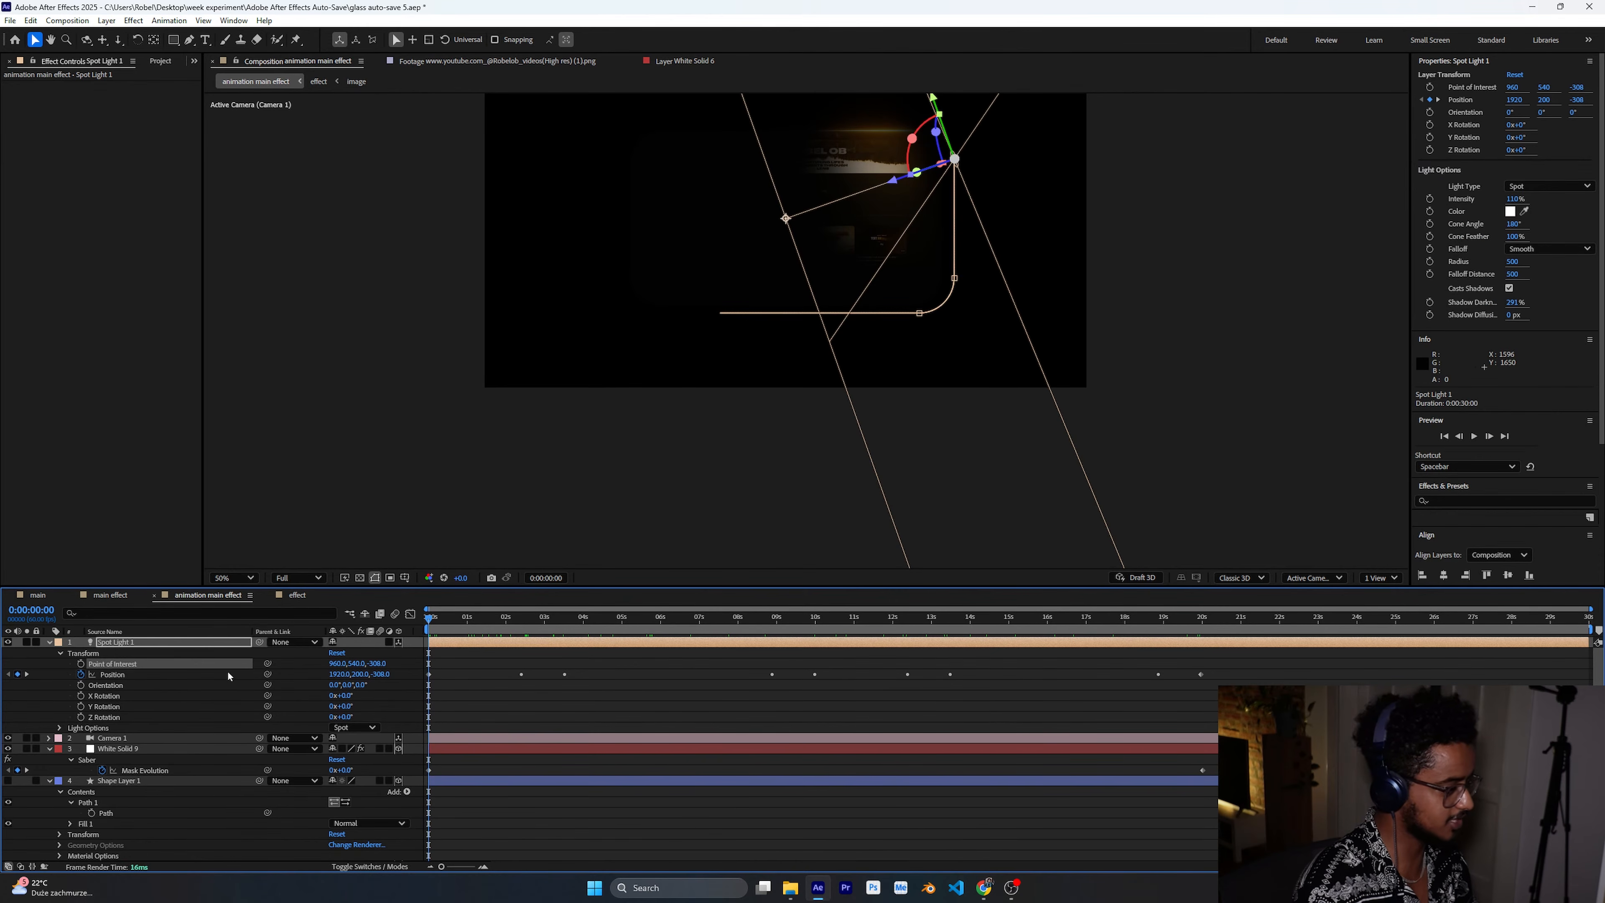
{"action": "left_click", "coordinate": [178, 678]}
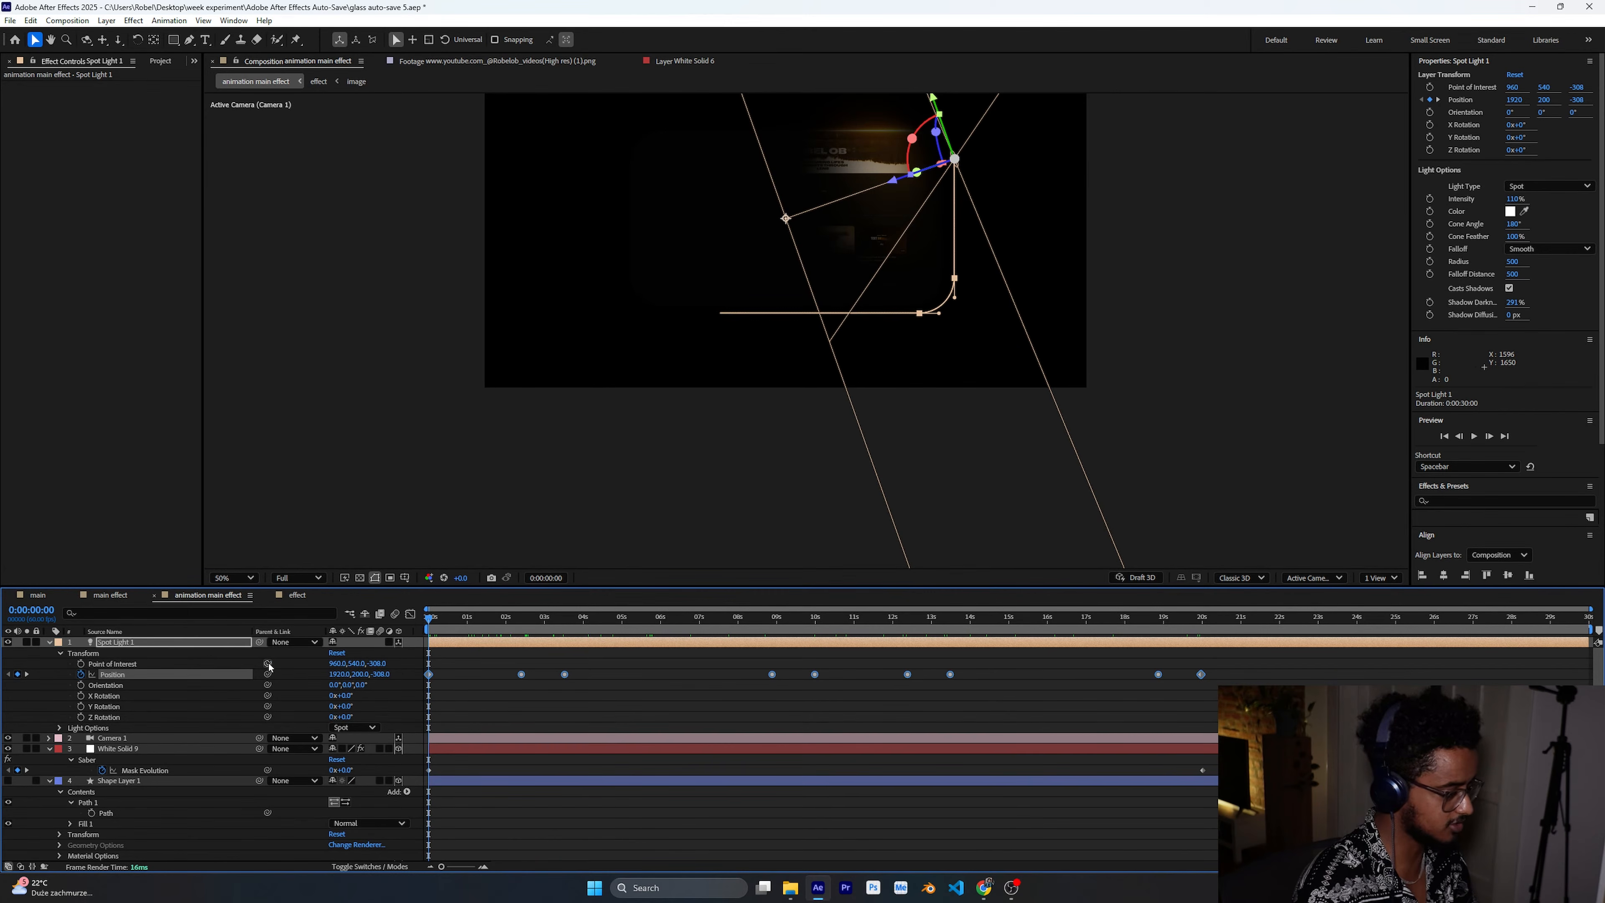
{"action": "left_click_drag", "start_coordinate": [269, 666], "coordinate": [136, 680]}
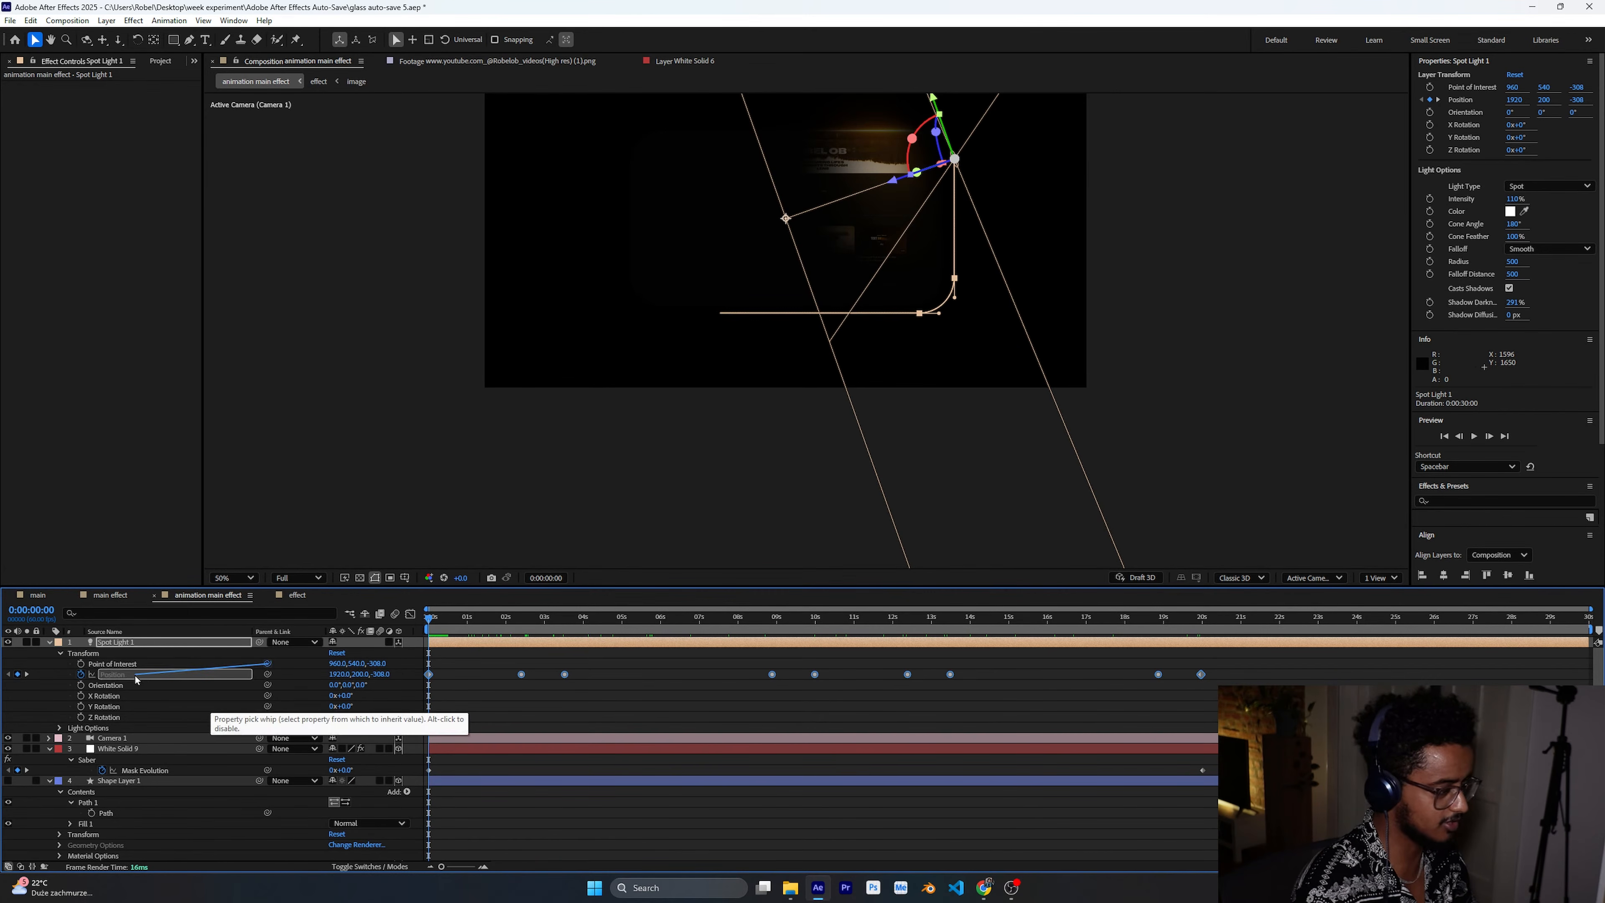
{"action": "left_click_drag", "start_coordinate": [136, 679], "coordinate": [136, 680]}
{"action": "left_click_drag", "start_coordinate": [430, 622], "coordinate": [888, 680]}
Fit the composition to the viewer, return to the first frame and scrub through the linked light animation.
{"action": "left_click", "coordinate": [243, 556]}
{"action": "left_click", "coordinate": [242, 579]}
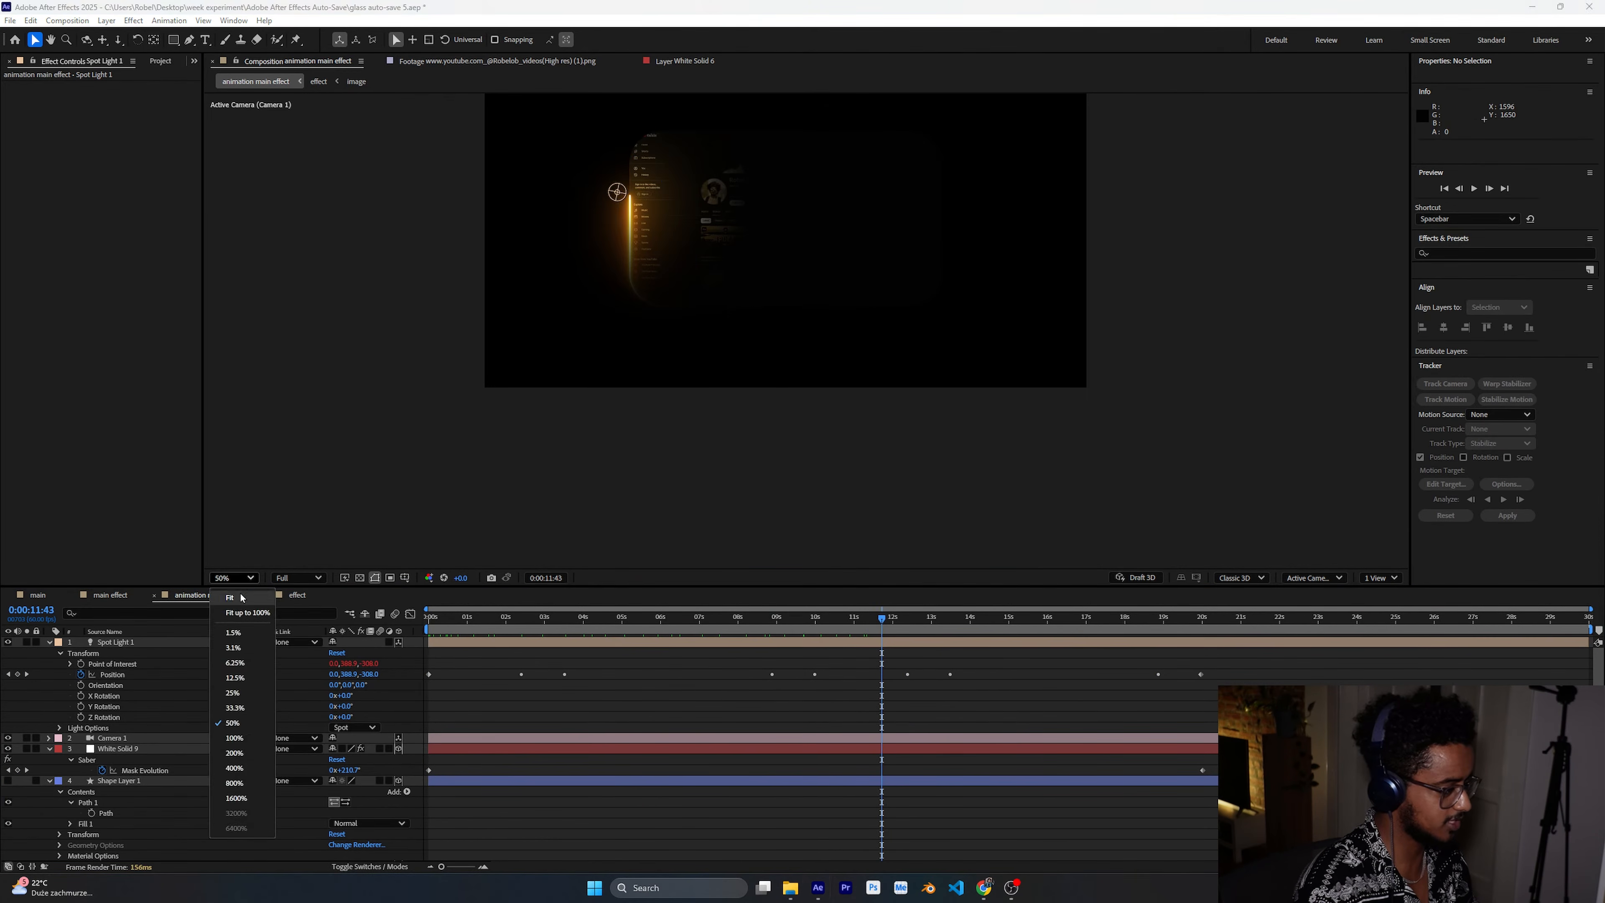
{"action": "left_click", "coordinate": [240, 831]}
{"action": "left_click", "coordinate": [475, 654]}
{"action": "key", "text": "Home"}
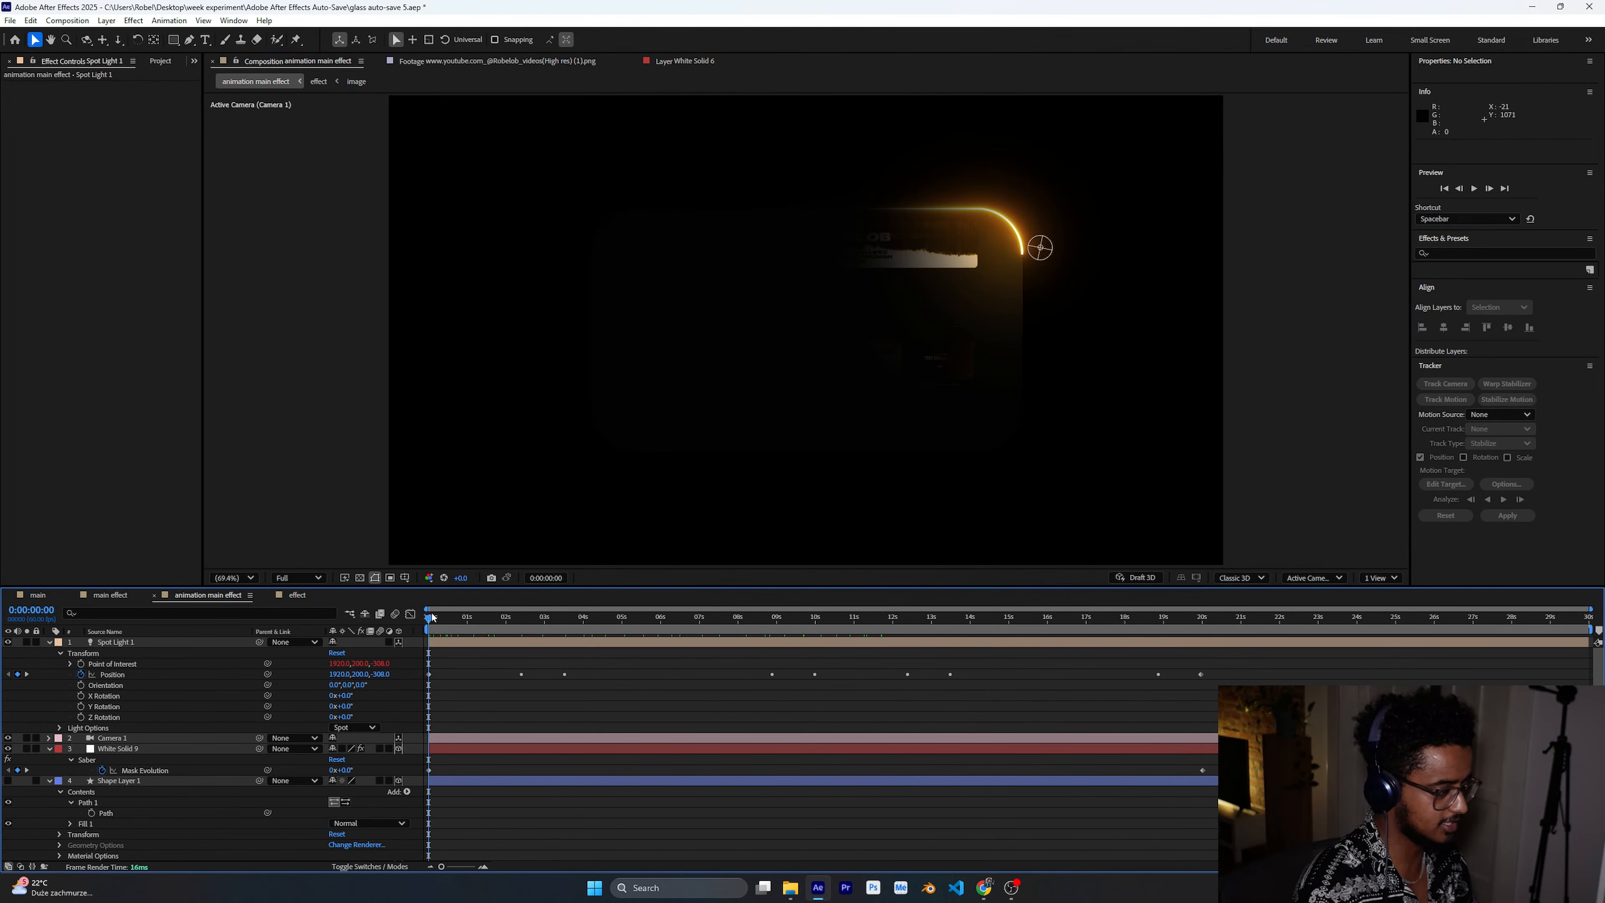
{"action": "left_click_drag", "start_coordinate": [432, 618], "coordinate": [391, 693]}
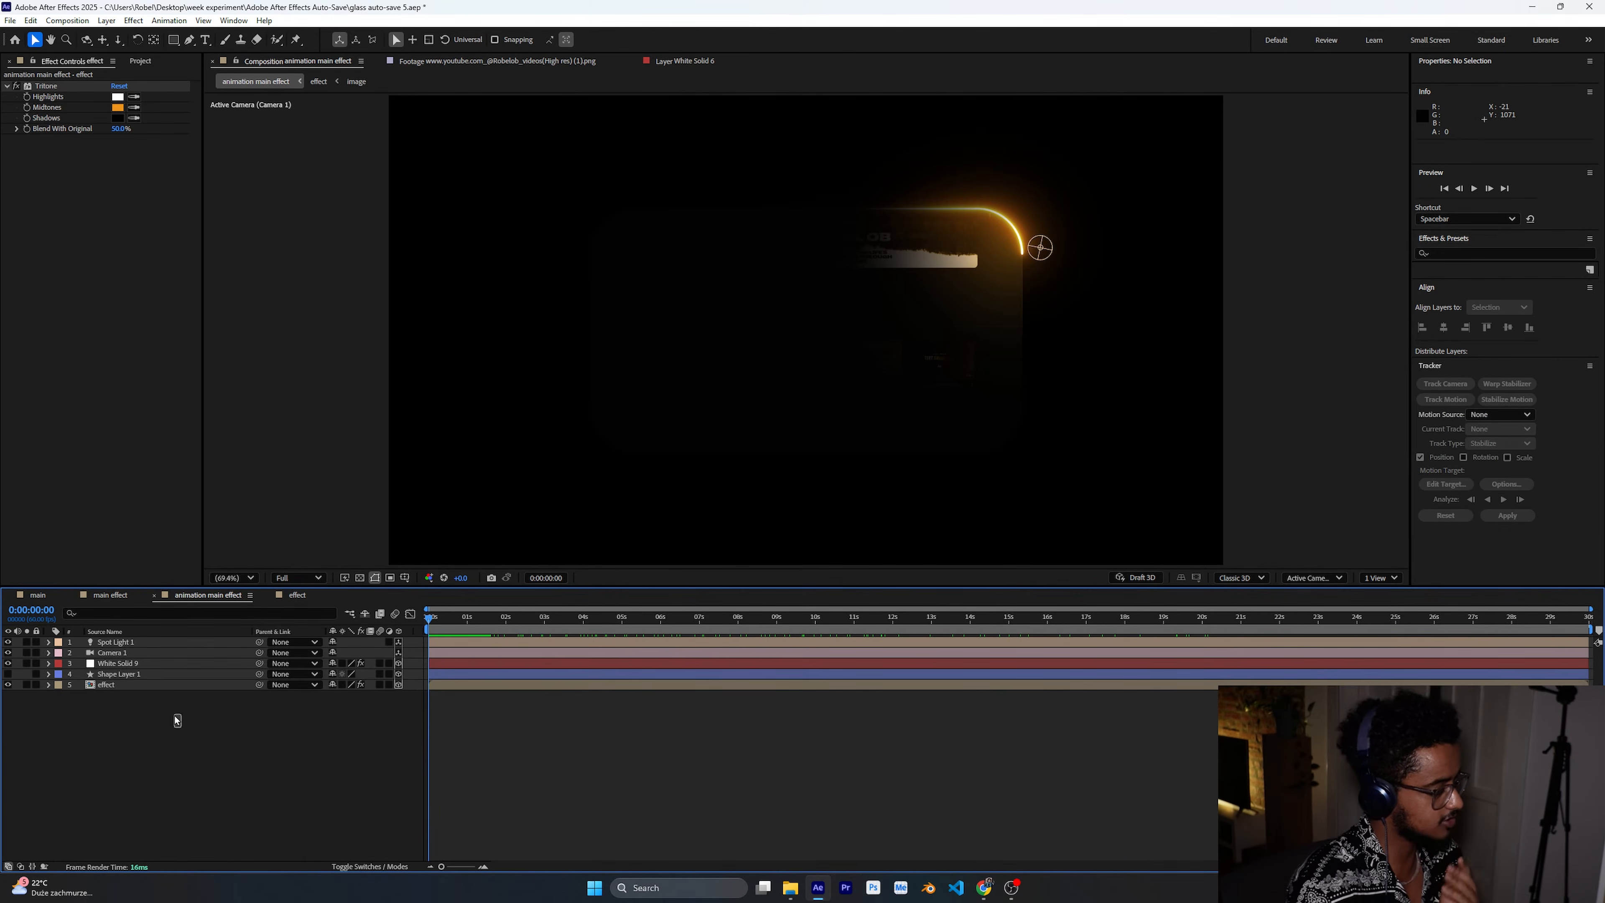
Pre-compose all five layers into a composition named "animation", moving all attributes into it.
{"action": "left_click_drag", "start_coordinate": [174, 715], "coordinate": [151, 642]}
{"action": "right_click", "coordinate": [153, 666]}
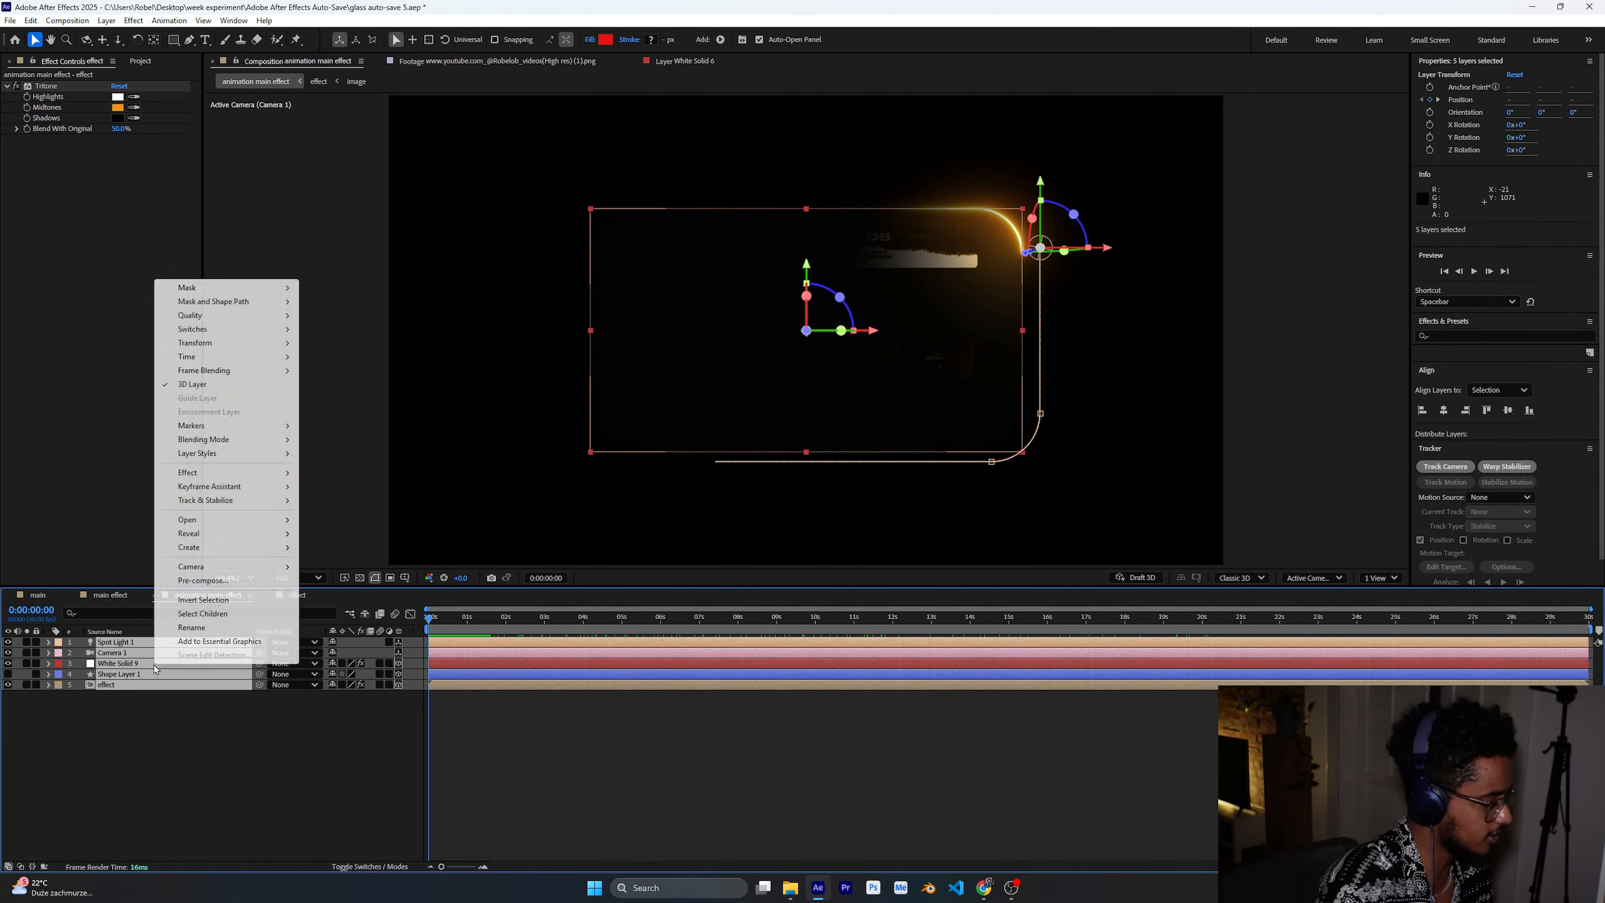
{"action": "left_click", "coordinate": [148, 719]}
{"action": "left_click_drag", "start_coordinate": [151, 715], "coordinate": [150, 641]}
{"action": "right_click", "coordinate": [153, 664]}
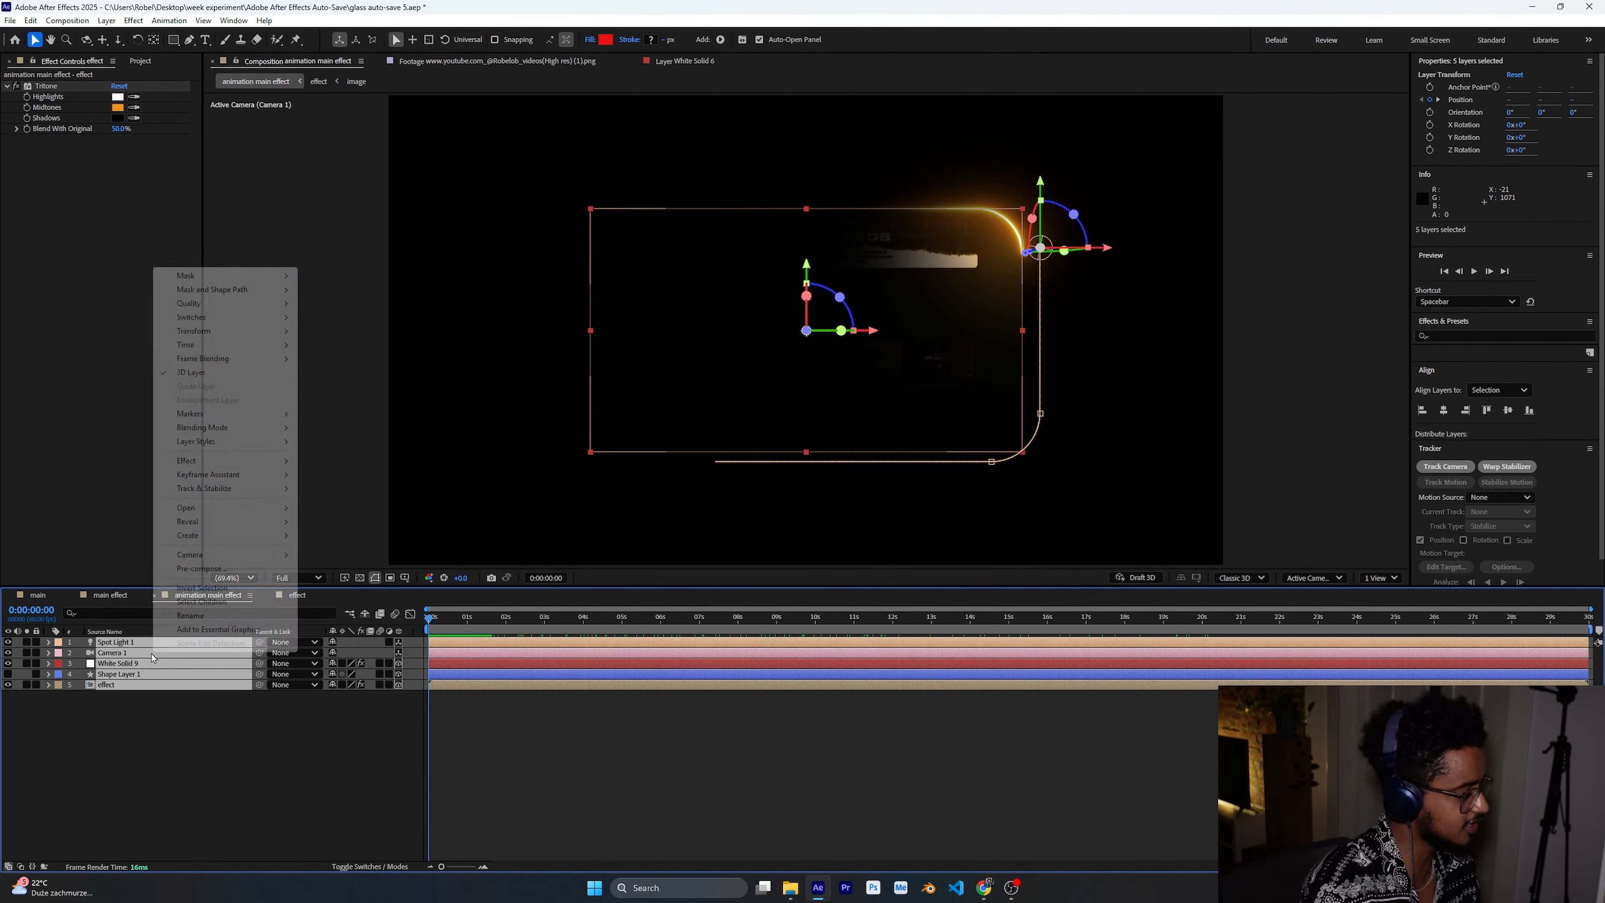
{"action": "left_click", "coordinate": [240, 569]}
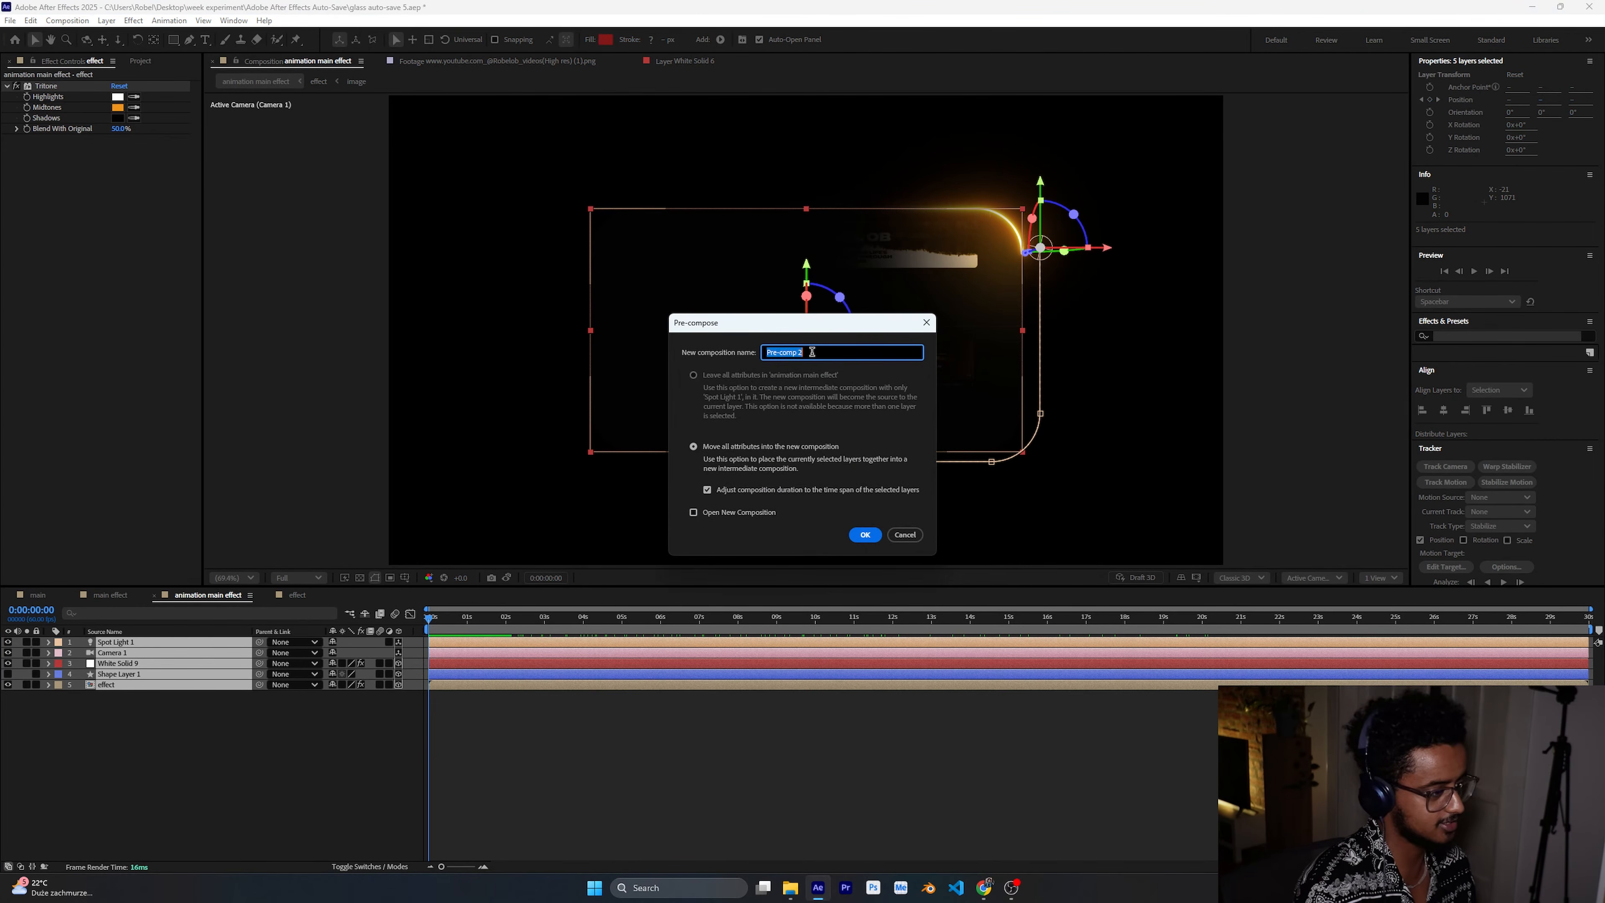
{"action": "type", "text": "animation"}
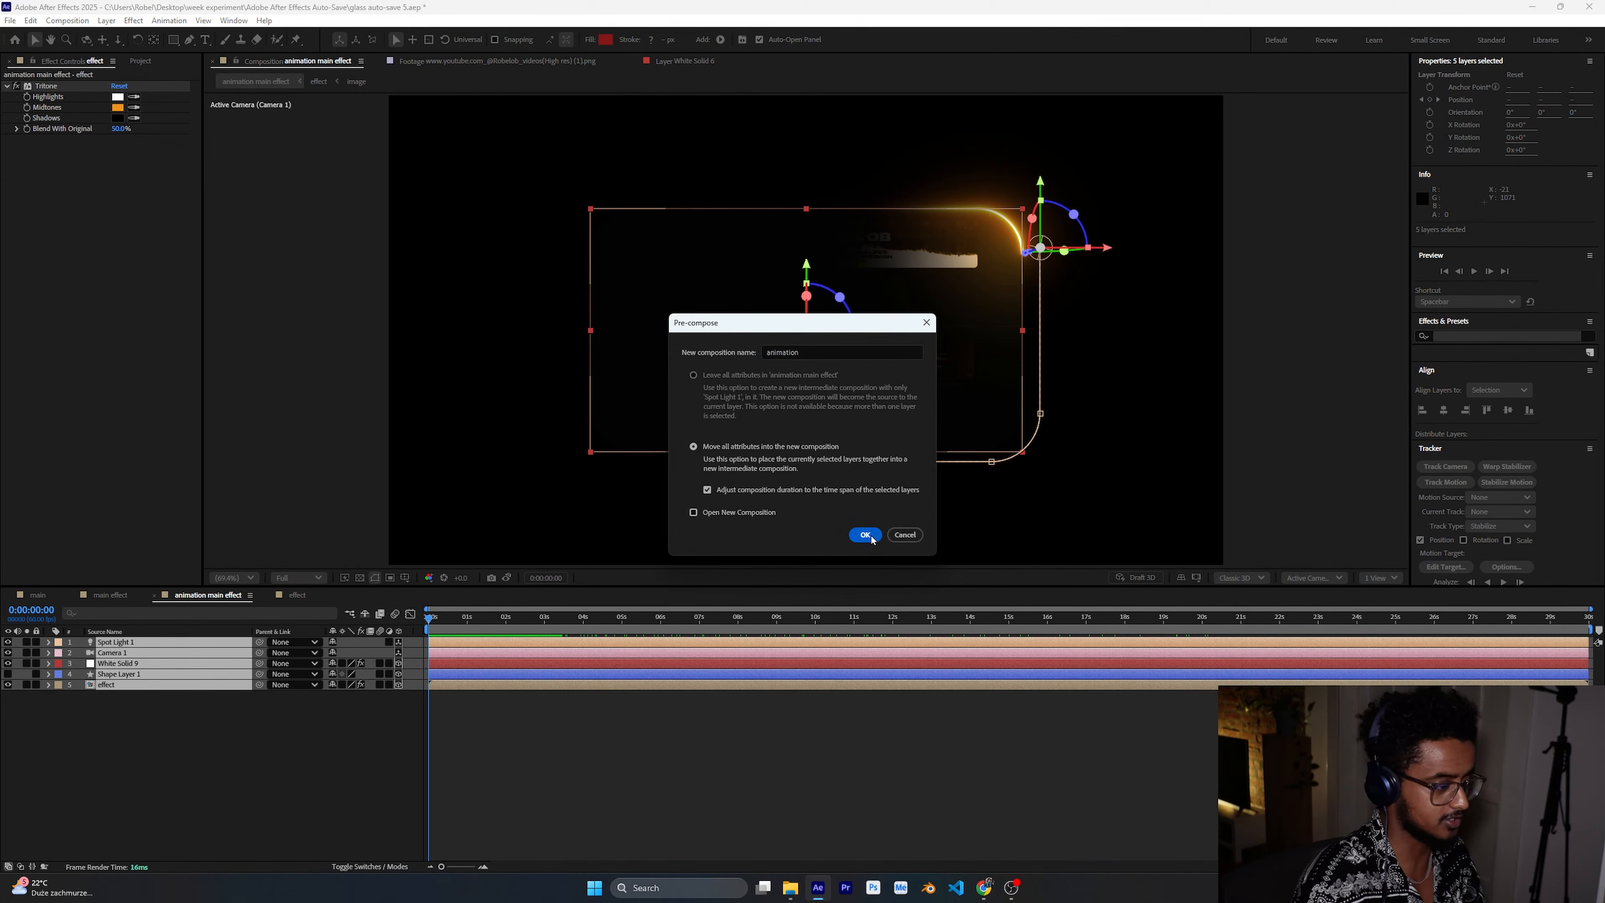
{"action": "key", "text": "Return"}
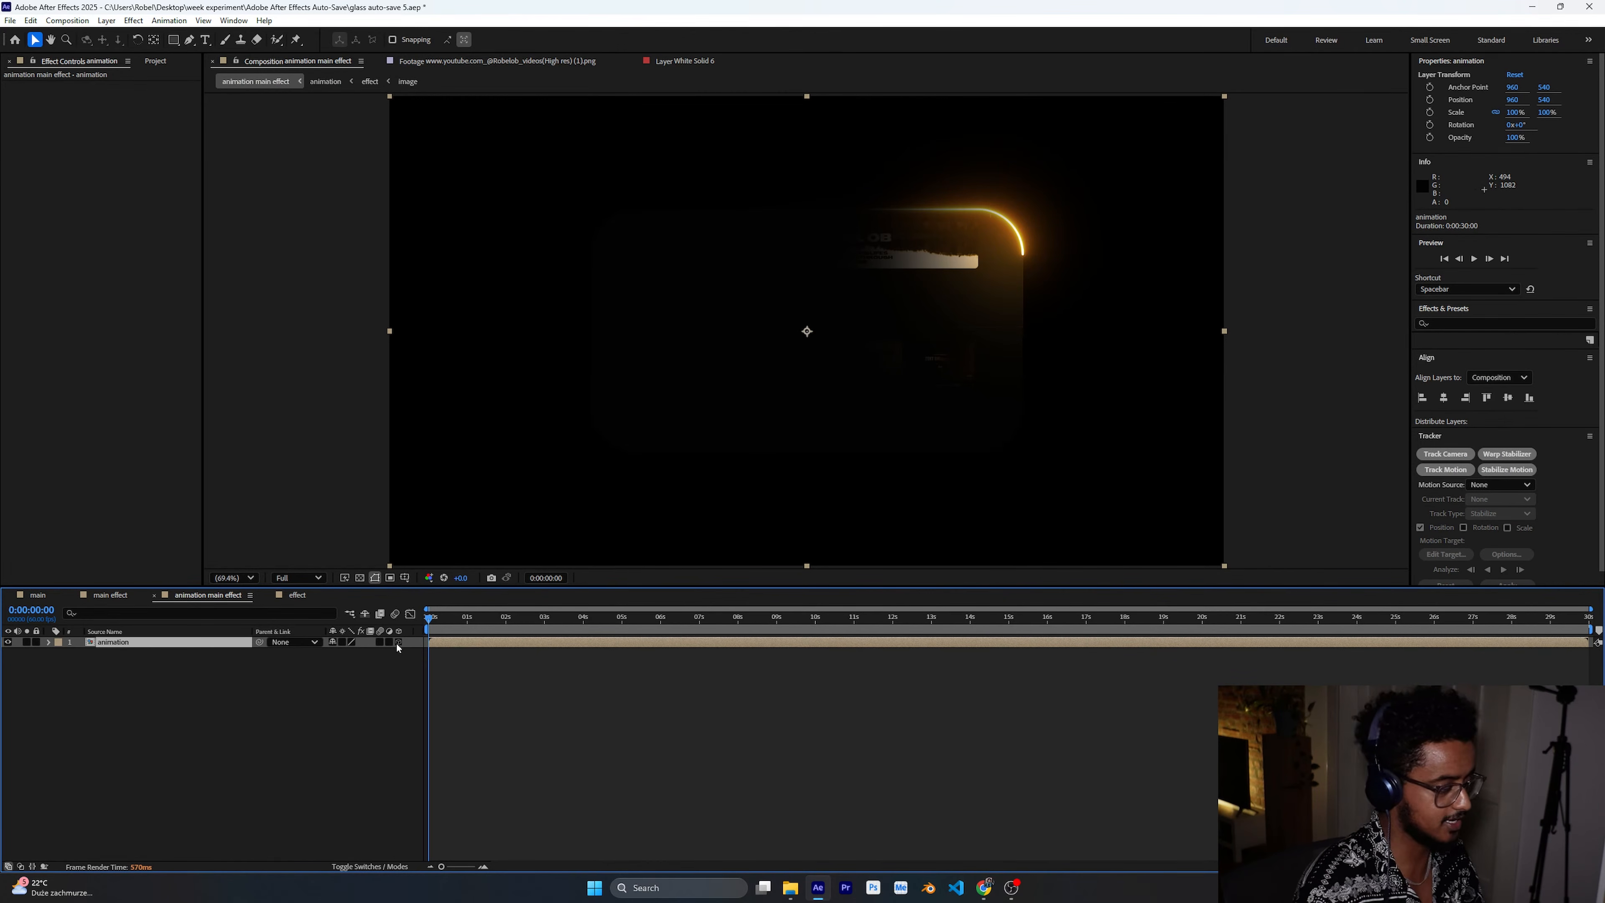
Make the animation precomp a 3D layer and scrub the first part of the timeline.
{"action": "left_click", "coordinate": [398, 642]}
{"action": "left_click", "coordinate": [365, 696]}
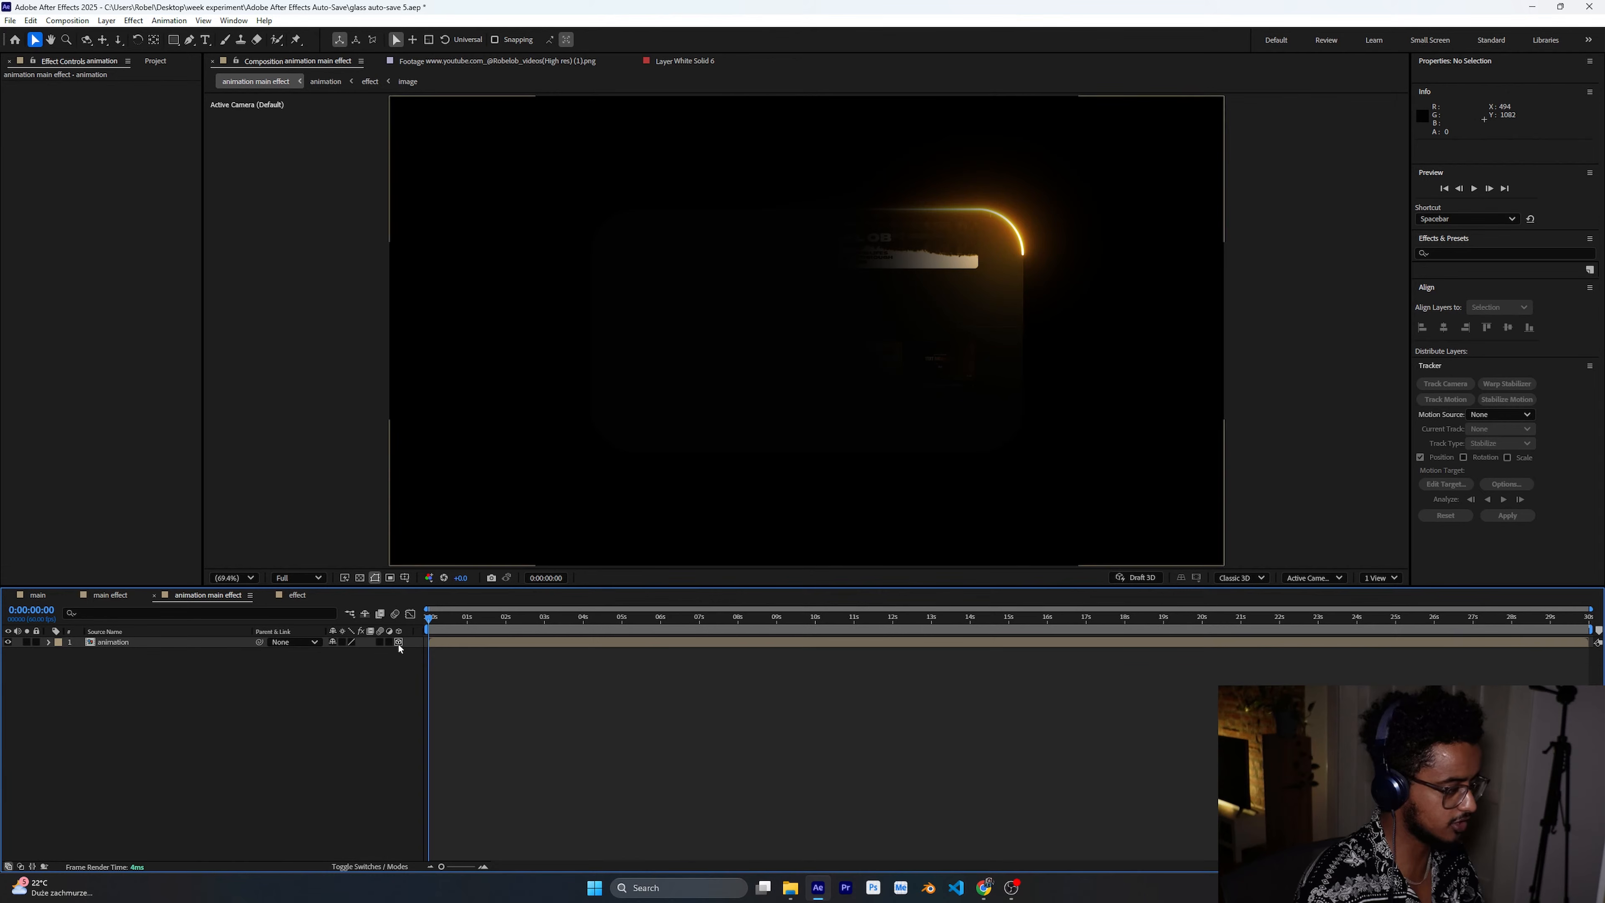
{"action": "left_click_drag", "start_coordinate": [428, 623], "coordinate": [318, 647]}
Add a two-node camera named Camera 1 with the default settings above the animation layer.
{"action": "right_click", "coordinate": [255, 701]}
{"action": "mouse_move", "coordinate": [298, 711]}
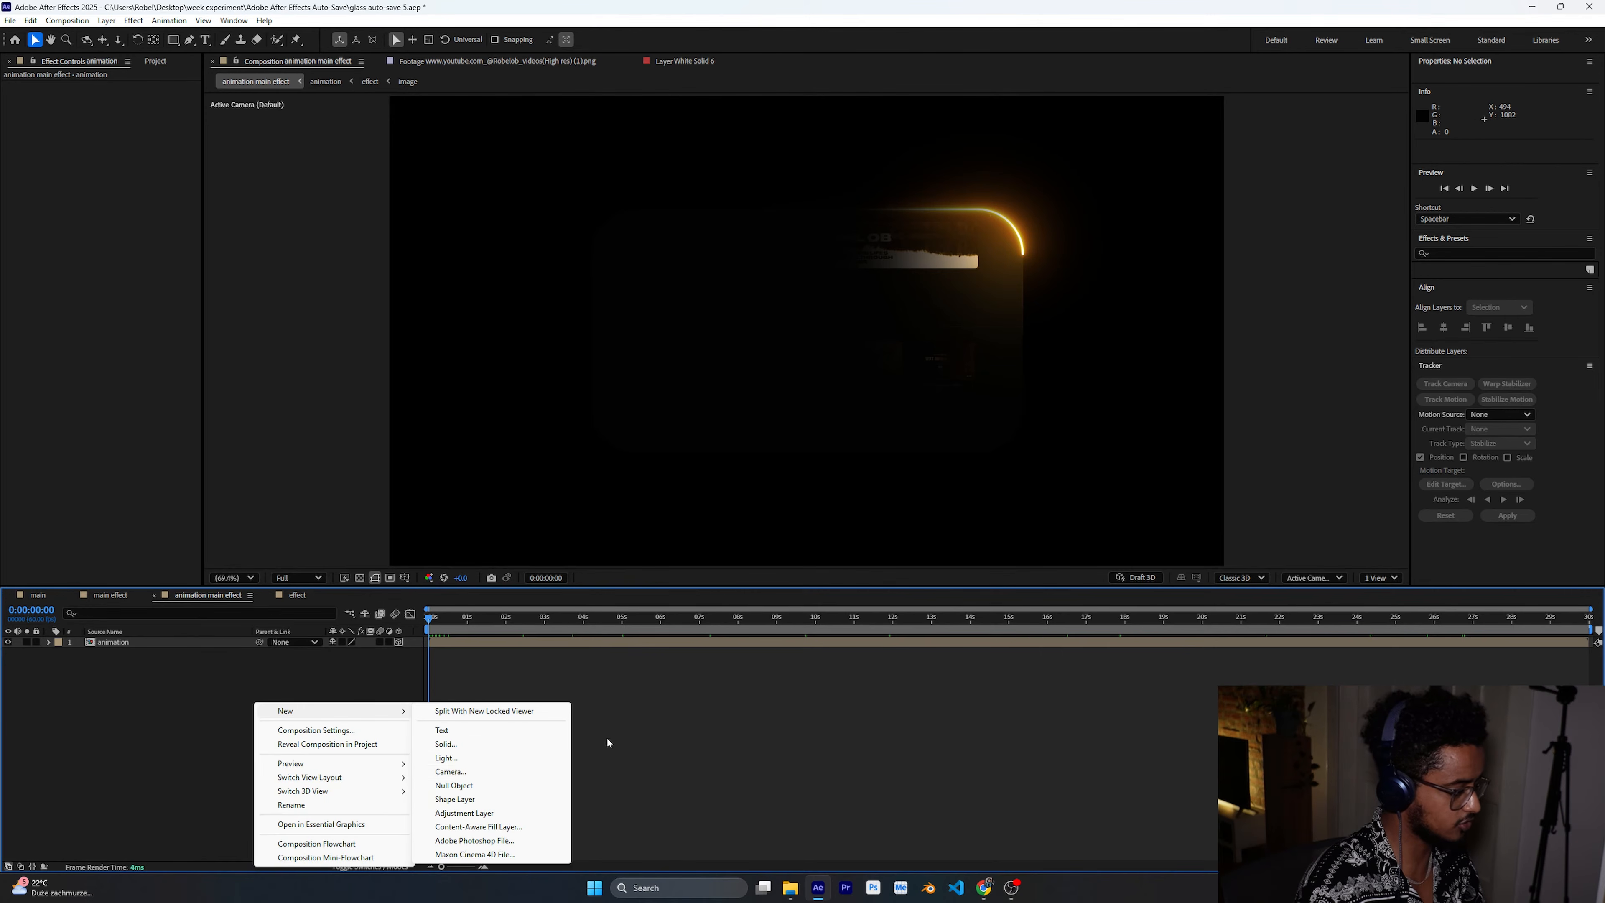
{"action": "left_click", "coordinate": [481, 779]}
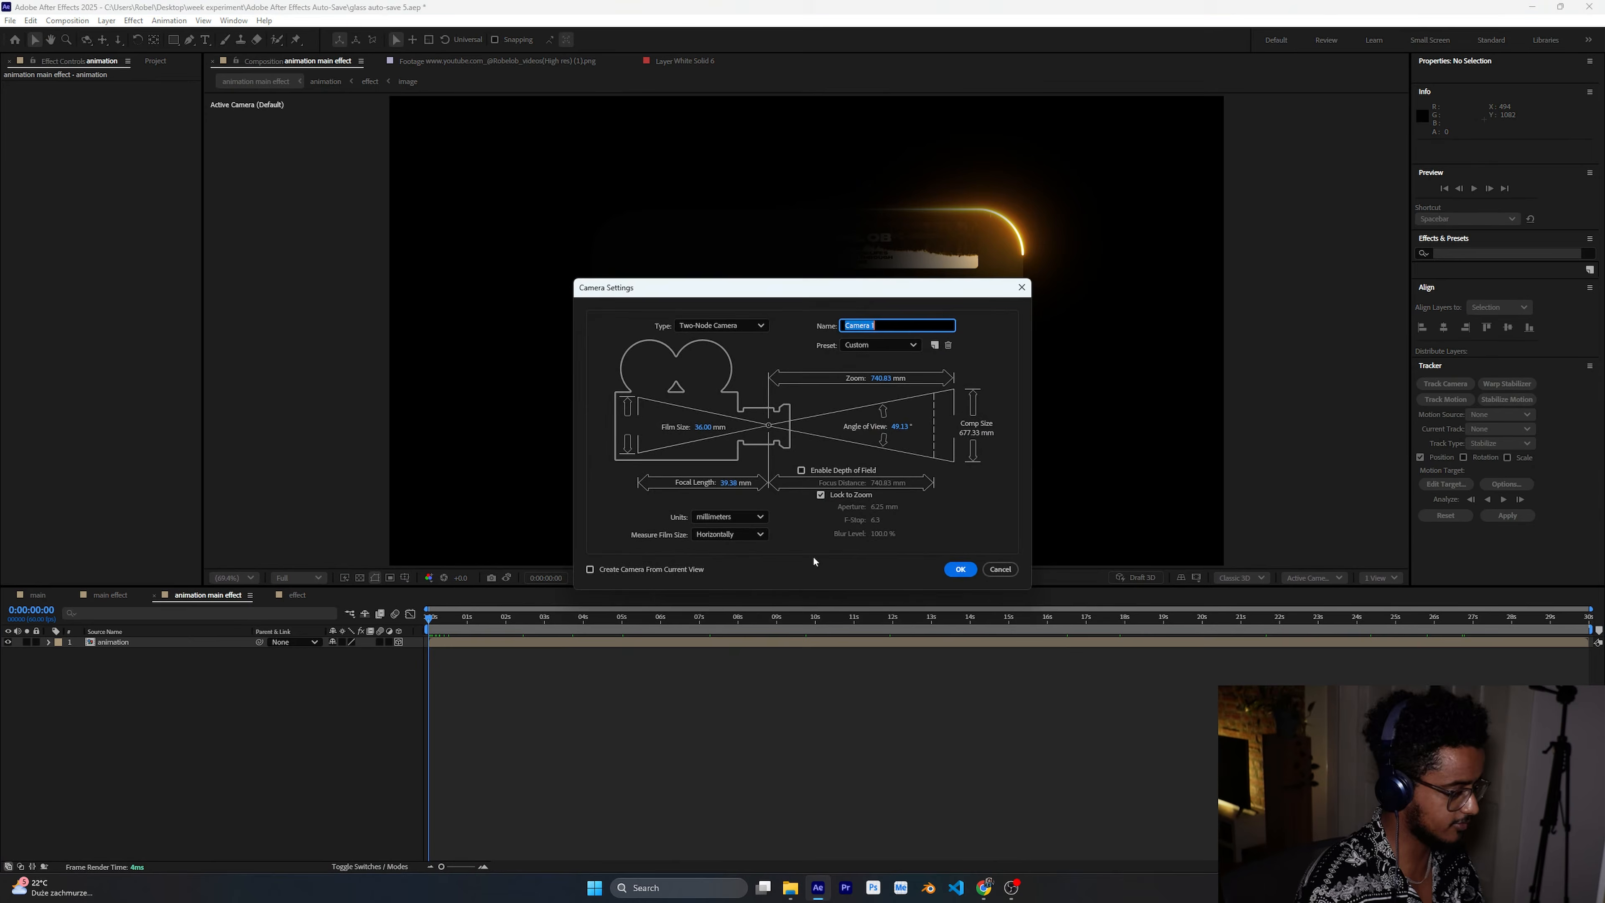
{"action": "left_click", "coordinate": [959, 567]}
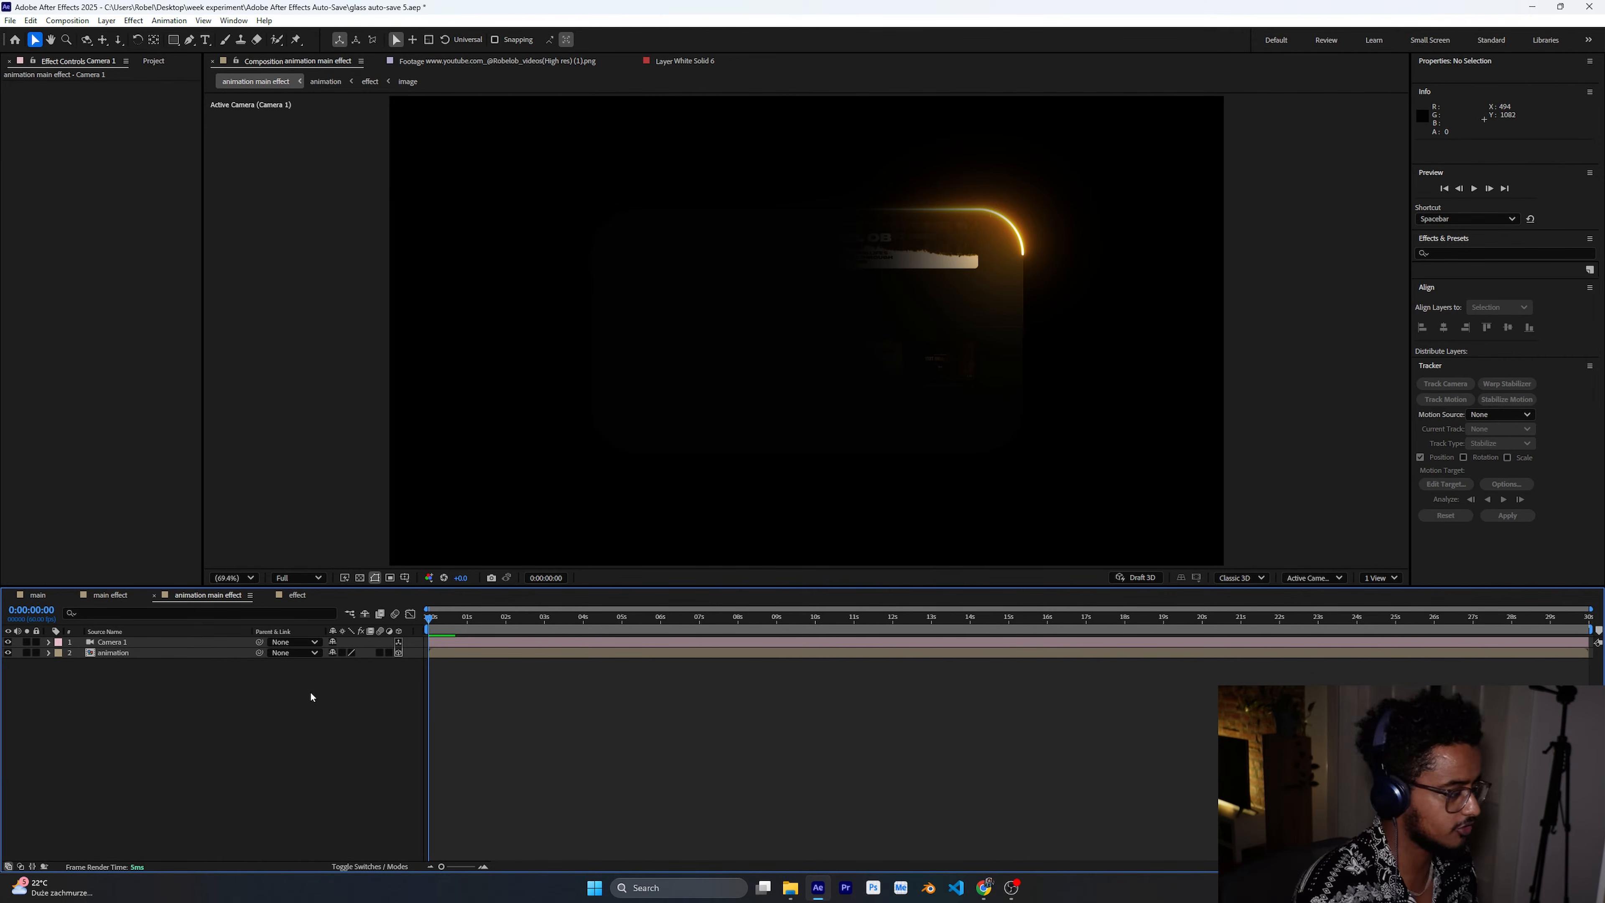
Dolly Camera 1 closer to the page, to about Z -1719.5, and preview to about 0:00:03:43.
{"action": "left_click", "coordinate": [462, 642]}
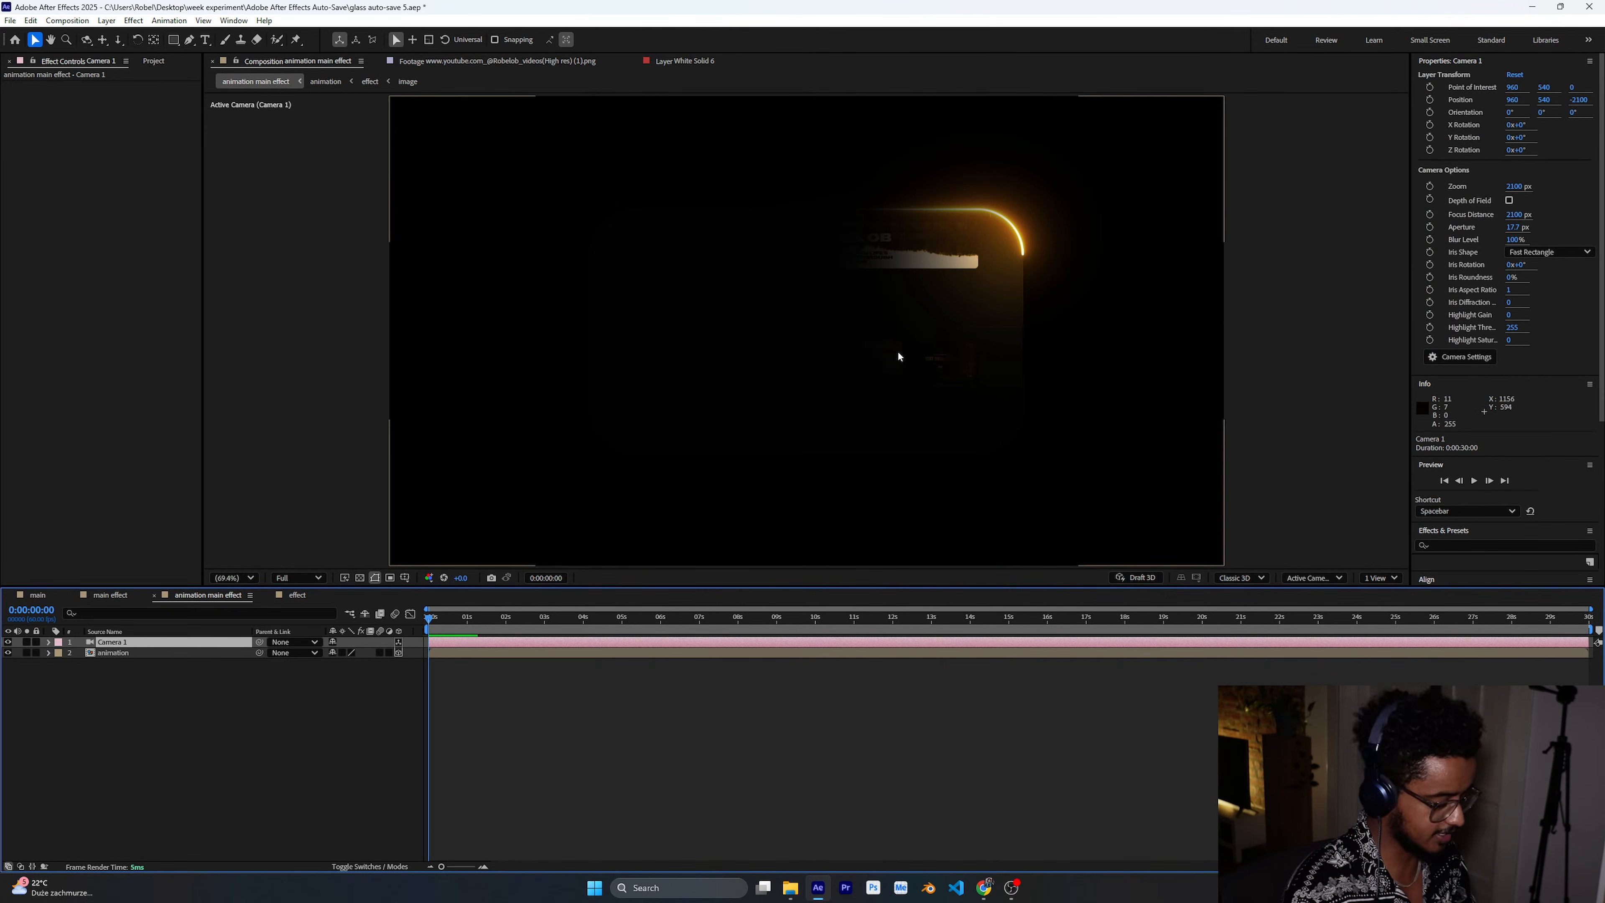
{"action": "key", "text": "c"}
{"action": "key", "text": "c"}
{"action": "key", "text": "c"}
{"action": "key", "text": "c"}
{"action": "key", "text": "c"}
{"action": "key", "text": "c"}
{"action": "key", "text": "c"}
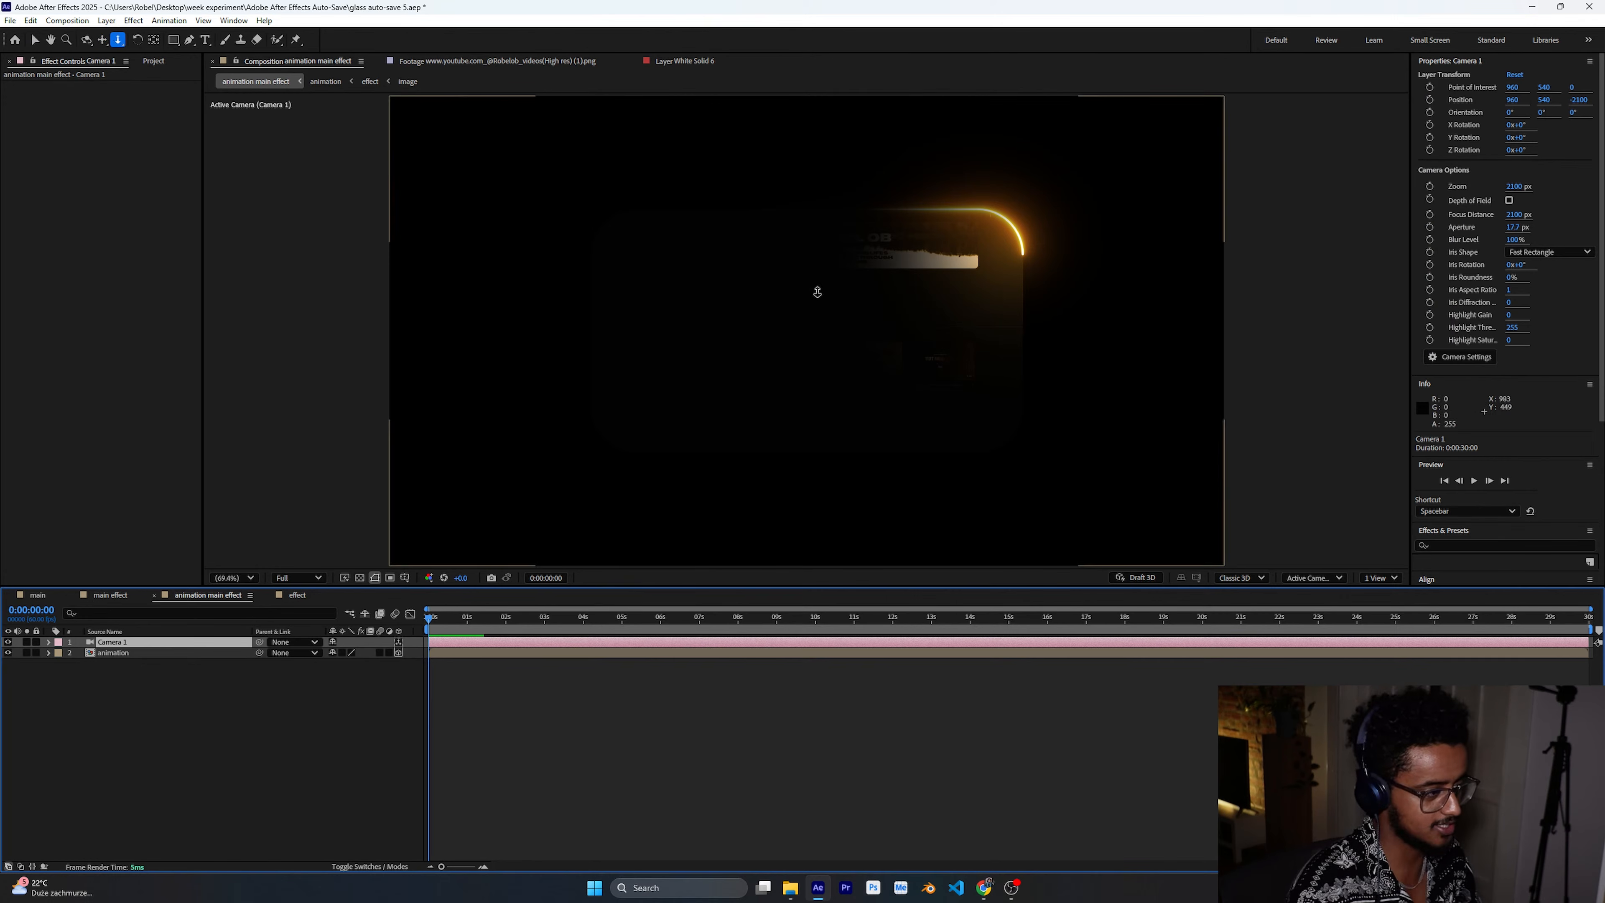
{"action": "left_click_drag", "start_coordinate": [803, 307], "coordinate": [787, 208]}
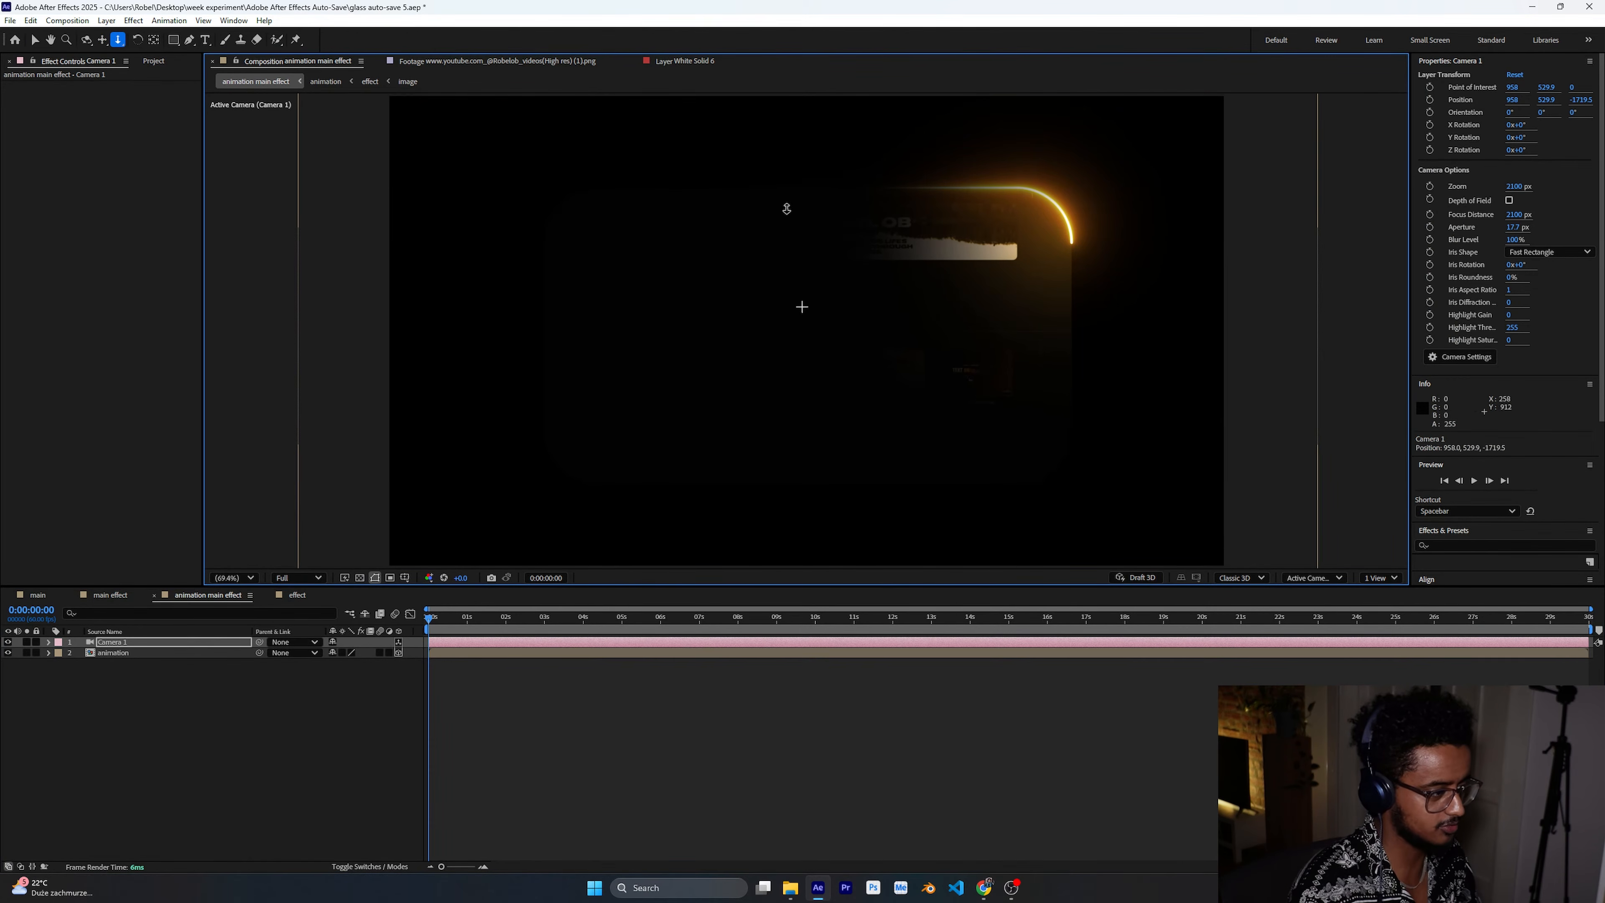
{"action": "key", "text": "space"}
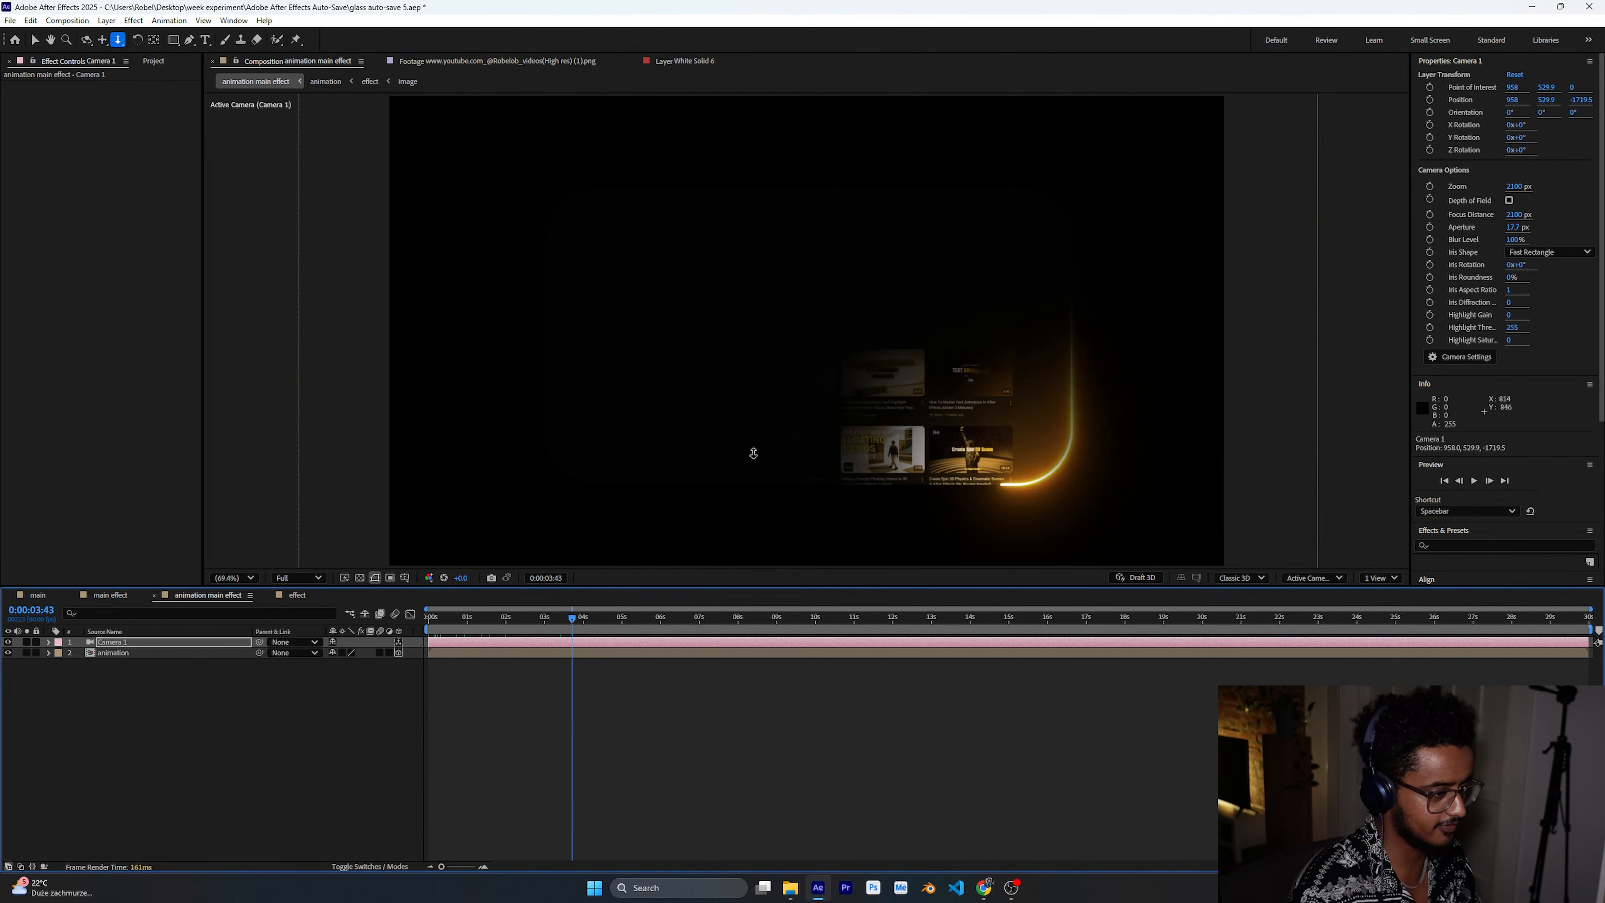
Try orbiting the camera to an angled view at about 2405, 789, -850 and undo the camera moves.
{"action": "key", "text": "c"}
{"action": "left_click_drag", "start_coordinate": [783, 360], "coordinate": [681, 347]}
{"action": "key", "text": "c"}
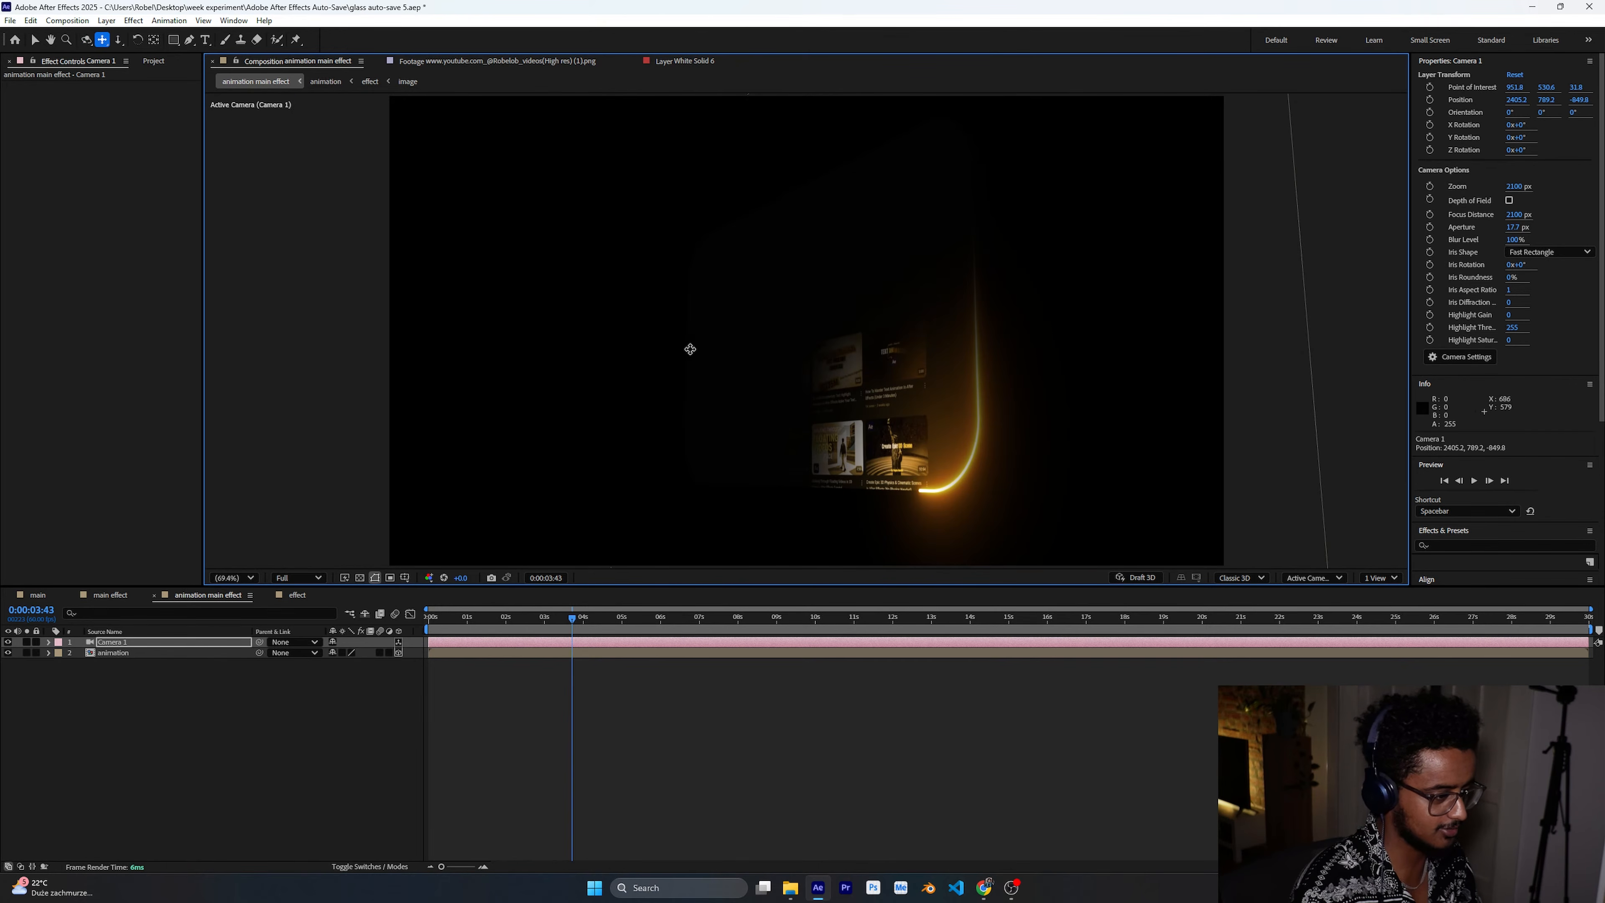
{"action": "key", "text": "space"}
{"action": "key", "text": "ctrl+z"}
{"action": "key", "text": "ctrl+z"}
{"action": "key", "text": "ctrl+z"}
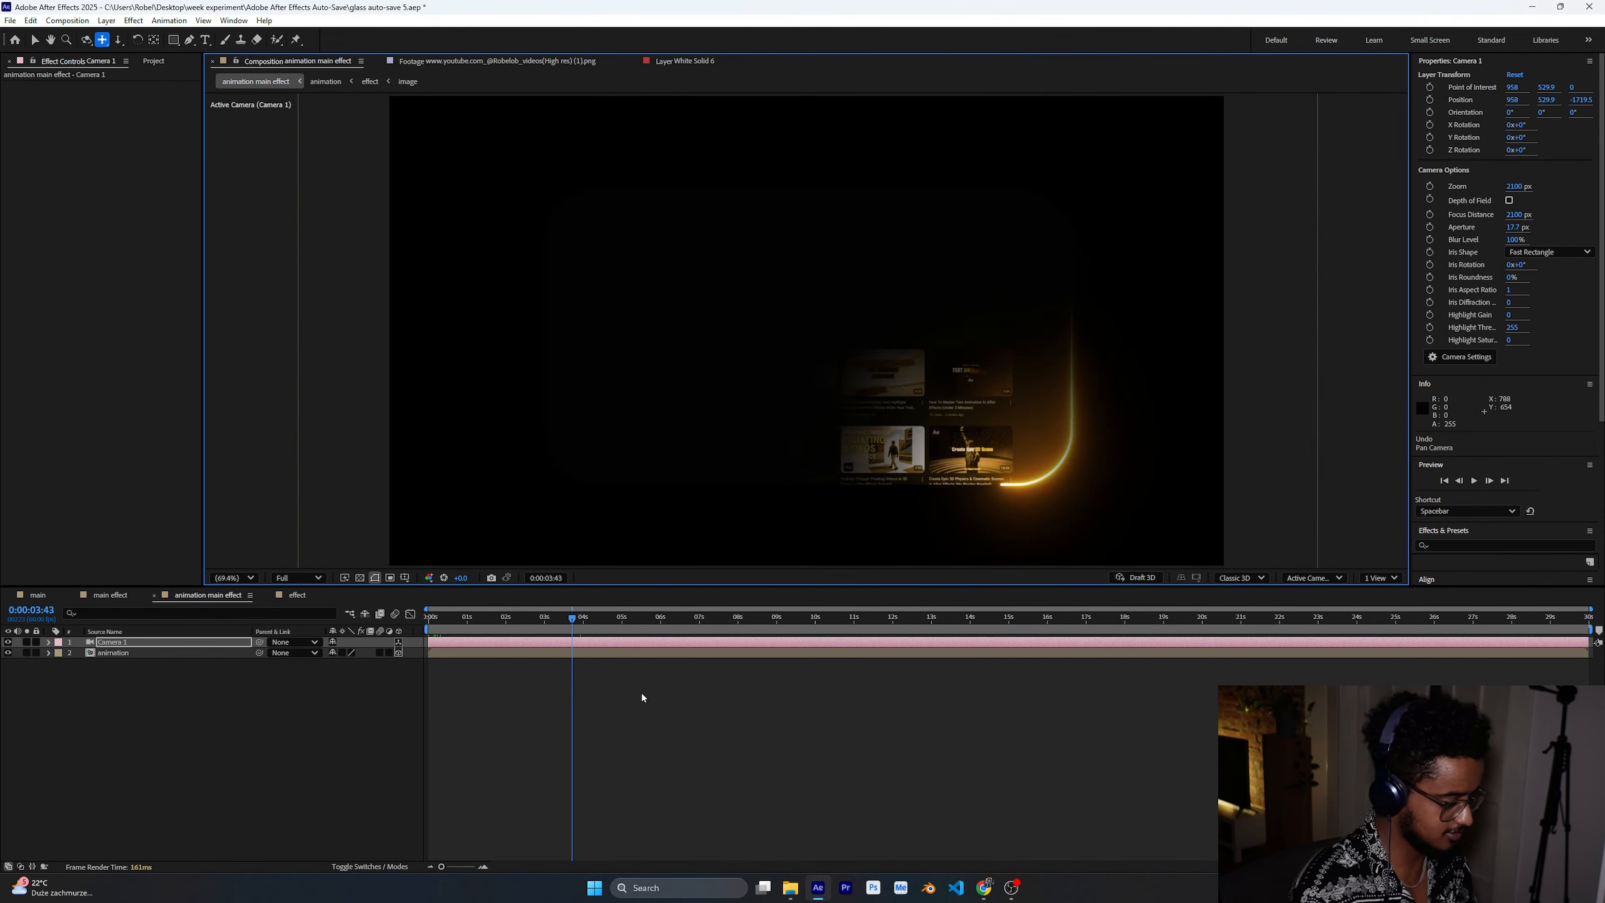
Delete the adjusted camera and add a fresh two-node Camera 1 with the default settings.
{"action": "key", "text": "Delete"}
{"action": "right_click", "coordinate": [221, 688]}
{"action": "mouse_move", "coordinate": [249, 695]}
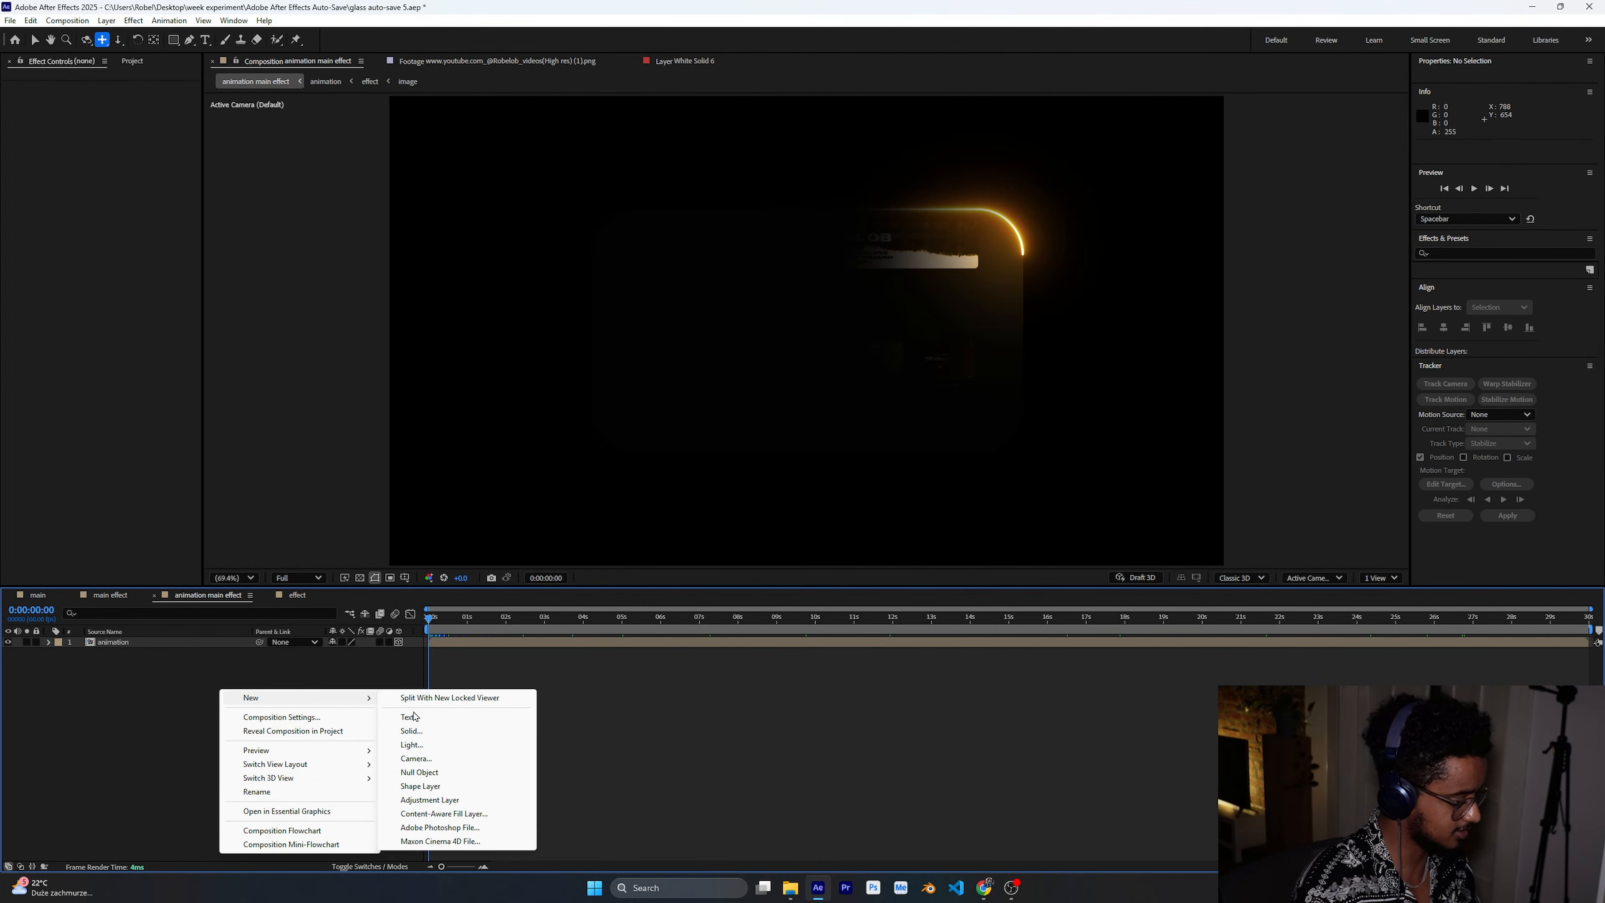
{"action": "left_click", "coordinate": [411, 753]}
{"action": "left_click", "coordinate": [960, 569]}
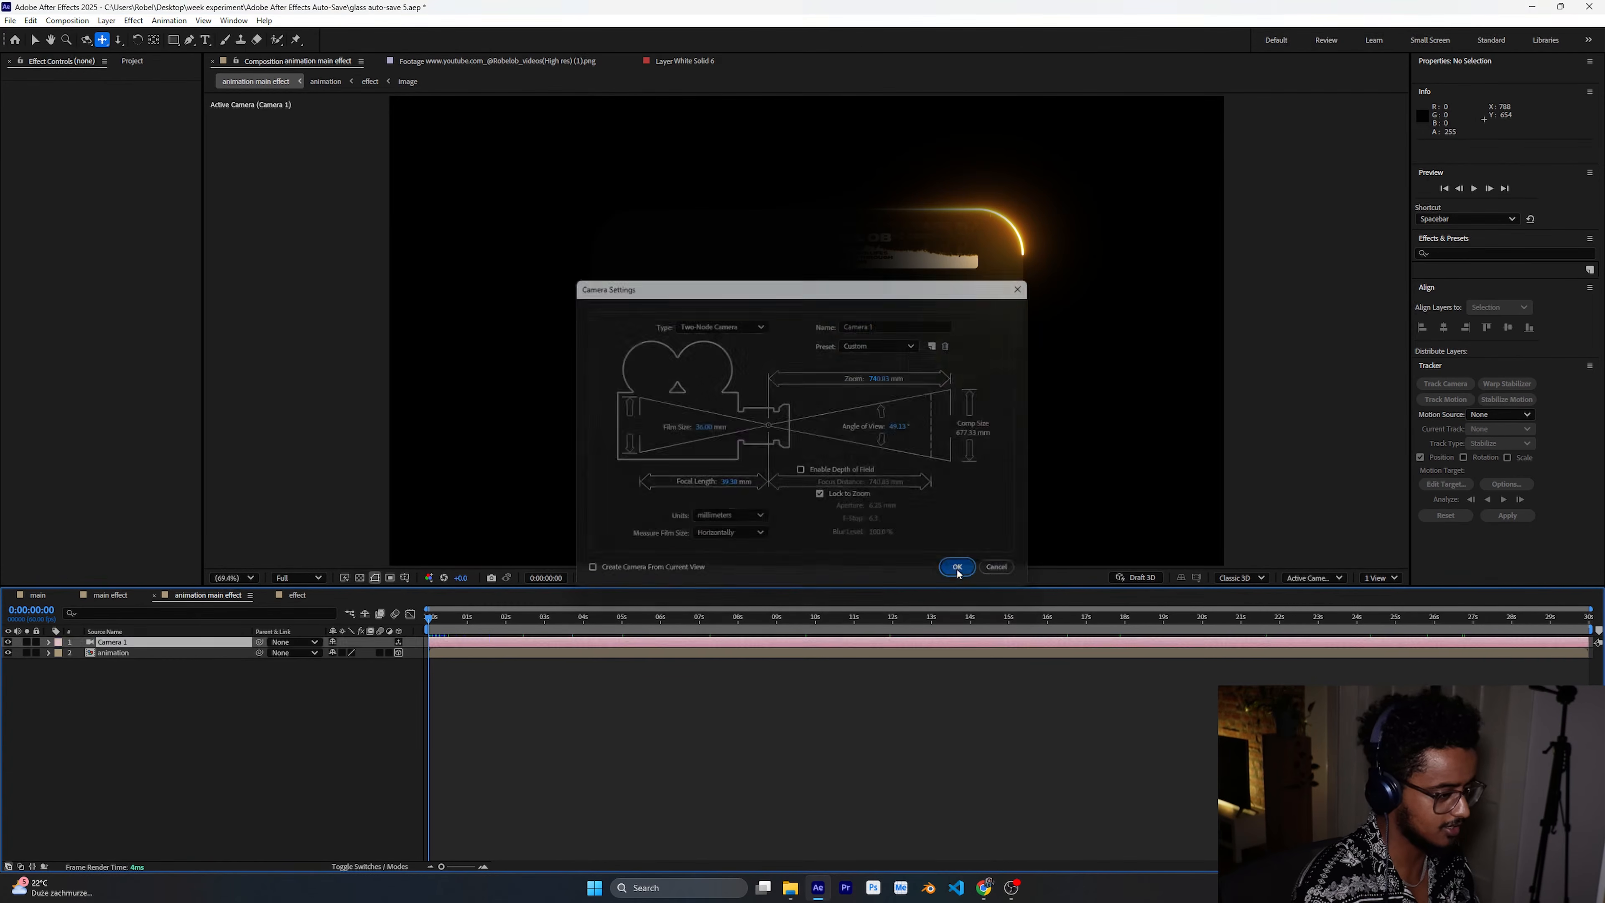
Add a new adjustment layer above Camera 1 and the animation layer.
{"action": "left_click_drag", "start_coordinate": [433, 617], "coordinate": [417, 655]}
{"action": "right_click", "coordinate": [245, 696]}
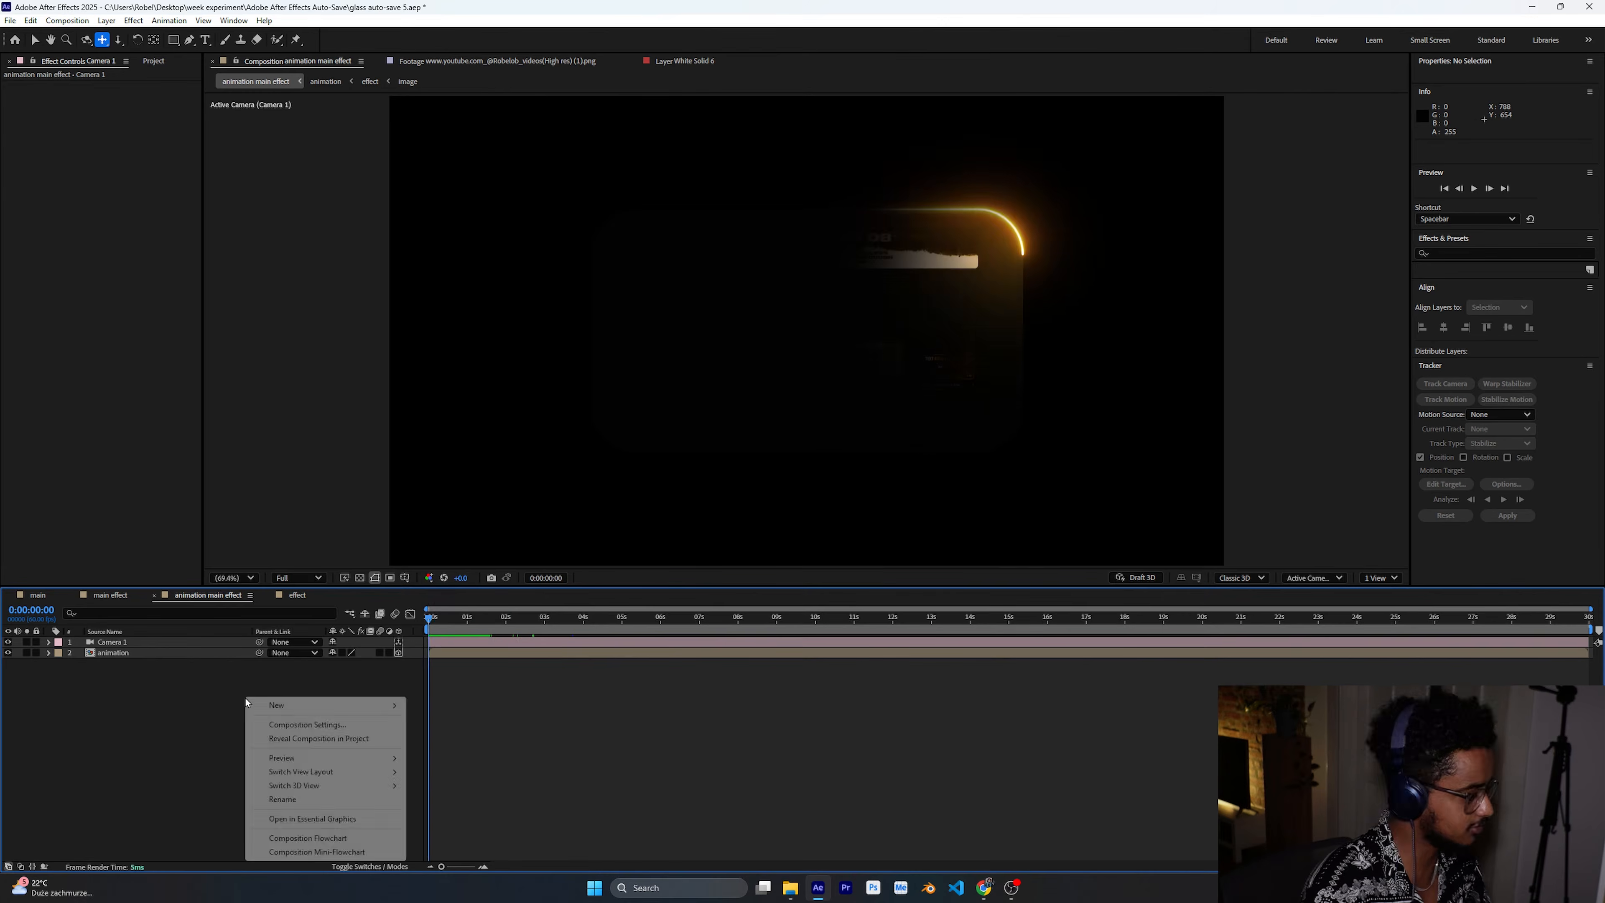
{"action": "left_click", "coordinate": [153, 688]}
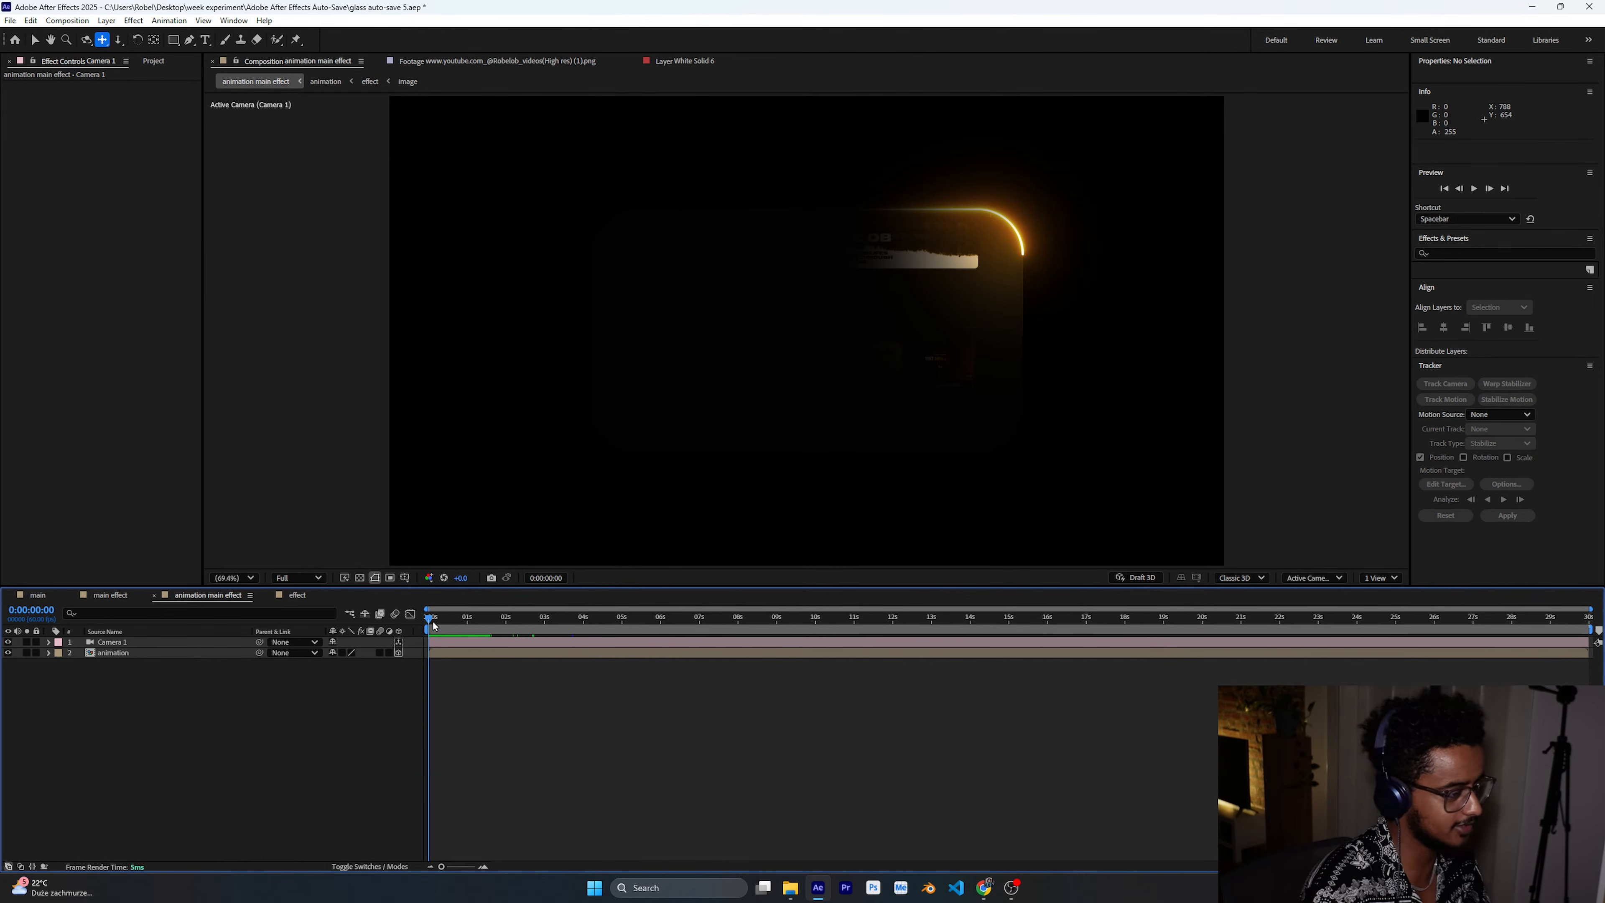
{"action": "right_click", "coordinate": [194, 696]}
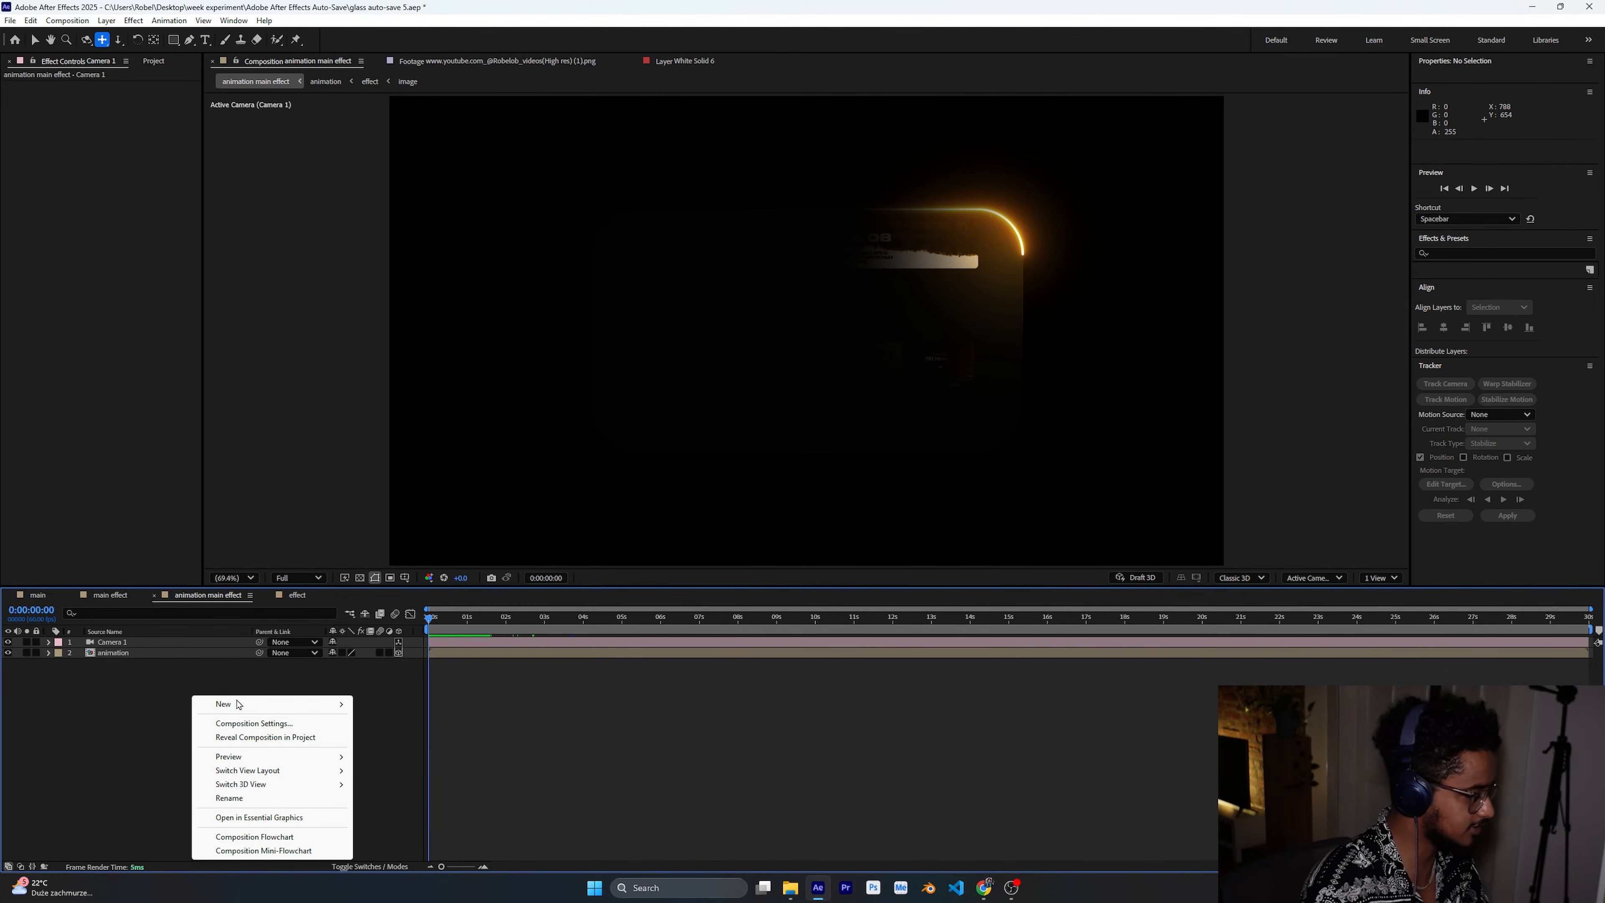
{"action": "mouse_move", "coordinate": [240, 704]}
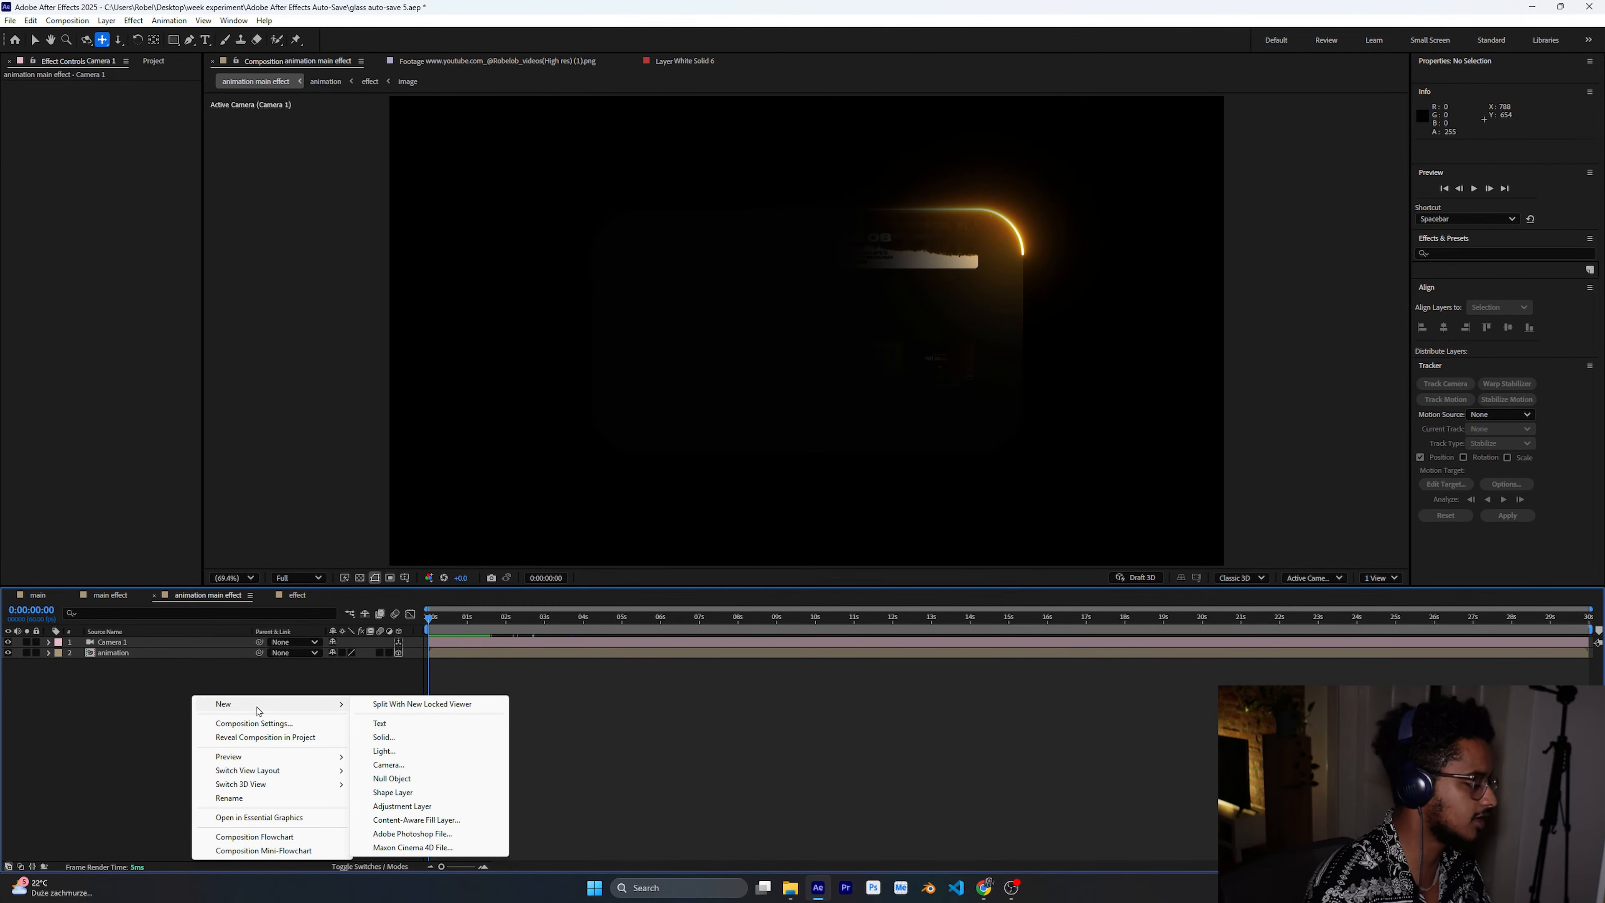
{"action": "left_click", "coordinate": [423, 807]}
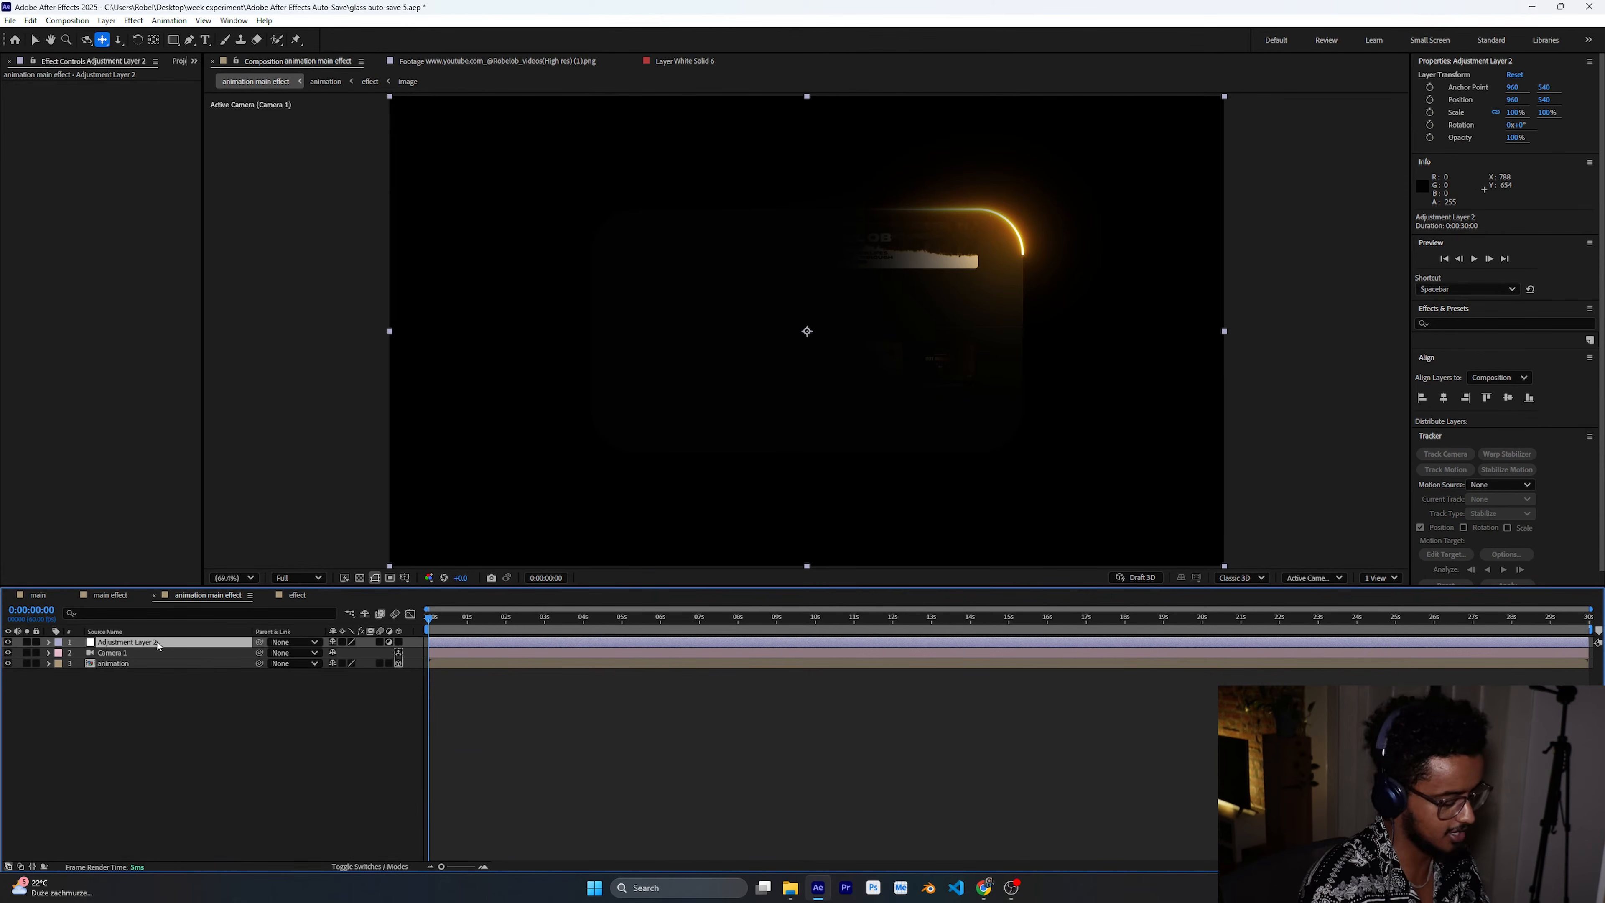
Apply the Noise effect to the adjustment layer and raise its Amount of Noise slightly.
{"action": "key", "text": "ctrl+space"}
{"action": "type", "text": "noise"}
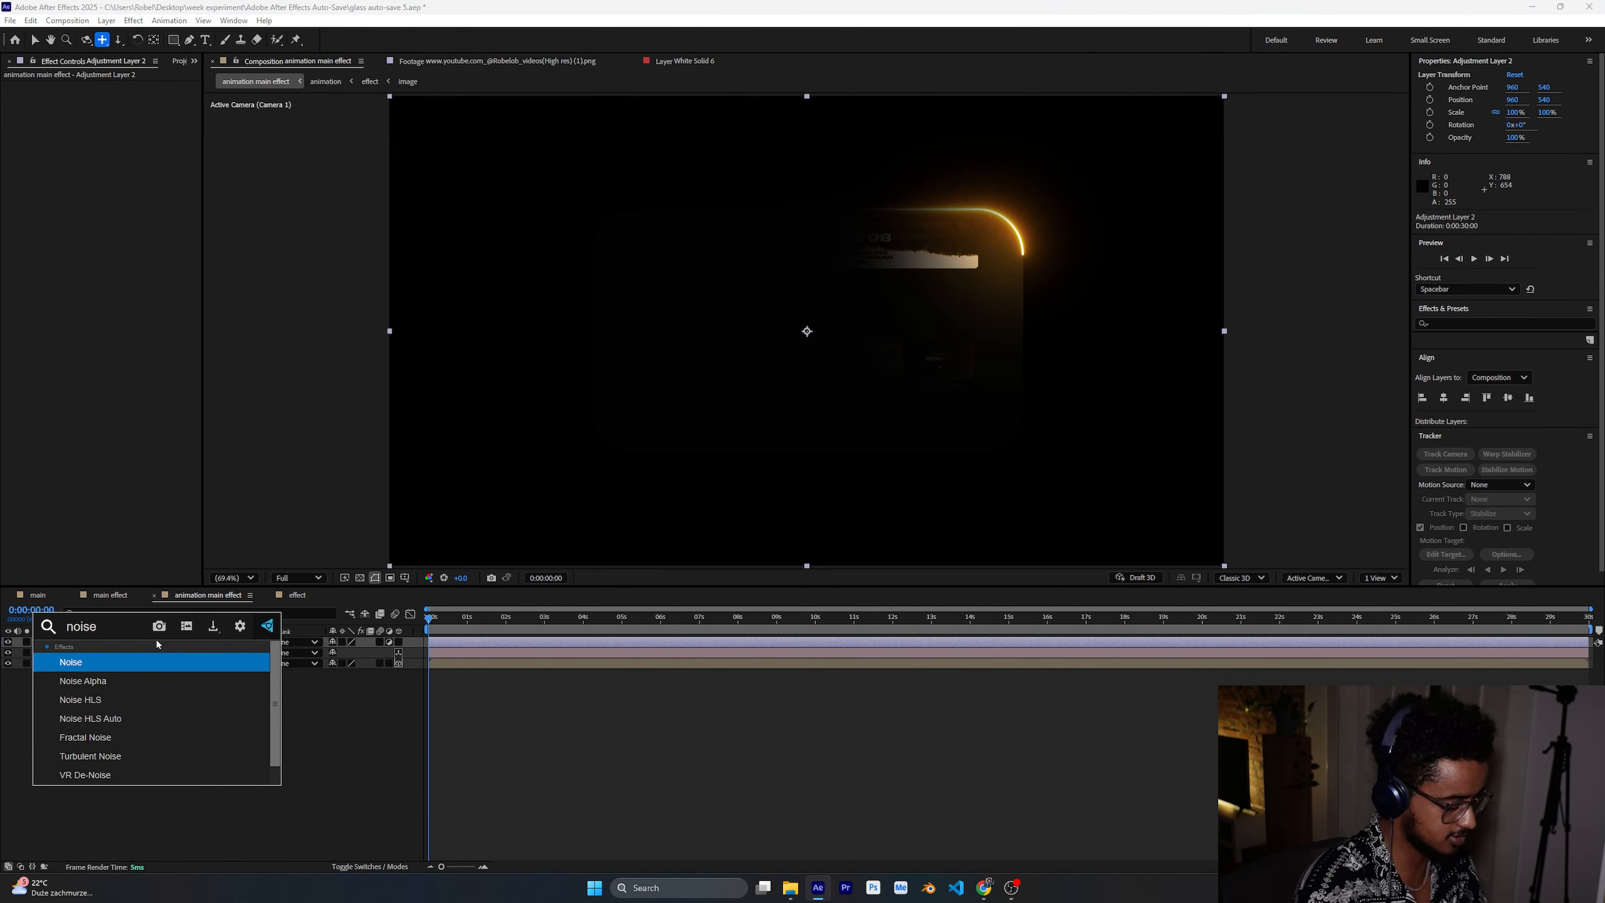
{"action": "key", "text": "Return"}
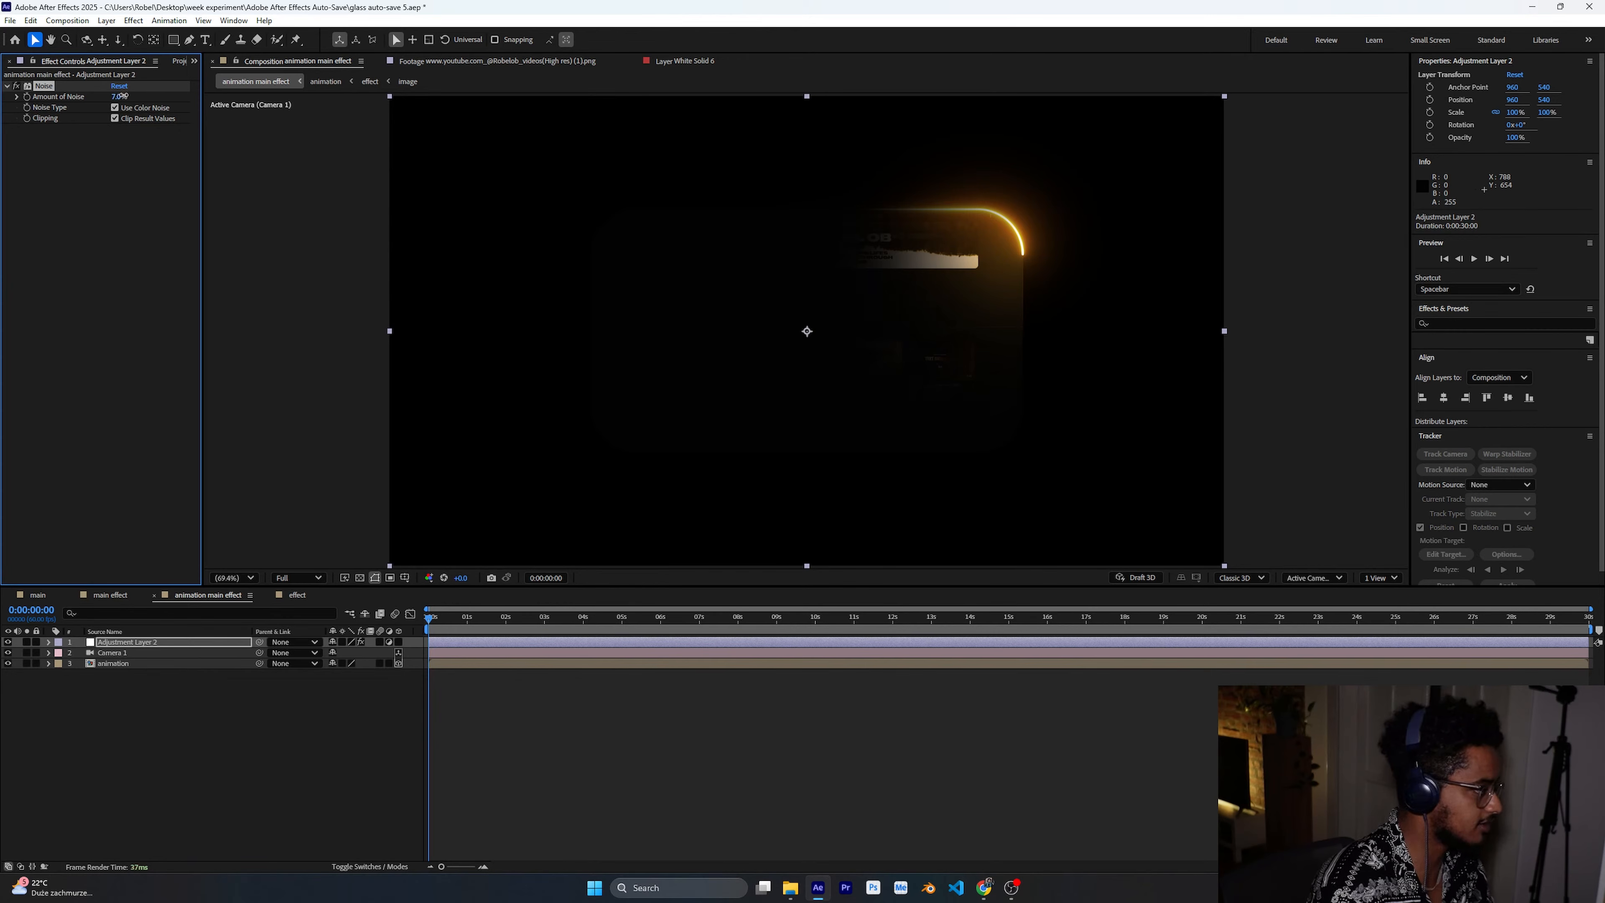
{"action": "left_click_drag", "start_coordinate": [127, 96], "coordinate": [111, 276]}
Open the animation precomp and scrub its light and glow animation back to the first frame.
{"action": "left_click", "coordinate": [237, 769]}
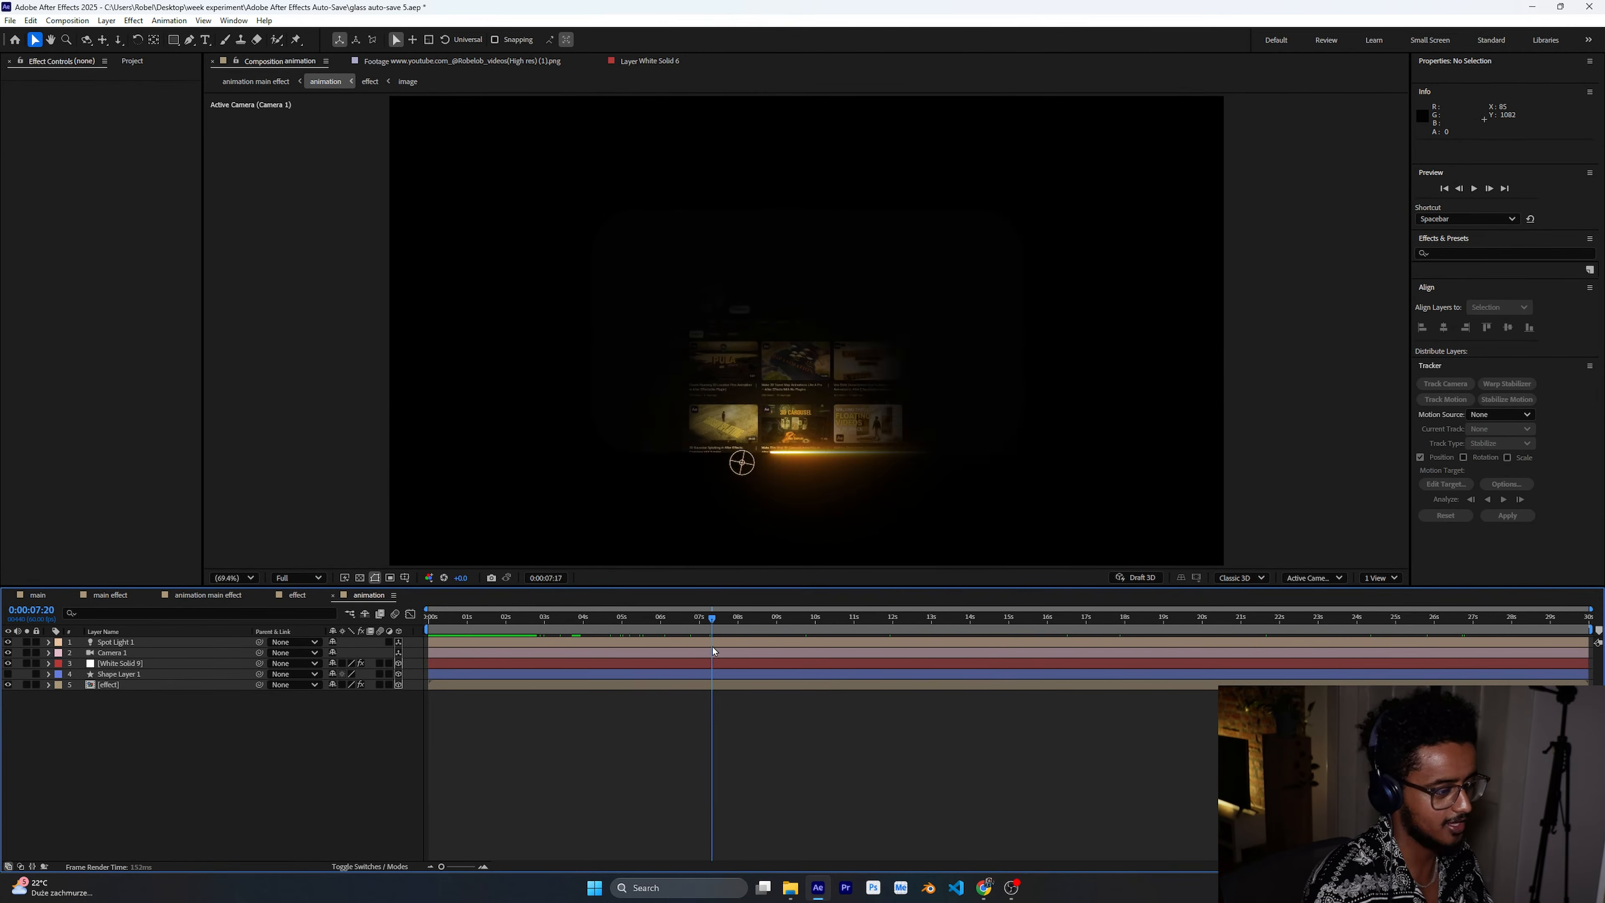
{"action": "left_click_drag", "start_coordinate": [713, 647], "coordinate": [398, 642]}
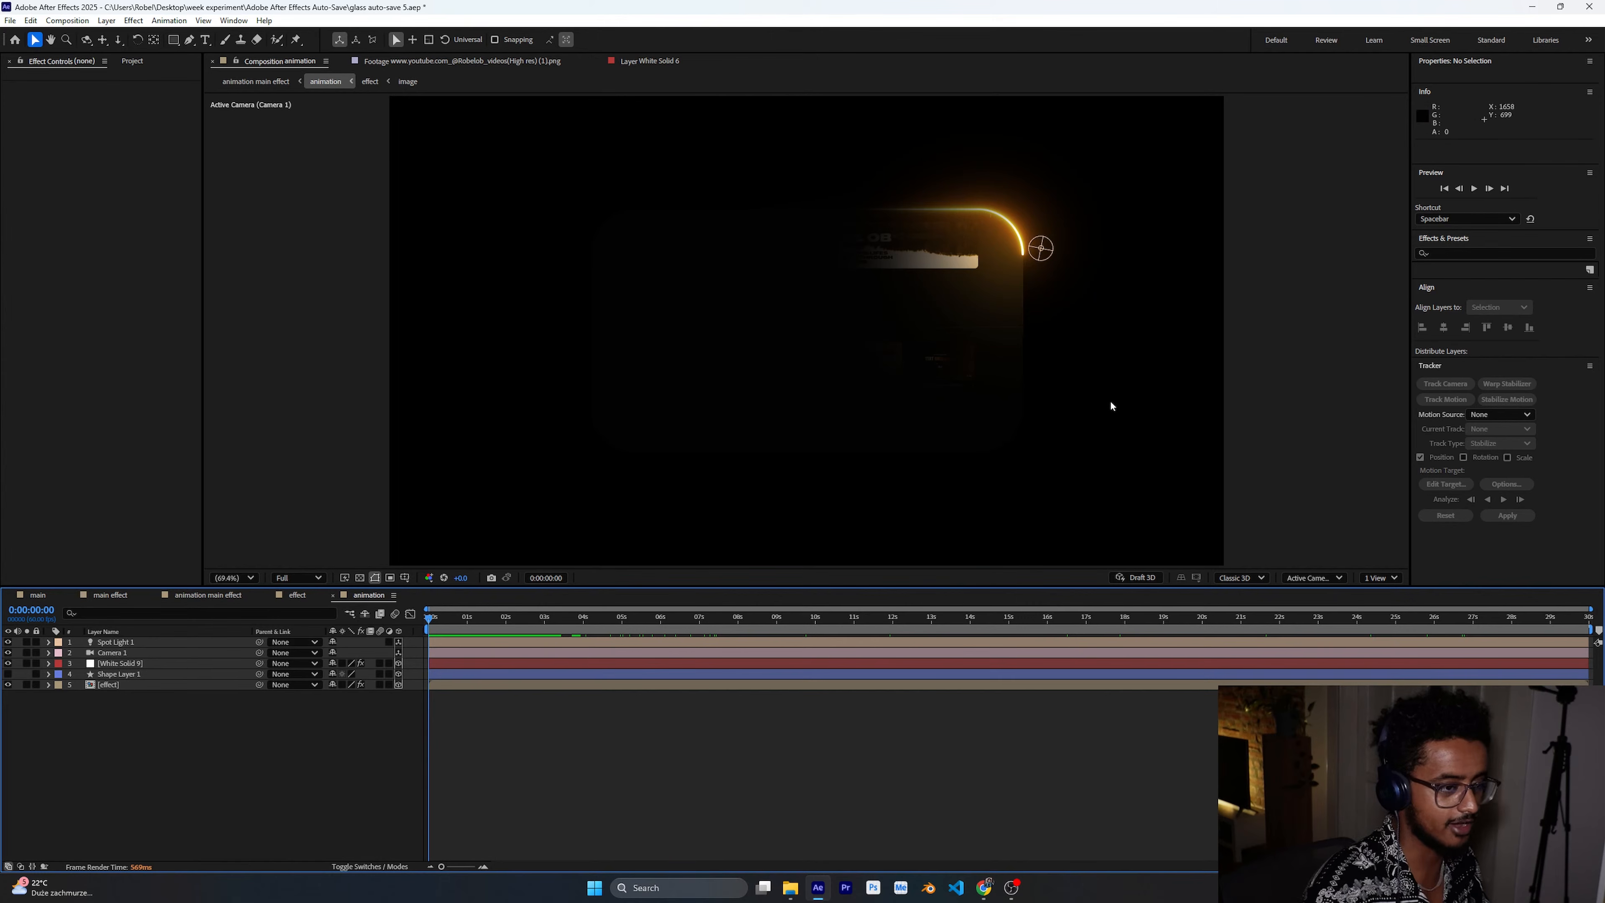
Add a new white solid to the animation main effect composition, beneath the animation layer.
{"action": "left_click", "coordinate": [201, 596]}
{"action": "right_click", "coordinate": [151, 682]}
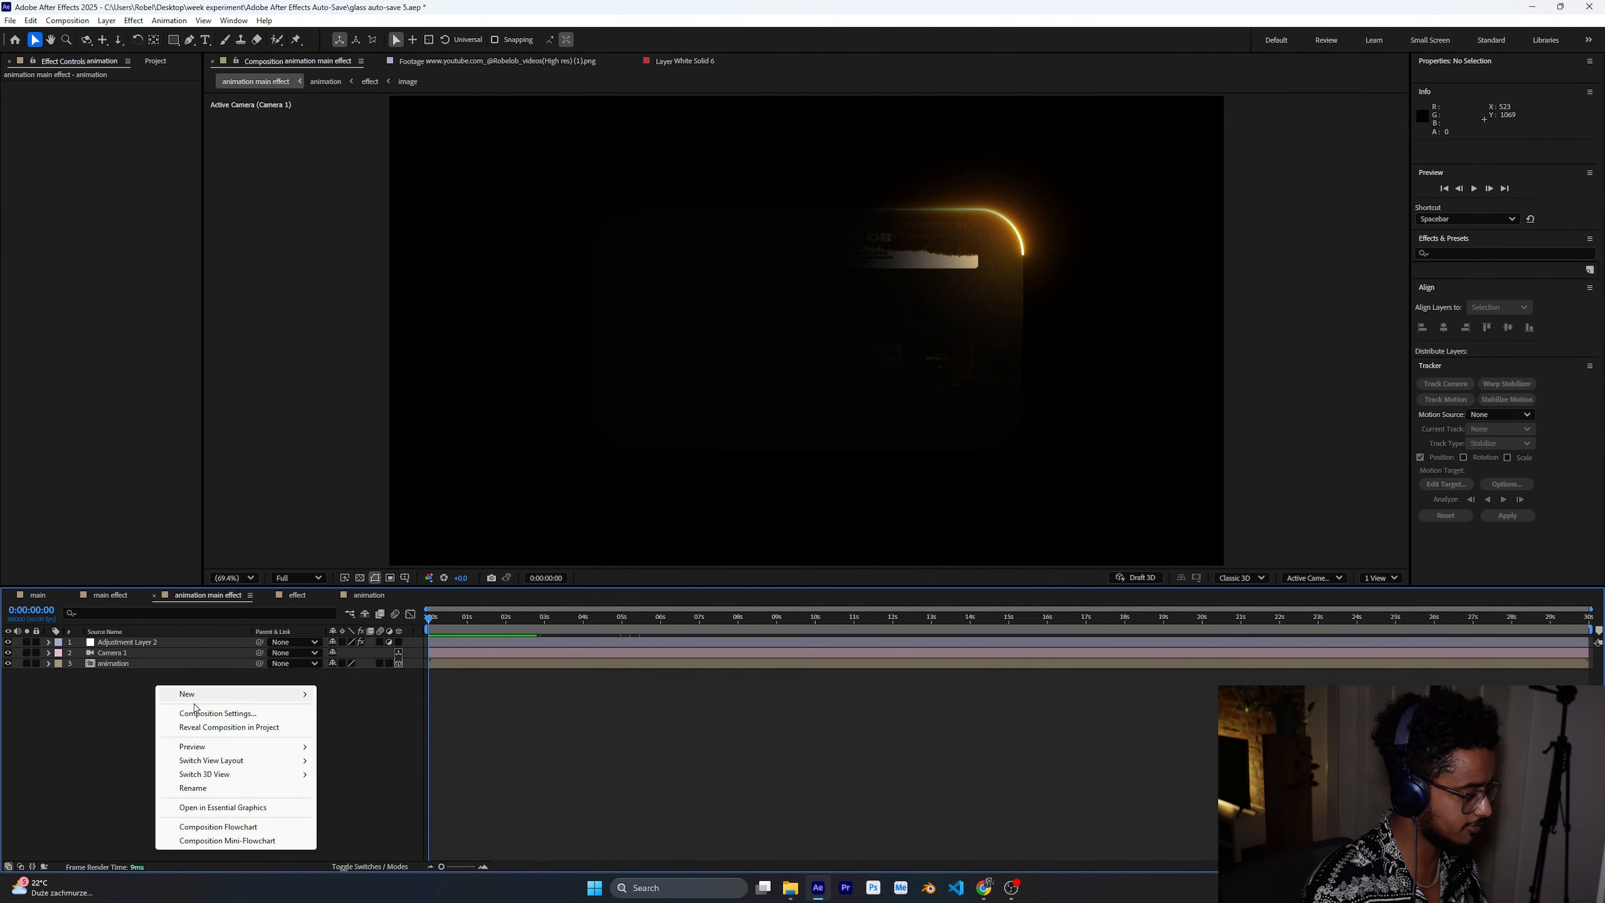
{"action": "mouse_move", "coordinate": [240, 695]}
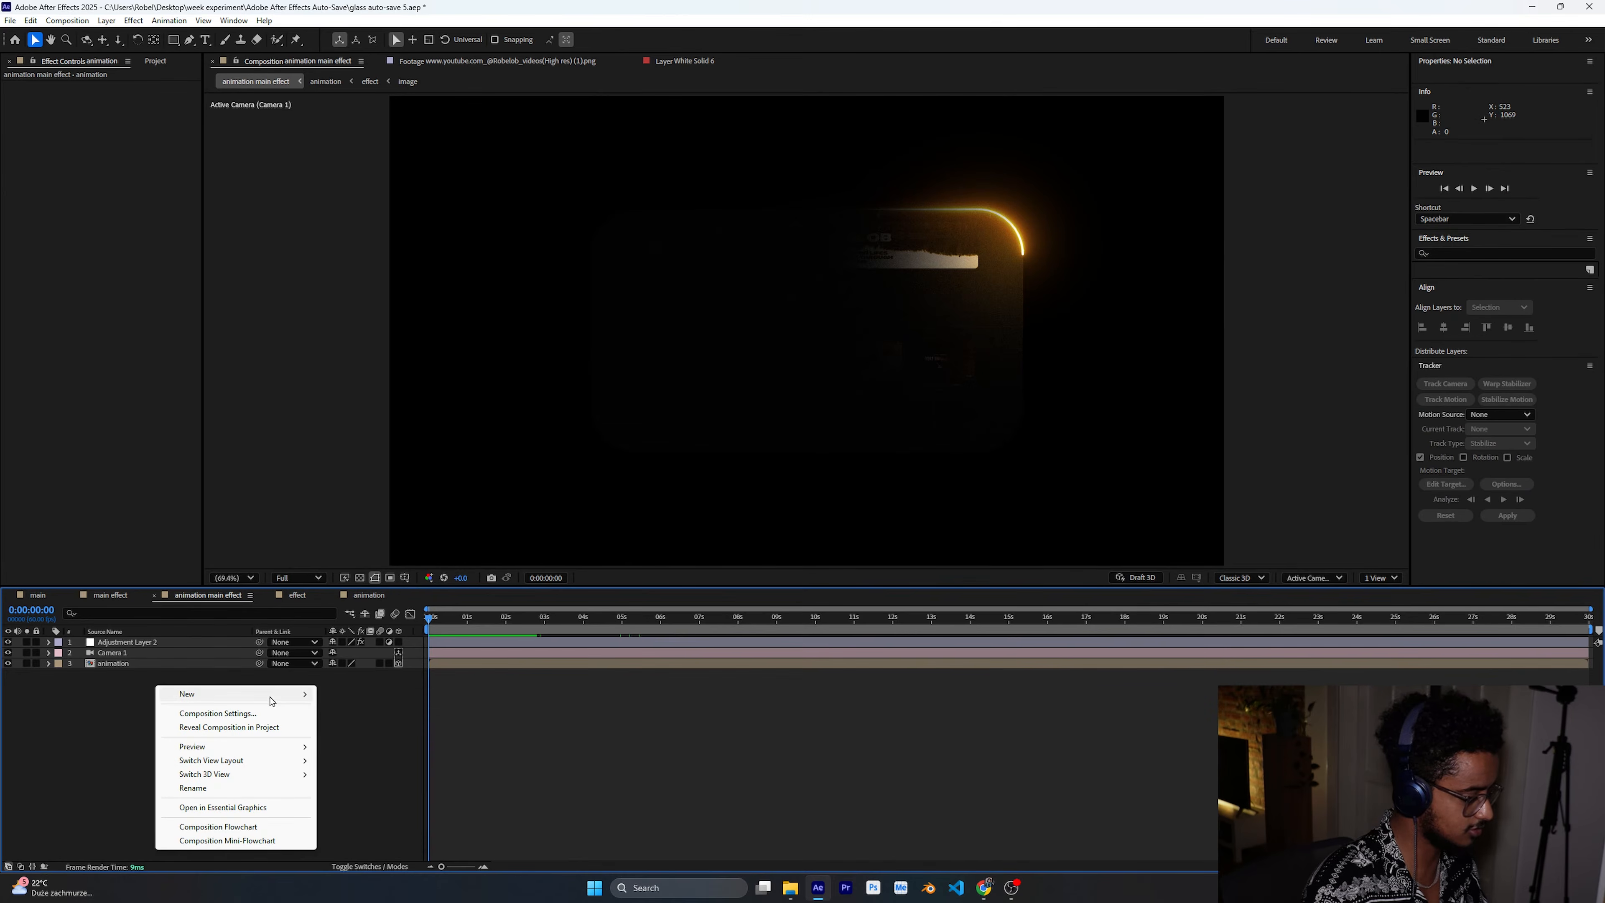
{"action": "left_click", "coordinate": [348, 727]}
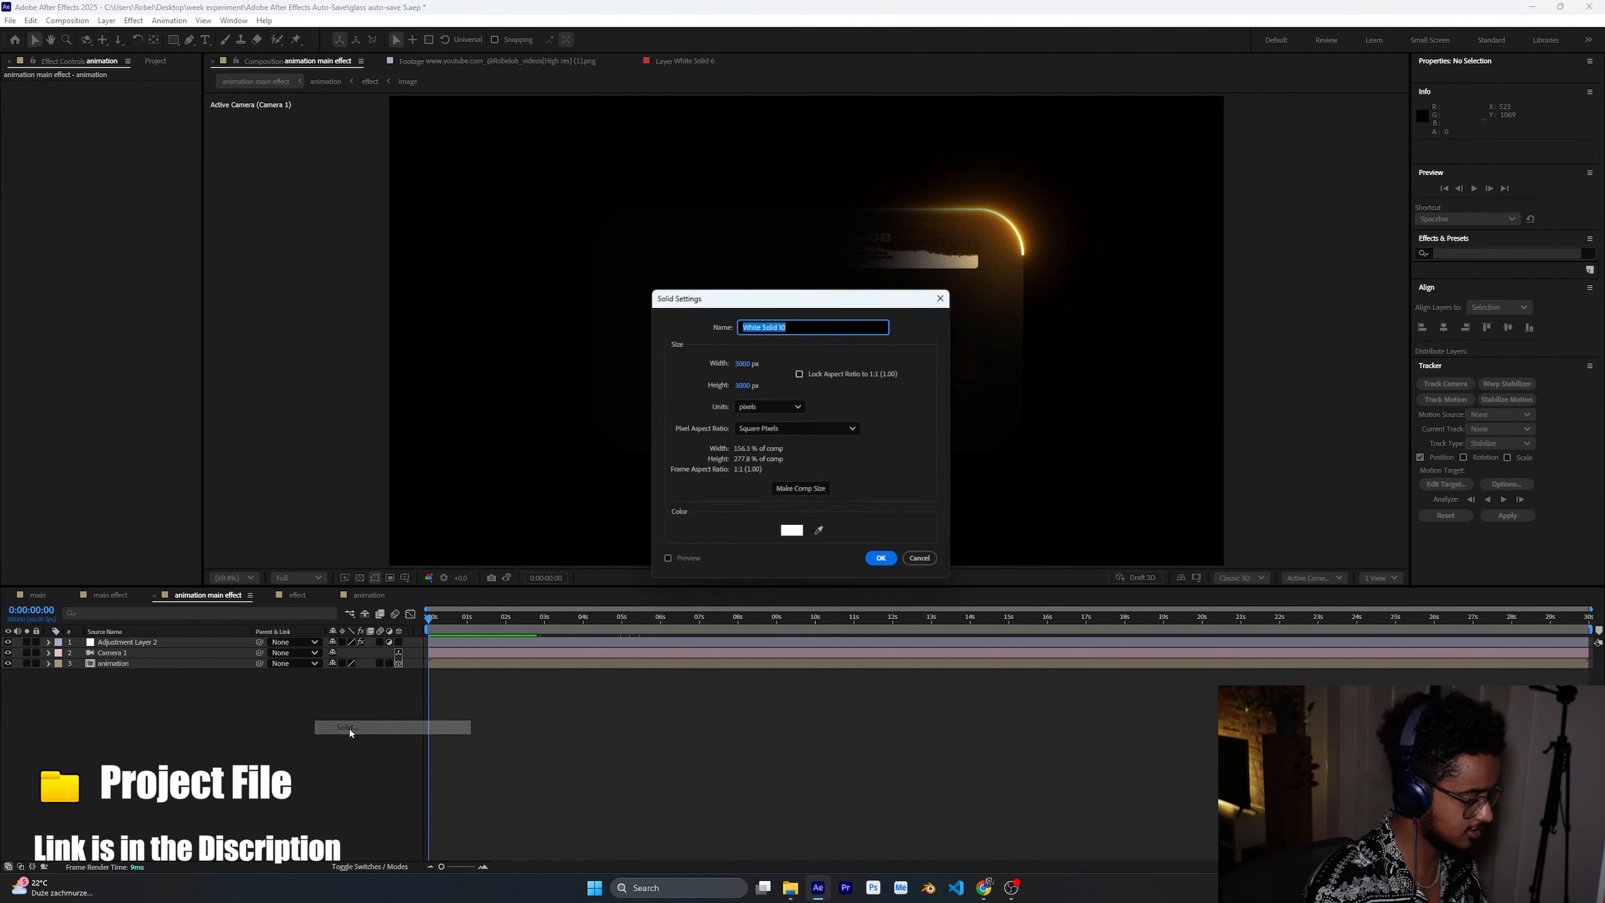
{"action": "key", "text": "Return"}
{"action": "left_click", "coordinate": [212, 719]}
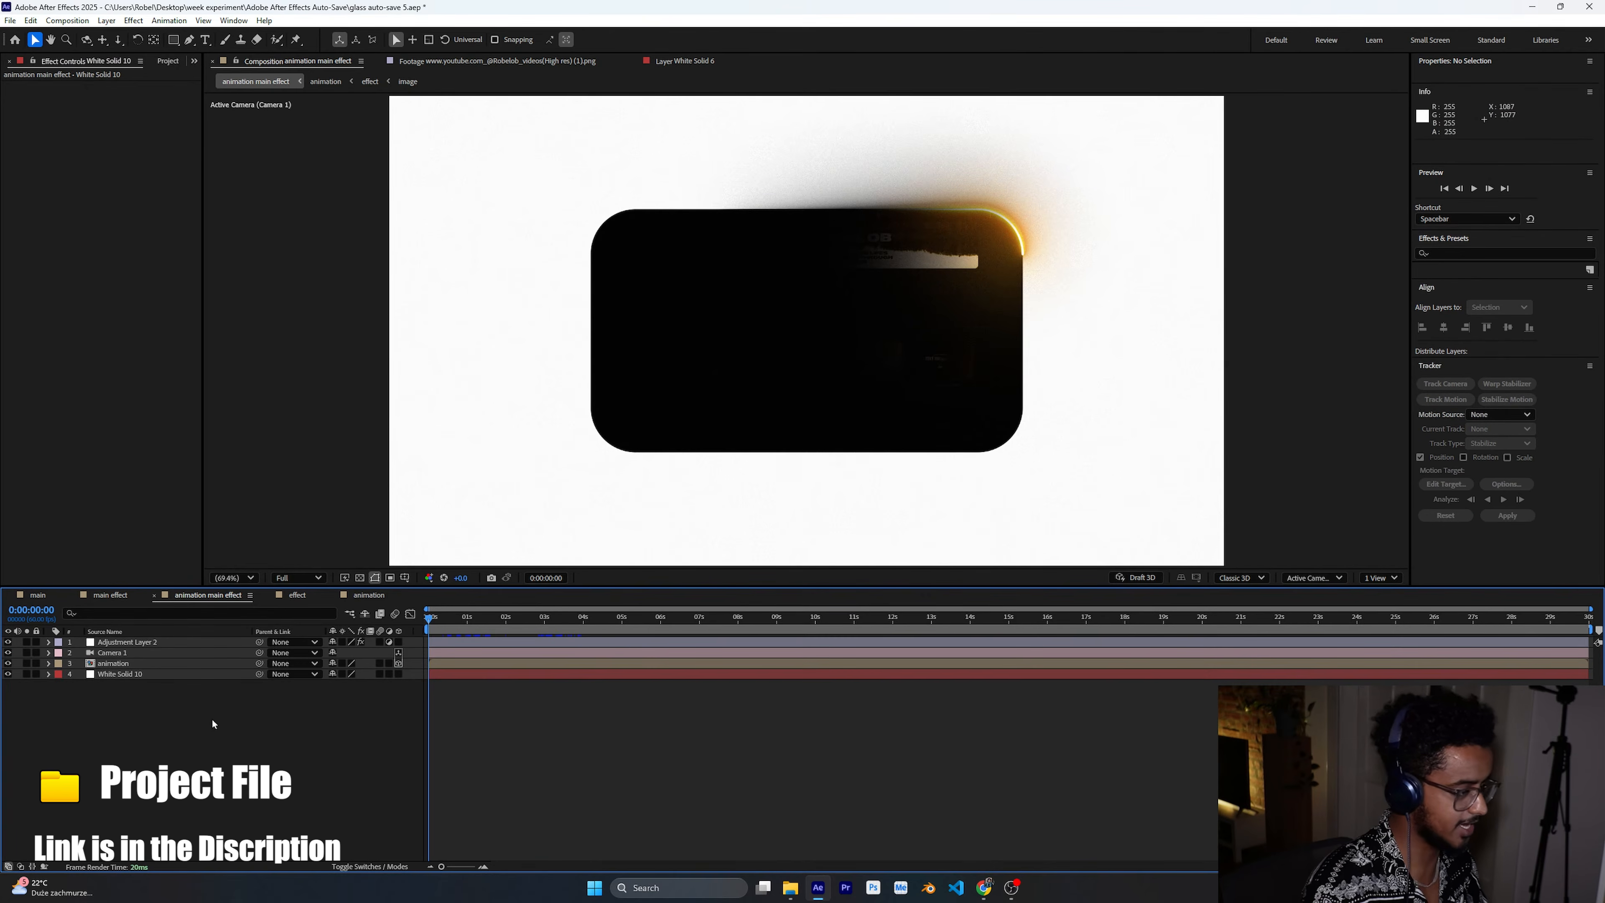
{"action": "left_click", "coordinate": [155, 674]}
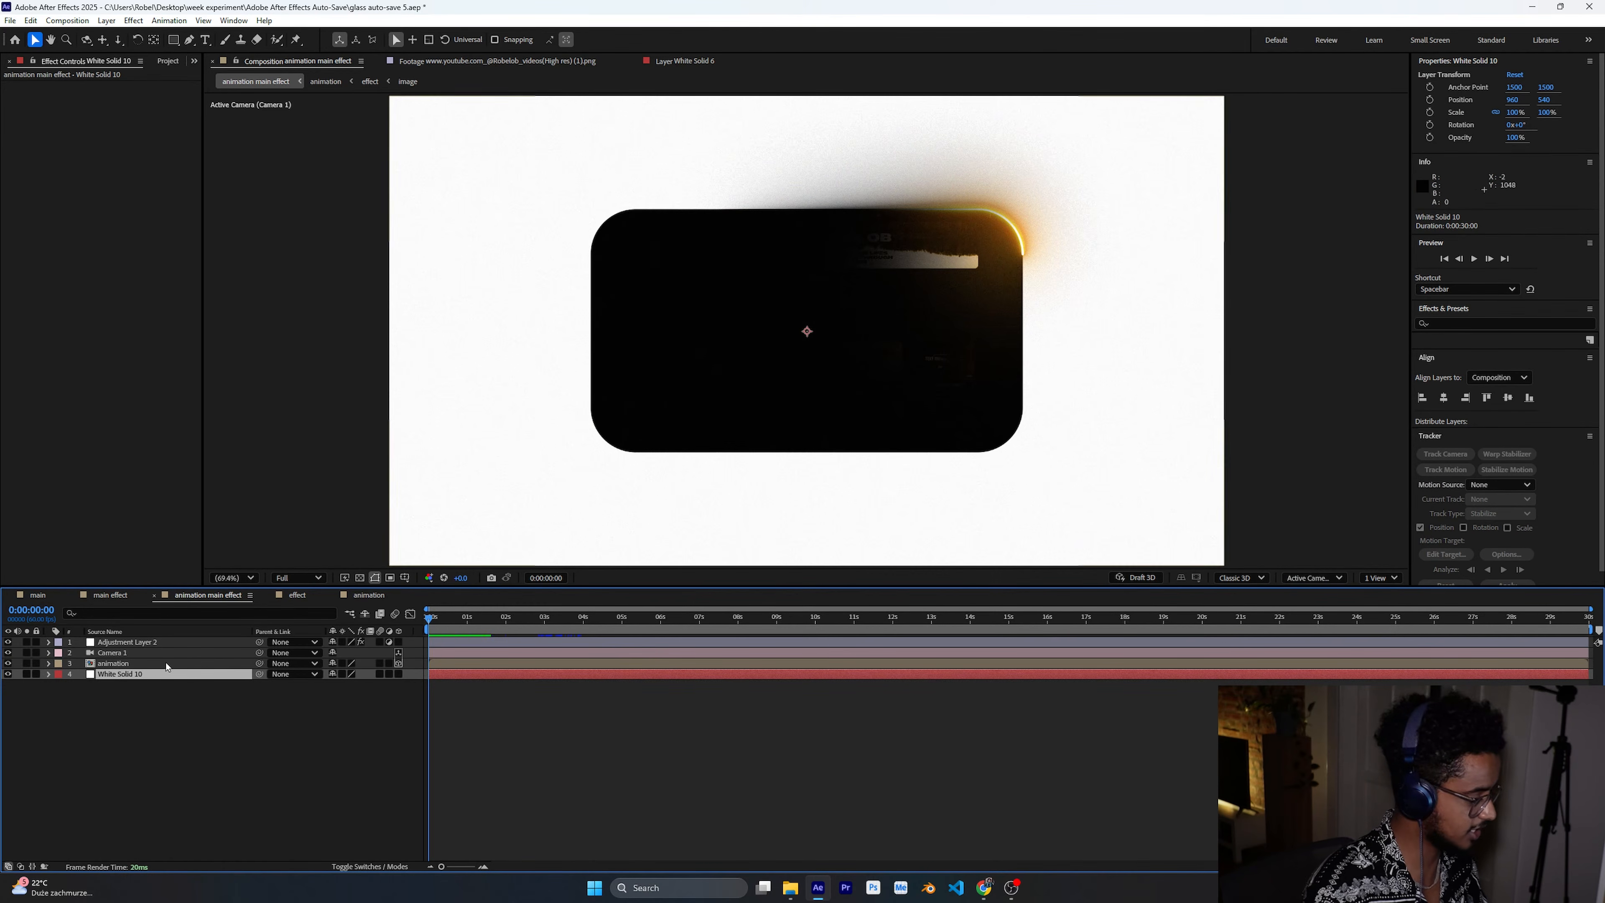
Set the blending mode of White Solid 9 in the animation precomp to Screen and check it in the main composition.
{"action": "double_click", "coordinate": [117, 664]}
{"action": "left_click", "coordinate": [138, 663]}
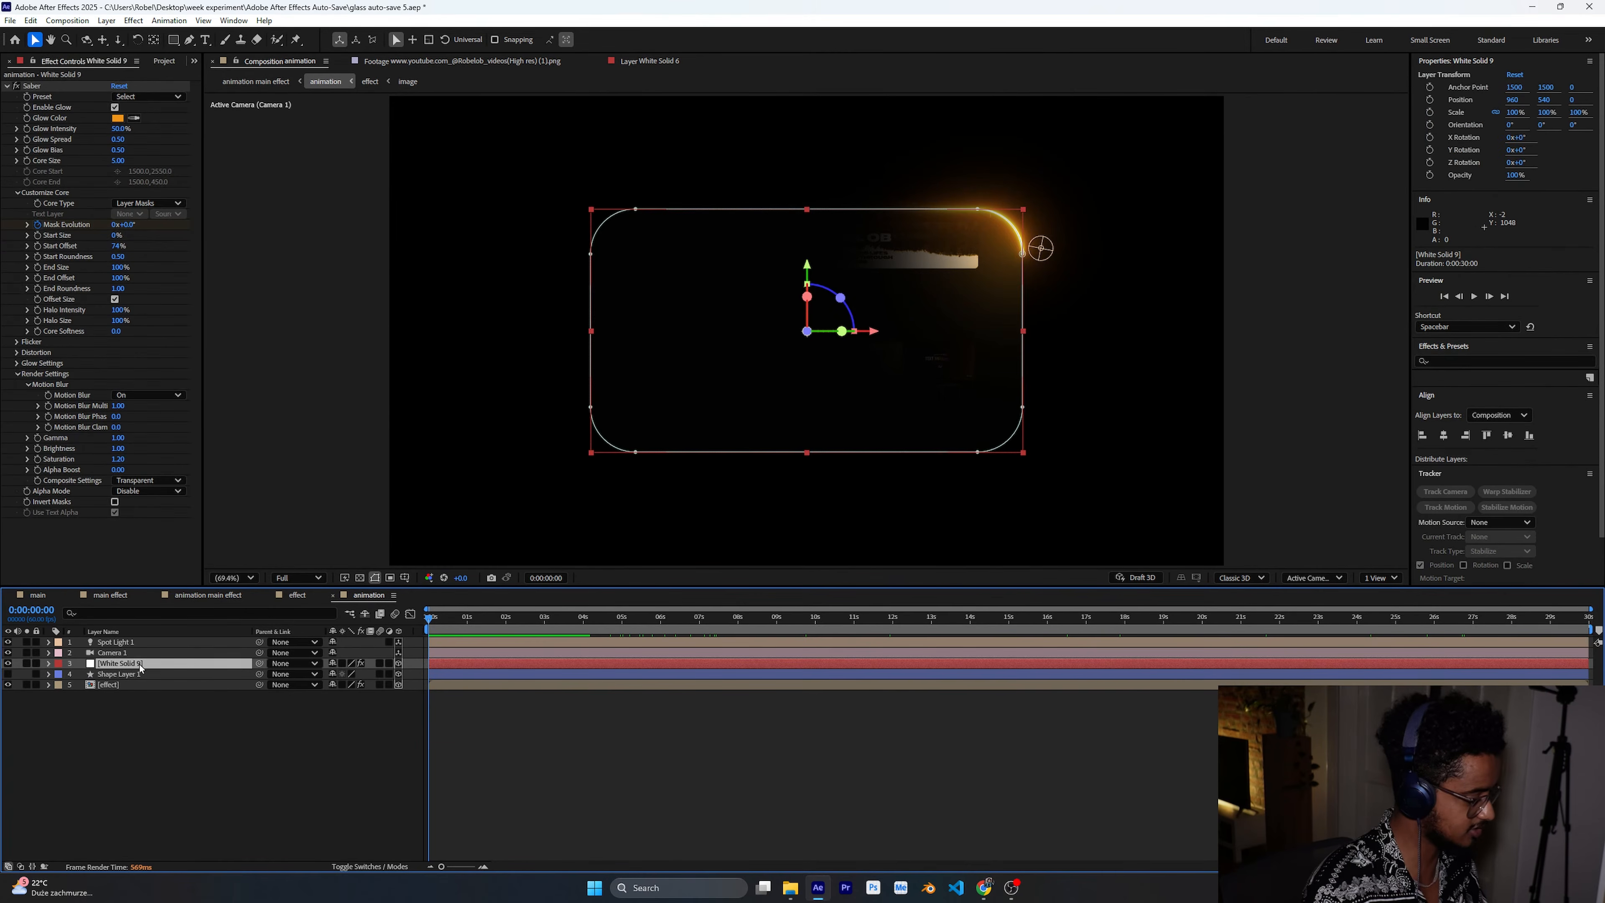
{"action": "left_click", "coordinate": [355, 866]}
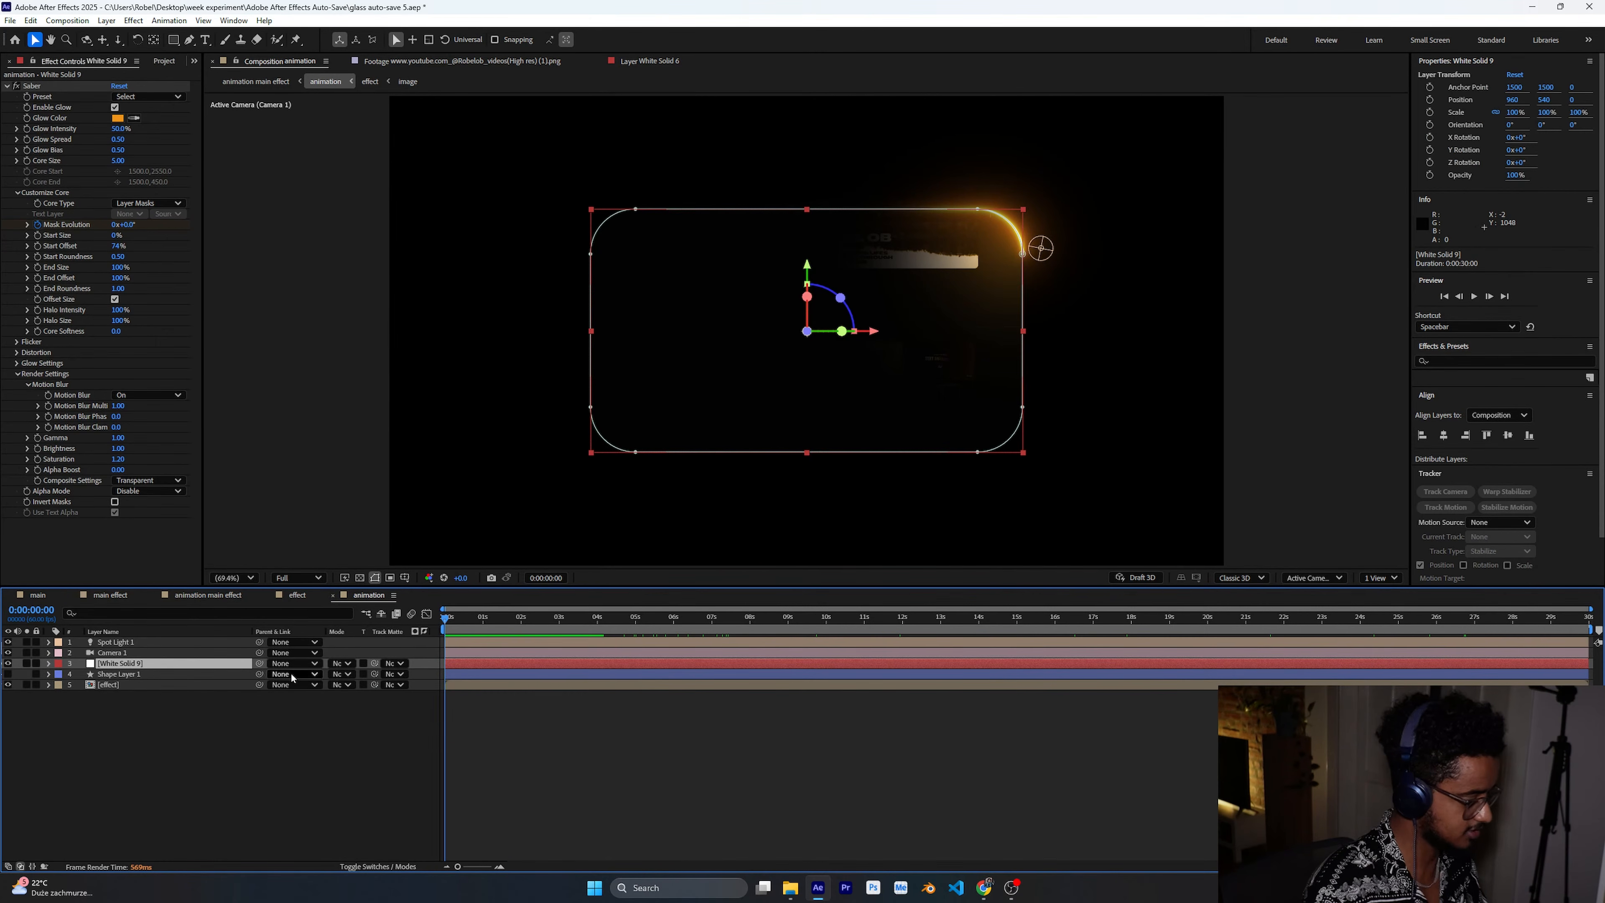
{"action": "left_click", "coordinate": [341, 663]}
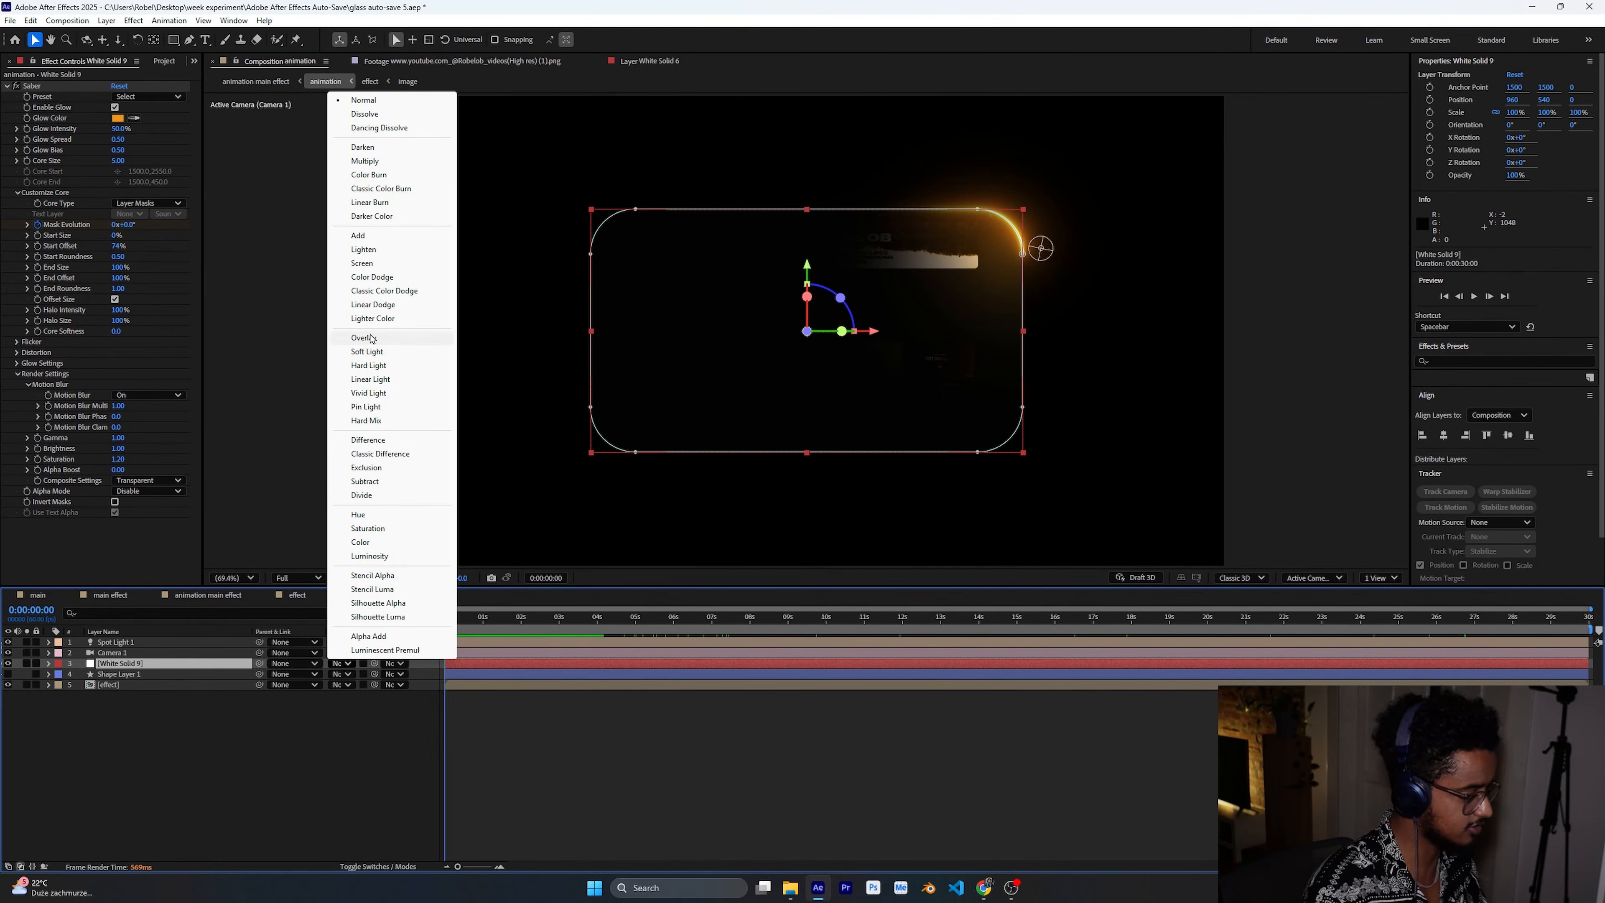
{"action": "left_click", "coordinate": [379, 264]}
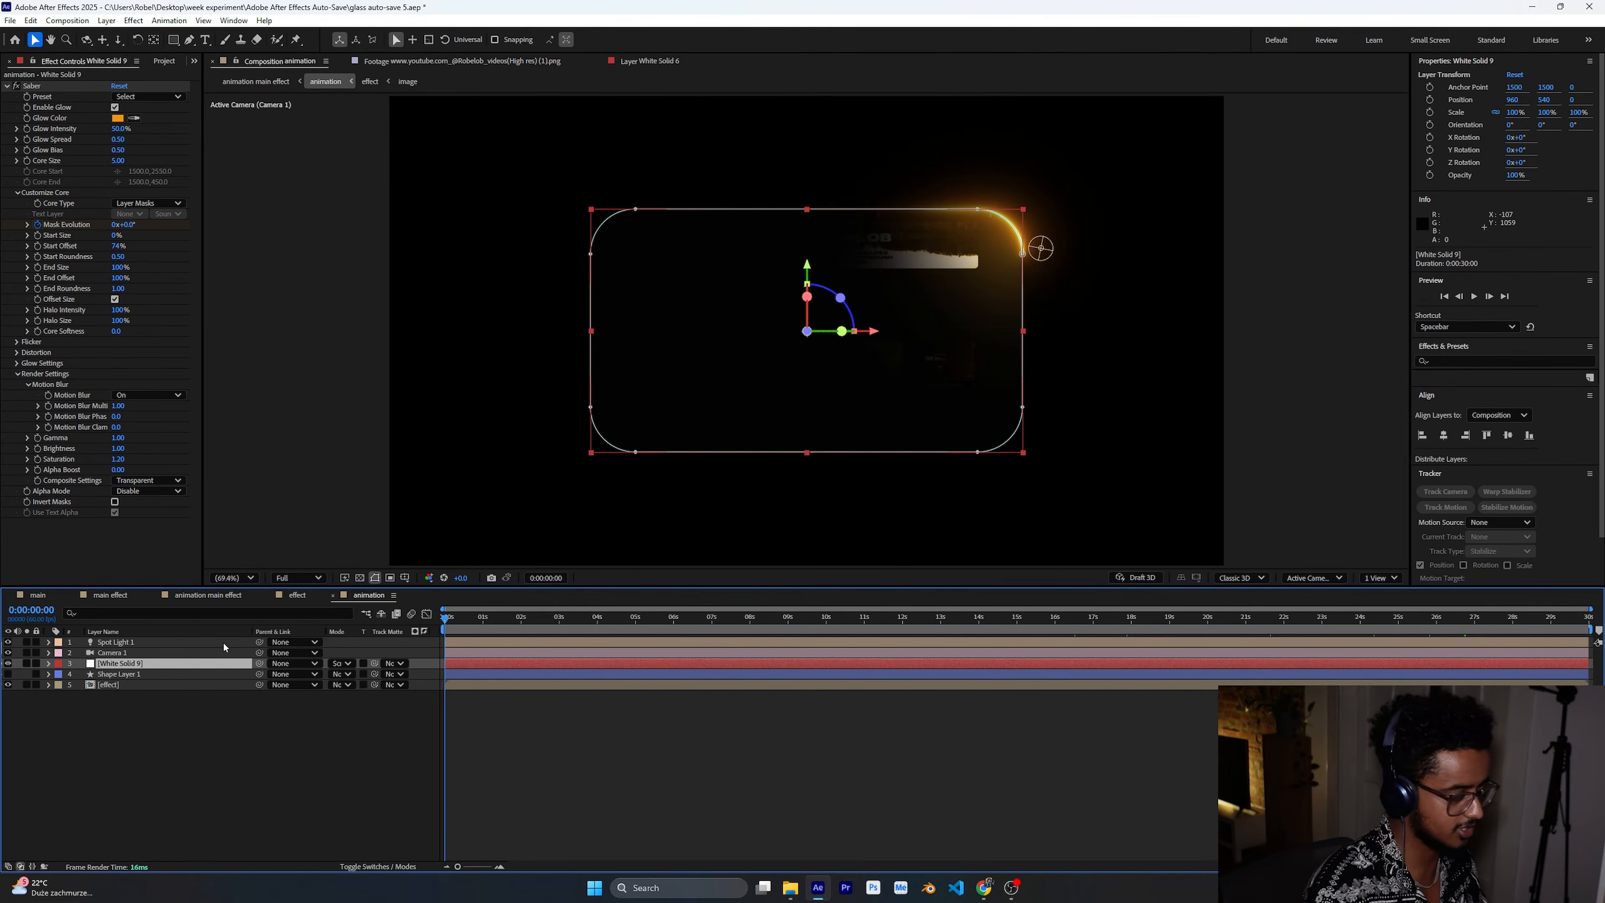
{"action": "left_click", "coordinate": [212, 595]}
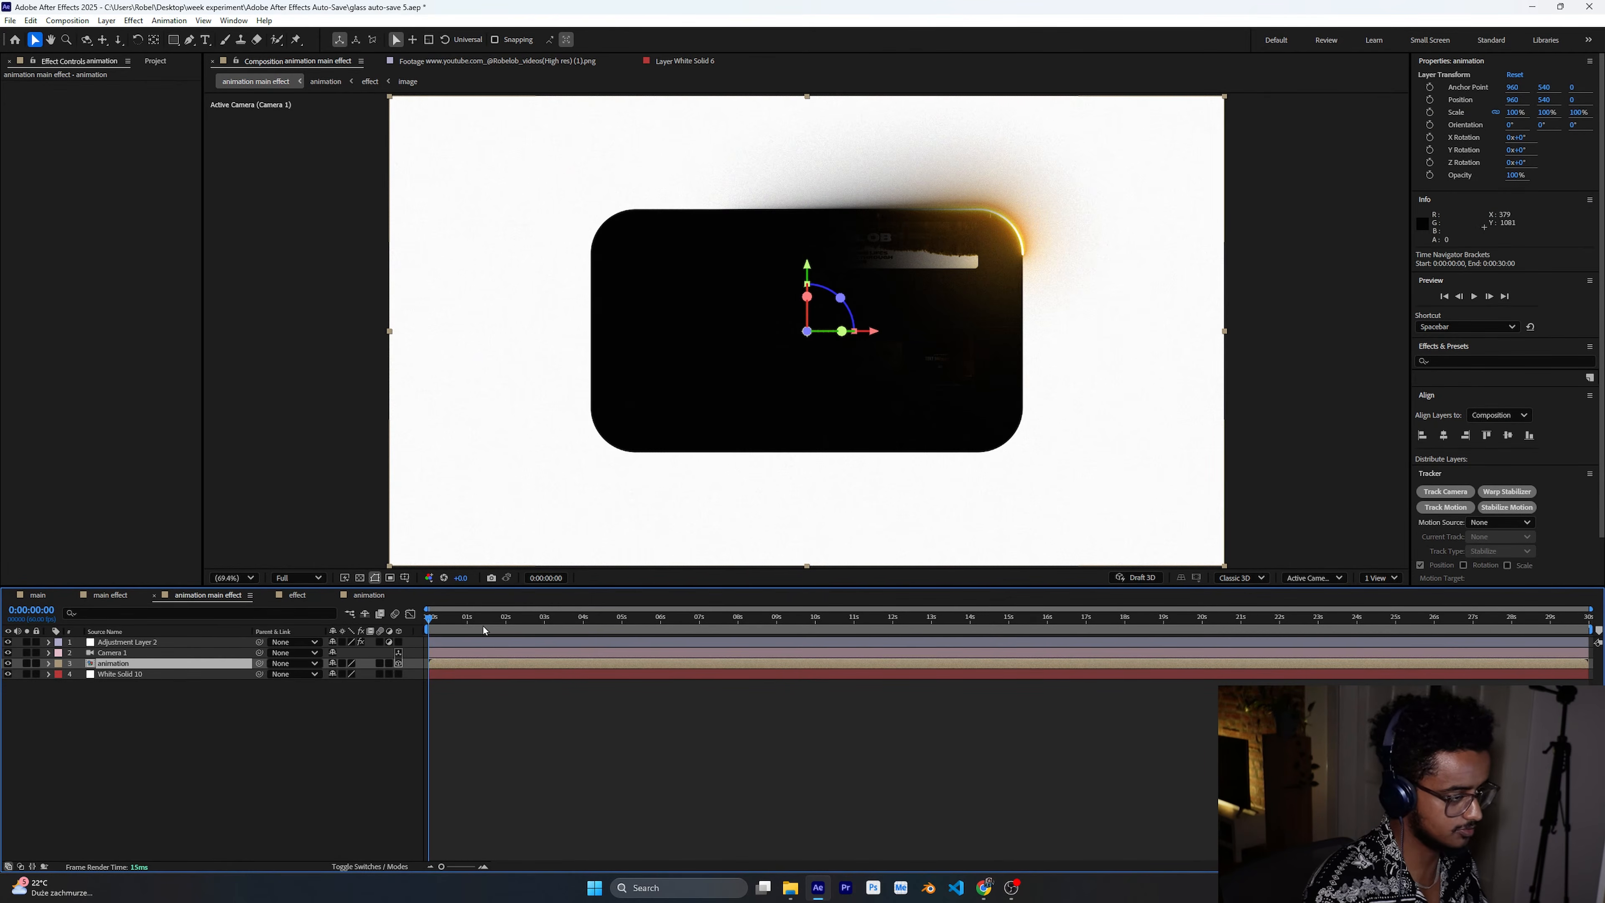
Try the Add blending mode on White Solid 9 in the animation precomp and check it in the other compositions.
{"action": "double_click", "coordinate": [201, 663]}
{"action": "left_click", "coordinate": [201, 662]}
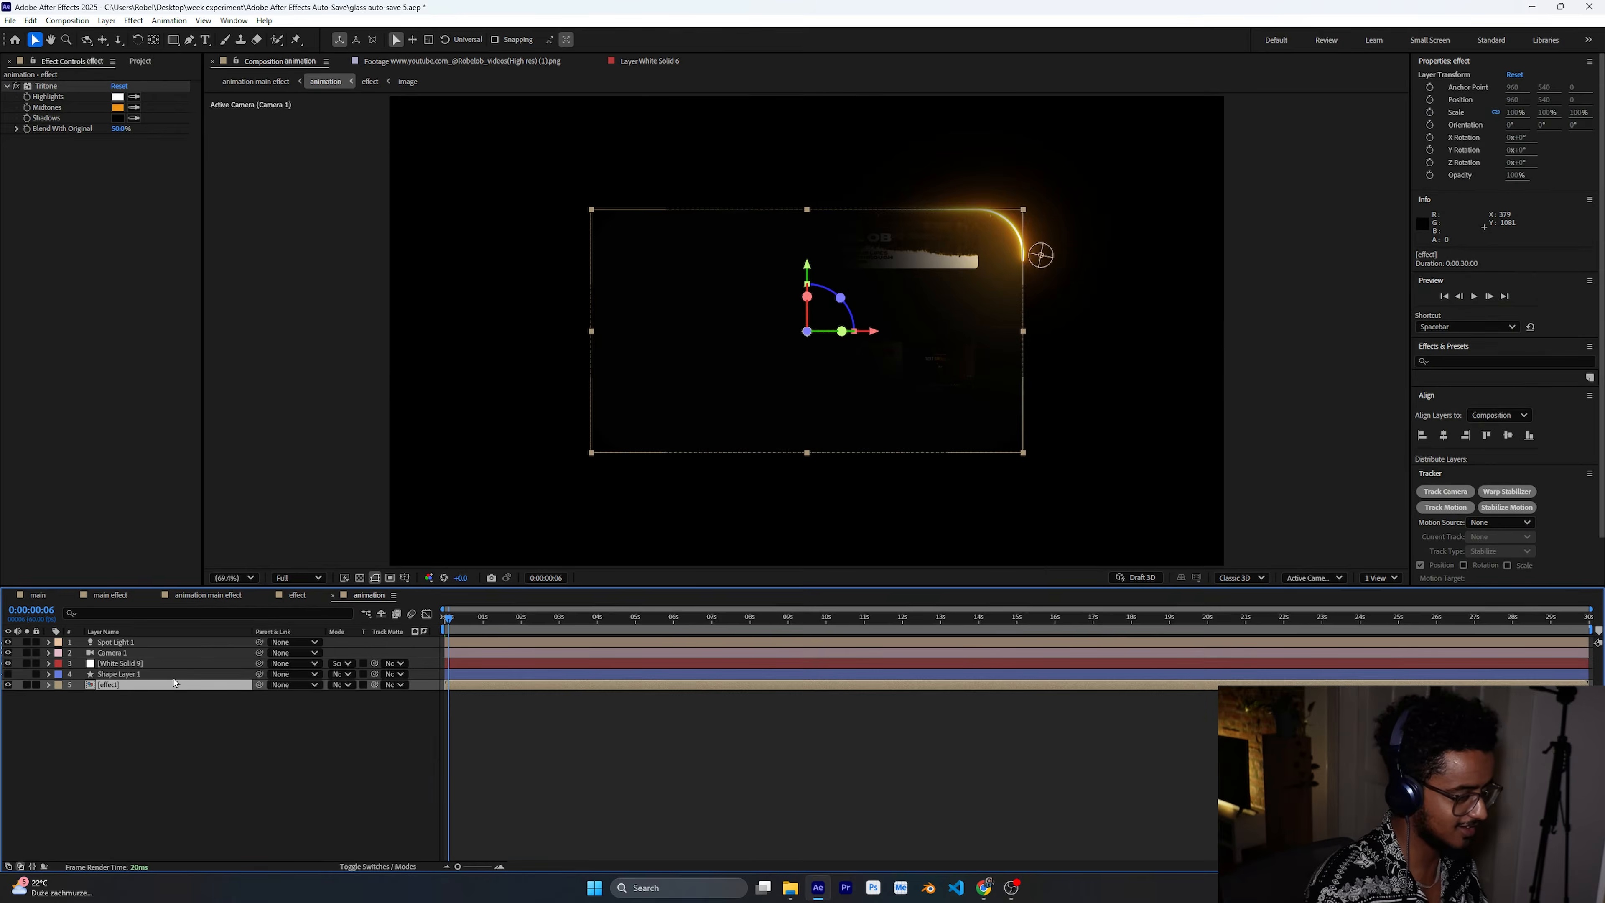
{"action": "left_click", "coordinate": [341, 663]}
{"action": "left_click", "coordinate": [378, 236]}
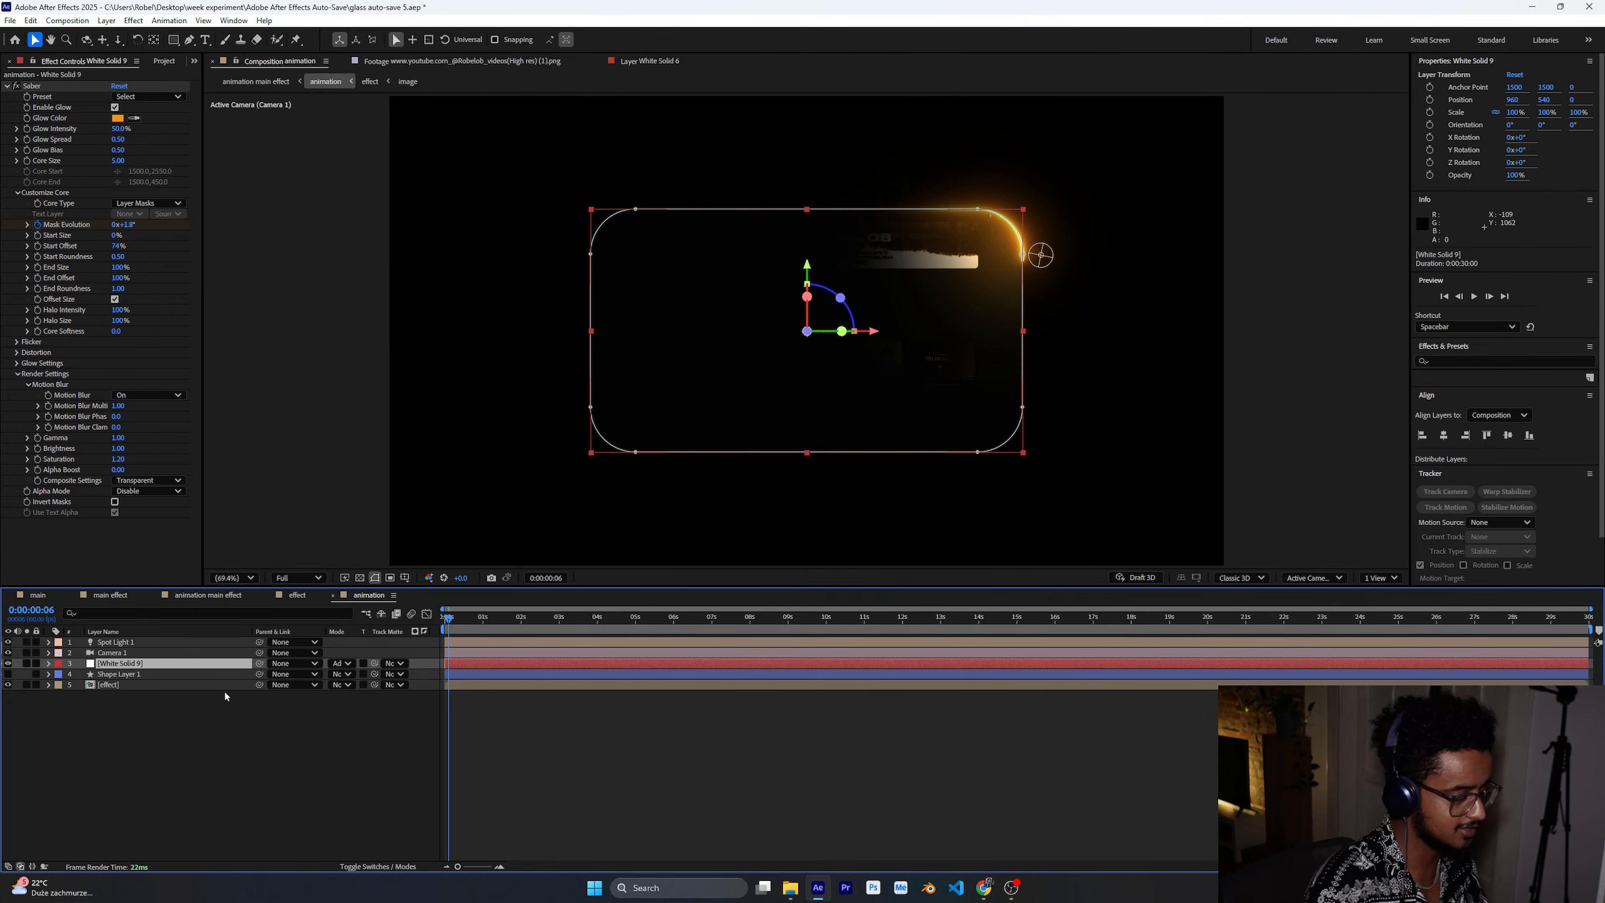
{"action": "left_click", "coordinate": [104, 599]}
{"action": "left_click", "coordinate": [212, 595]}
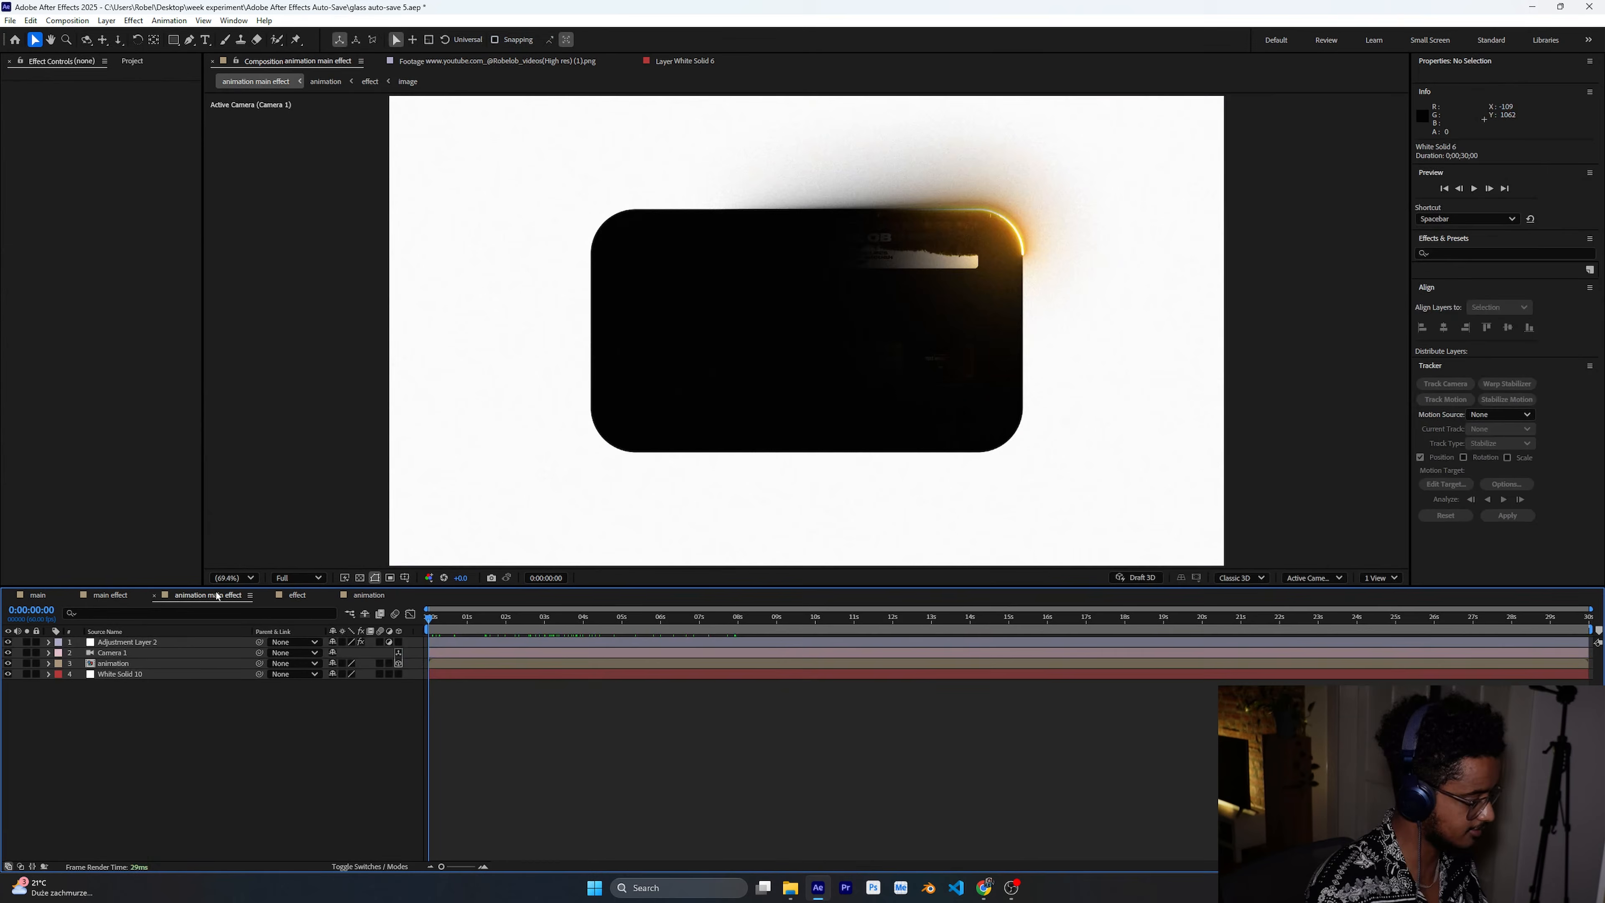
{"action": "left_click", "coordinate": [211, 661]}
{"action": "left_click", "coordinate": [295, 595]}
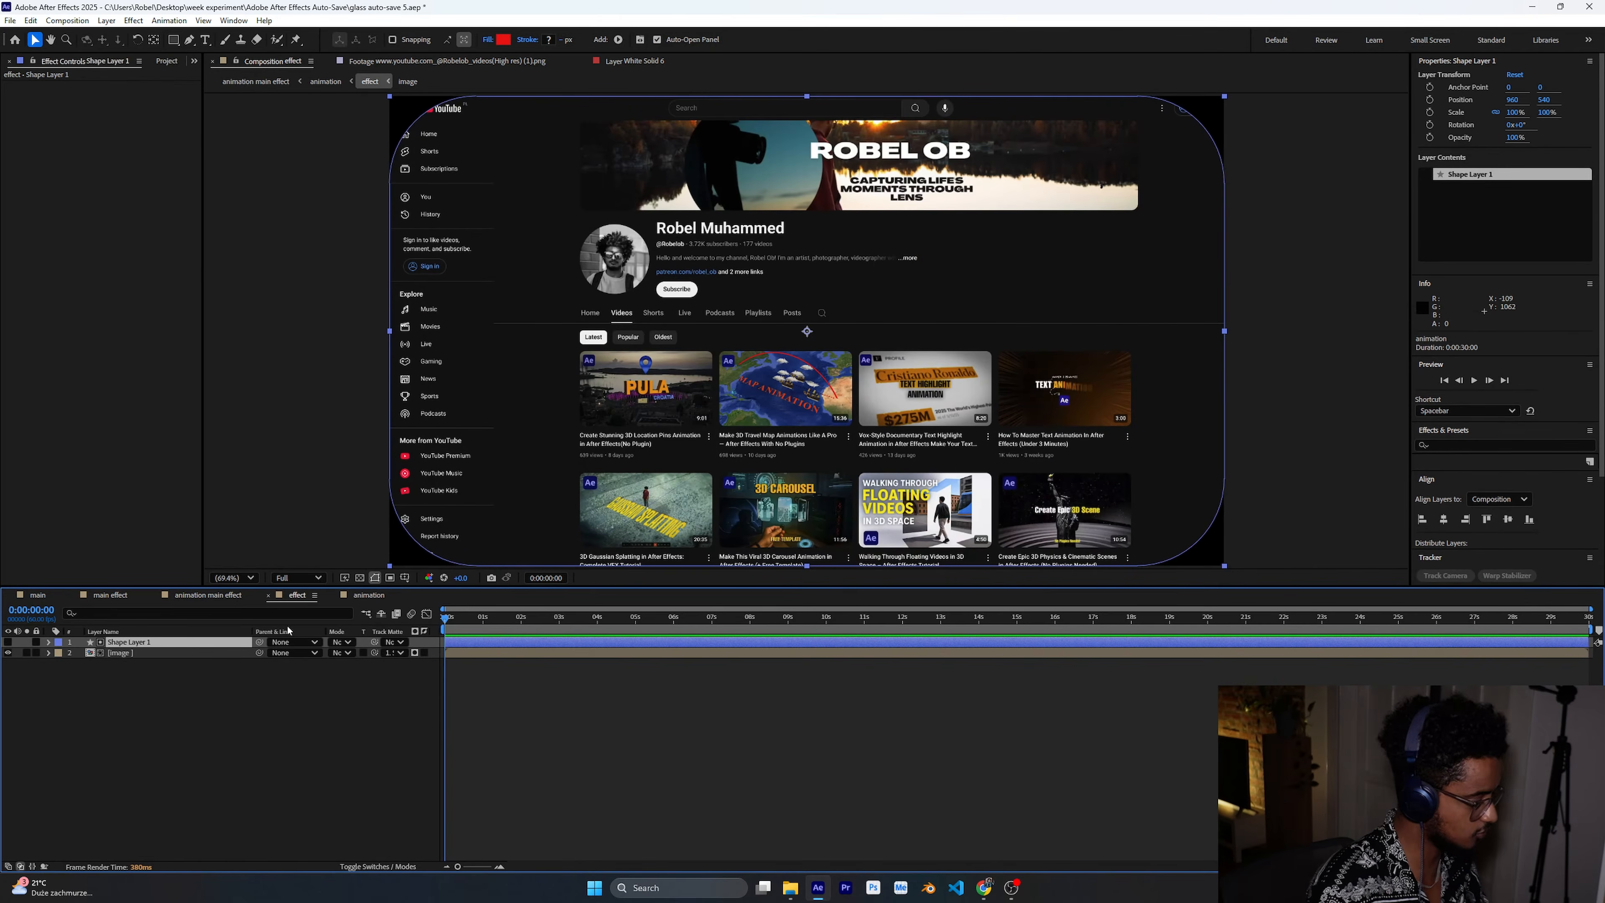
Switch the blending mode of White Solid 9 from Add to Screen and return to animation main effect.
{"action": "left_click", "coordinate": [369, 595]}
{"action": "left_click", "coordinate": [120, 663]}
{"action": "left_click", "coordinate": [347, 662]}
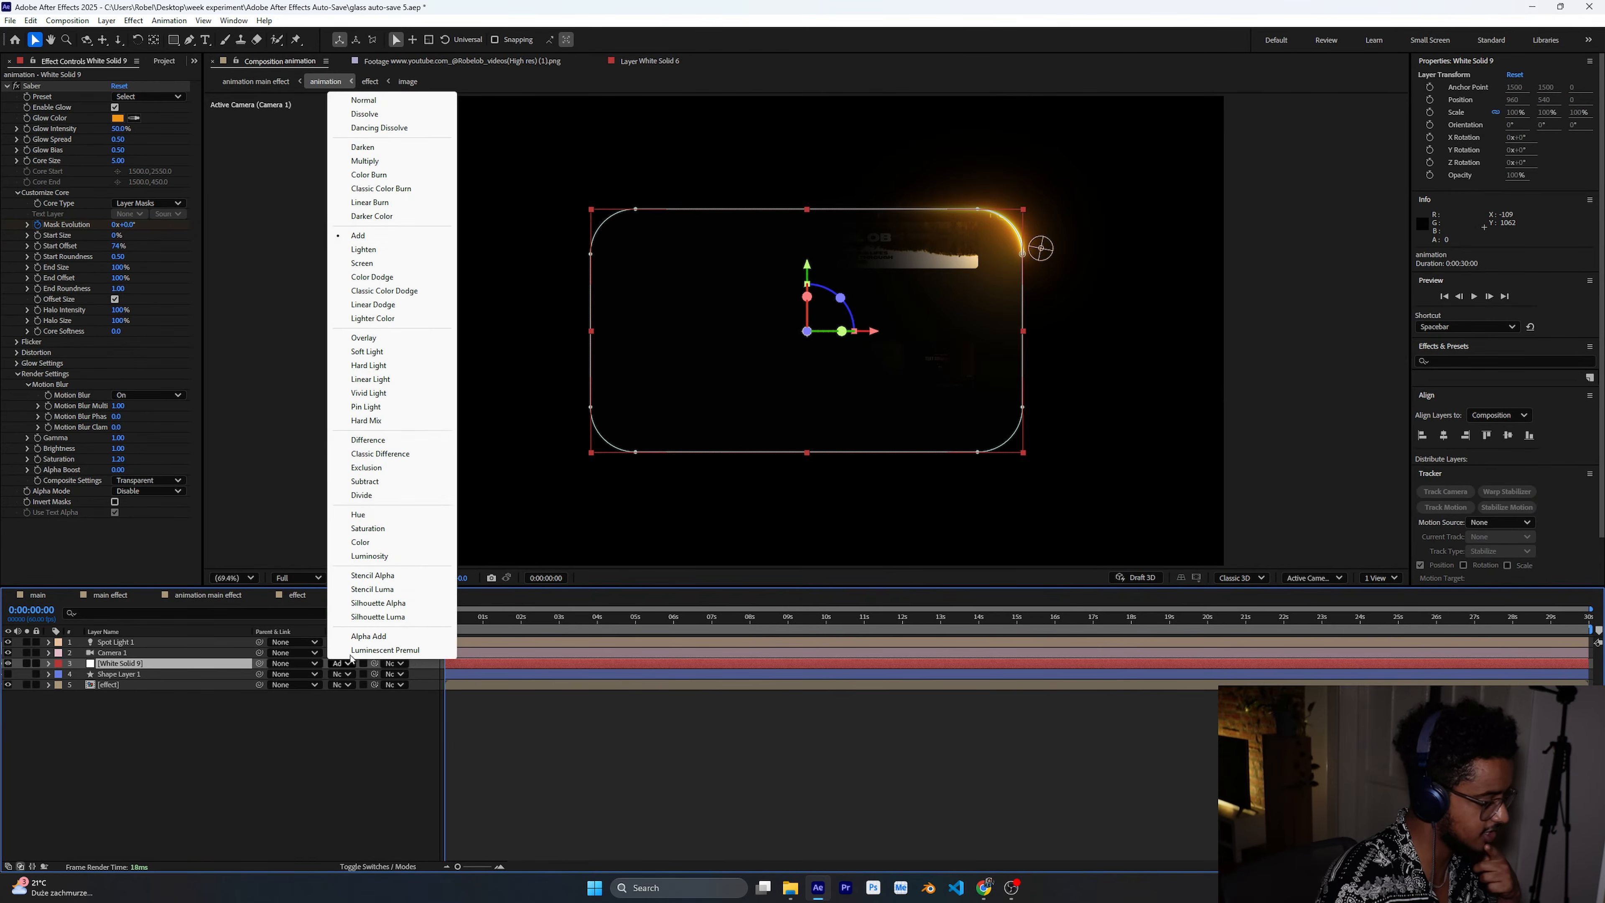
{"action": "left_click", "coordinate": [362, 263]}
{"action": "left_click", "coordinate": [198, 595]}
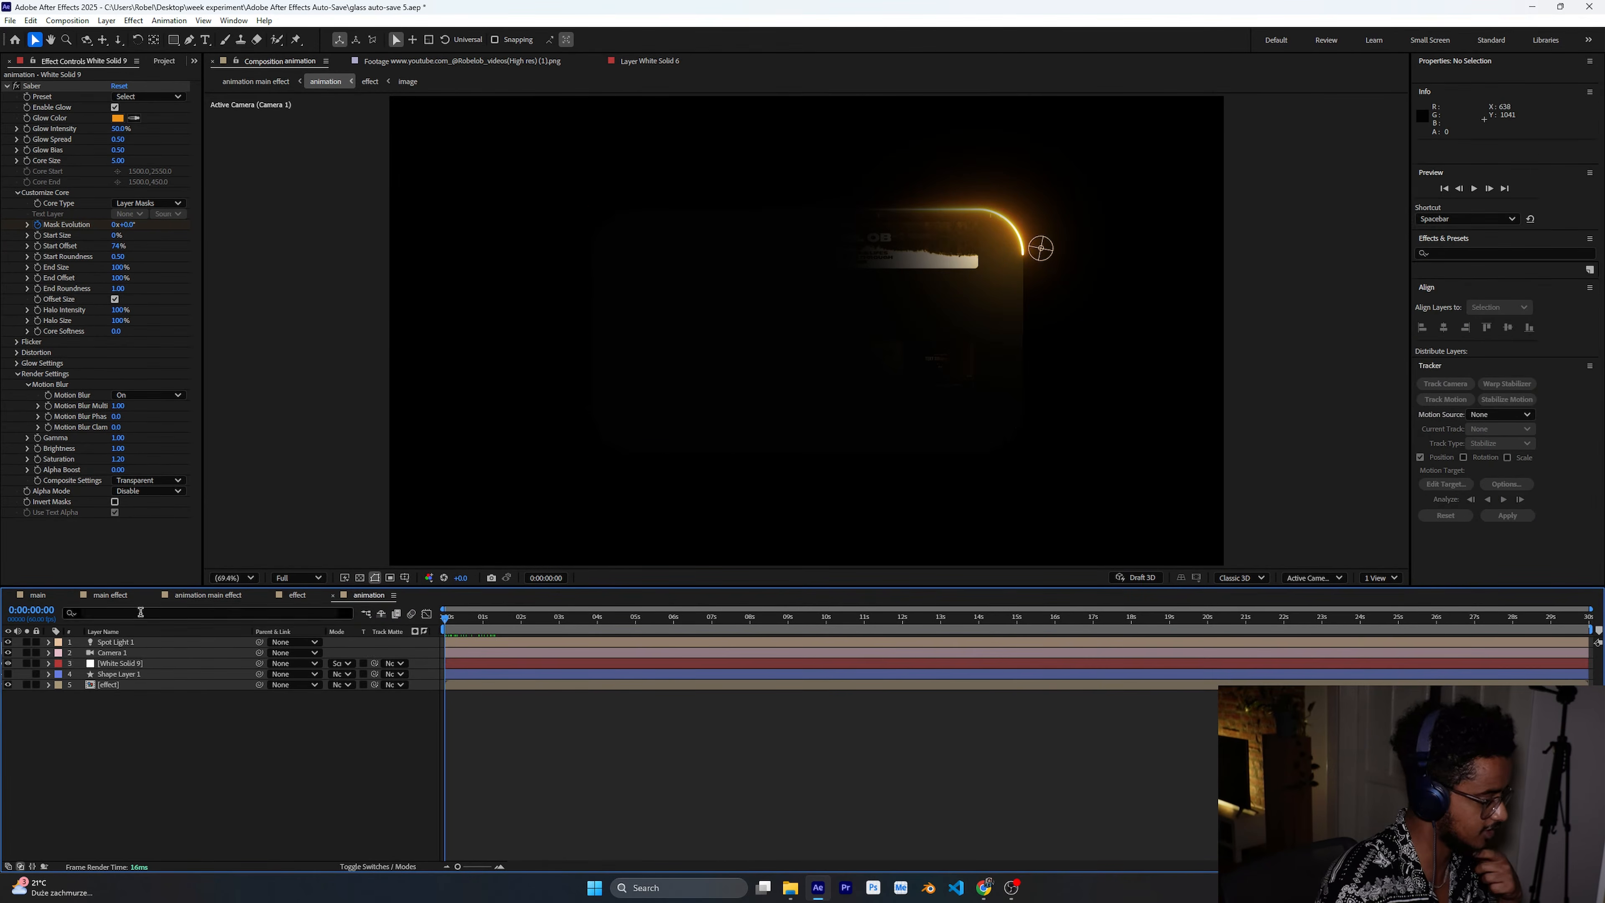
{"action": "left_click", "coordinate": [377, 759]}
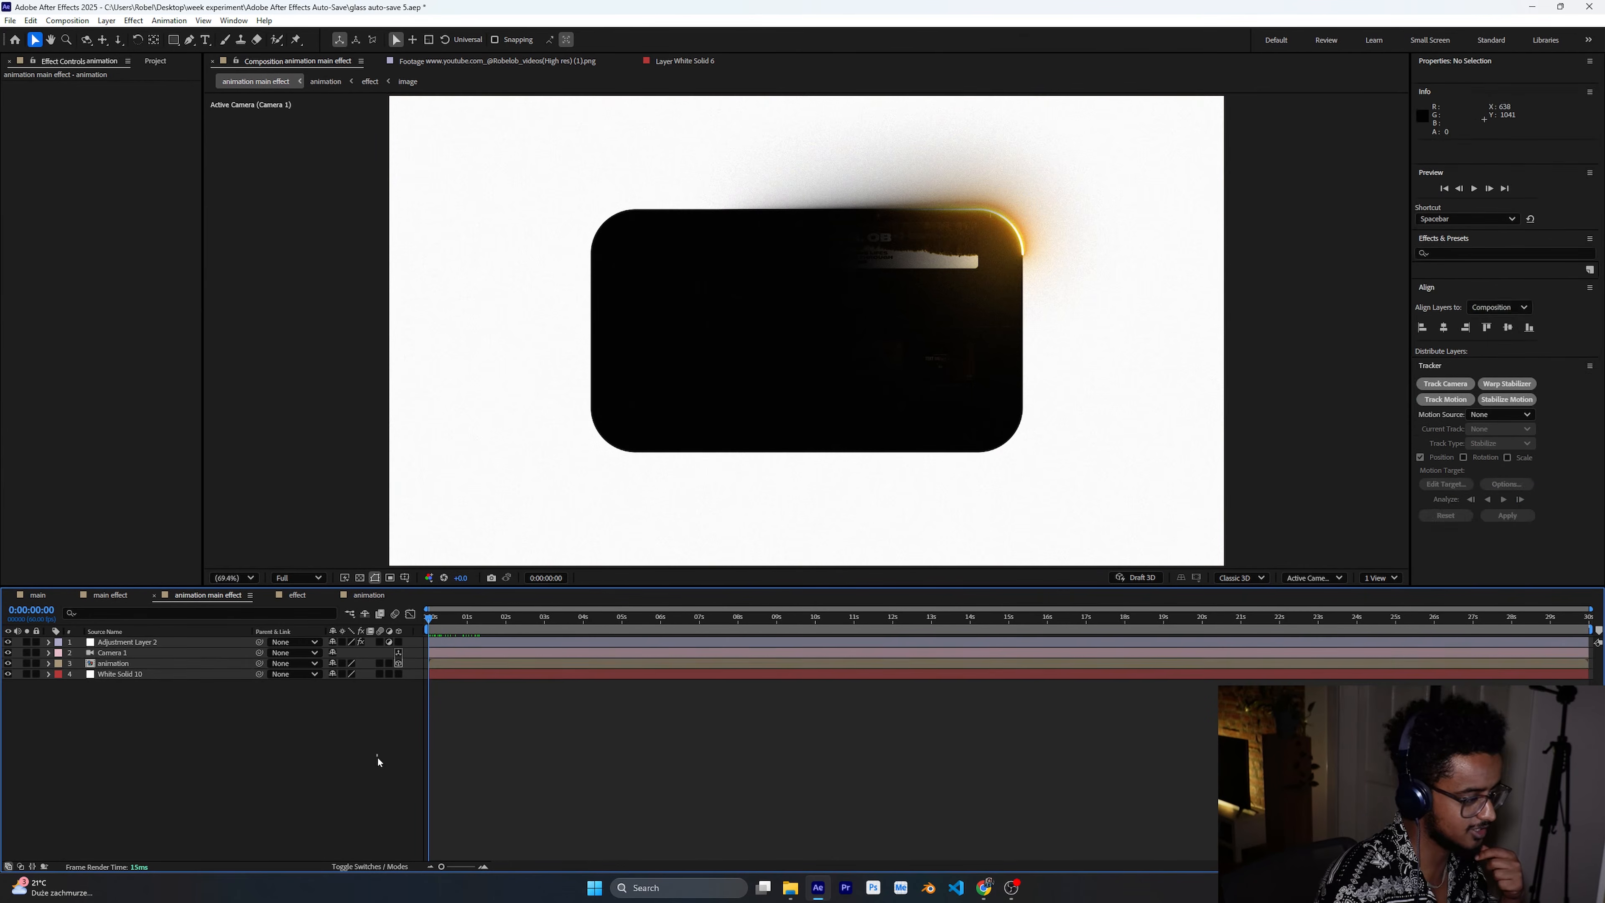
Apply the 4-Color Gradient effect to White Solid 10.
{"action": "left_click", "coordinate": [441, 674]}
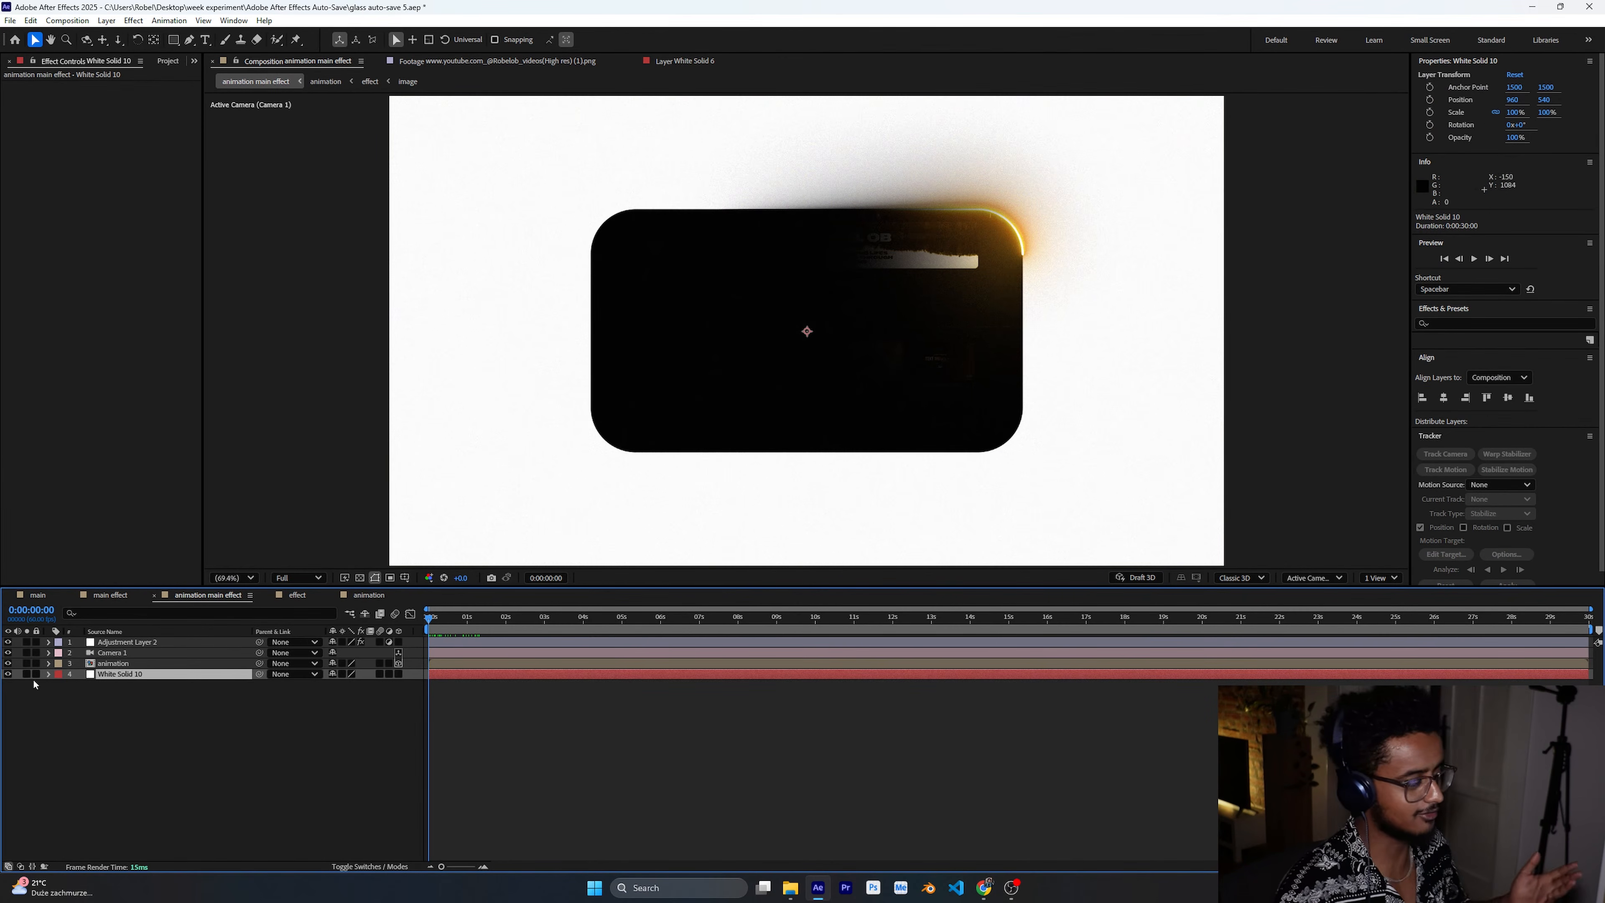
{"action": "key", "text": "ctrl+space"}
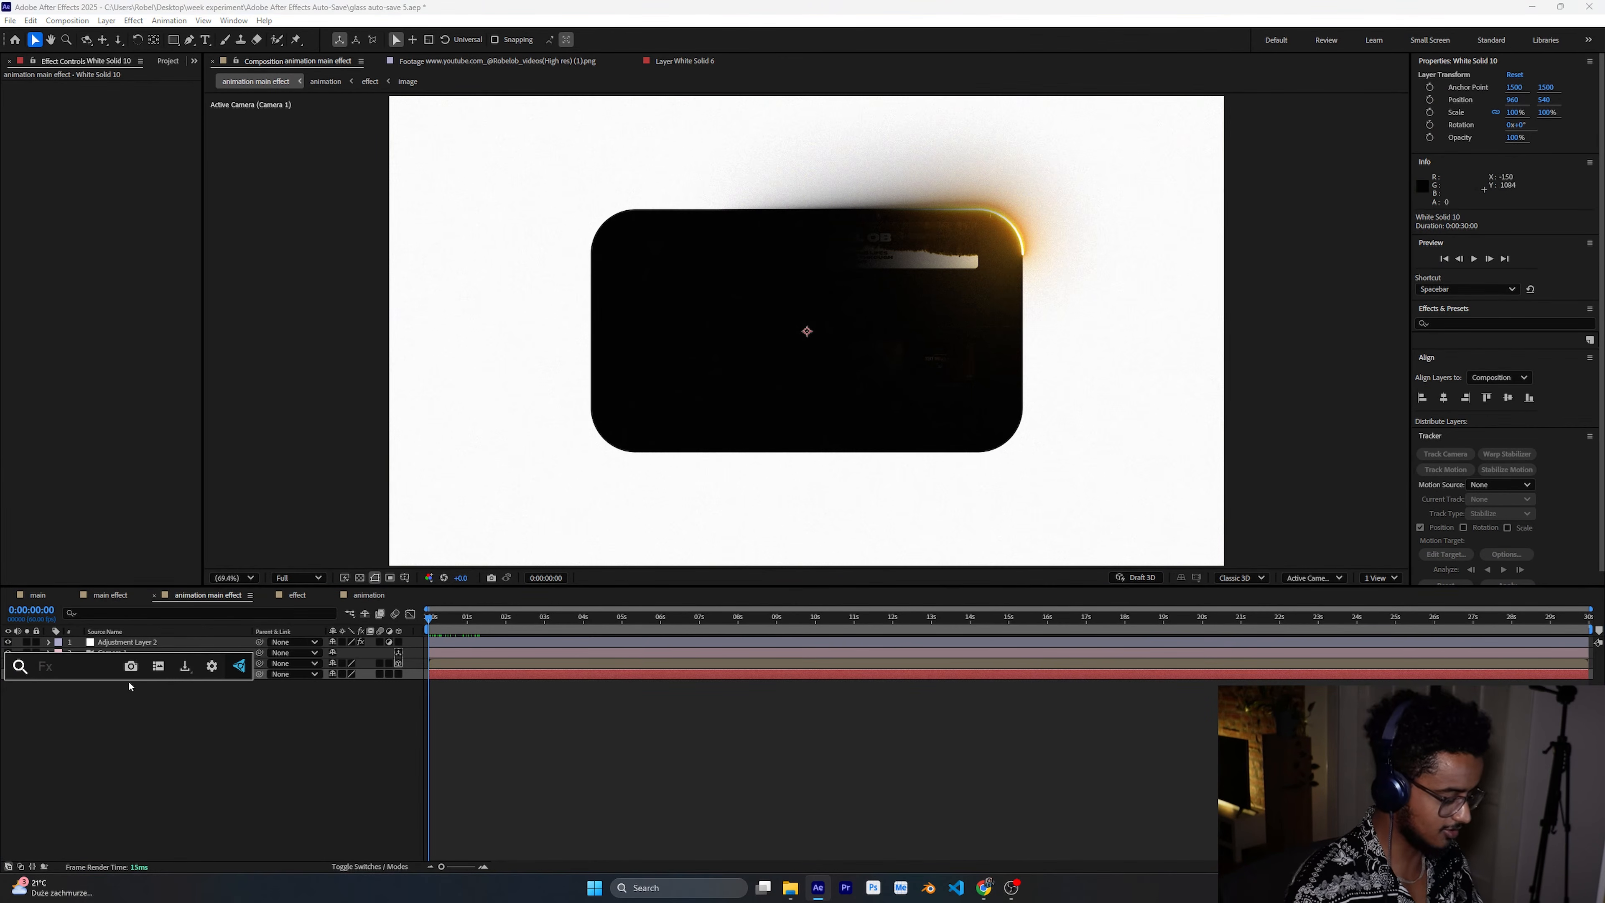
{"action": "type", "text": "gradi"}
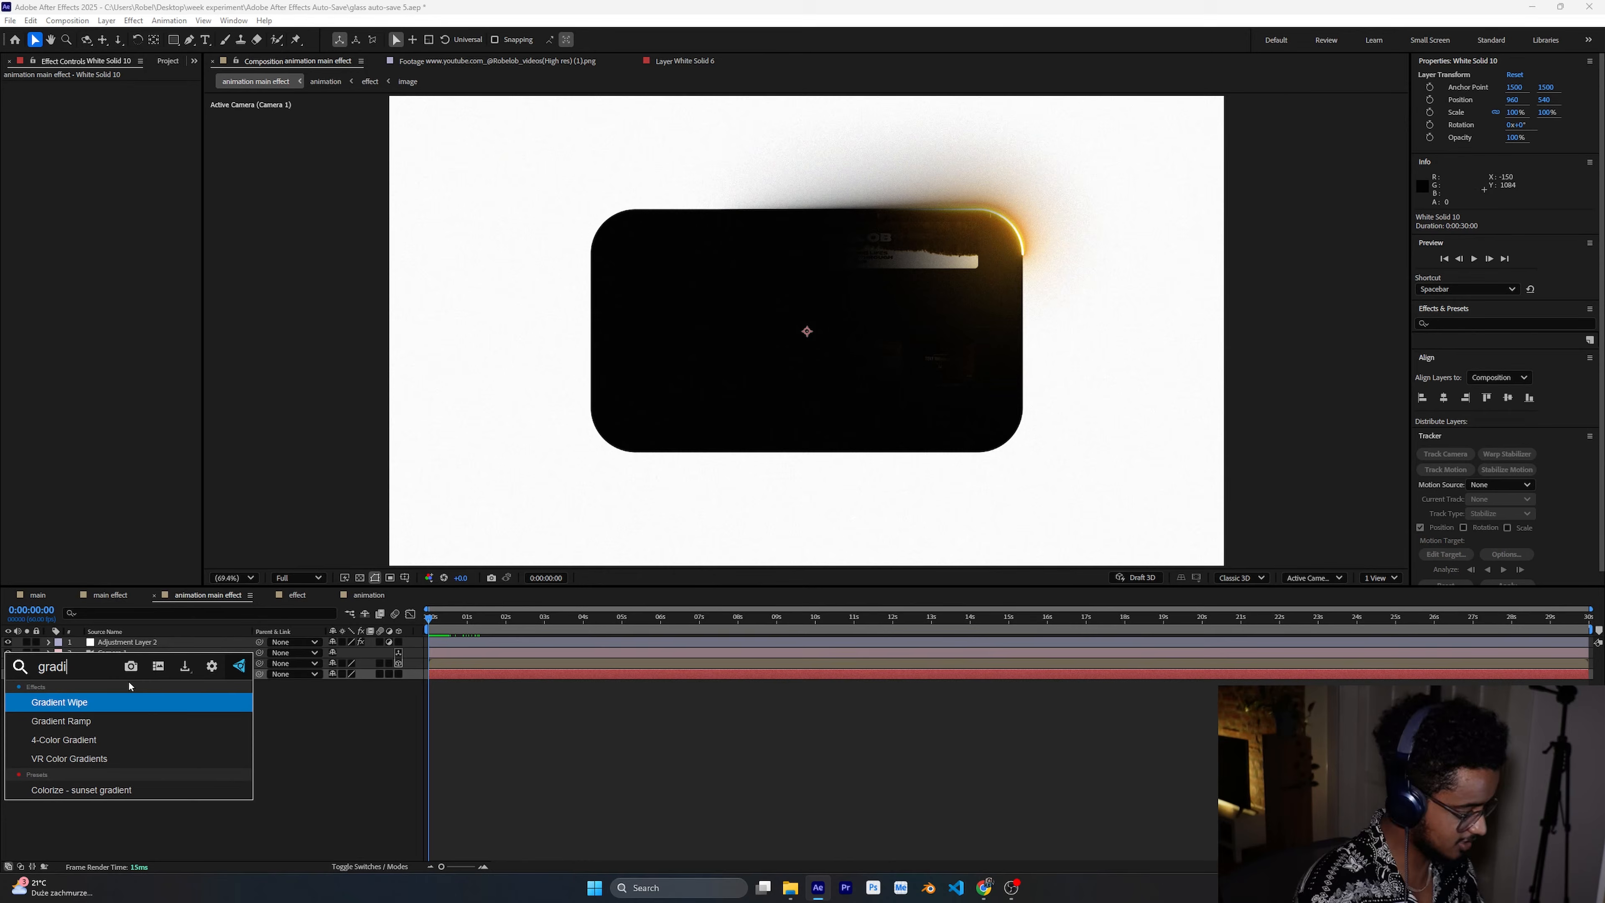
{"action": "key", "text": "Down"}
{"action": "key", "text": "Down"}
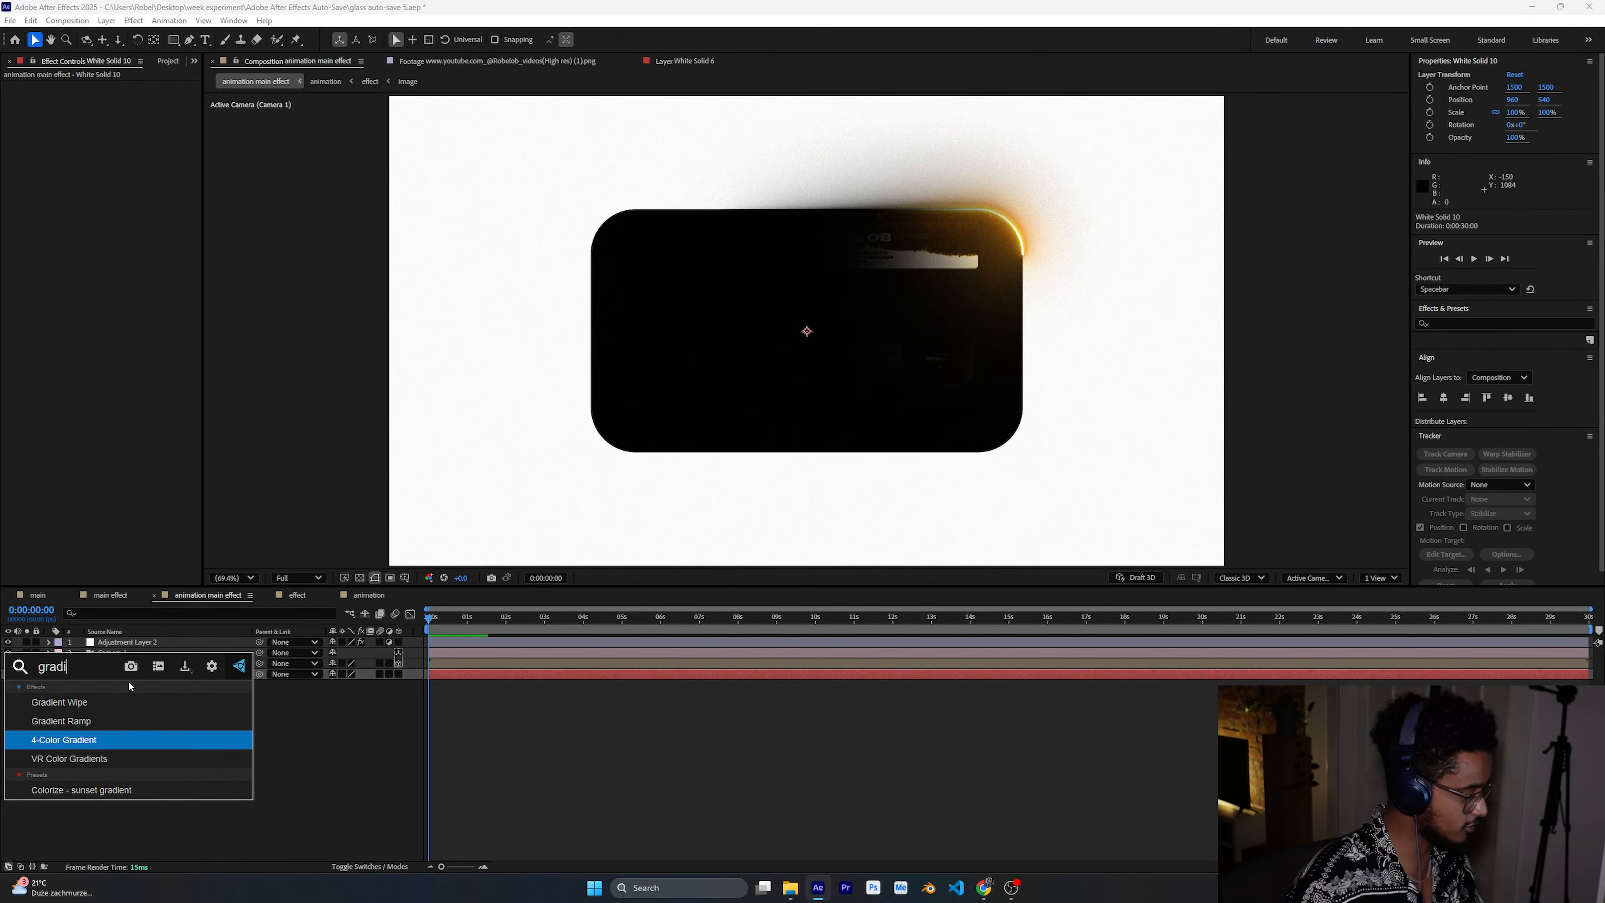
{"action": "key", "text": "Return"}
{"action": "left_click", "coordinate": [256, 698]}
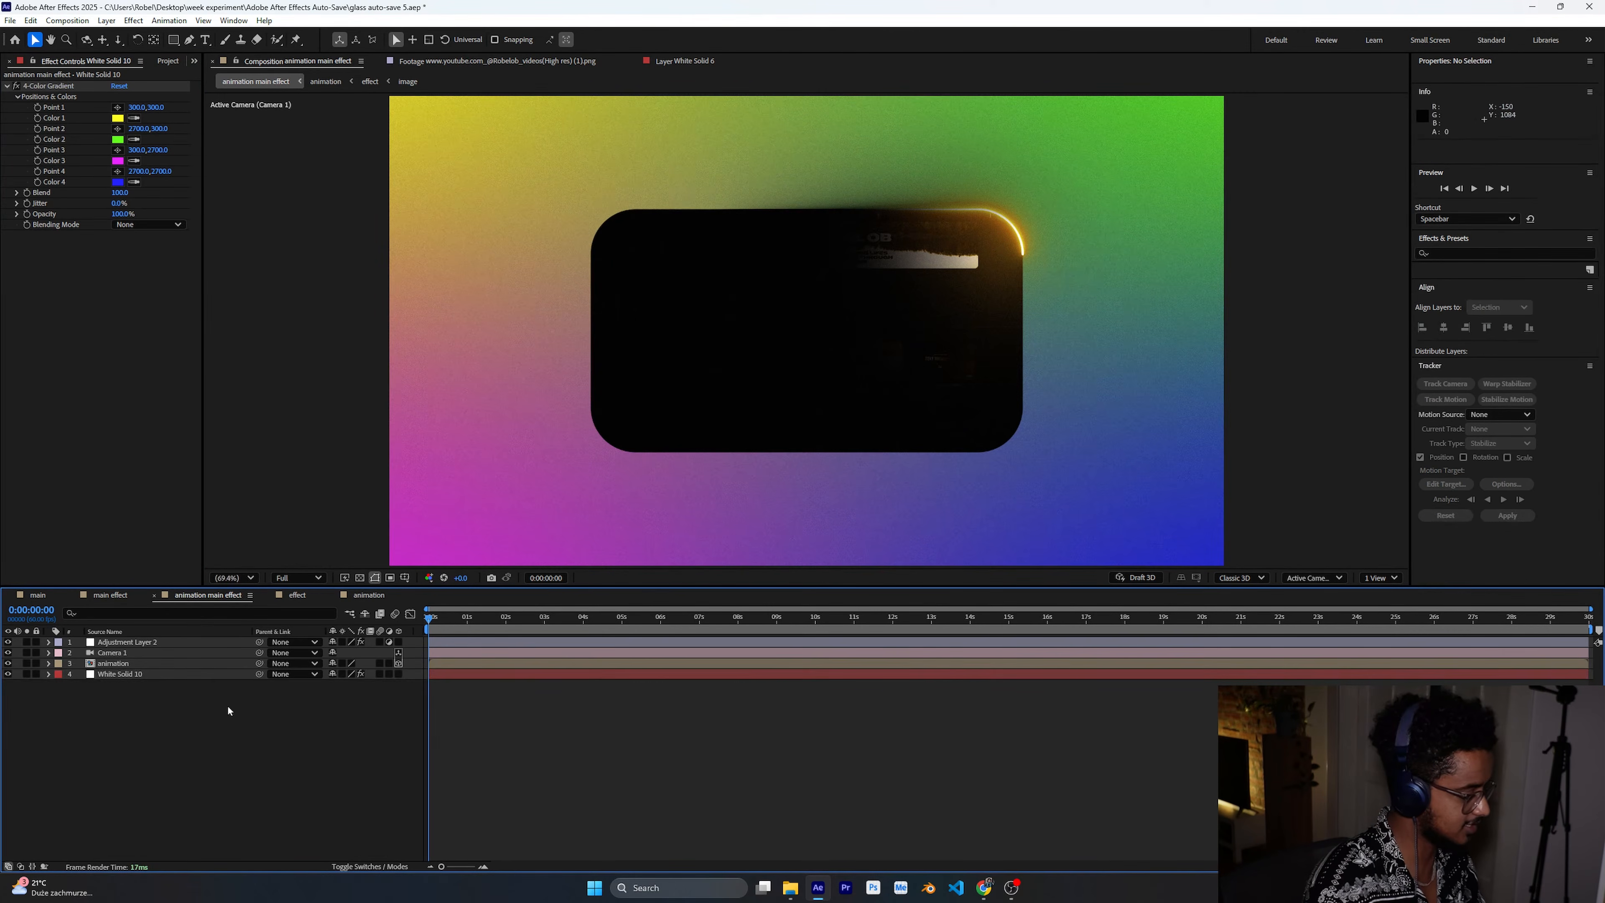
Apply the Grid effect to White Solid 10 on top of its gradient.
{"action": "left_click", "coordinate": [166, 674]}
{"action": "key", "text": "ctrl+space"}
{"action": "type", "text": "gri"}
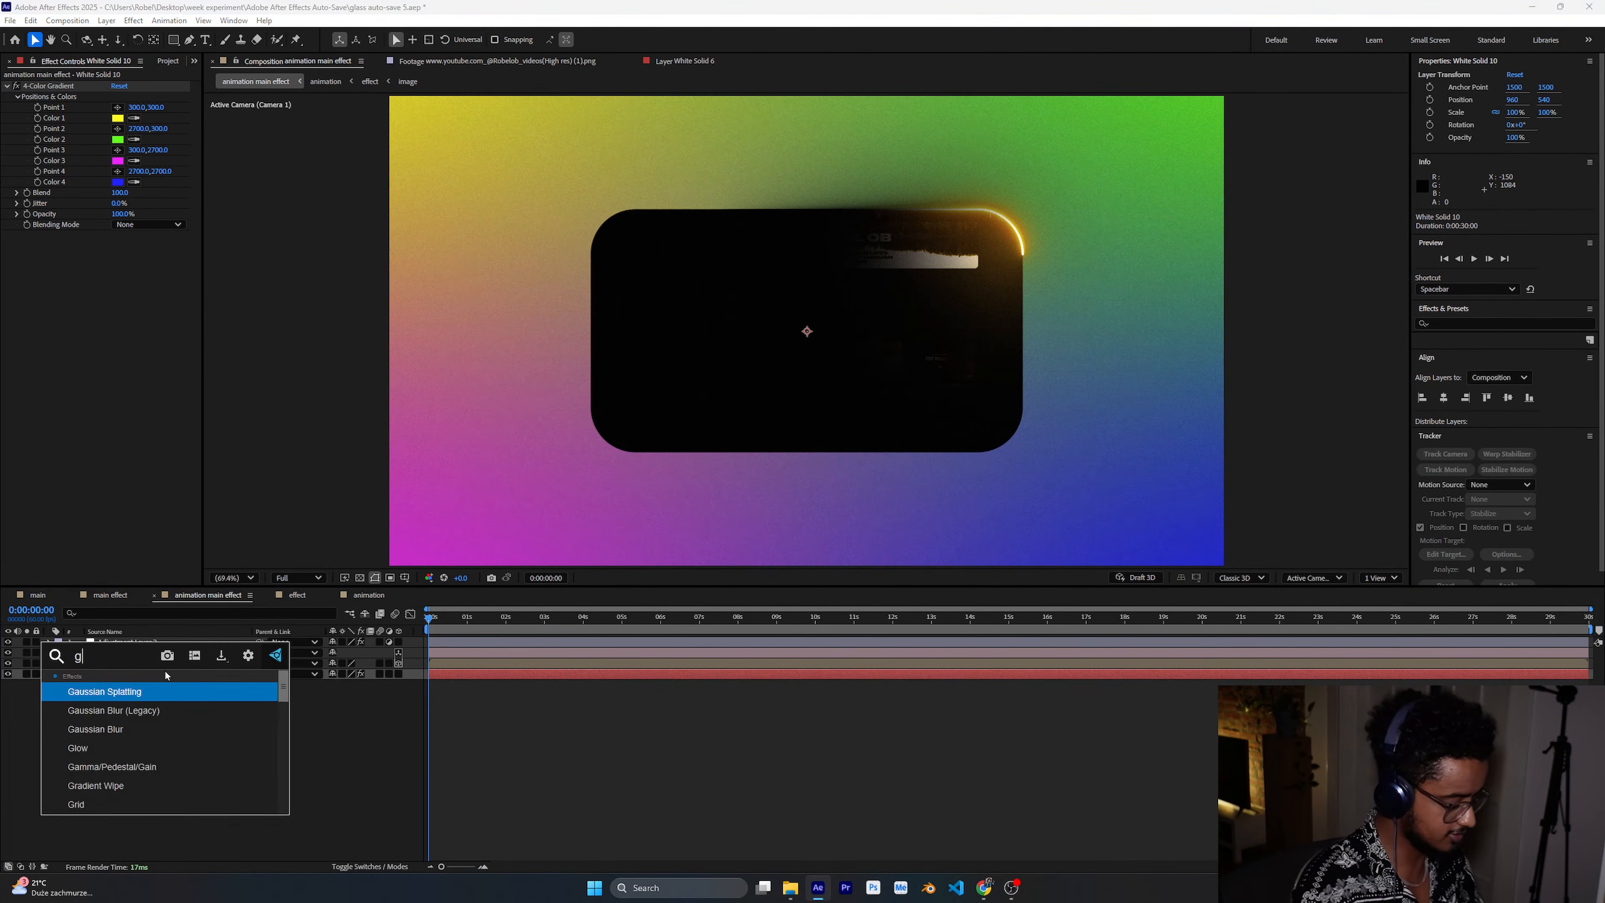
{"action": "key", "text": "Return"}
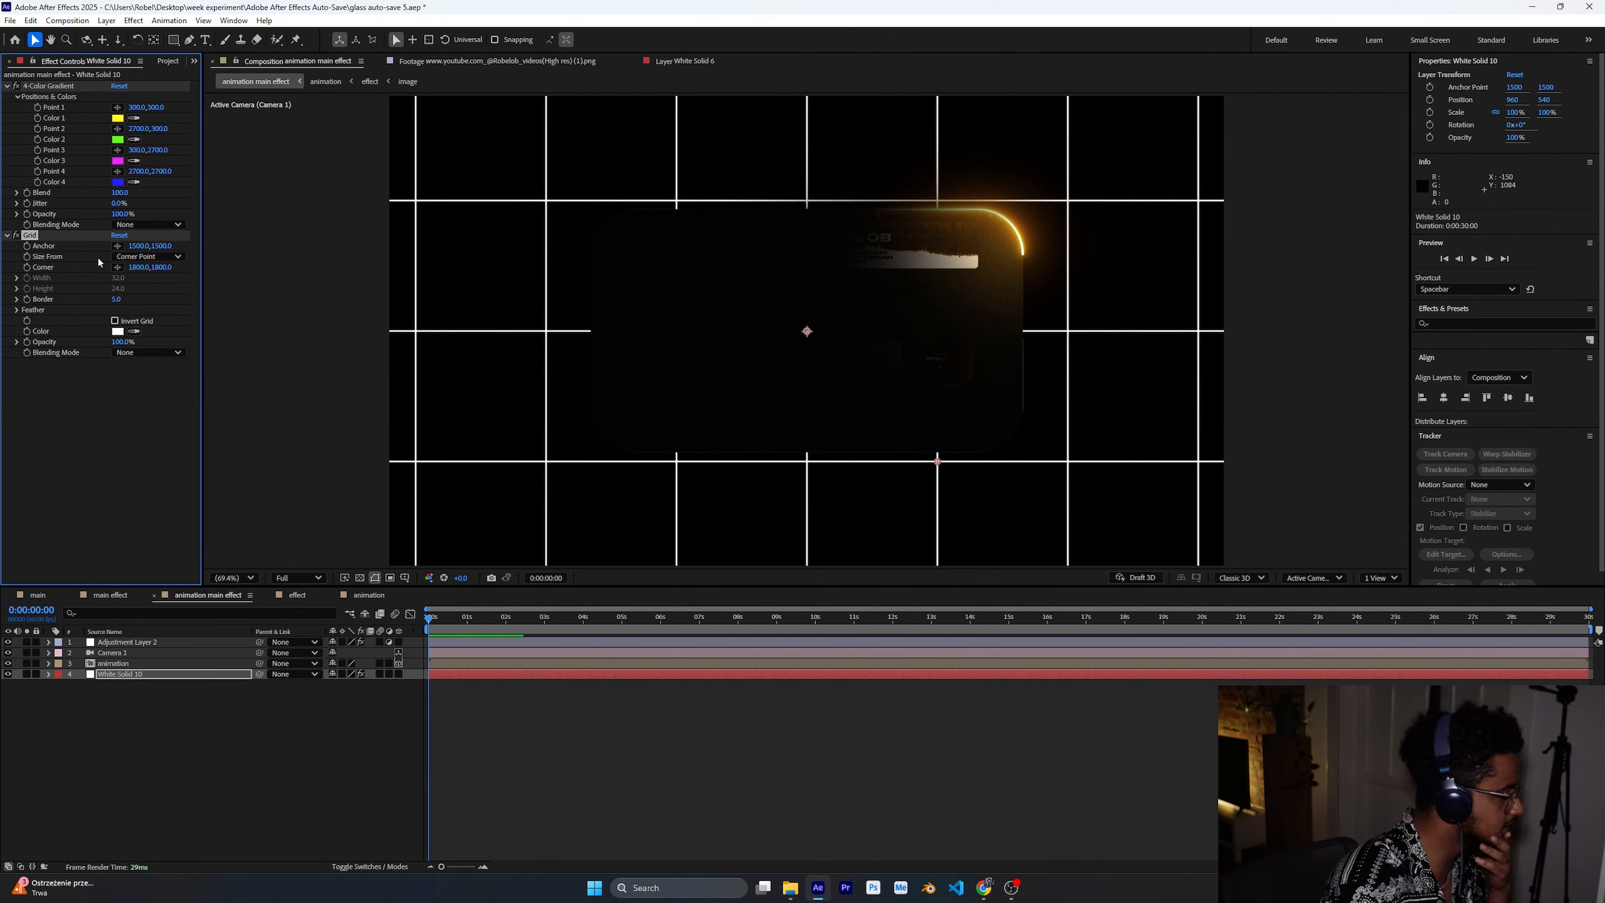
Set the Grid effect's Border to 1, Blending Mode to Screen and Opacity to 42%.
{"action": "left_click", "coordinate": [118, 299]}
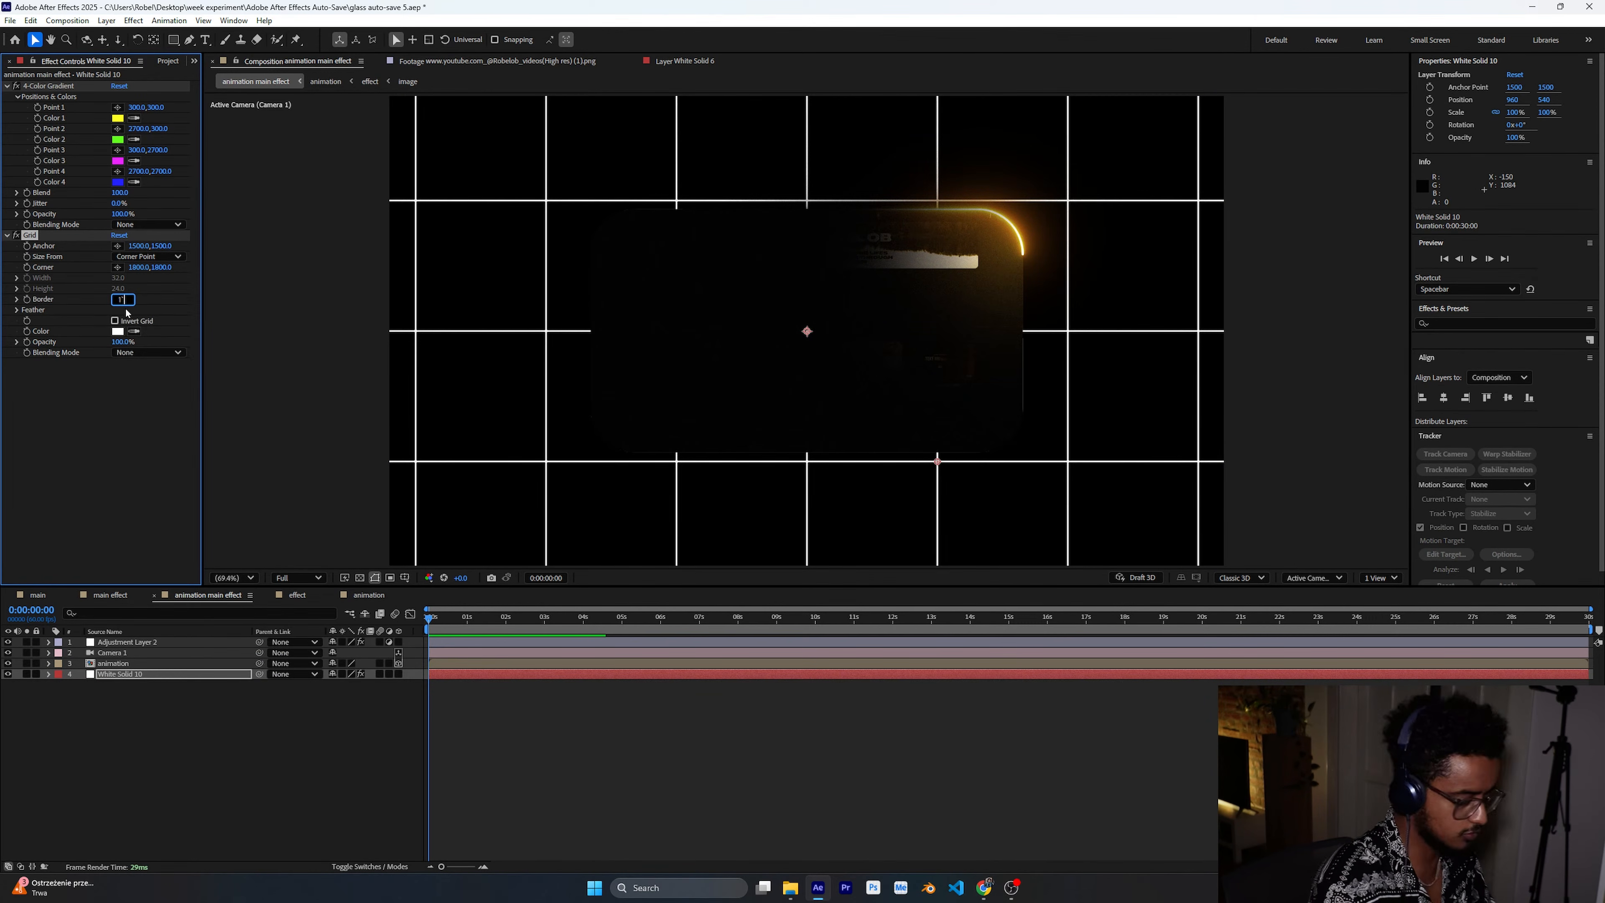
{"action": "key", "text": "Return"}
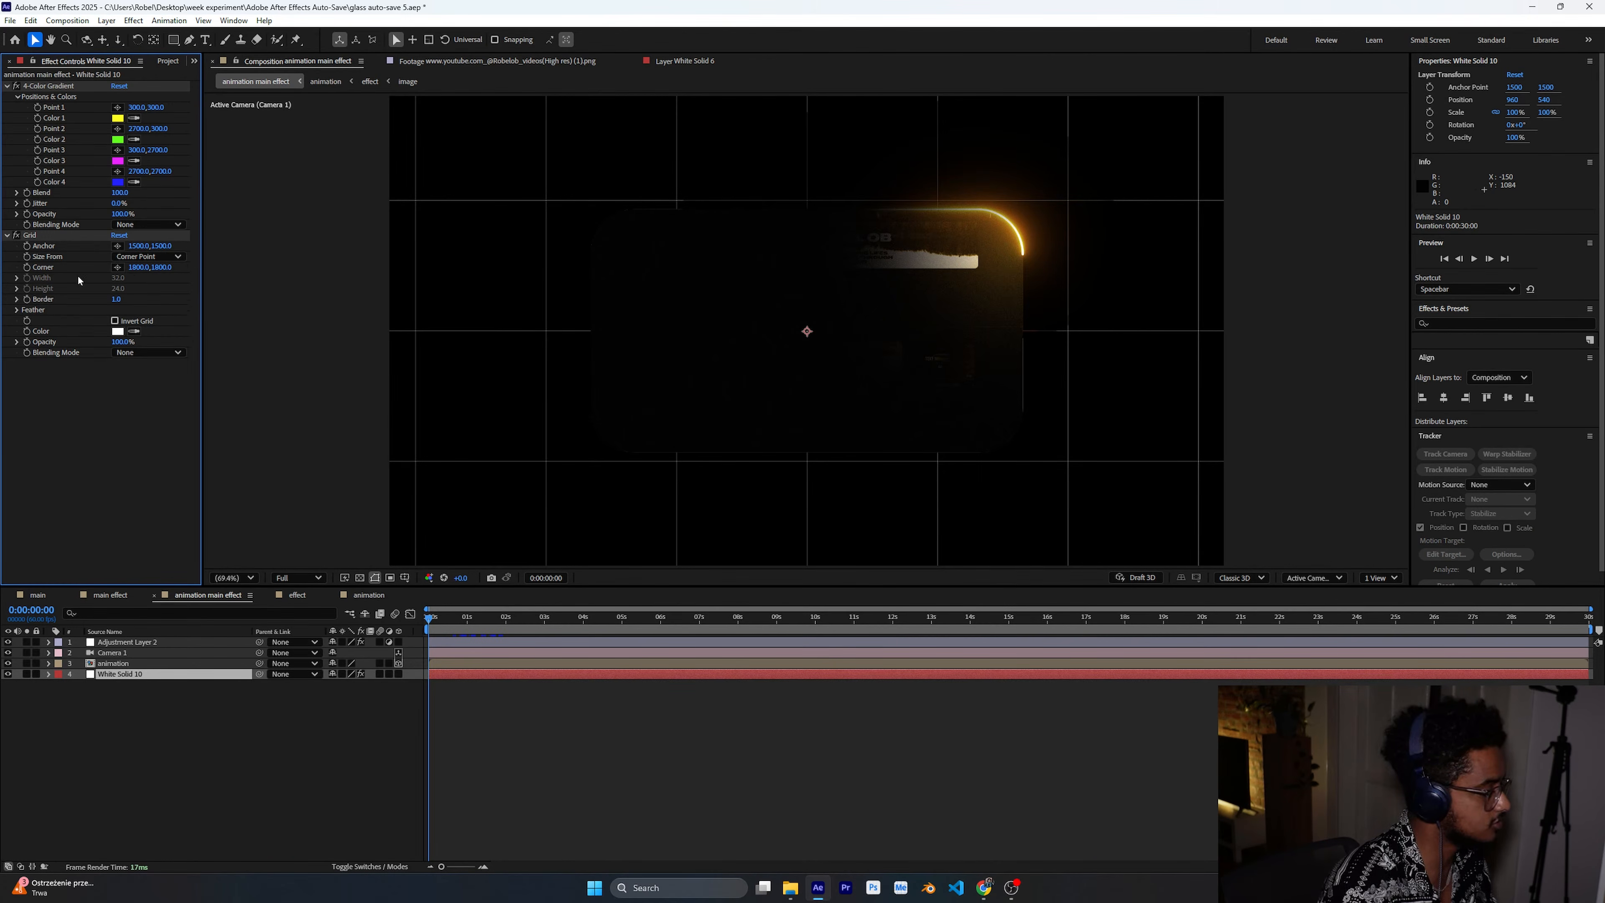
{"action": "left_click", "coordinate": [146, 352]}
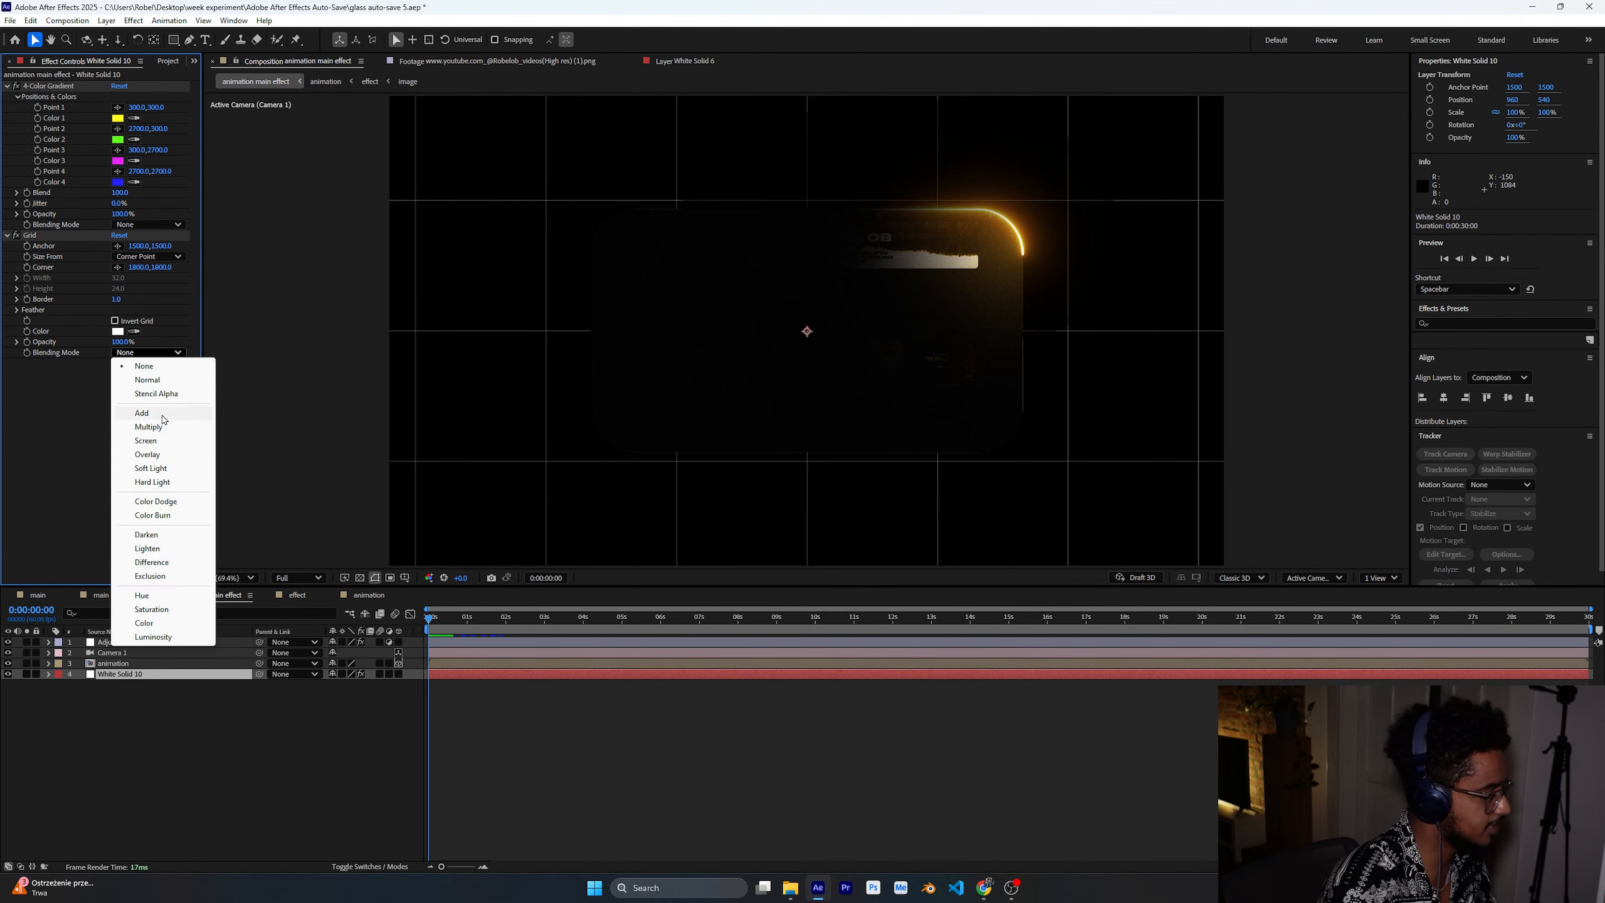
{"action": "left_click", "coordinate": [157, 440]}
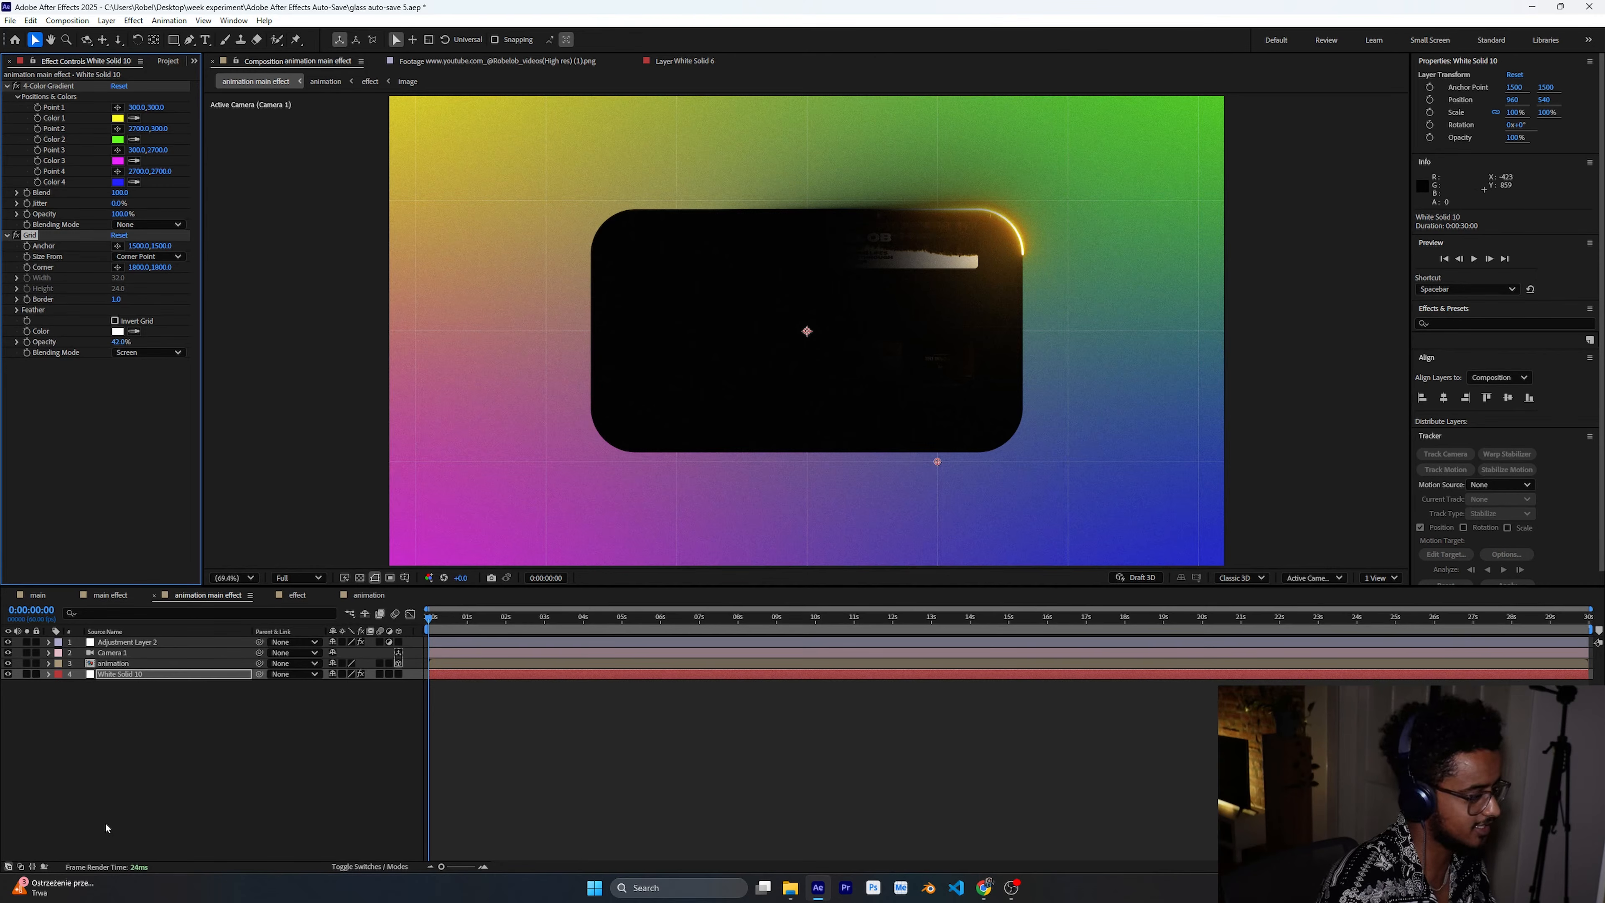
Adjust the Grid effect's Corner to about 1822, 1292 to resize the grid cells.
{"action": "left_click_drag", "start_coordinate": [138, 267], "coordinate": [154, 283]}
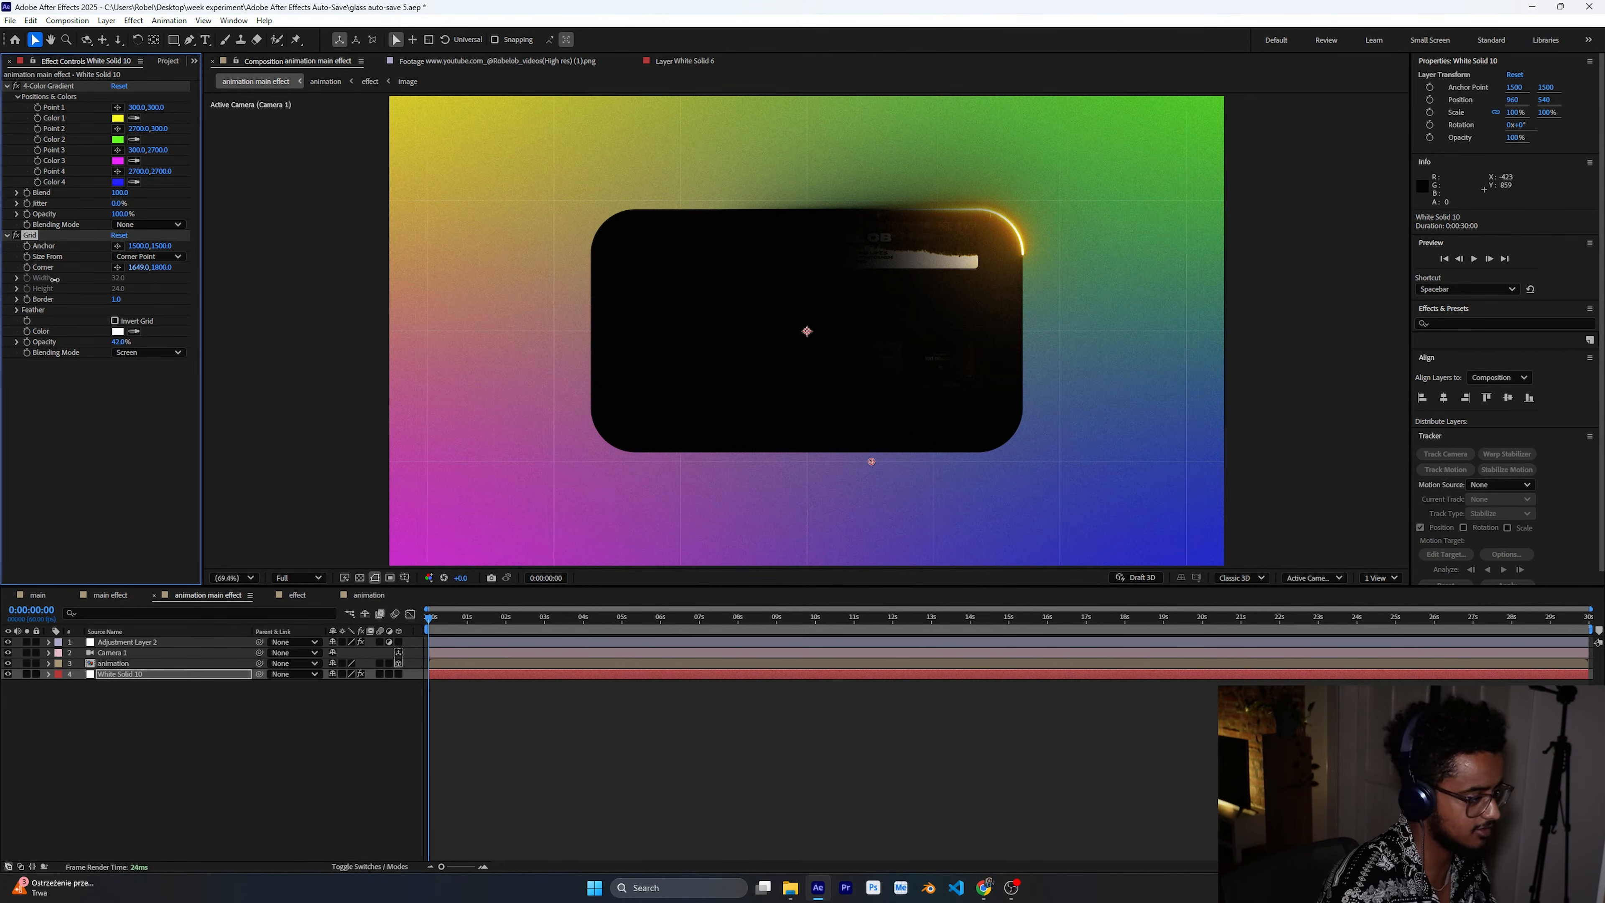
{"action": "left_click_drag", "start_coordinate": [55, 279], "coordinate": [85, 289]}
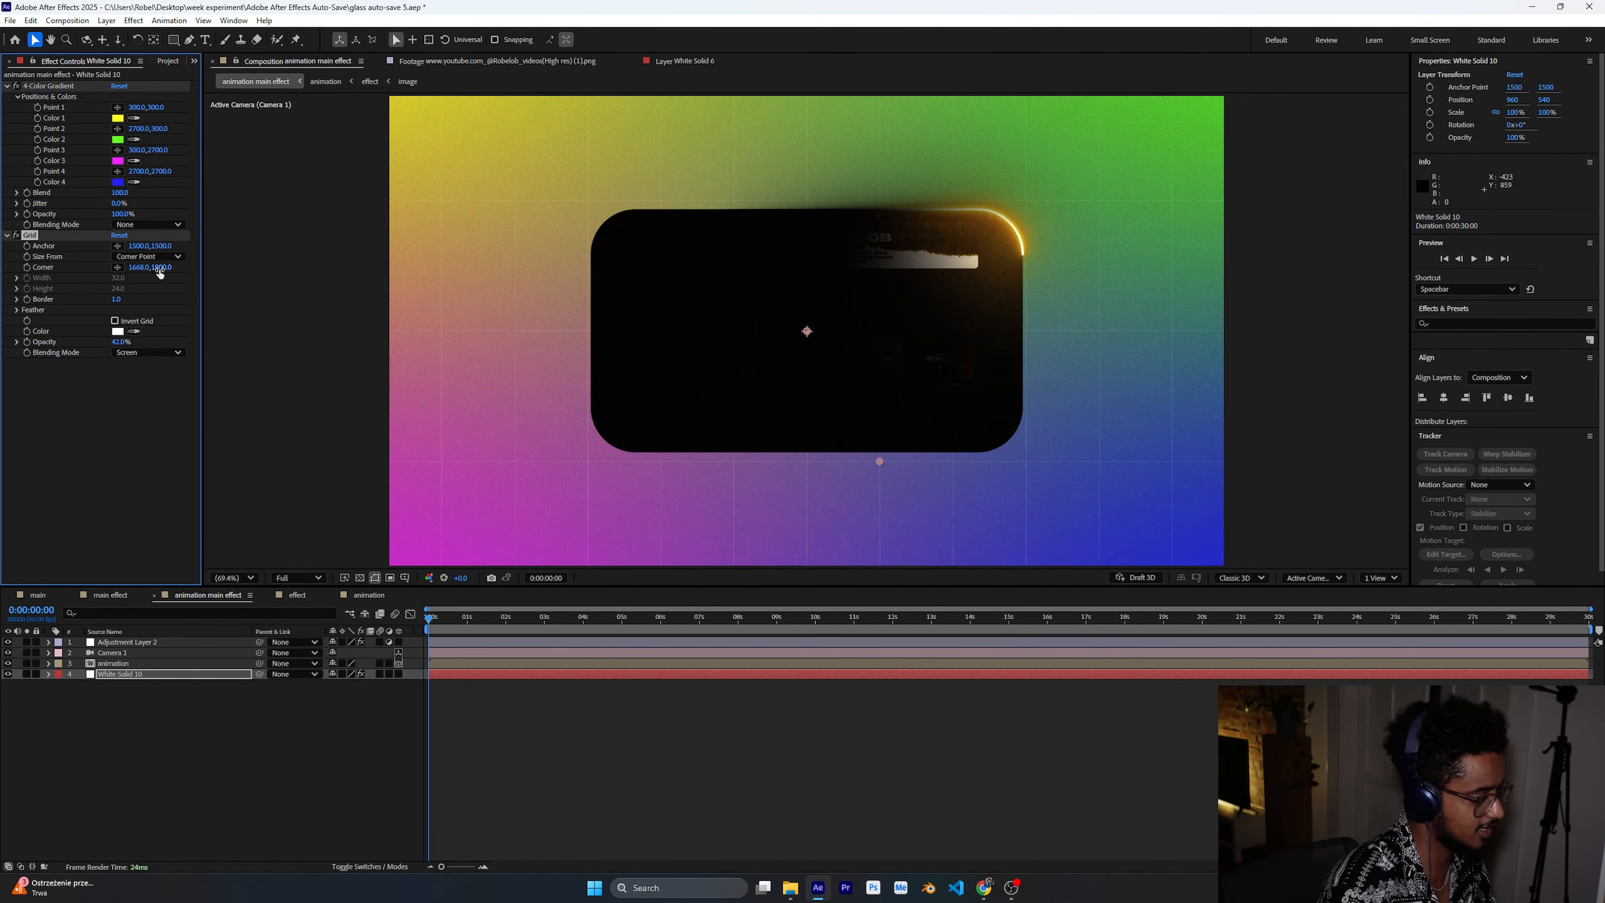
{"action": "left_click", "coordinate": [166, 269]}
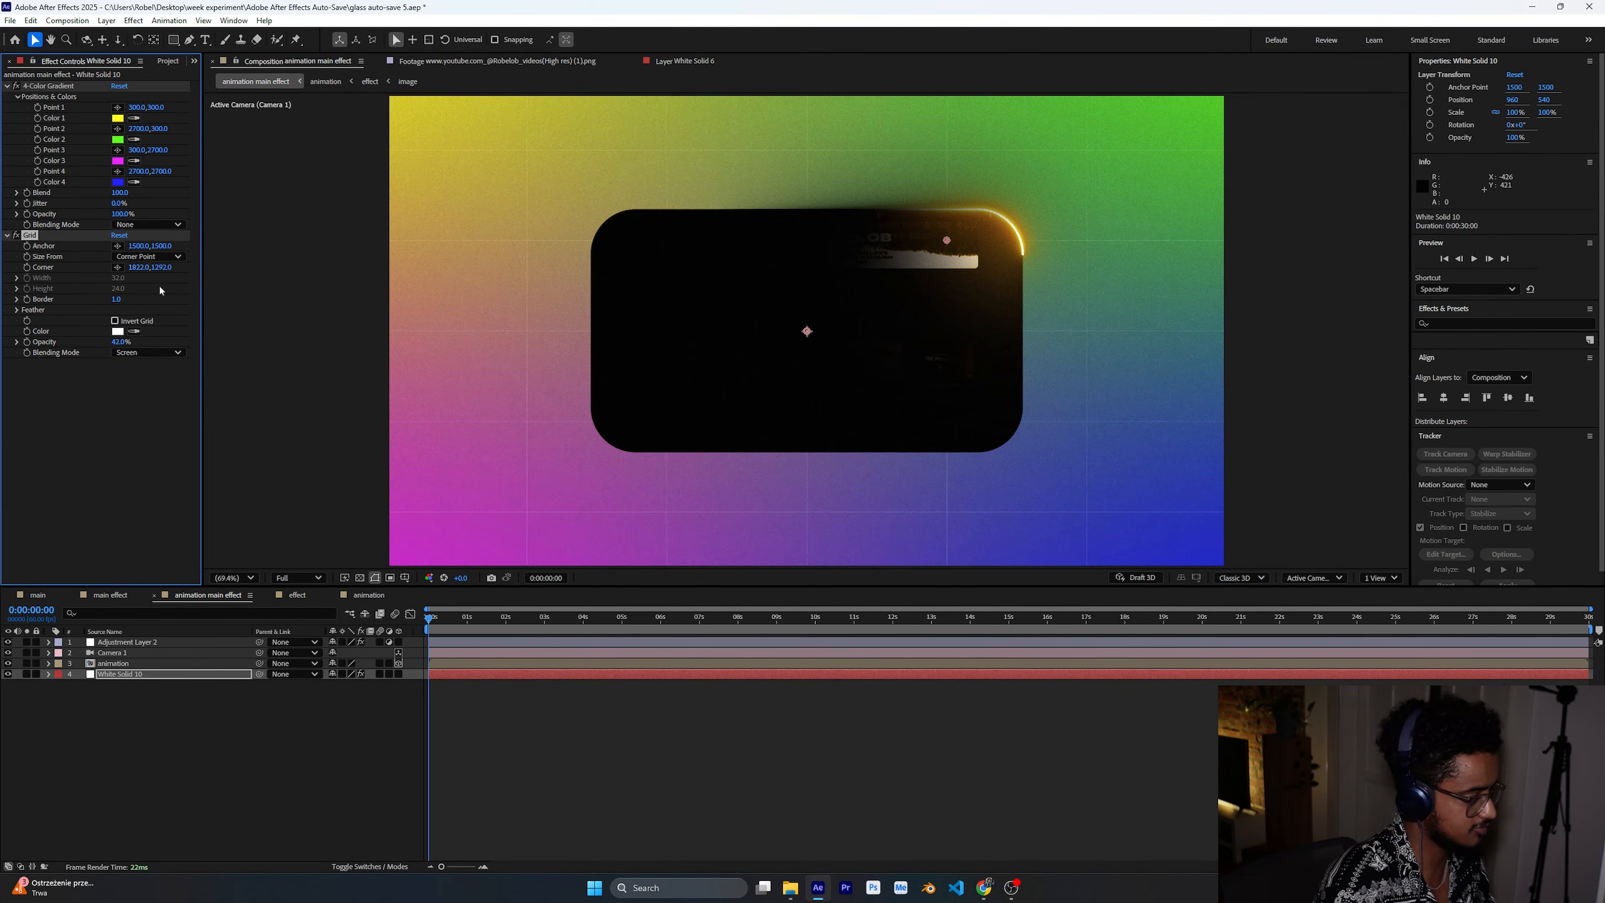
{"action": "left_click", "coordinate": [245, 762]}
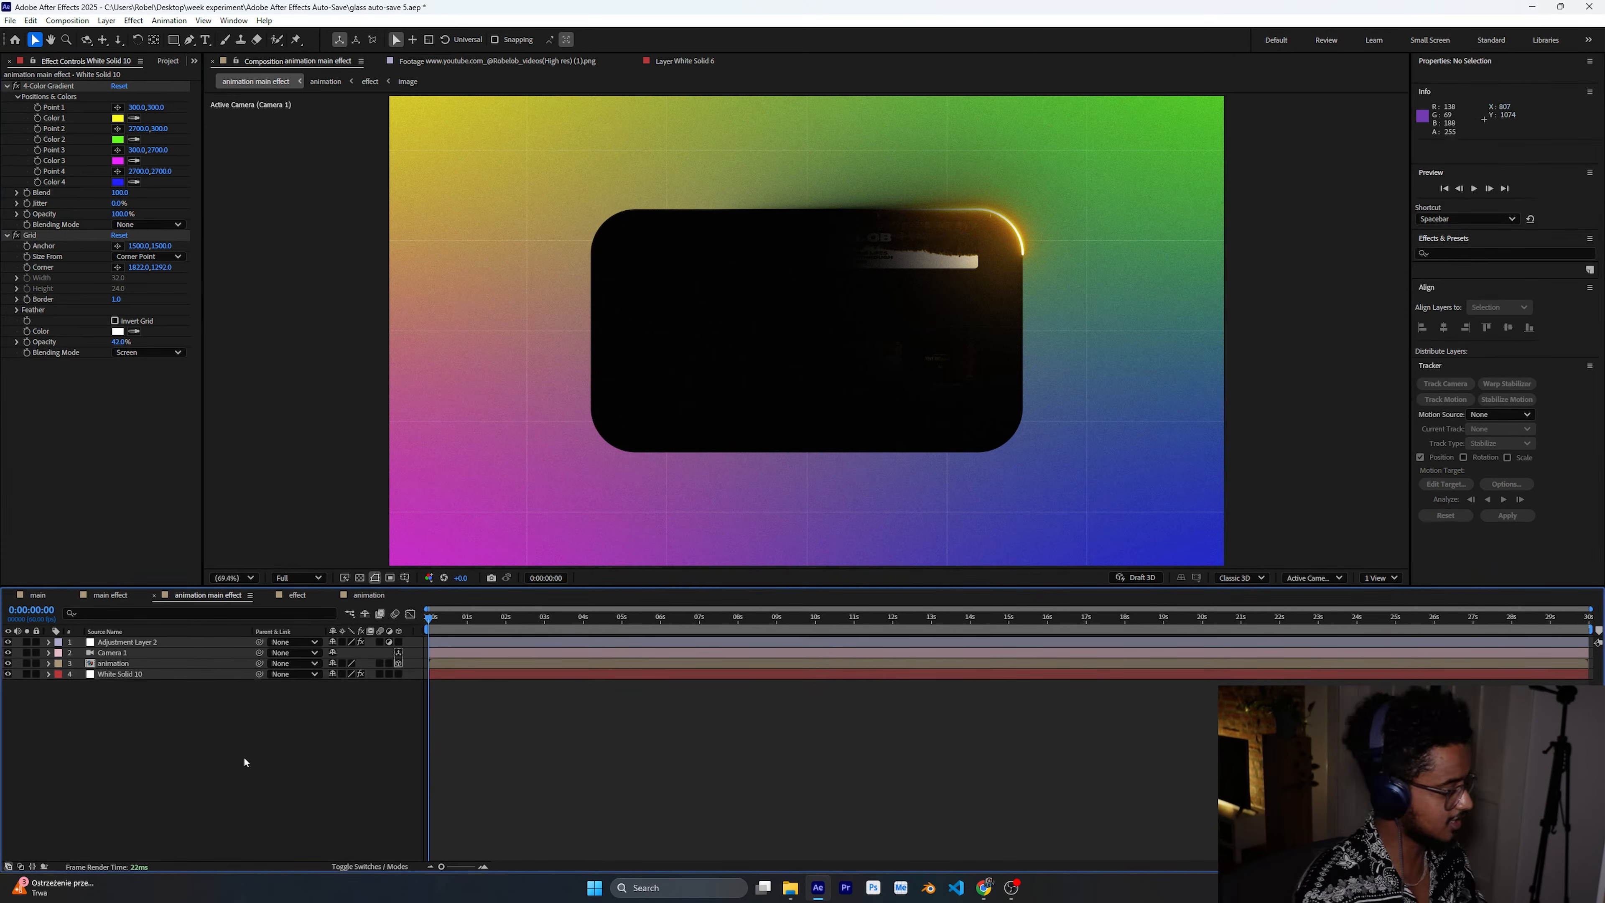
Set Color 1 of the 4-Color Gradient to a golden yellow sampled from the Saber glow.
{"action": "left_click", "coordinate": [119, 120]}
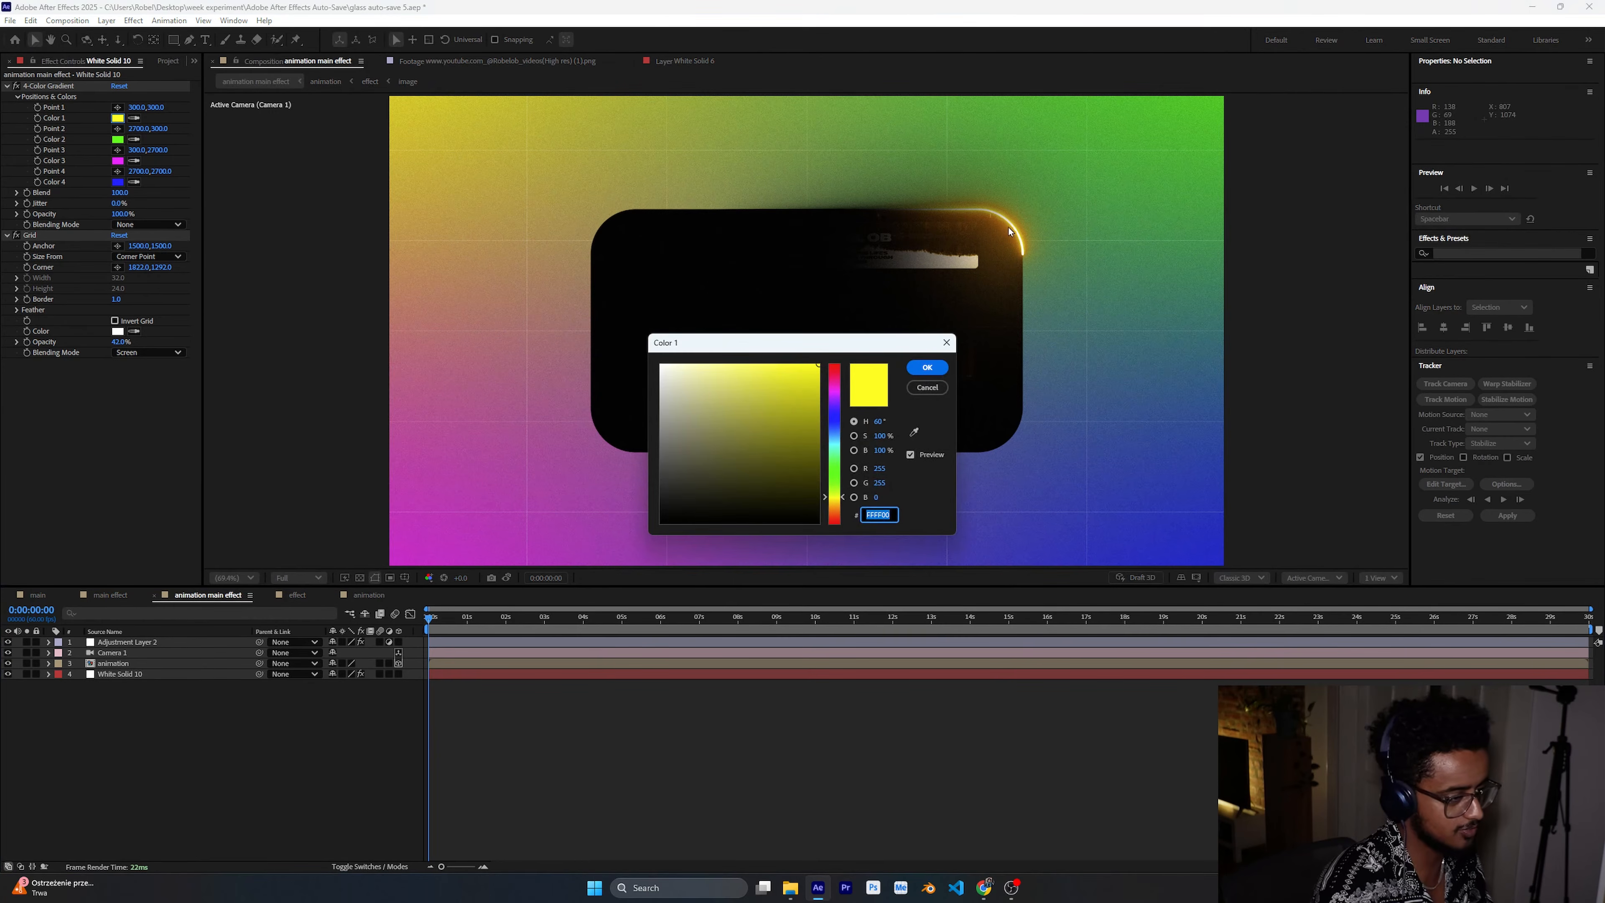
{"action": "left_click", "coordinate": [912, 433]}
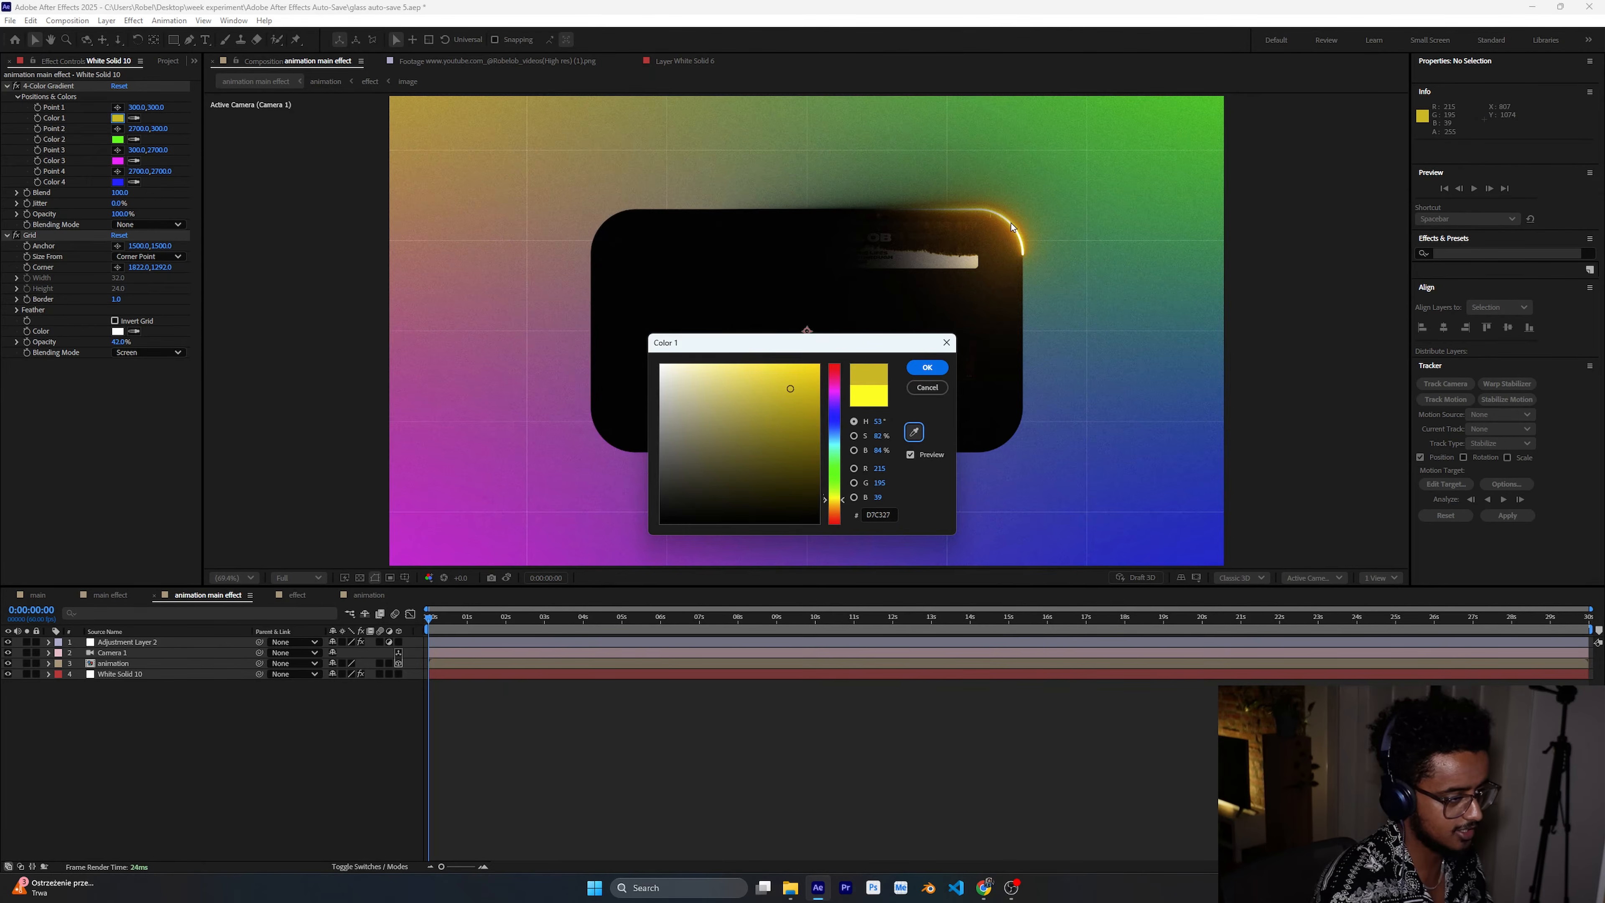
{"action": "left_click", "coordinate": [916, 366]}
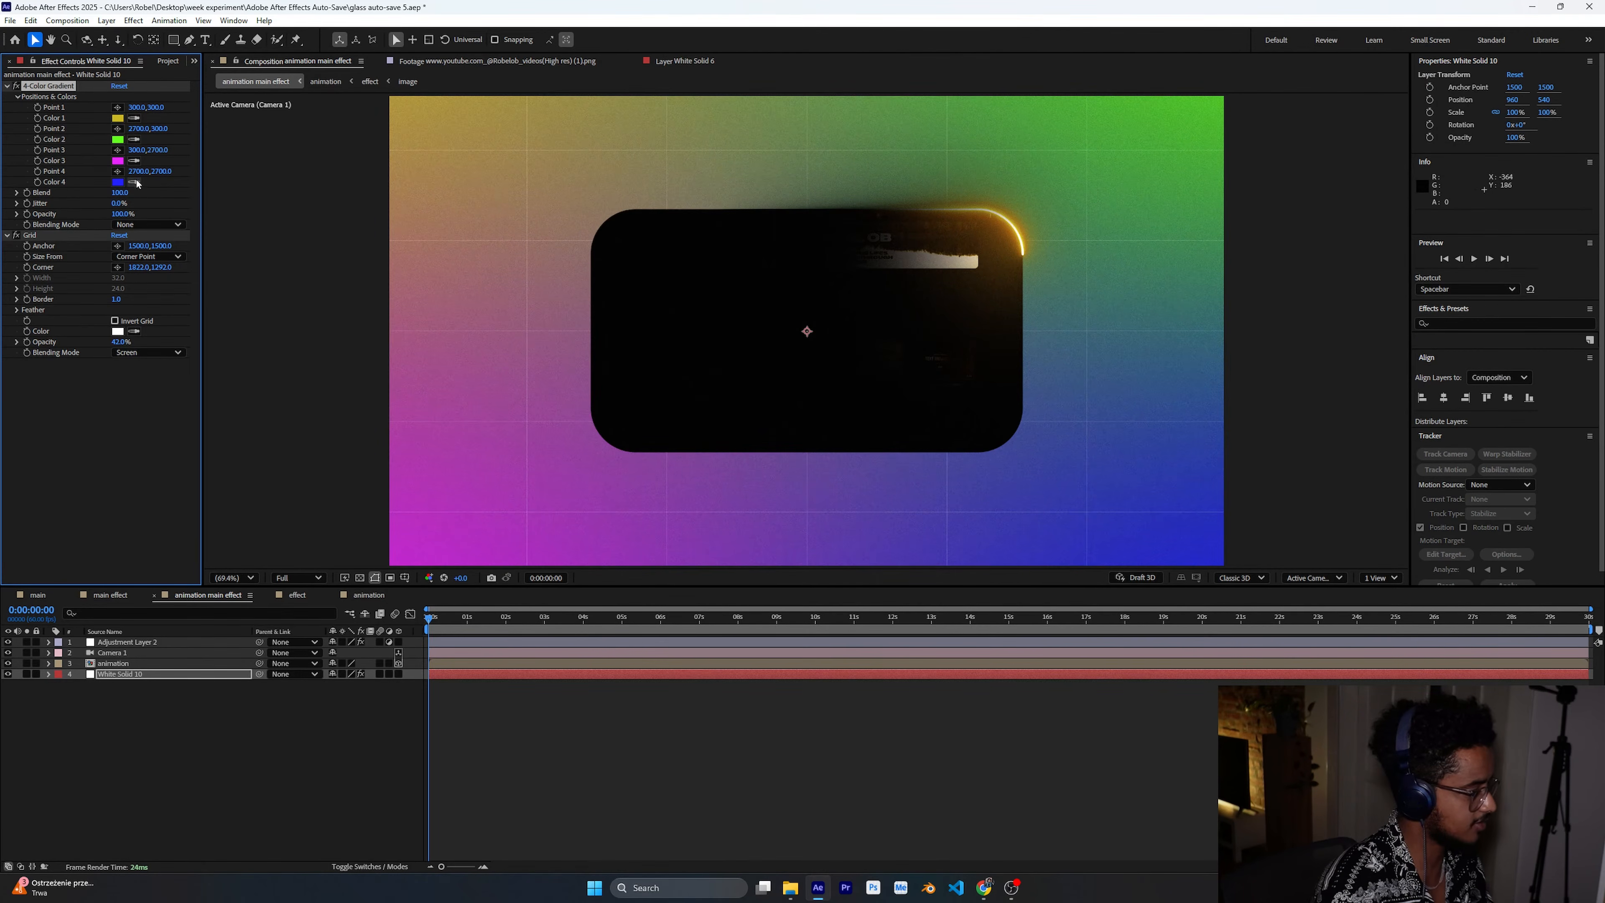
Set the 4-Color Gradient's Color 4 to the same golden yellow as Color 1, and Colors 2 and 3 to black.
{"action": "left_click", "coordinate": [134, 183]}
{"action": "left_click", "coordinate": [121, 117]}
{"action": "left_click", "coordinate": [118, 139]}
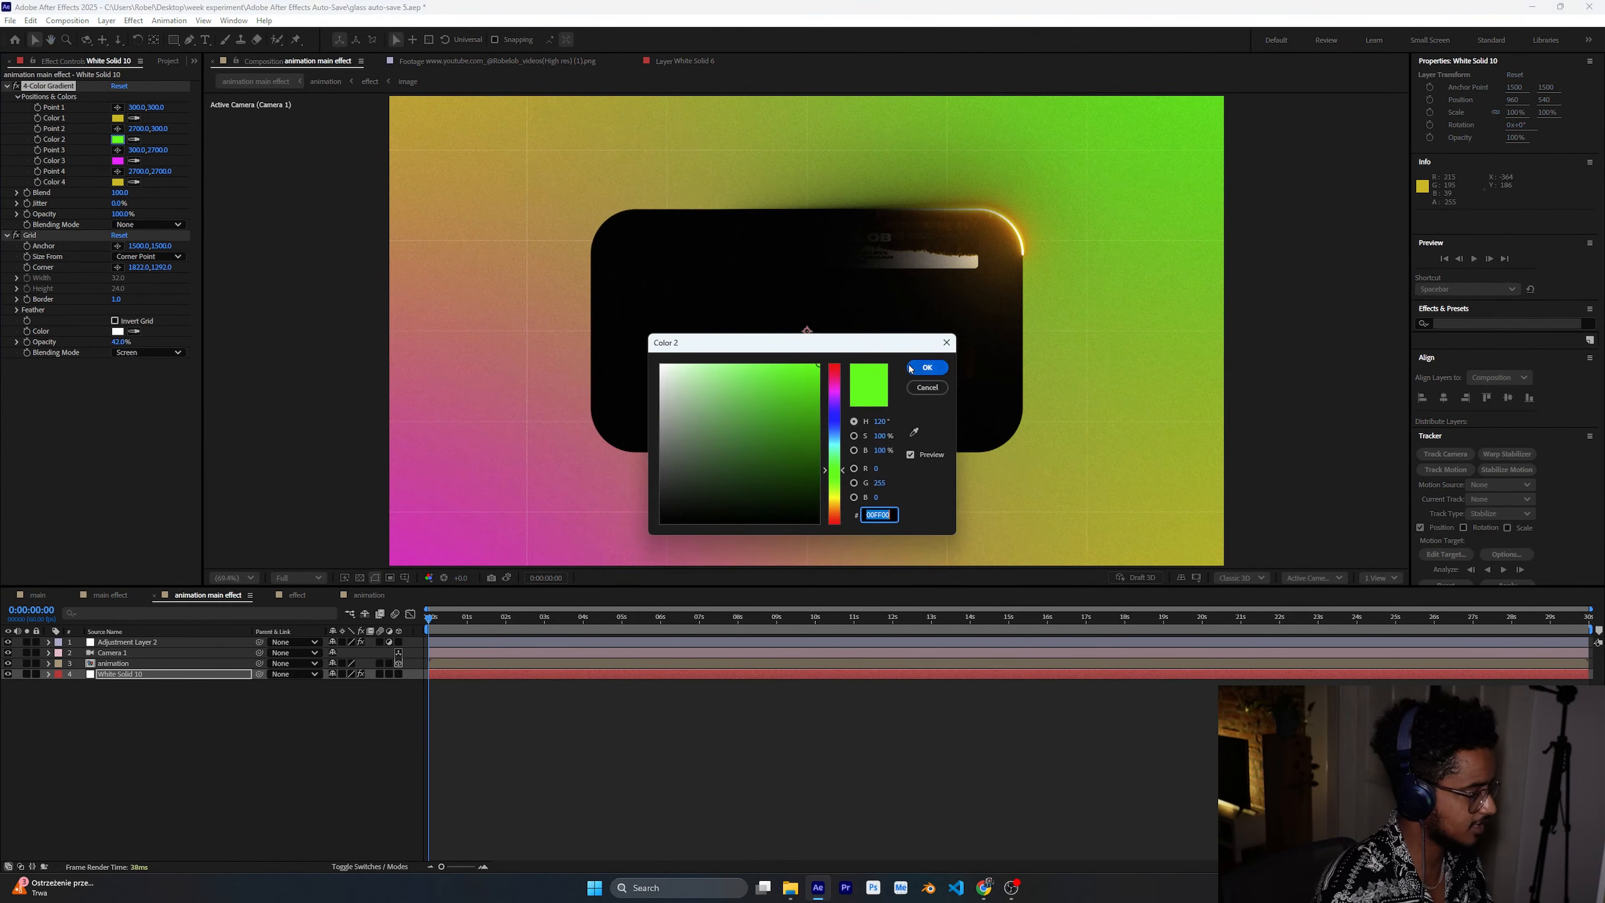
{"action": "left_click", "coordinate": [914, 432]}
{"action": "left_click", "coordinate": [945, 371]}
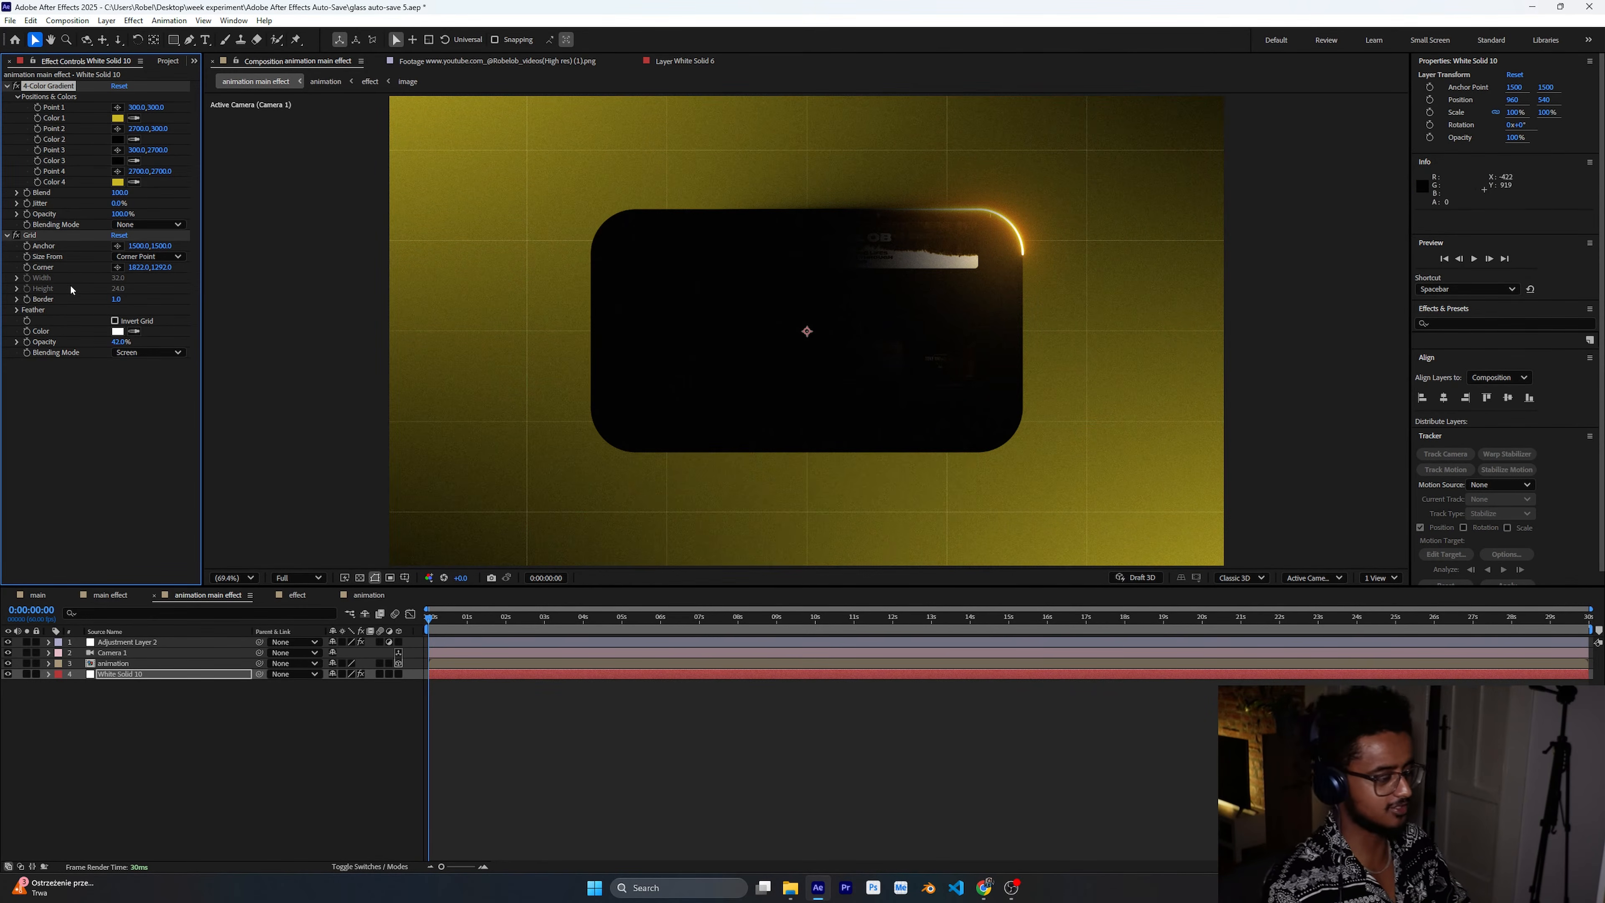
Shift the White Solid 9 glow layer 58 frames earlier in the animation composition, then check the timing in the animation main effect composition.
{"action": "double_click", "coordinate": [158, 663]}
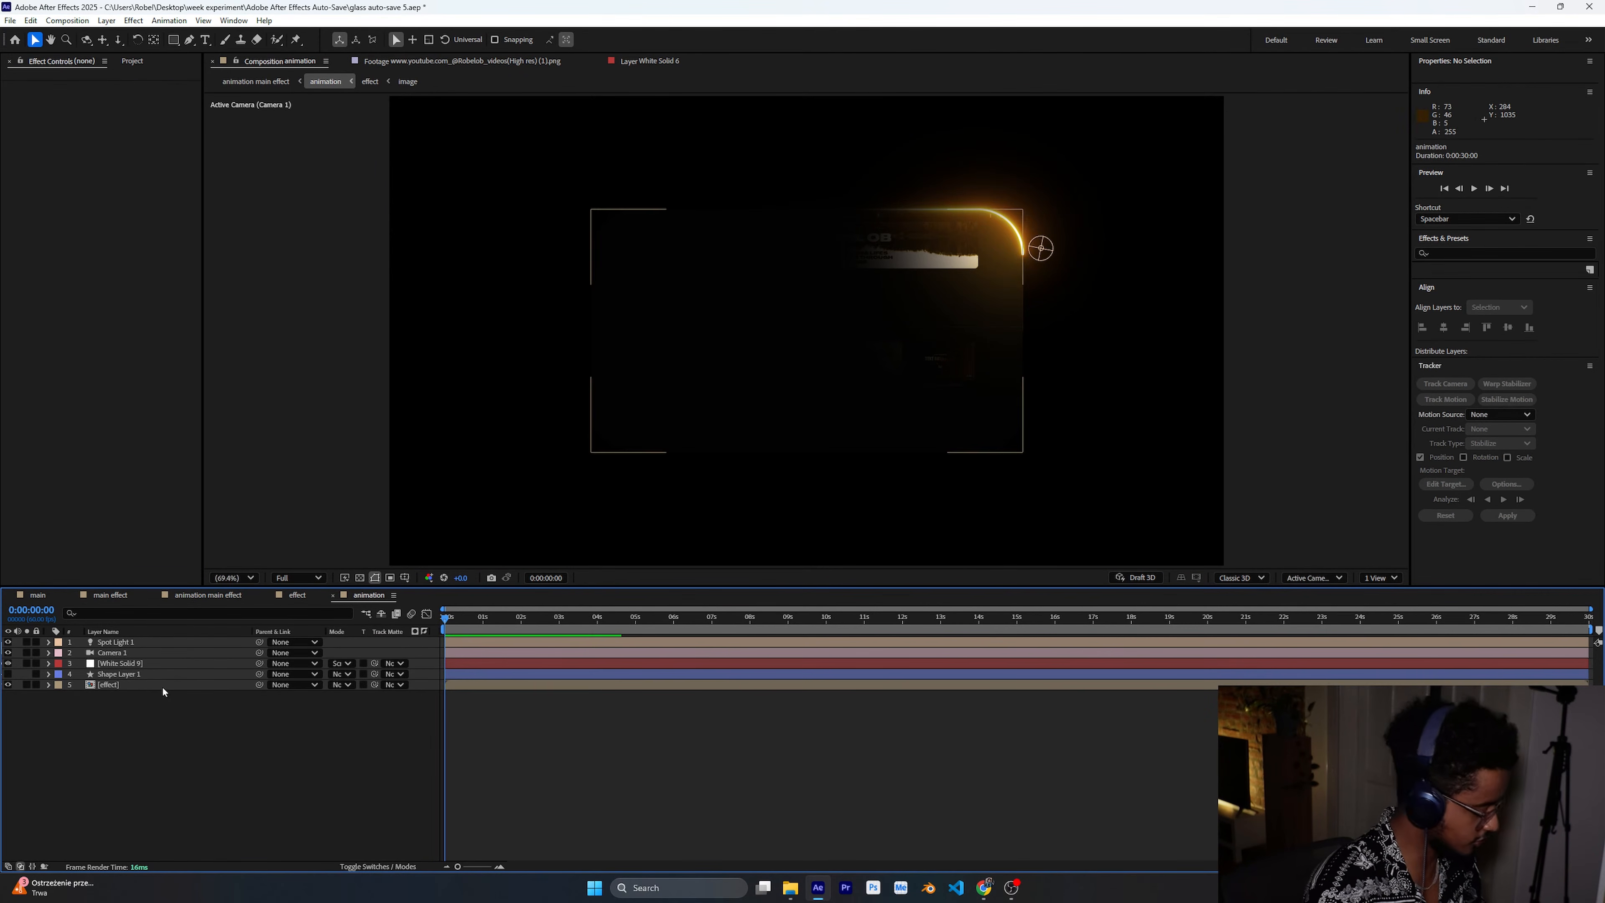
{"action": "left_click_drag", "start_coordinate": [461, 619], "coordinate": [652, 648]}
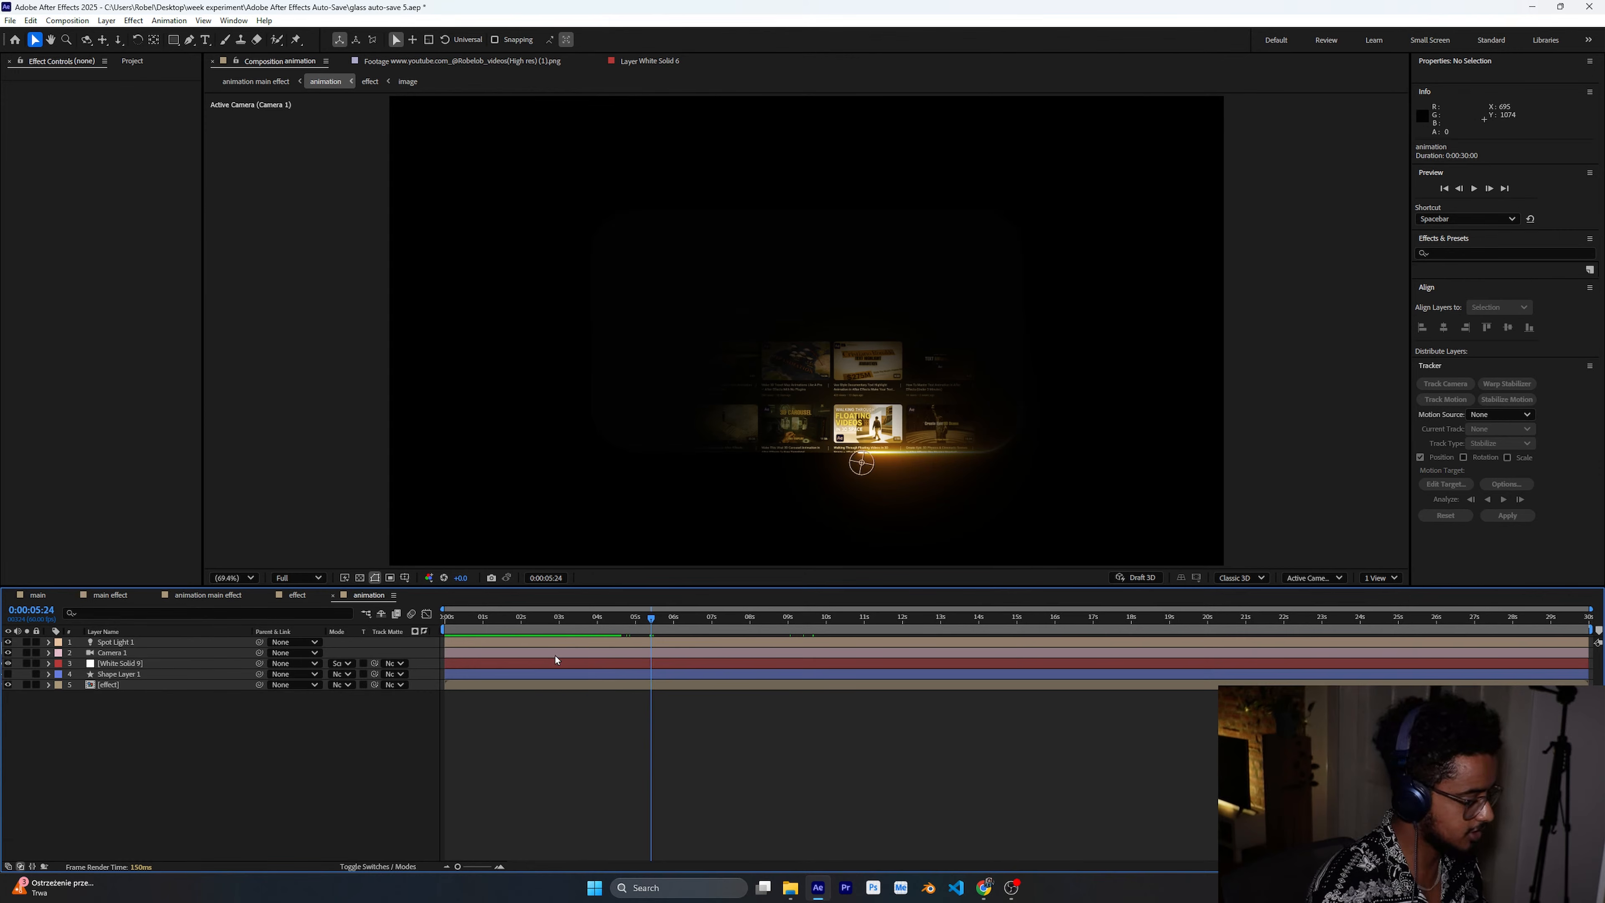
{"action": "left_click", "coordinate": [548, 663]}
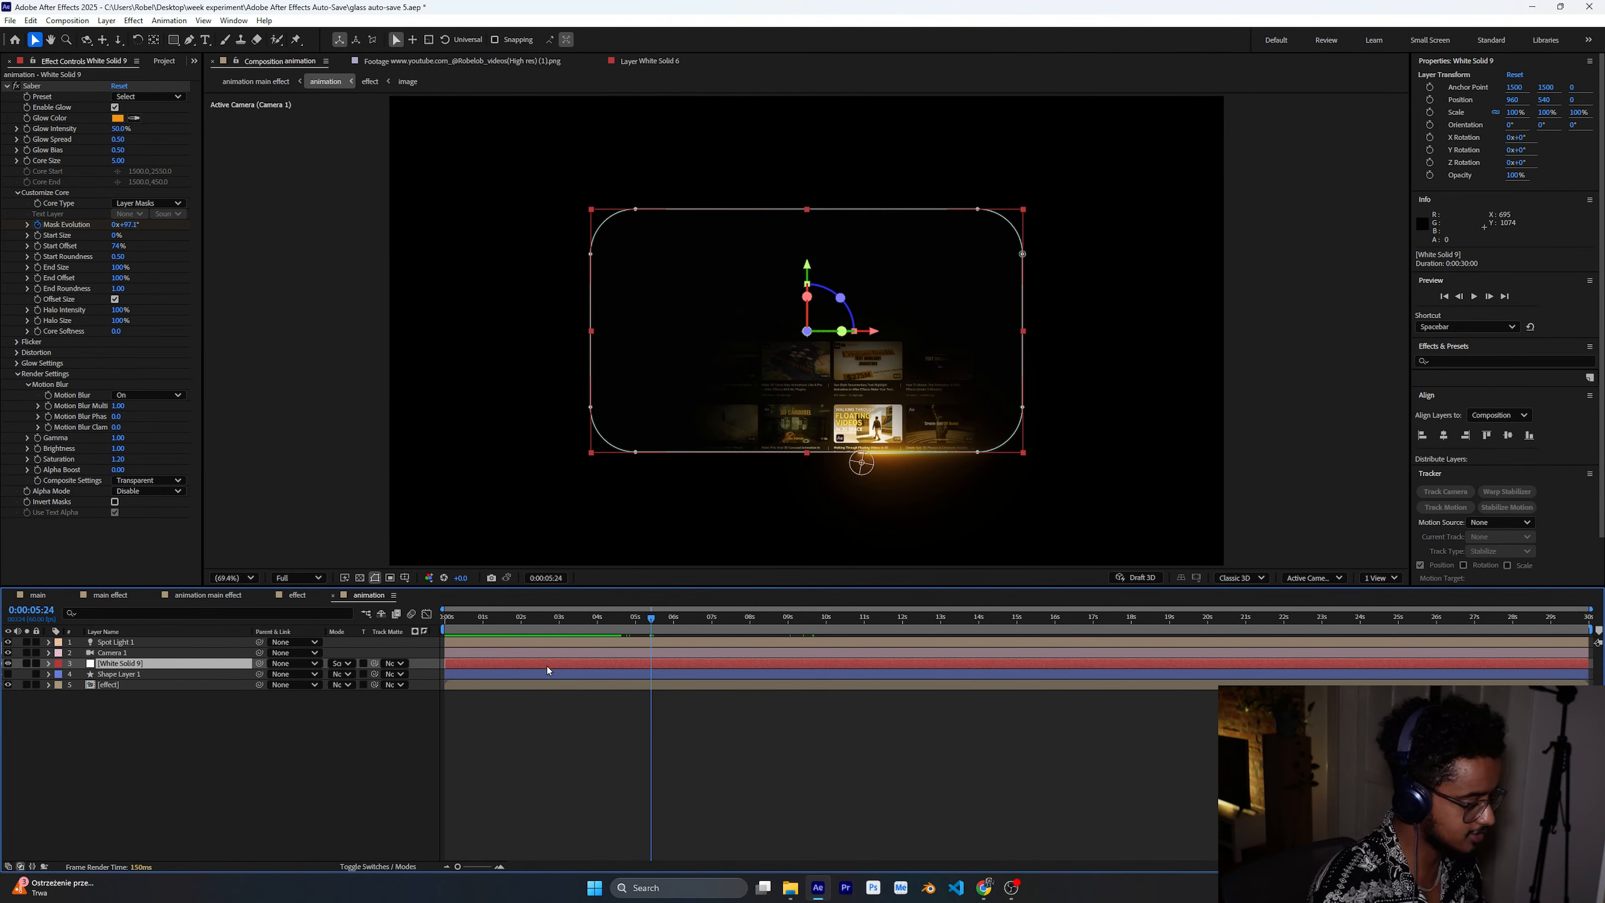
{"action": "left_click_drag", "start_coordinate": [547, 666], "coordinate": [508, 667]}
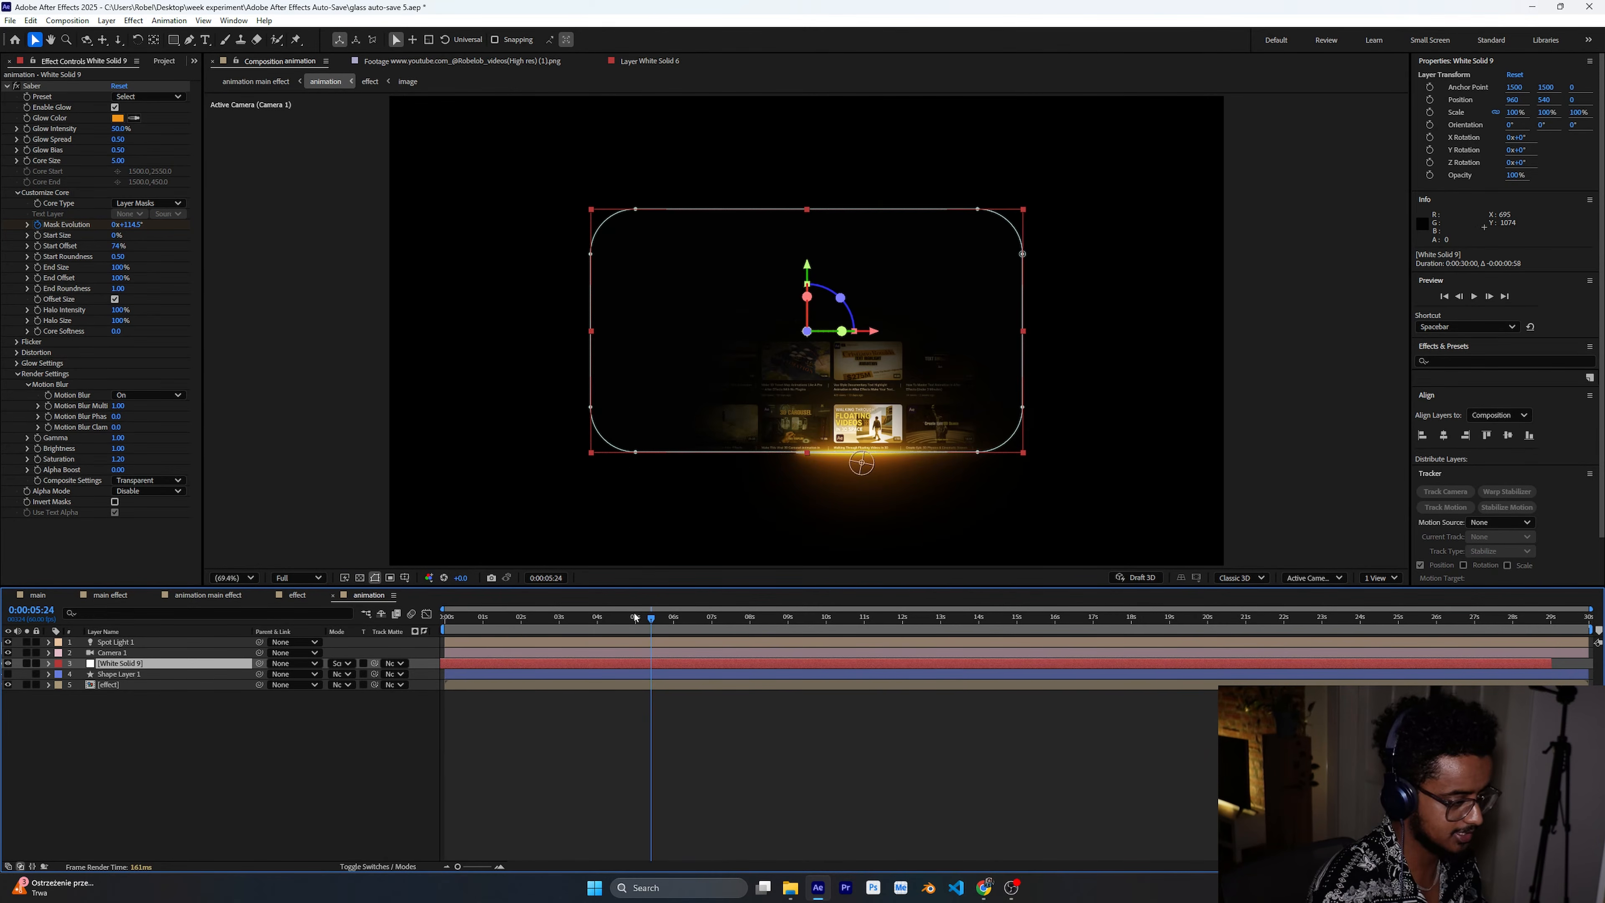
{"action": "left_click_drag", "start_coordinate": [635, 619], "coordinate": [783, 688]}
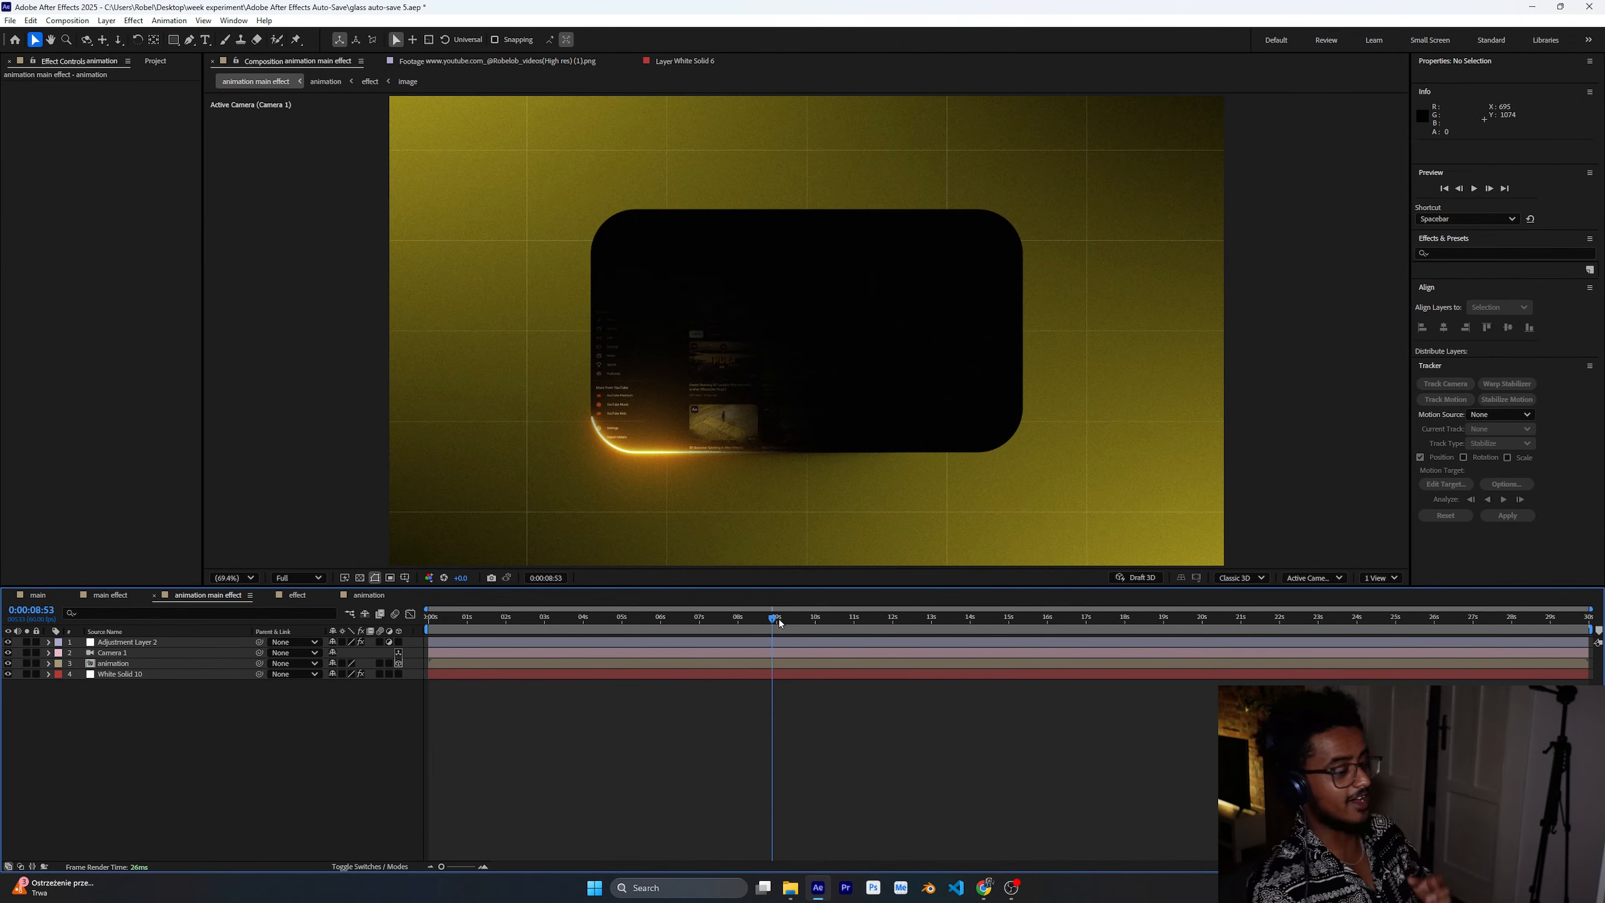
Frame Camera 1 toward the page's glowing right edge, animate a Position push-in from 0 to 3 seconds, and end the layer there.
{"action": "key", "text": "Home"}
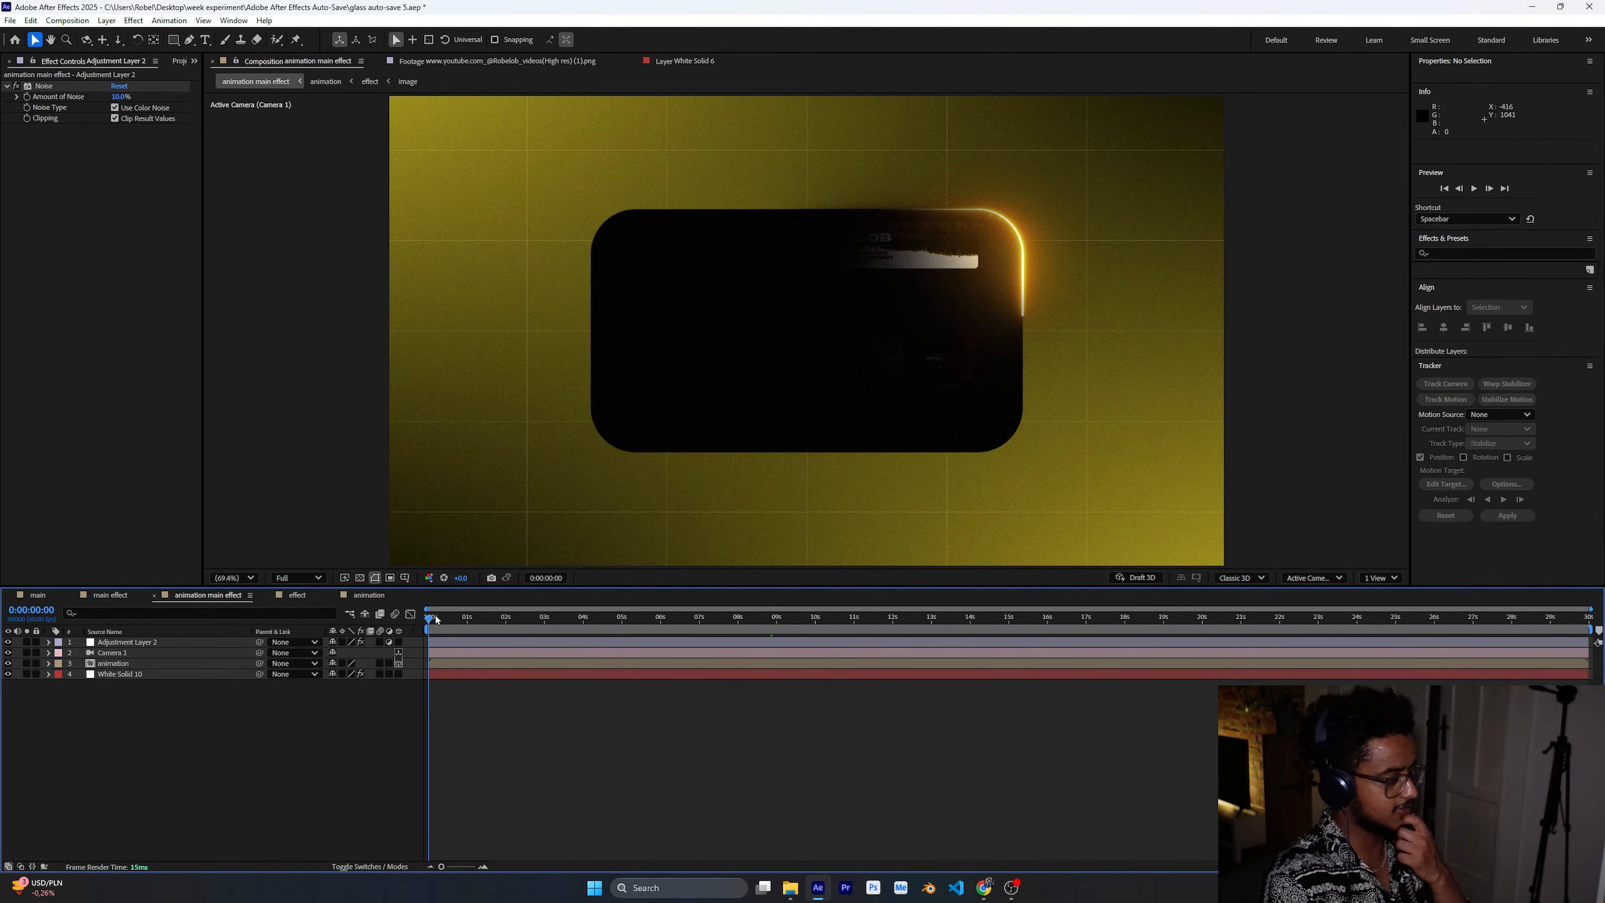
{"action": "left_click_drag", "start_coordinate": [622, 300], "coordinate": [625, 216]}
{"action": "left_click", "coordinate": [103, 40]}
{"action": "left_click_drag", "start_coordinate": [617, 316], "coordinate": [706, 327]}
{"action": "left_click_drag", "start_coordinate": [706, 326], "coordinate": [577, 342]}
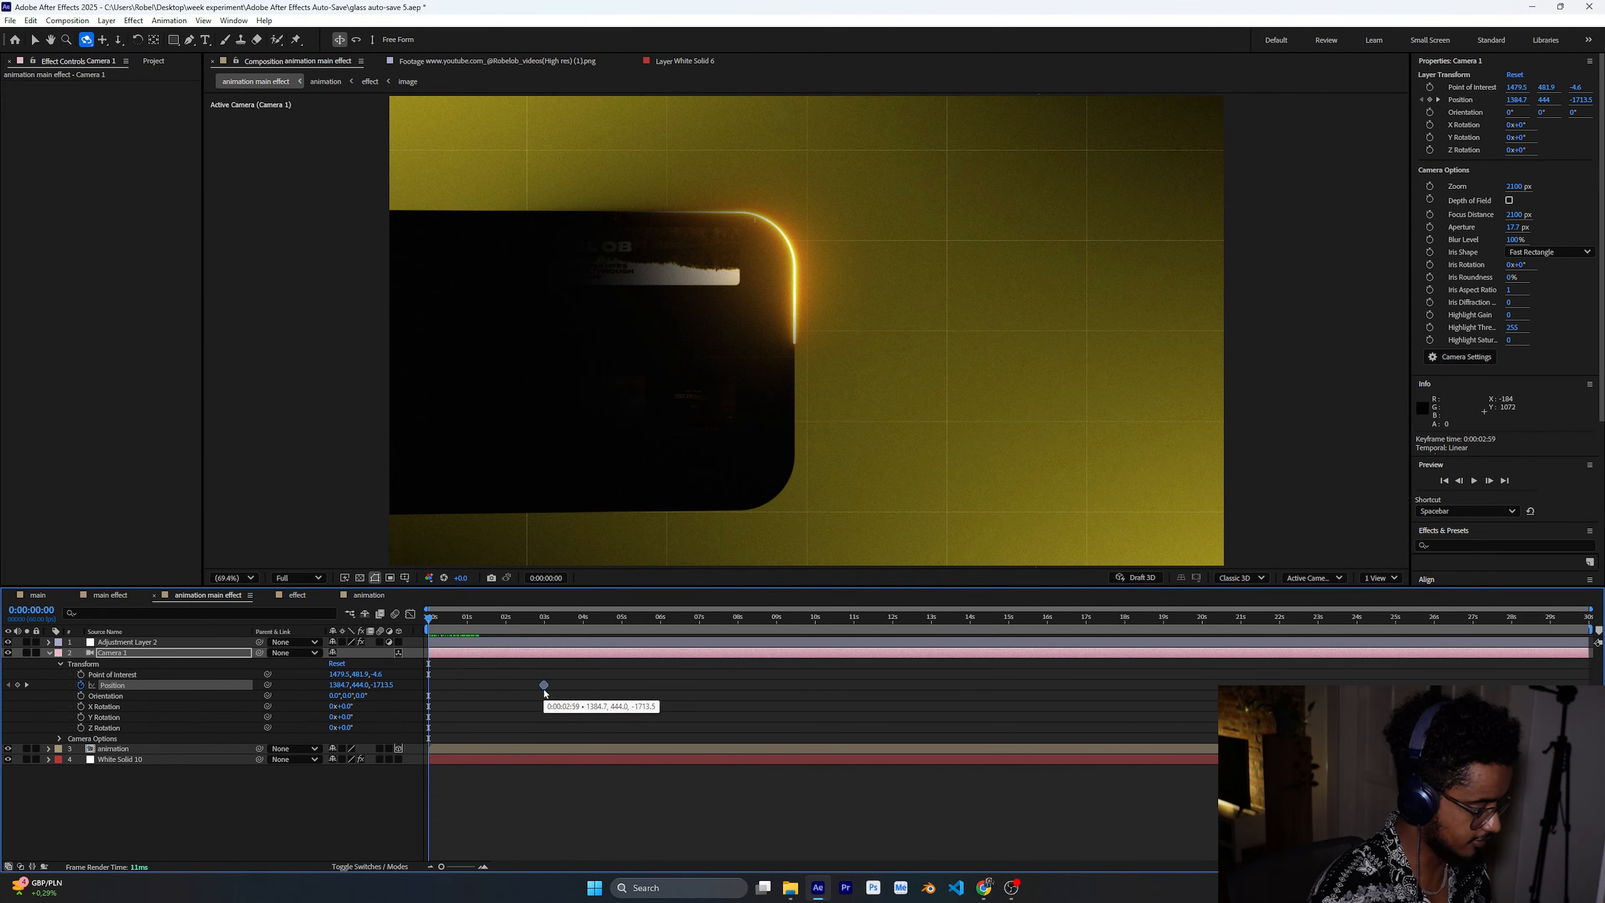
{"action": "key", "text": "3"}
{"action": "left_click_drag", "start_coordinate": [430, 620], "coordinate": [418, 707]}
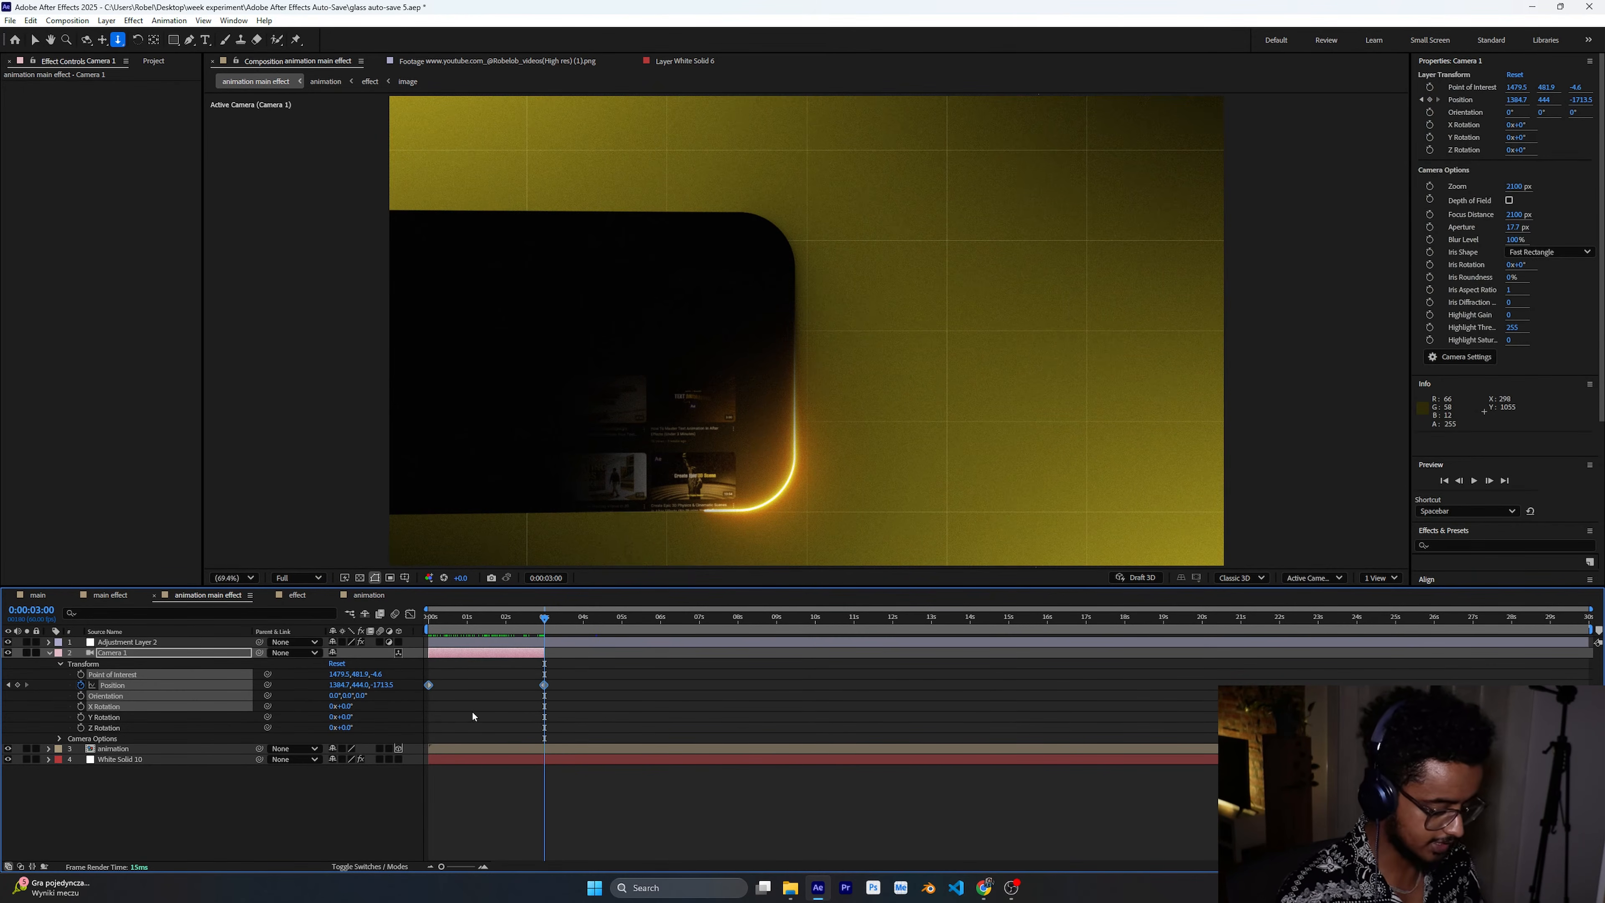
Reshape Camera 1's eased Position speed curve to peak early and slow toward 3 seconds, and preview the move.
{"action": "left_click", "coordinate": [410, 613]}
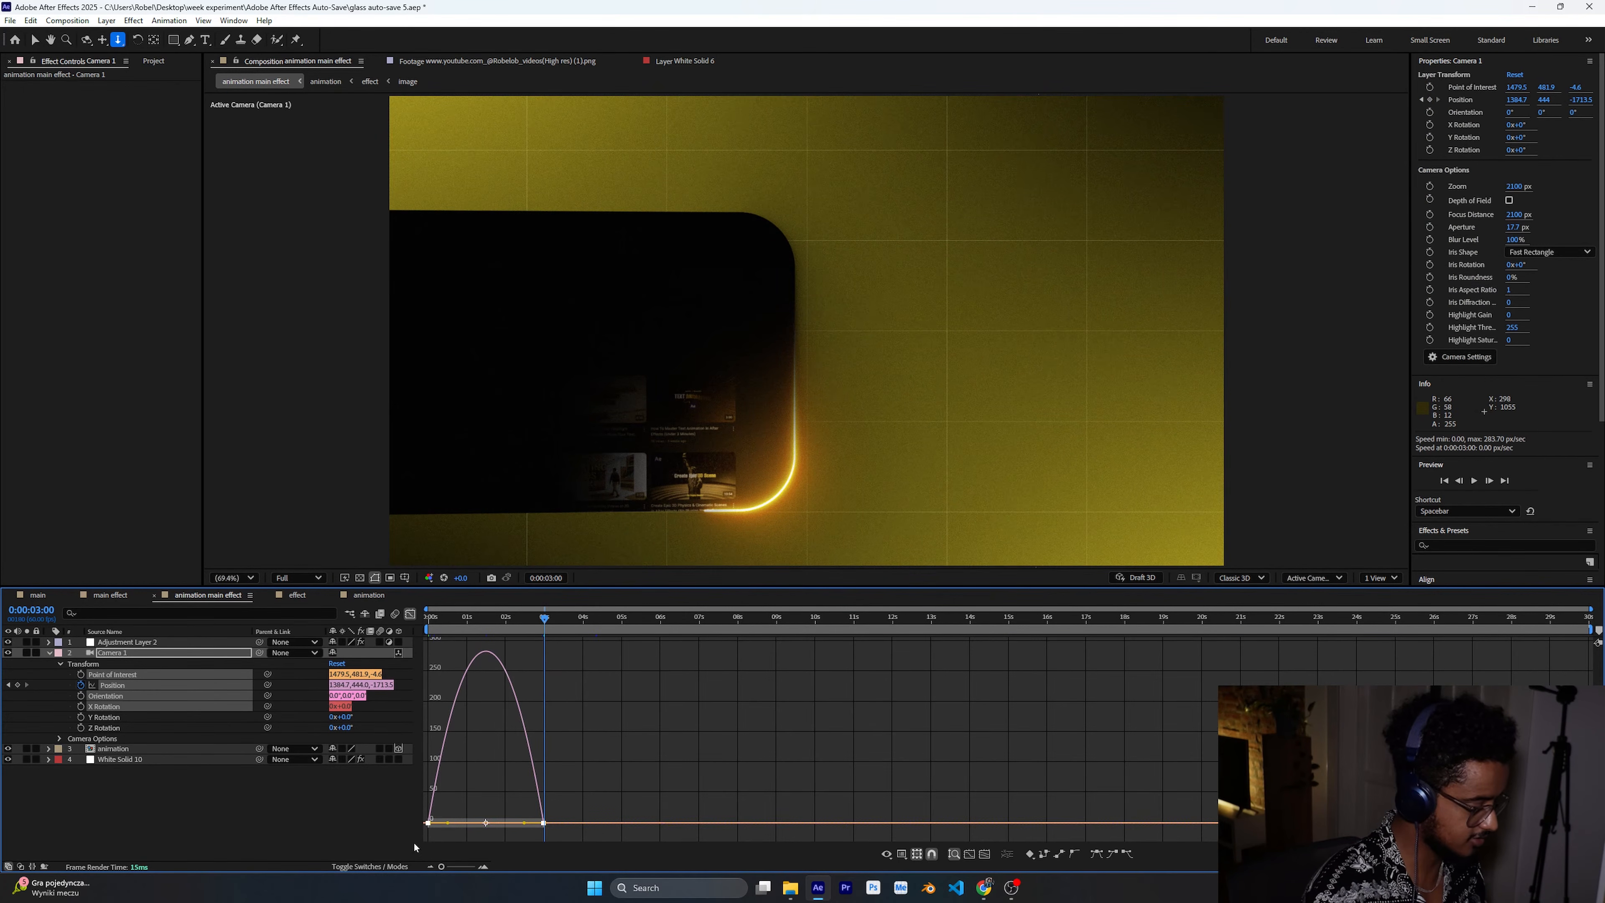
{"action": "left_click_drag", "start_coordinate": [524, 823], "coordinate": [484, 822]}
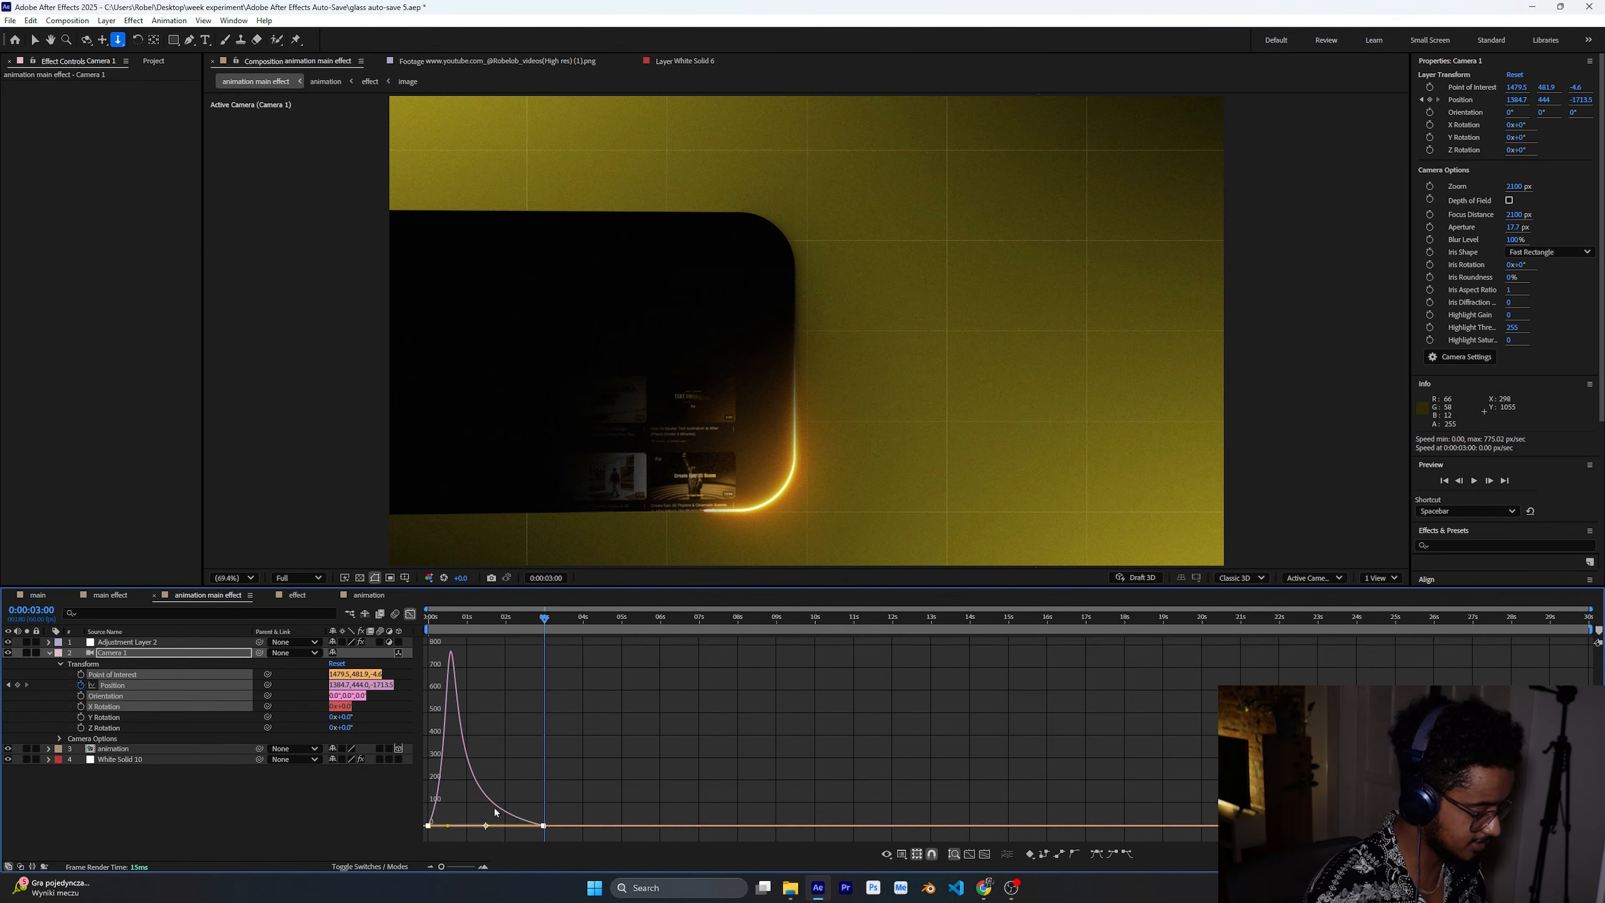
{"action": "left_click", "coordinate": [410, 613]}
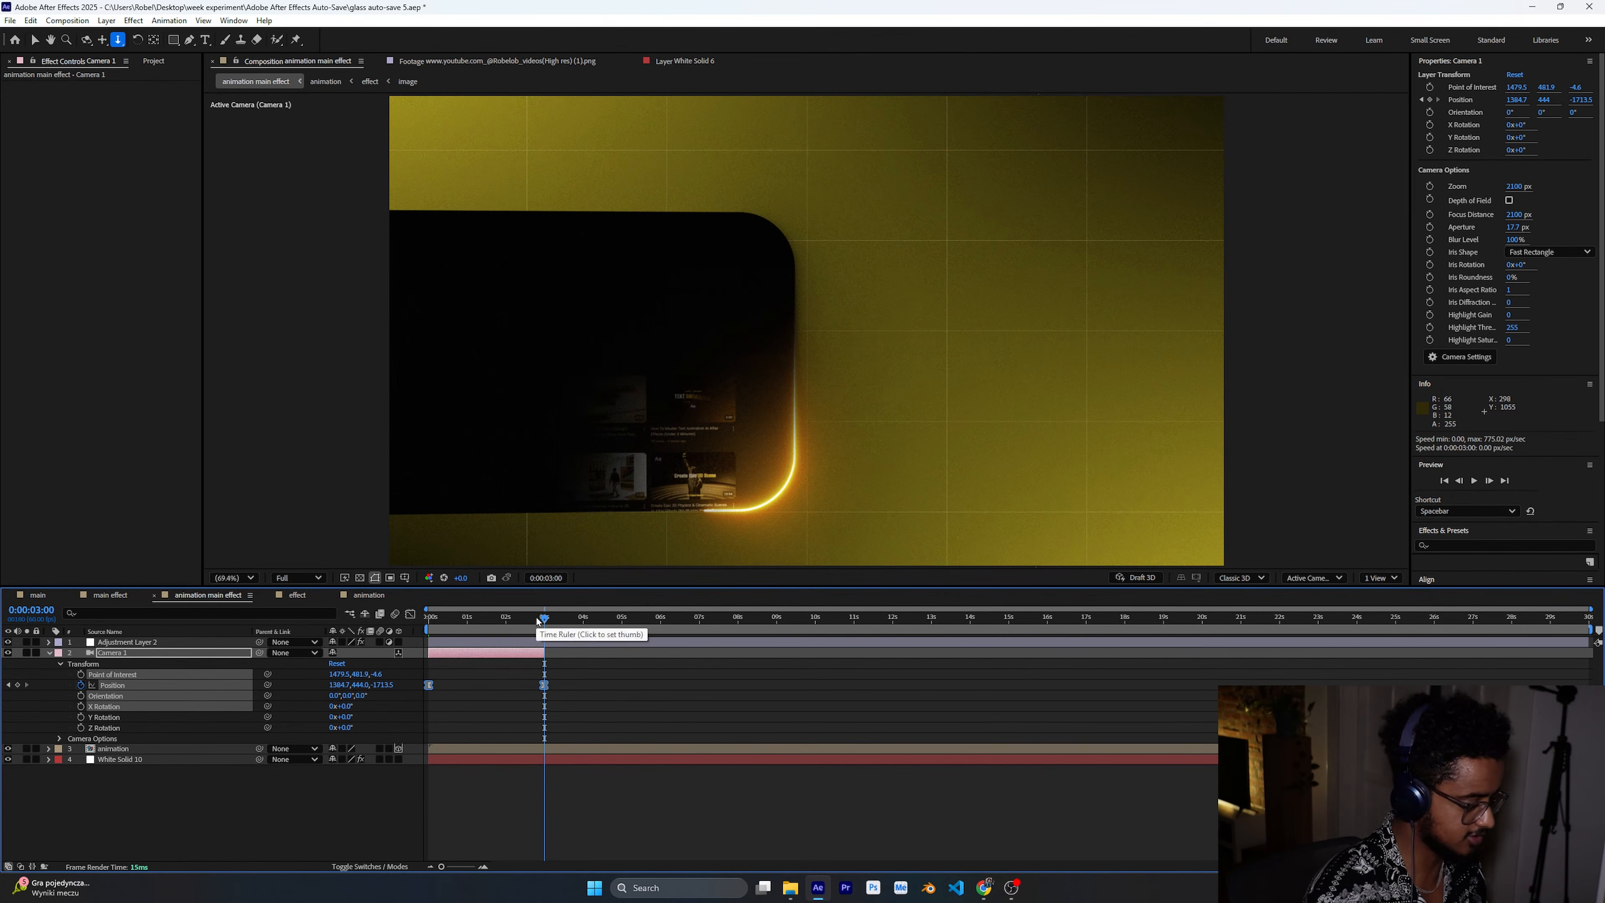
{"action": "left_click_drag", "start_coordinate": [545, 617], "coordinate": [364, 626]}
{"action": "key", "text": "space"}
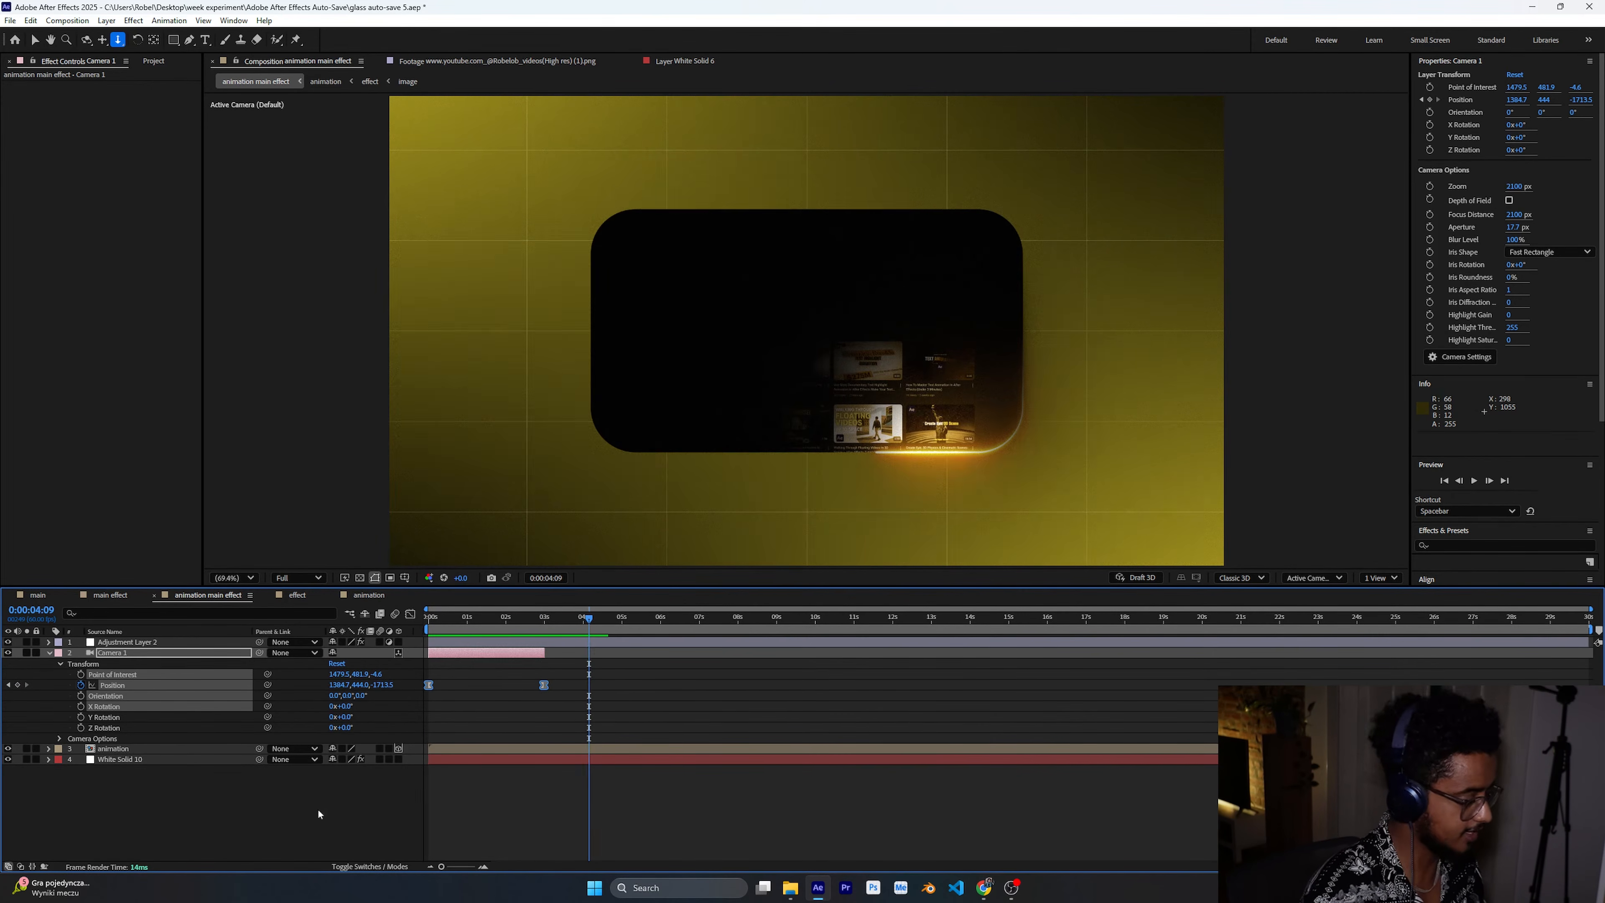
Add a second camera with the default settings to the animation main effect composition.
{"action": "left_click", "coordinate": [318, 813]}
{"action": "left_click", "coordinate": [519, 655]}
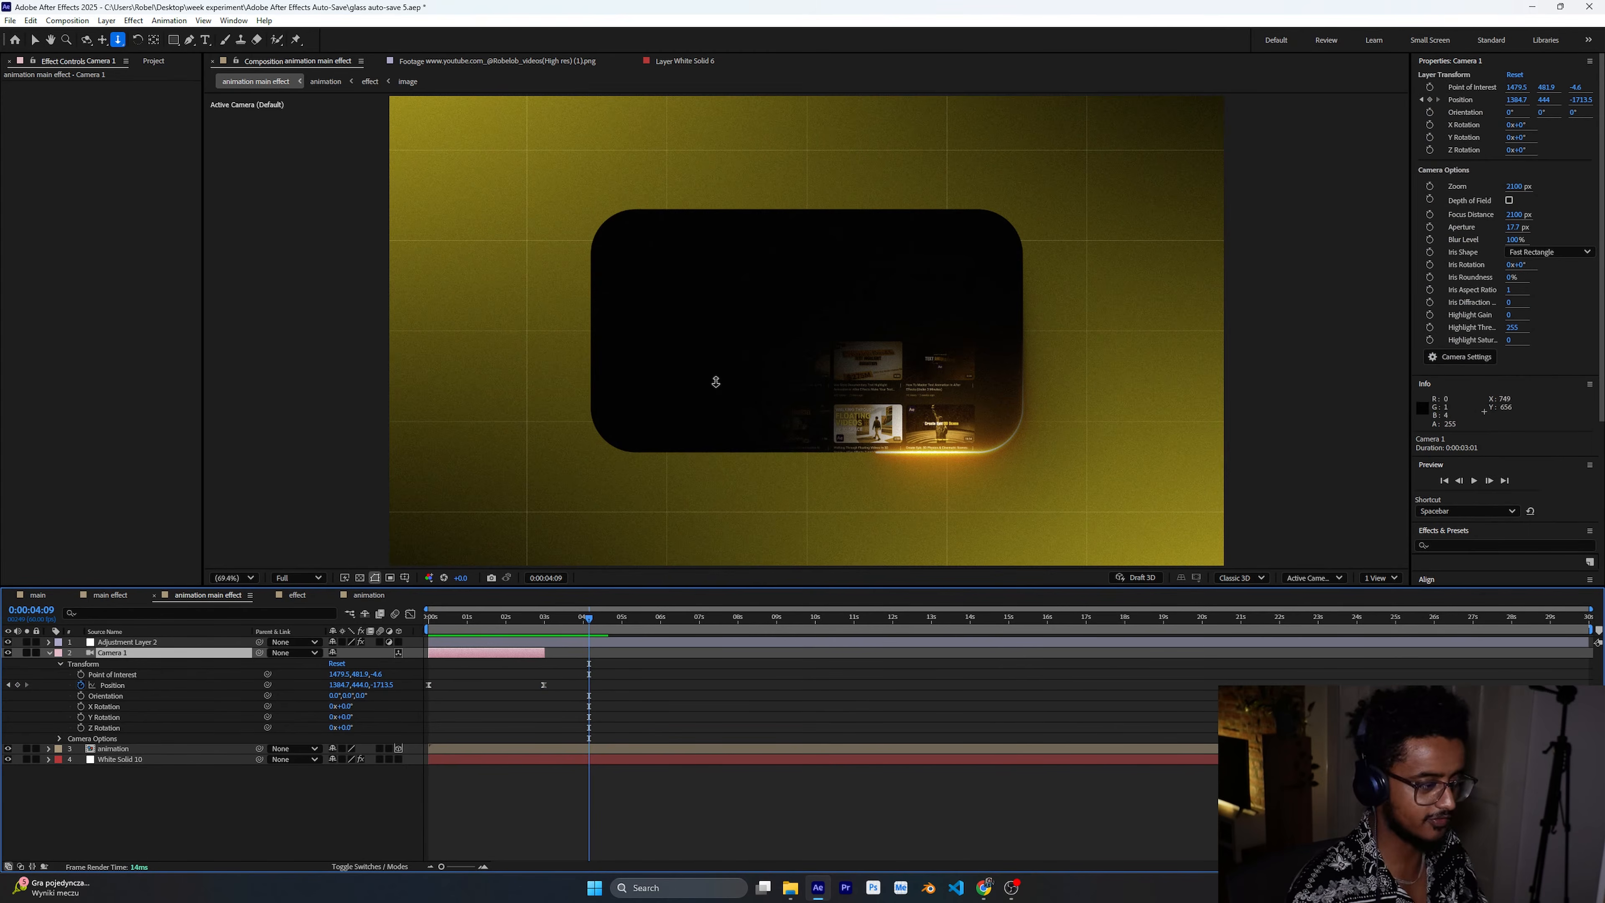
{"action": "left_click", "coordinate": [257, 796]}
{"action": "right_click", "coordinate": [252, 796]}
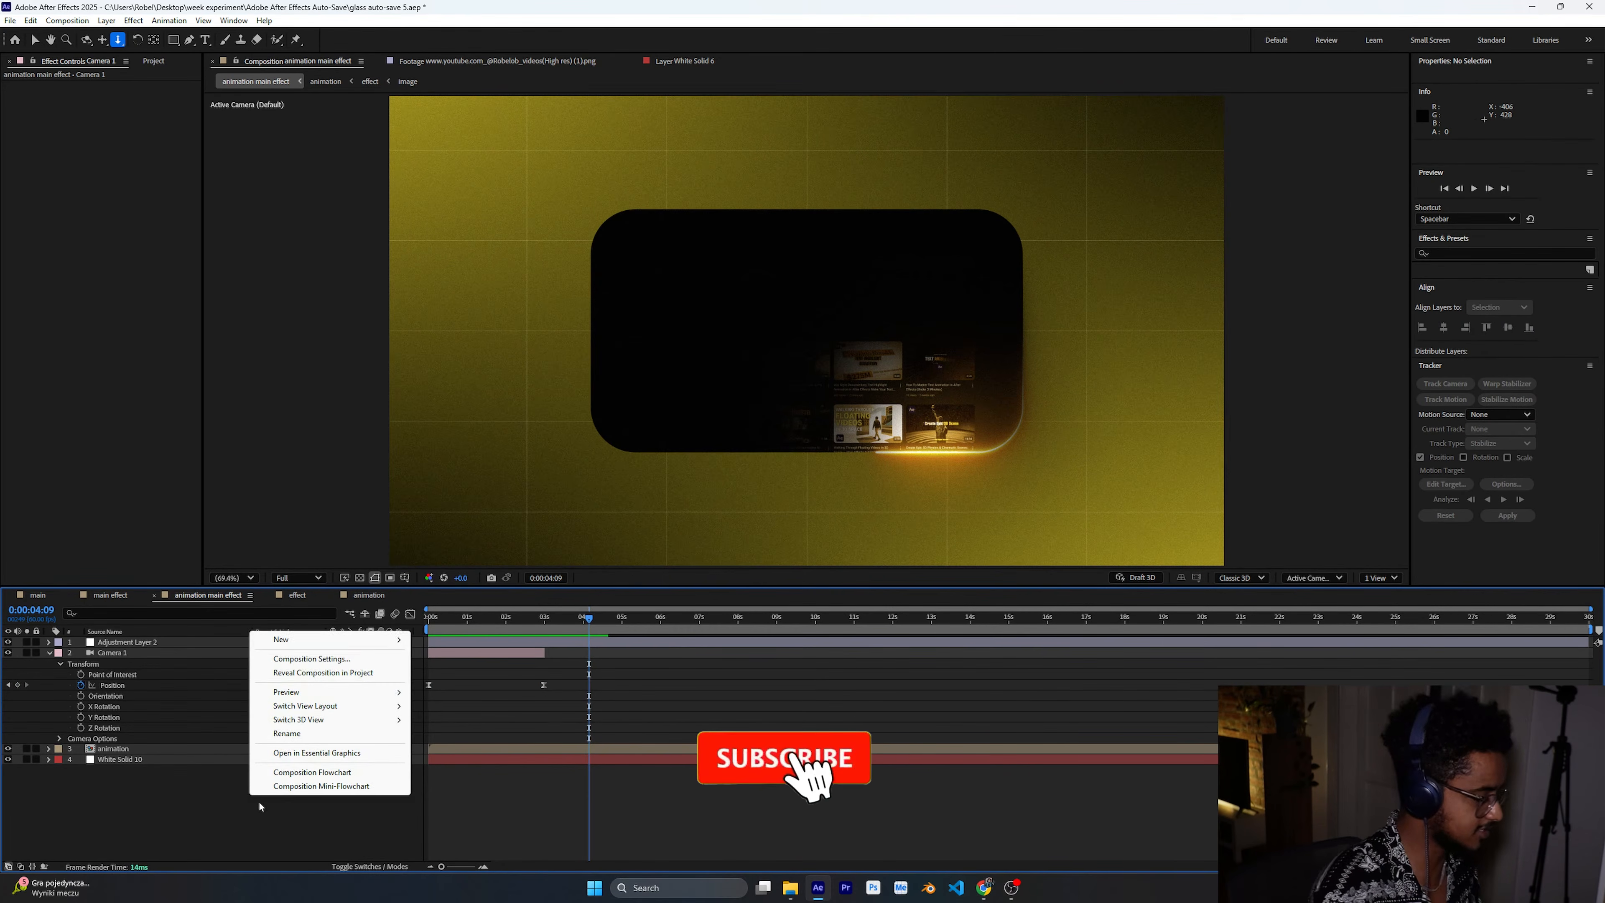
{"action": "mouse_move", "coordinate": [348, 643]}
{"action": "left_click", "coordinate": [467, 698]}
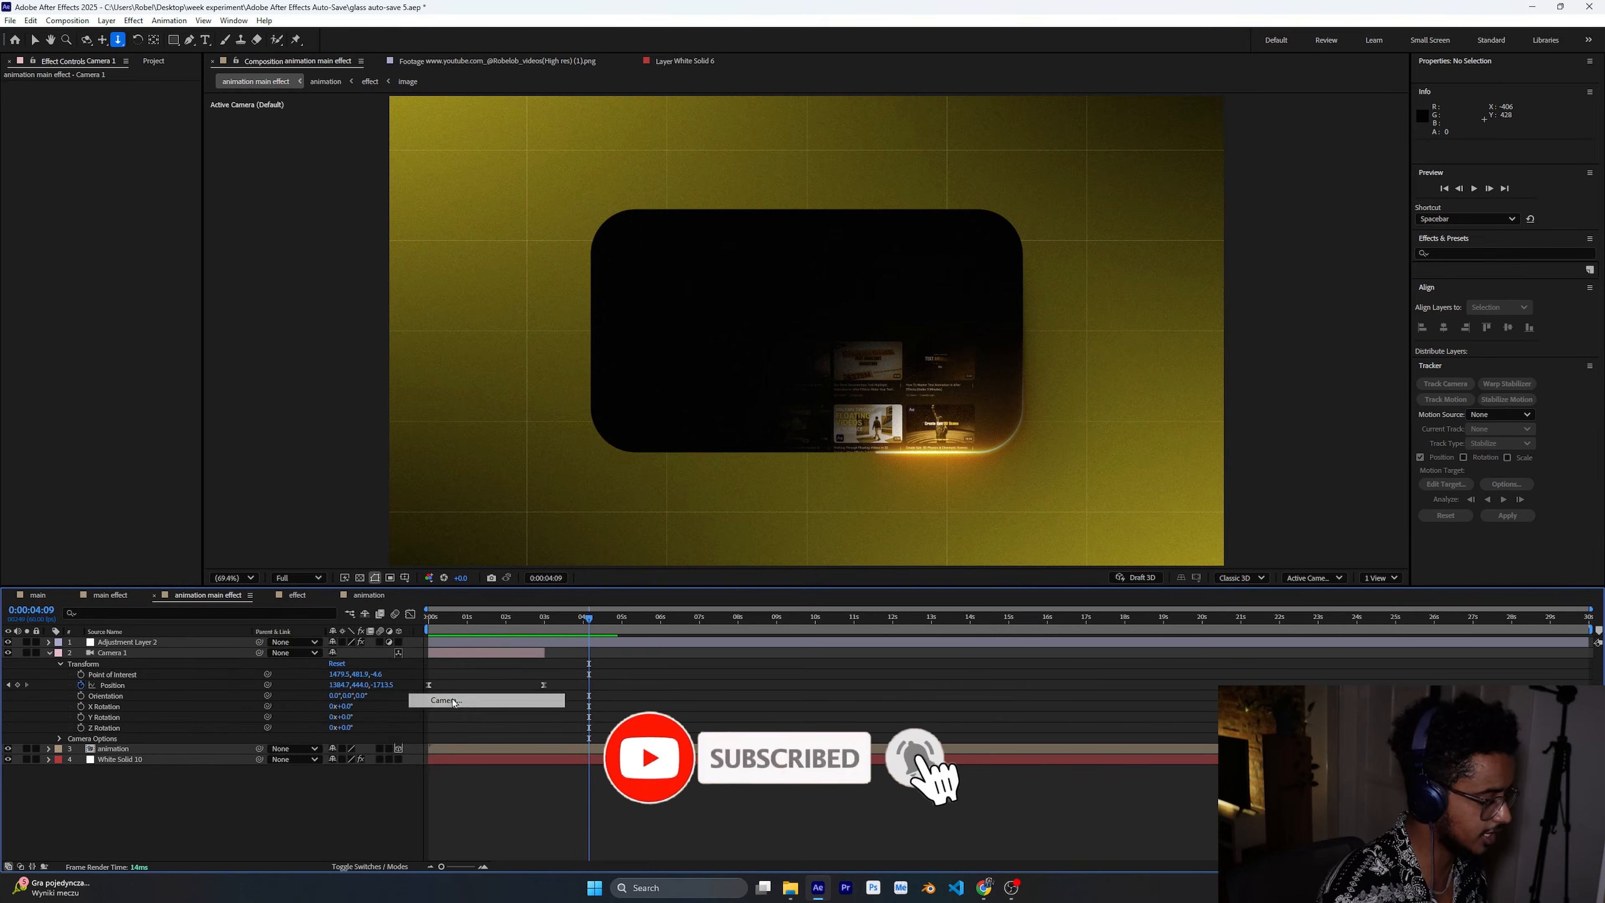
{"action": "key", "text": "Return"}
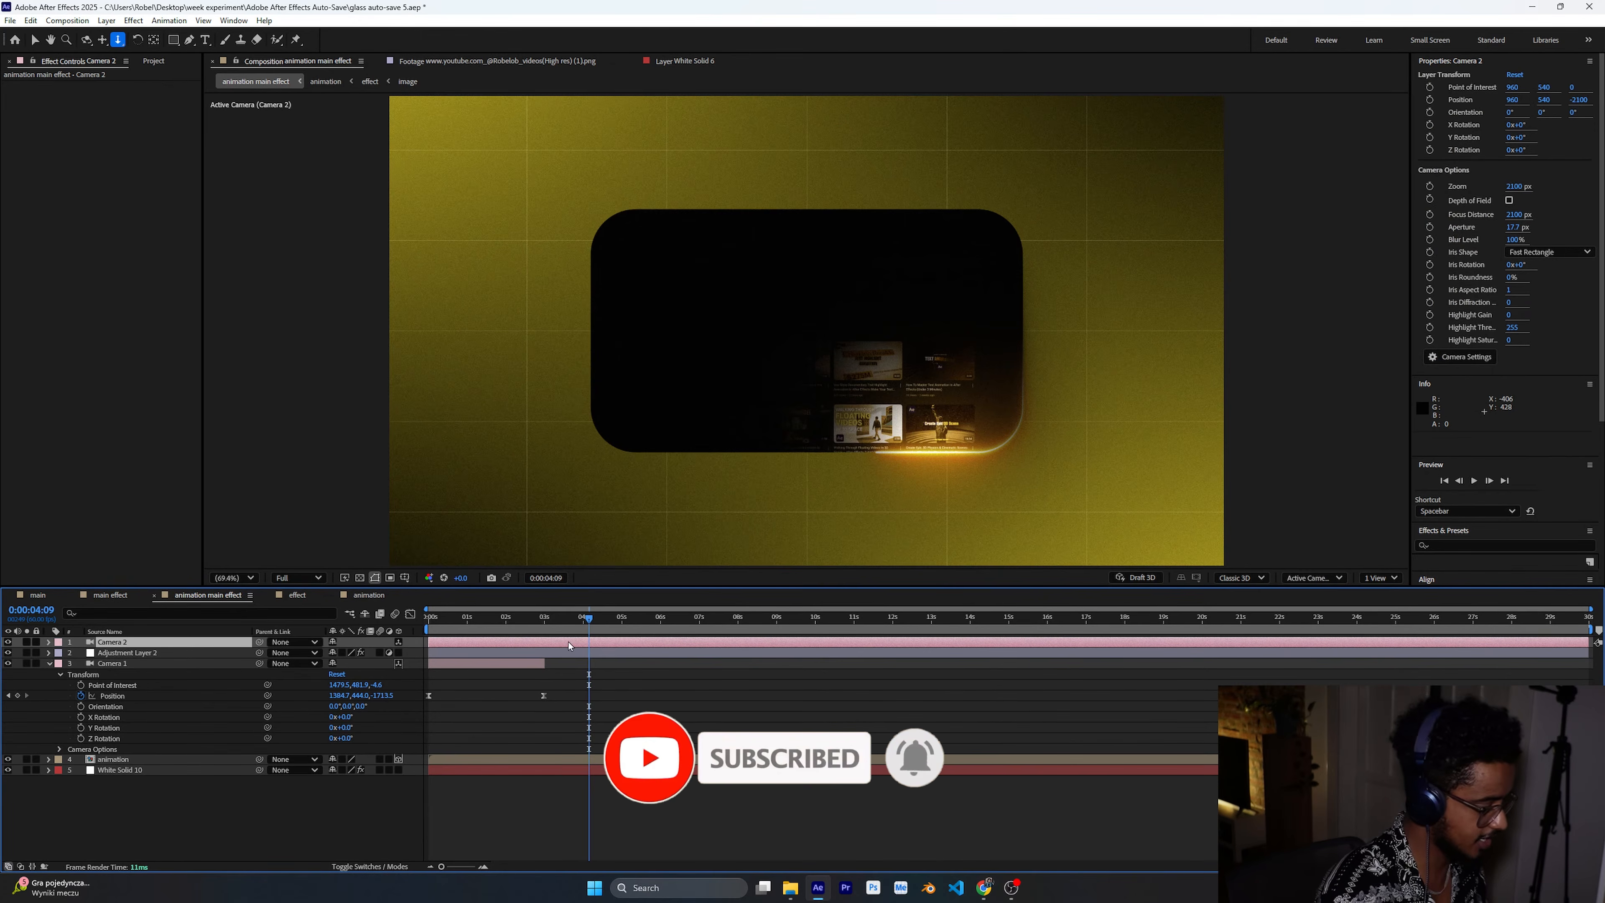
Trim Camera 2 to start at 0:00:03:01 where Camera 1 ends, and place it below Adjustment Layer 2.
{"action": "left_click", "coordinate": [547, 621]}
{"action": "left_click_drag", "start_coordinate": [441, 867], "coordinate": [470, 867]}
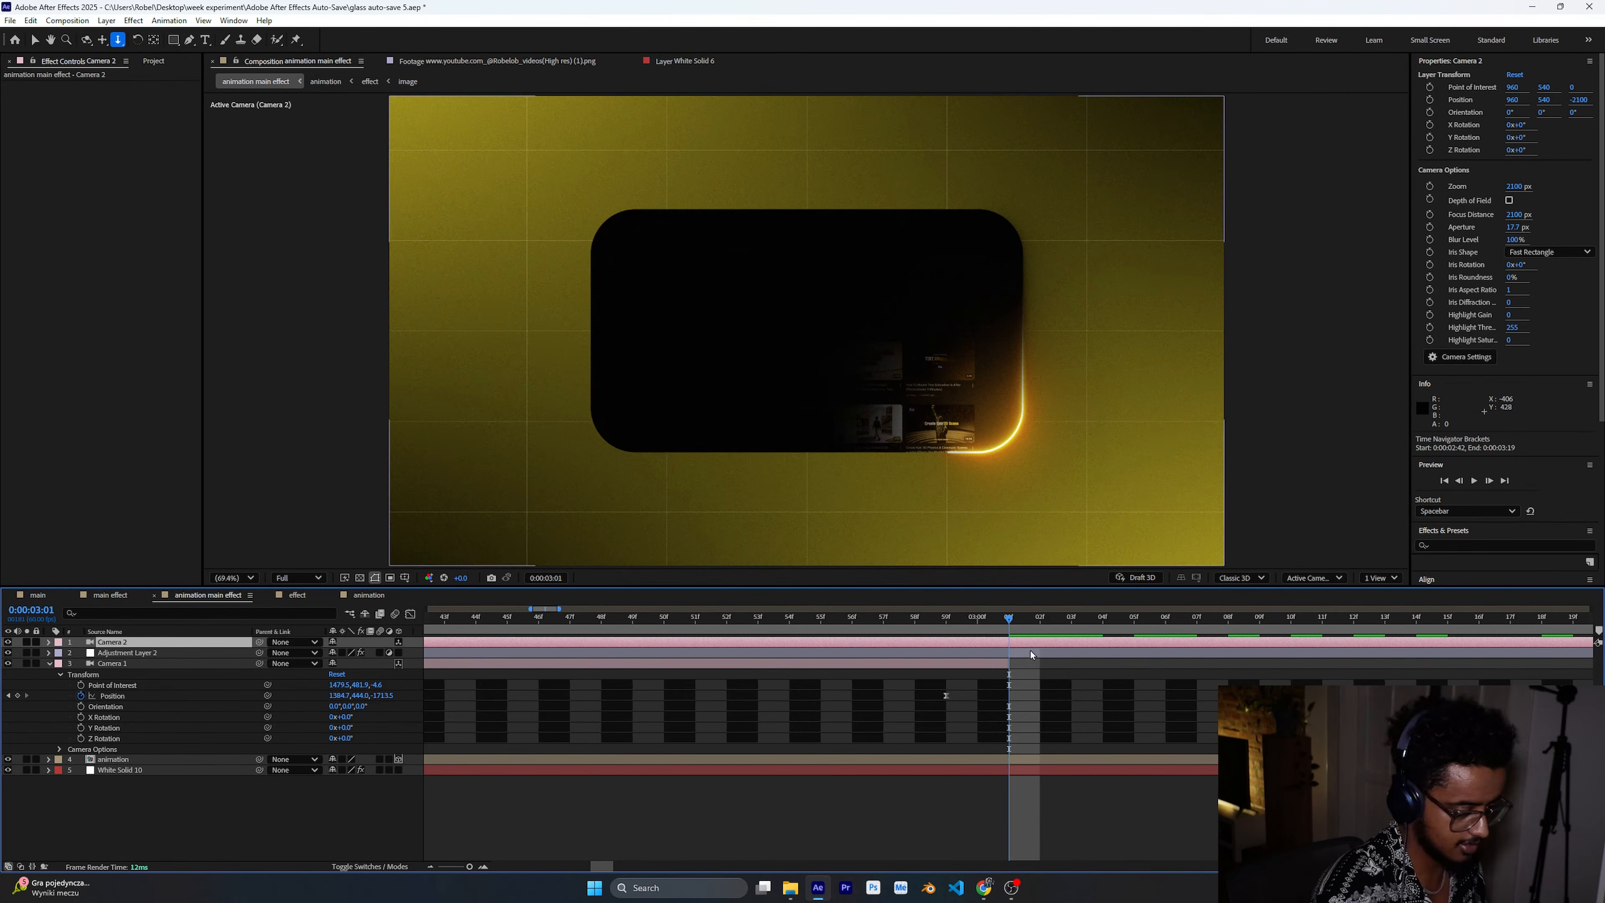
{"action": "key", "text": "alt+bracketleft"}
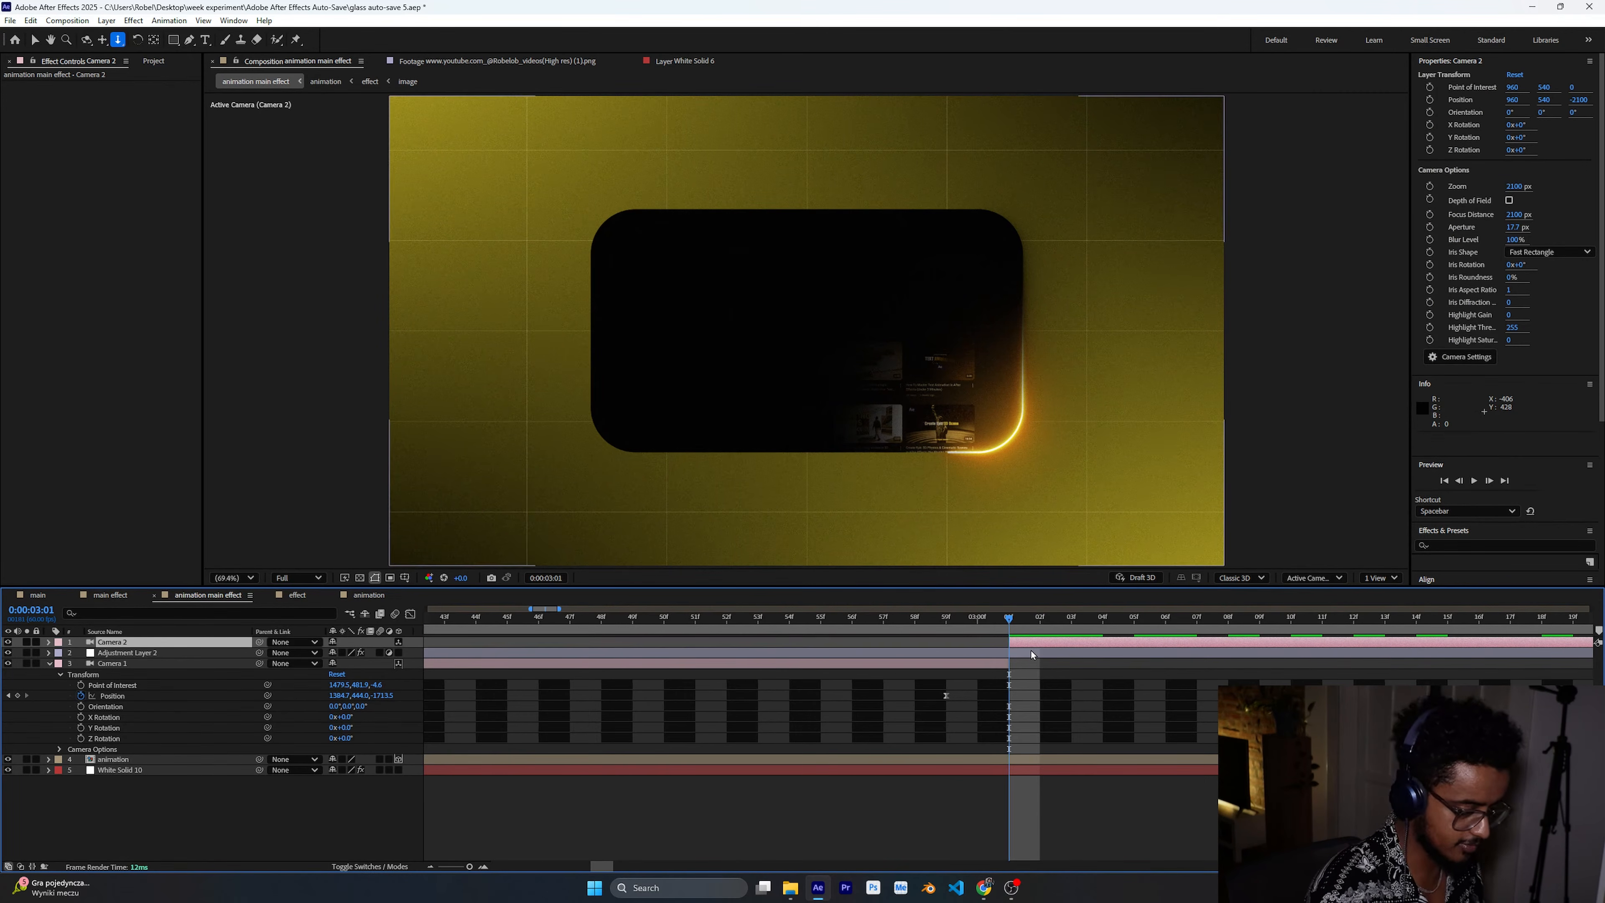
{"action": "left_click_drag", "start_coordinate": [471, 867], "coordinate": [441, 867]}
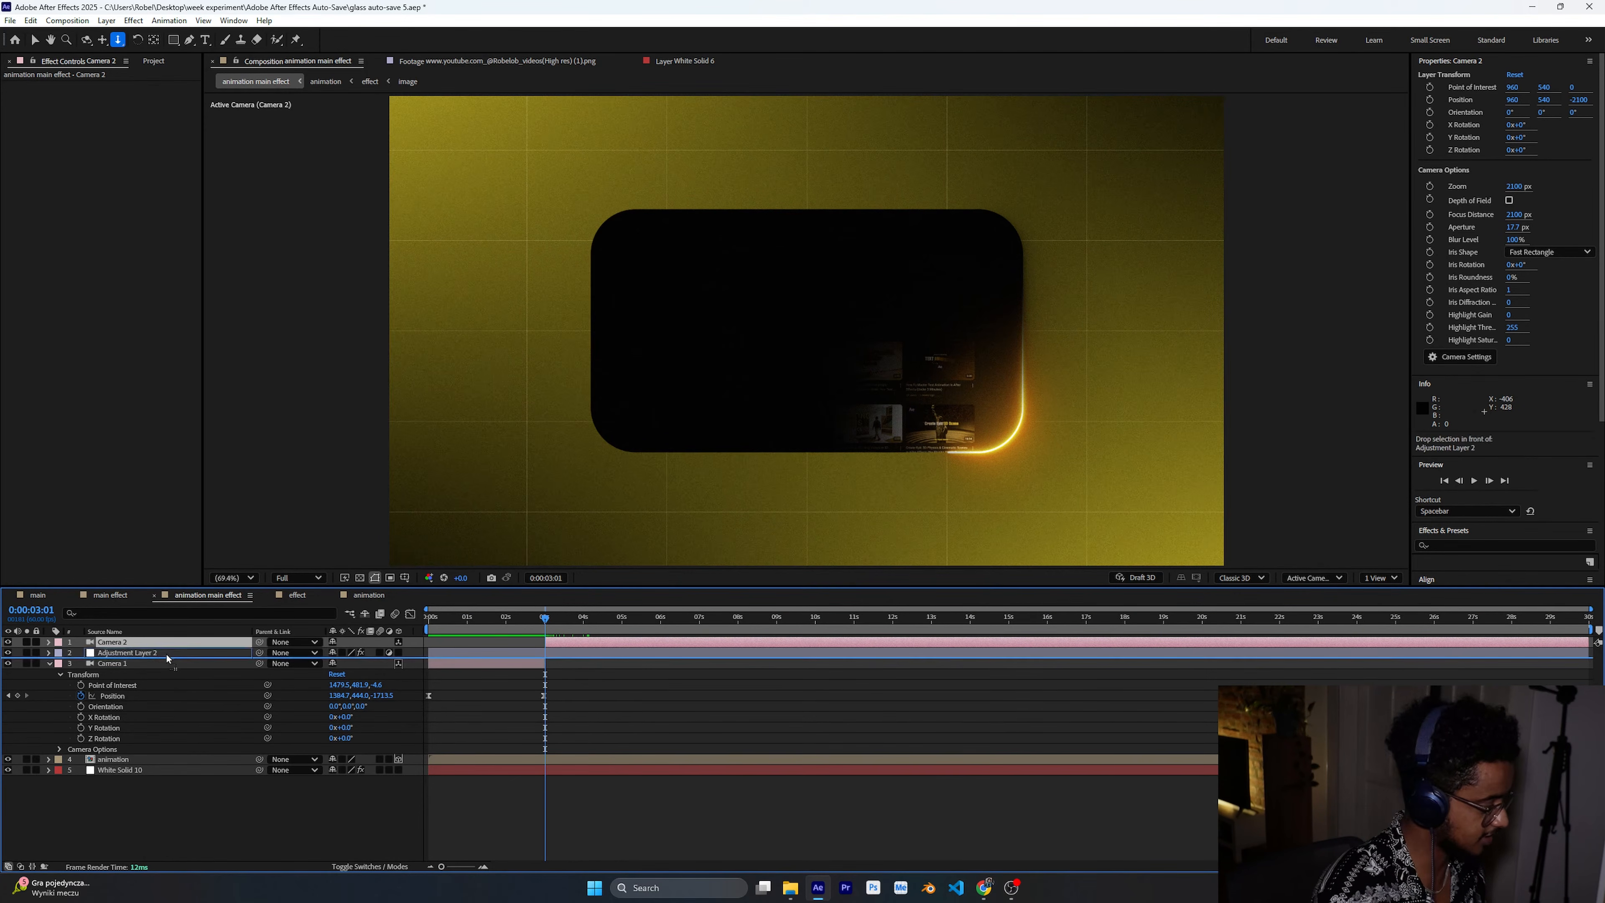
{"action": "left_click_drag", "start_coordinate": [212, 643], "coordinate": [218, 660]}
Keyframe Camera 2's Position from 0:00:03:02 to 0:00:06:02, dollying in to about Z -1290, then trim its end there and preview.
{"action": "left_click_drag", "start_coordinate": [547, 620], "coordinate": [547, 677]}
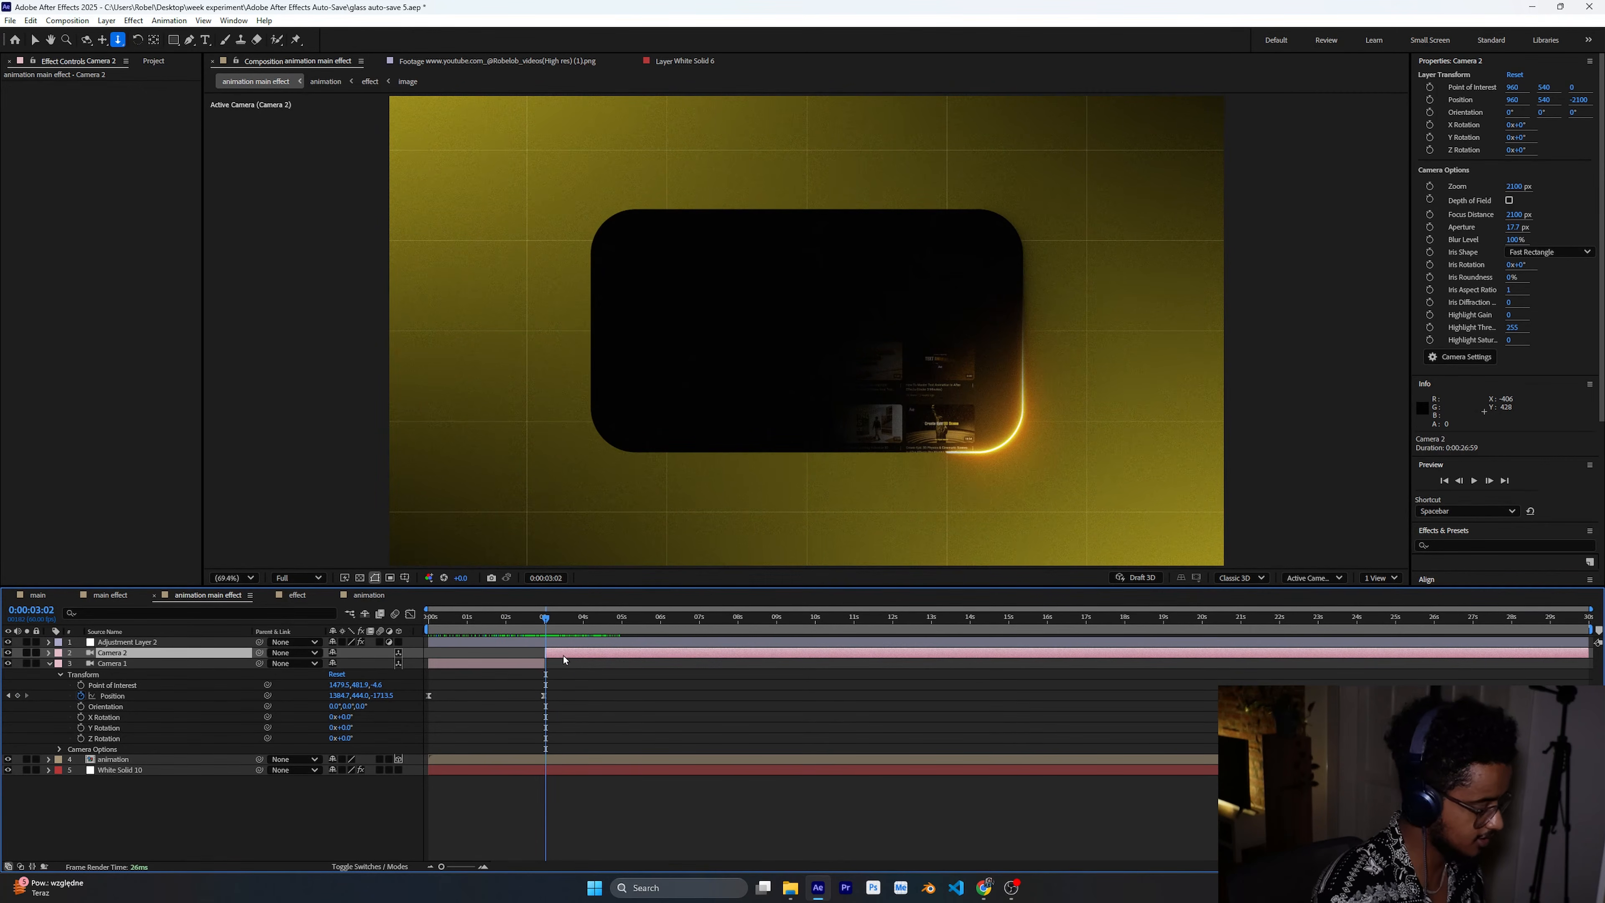
{"action": "key", "text": "p"}
{"action": "left_click", "coordinate": [81, 663]}
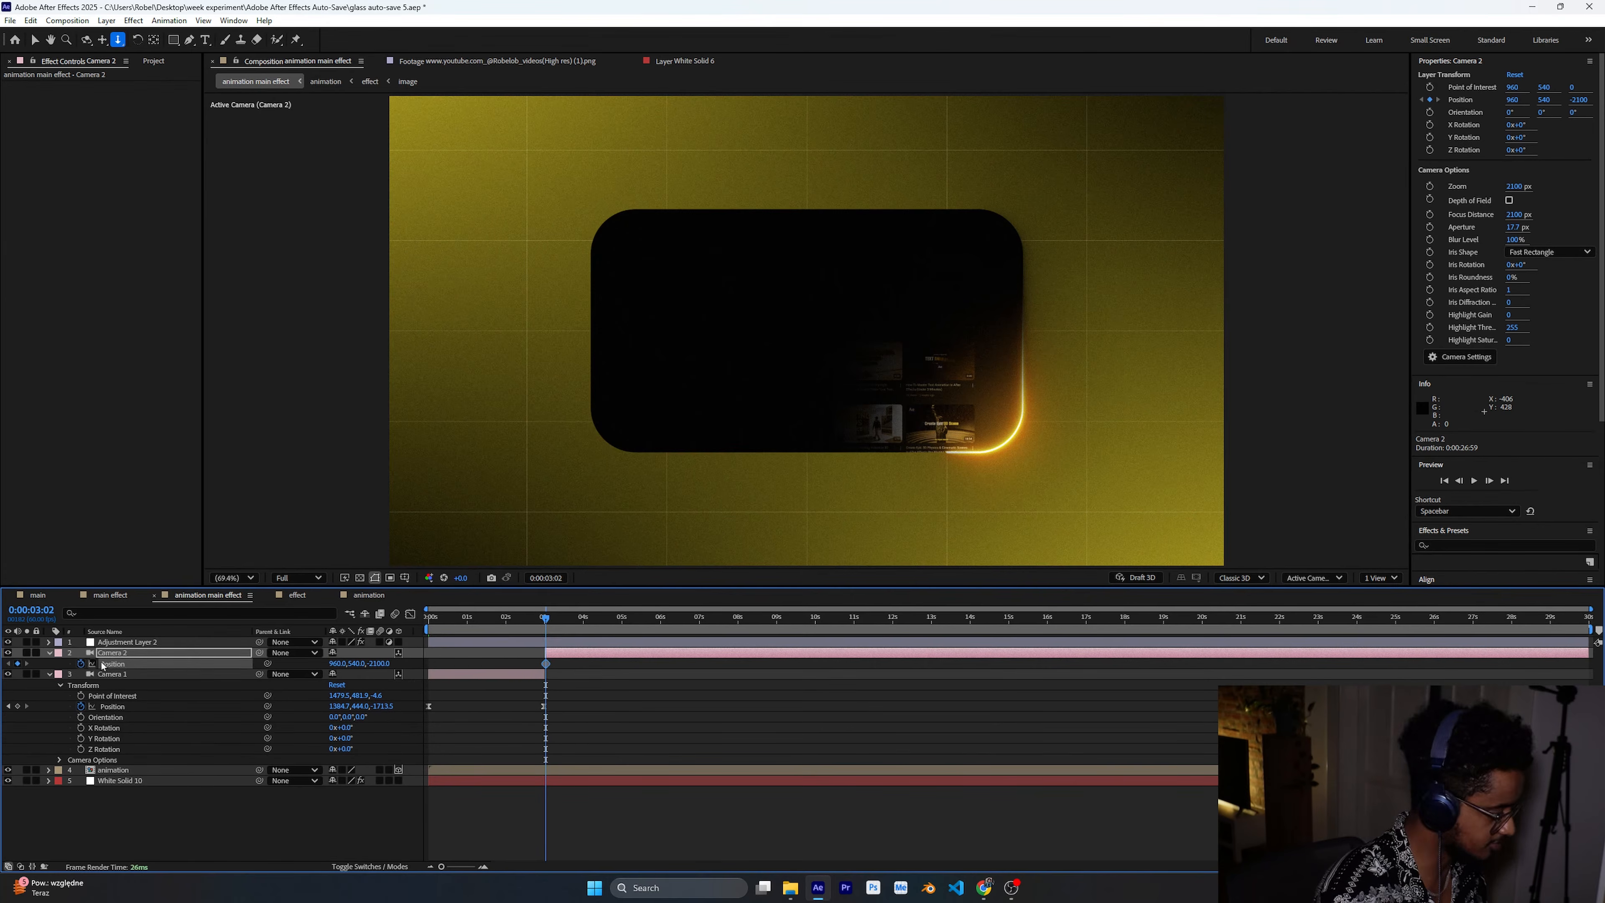
{"action": "left_click_drag", "start_coordinate": [545, 661], "coordinate": [662, 652]}
{"action": "key", "text": "c"}
{"action": "key", "text": "c"}
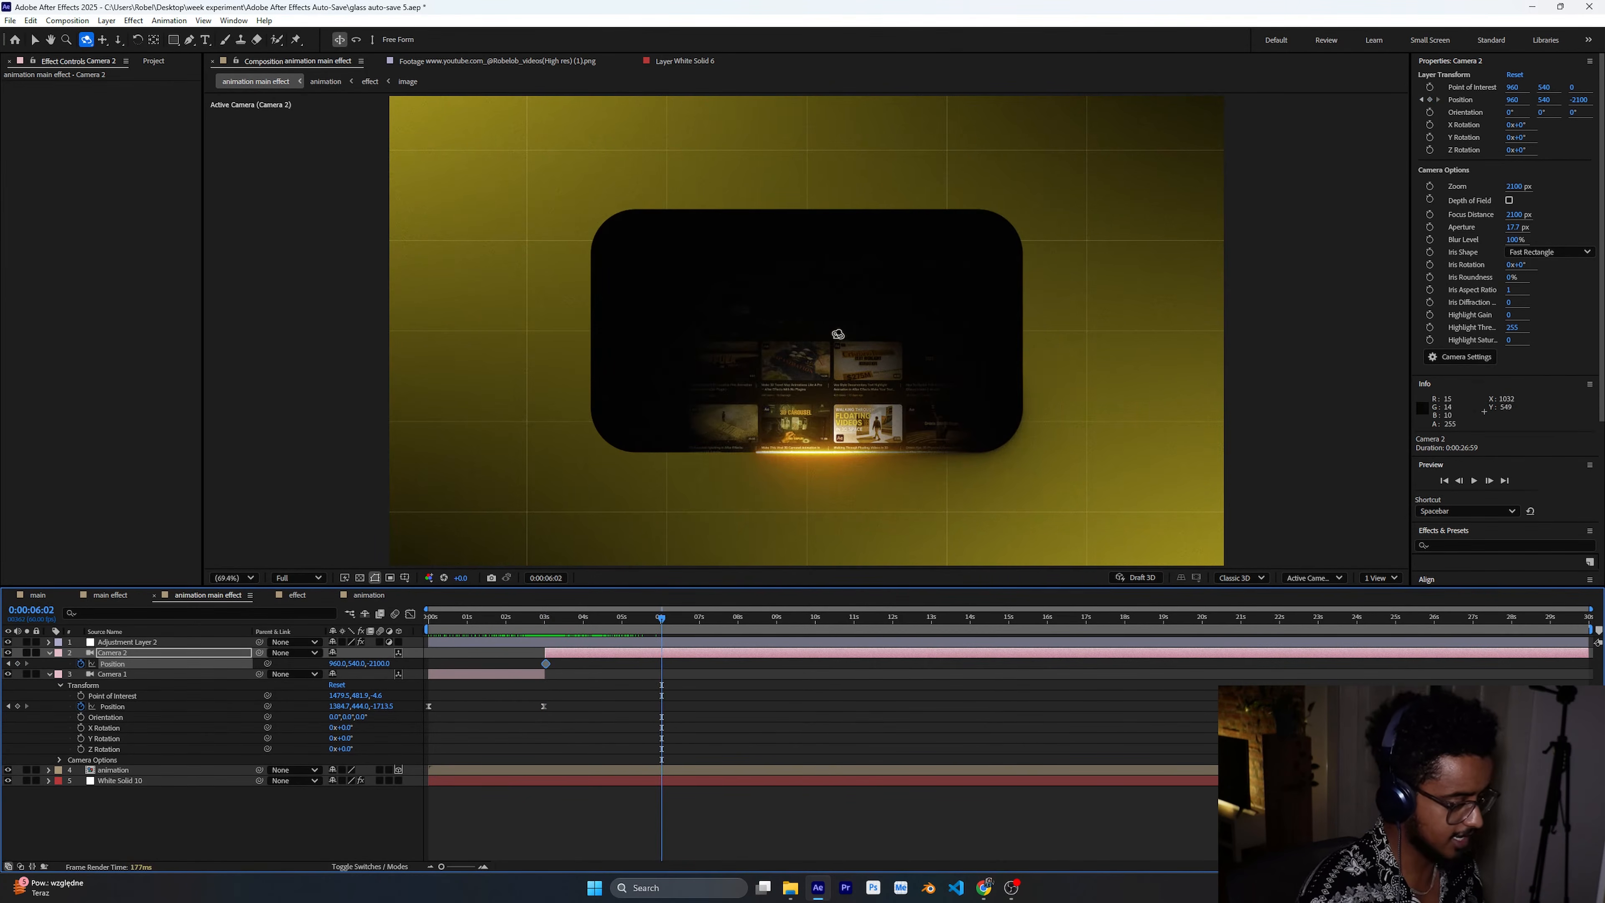
{"action": "key", "text": "c"}
{"action": "left_click_drag", "start_coordinate": [803, 328], "coordinate": [803, 153]}
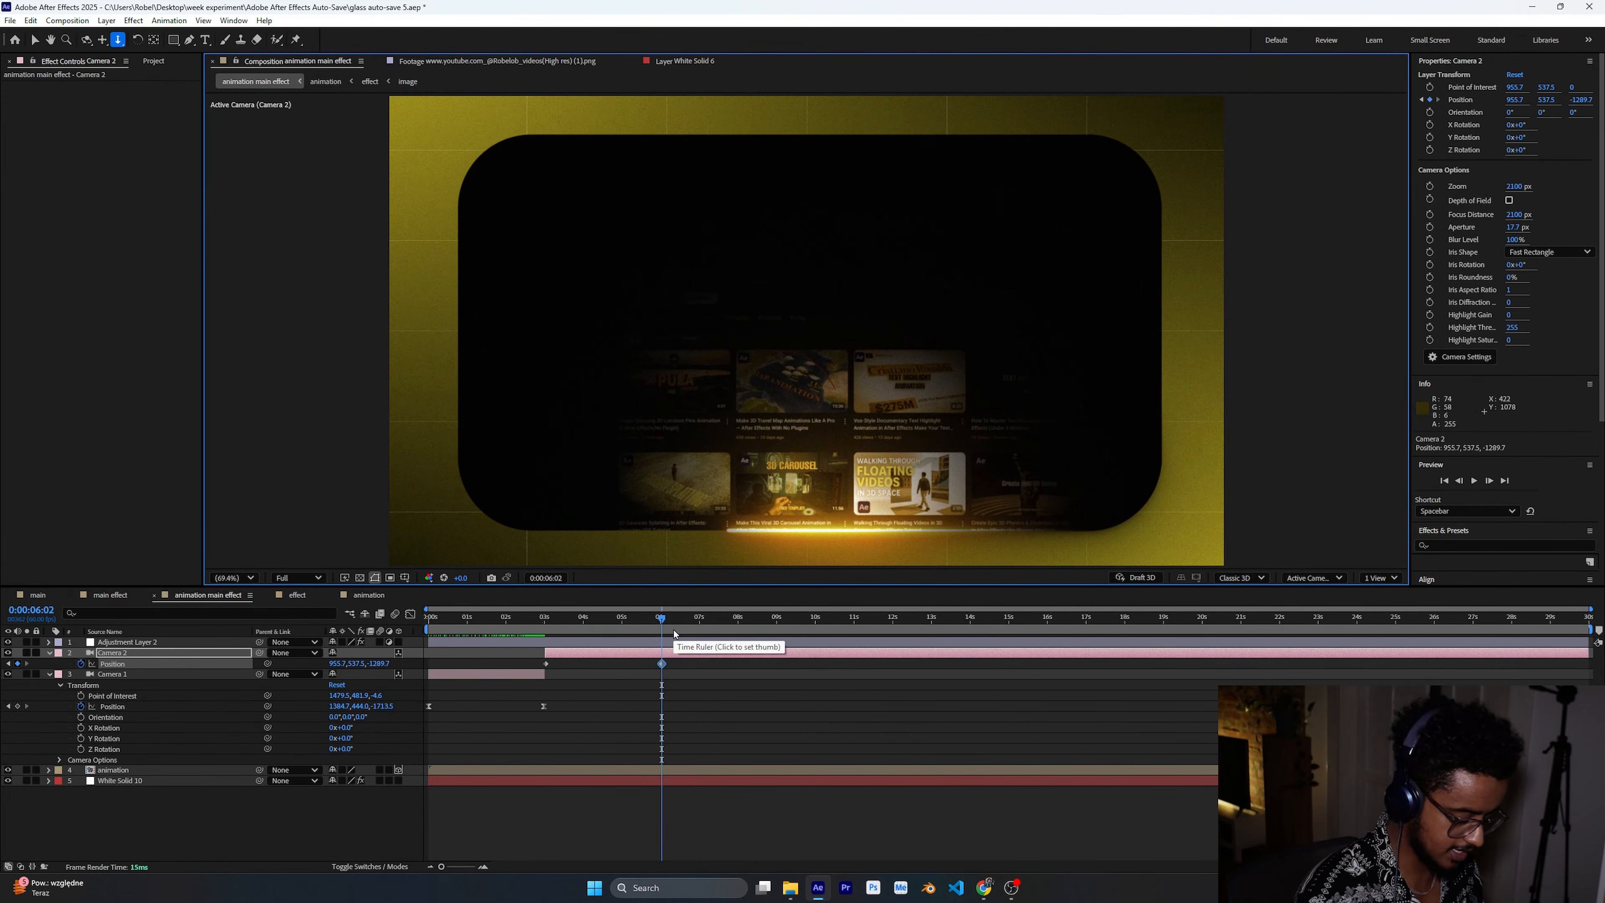
{"action": "key", "text": "alt+bracketright"}
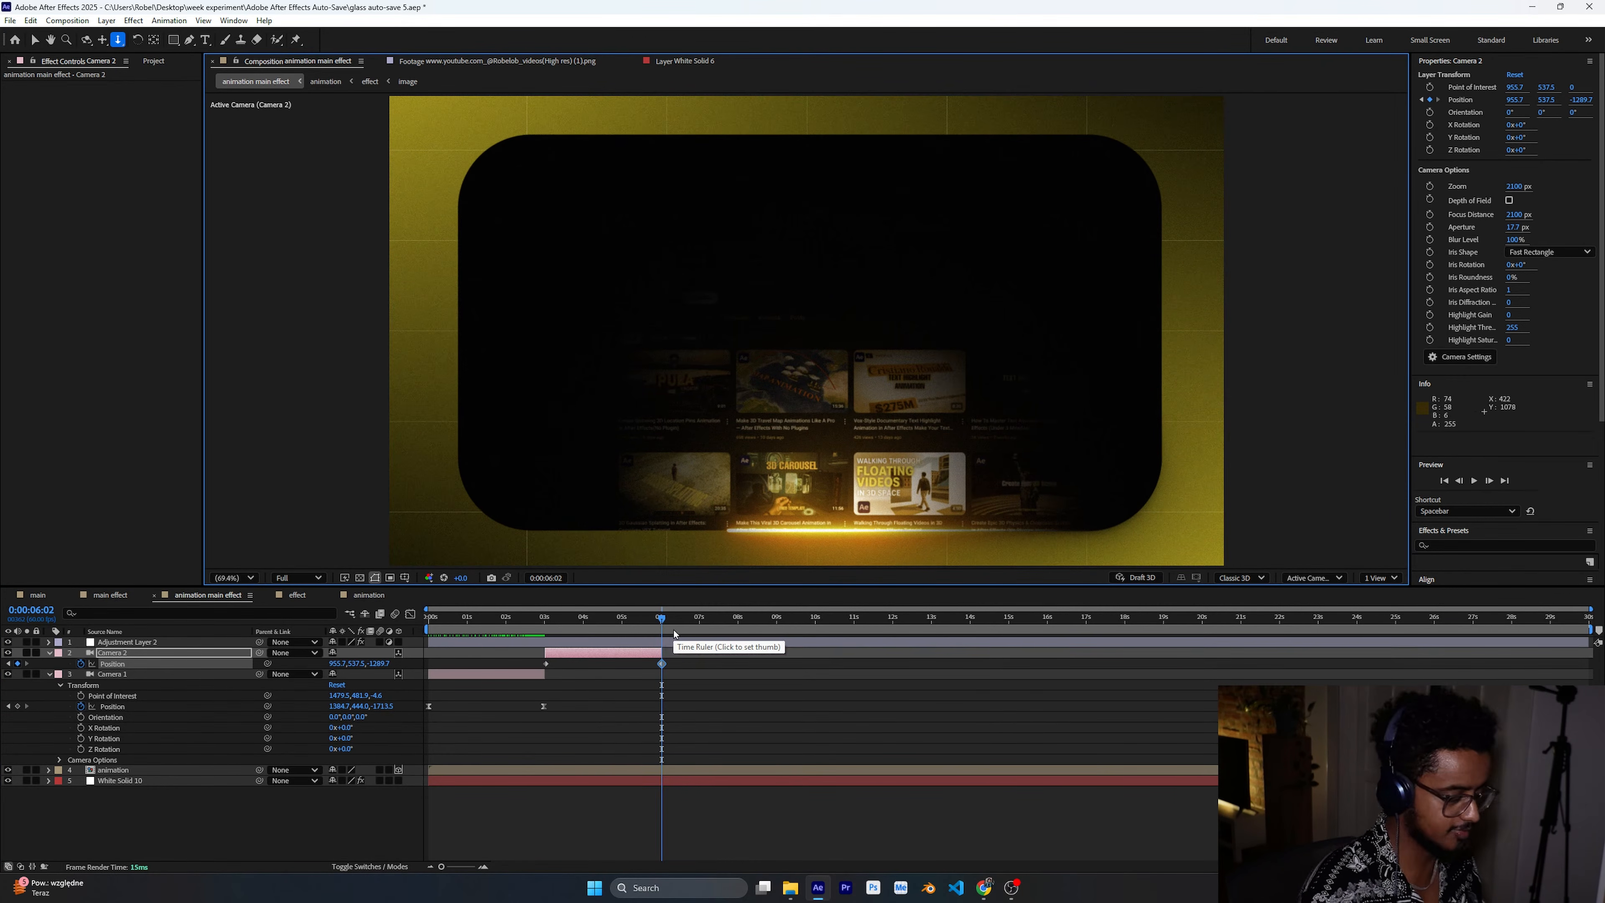
{"action": "key", "text": "space"}
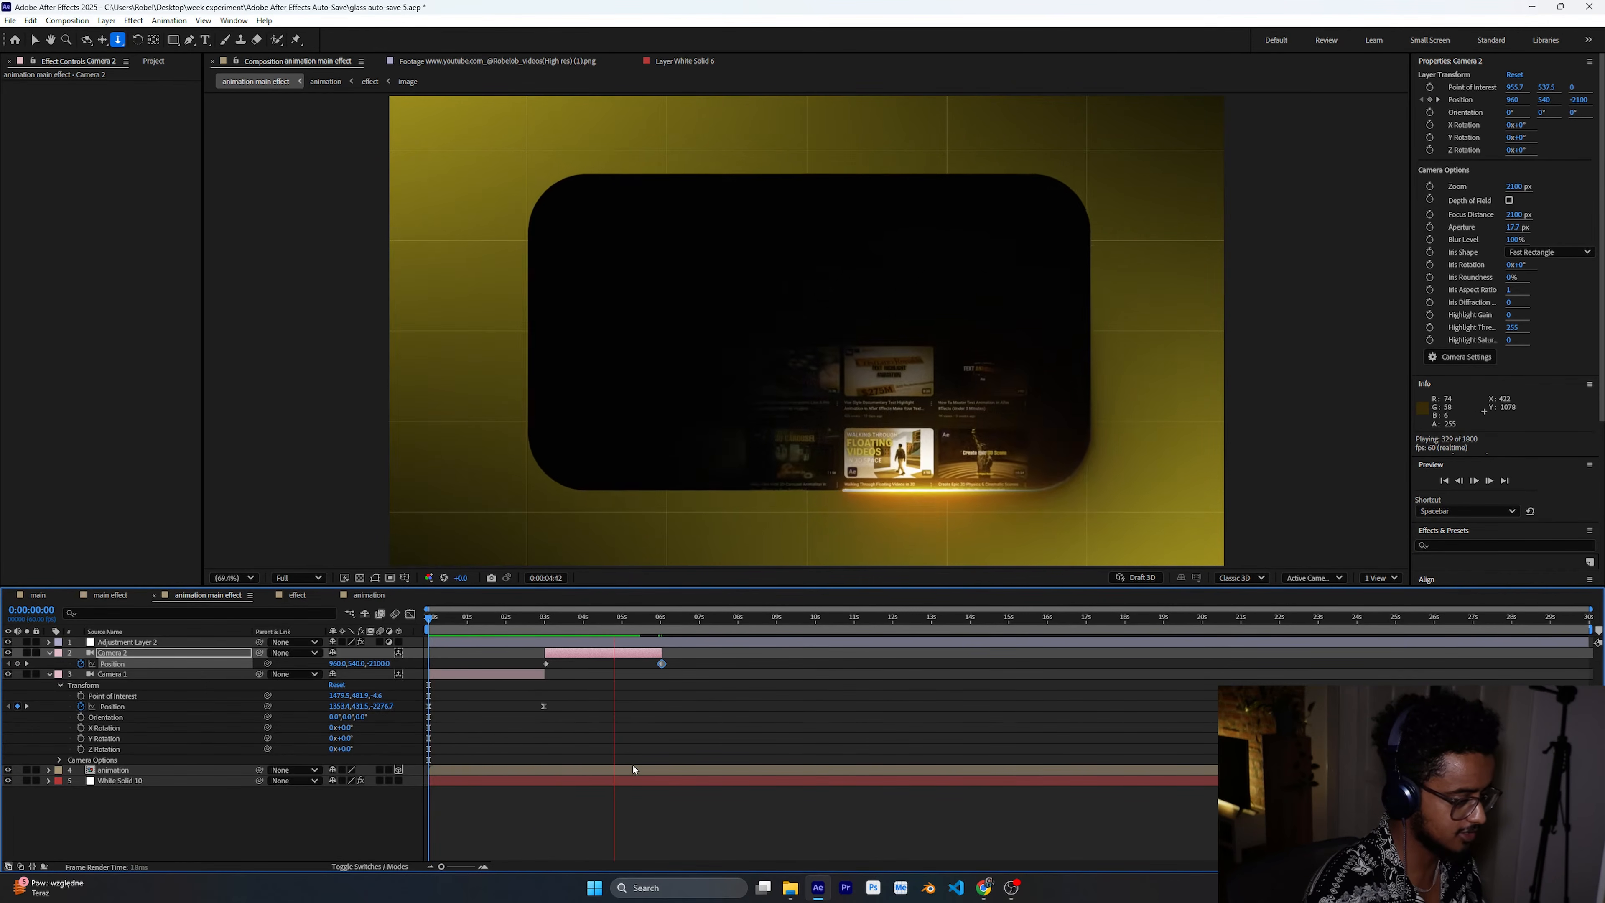
Apply Easy Ease to Camera 2's Position keyframes and reshape their speed curve.
{"action": "key", "text": "F9"}
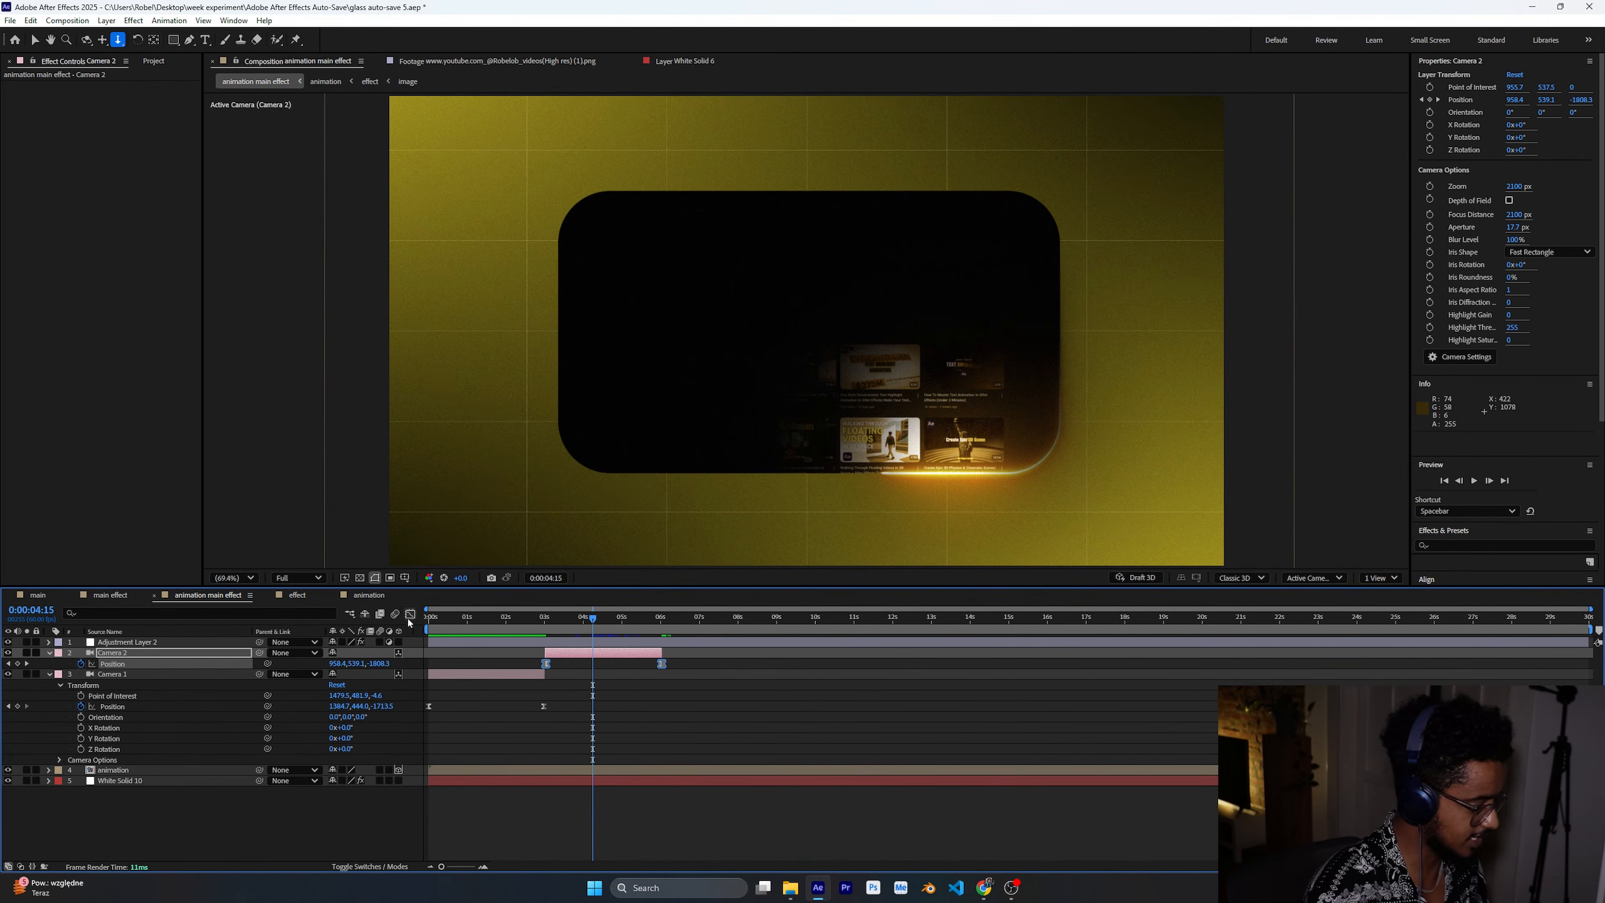
{"action": "left_click", "coordinate": [410, 614]}
{"action": "left_click_drag", "start_coordinate": [722, 793], "coordinate": [412, 836]}
{"action": "left_click_drag", "start_coordinate": [564, 826], "coordinate": [631, 834]}
{"action": "left_click", "coordinate": [411, 614]}
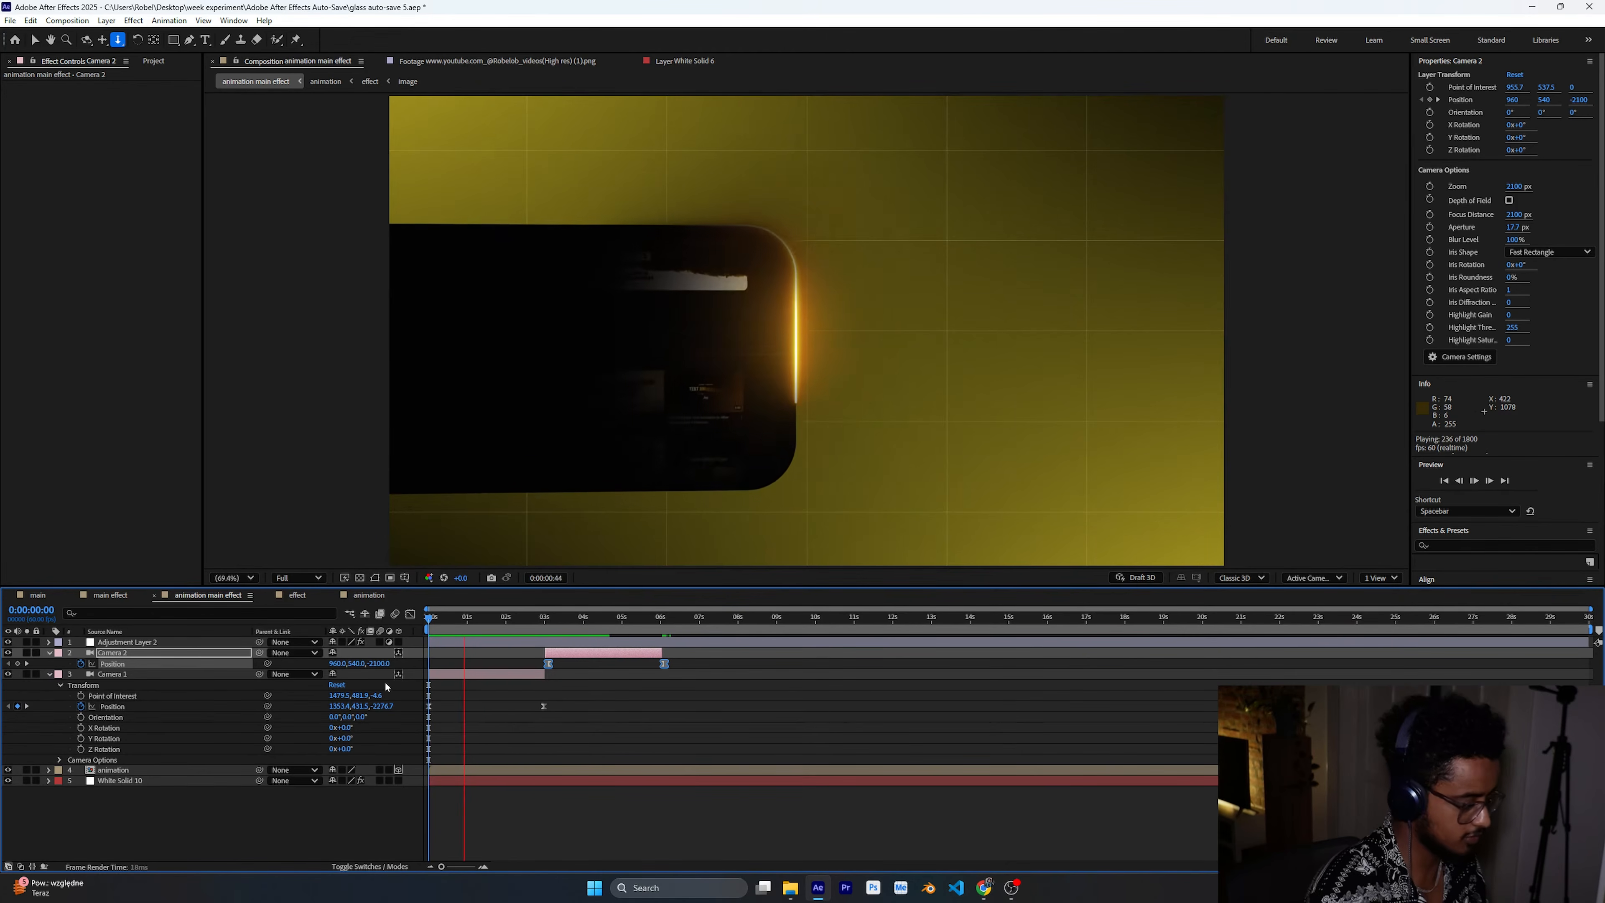
Add a third camera starting at 0:00:06:03 where Camera 2 ends, and place it below Adjustment Layer 2.
{"action": "right_click", "coordinate": [427, 642]}
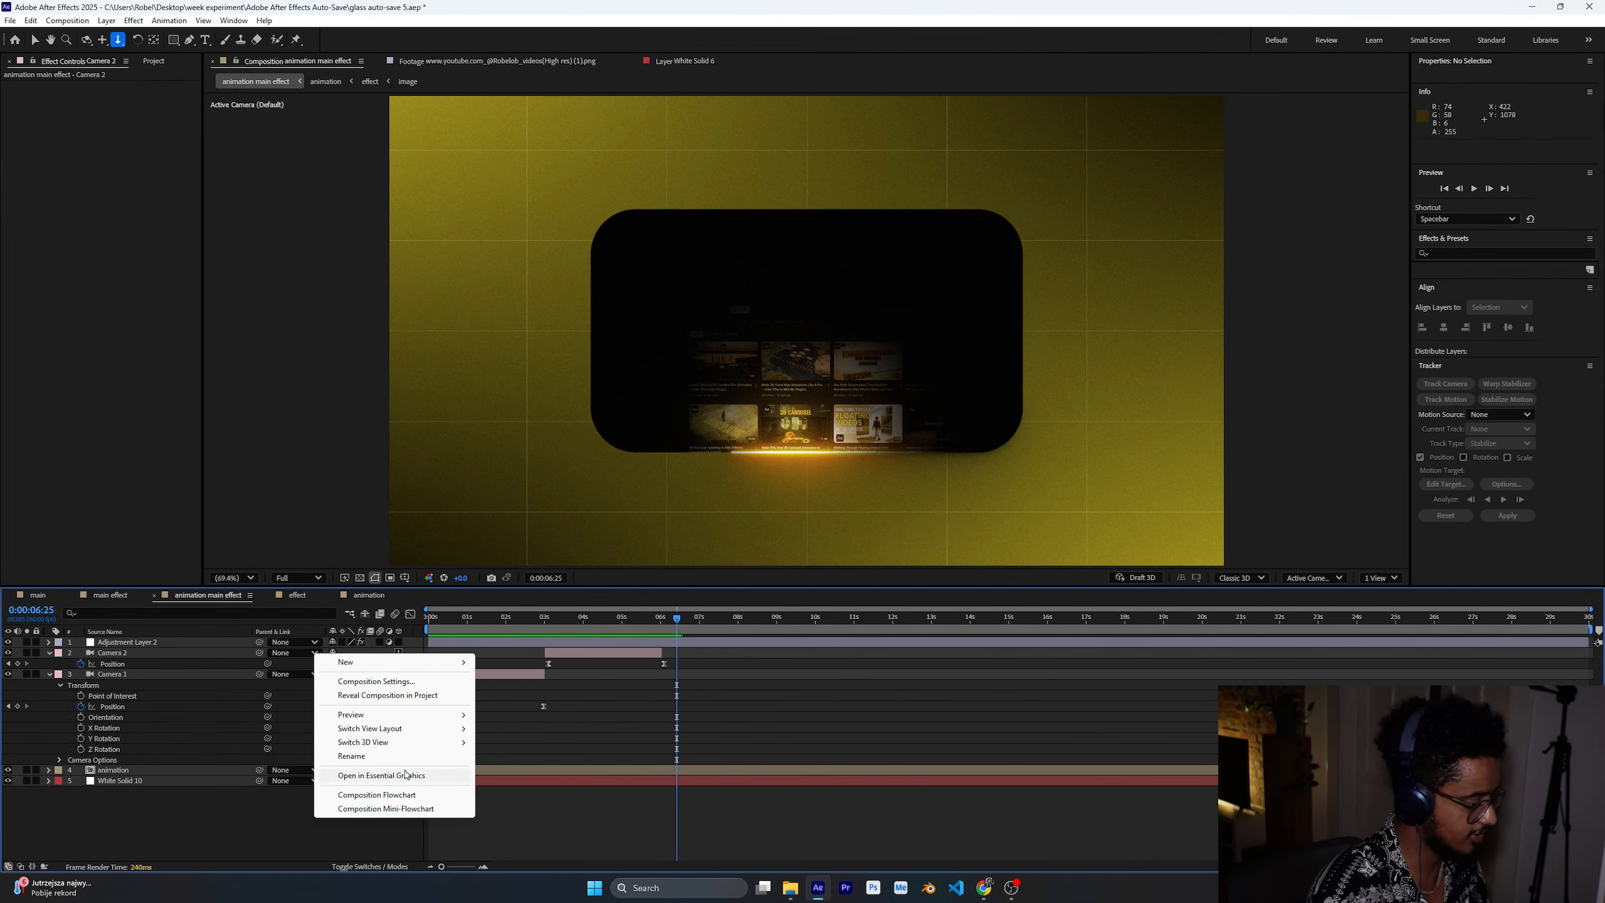
{"action": "mouse_move", "coordinate": [416, 662]}
{"action": "left_click", "coordinate": [519, 718]}
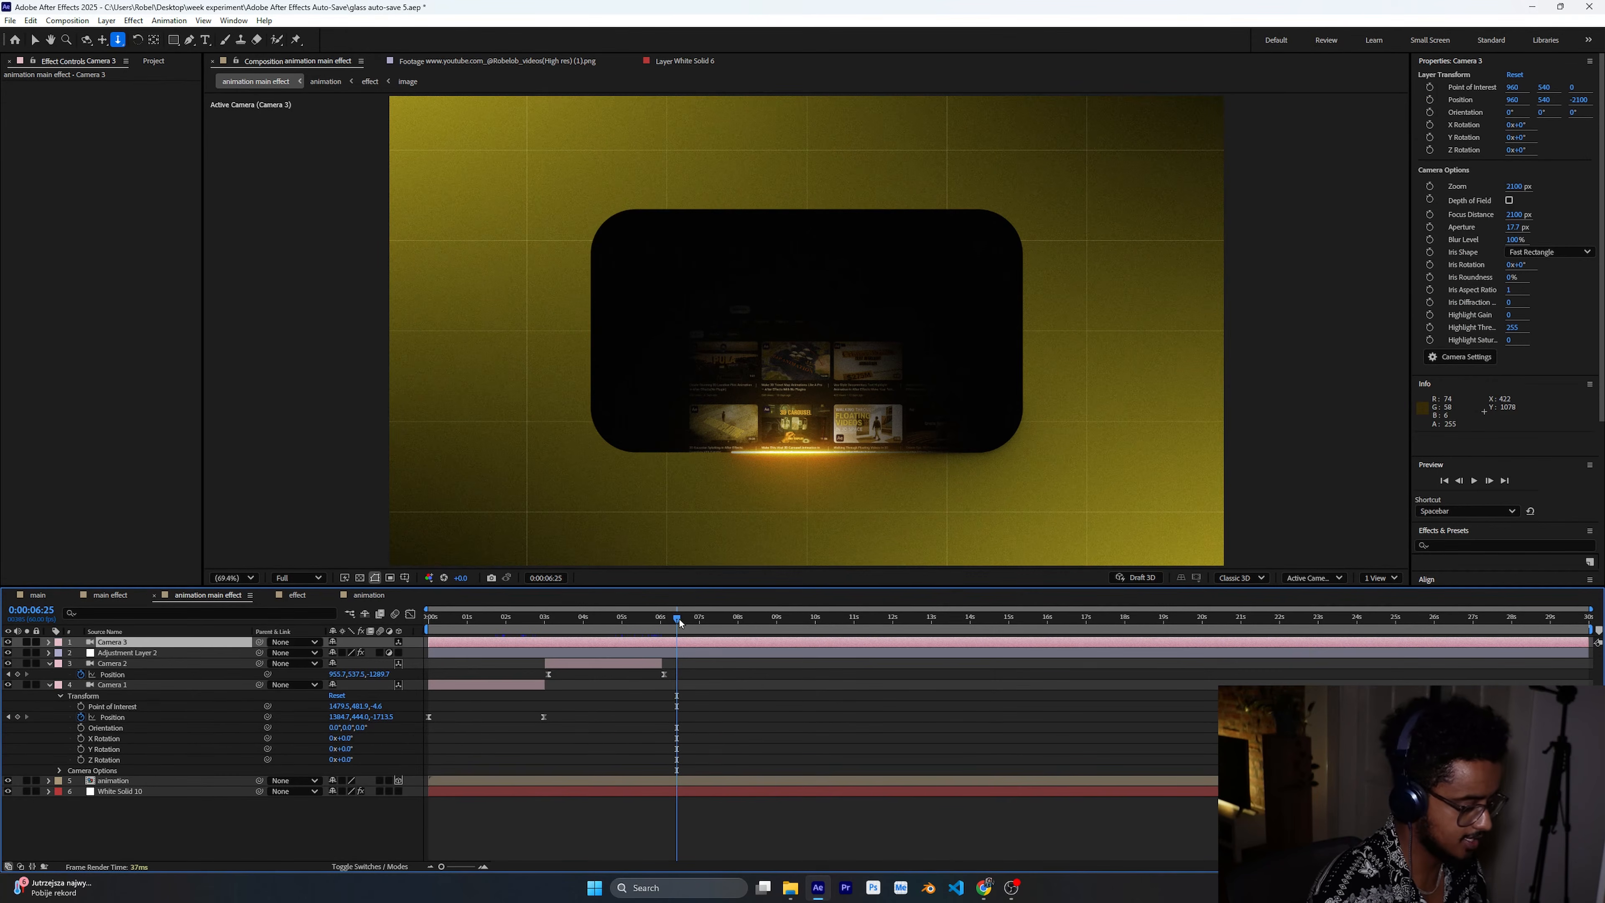
{"action": "key", "text": "equal"}
{"action": "key", "text": "equal"}
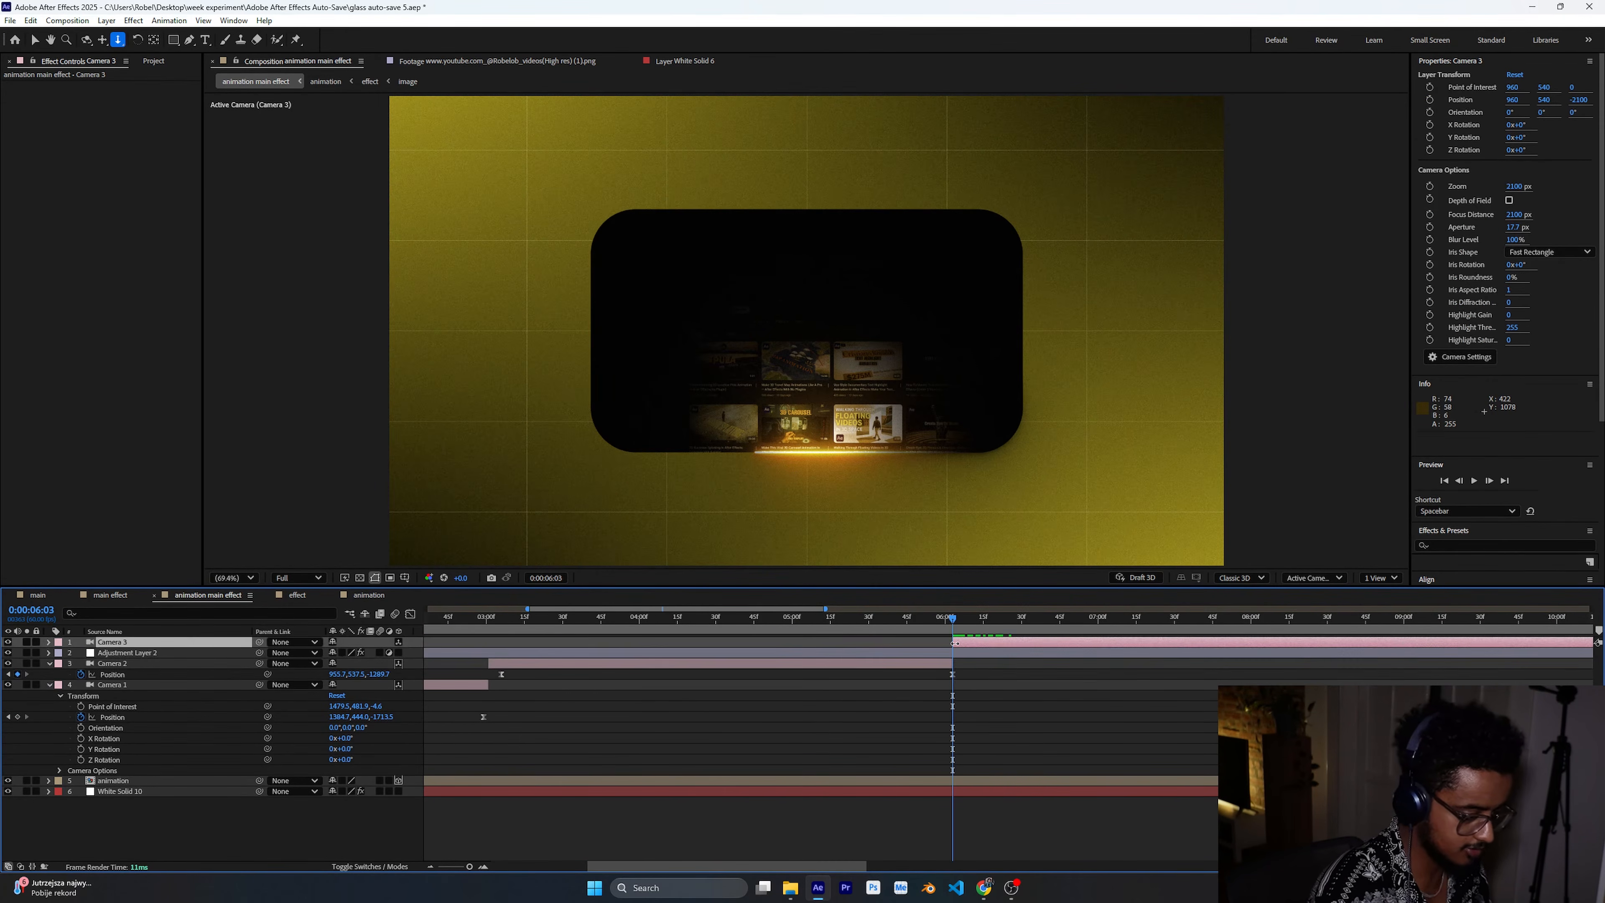
{"action": "left_click_drag", "start_coordinate": [165, 641], "coordinate": [171, 659]}
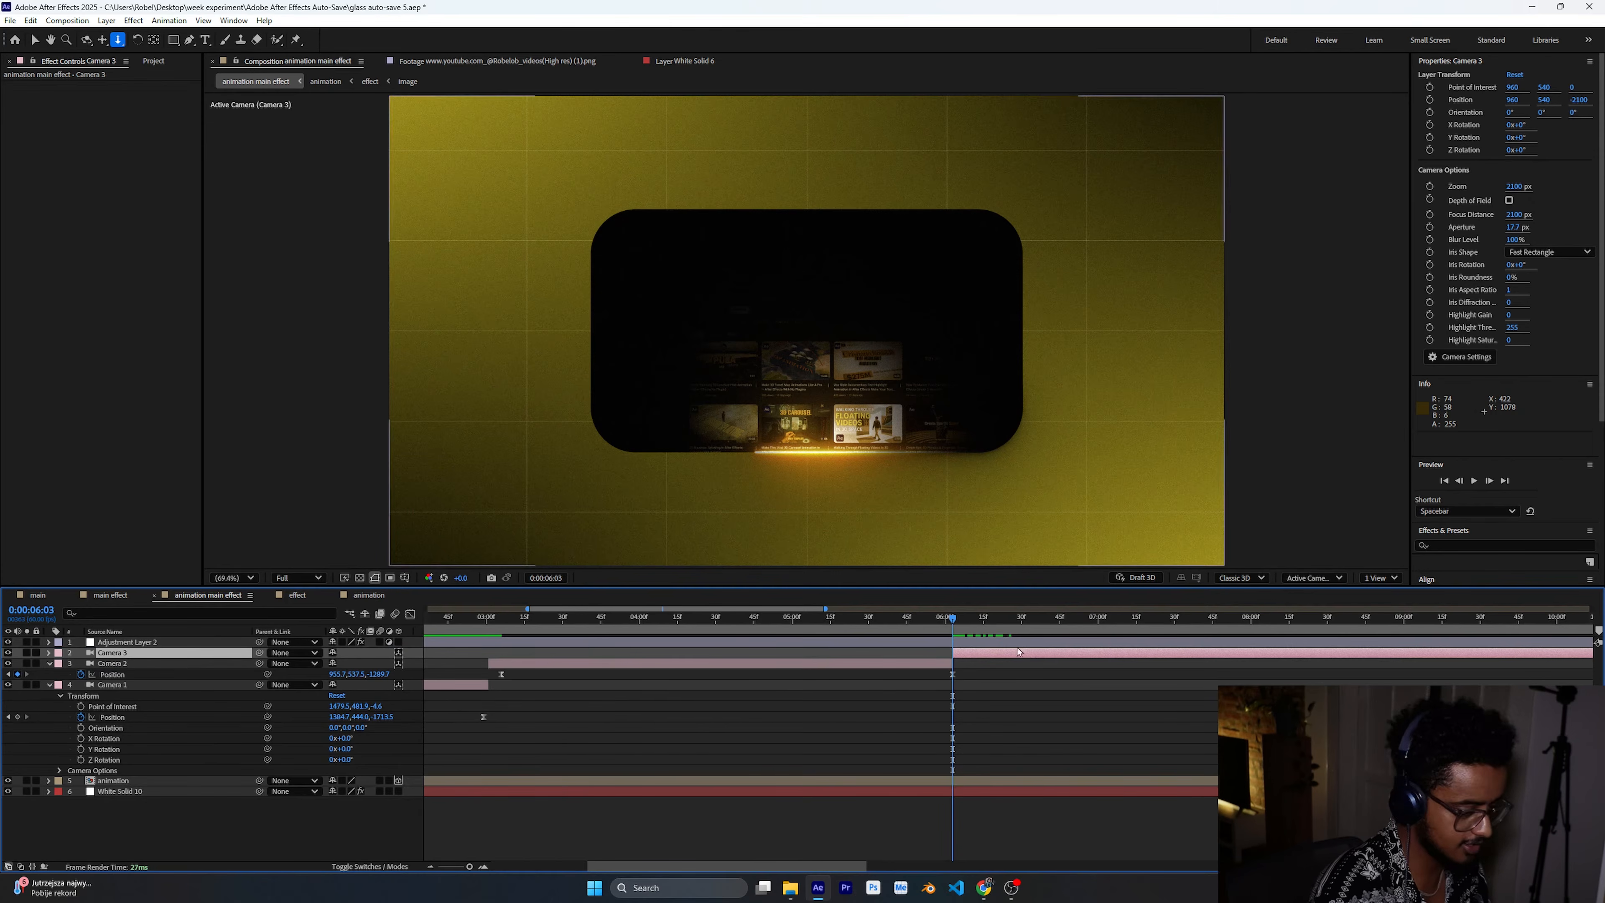
{"action": "left_click_drag", "start_coordinate": [470, 866], "coordinate": [441, 867]}
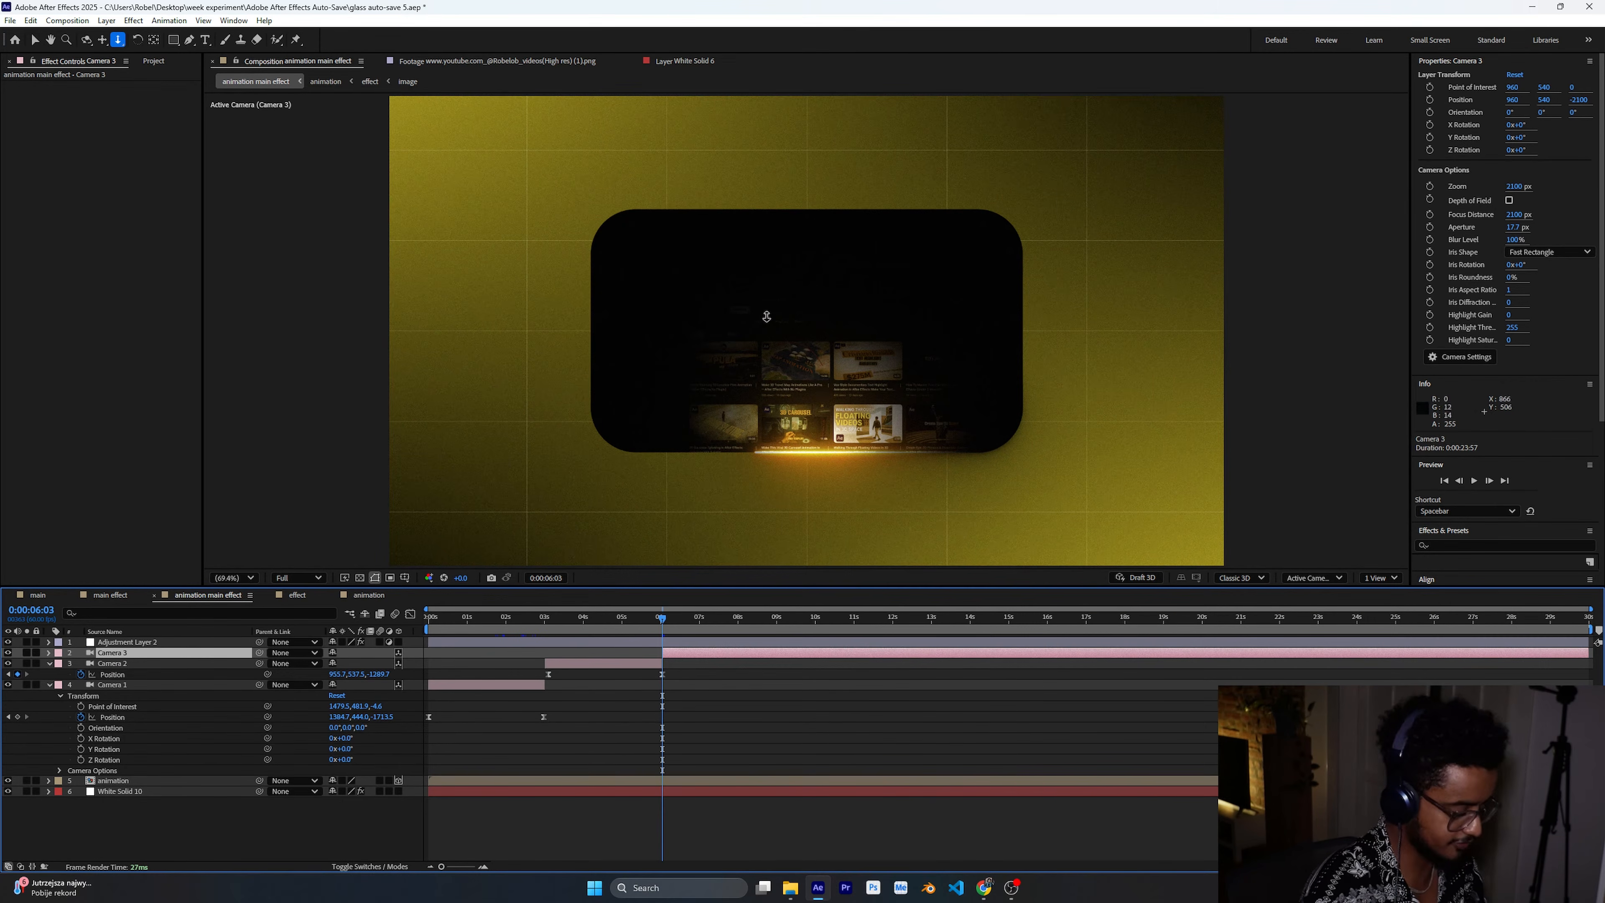
Tilt Camera 3 into a close, low-angle view at Position about 953, 1482, -404, and keyframe its Position at 0:00:06:03.
{"action": "key", "text": "c"}
{"action": "left_click_drag", "start_coordinate": [785, 336], "coordinate": [788, 251]}
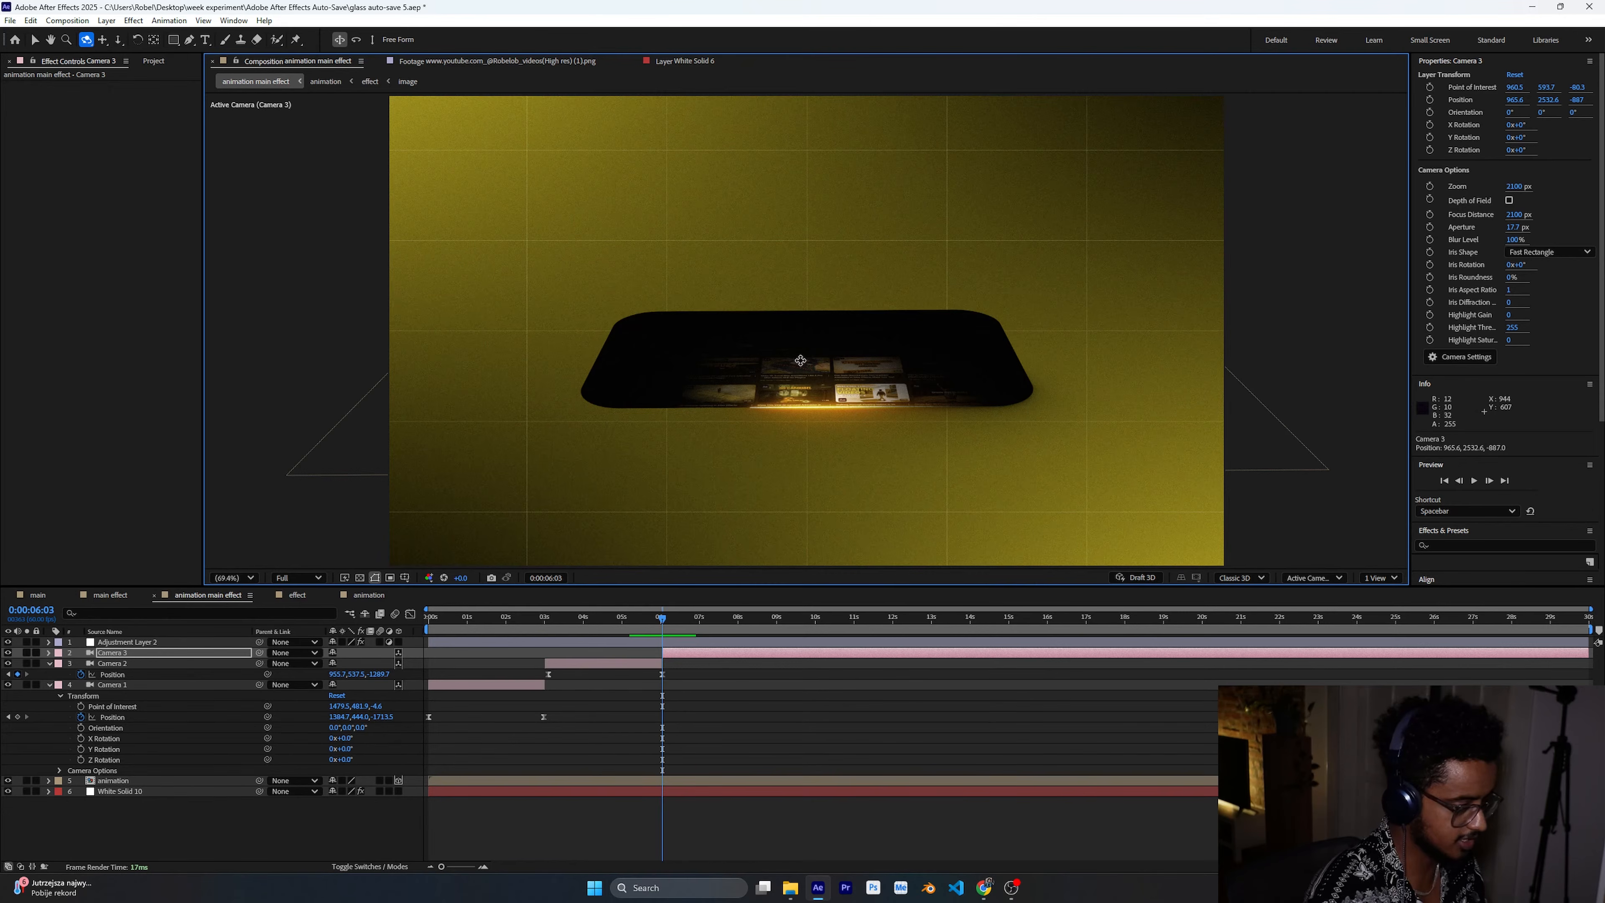
{"action": "key", "text": "2"}
{"action": "left_click_drag", "start_coordinate": [801, 362], "coordinate": [804, 171]}
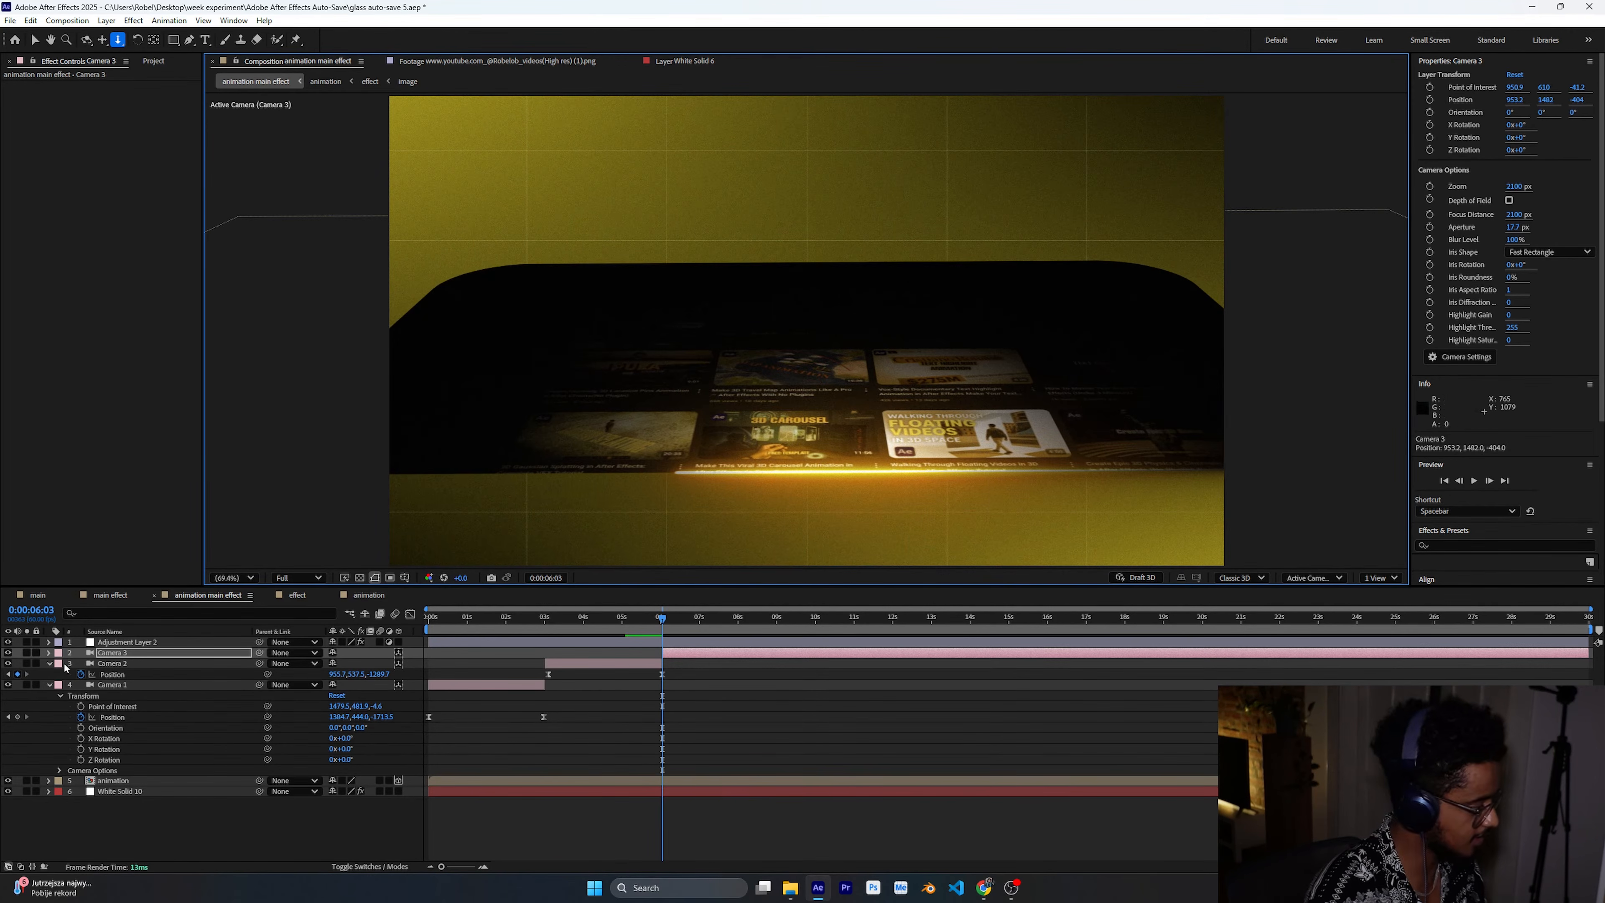
{"action": "key", "text": "p"}
{"action": "left_click", "coordinate": [81, 664]}
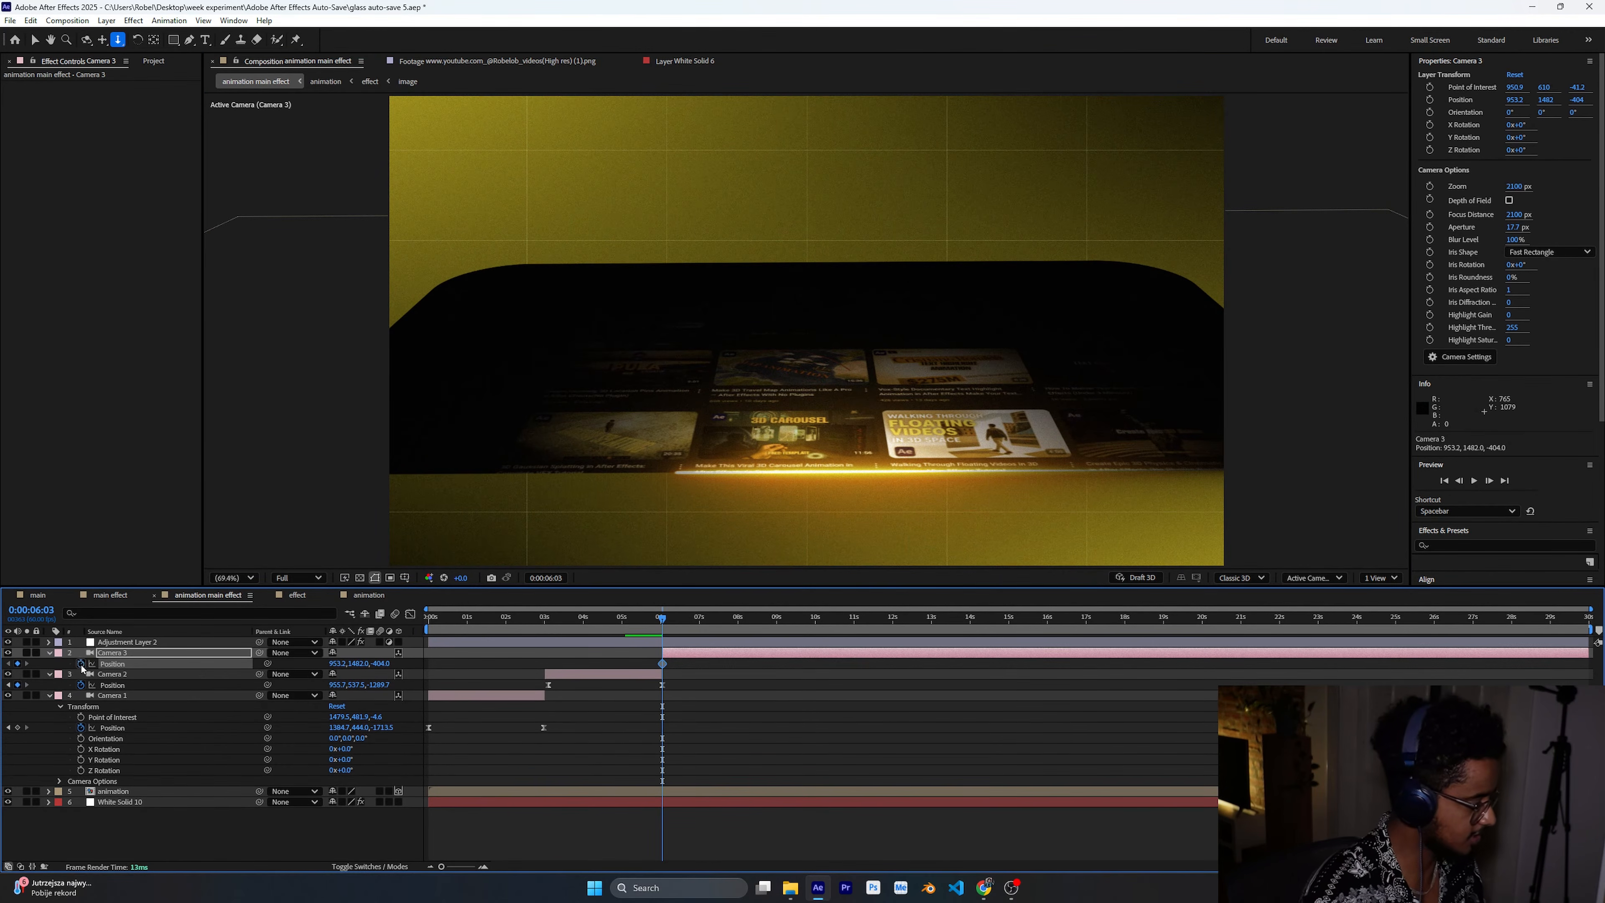
Try a second Position keyframe for Camera 3 at 0:00:09:05, panning the camera to about X 760 toward the lit corner.
{"action": "left_click_drag", "start_coordinate": [661, 619], "coordinate": [778, 664]}
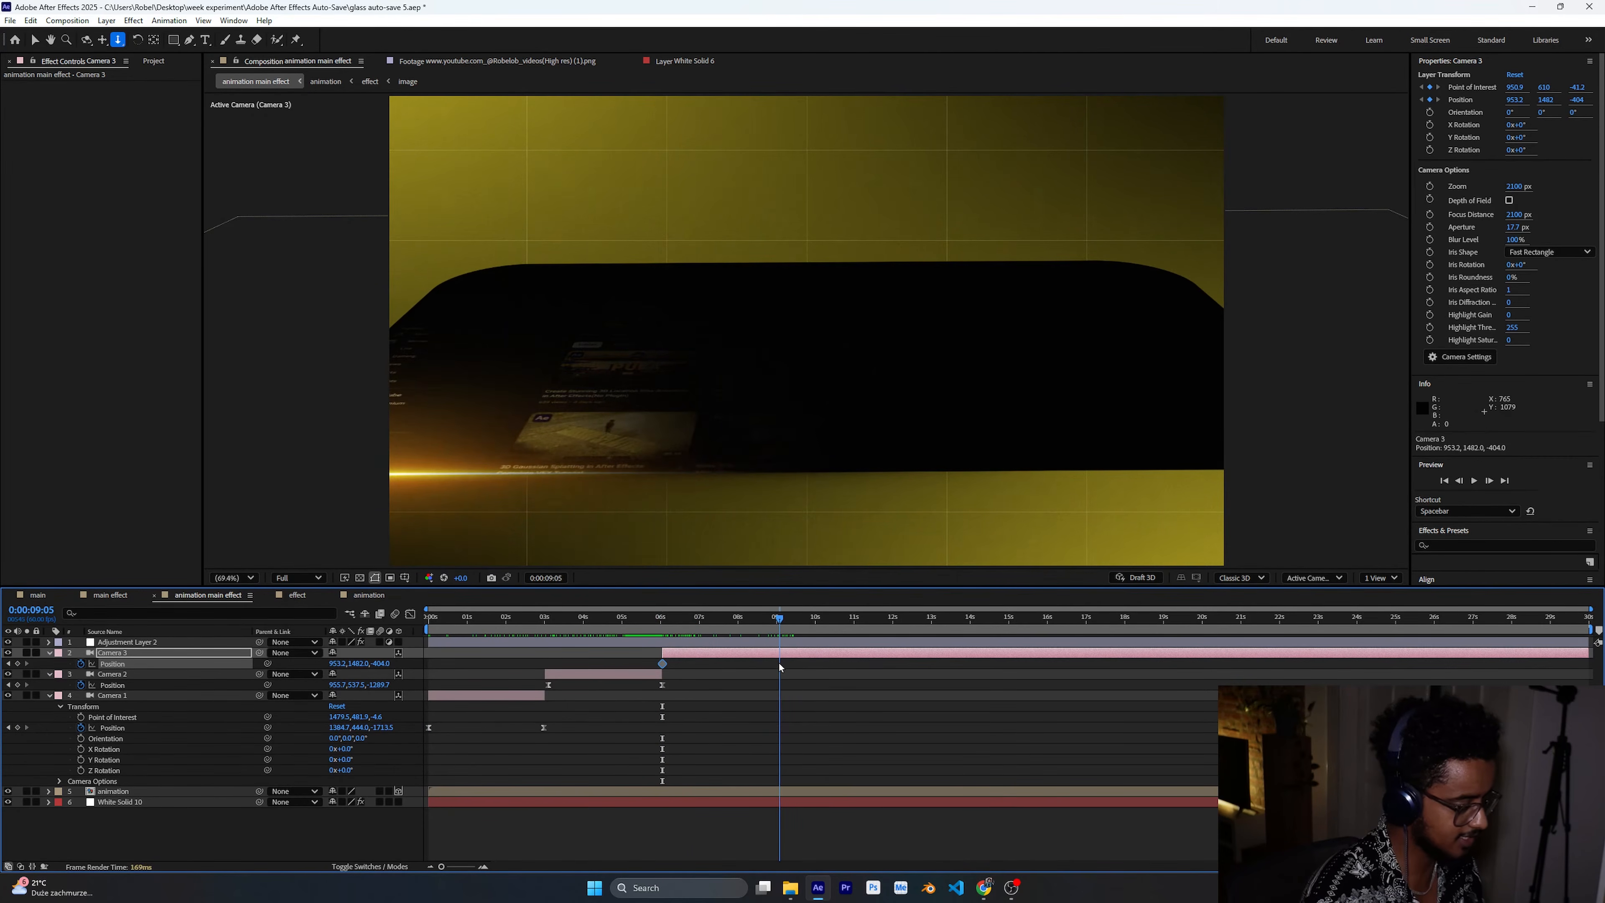
{"action": "key", "text": "2"}
{"action": "left_click_drag", "start_coordinate": [748, 363], "coordinate": [910, 368]}
{"action": "left_click_drag", "start_coordinate": [780, 619], "coordinate": [782, 655]}
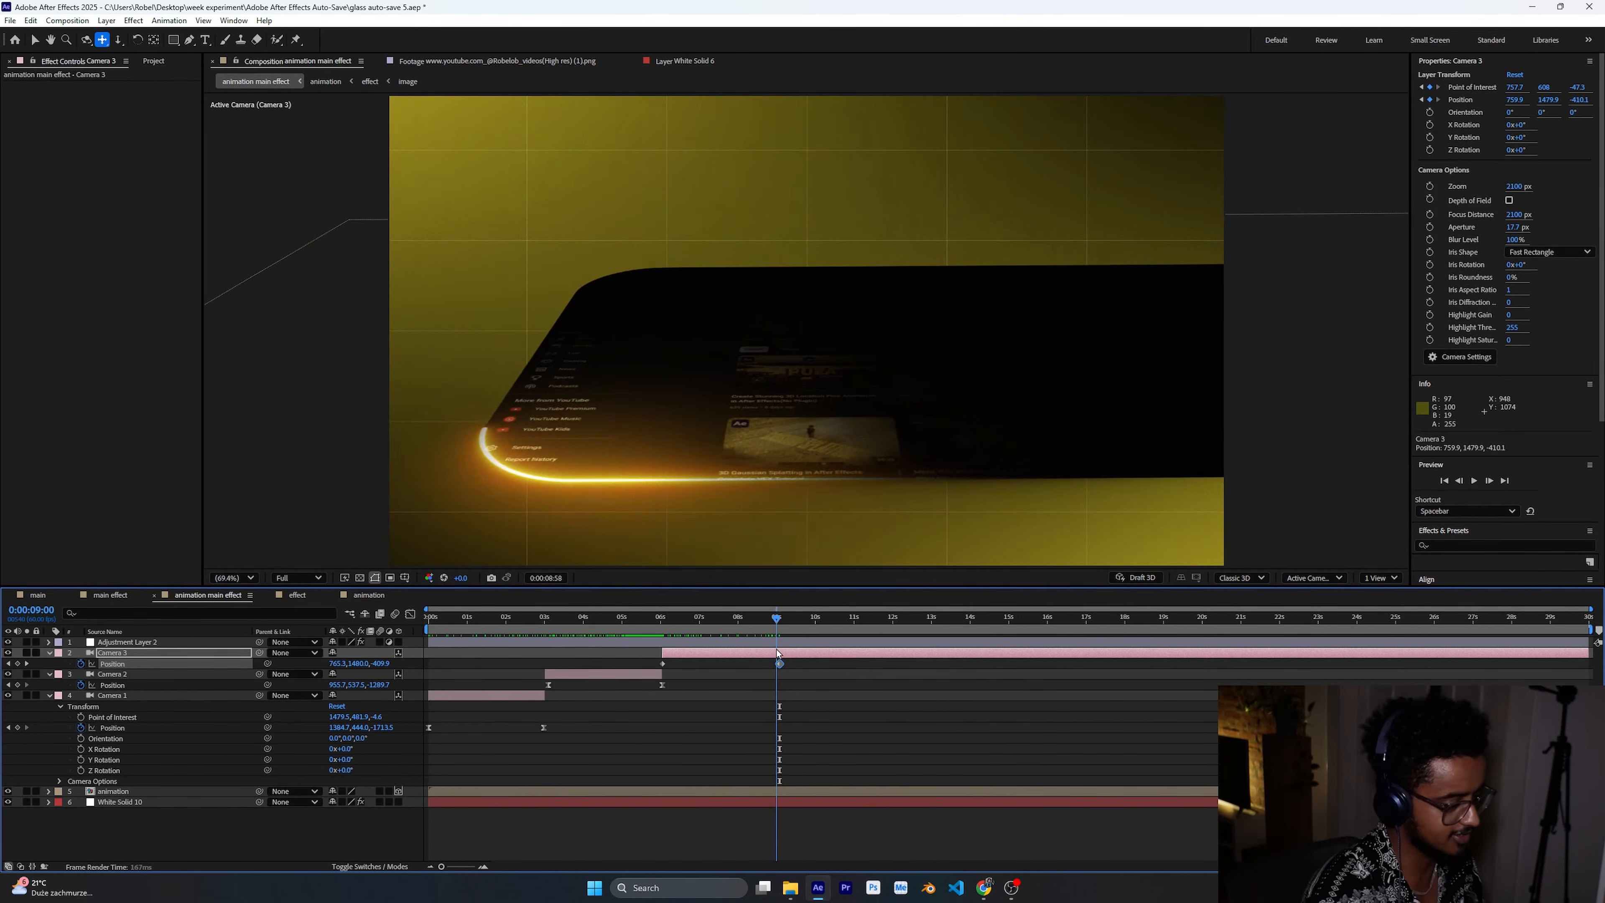
Try trimming Camera 3's end at 0:00:09:05 and applying Easy Ease to its Position keyframes.
{"action": "left_click_drag", "start_coordinate": [441, 867], "coordinate": [470, 868]}
{"action": "left_click", "coordinate": [1004, 653]}
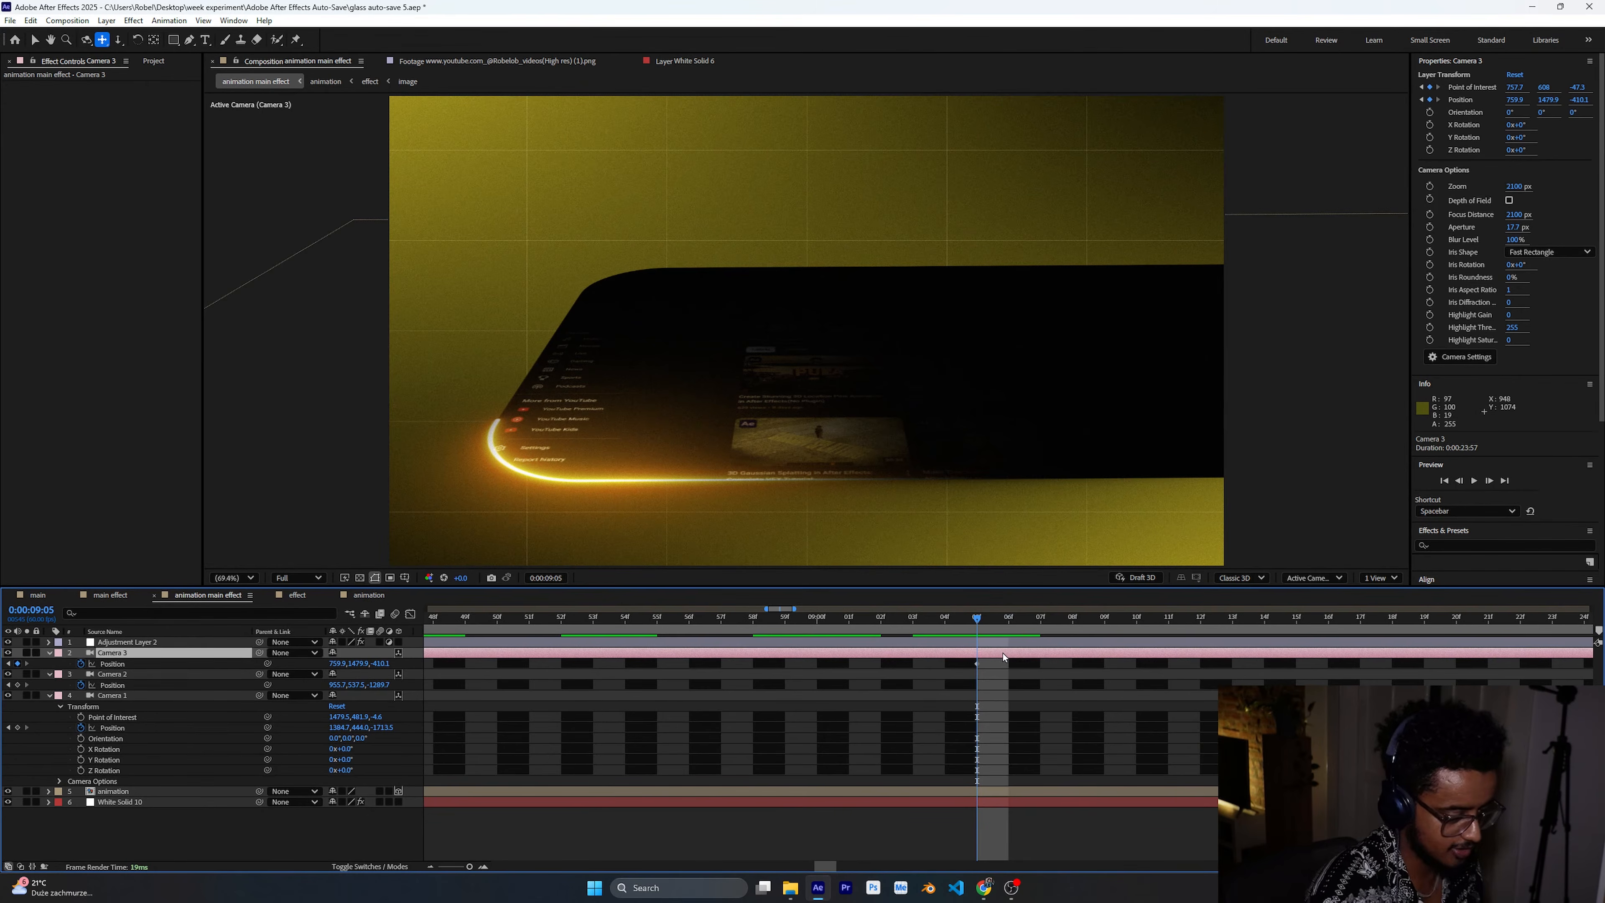
{"action": "key", "text": "alt+bracketright"}
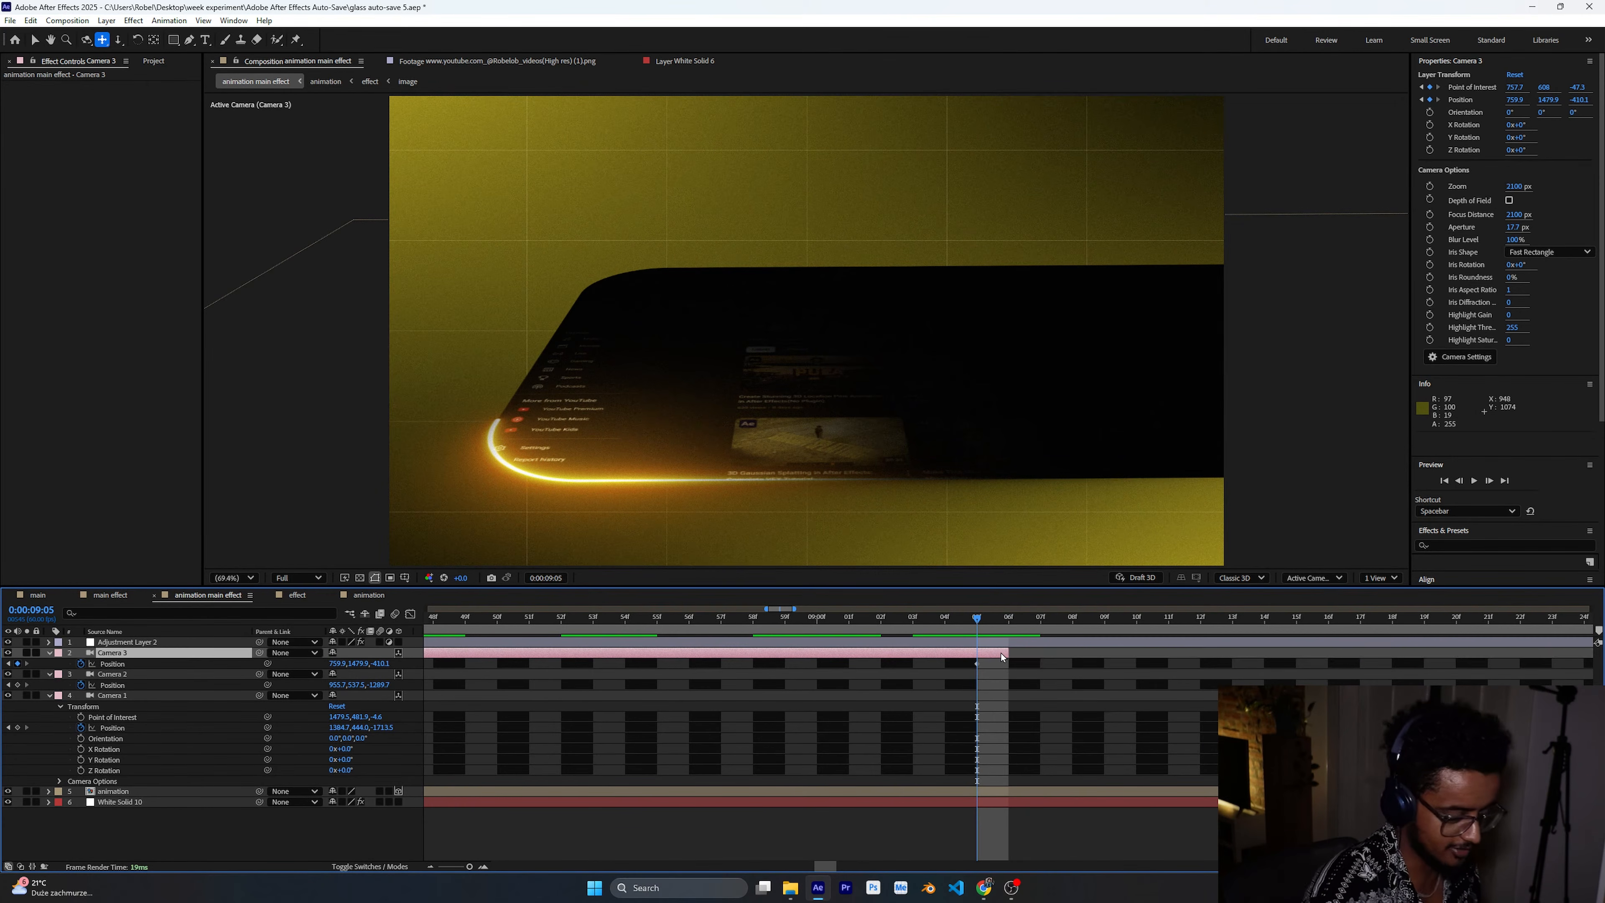
{"action": "left_click_drag", "start_coordinate": [991, 654], "coordinate": [984, 661]}
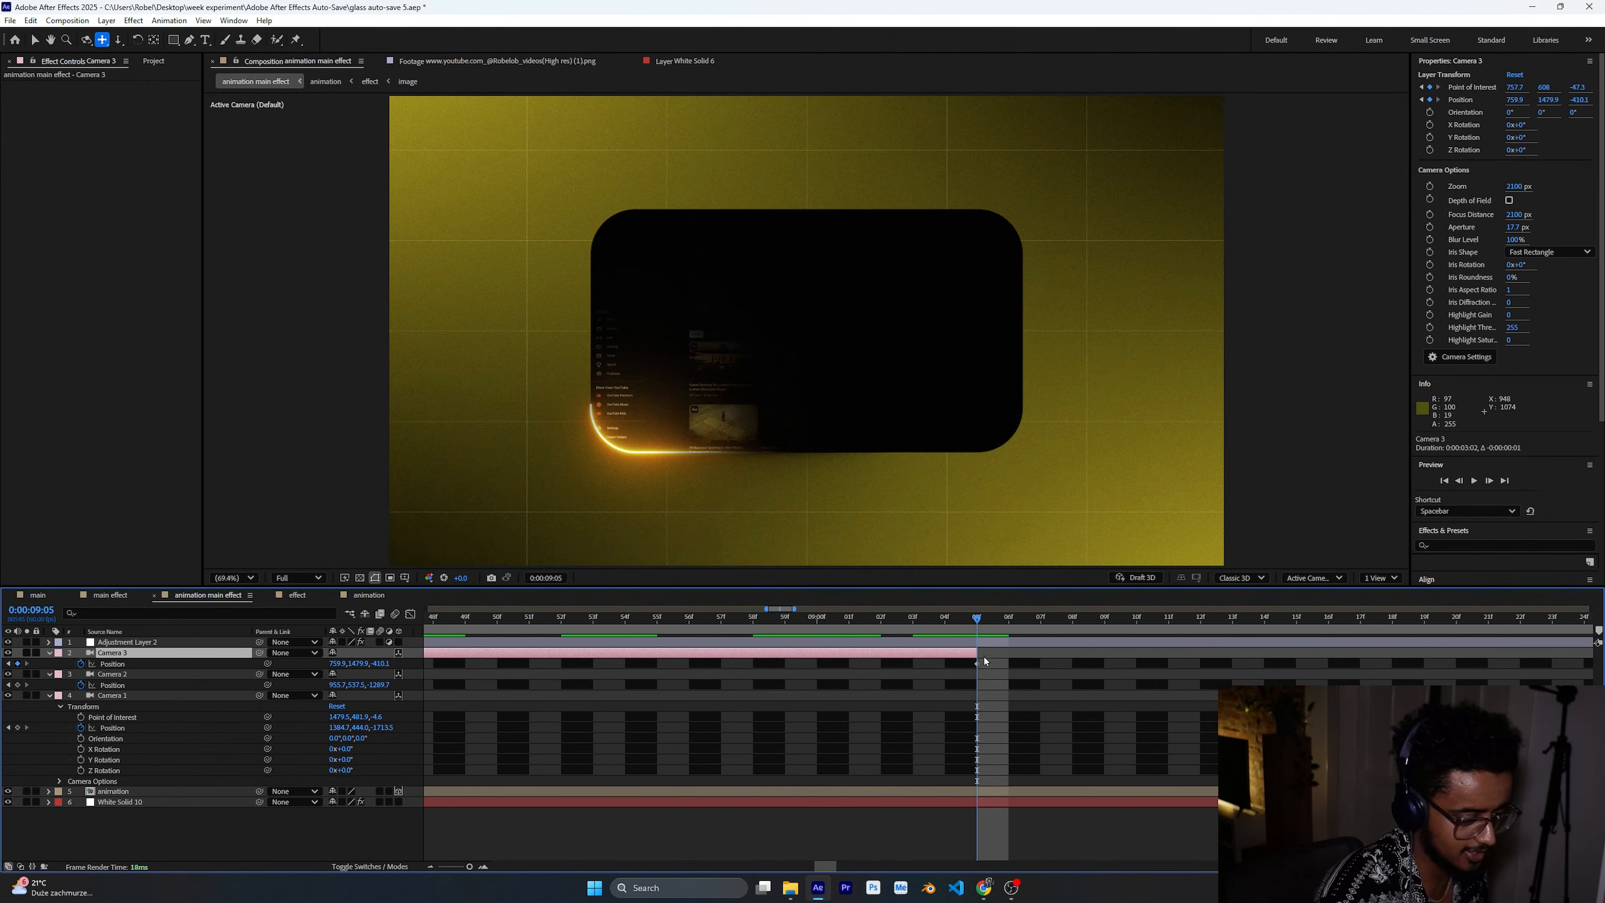
{"action": "left_click_drag", "start_coordinate": [462, 865], "coordinate": [442, 867]}
{"action": "mouse_move", "coordinate": [867, 664]}
{"action": "left_mouse_down"}
{"action": "mouse_move", "coordinate": [625, 674]}
{"action": "mouse_move", "coordinate": [851, 675]}
{"action": "left_mouse_up"}
{"action": "key", "text": "F9"}
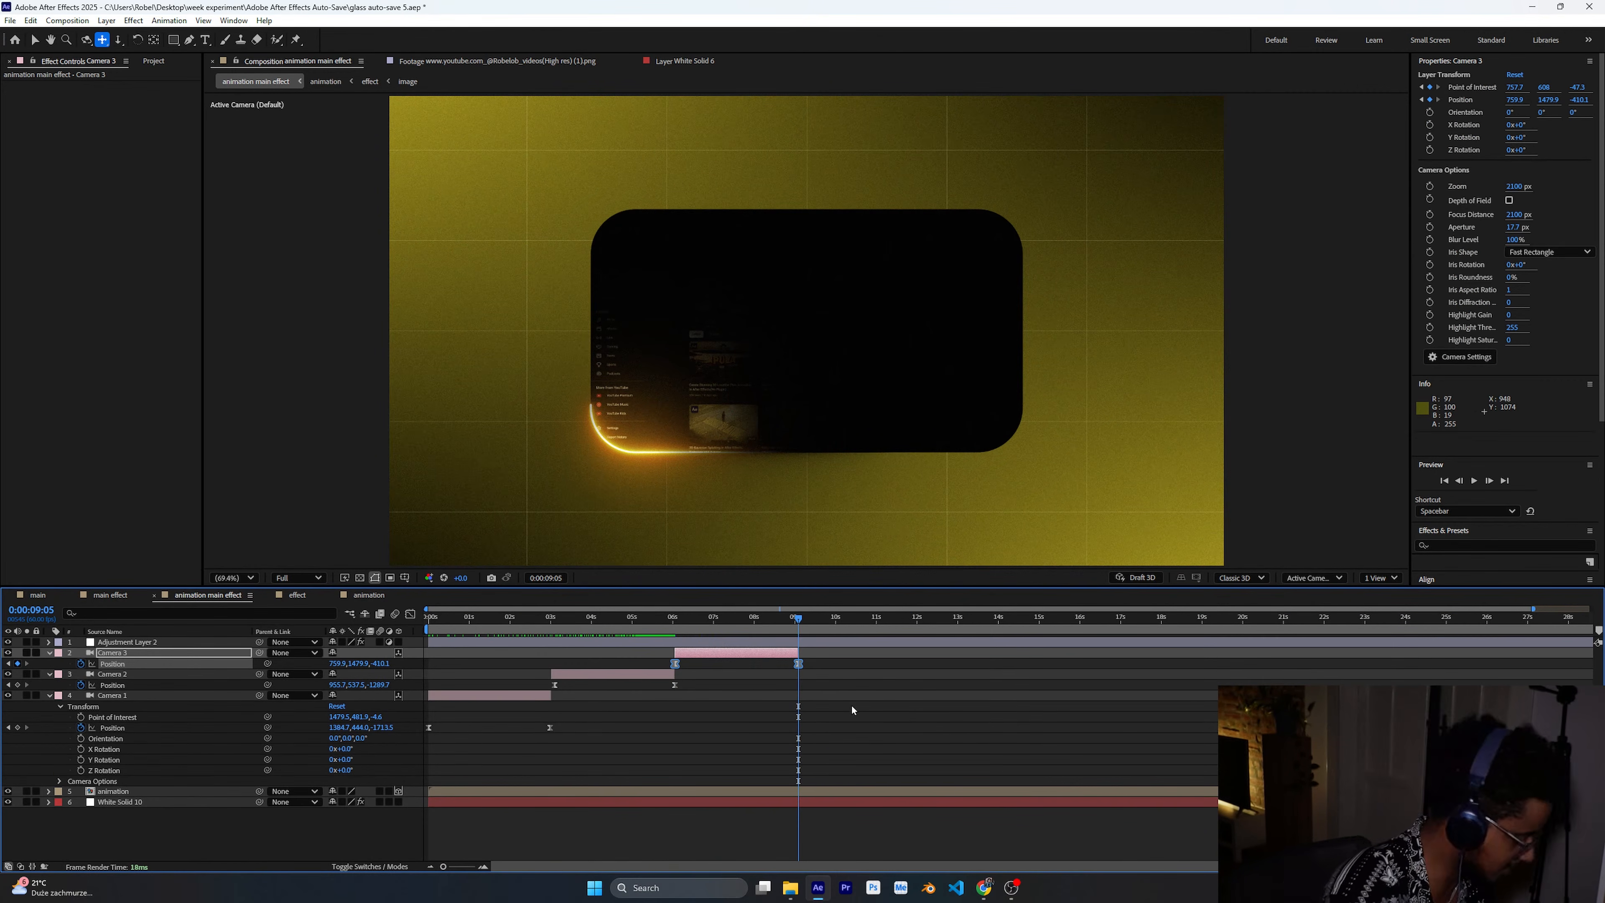
Preview the camera moves, then undo Camera 3's easing, end trim and panned Position keyframe.
{"action": "left_click", "coordinate": [408, 615]}
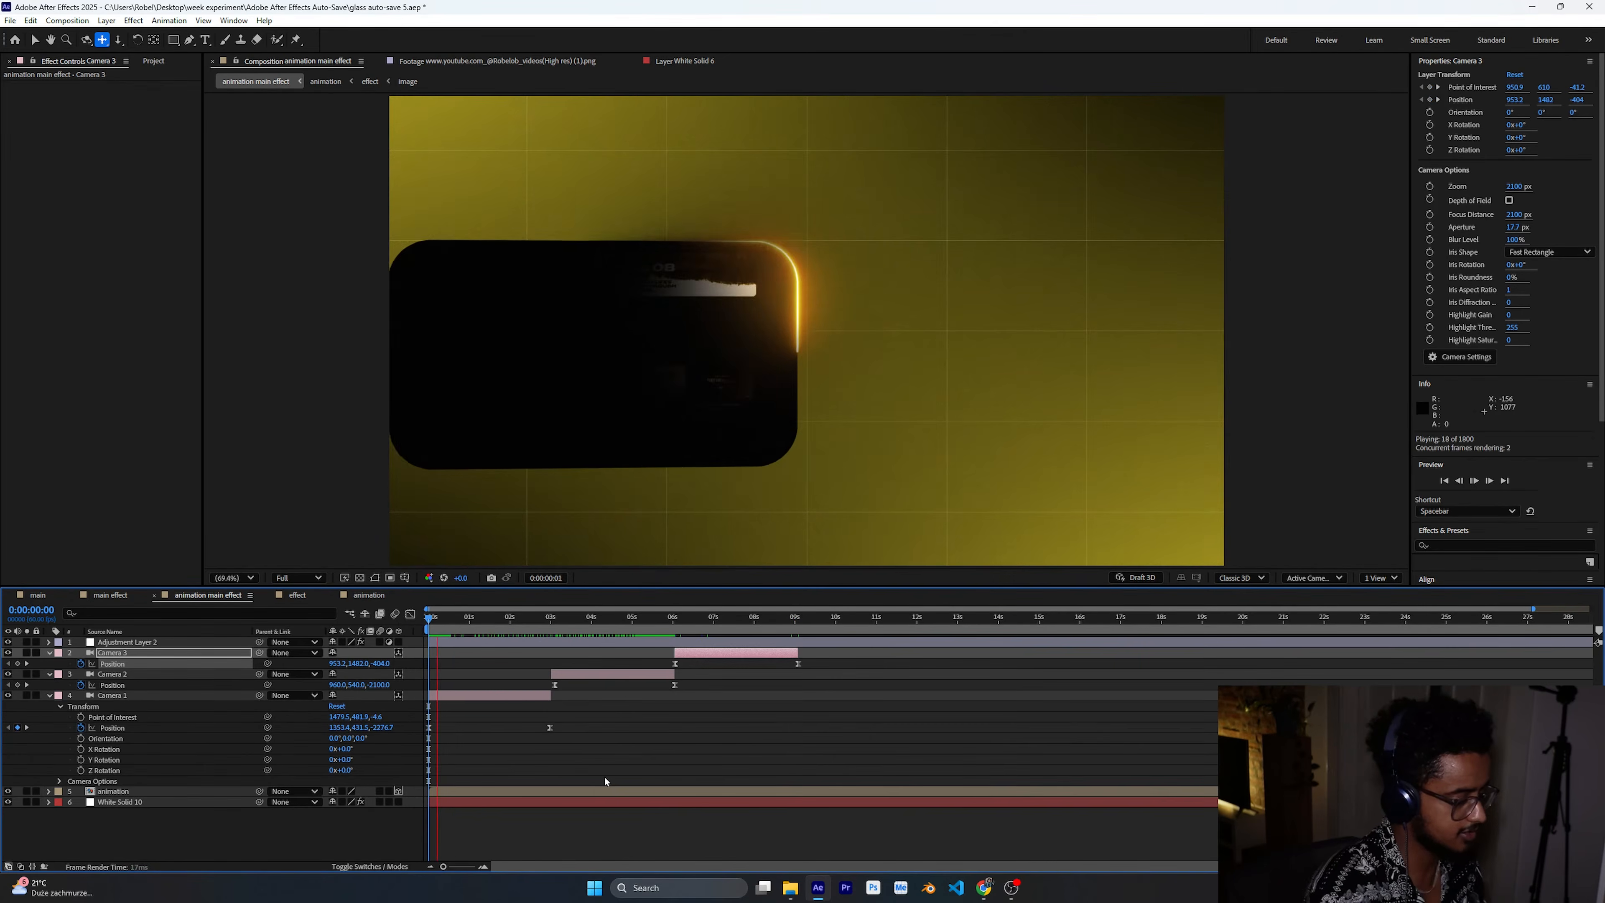
{"action": "mouse_move", "coordinate": [798, 619]}
{"action": "left_mouse_down"}
{"action": "mouse_move", "coordinate": [747, 671]}
{"action": "mouse_move", "coordinate": [736, 620]}
{"action": "mouse_move", "coordinate": [679, 622]}
{"action": "mouse_move", "coordinate": [798, 633]}
{"action": "left_mouse_up"}
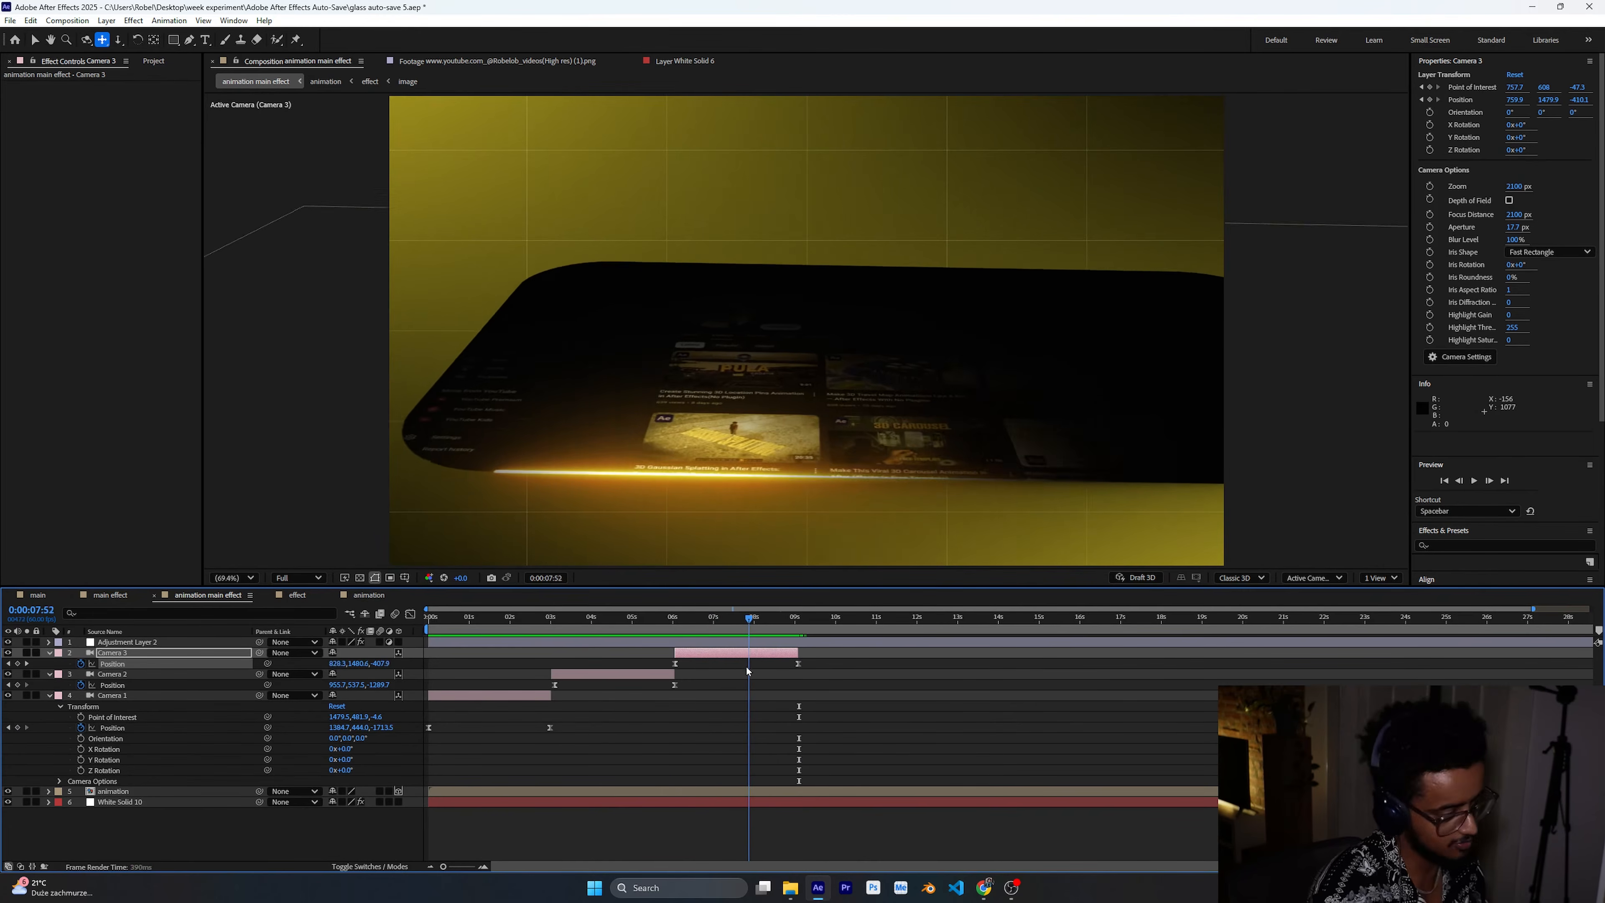
{"action": "left_click", "coordinate": [733, 653]}
{"action": "left_click", "coordinate": [796, 664]}
{"action": "key", "text": "Delete"}
{"action": "key", "text": "ctrl+z"}
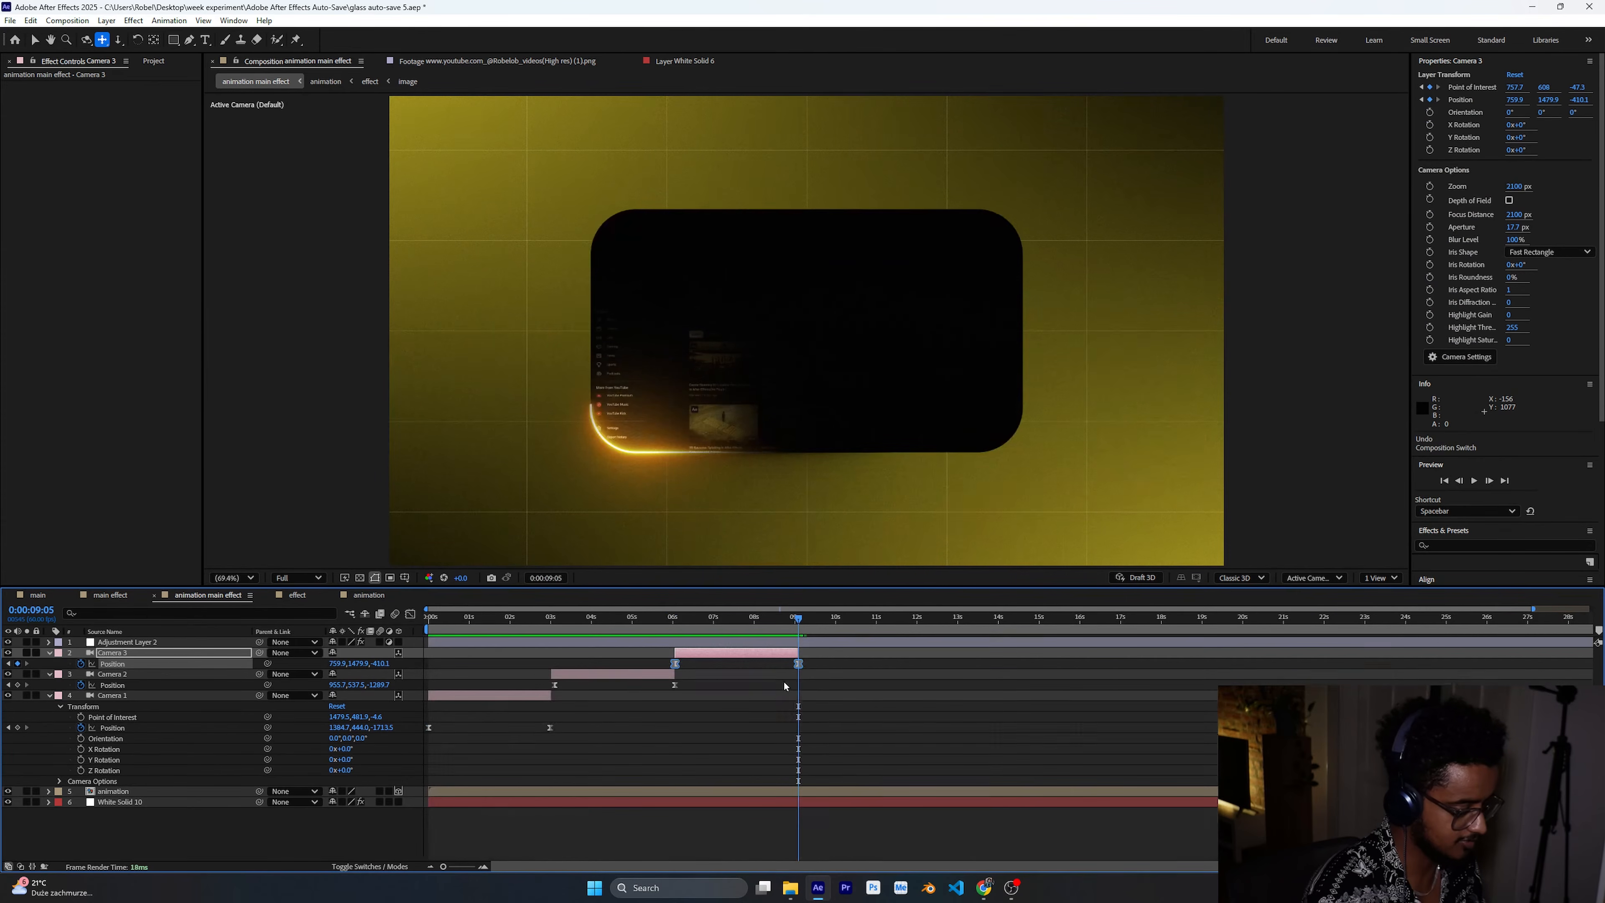
{"action": "key", "text": "ctrl+z"}
{"action": "key", "text": "ctrl+z"}
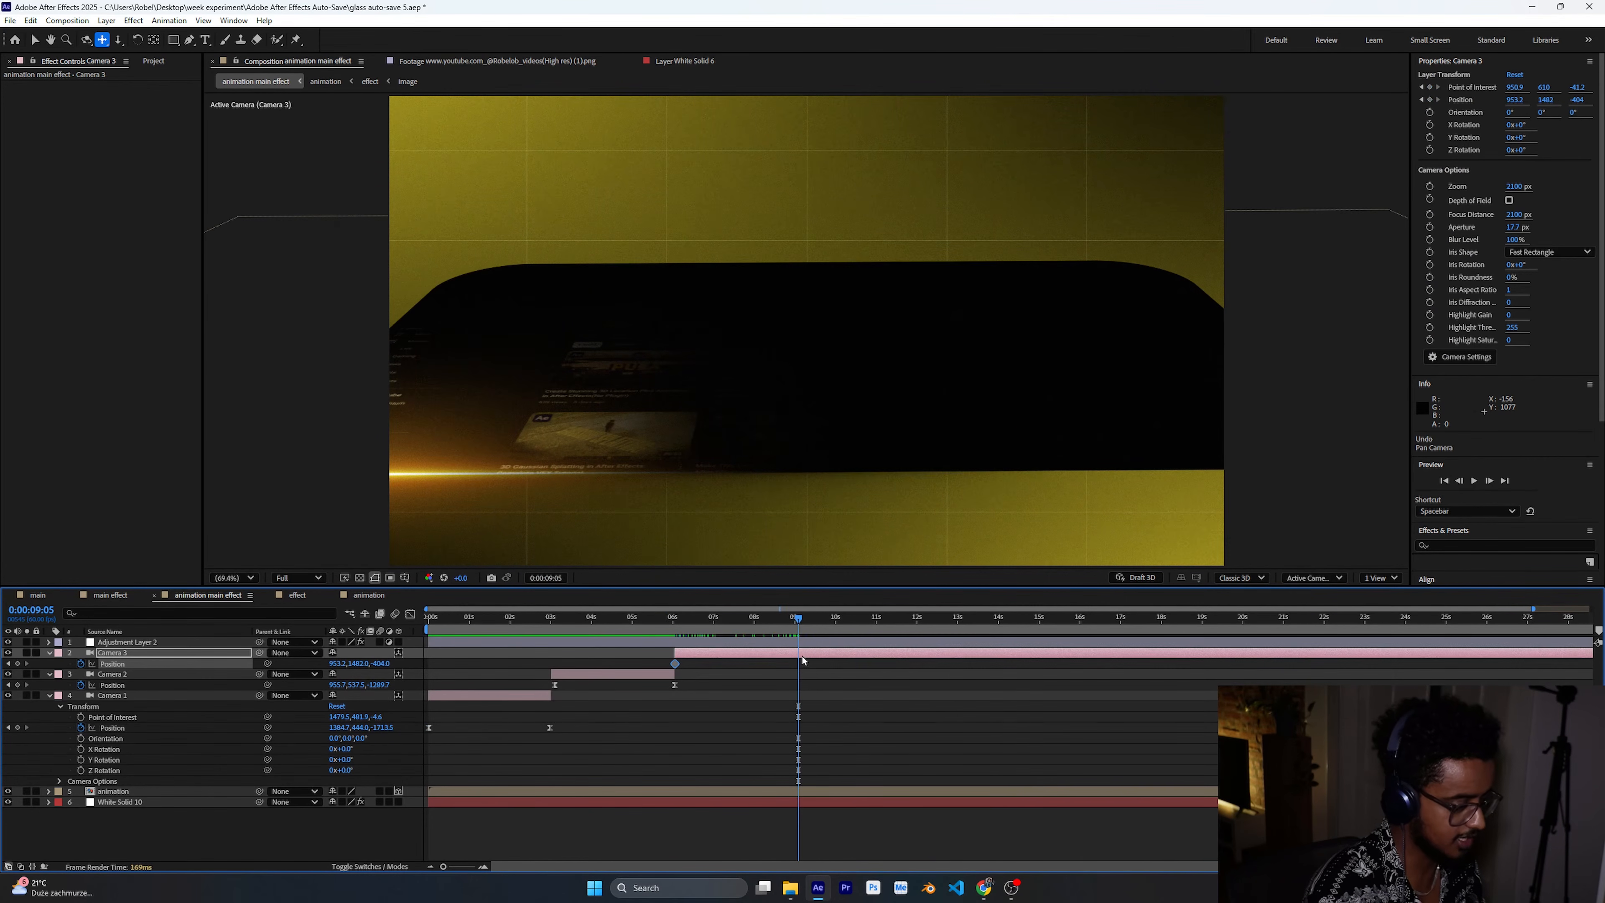
Pan Camera 3 to about X 647 at 0:00:09:05 as its second Position keyframe, and apply Easy Ease to both keyframes.
{"action": "left_click_drag", "start_coordinate": [860, 418], "coordinate": [1066, 435]}
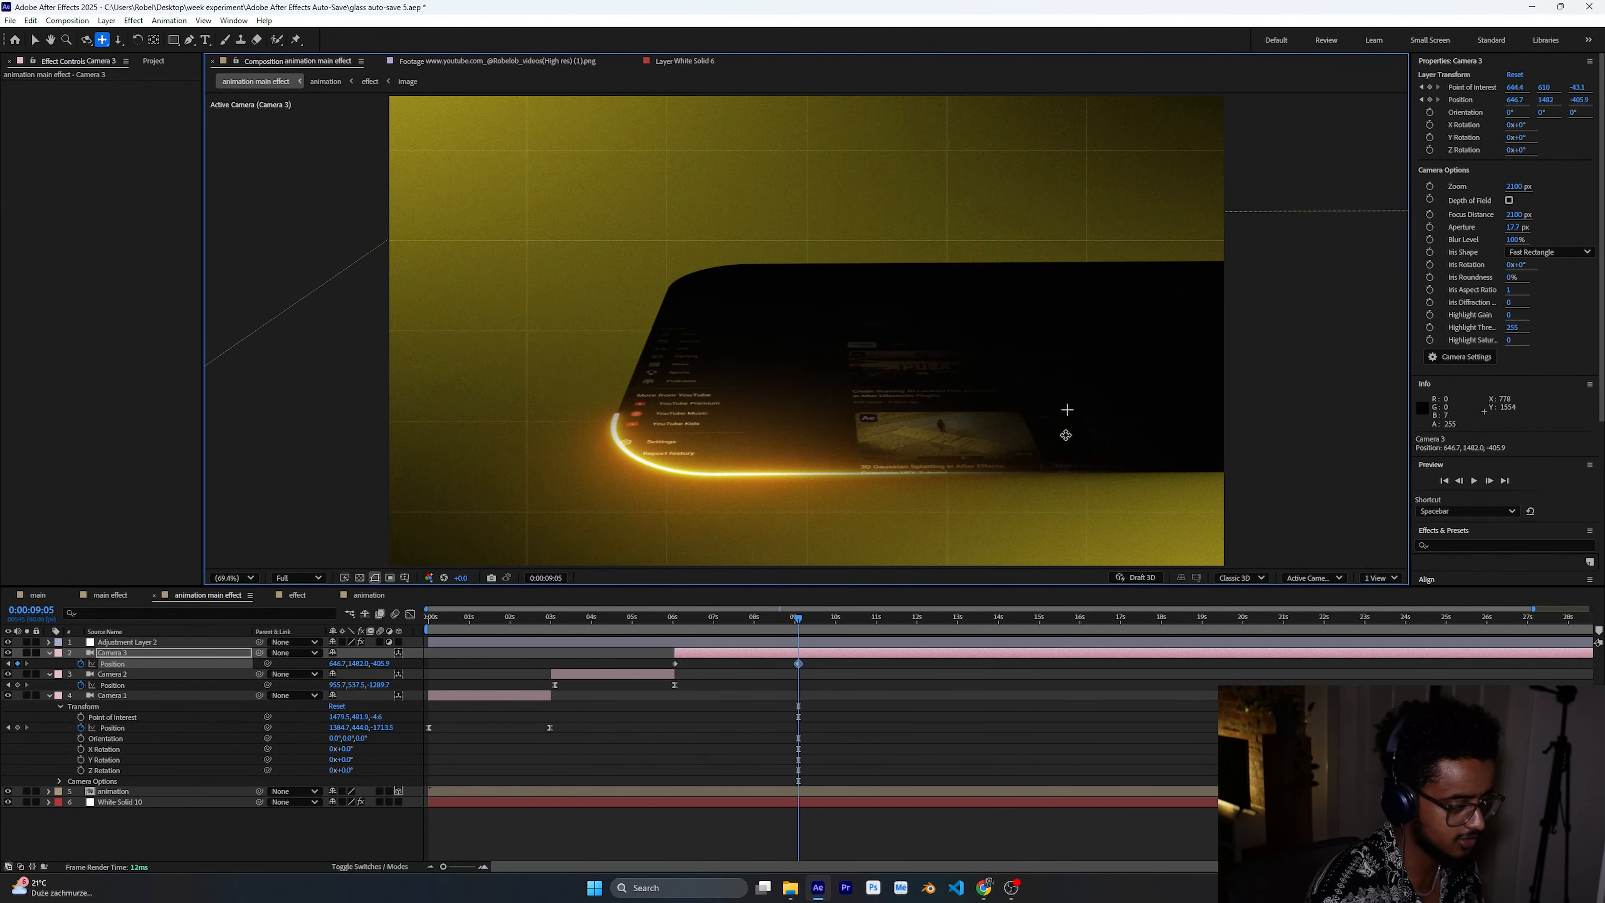
{"action": "left_click_drag", "start_coordinate": [834, 638], "coordinate": [676, 632]}
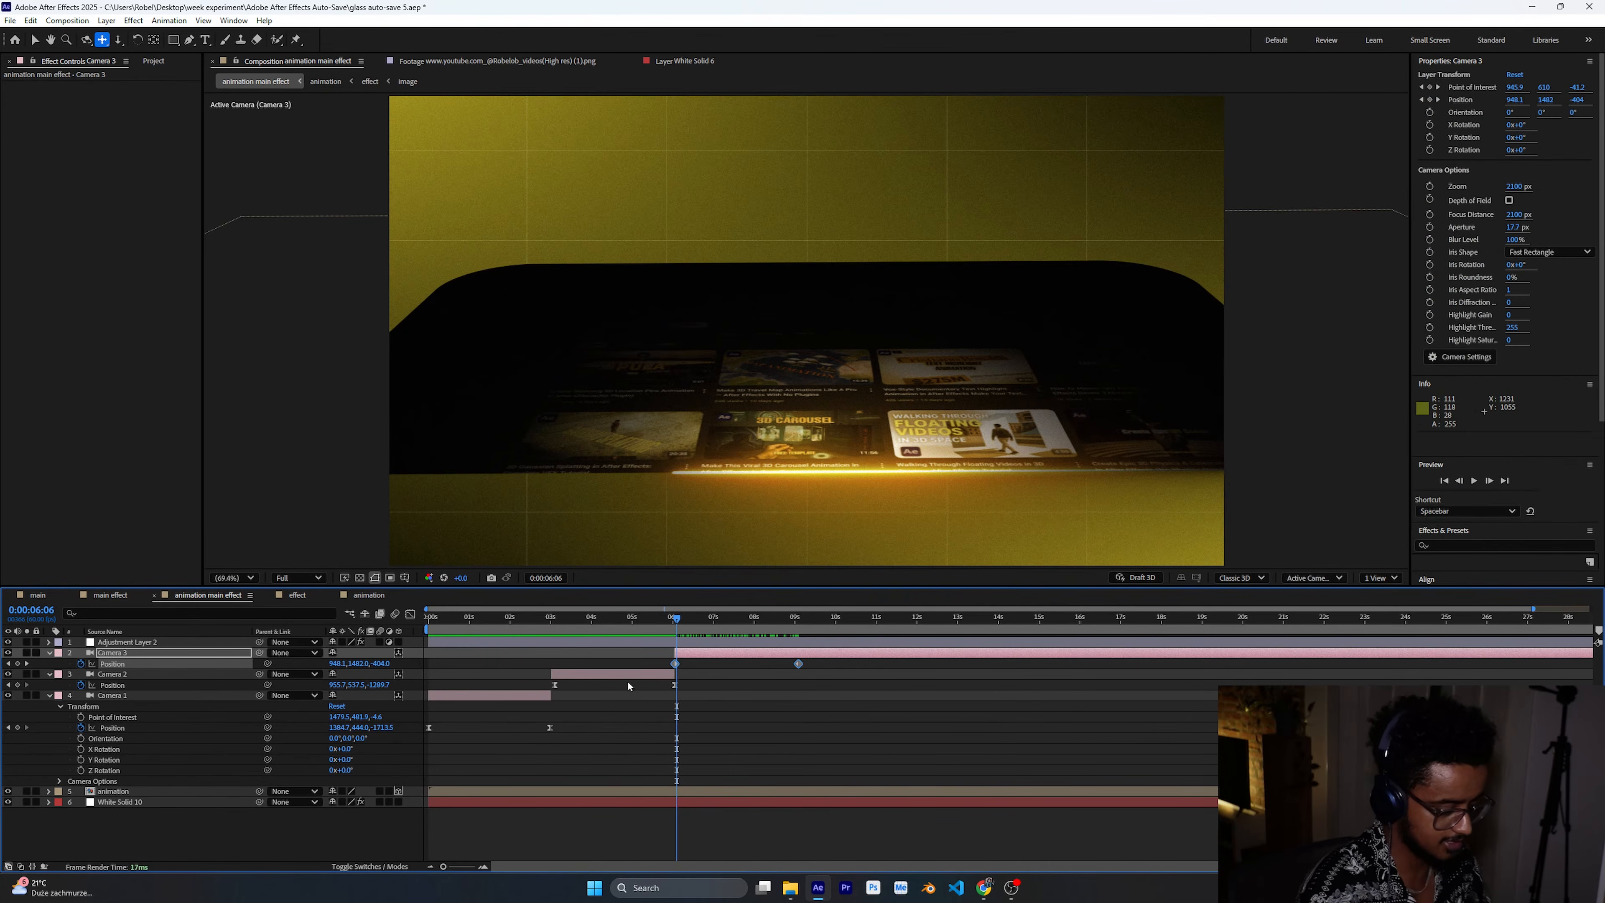
{"action": "key", "text": "F9"}
Trim Camera 3's end to its last Position keyframe at 0:00:09:05.
{"action": "left_click", "coordinate": [799, 623]}
{"action": "left_click_drag", "start_coordinate": [444, 867], "coordinate": [483, 876]}
{"action": "left_click_drag", "start_coordinate": [999, 622], "coordinate": [979, 634]}
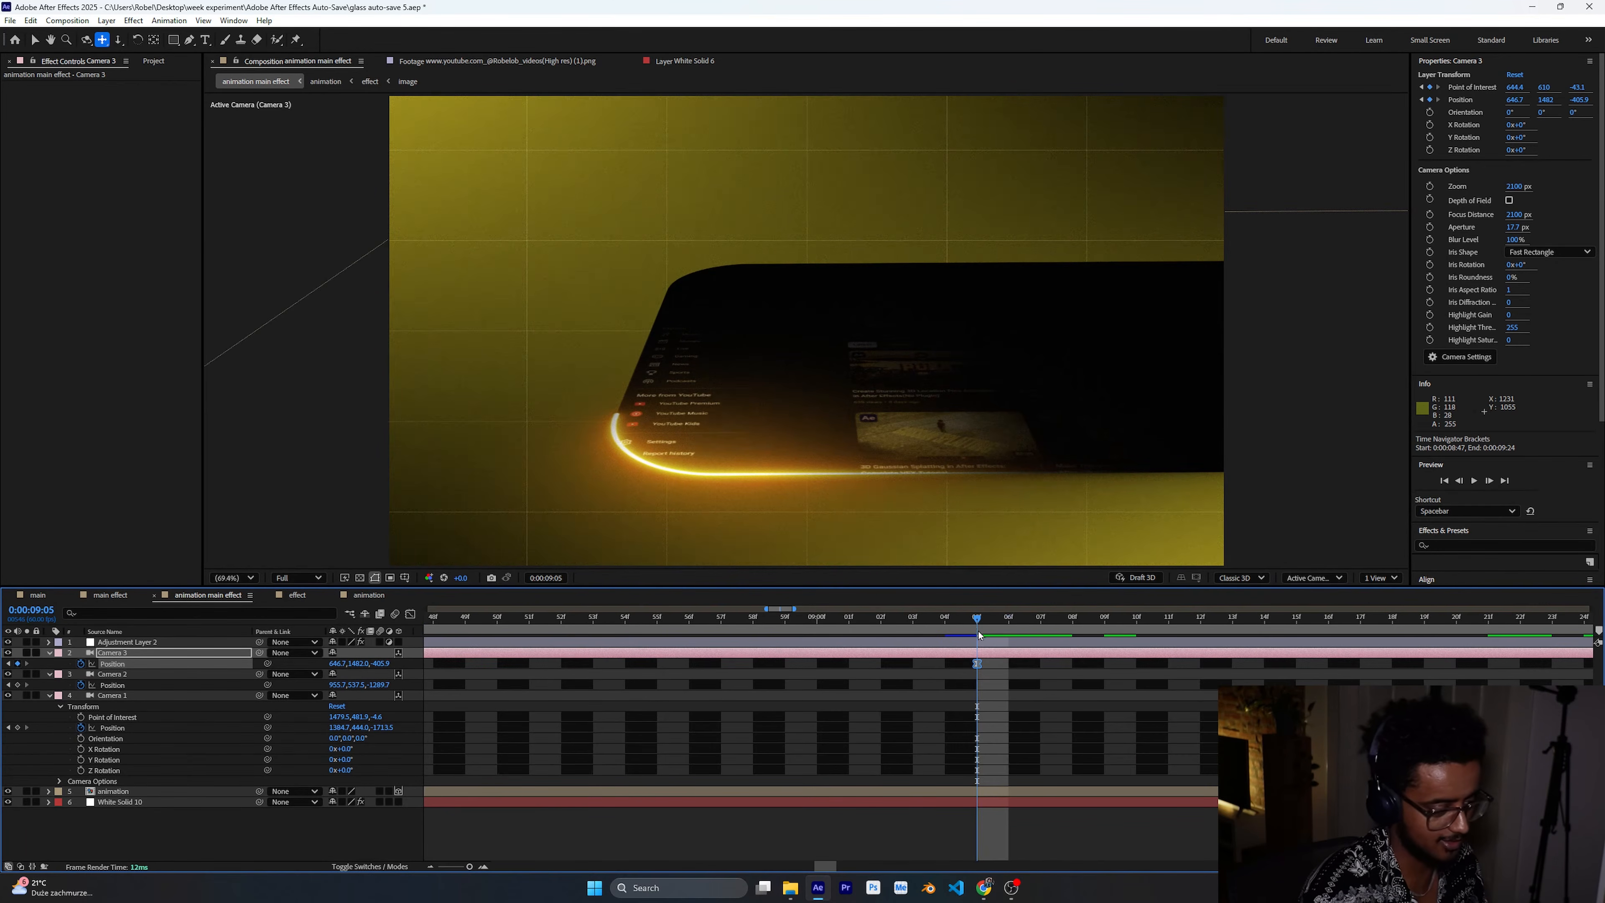
{"action": "left_click", "coordinate": [1014, 654]}
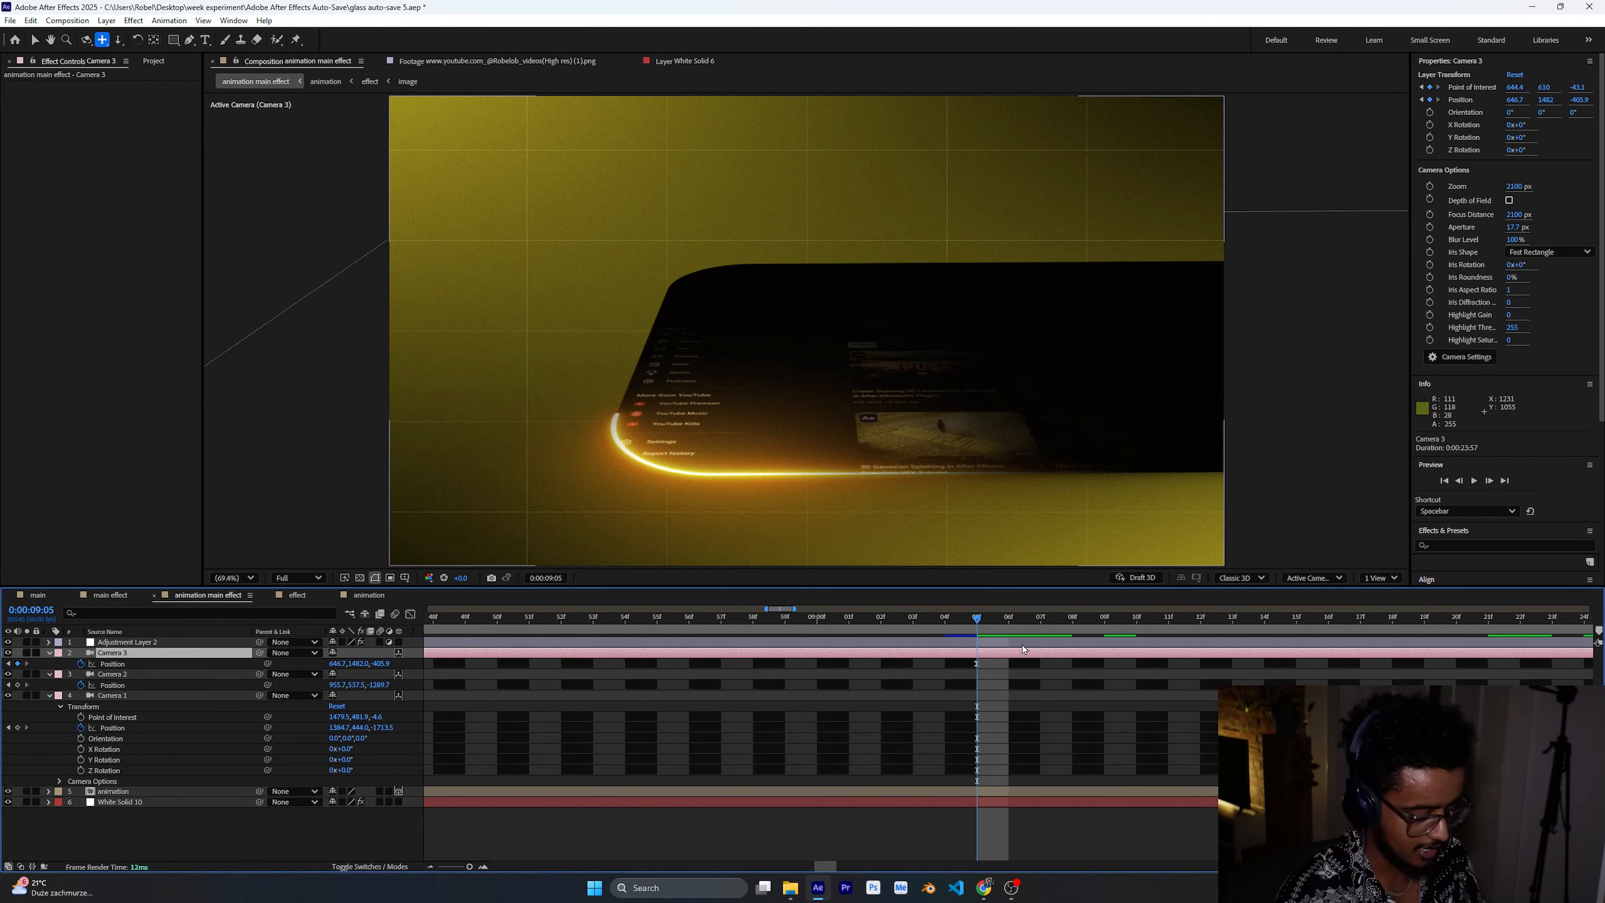
{"action": "key", "text": "alt+bracketright"}
{"action": "left_click_drag", "start_coordinate": [1007, 652], "coordinate": [977, 651]}
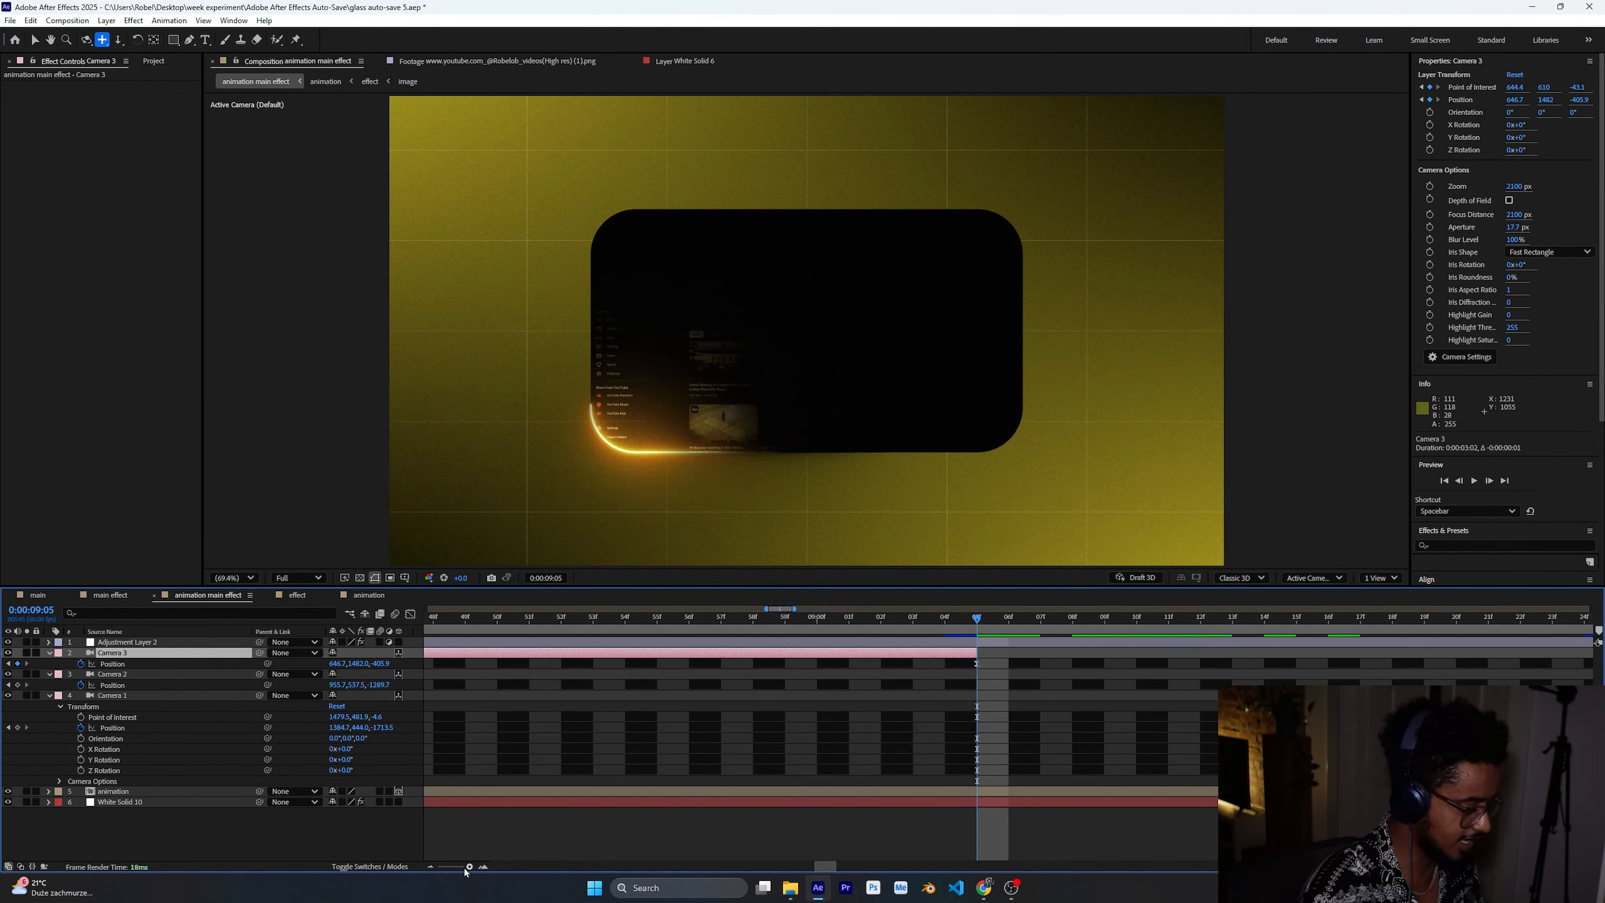
{"action": "left_click_drag", "start_coordinate": [466, 872], "coordinate": [386, 873]}
Duplicate the animation layer, trim the copy's start at 0:00:14:35, and shift the copy back to begin shortly after Camera 3's end.
{"action": "left_click", "coordinate": [698, 791]}
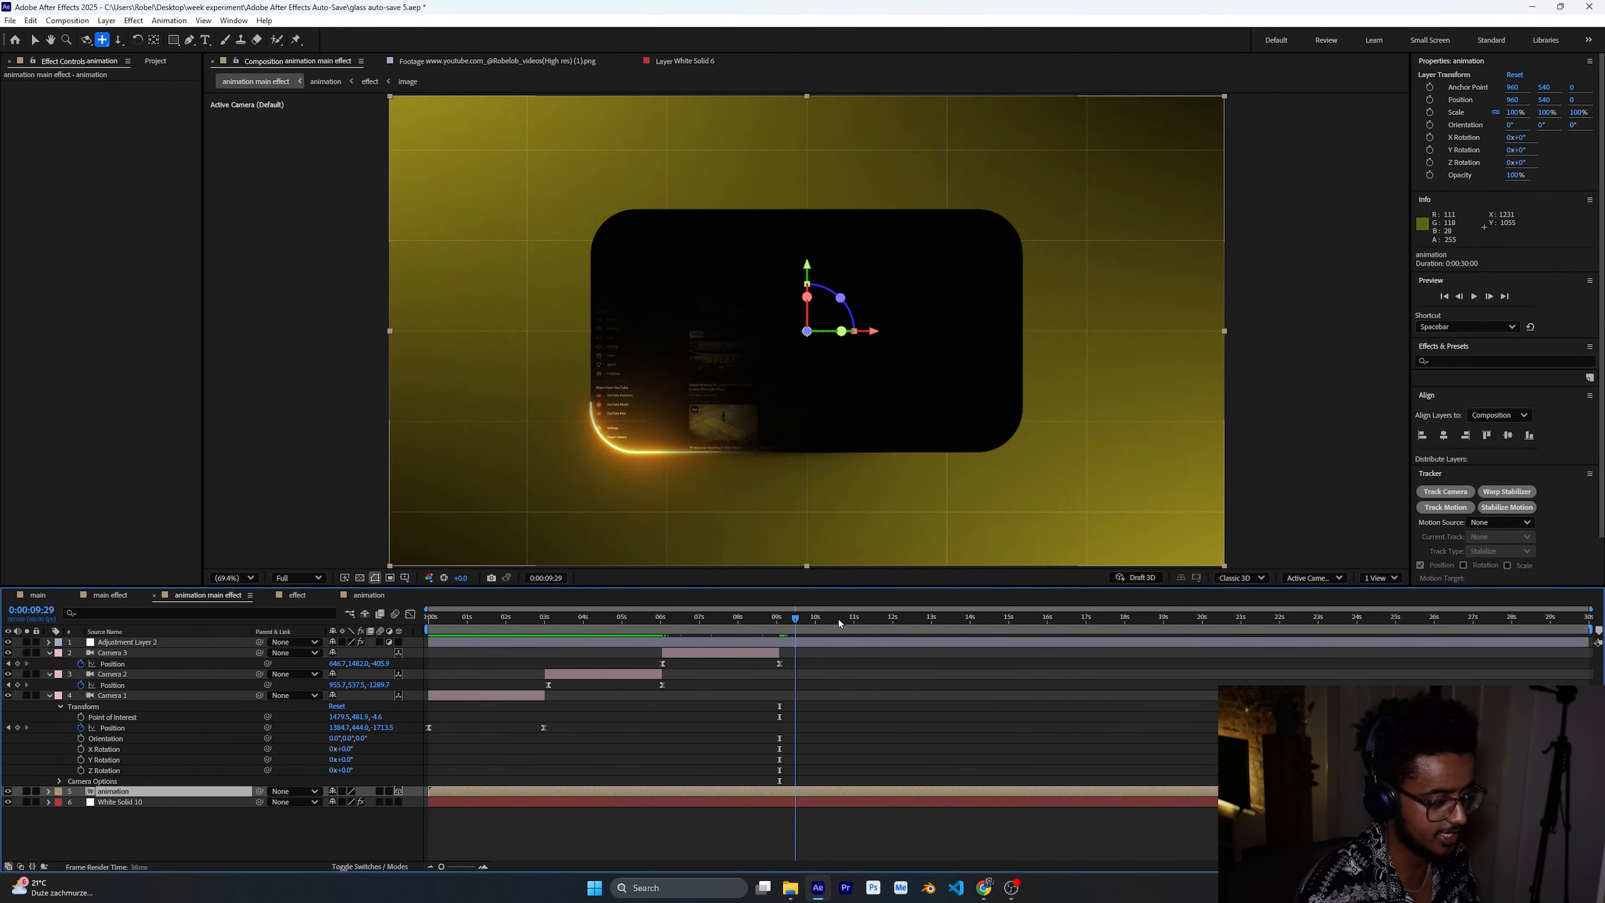
{"action": "left_click_drag", "start_coordinate": [839, 623], "coordinate": [1012, 620]}
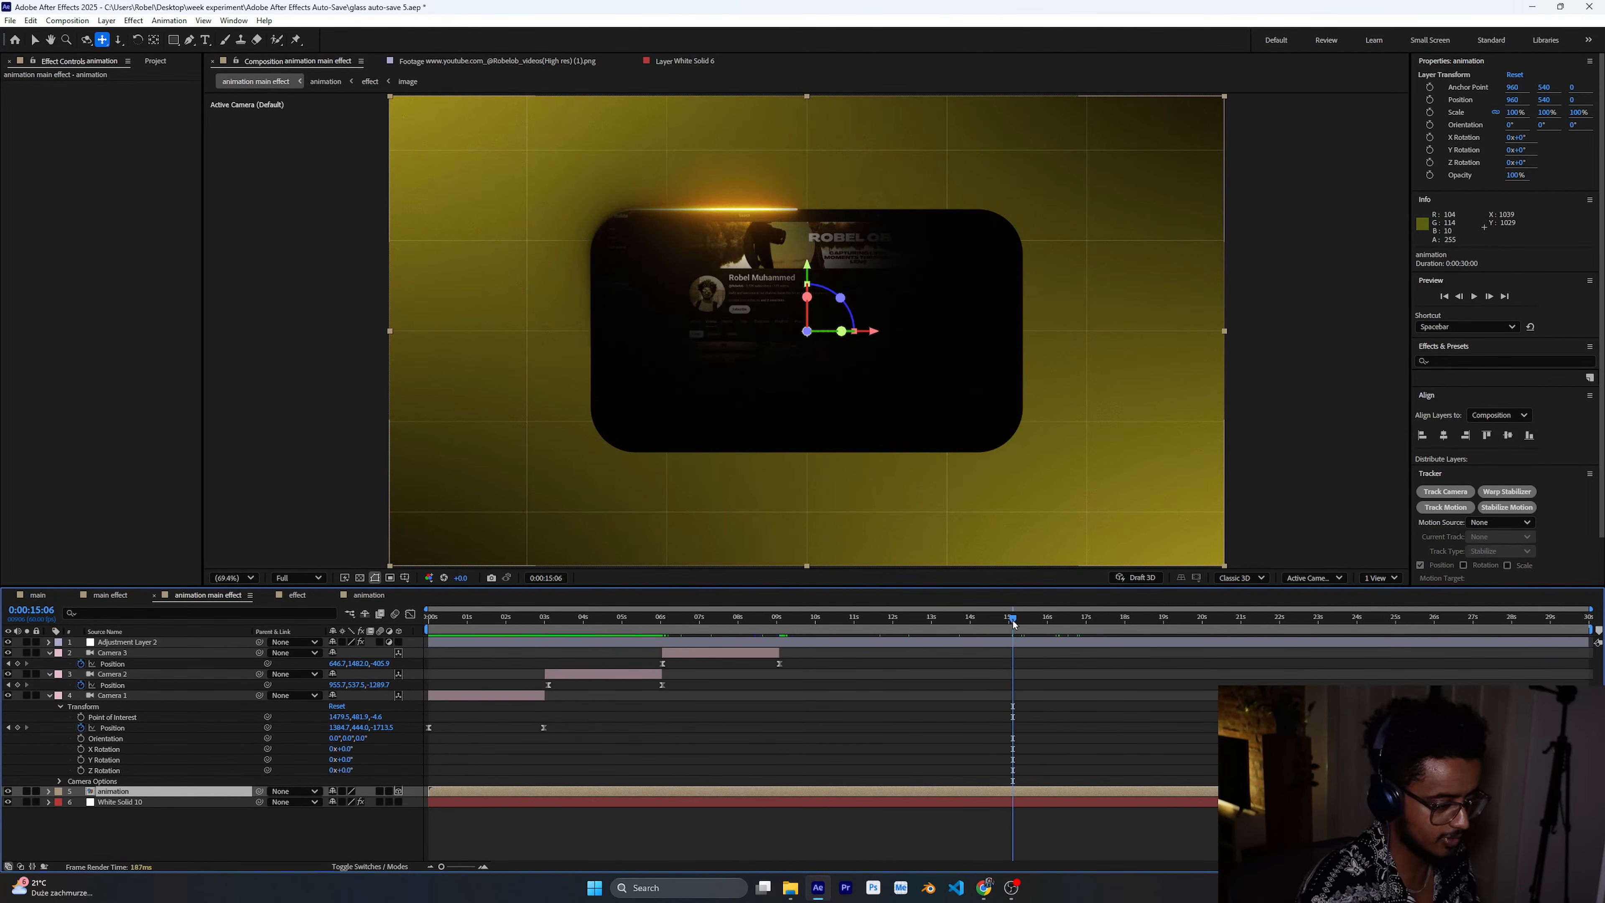
{"action": "mouse_move", "coordinate": [1013, 625]}
{"action": "left_mouse_down"}
{"action": "mouse_move", "coordinate": [957, 628]}
{"action": "mouse_move", "coordinate": [993, 628]}
{"action": "left_mouse_up"}
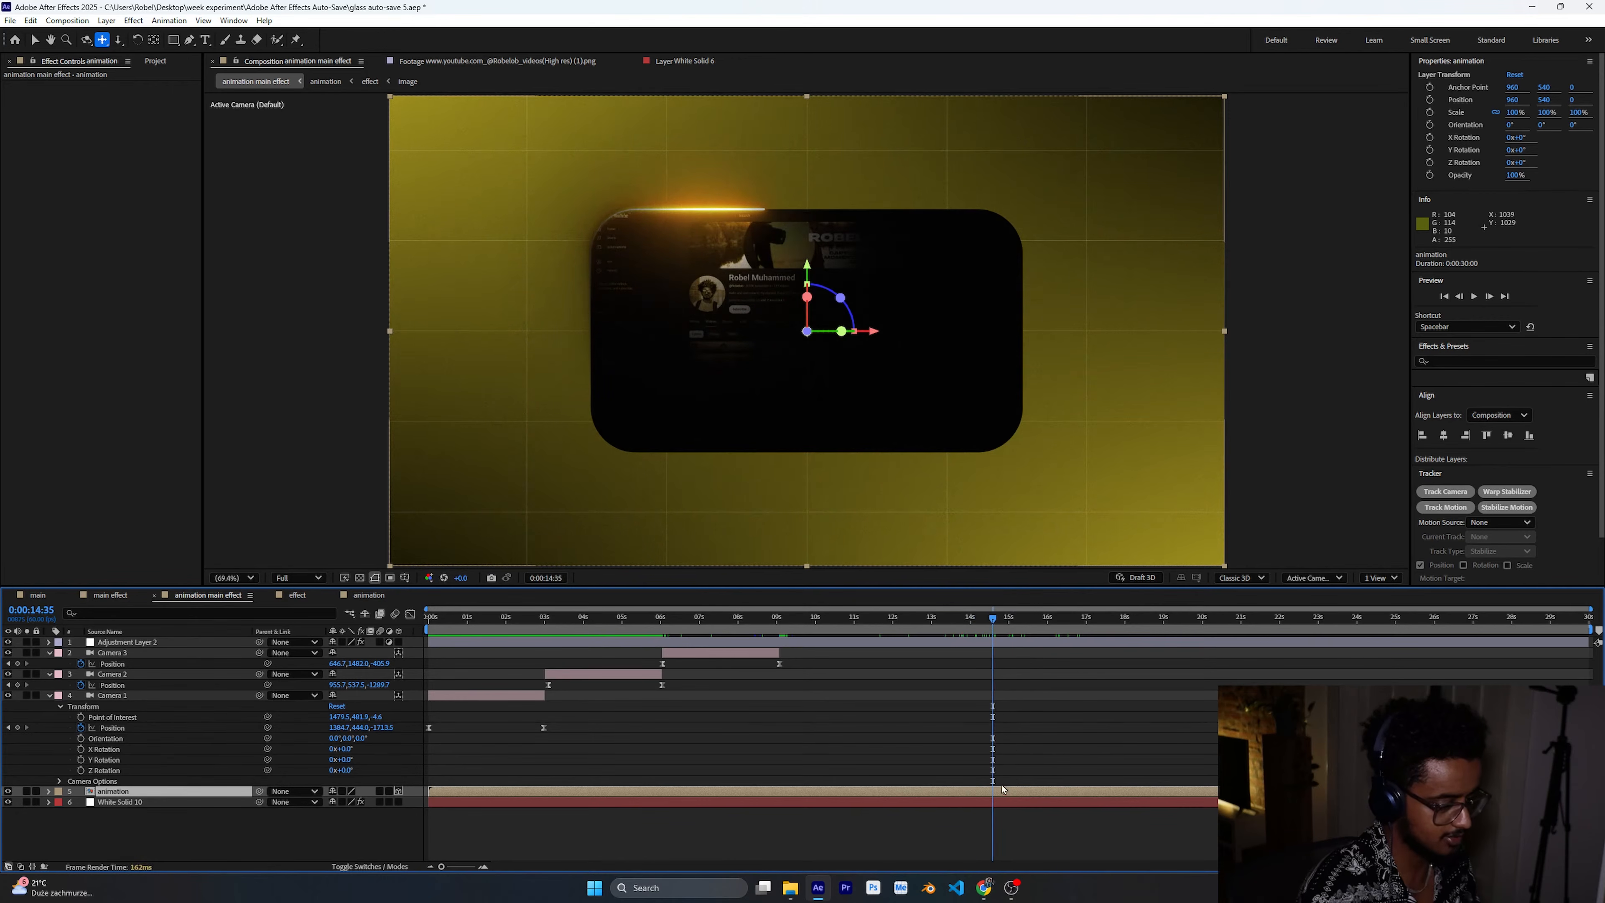
{"action": "key", "text": "ctrl+d"}
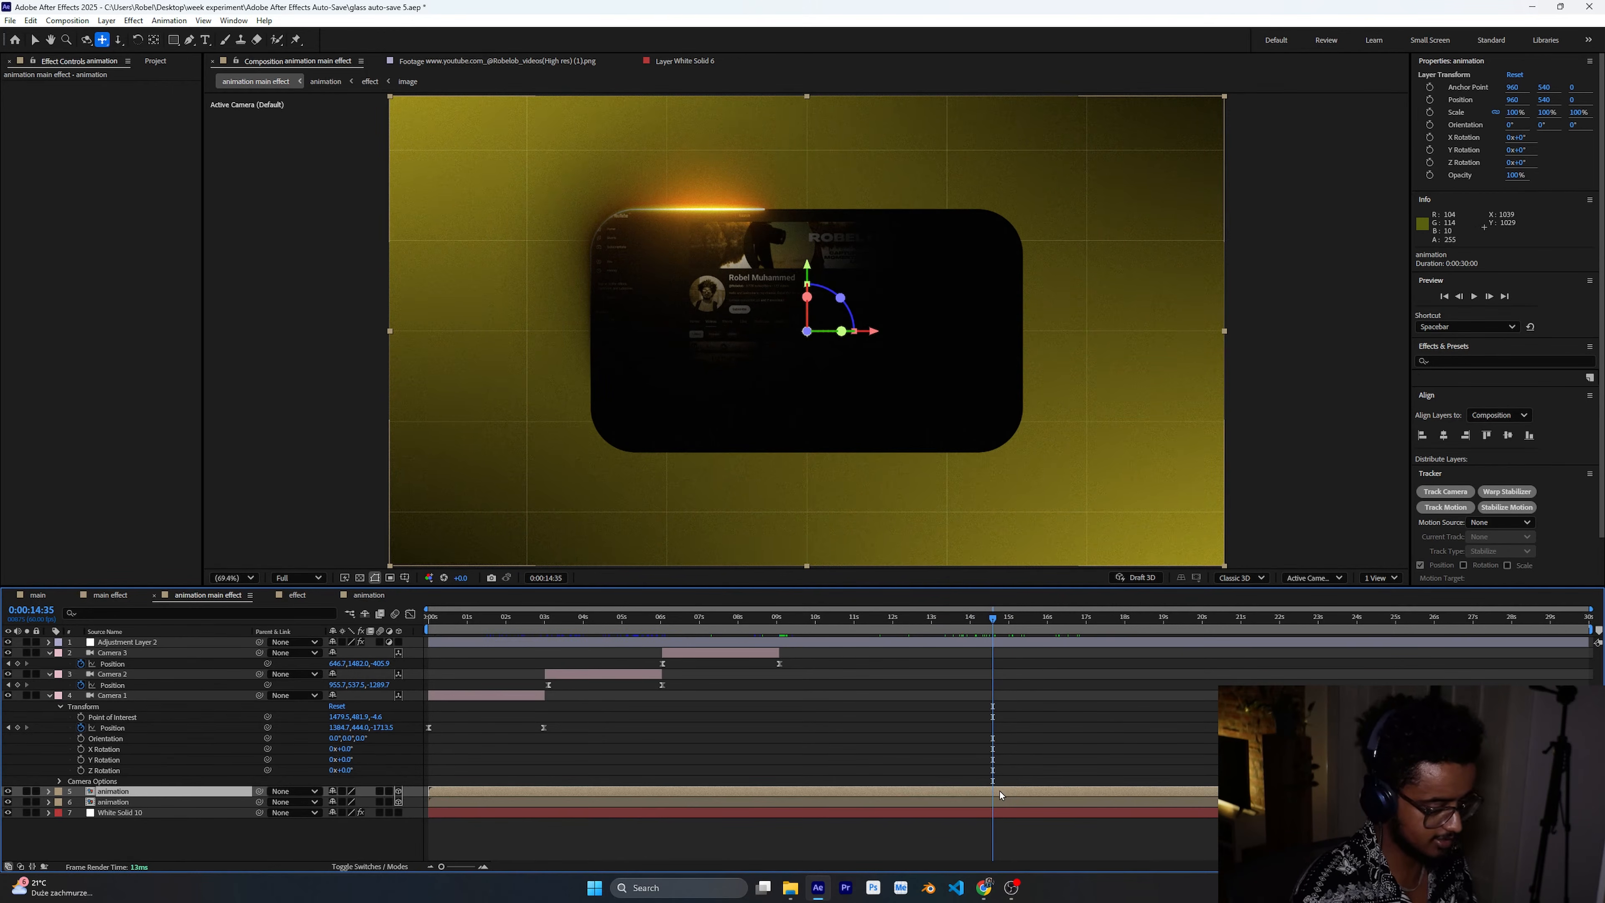
{"action": "key", "text": "alt+bracketleft"}
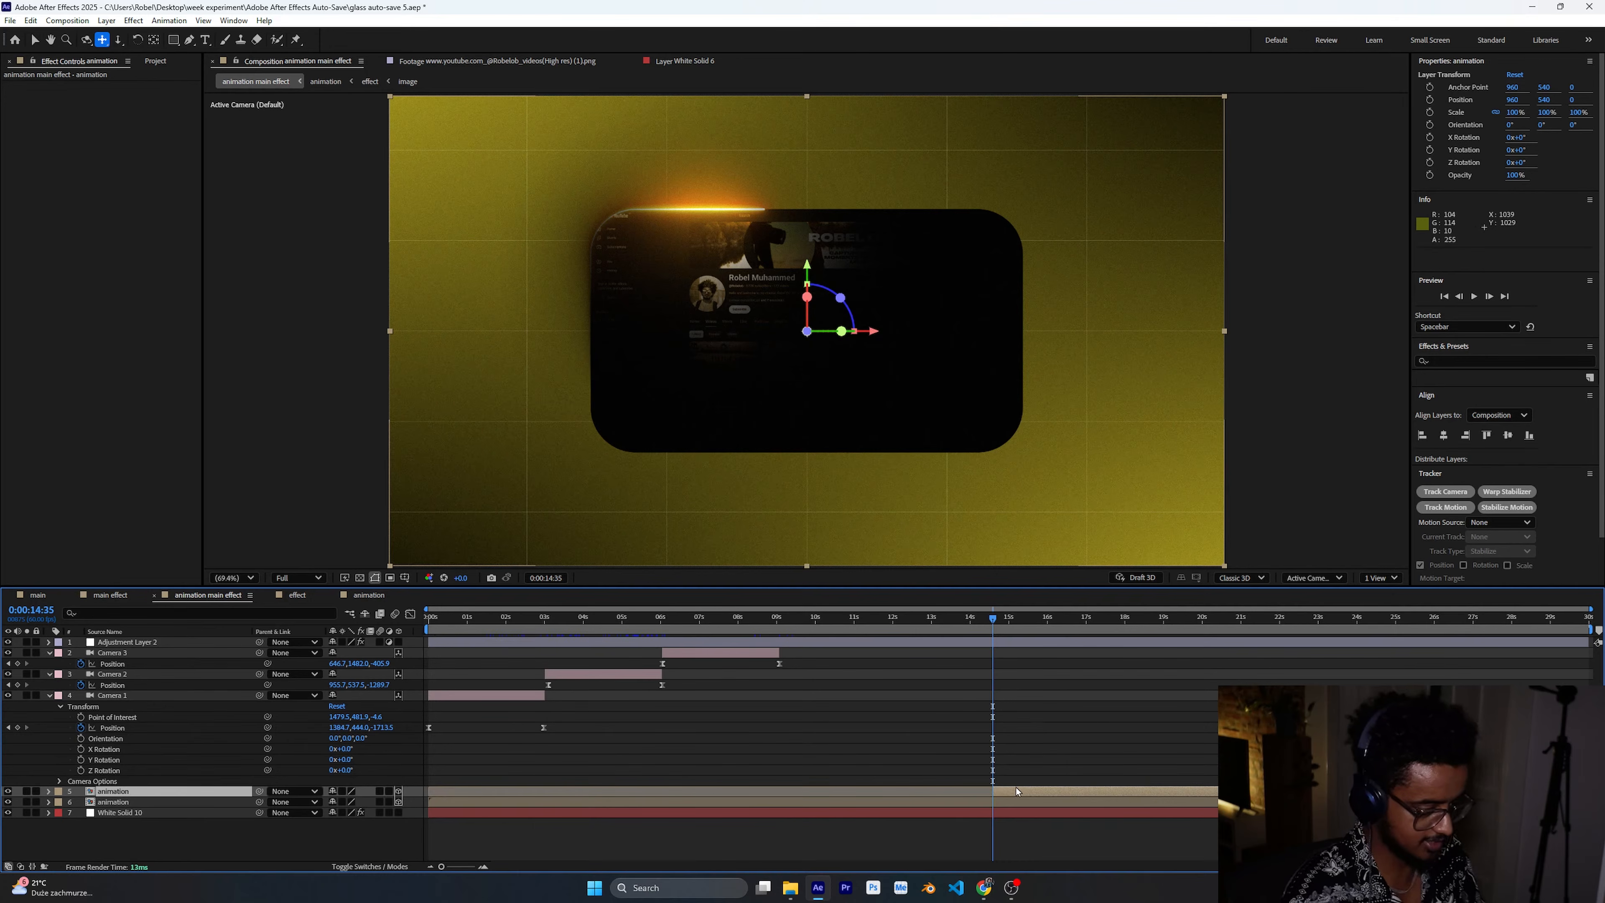
{"action": "left_click_drag", "start_coordinate": [1016, 790], "coordinate": [690, 793]}
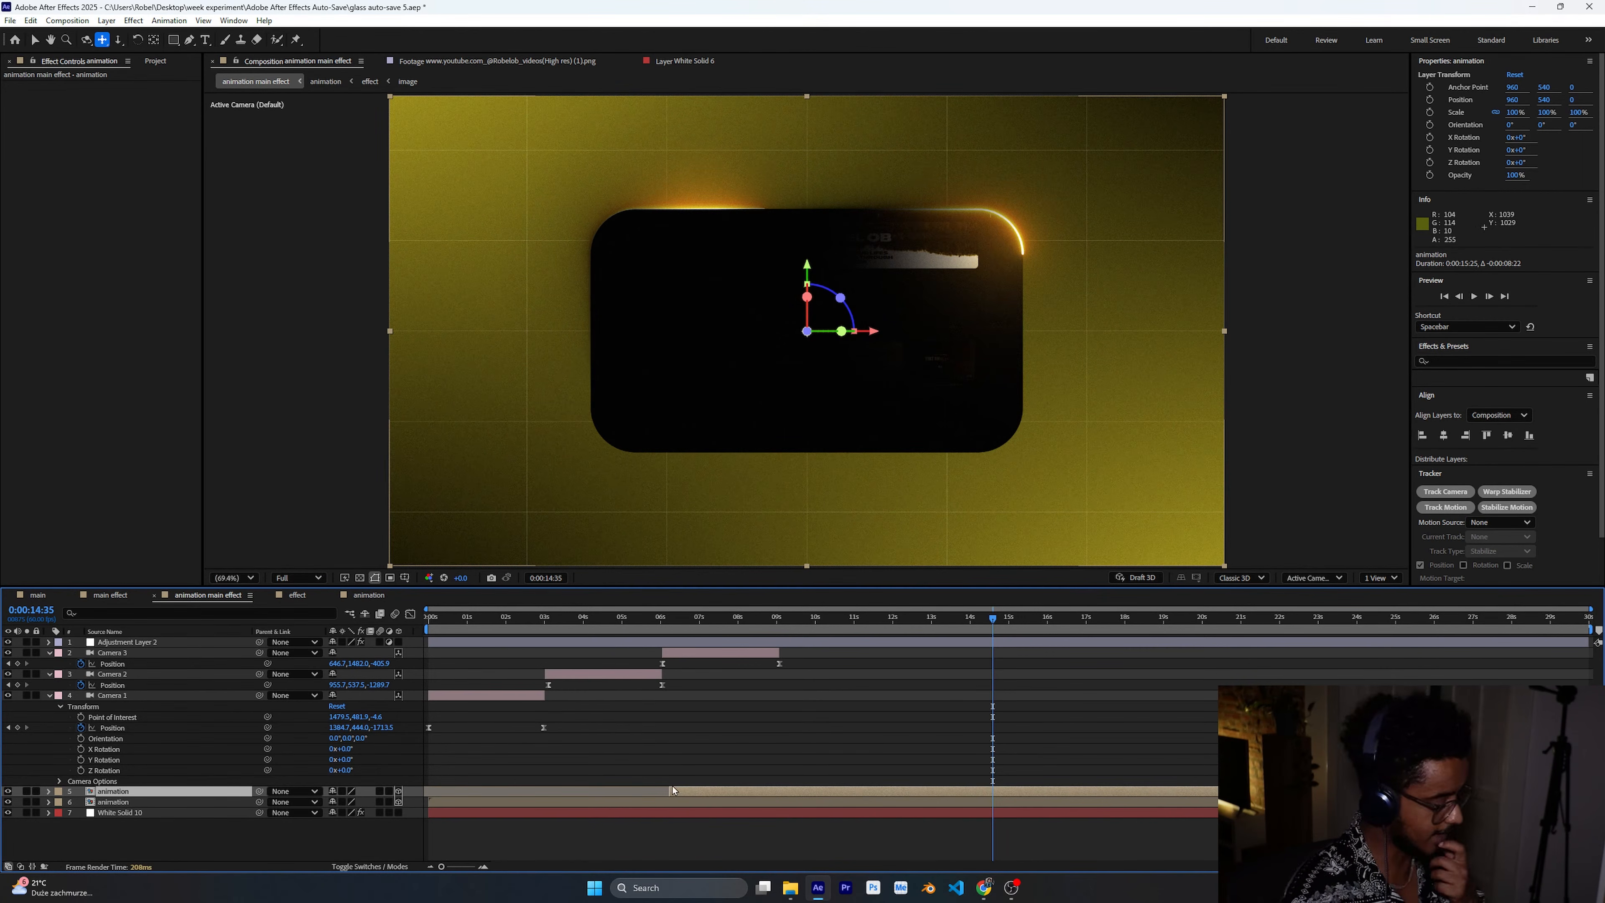
{"action": "left_click_drag", "start_coordinate": [820, 792], "coordinate": [813, 792]}
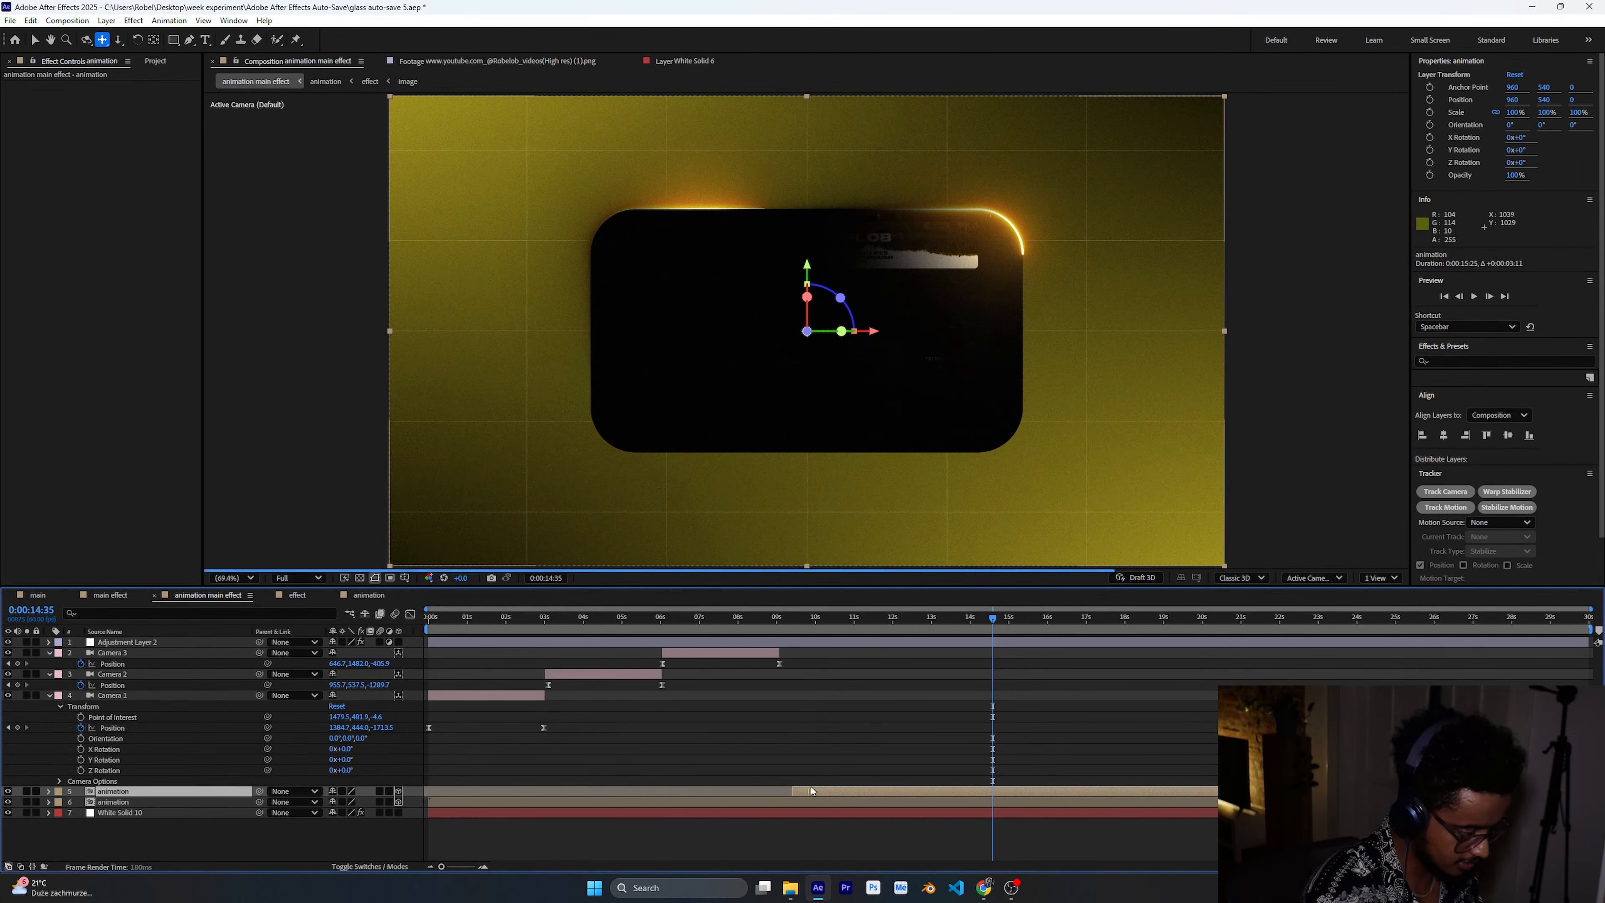
Trim the original animation layer's end to 0:00:09:06 and align the duplicate's start with that cut.
{"action": "left_click", "coordinate": [1058, 802]}
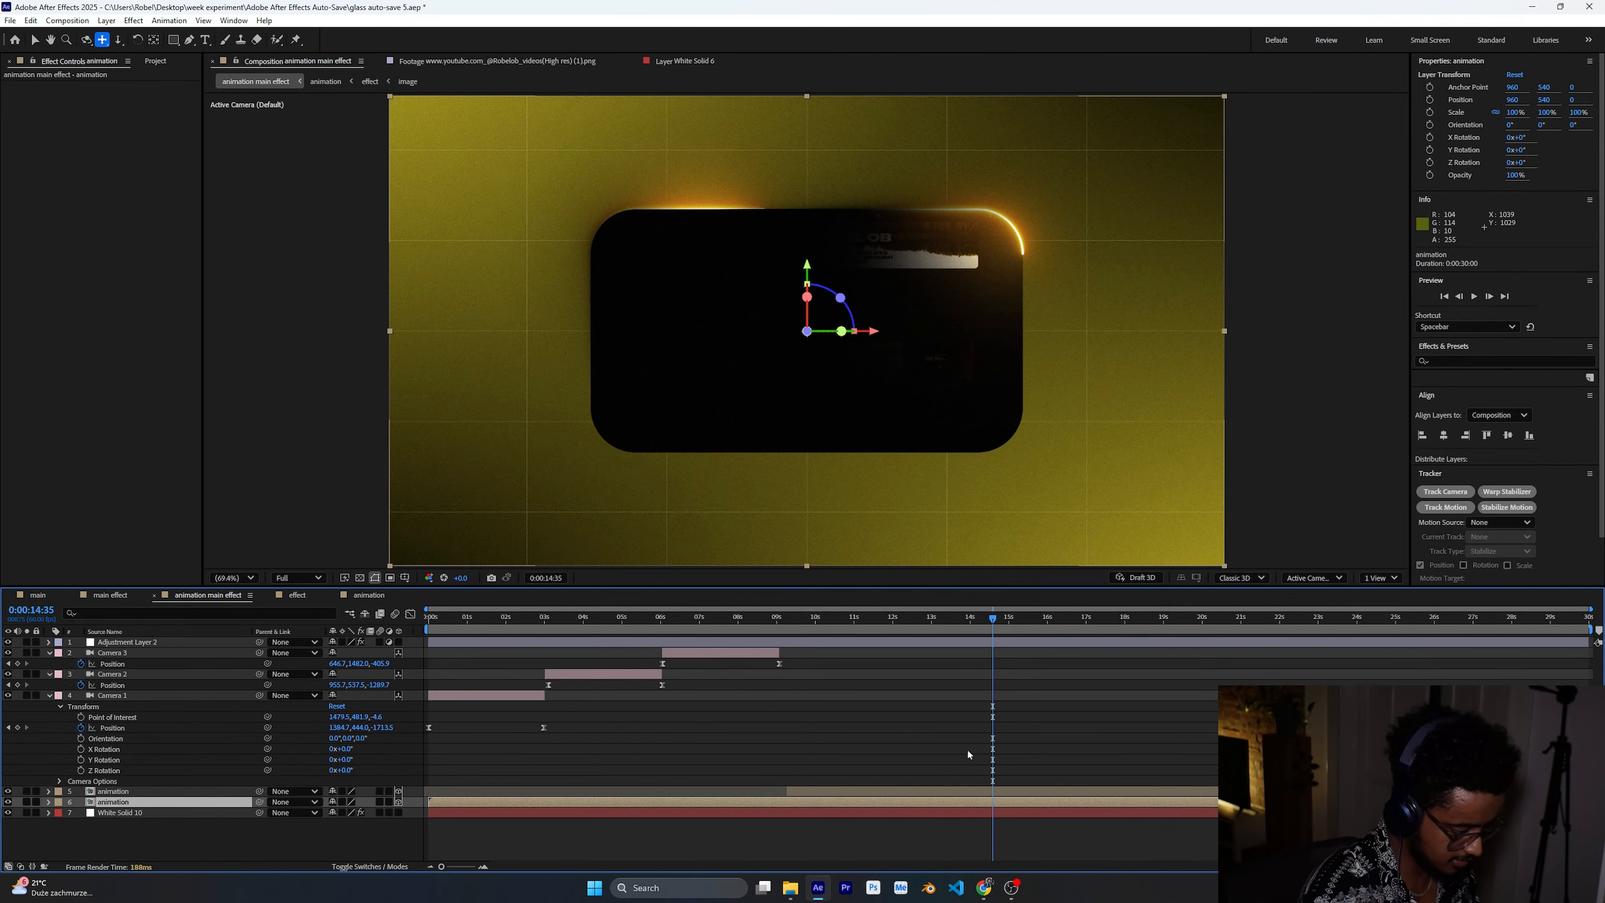
{"action": "key", "text": "j"}
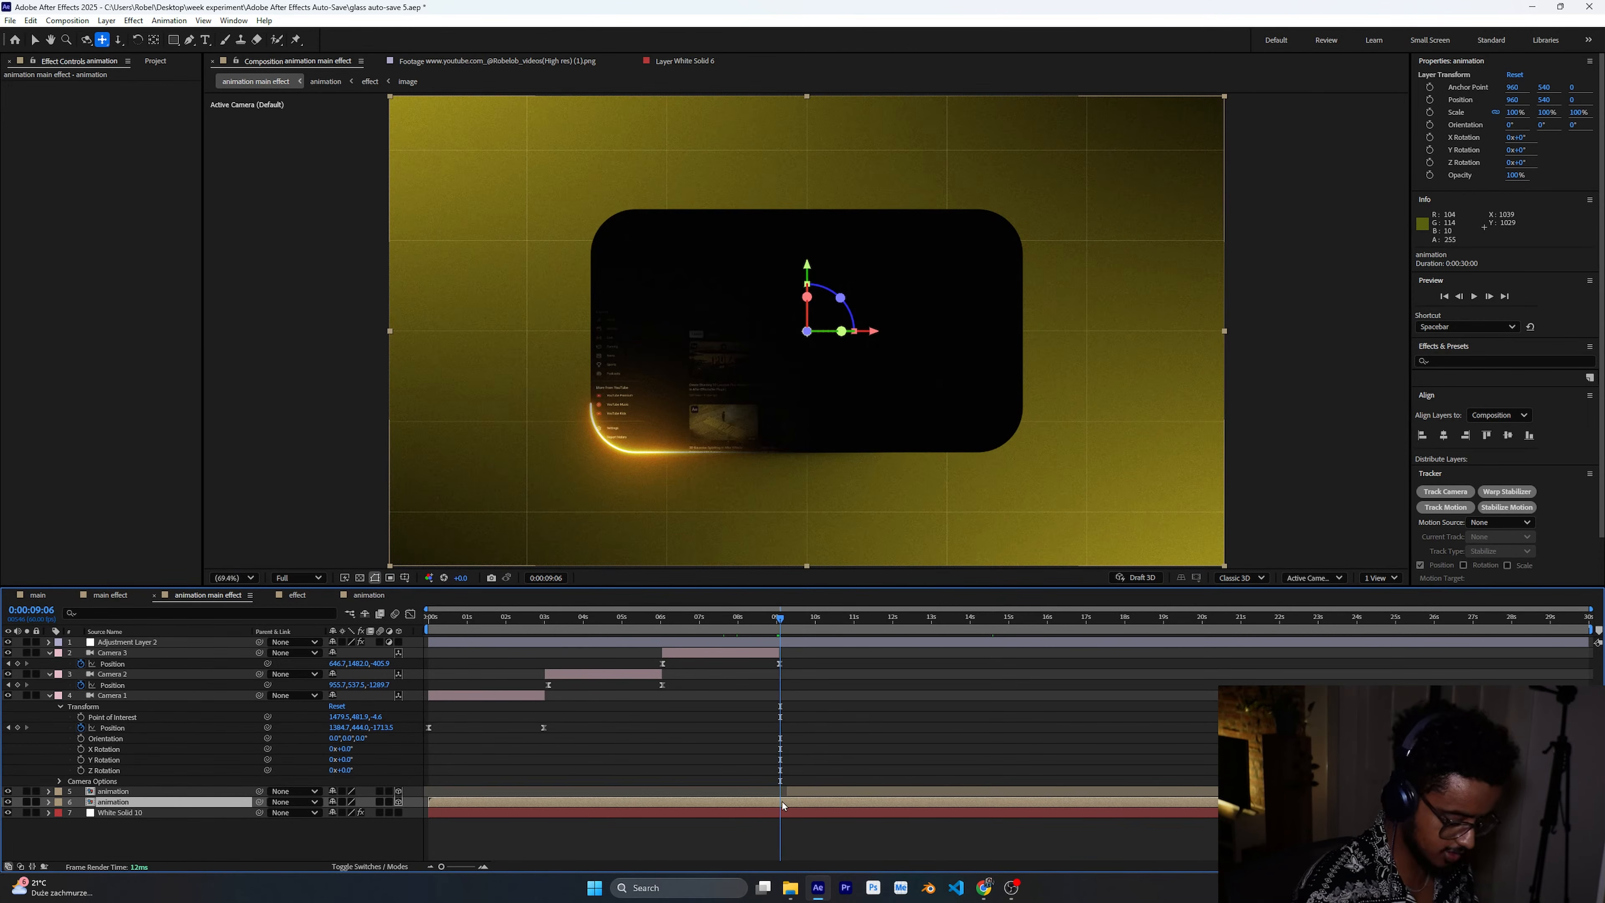
{"action": "left_click_drag", "start_coordinate": [453, 867], "coordinate": [484, 866]}
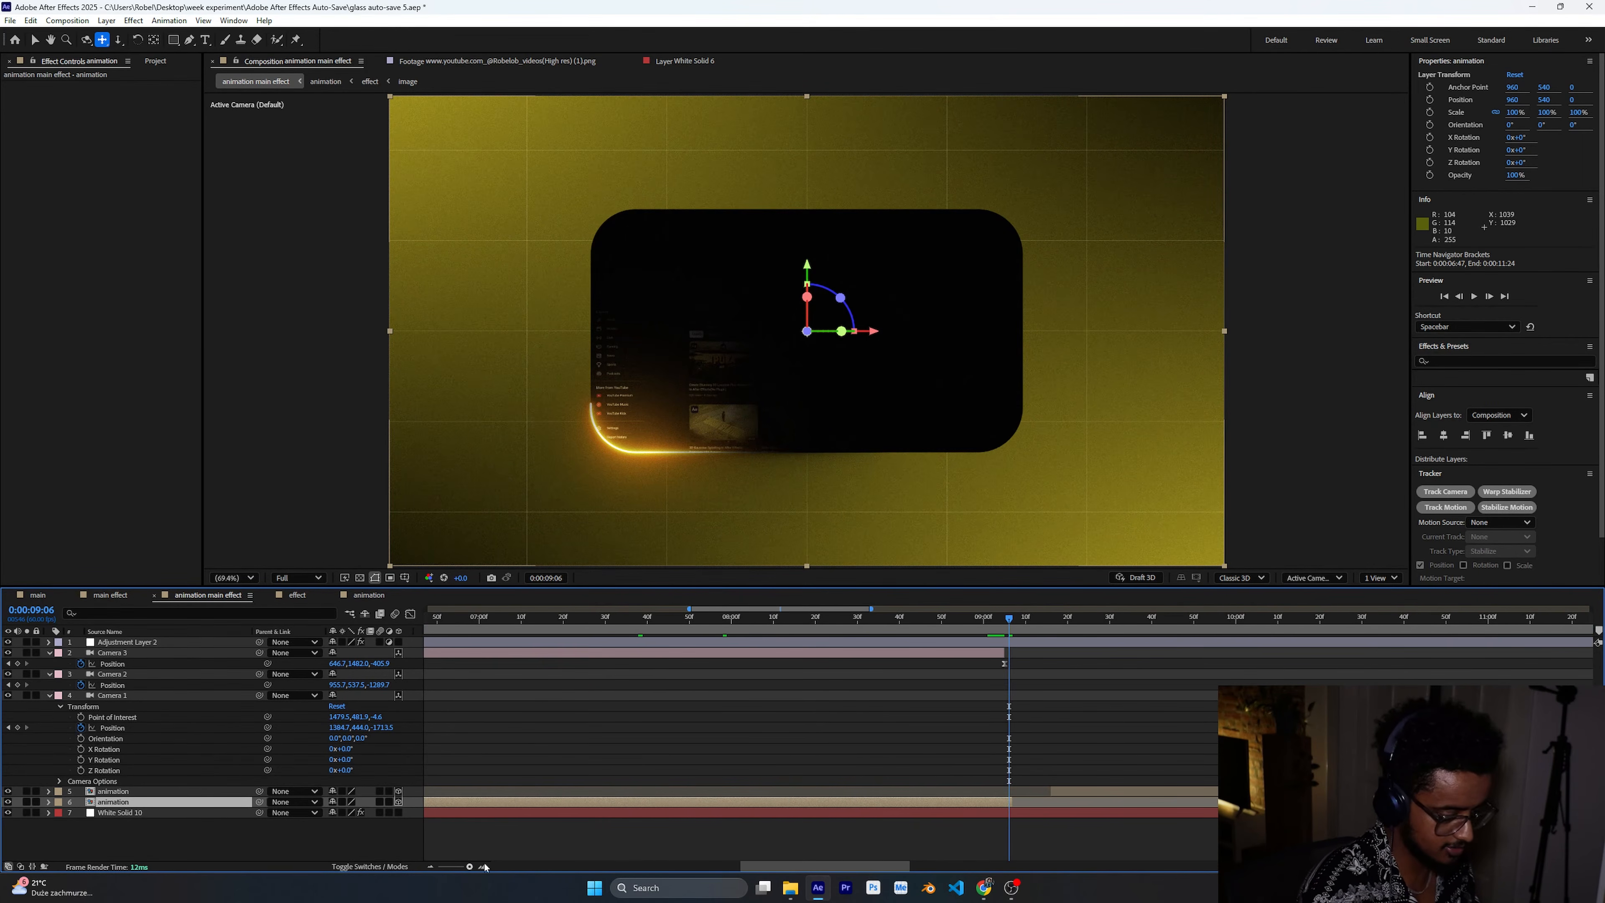
{"action": "left_click", "coordinate": [1062, 793]}
{"action": "key", "text": "alt+["}
{"action": "left_click_drag", "start_coordinate": [1012, 802], "coordinate": [1008, 802]}
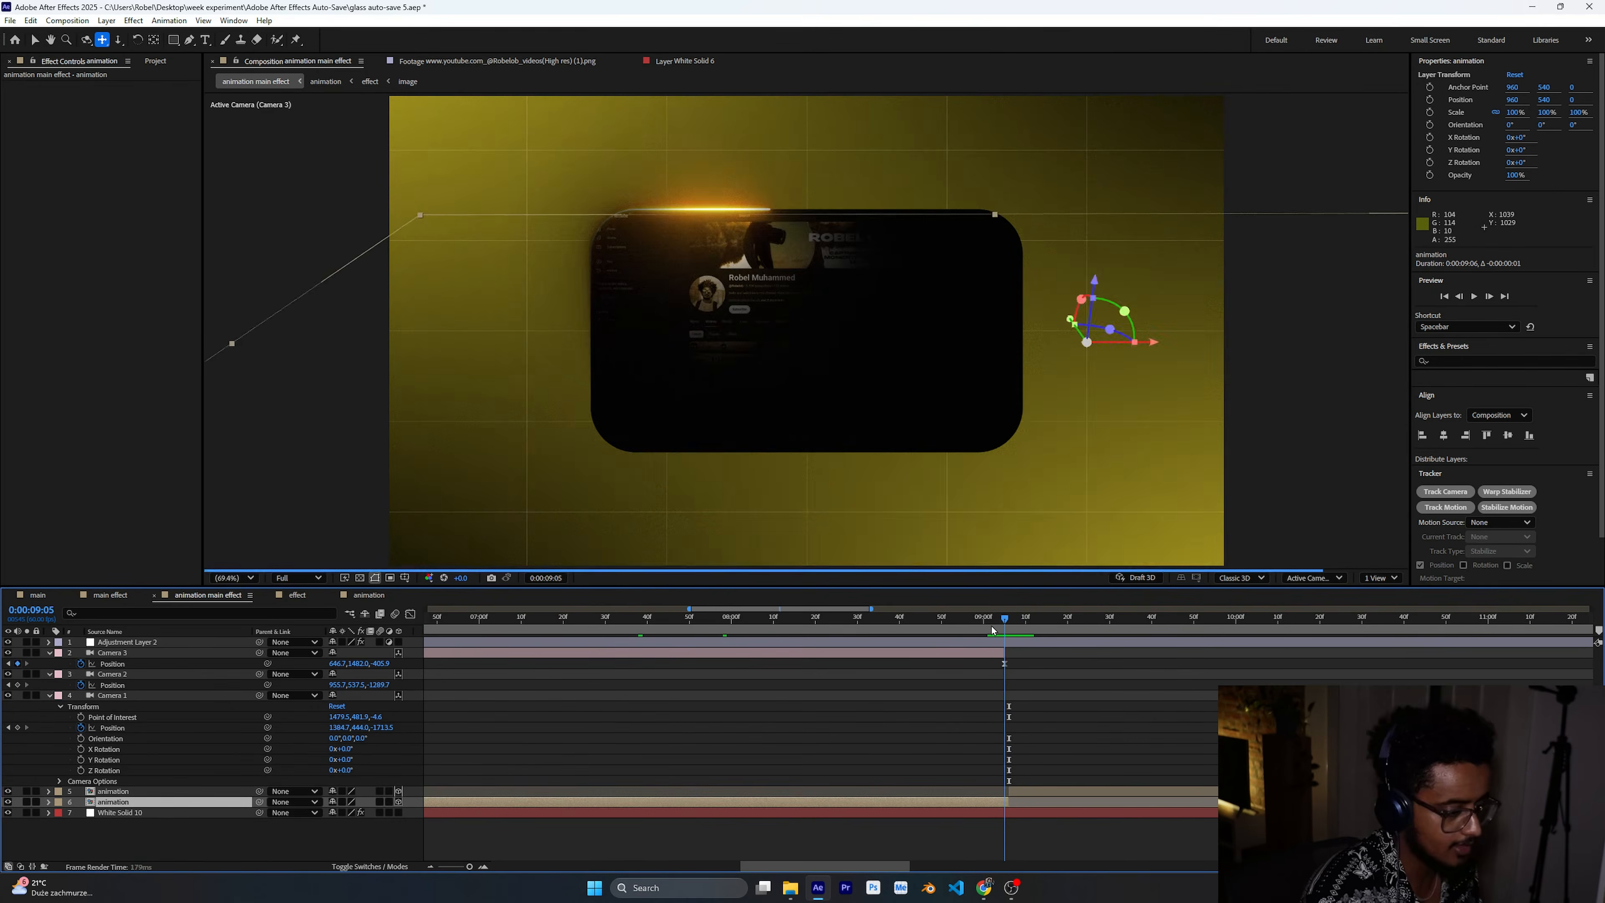
{"action": "mouse_move", "coordinate": [1004, 621]}
{"action": "left_mouse_down"}
{"action": "mouse_move", "coordinate": [1135, 645]}
{"action": "mouse_move", "coordinate": [1011, 650]}
{"action": "left_mouse_up"}
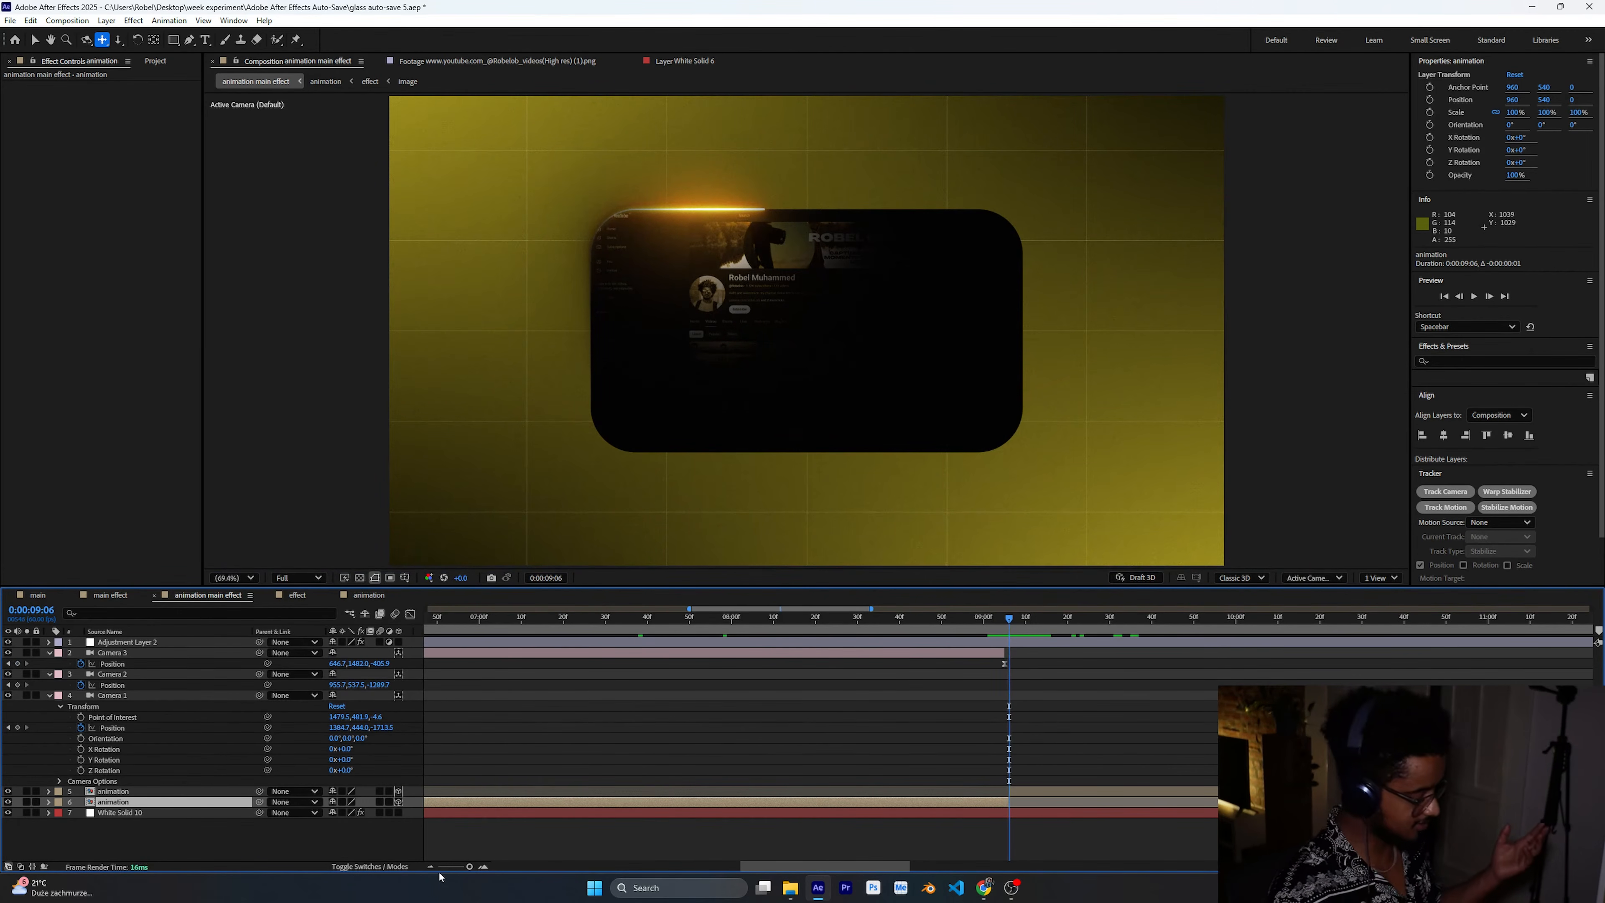